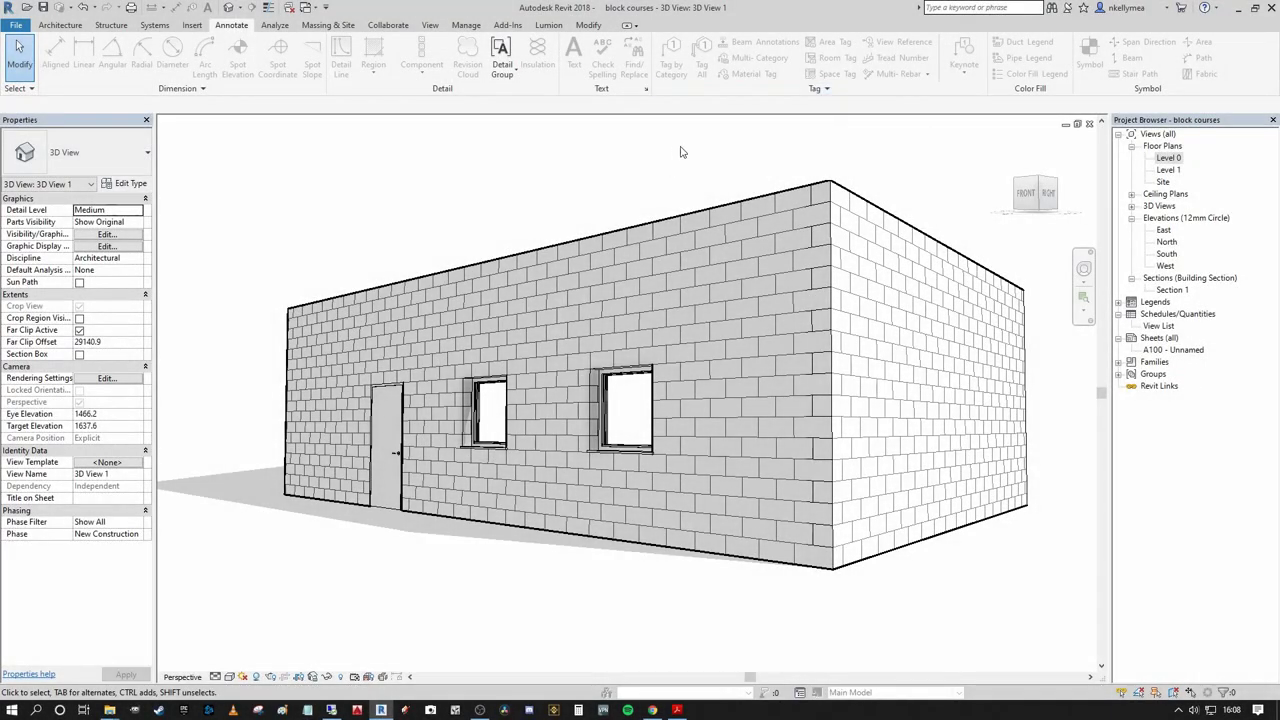
- Examine the layer structure of the front wall's Cavity Wall type, leaving it as it is
{"action": "middle_click_drag", "start_coordinate": [680, 152], "coordinate": [794, 206]}
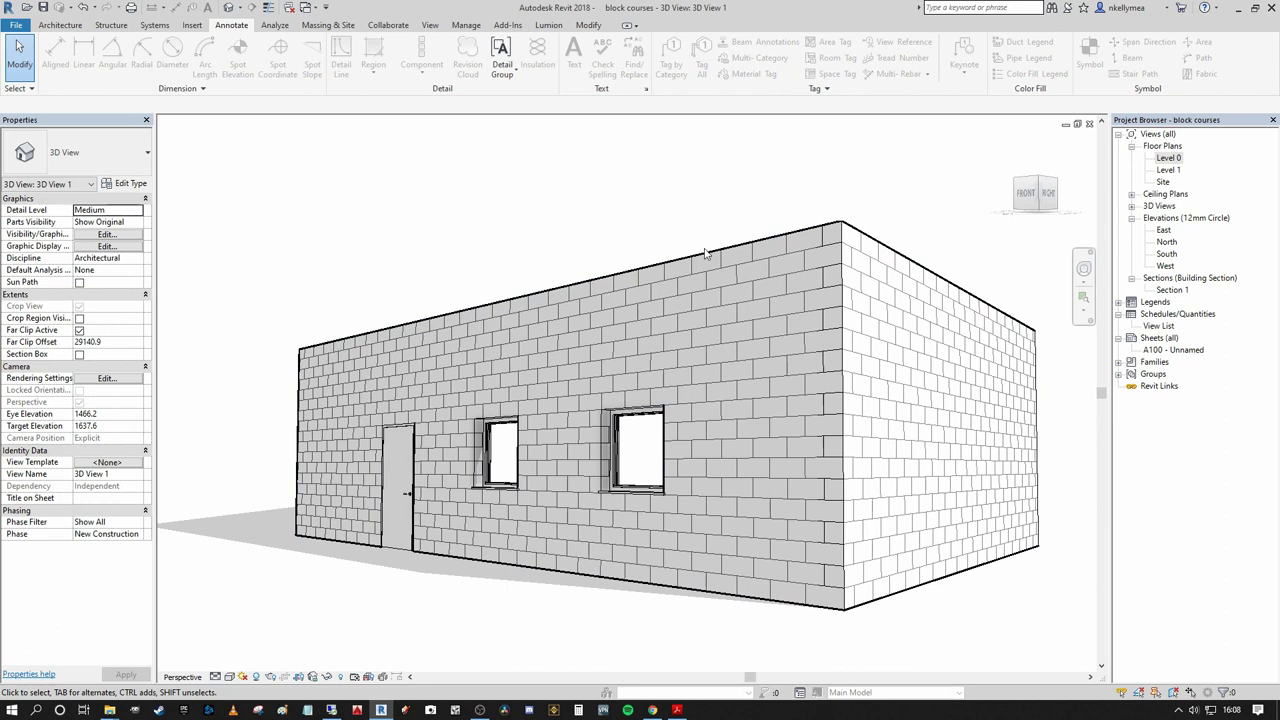
{"action": "left_click", "coordinate": [740, 265]}
{"action": "left_click", "coordinate": [850, 187]}
{"action": "left_click", "coordinate": [800, 250]}
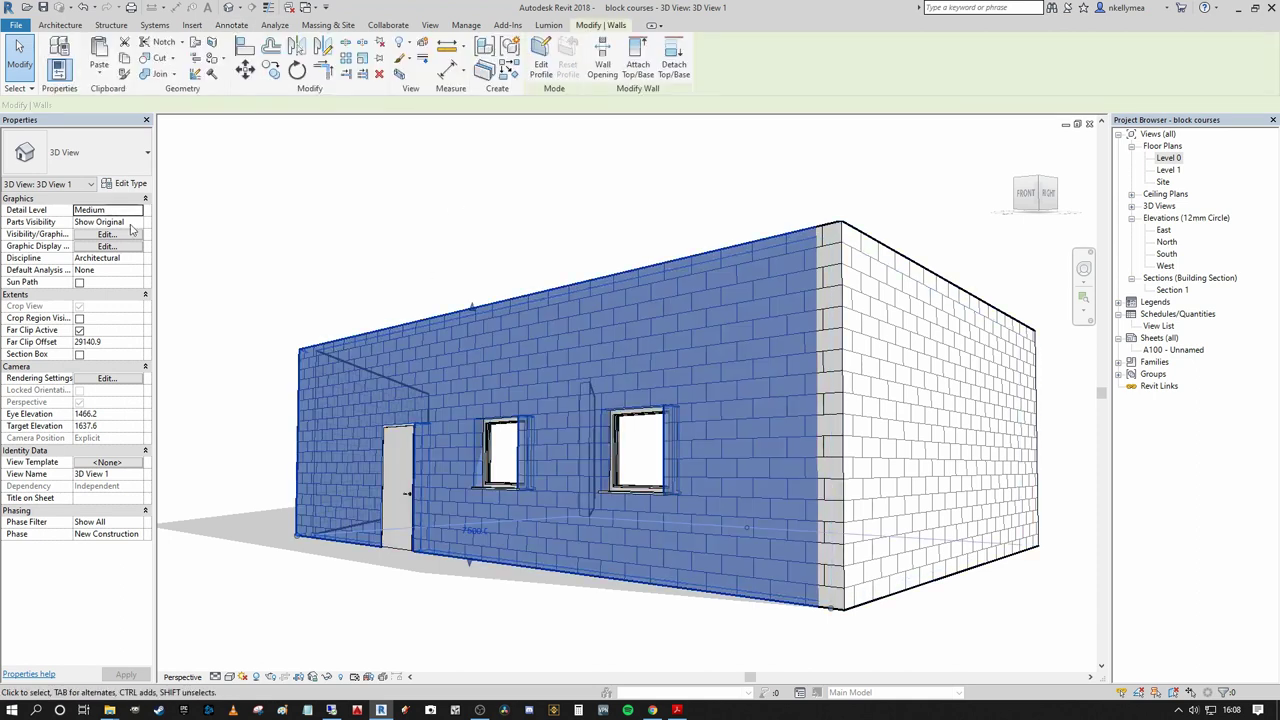
{"action": "left_click", "coordinate": [130, 183]}
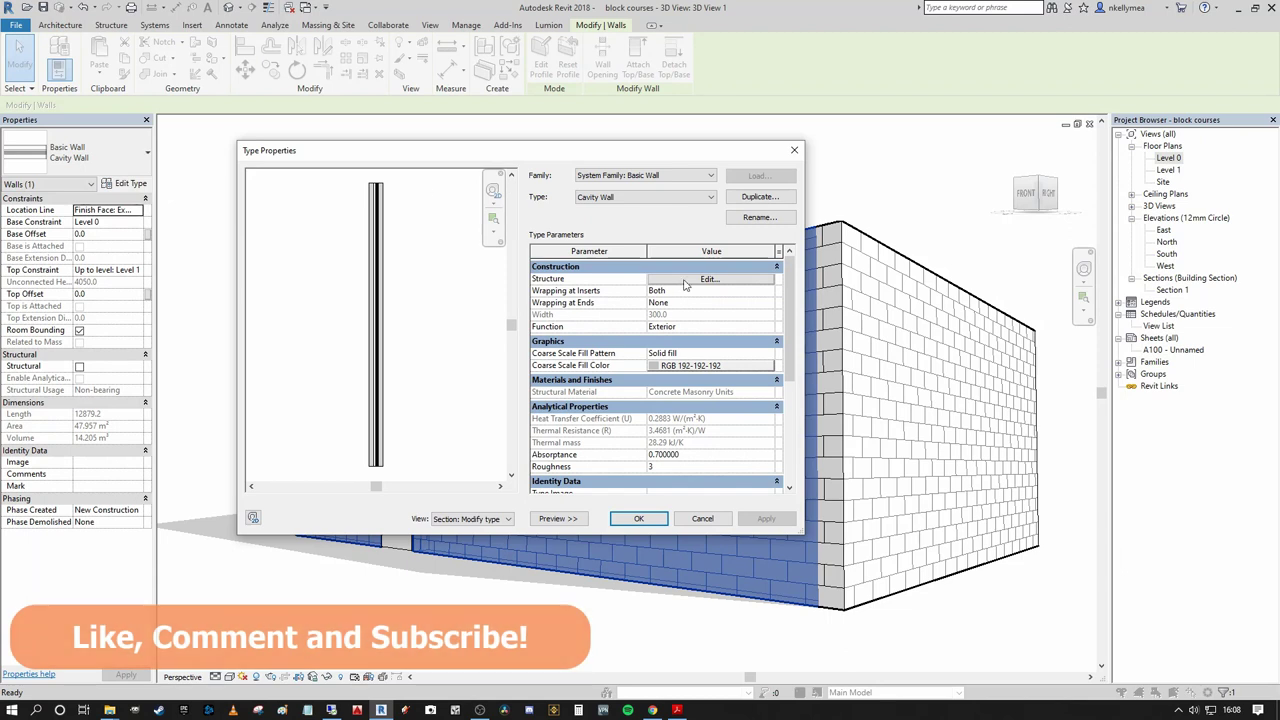
{"action": "left_click", "coordinate": [722, 279]}
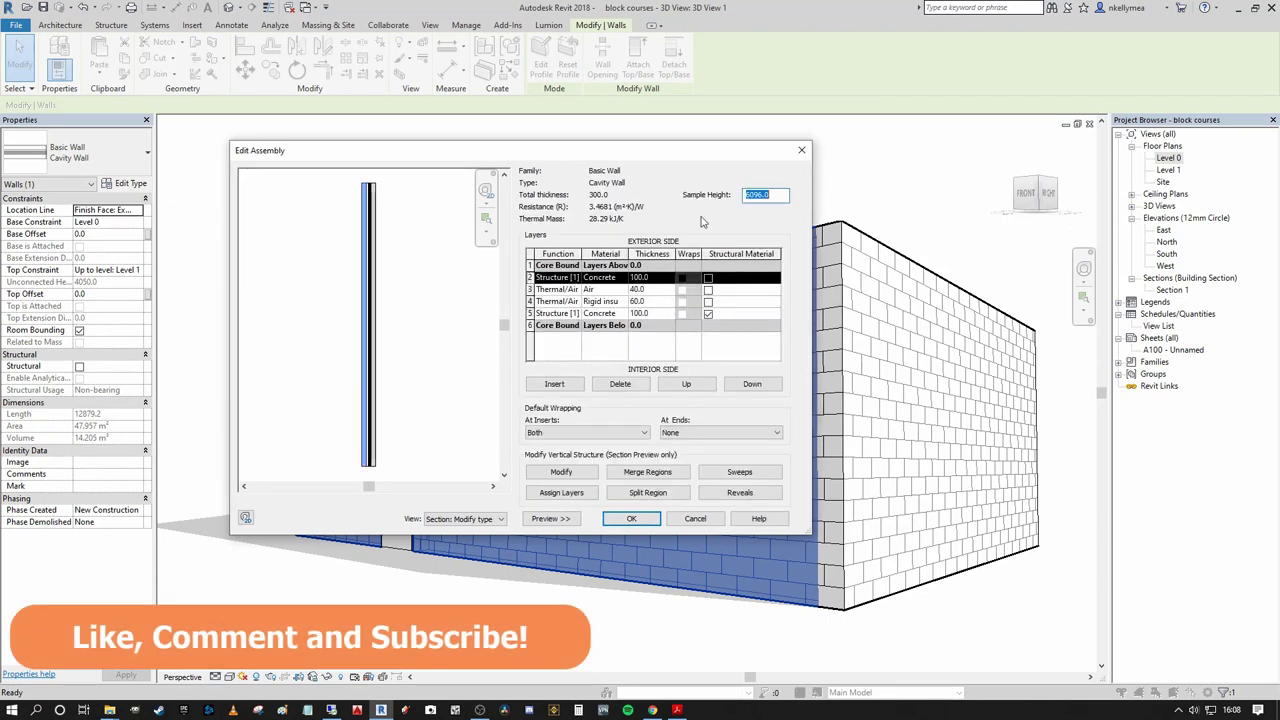
{"action": "left_click", "coordinate": [801, 150]}
{"action": "left_click", "coordinate": [794, 148]}
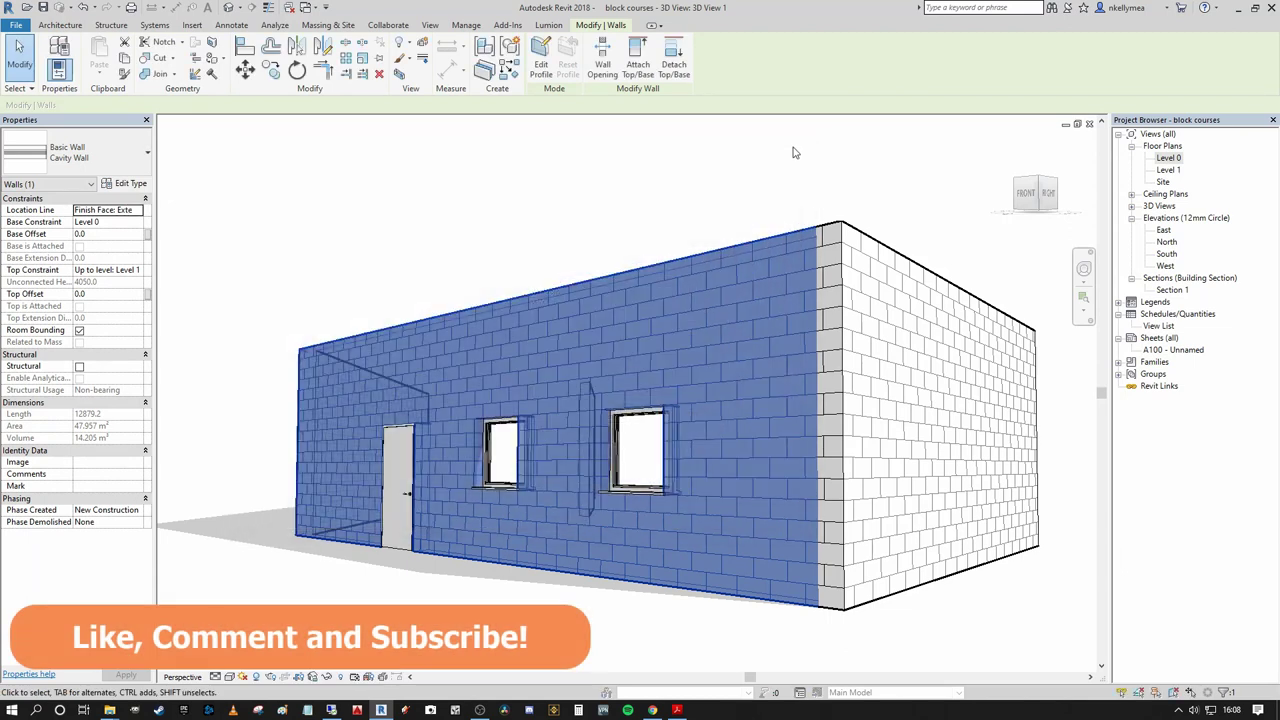
{"action": "left_click", "coordinate": [795, 152]}
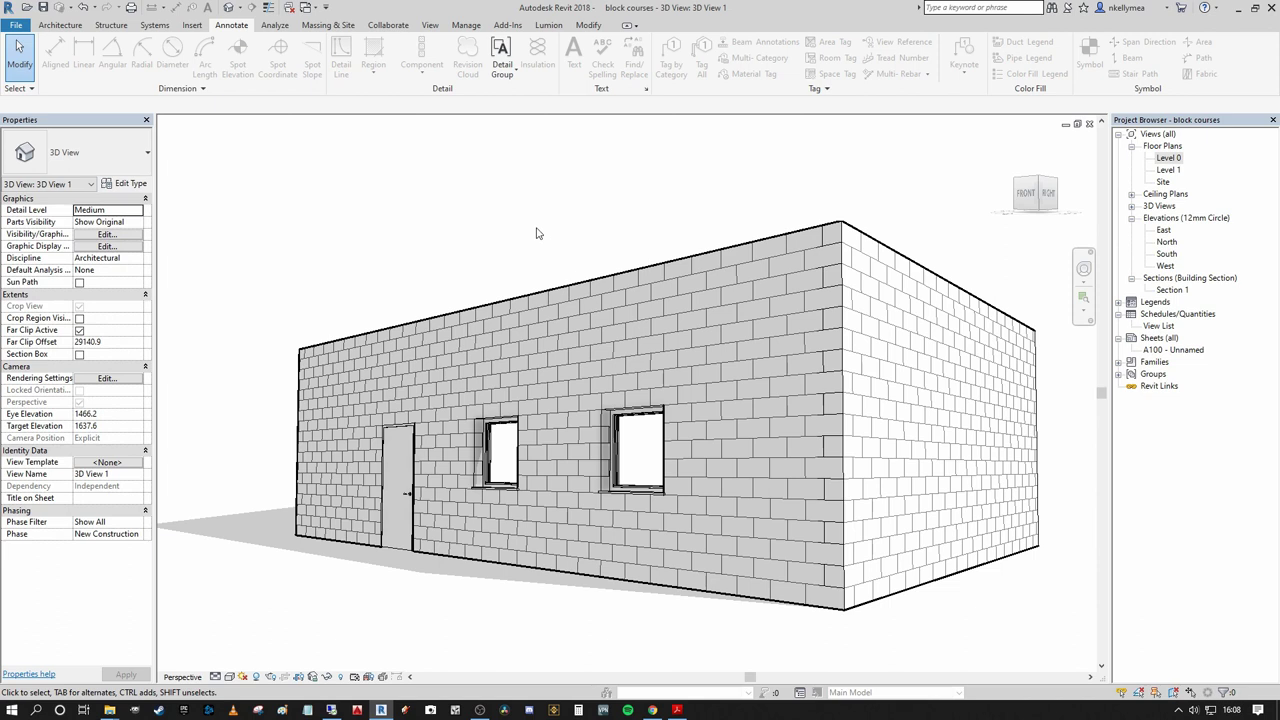
- Inspect the block coursing at the wall corner, along the side wall, and around the door and window openings
{"action": "mouse_move", "coordinate": [539, 226]}
{"action": "middle_mouse_down"}
{"action": "mouse_move", "coordinate": [549, 209]}
{"action": "mouse_move", "coordinate": [623, 237]}
{"action": "mouse_move", "coordinate": [535, 232]}
{"action": "mouse_move", "coordinate": [571, 251]}
{"action": "mouse_move", "coordinate": [571, 229]}
{"action": "mouse_move", "coordinate": [634, 197]}
{"action": "mouse_move", "coordinate": [677, 195]}
{"action": "mouse_move", "coordinate": [664, 192]}
{"action": "middle_mouse_up"}
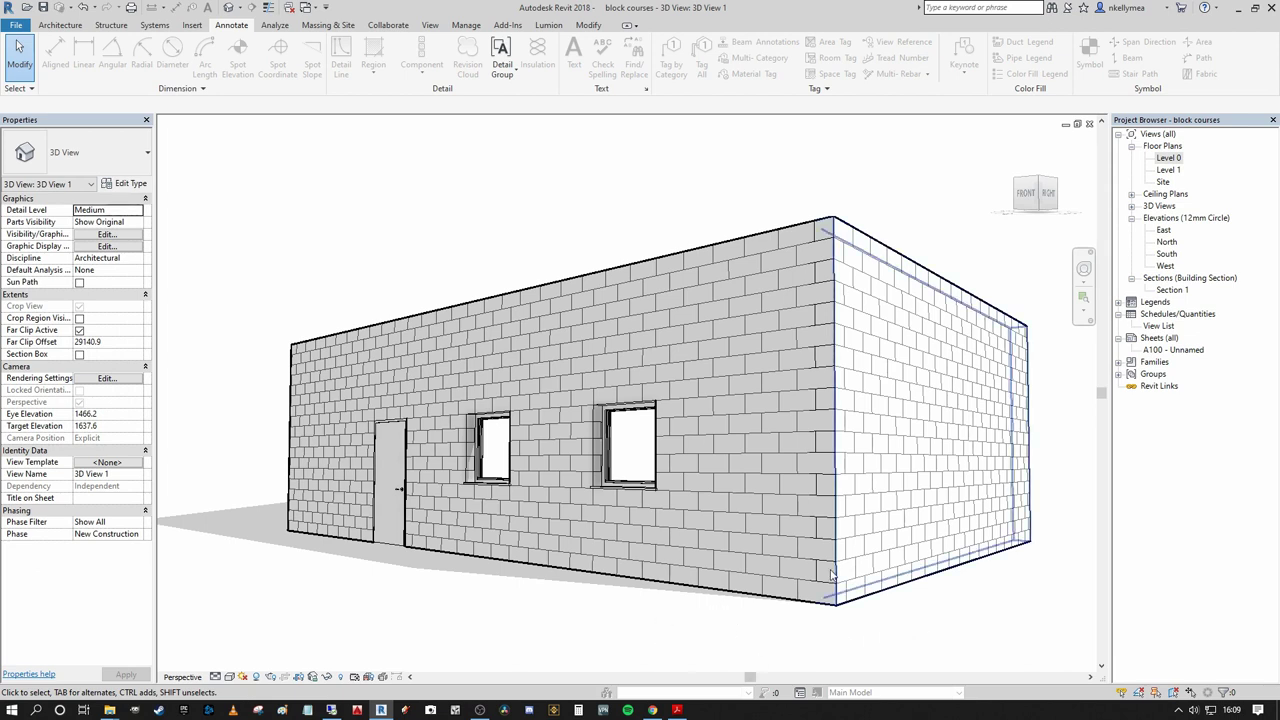
{"action": "left_click", "coordinate": [838, 228]}
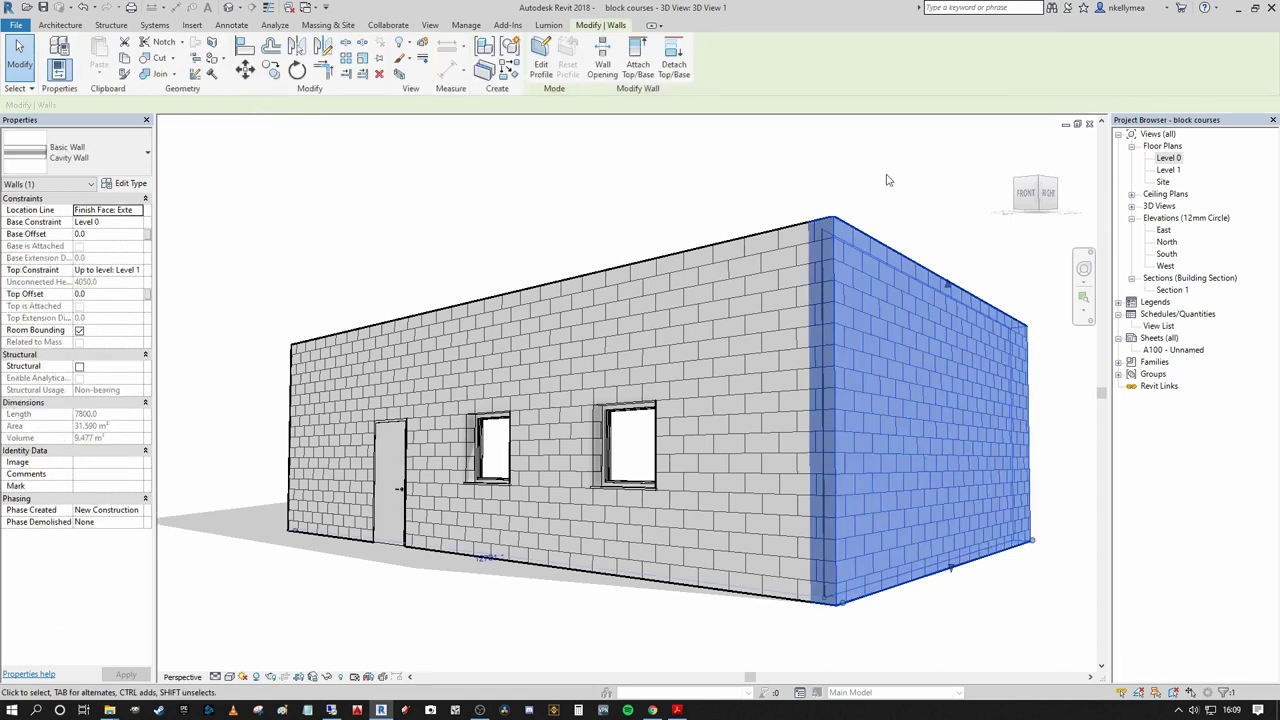
{"action": "left_click", "coordinate": [886, 180]}
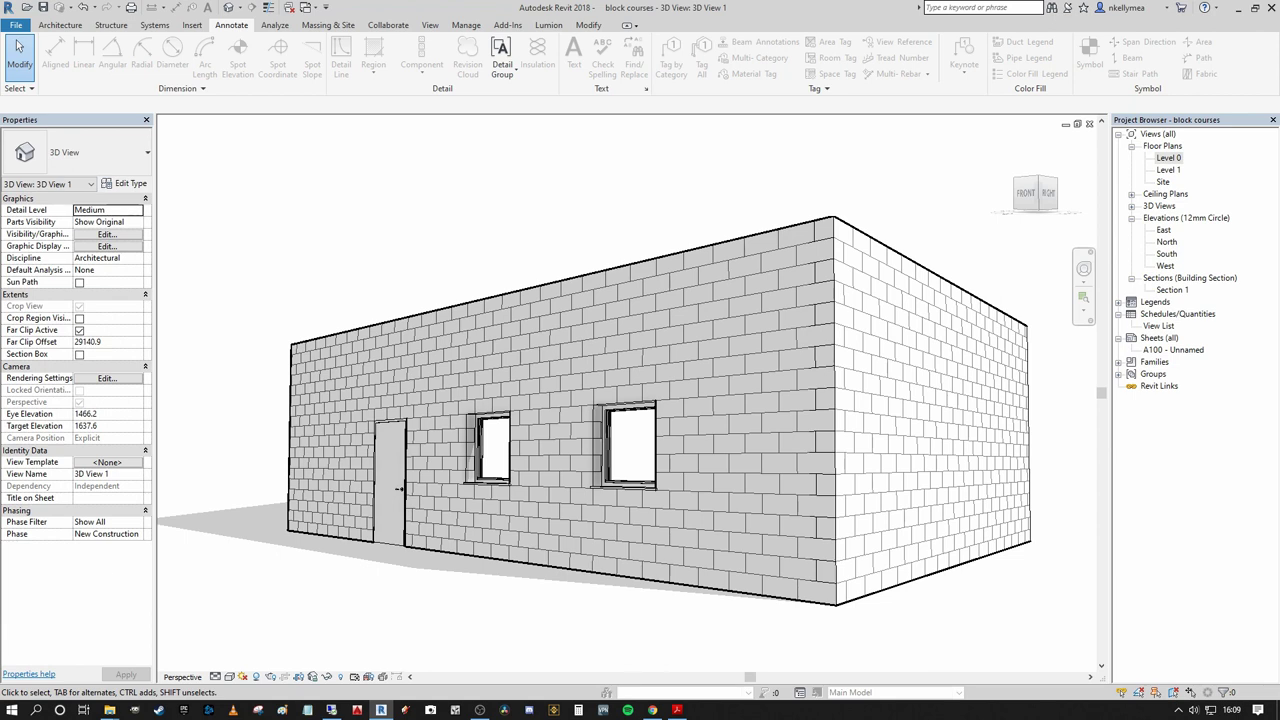
{"action": "left_click", "coordinate": [392, 475]}
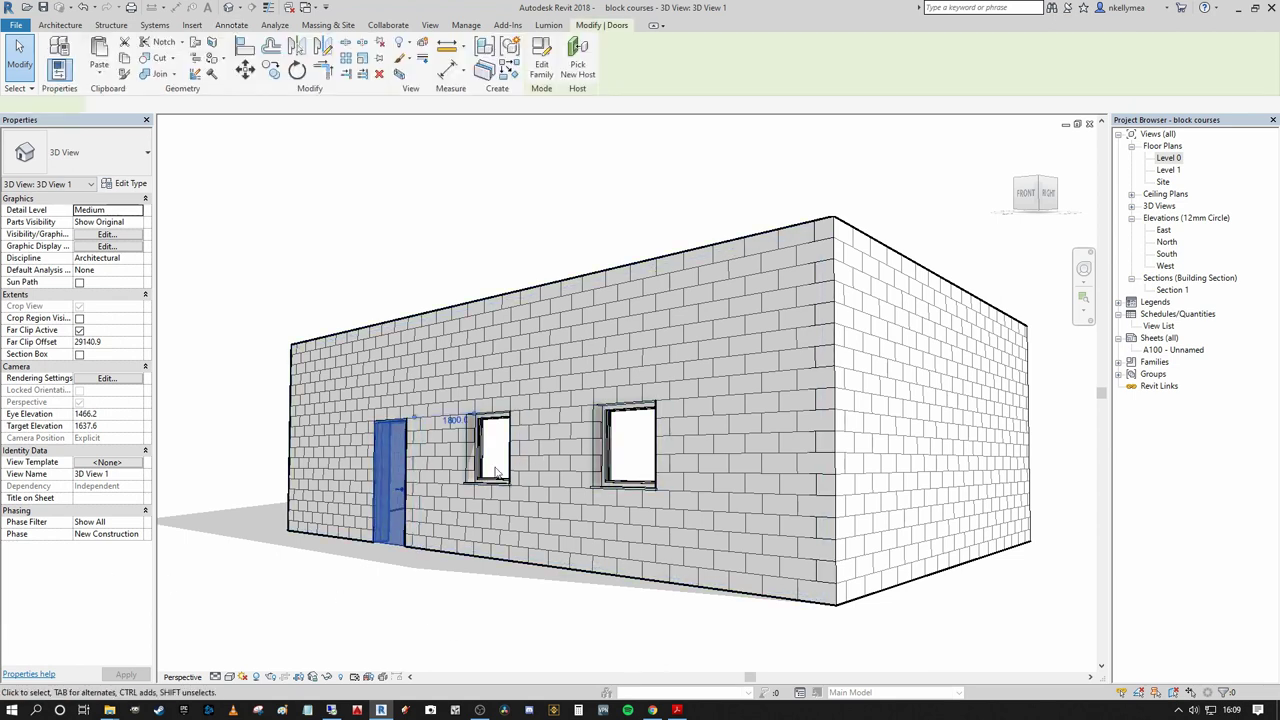
{"action": "left_click", "coordinate": [485, 475], "text": "ctrl"}
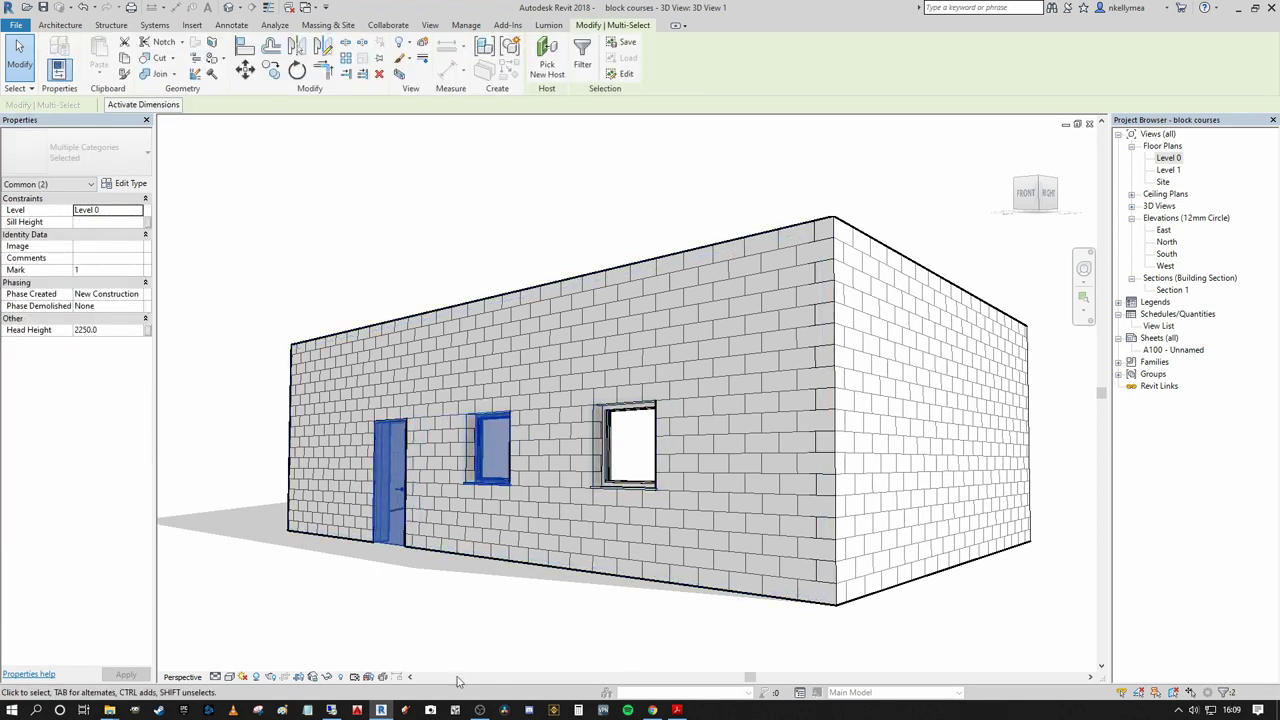
{"action": "left_click", "coordinate": [537, 634]}
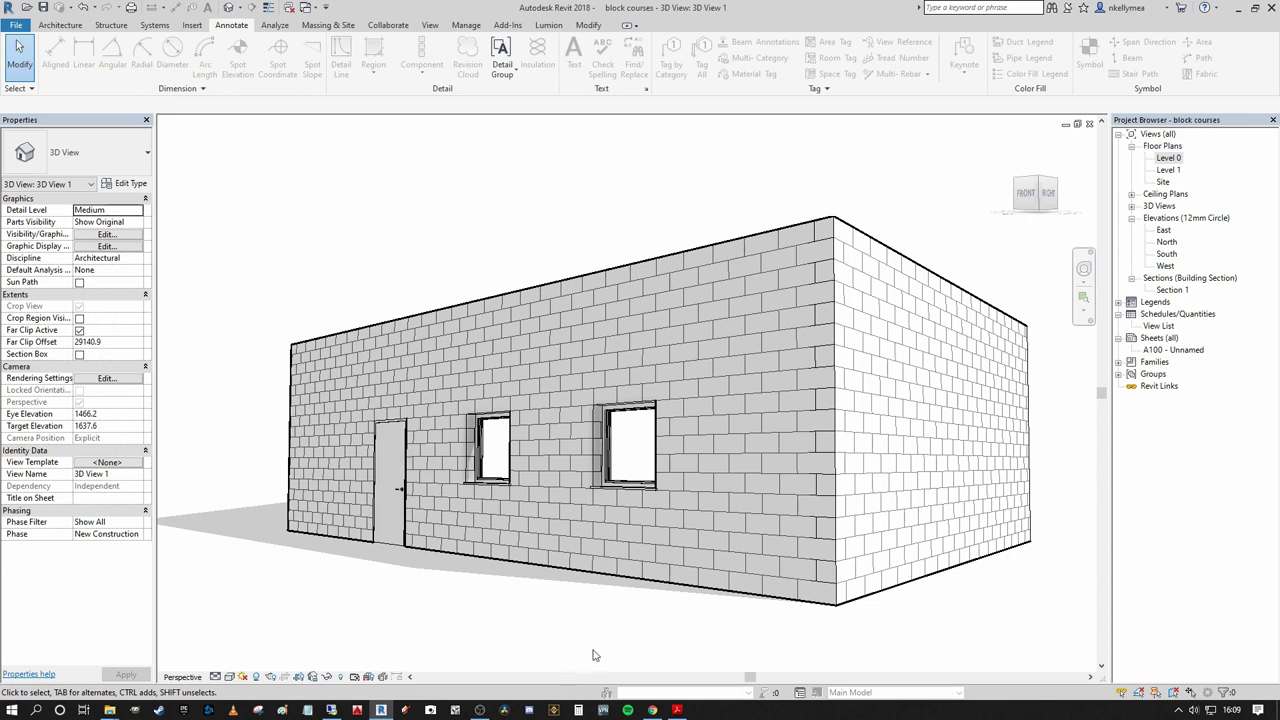
{"action": "middle_click_drag", "start_coordinate": [640, 617], "coordinate": [627, 609]}
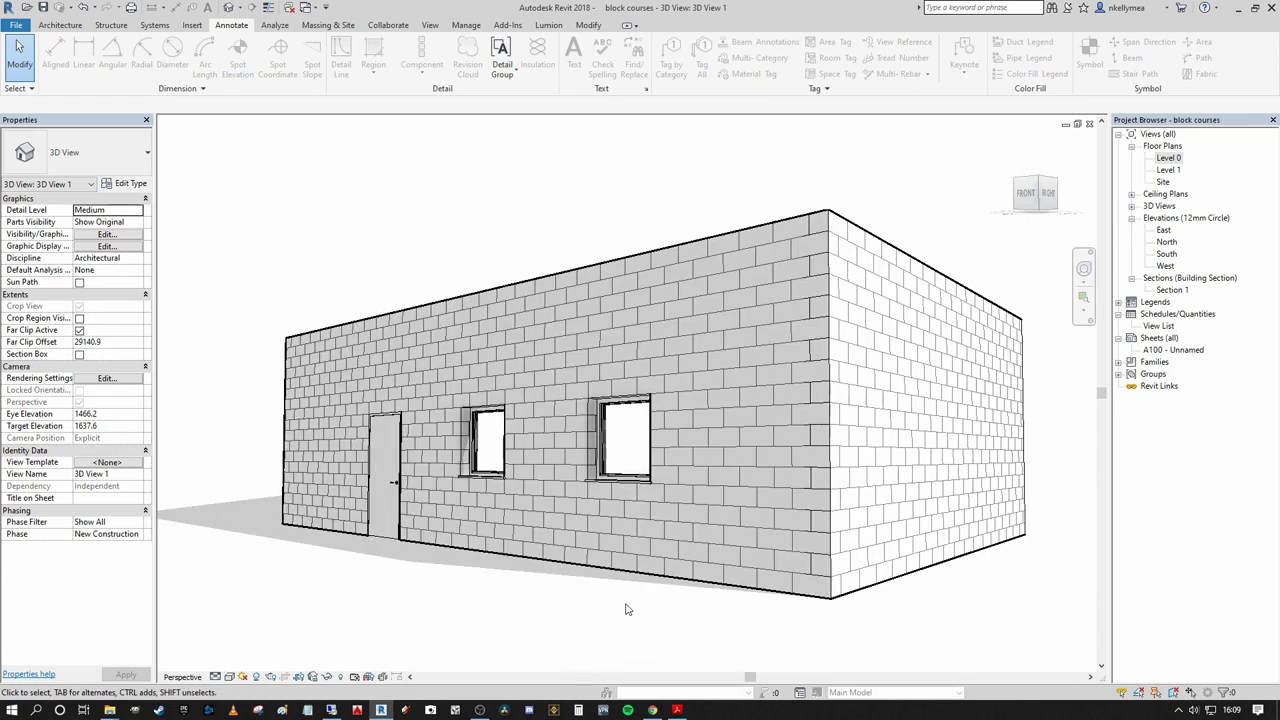
{"action": "mouse_move", "coordinate": [711, 185]}
{"action": "middle_mouse_down"}
{"action": "mouse_move", "coordinate": [694, 189]}
{"action": "mouse_move", "coordinate": [712, 204]}
{"action": "middle_mouse_up"}
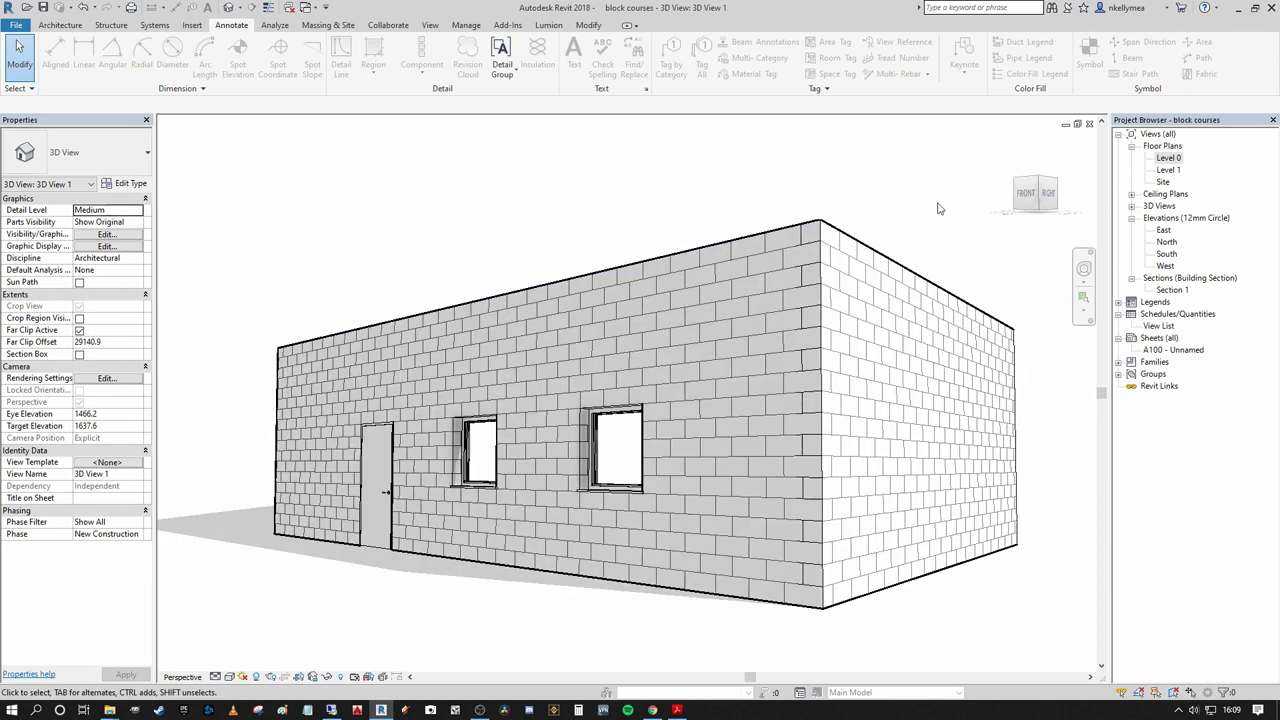
{"action": "middle_click_drag", "start_coordinate": [948, 213], "coordinate": [937, 201]}
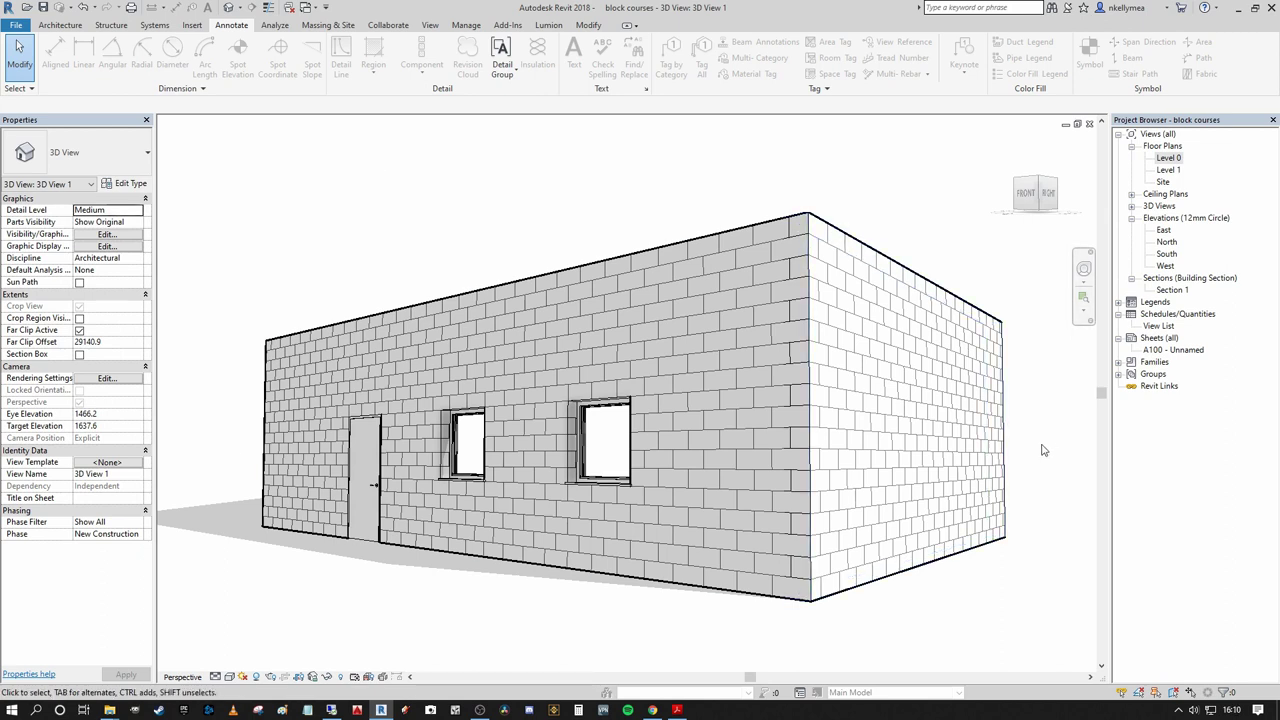
{"action": "middle_click_drag", "start_coordinate": [1042, 450], "coordinate": [1035, 454]}
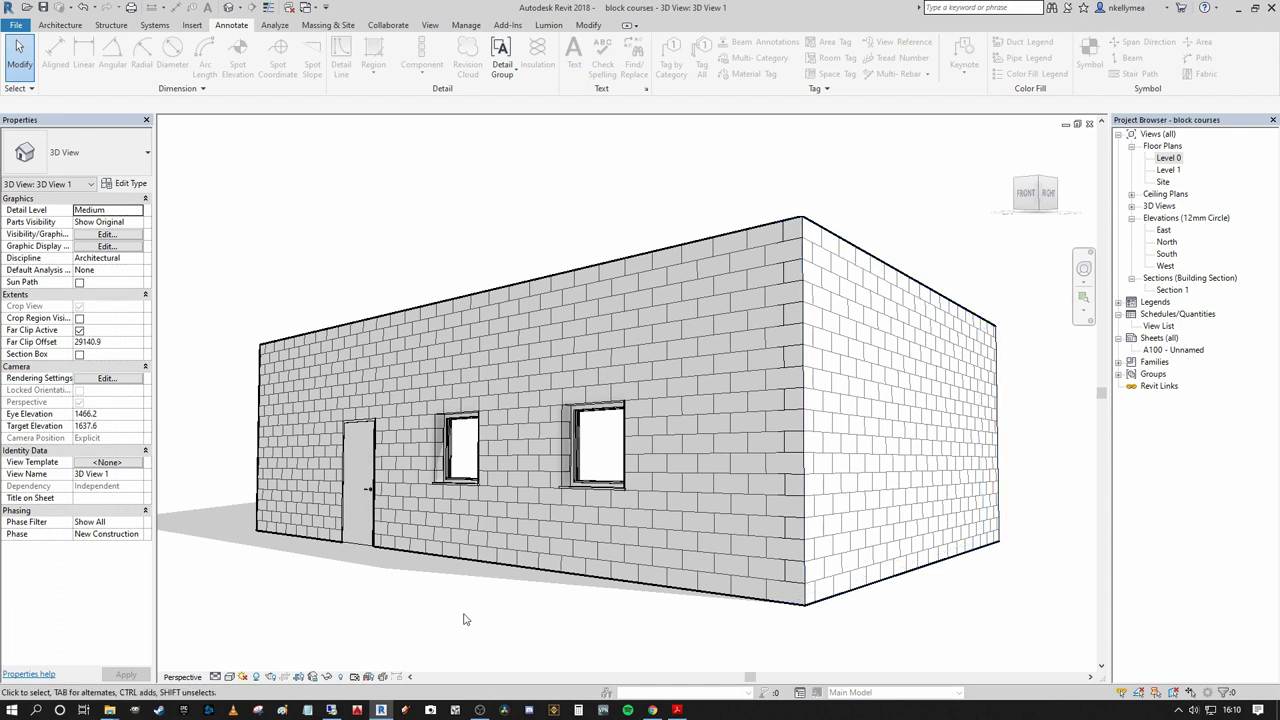
{"action": "mouse_move", "coordinate": [506, 622]}
{"action": "middle_mouse_down"}
{"action": "mouse_move", "coordinate": [540, 597]}
{"action": "mouse_move", "coordinate": [537, 583]}
{"action": "middle_mouse_up"}
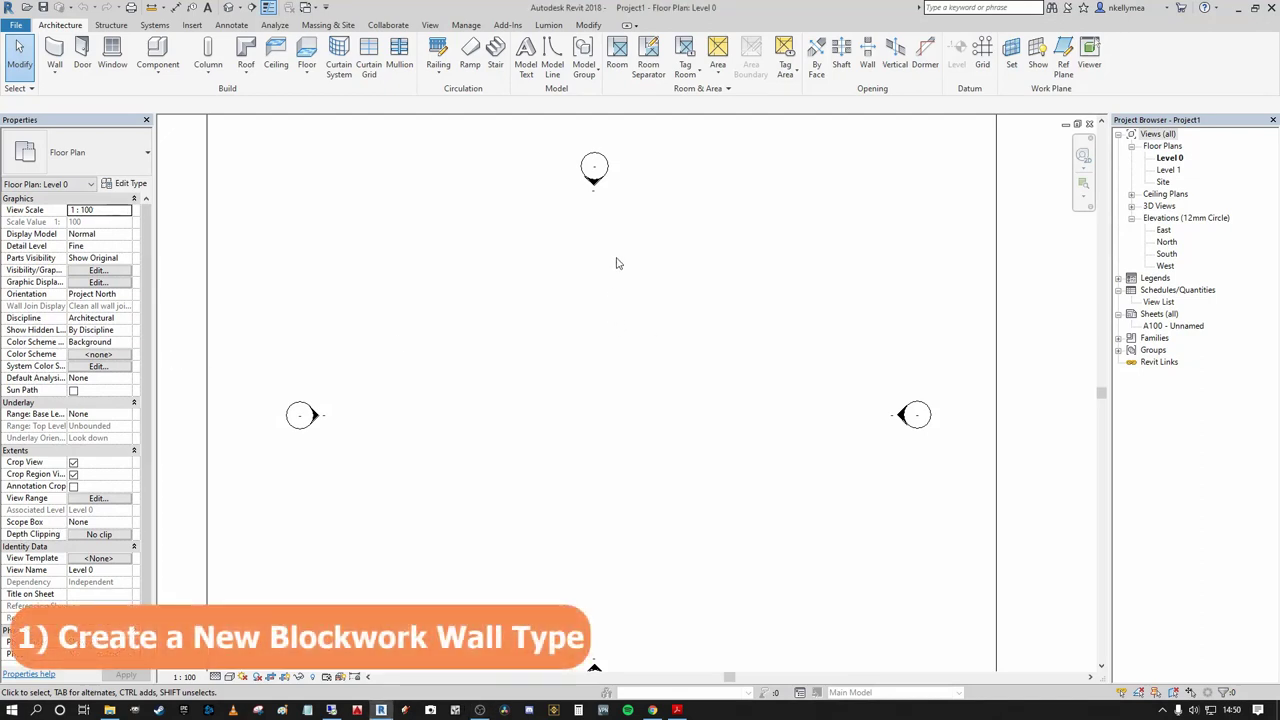
- Start the Wall tool on the Level 0 plan and choose the basic wall type Wall-Fnd_440Blk
{"action": "left_click", "coordinate": [111, 25]}
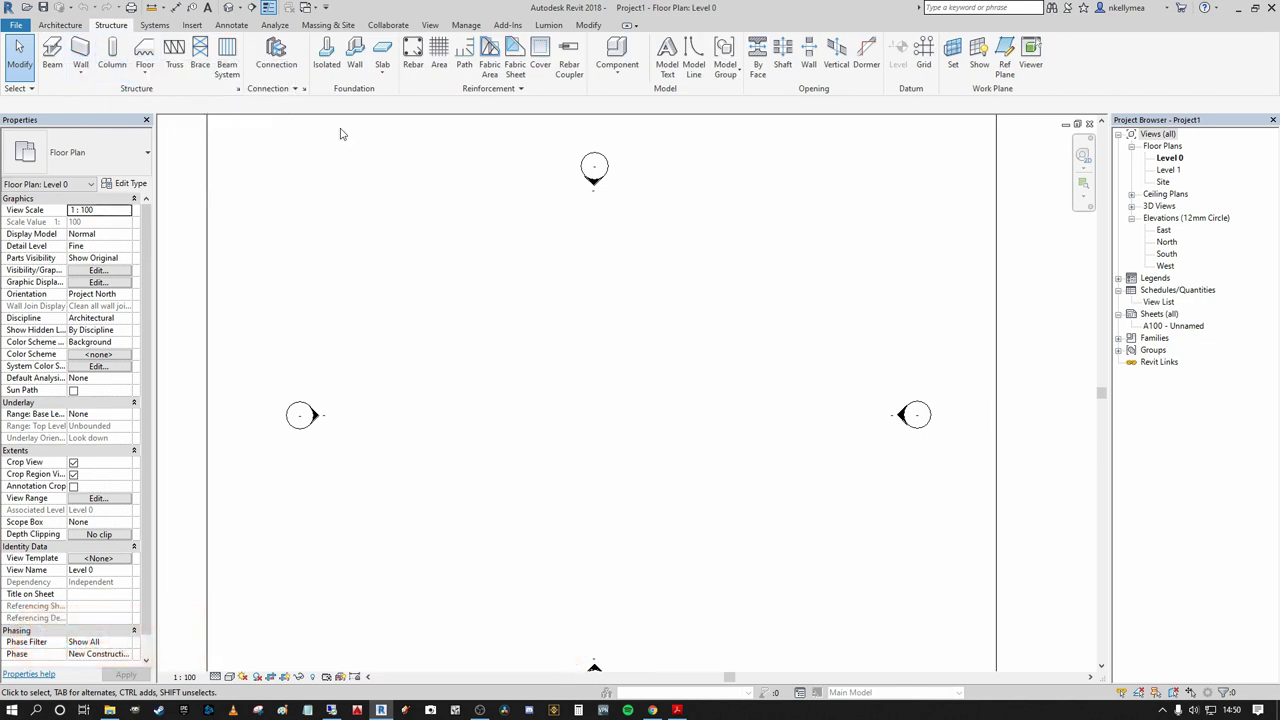
{"action": "key", "text": "w"}
{"action": "key", "text": "a"}
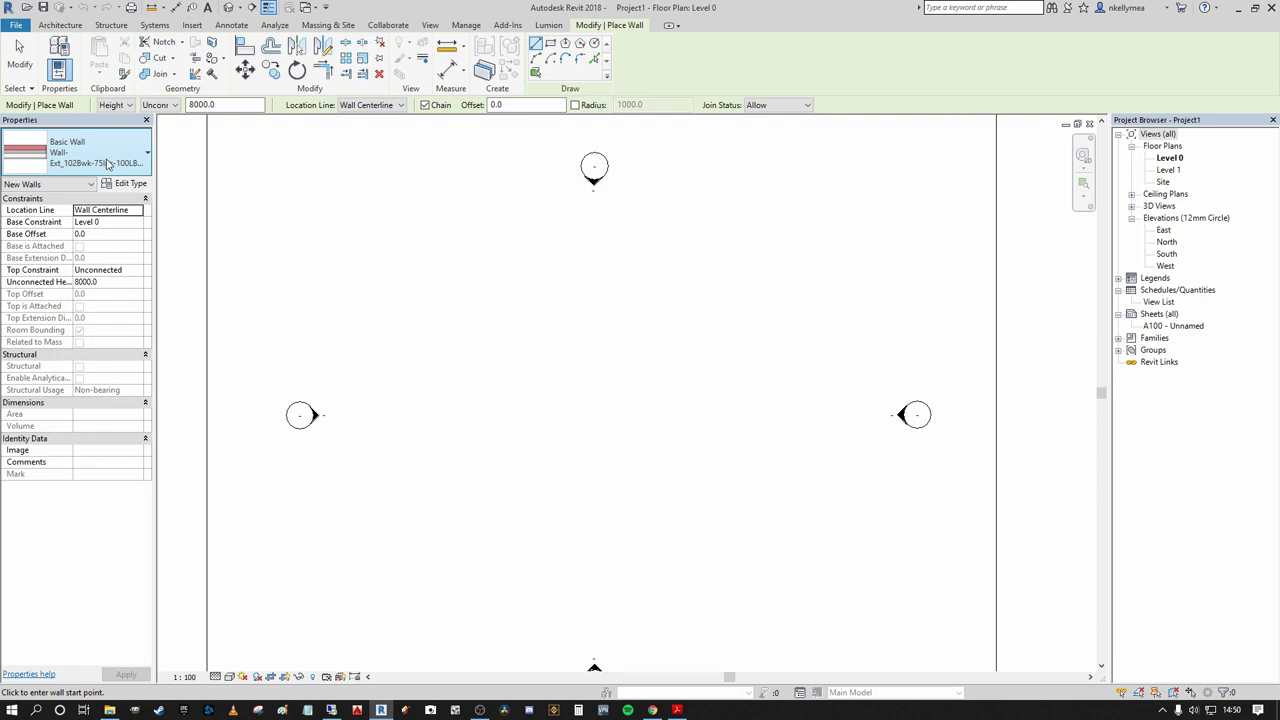
{"action": "left_click", "coordinate": [100, 160]}
{"action": "scroll", "coordinate": [160, 305], "scroll_direction": "down", "scroll_amount": 3}
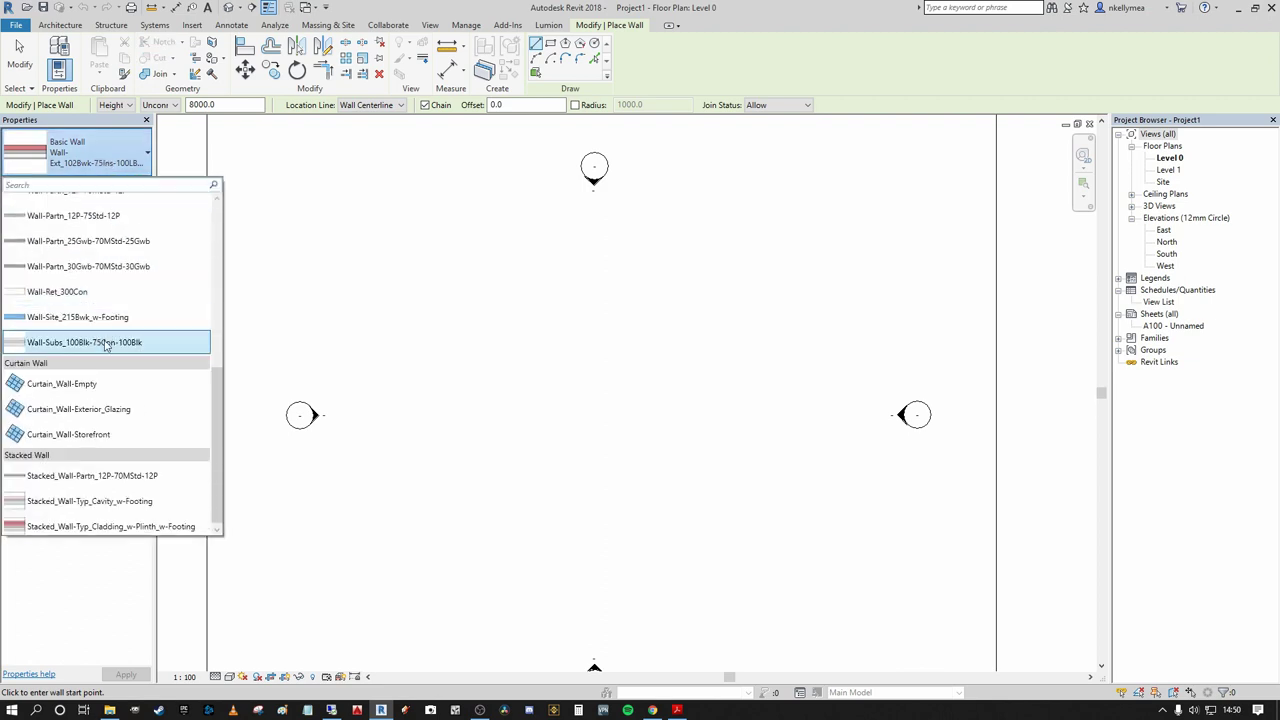
{"action": "scroll", "coordinate": [160, 345], "scroll_direction": "up", "scroll_amount": 4}
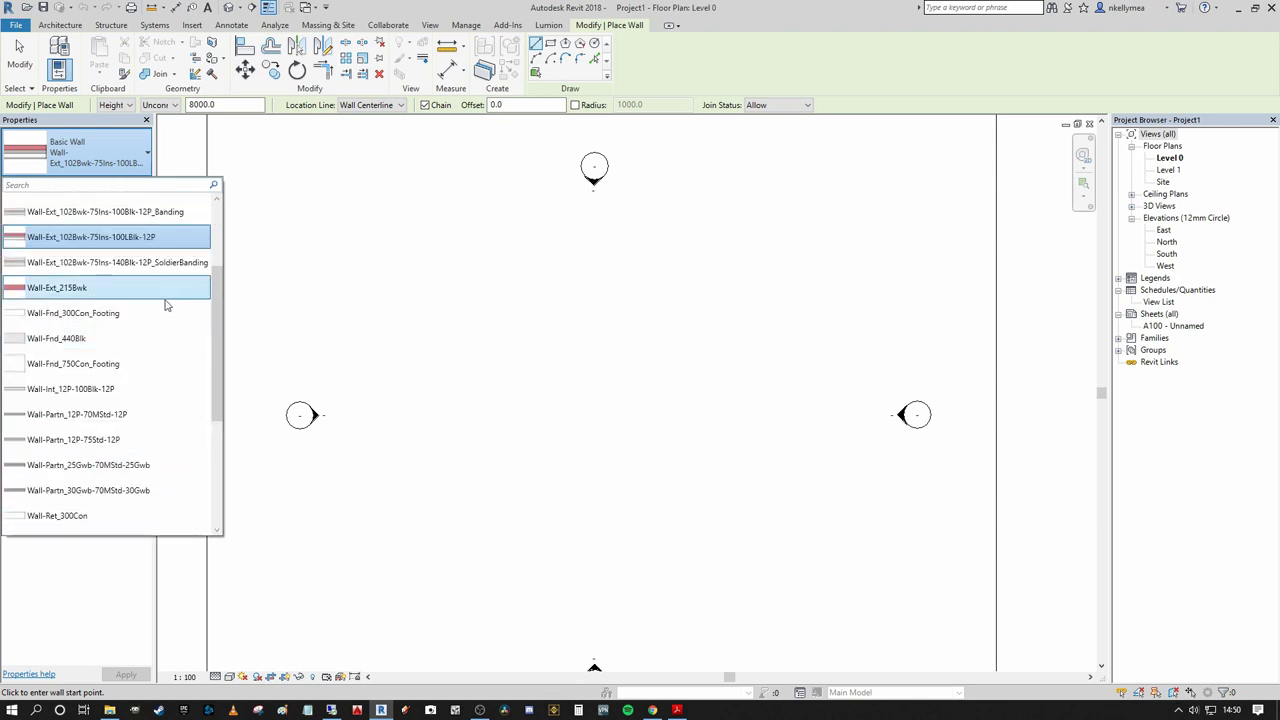
{"action": "scroll", "coordinate": [178, 315], "scroll_direction": "up", "scroll_amount": 2}
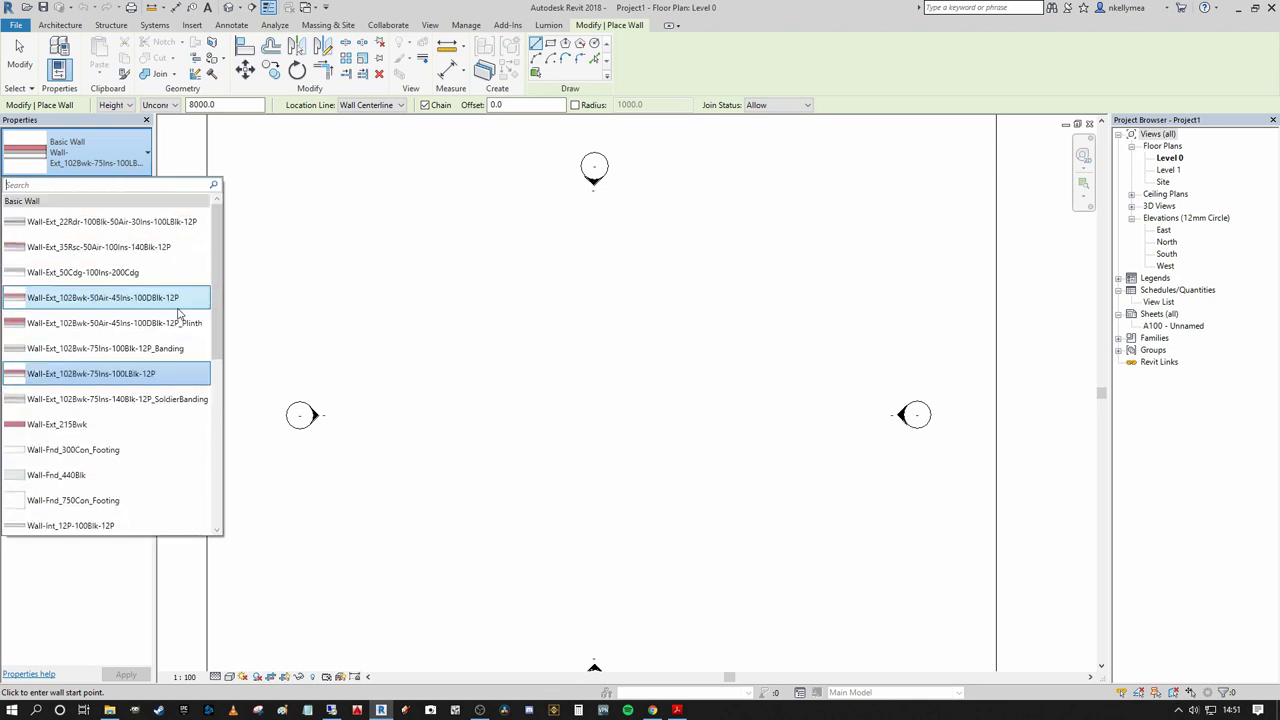
{"action": "scroll", "coordinate": [178, 315], "scroll_direction": "down", "scroll_amount": 2}
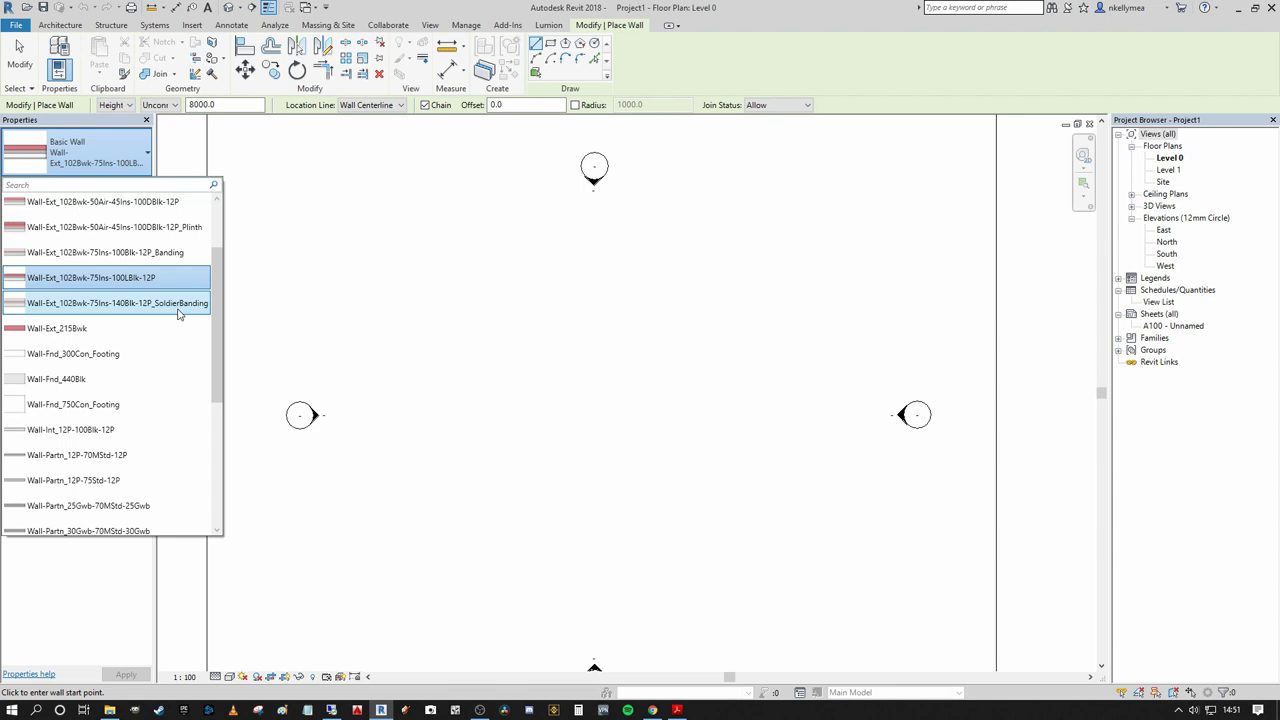
{"action": "left_click", "coordinate": [88, 381]}
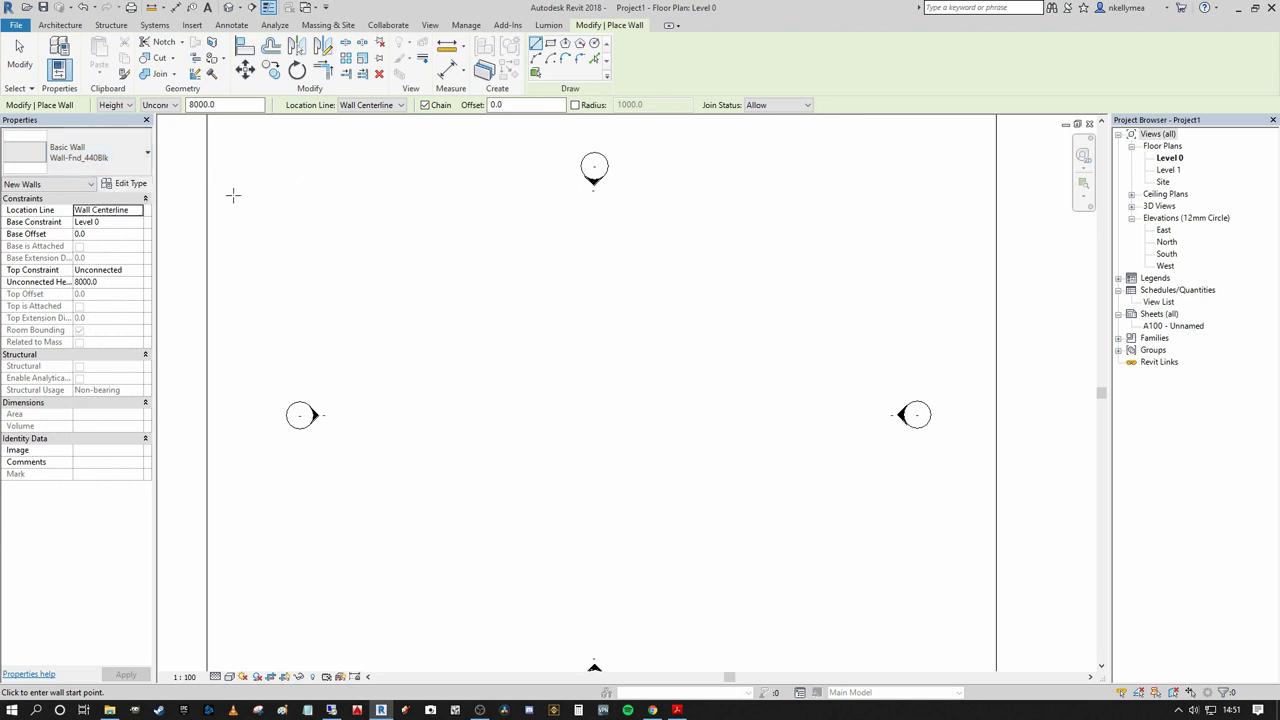
- Duplicate the Wall-Fnd_440Blk wall type under the name Cavity Wall
{"action": "left_click", "coordinate": [128, 184]}
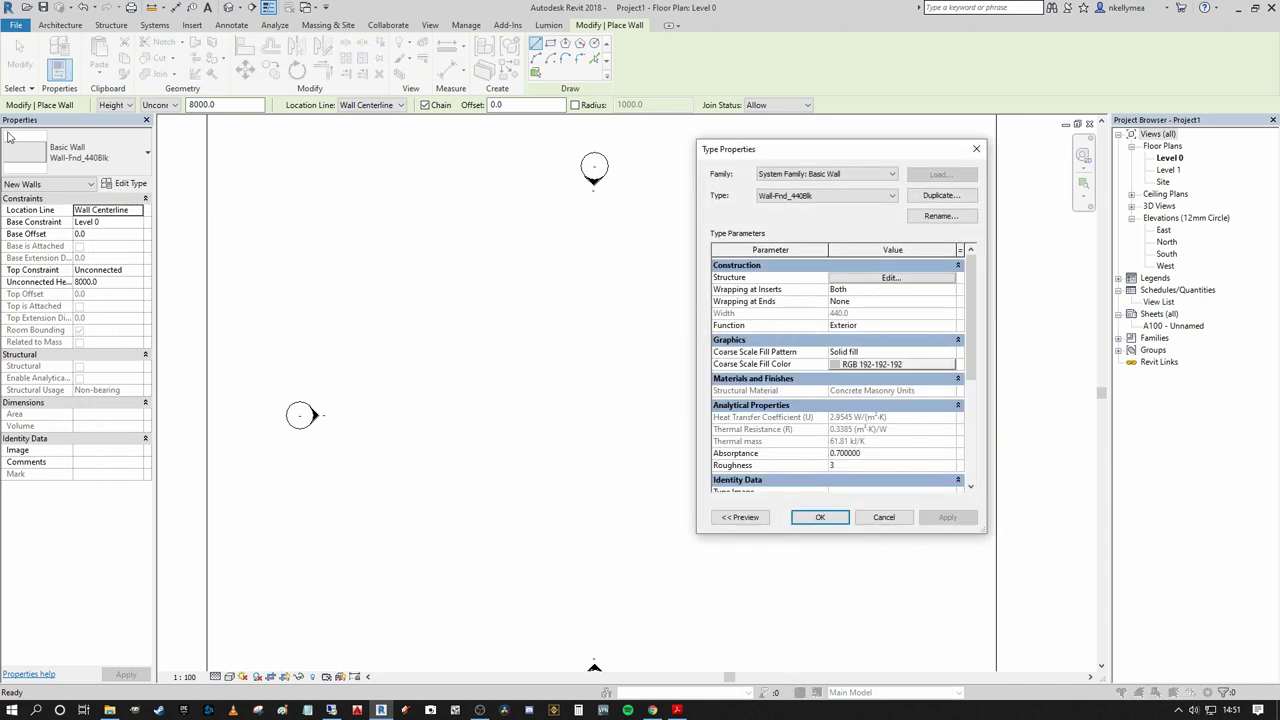
{"action": "left_click_drag", "start_coordinate": [843, 156], "coordinate": [637, 230]}
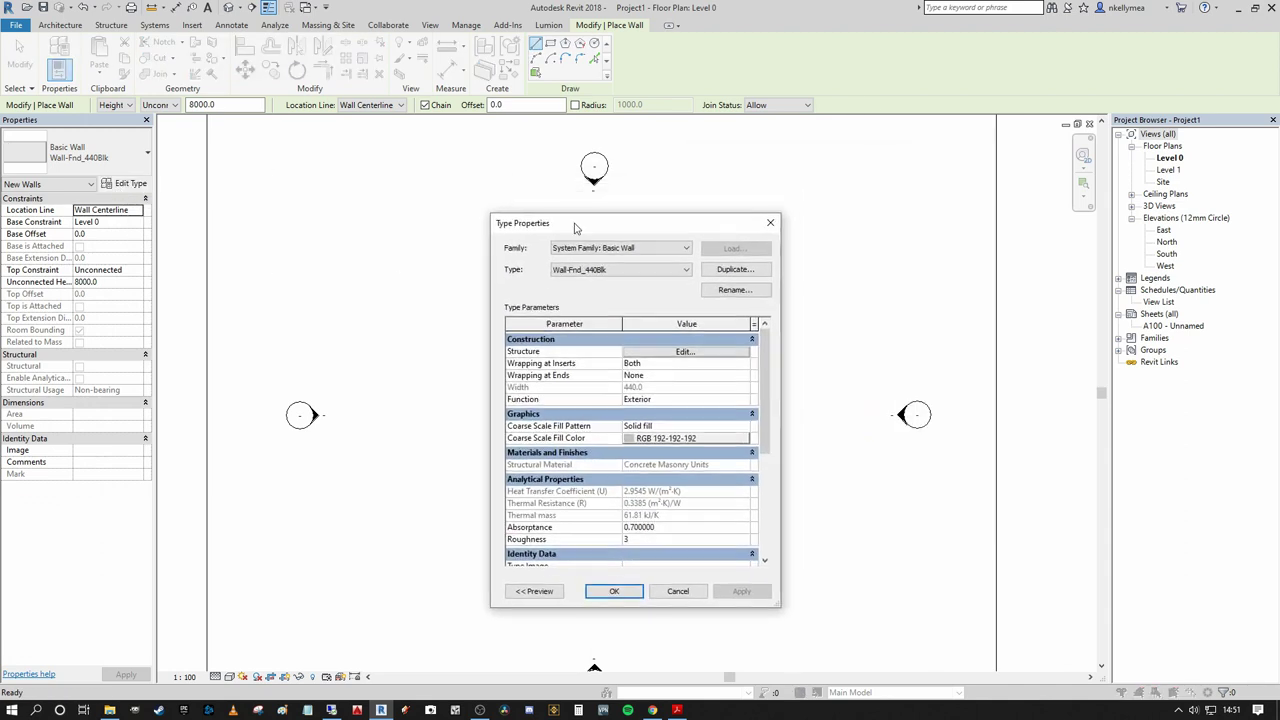
{"action": "left_click", "coordinate": [736, 270]}
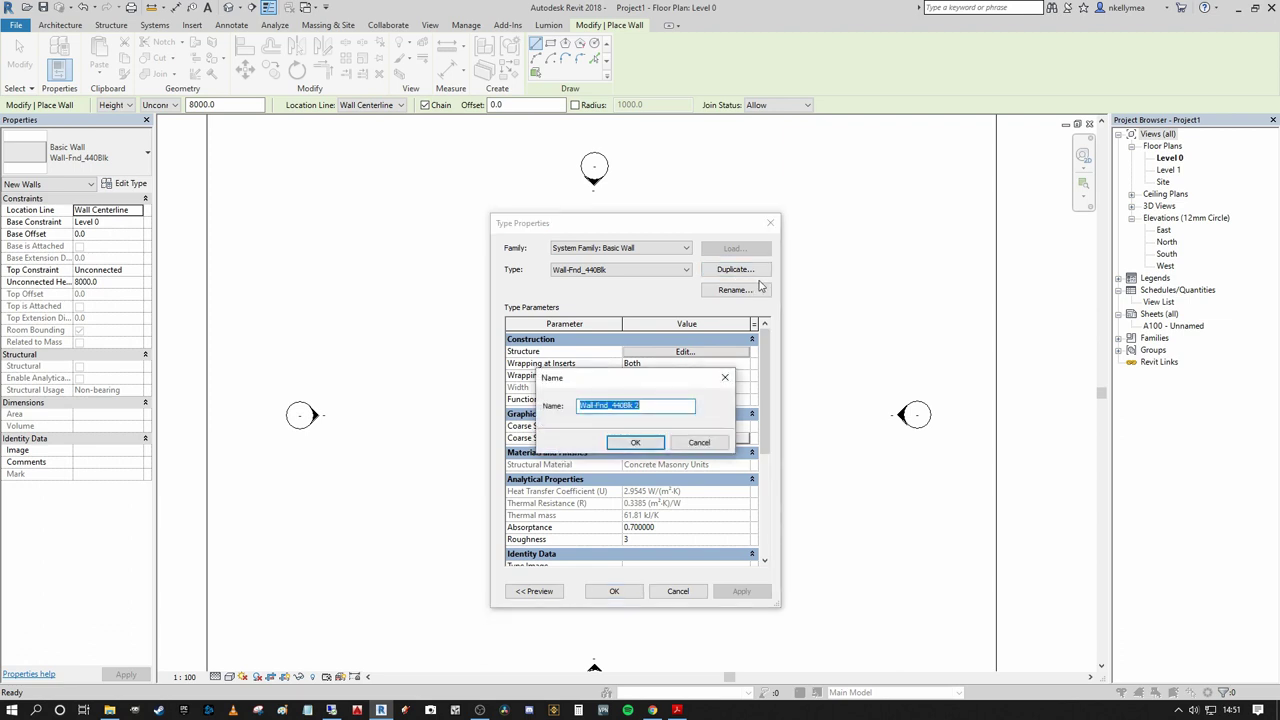
{"action": "type", "text": "CAvi"}
{"action": "key", "text": "Return"}
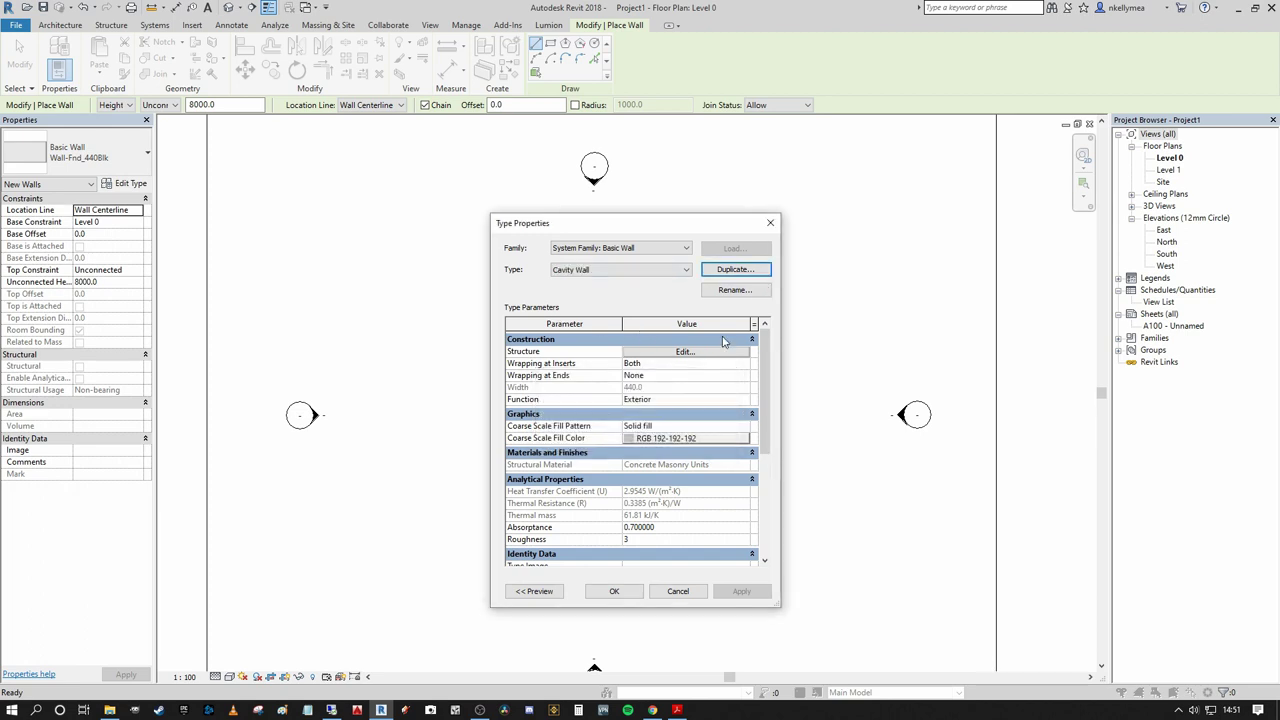
- Open the Cavity Wall type's structure for editing and show its preview as a section
{"action": "left_click_drag", "start_coordinate": [682, 226], "coordinate": [804, 154]}
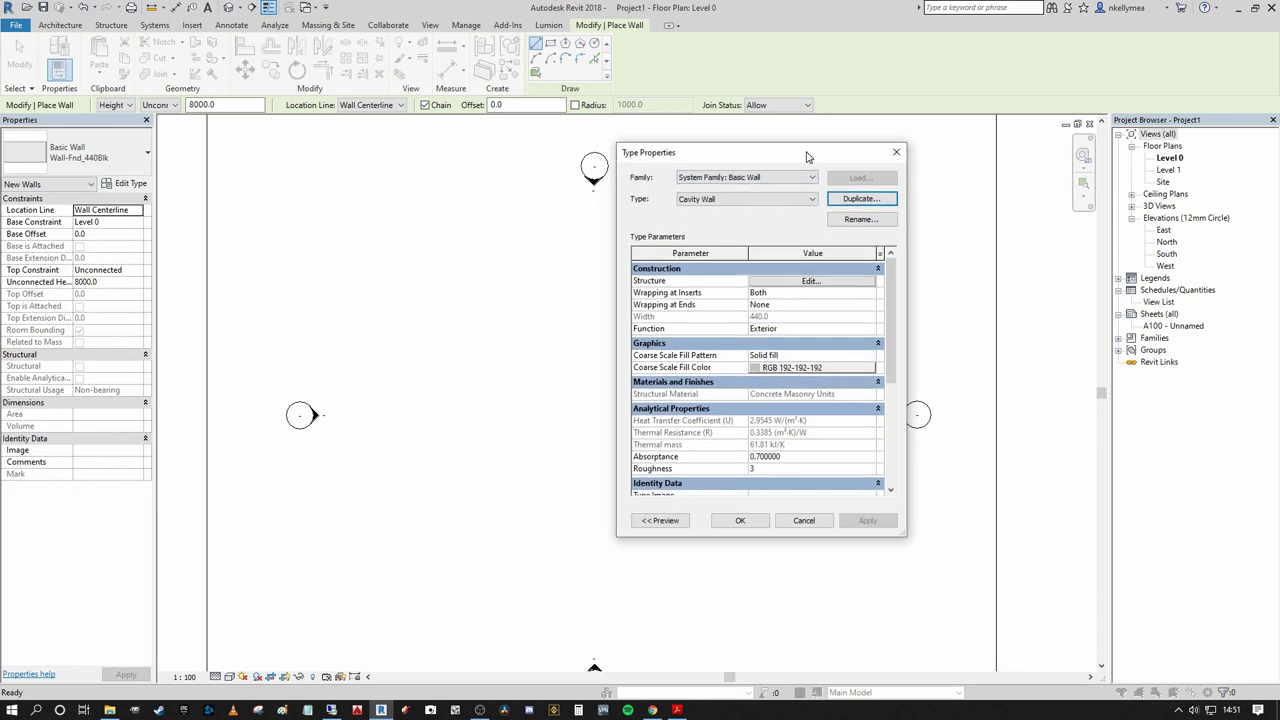
{"action": "left_click", "coordinate": [778, 283]}
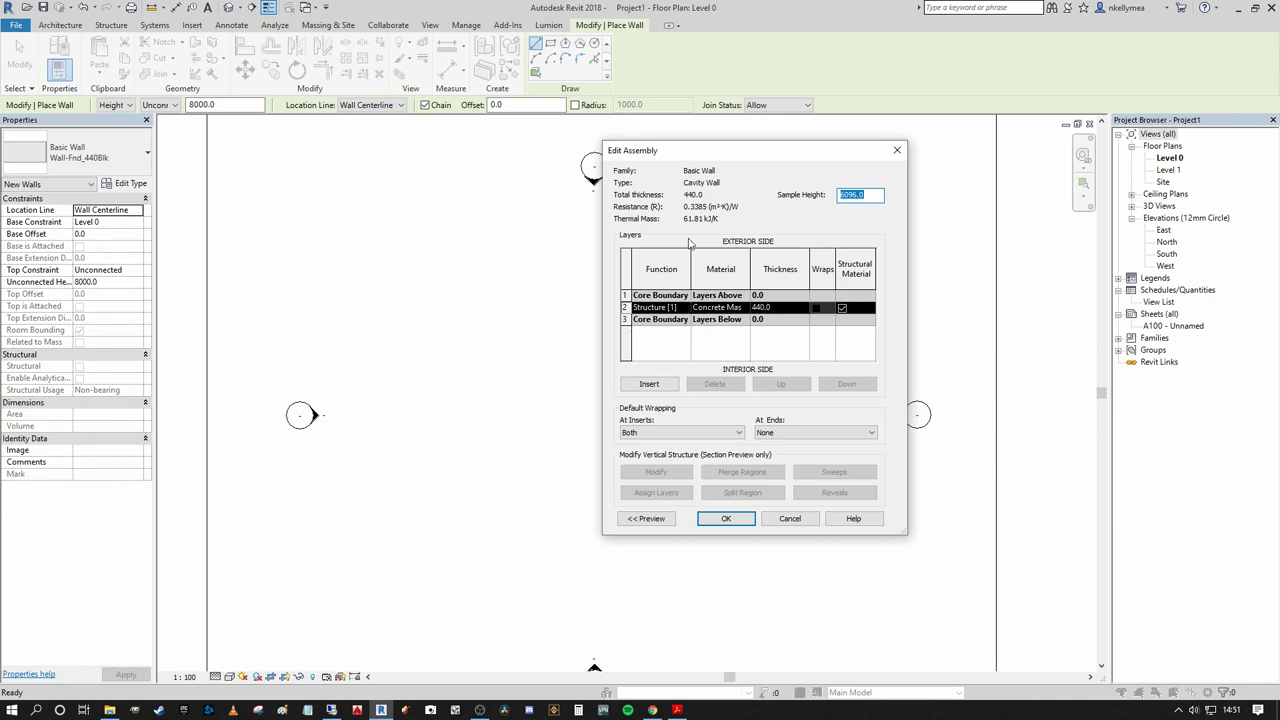
{"action": "left_click", "coordinate": [648, 519]}
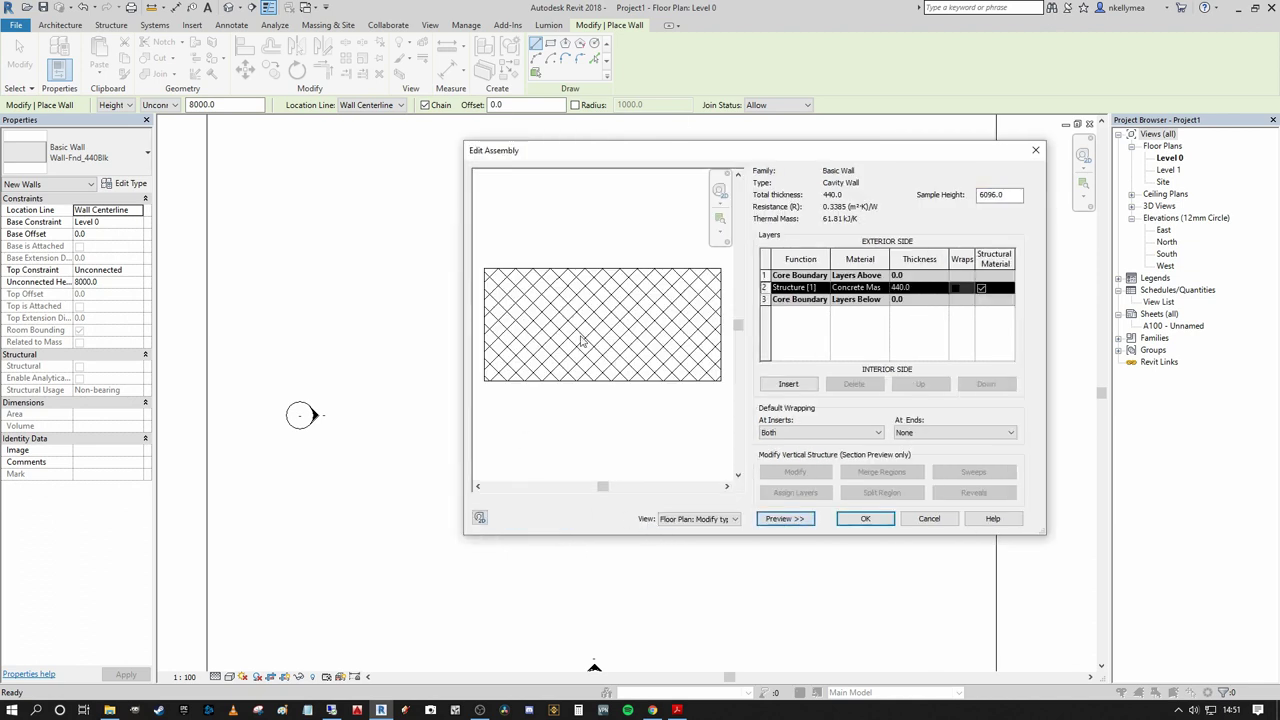
{"action": "left_click_drag", "start_coordinate": [698, 145], "coordinate": [472, 151]}
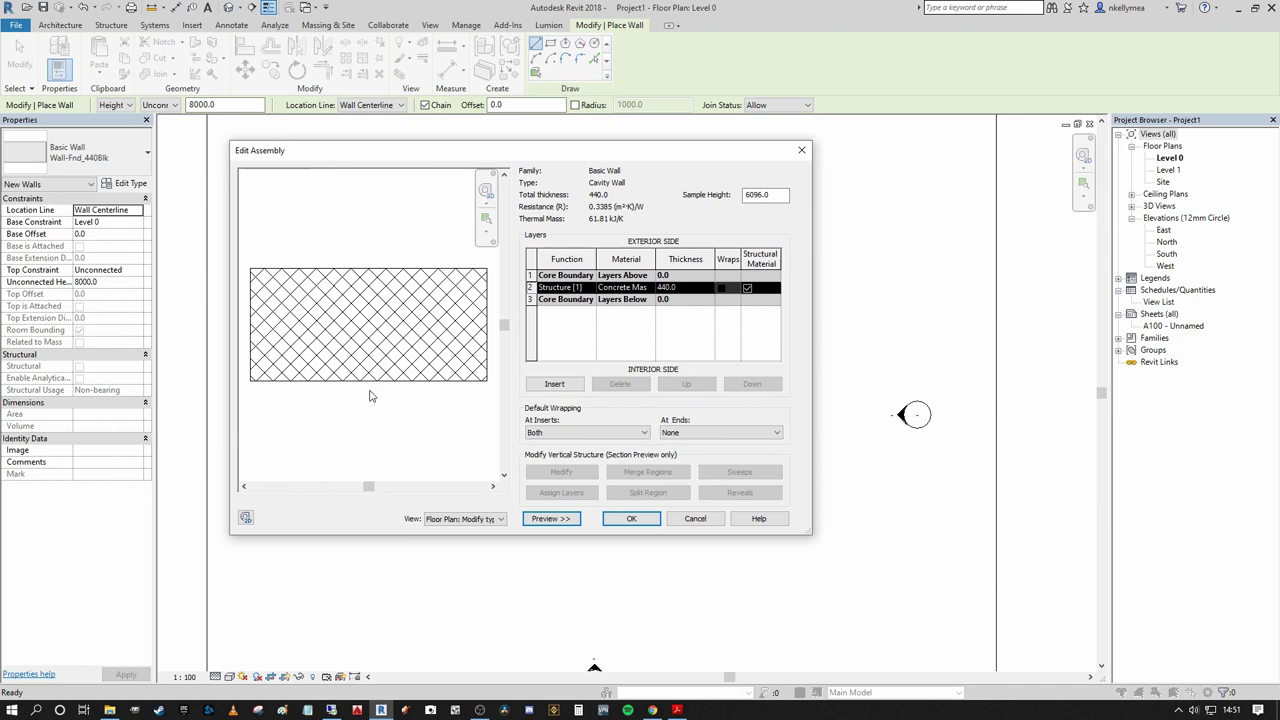
{"action": "left_click", "coordinate": [499, 519]}
{"action": "left_click", "coordinate": [474, 540]}
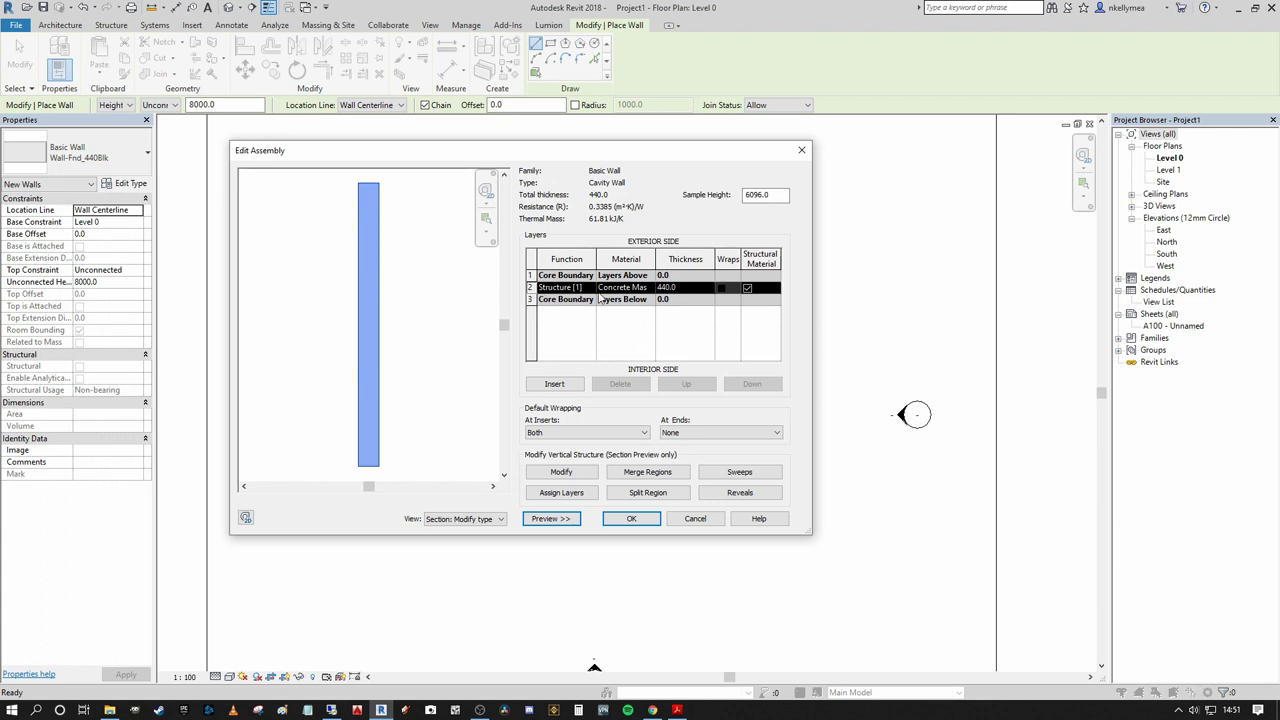
- Insert three new layers above the concrete masonry layer in the Cavity Wall assembly
{"action": "left_click", "coordinate": [562, 387]}
{"action": "left_click", "coordinate": [556, 386]}
{"action": "left_click", "coordinate": [556, 386]}
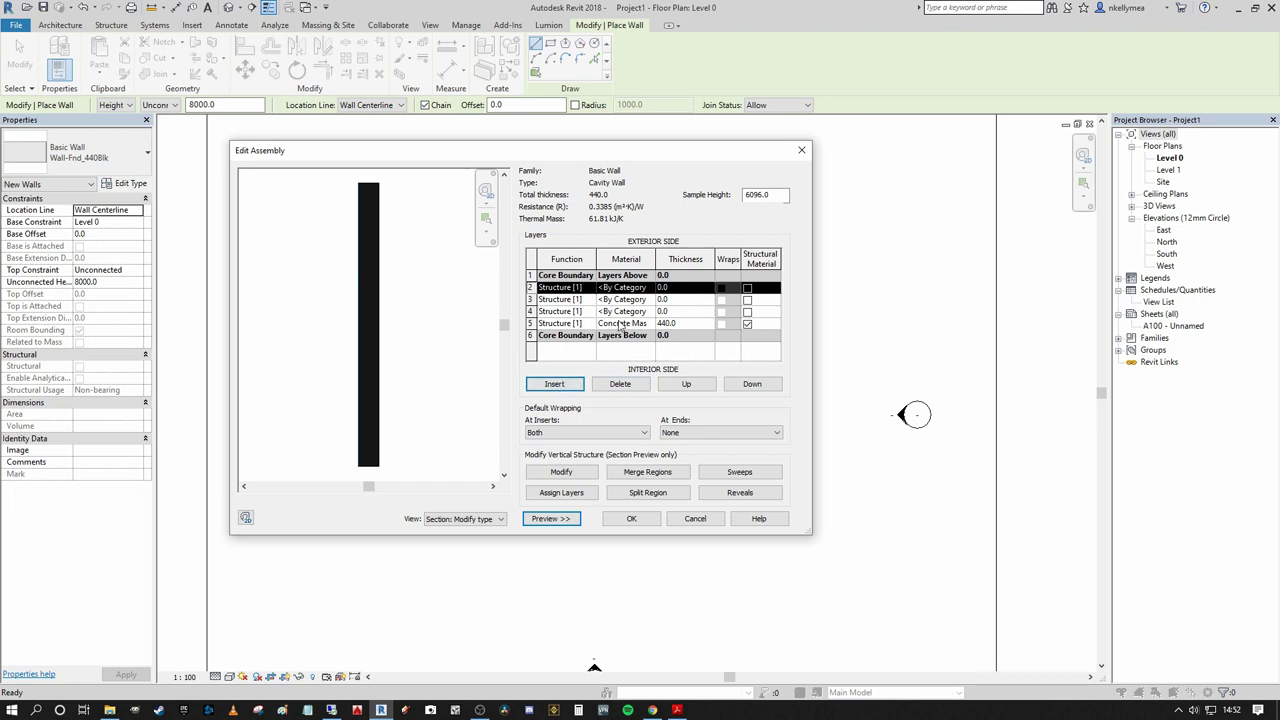
- Set the Cavity Wall layer thicknesses from exterior to interior to 100, 40, 60 and 100 mm
{"action": "left_click", "coordinate": [708, 323]}
{"action": "type", "text": "10"}
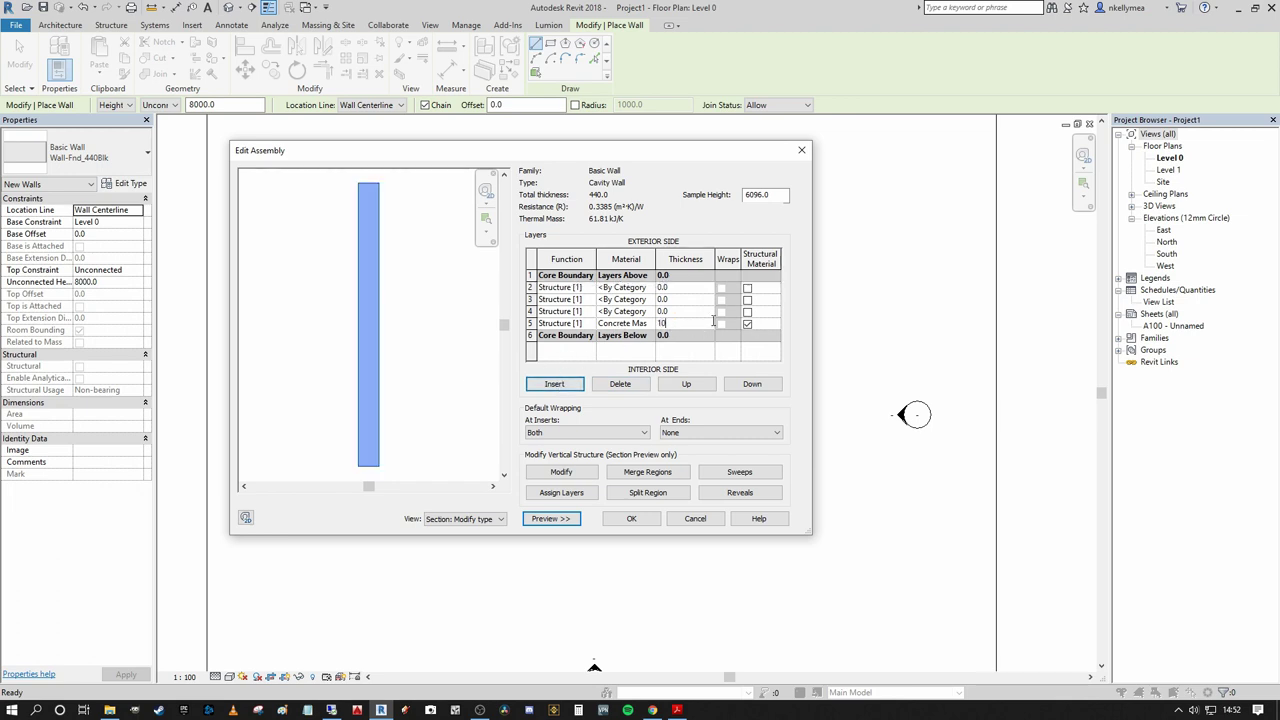
{"action": "type", "text": "0"}
{"action": "left_click", "coordinate": [690, 289]}
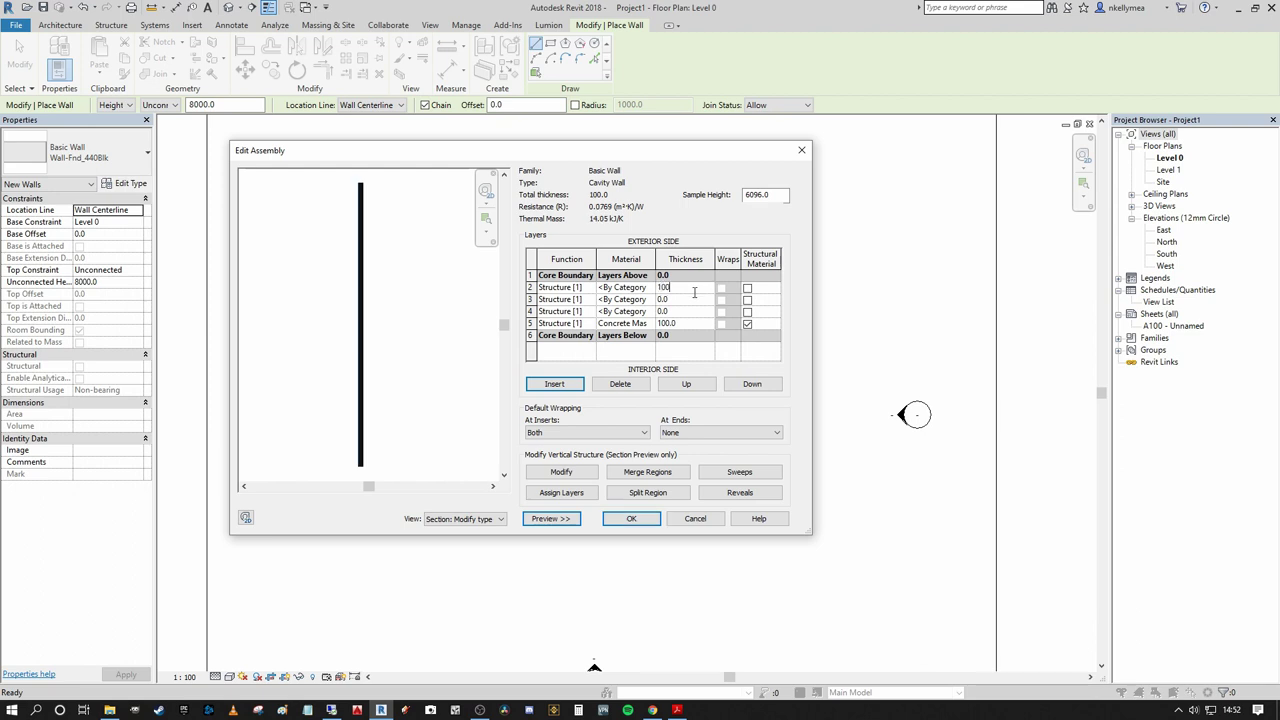
{"action": "type", "text": "100"}
{"action": "left_click", "coordinate": [681, 312]}
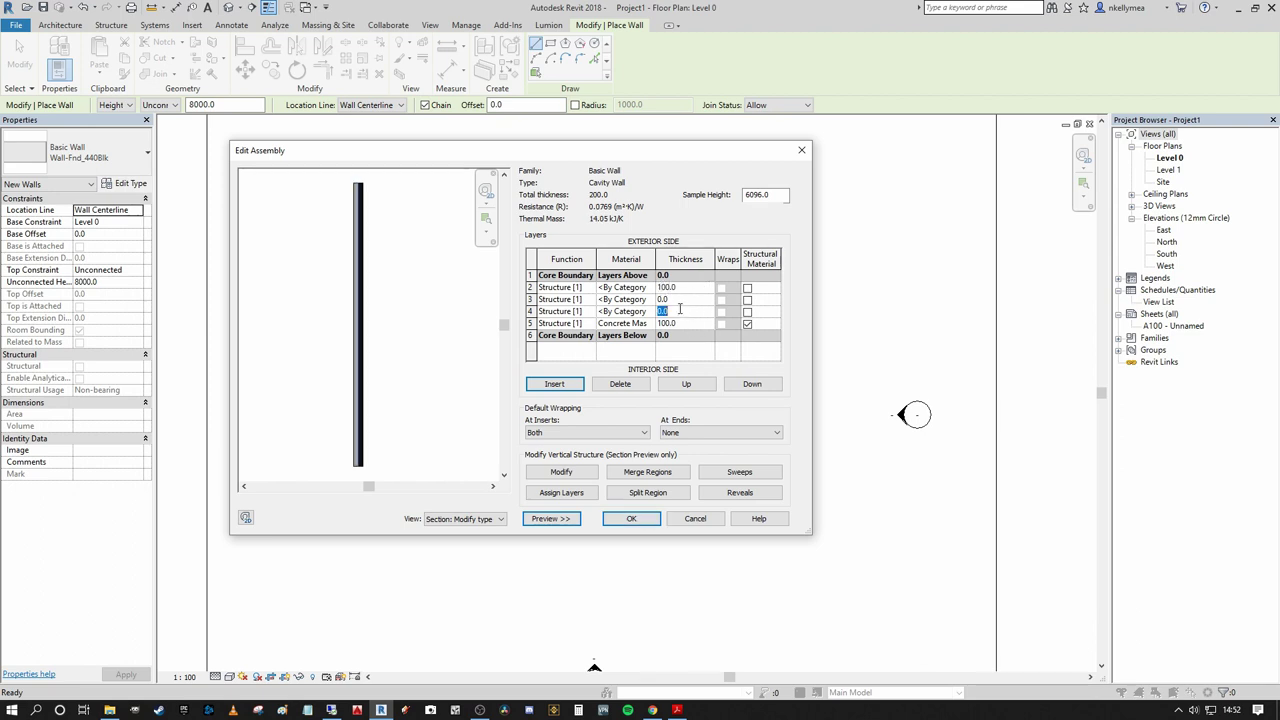
{"action": "type", "text": "60"}
{"action": "left_click", "coordinate": [672, 300]}
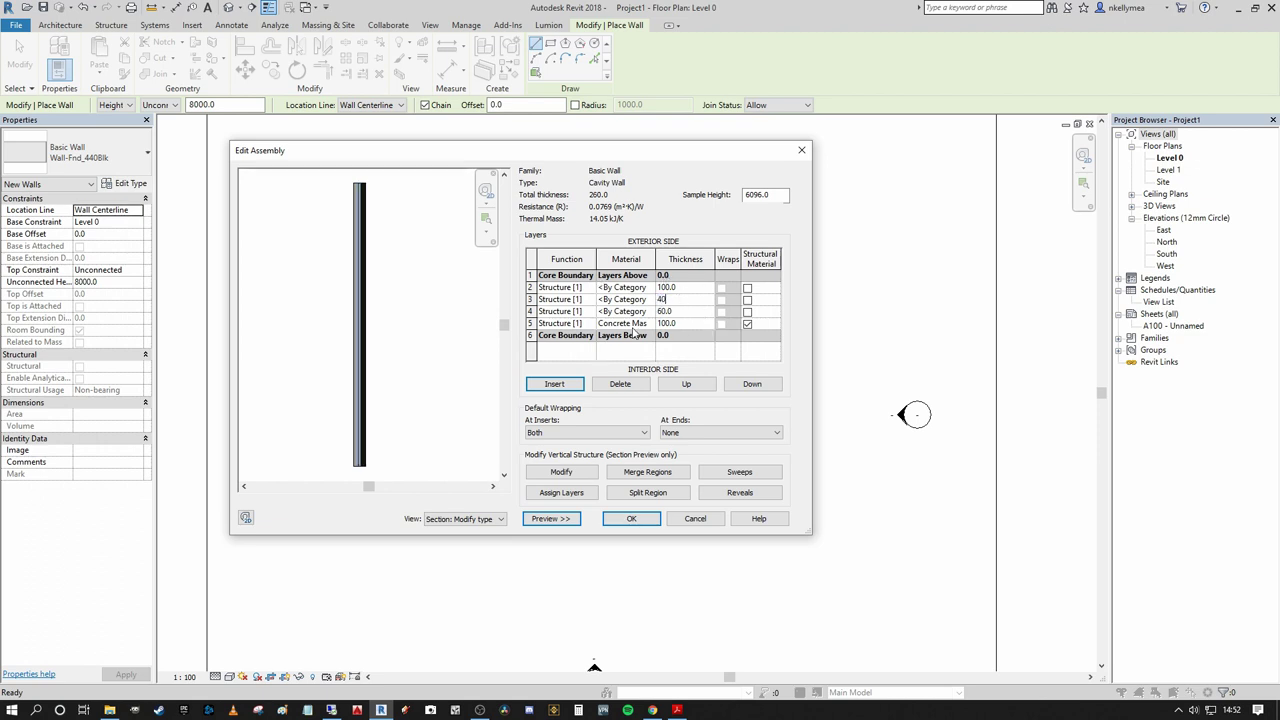
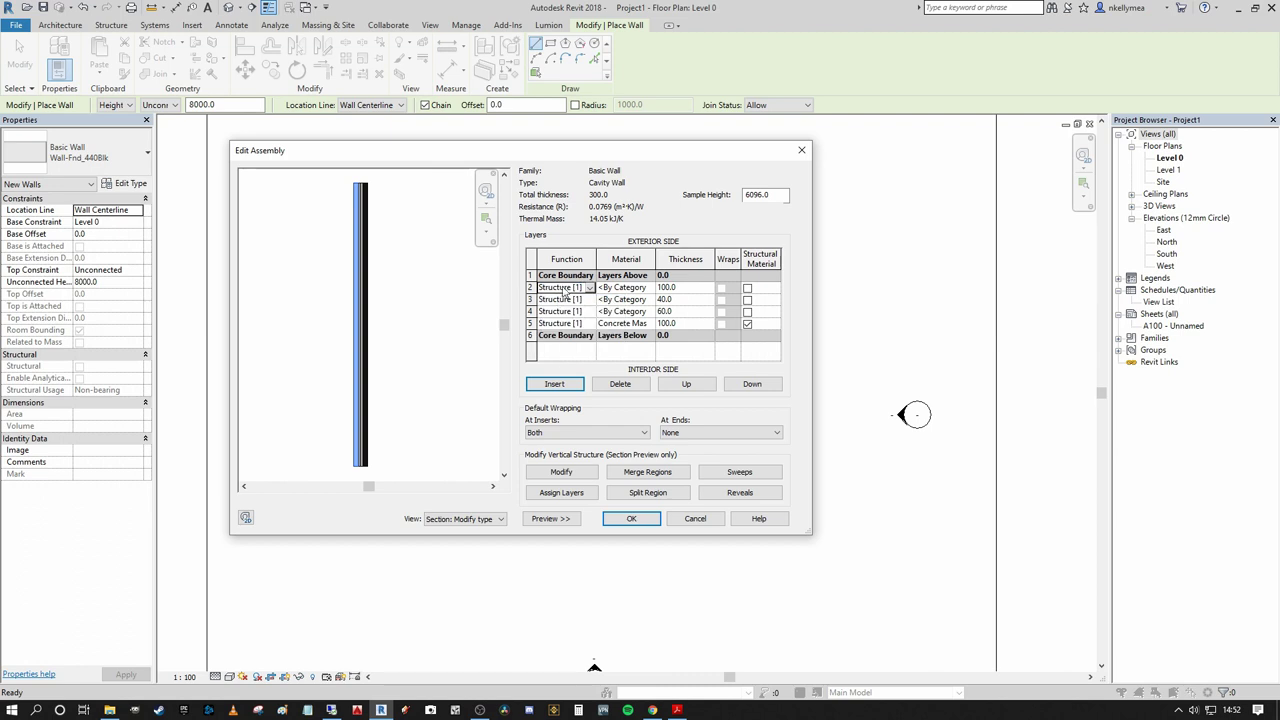
- Search the materials for concrete and select Concrete Masonry Units for the outermost structure layer
{"action": "left_click", "coordinate": [650, 287]}
{"action": "left_click", "coordinate": [651, 287]}
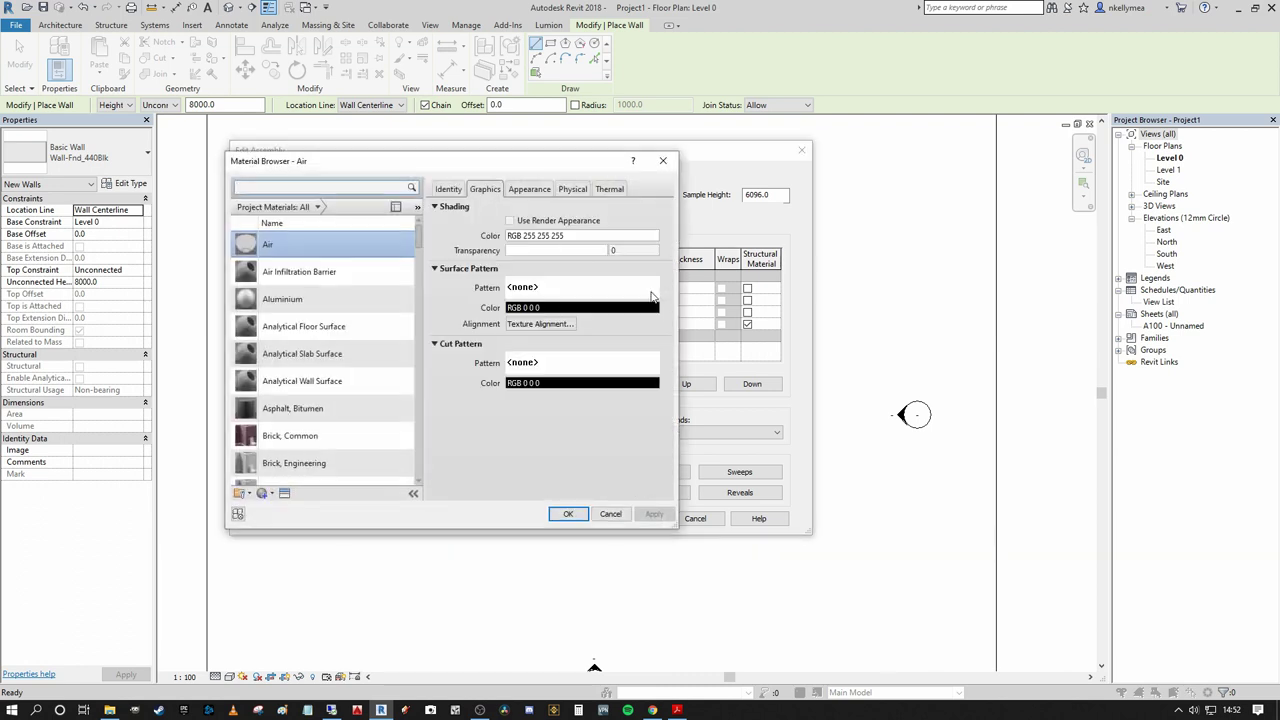
{"action": "type", "text": "concrete"}
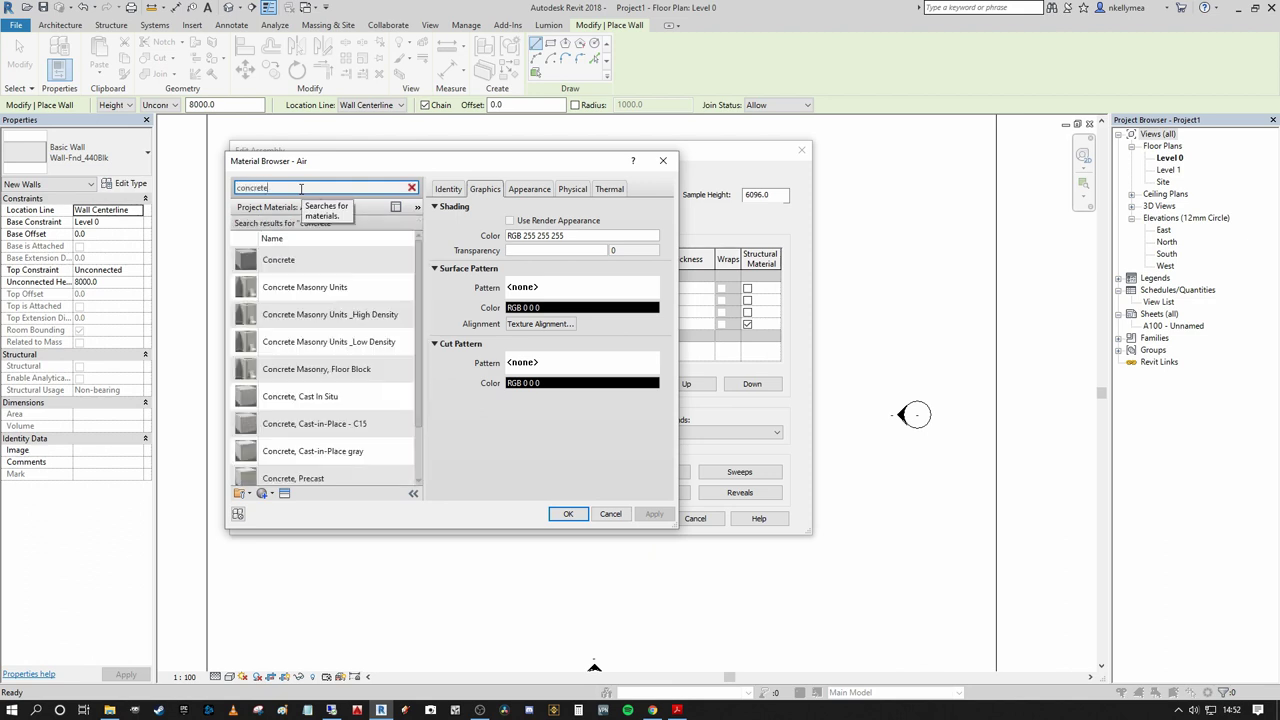
{"action": "left_click_drag", "start_coordinate": [421, 270], "coordinate": [421, 238]}
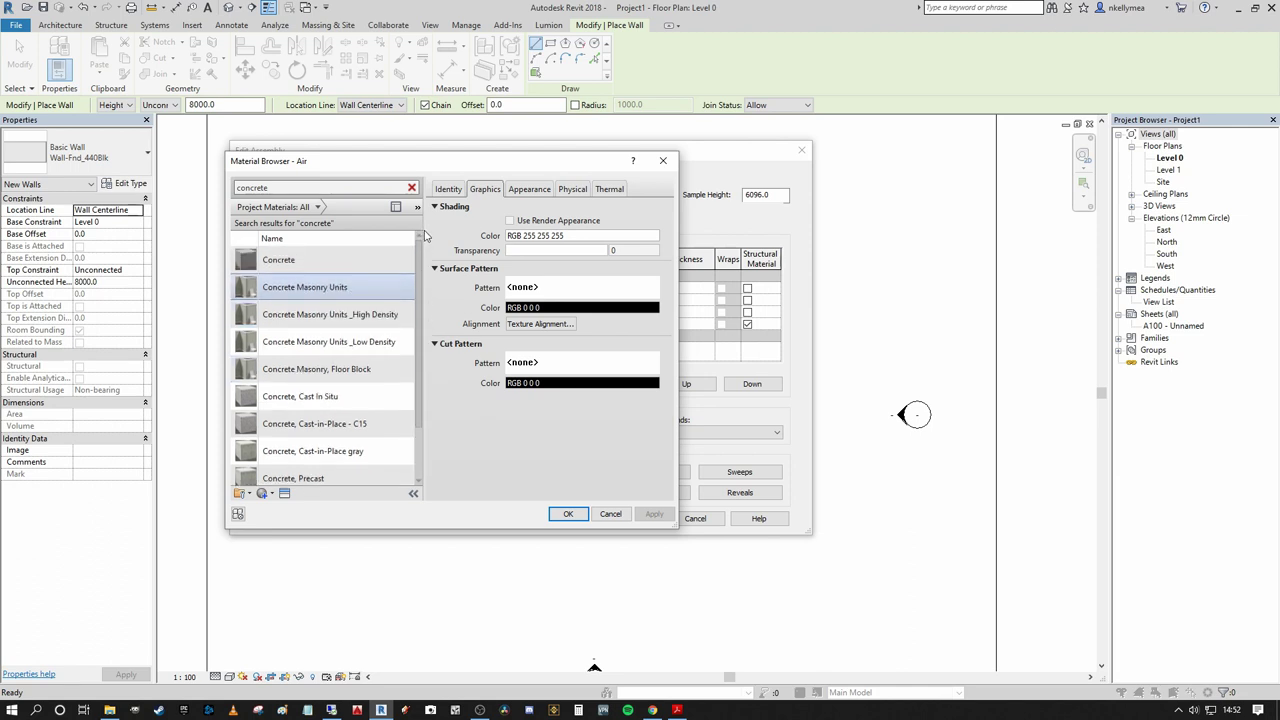
{"action": "left_click", "coordinate": [303, 288]}
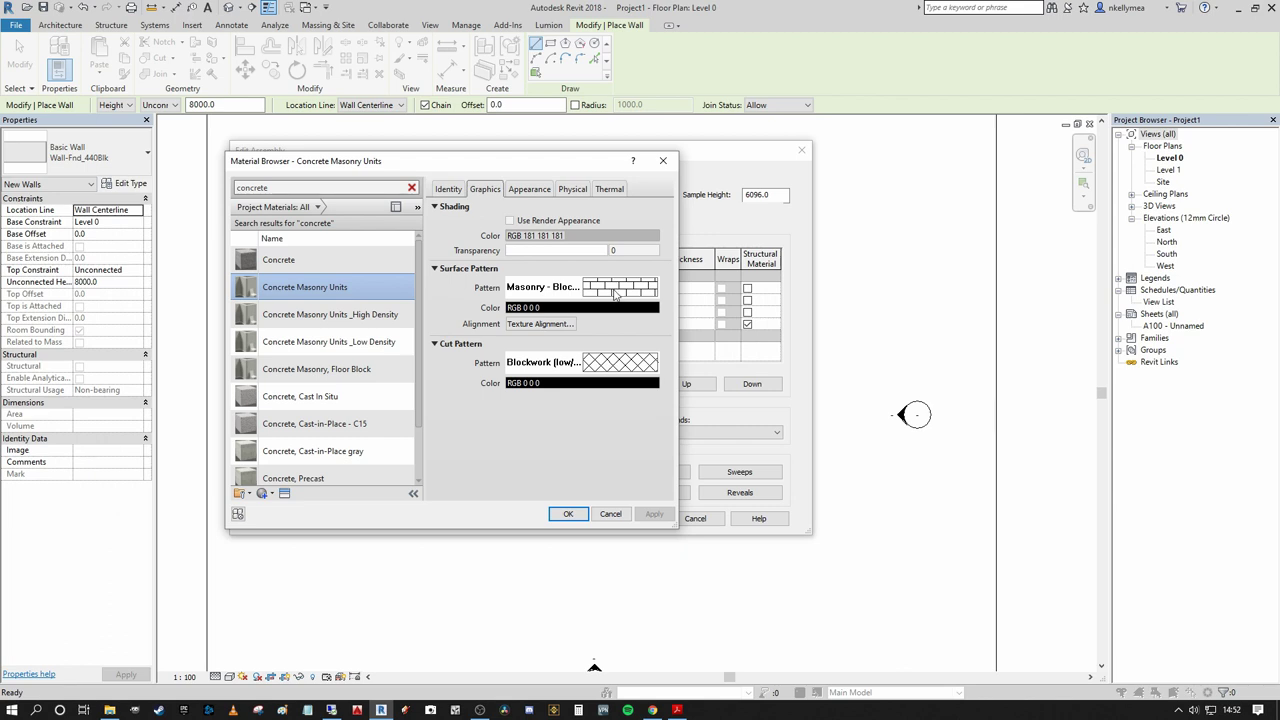
- Remove the cut pattern from the Concrete Masonry Units material by setting it to no pattern
{"action": "left_click", "coordinate": [617, 368]}
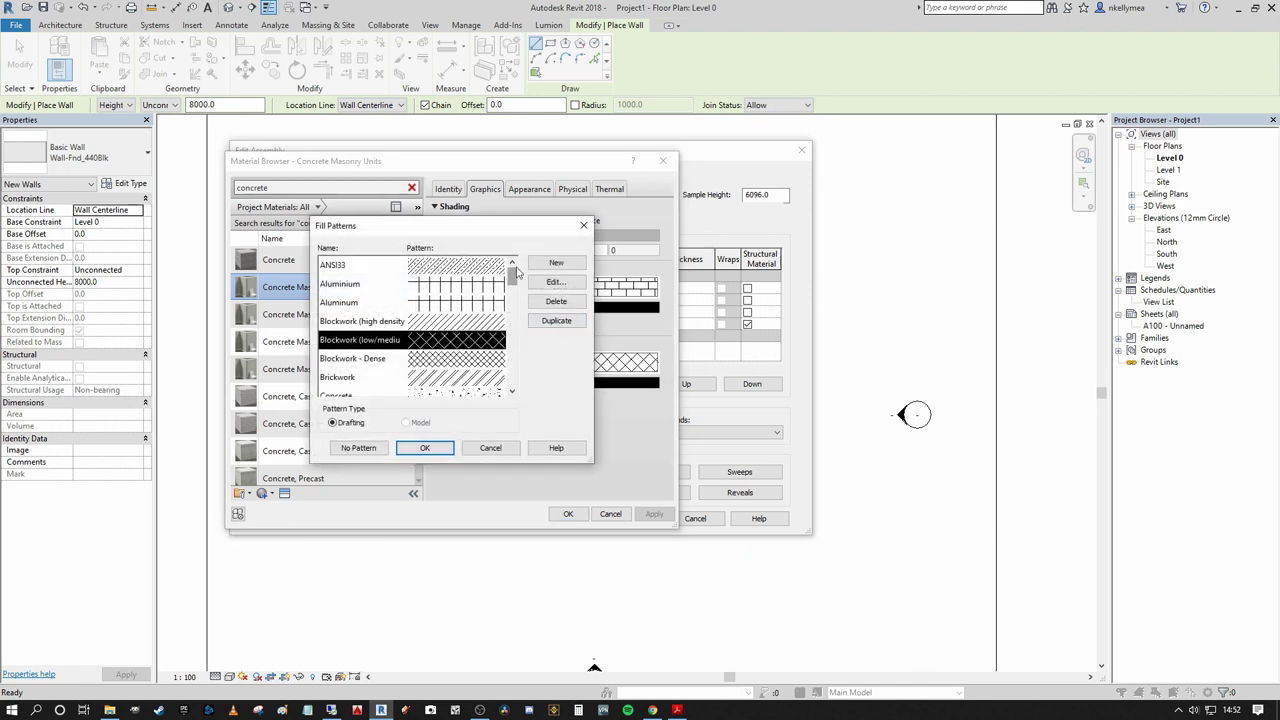
{"action": "left_click_drag", "start_coordinate": [512, 272], "coordinate": [529, 402]}
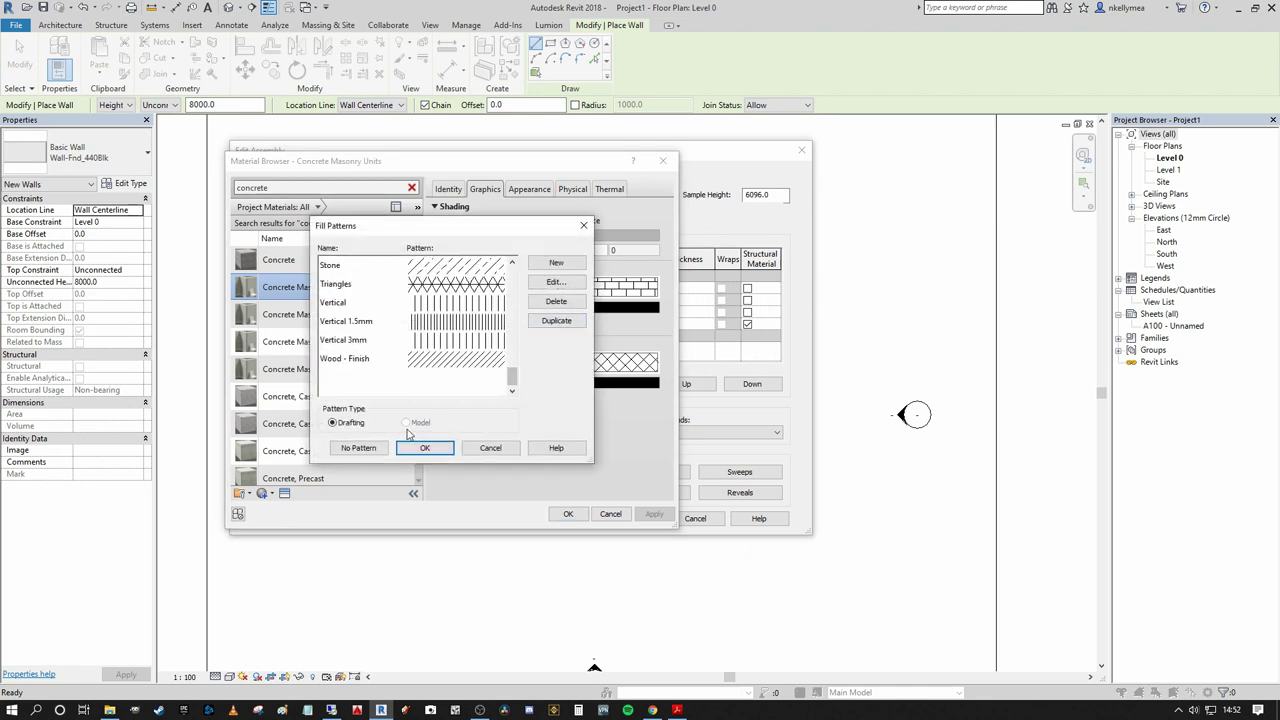
{"action": "left_click", "coordinate": [362, 447]}
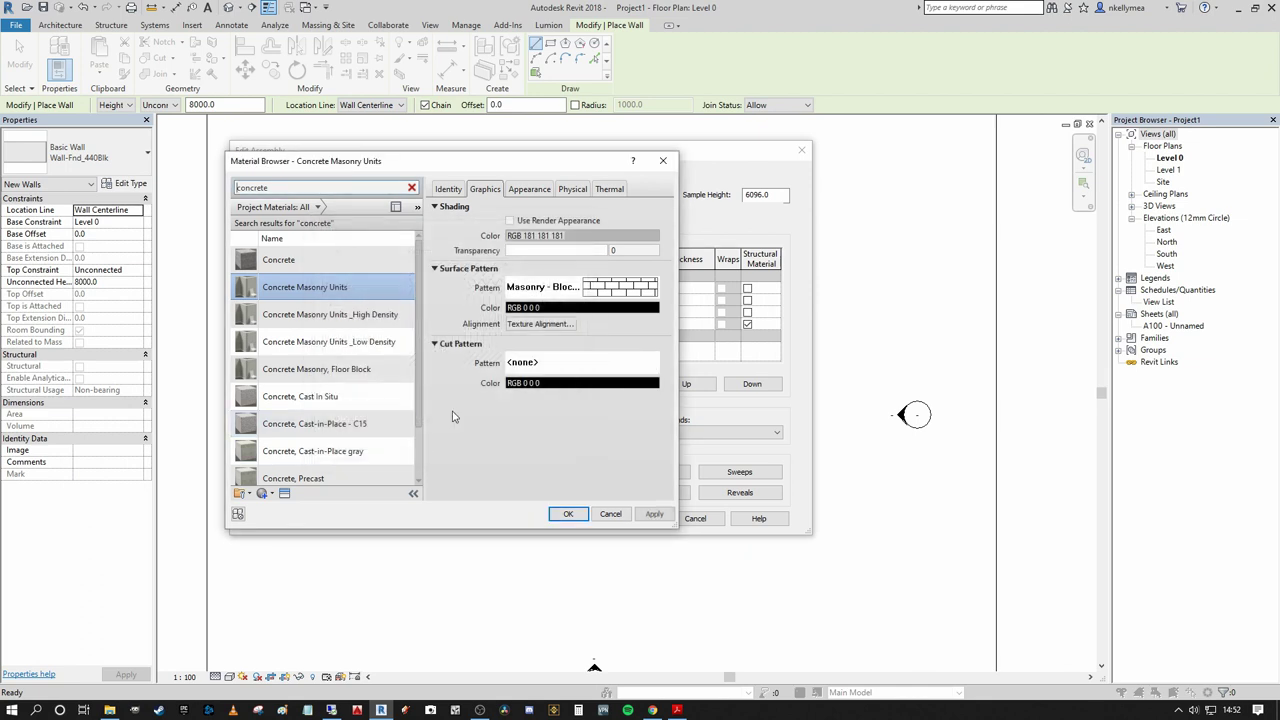
- Inspect the masonry block surface pattern of Concrete Masonry Units, cancel without changing it, and apply the material to the outermost layer
{"action": "left_click", "coordinate": [541, 290]}
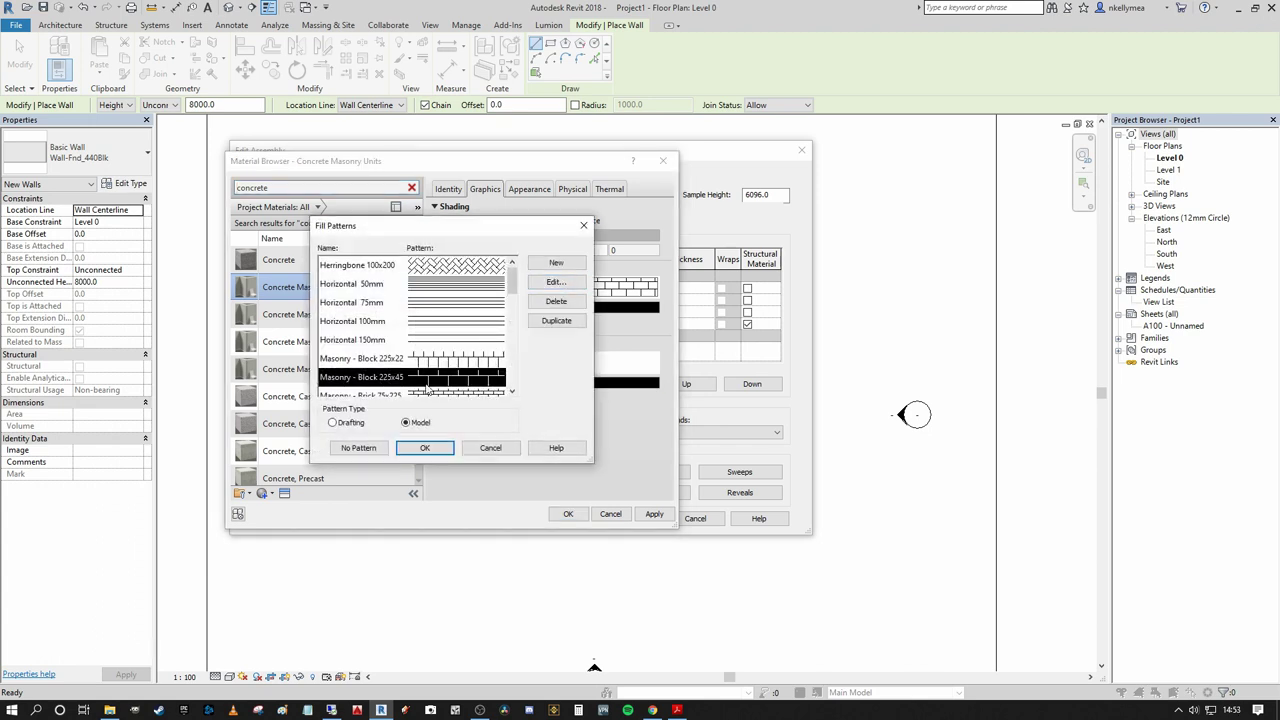
{"action": "left_click_drag", "start_coordinate": [455, 233], "coordinate": [522, 228]}
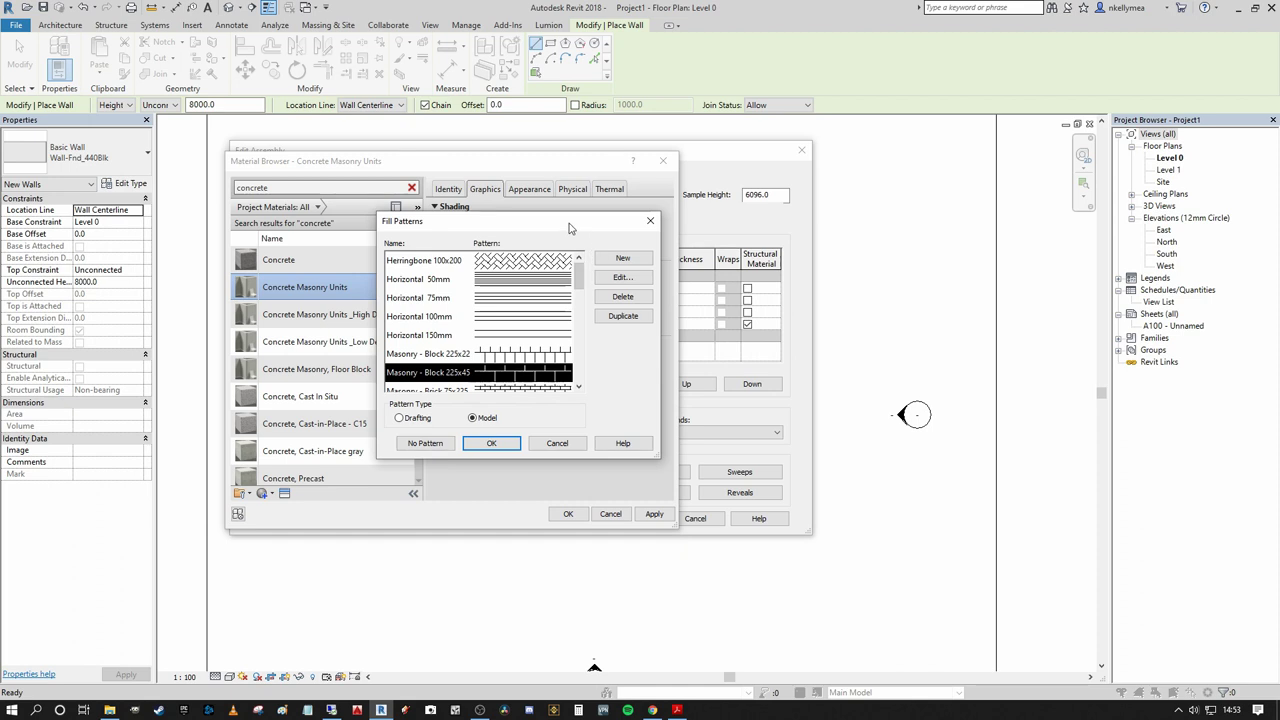
{"action": "left_click_drag", "start_coordinate": [571, 223], "coordinate": [552, 172]}
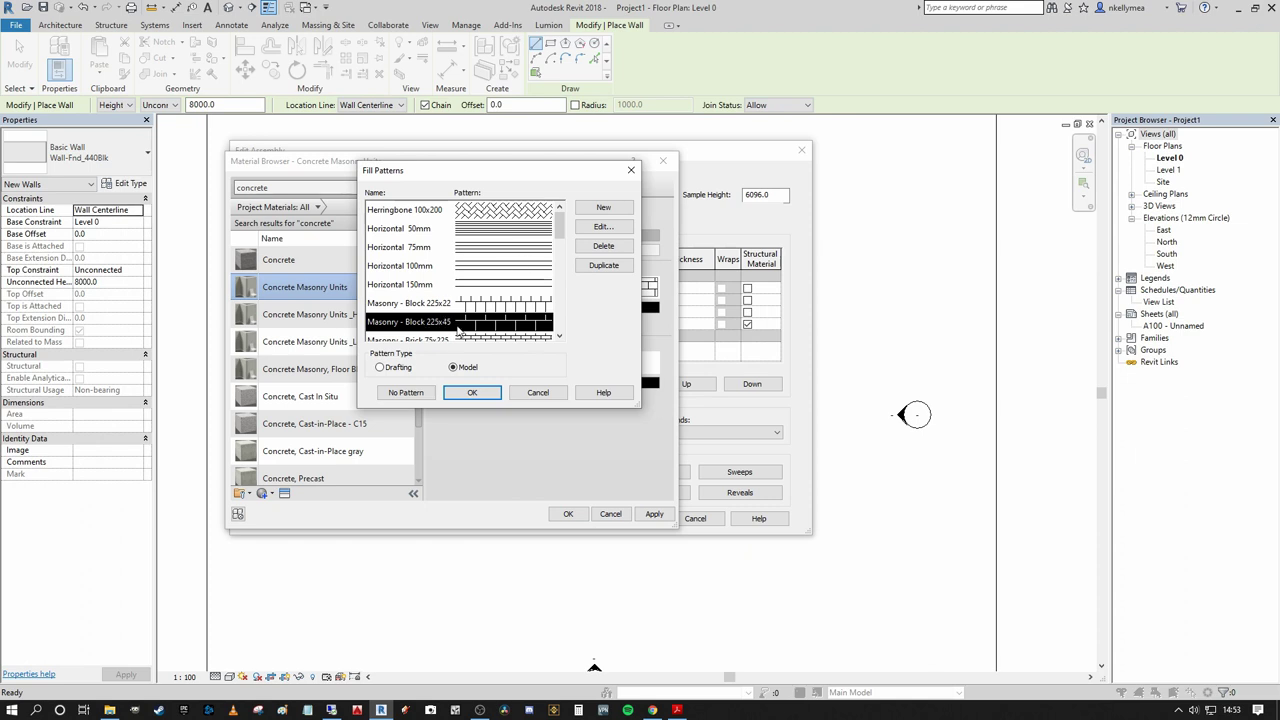
{"action": "left_click", "coordinate": [547, 392]}
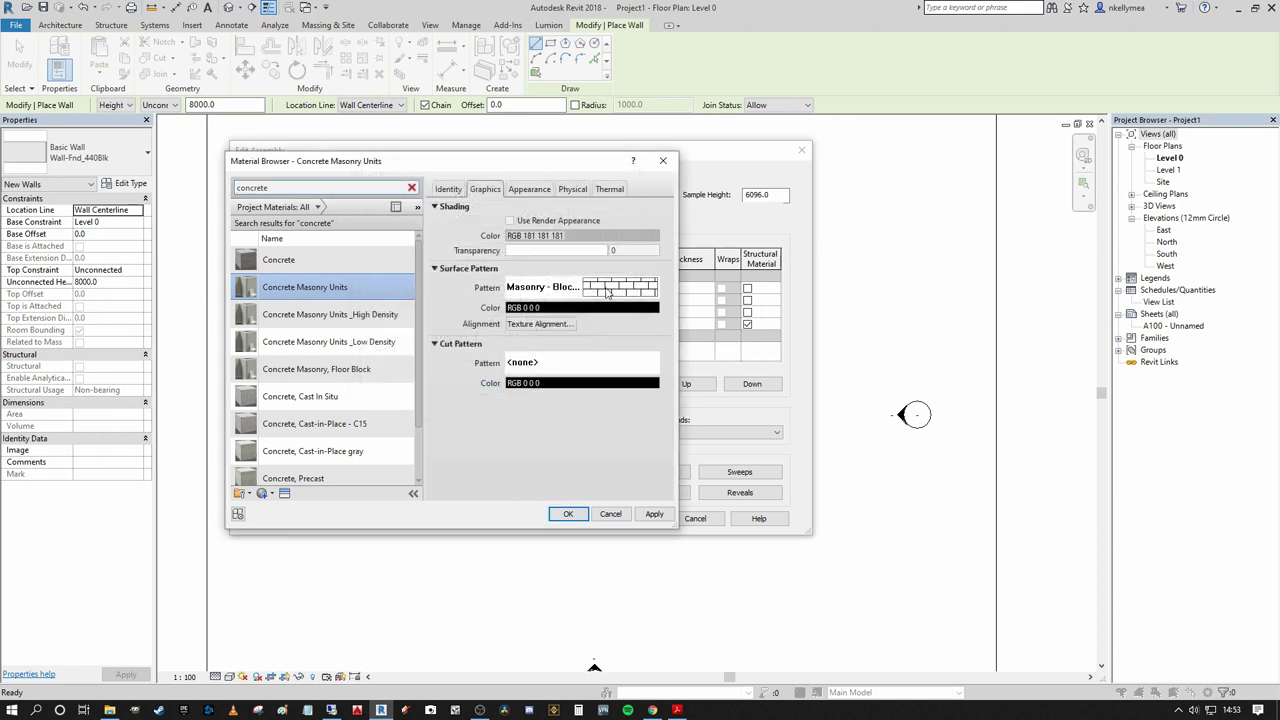
{"action": "left_click", "coordinate": [570, 515]}
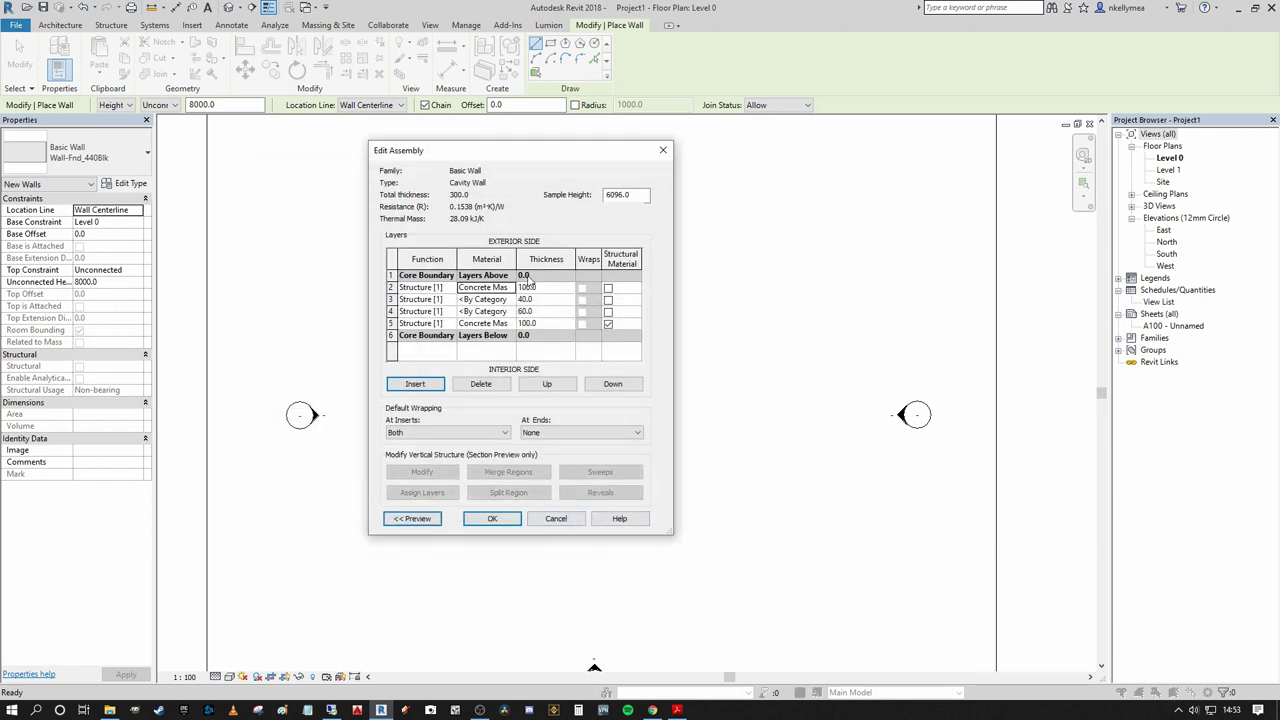
- Set the 40 mm layer's function to Thermal/Air Layer [3] and assign it the Air material
{"action": "left_click", "coordinate": [450, 301]}
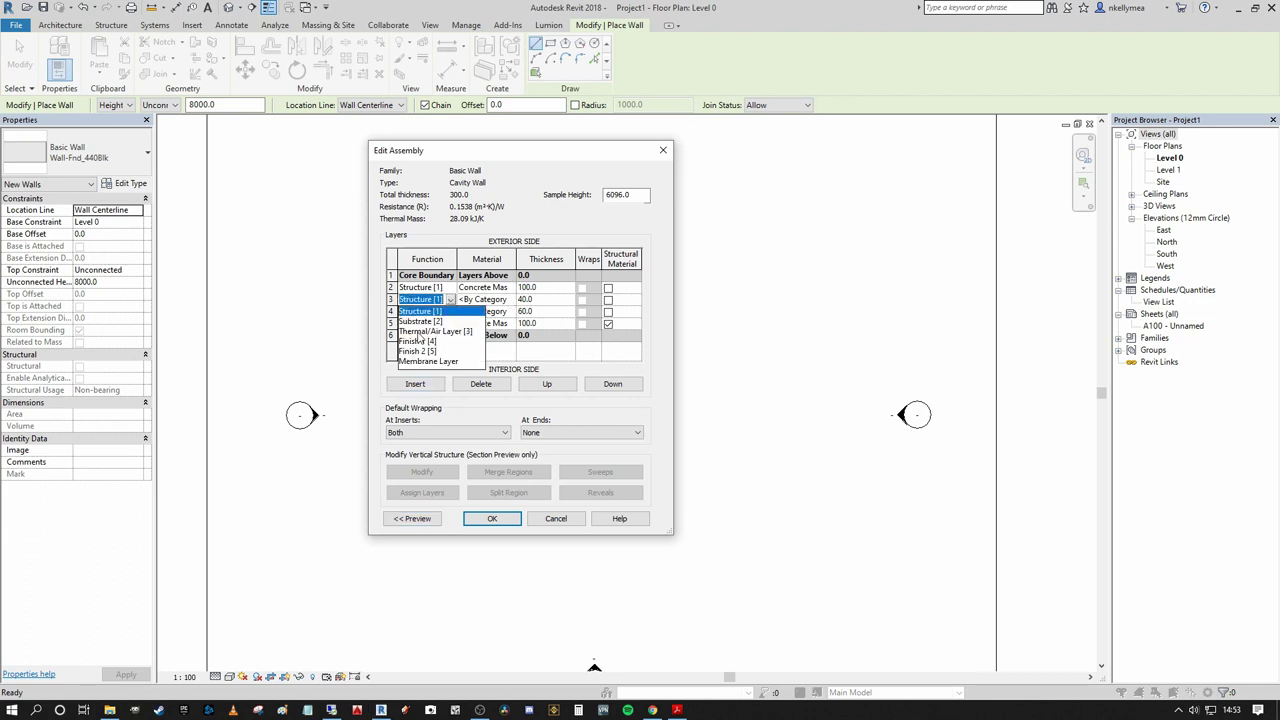
{"action": "left_click", "coordinate": [422, 331]}
{"action": "left_click", "coordinate": [504, 299]}
{"action": "left_click", "coordinate": [509, 299]}
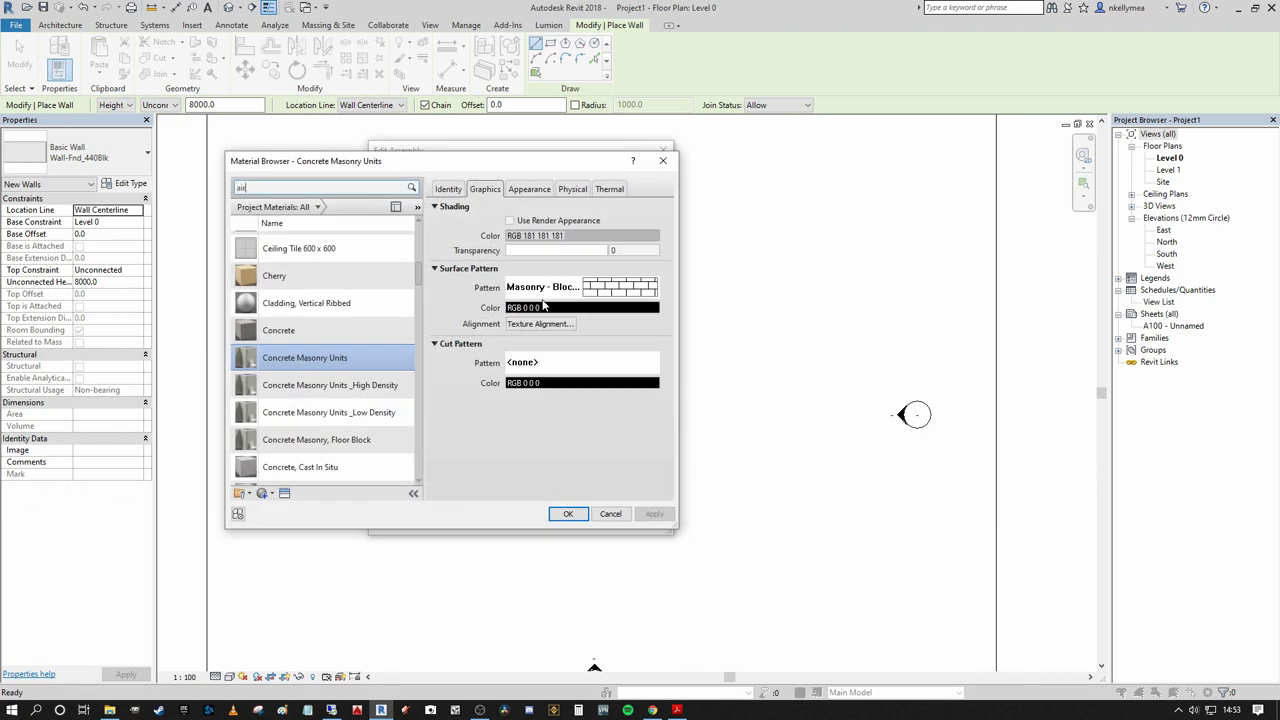
{"action": "type", "text": "air"}
{"action": "left_click", "coordinate": [300, 259]}
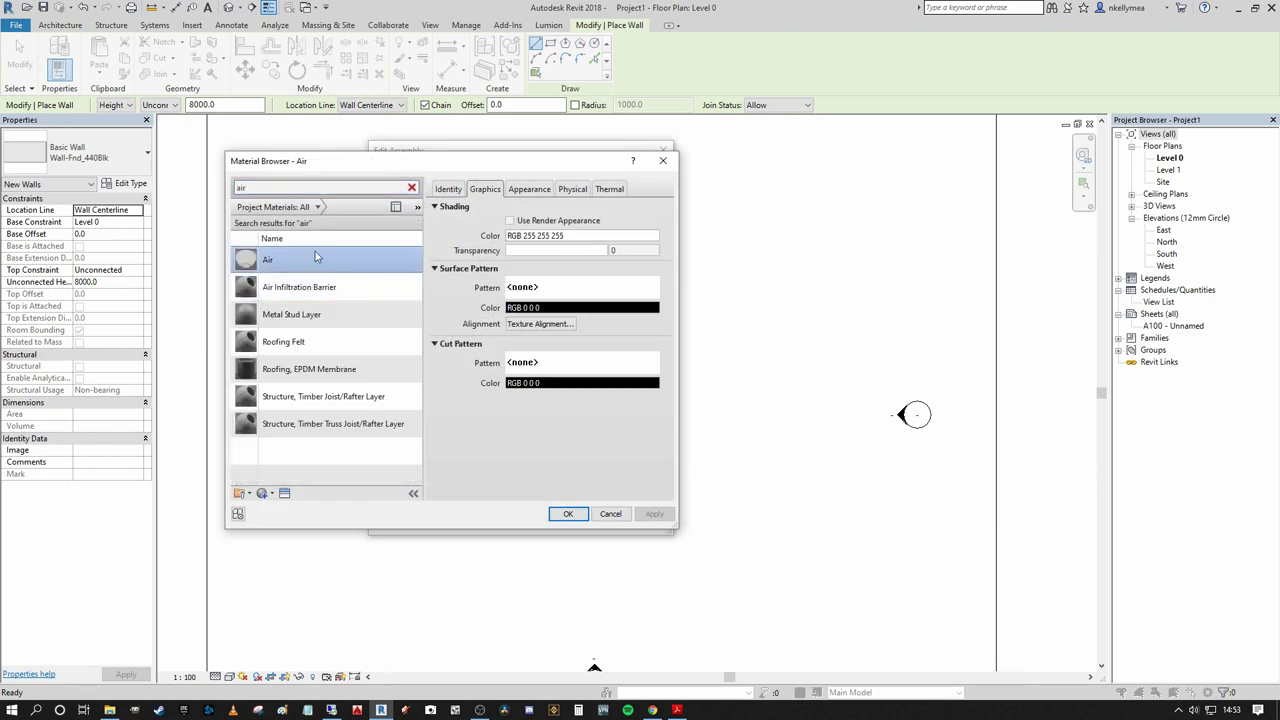
{"action": "left_click", "coordinate": [568, 513]}
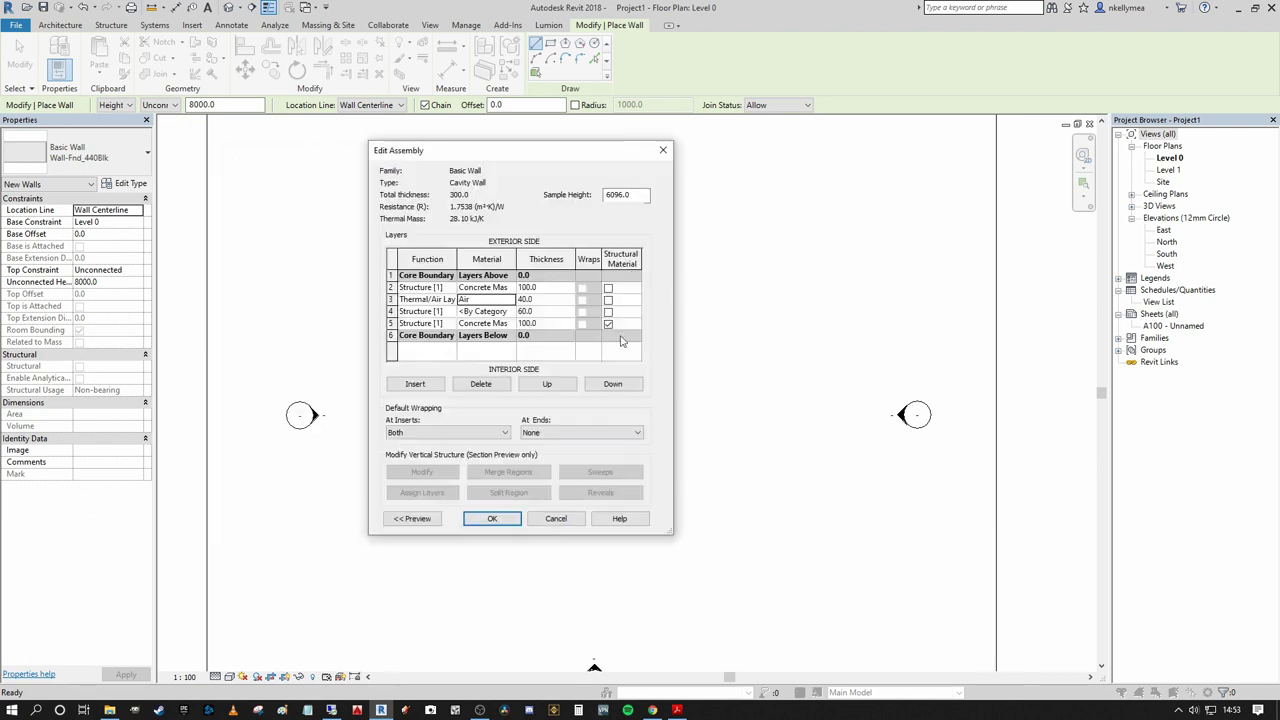
- Assign the Rigid insulation material to the 60 mm layer and set its function to Thermal/Air Layer [3]
{"action": "left_click", "coordinate": [509, 299]}
{"action": "left_click", "coordinate": [294, 189]}
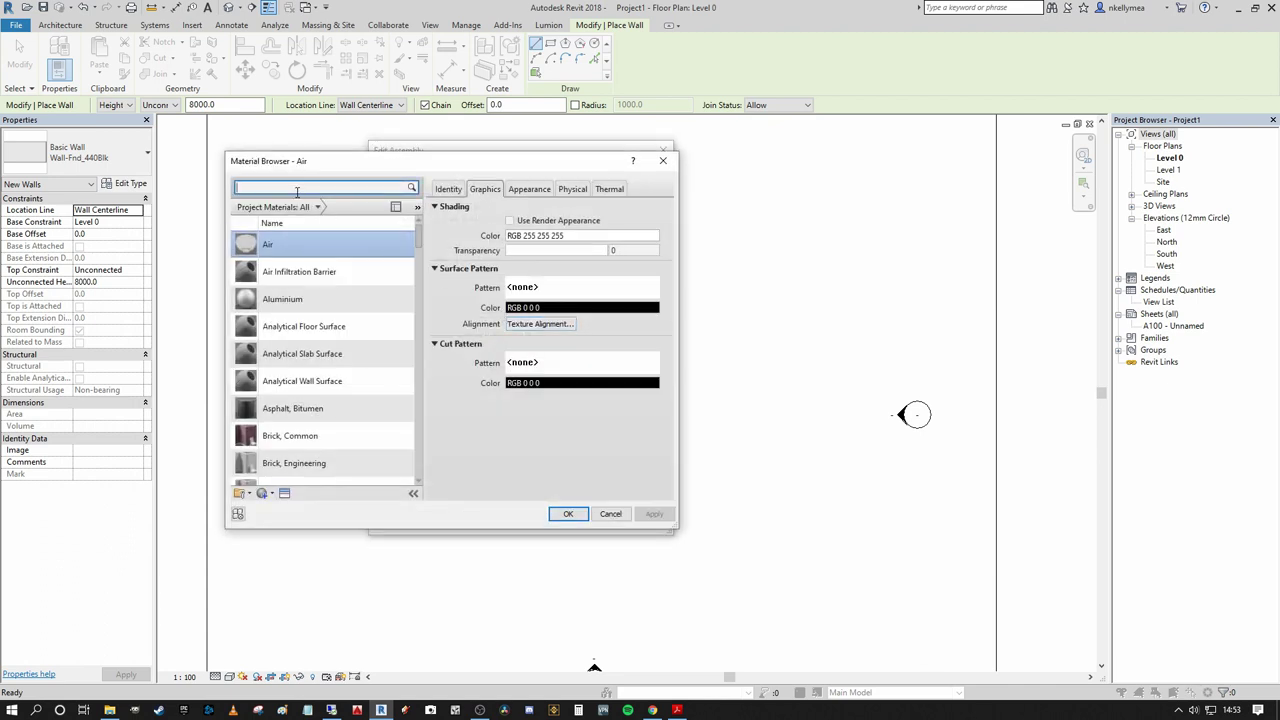
{"action": "type", "text": "rigid"}
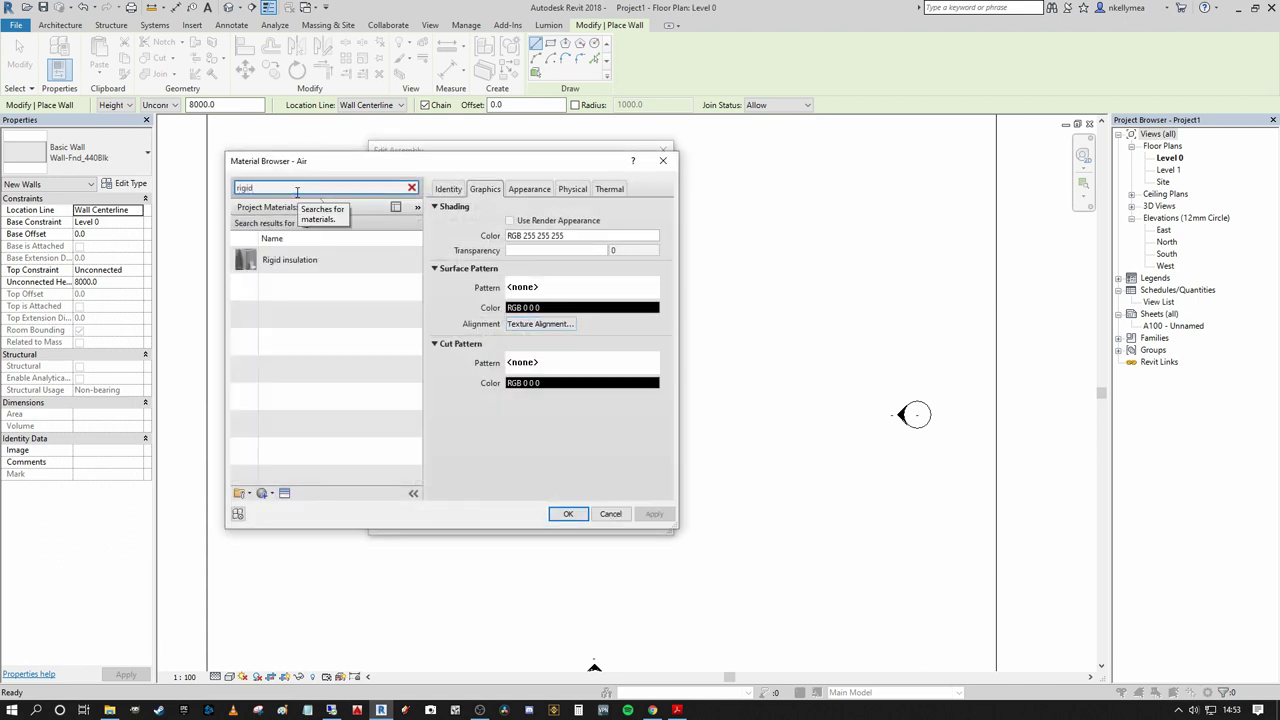
{"action": "left_click", "coordinate": [302, 263]}
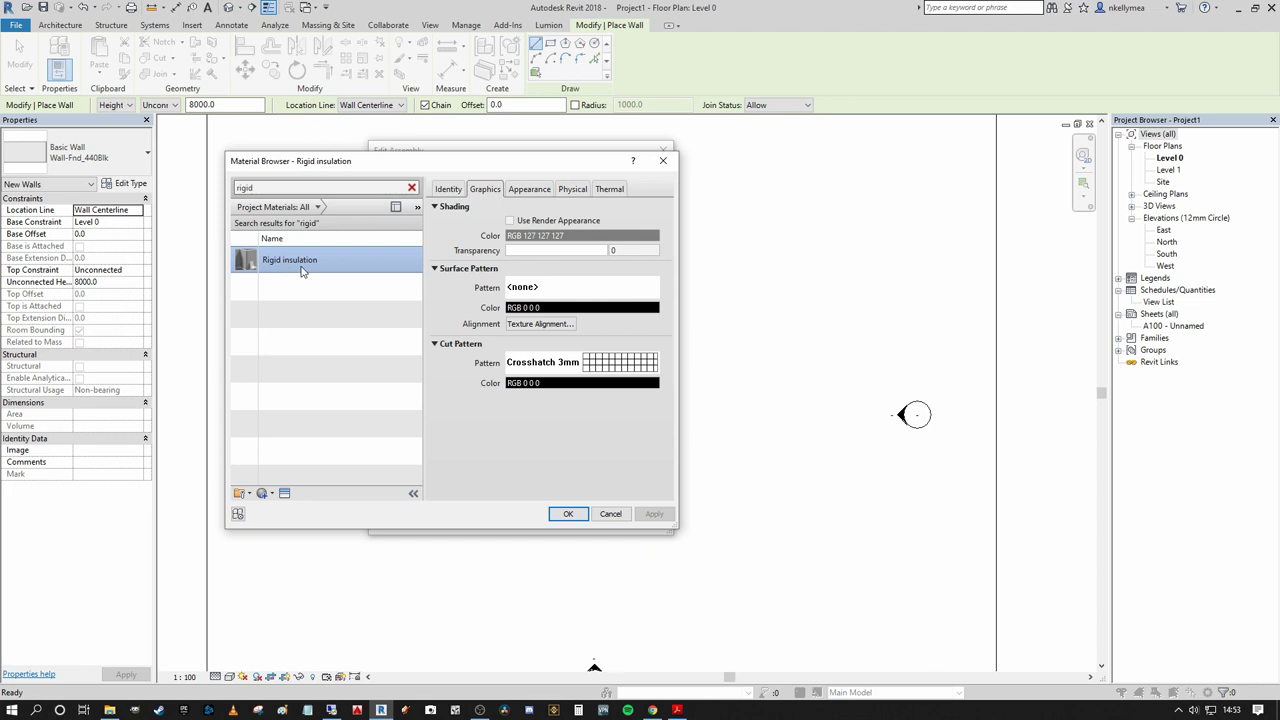
{"action": "left_click", "coordinate": [567, 514]}
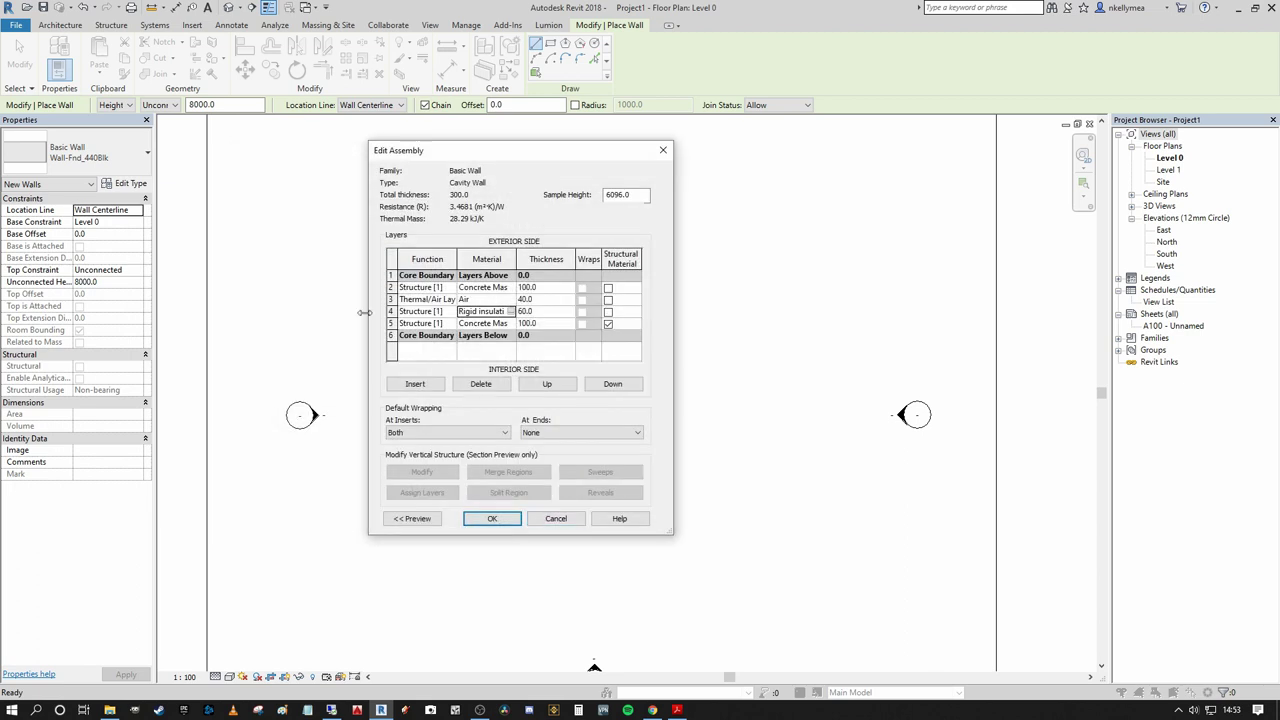
{"action": "left_click", "coordinate": [450, 312]}
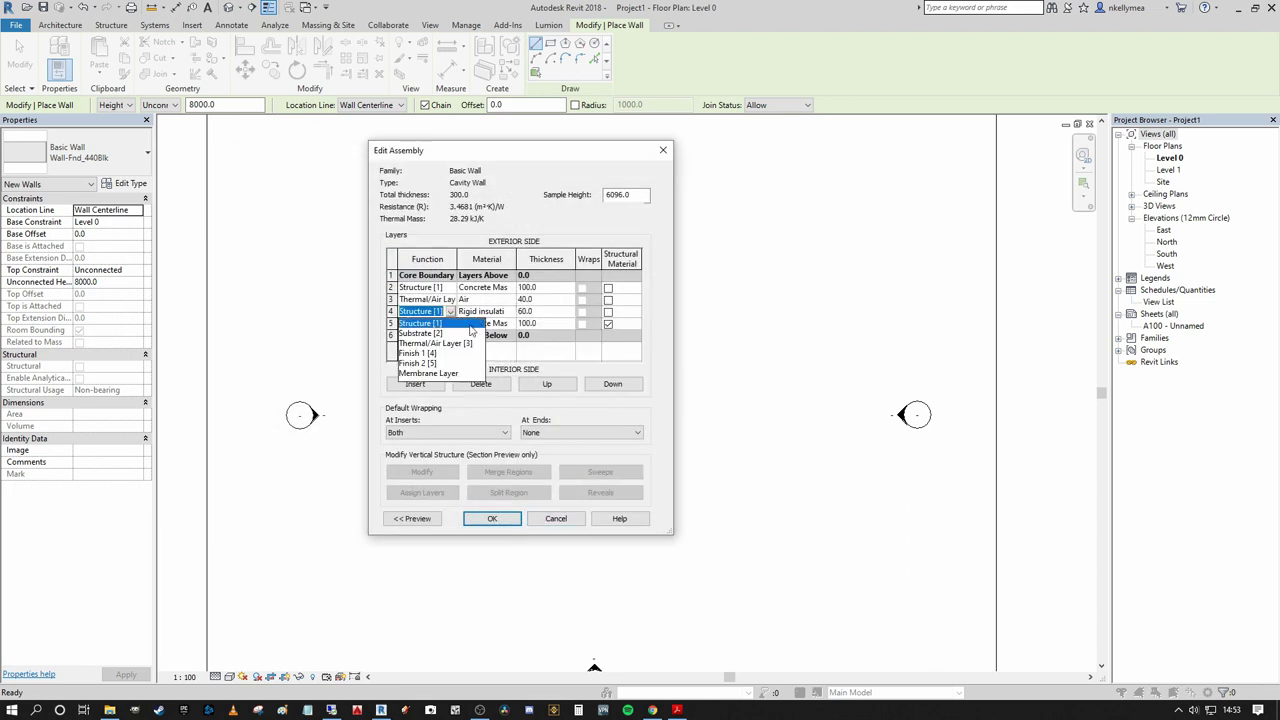
{"action": "left_click", "coordinate": [433, 344]}
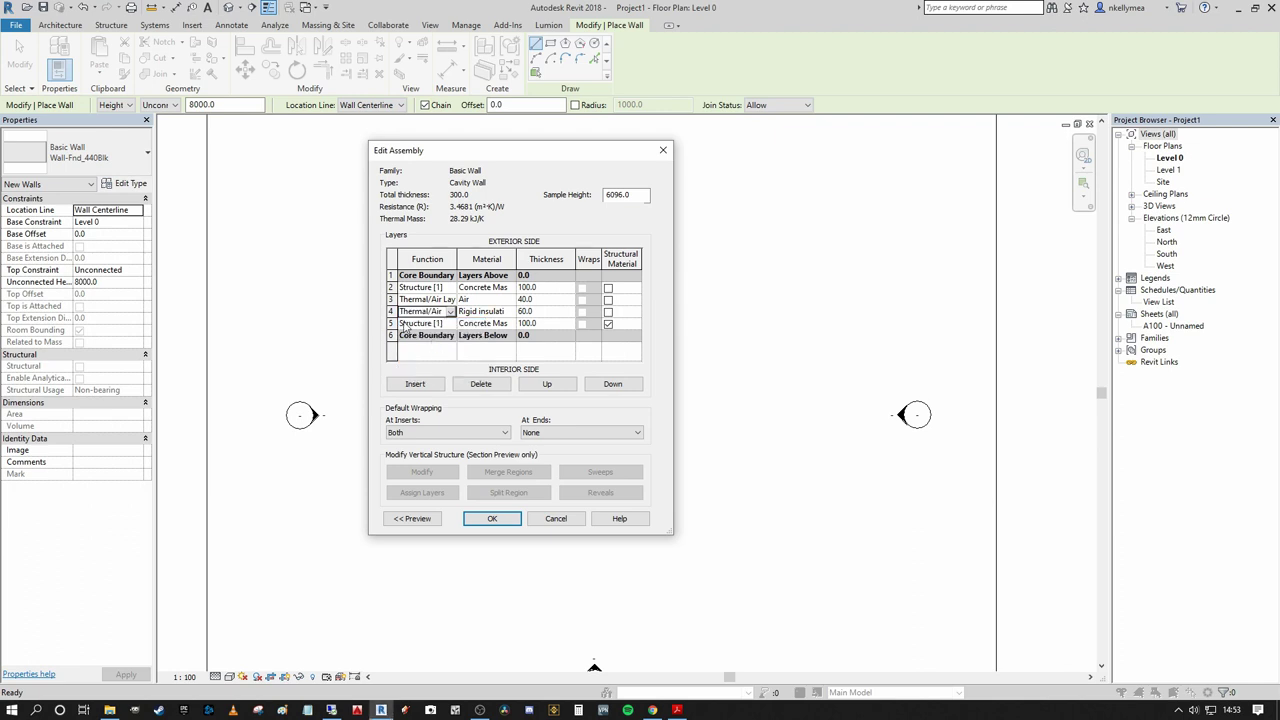
- Check the material and its fill patterns on the innermost structure layer
{"action": "left_click", "coordinate": [500, 323]}
{"action": "left_click", "coordinate": [512, 323]}
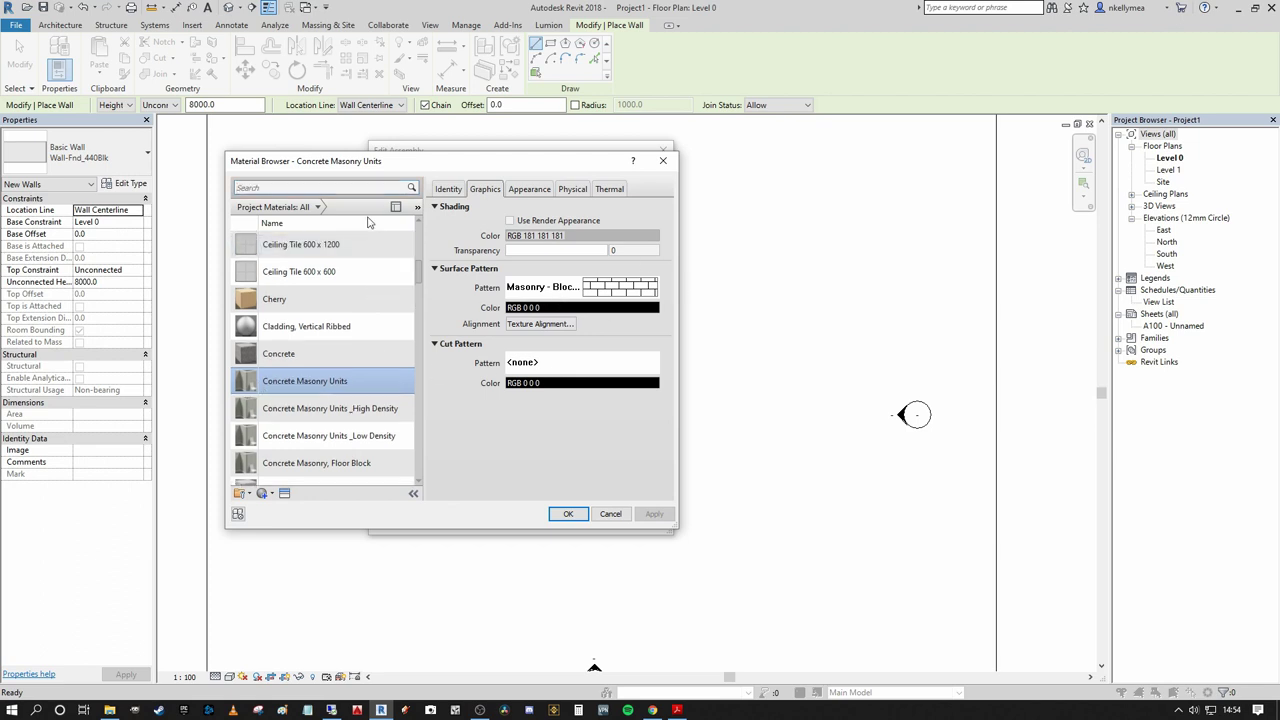
{"action": "left_click", "coordinate": [567, 515]}
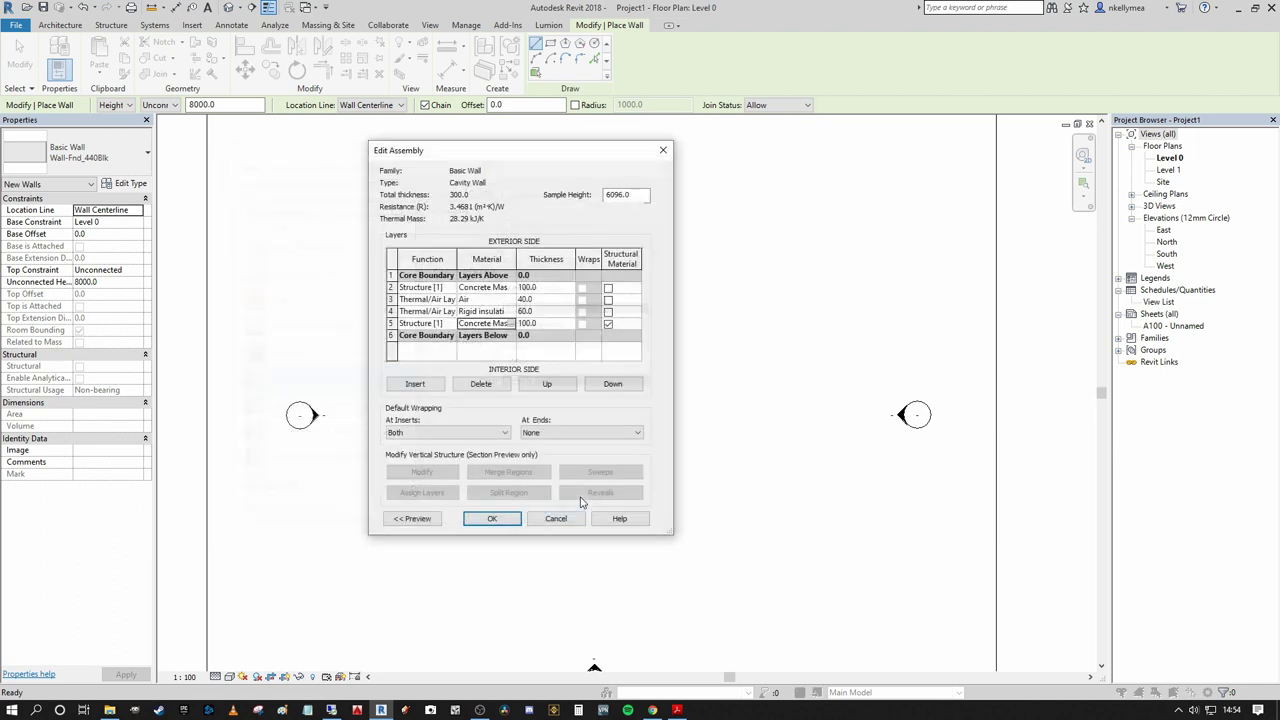
- Show the wall section preview and examine each layer of the Cavity Wall by highlighting it in turn
{"action": "left_click", "coordinate": [413, 518]}
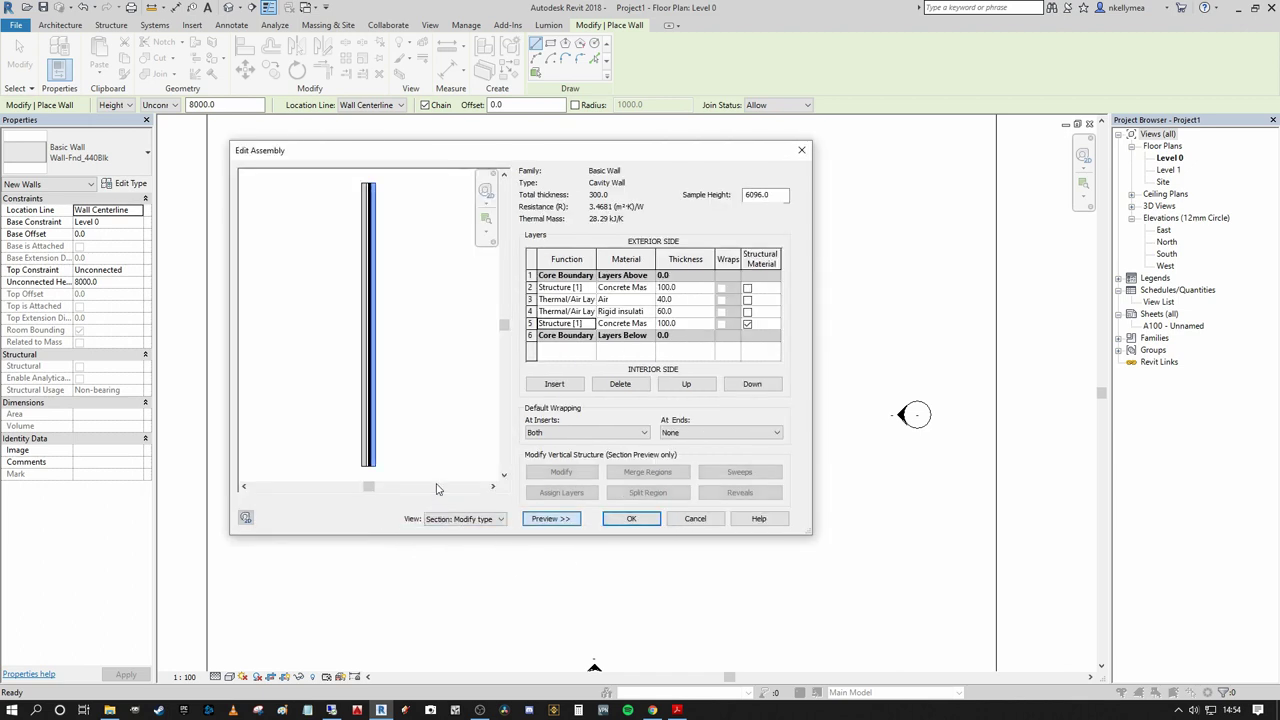
{"action": "scroll", "coordinate": [391, 278], "scroll_direction": "up", "scroll_amount": 3}
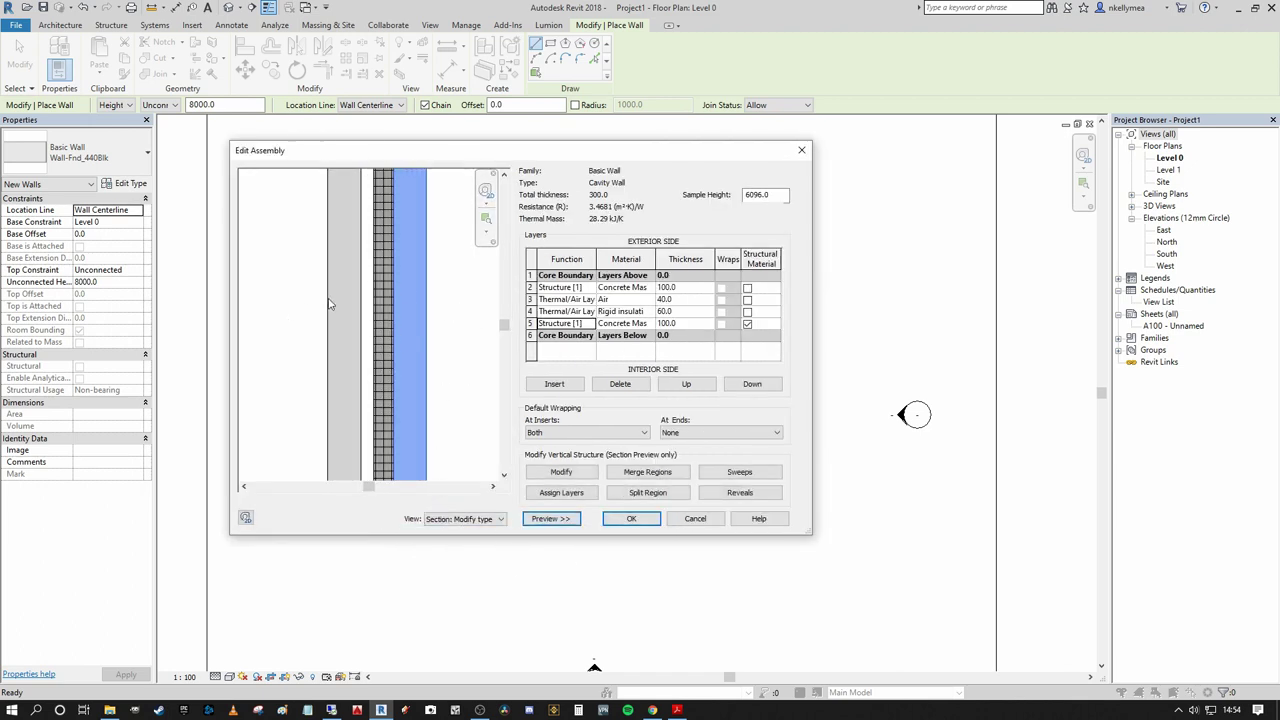
{"action": "left_click", "coordinate": [531, 311]}
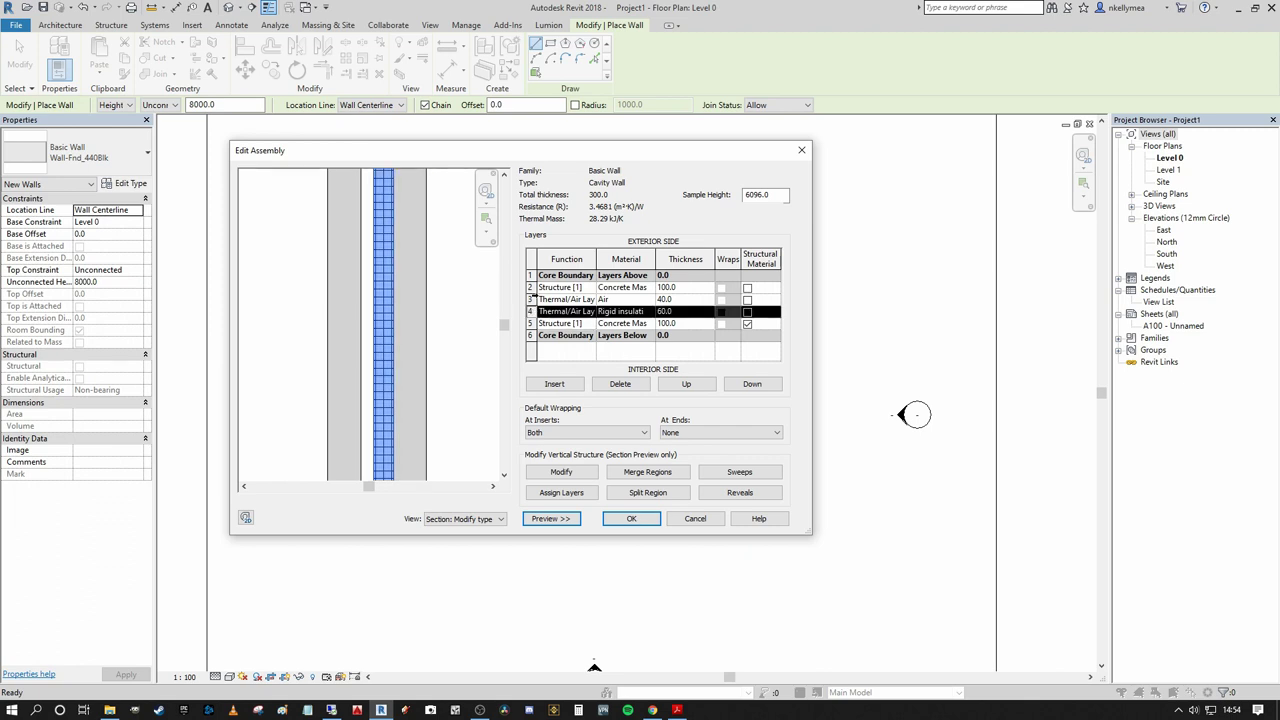
{"action": "left_click", "coordinate": [531, 299]}
{"action": "left_click", "coordinate": [531, 287]}
{"action": "left_click", "coordinate": [535, 299]}
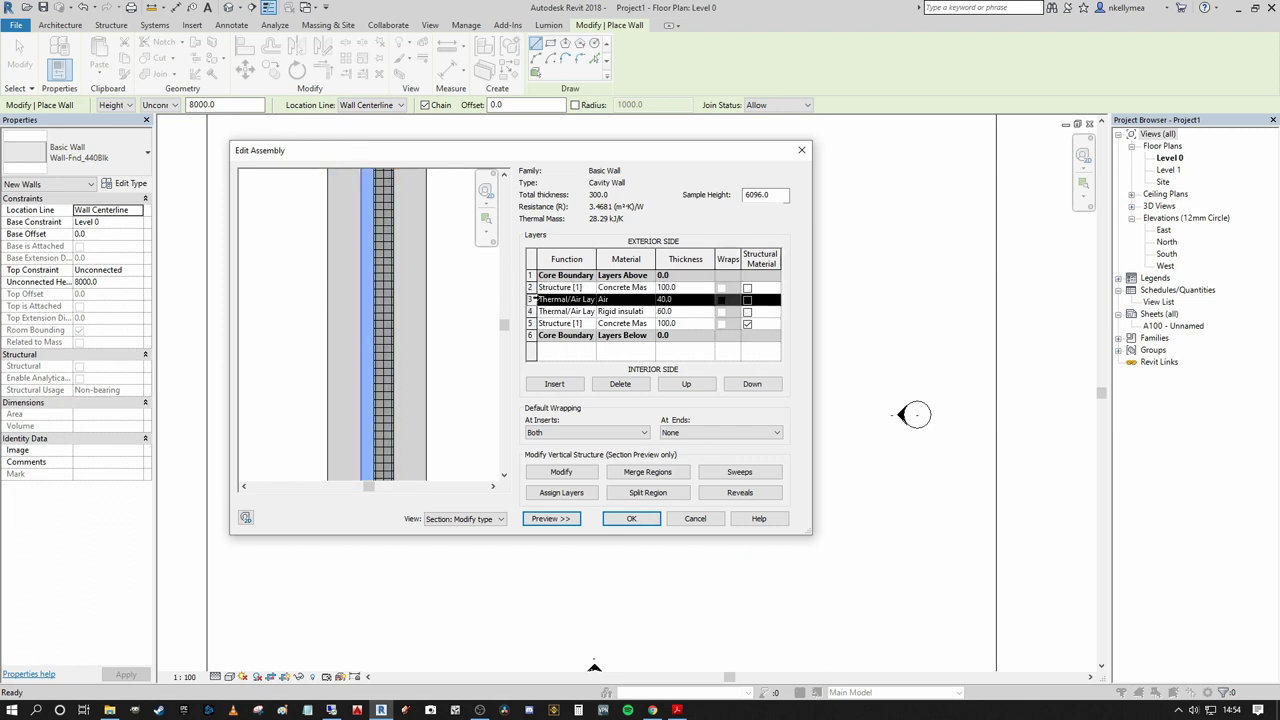
{"action": "left_click", "coordinate": [531, 311]}
{"action": "left_click", "coordinate": [531, 323]}
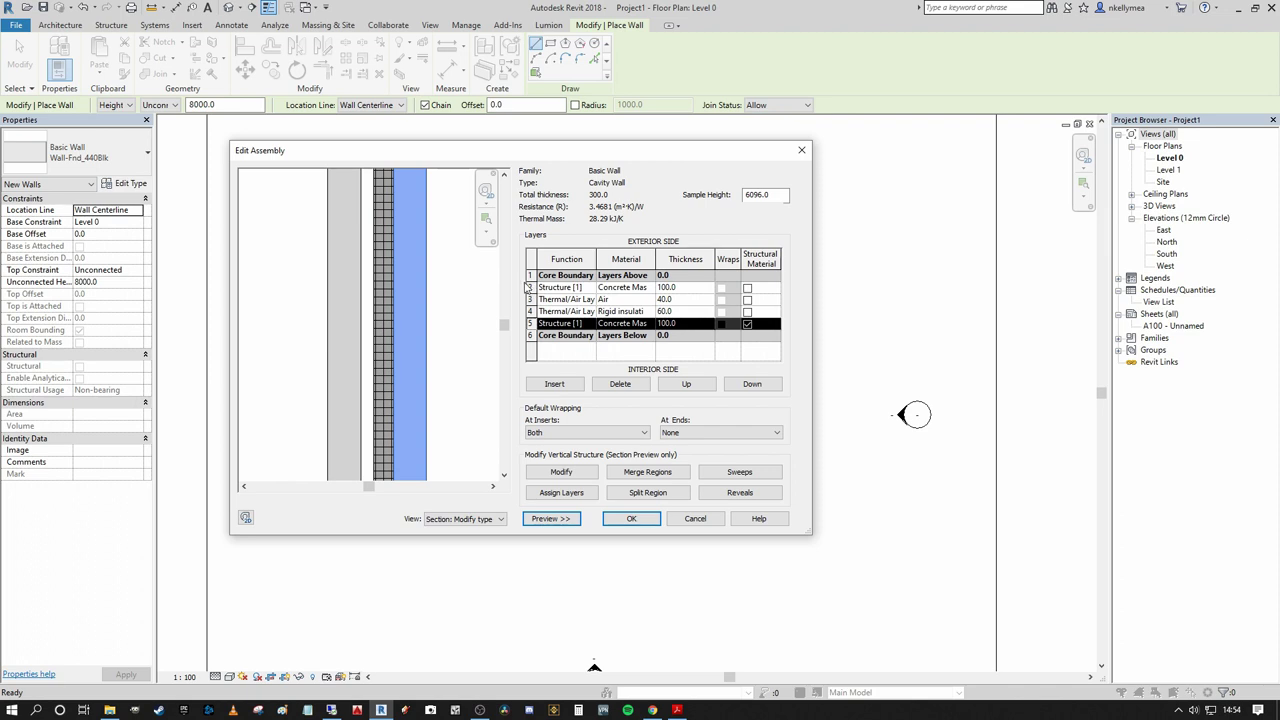
{"action": "left_click", "coordinate": [538, 287]}
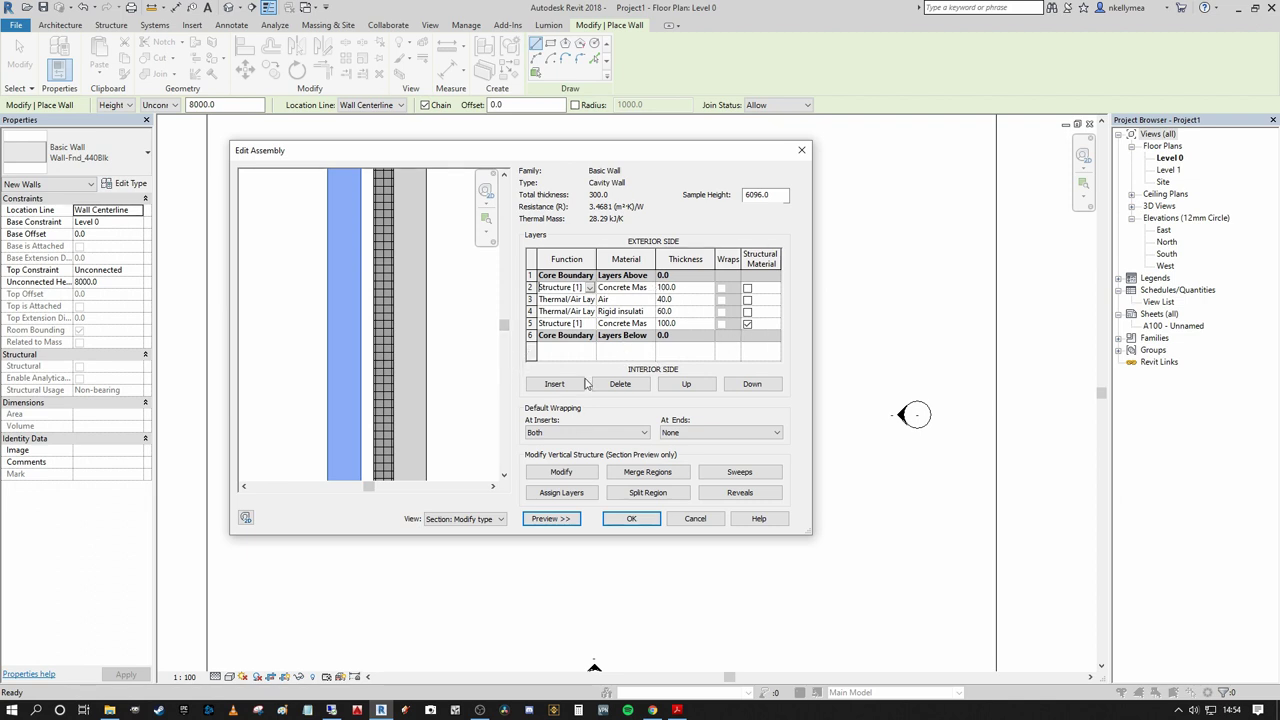
- Accept the Cavity Wall's layer structure and close the assembly editor
{"action": "left_click", "coordinate": [631, 518]}
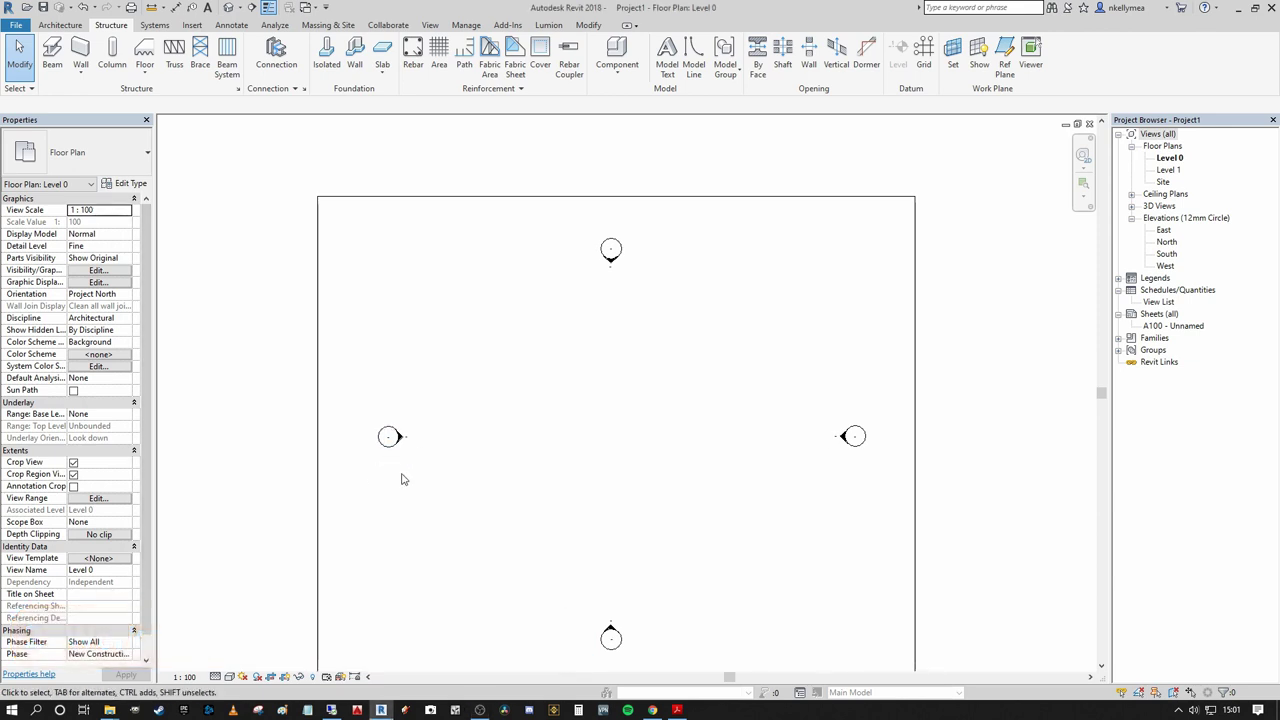
{"action": "middle_click_drag", "start_coordinate": [606, 463], "coordinate": [576, 455]}
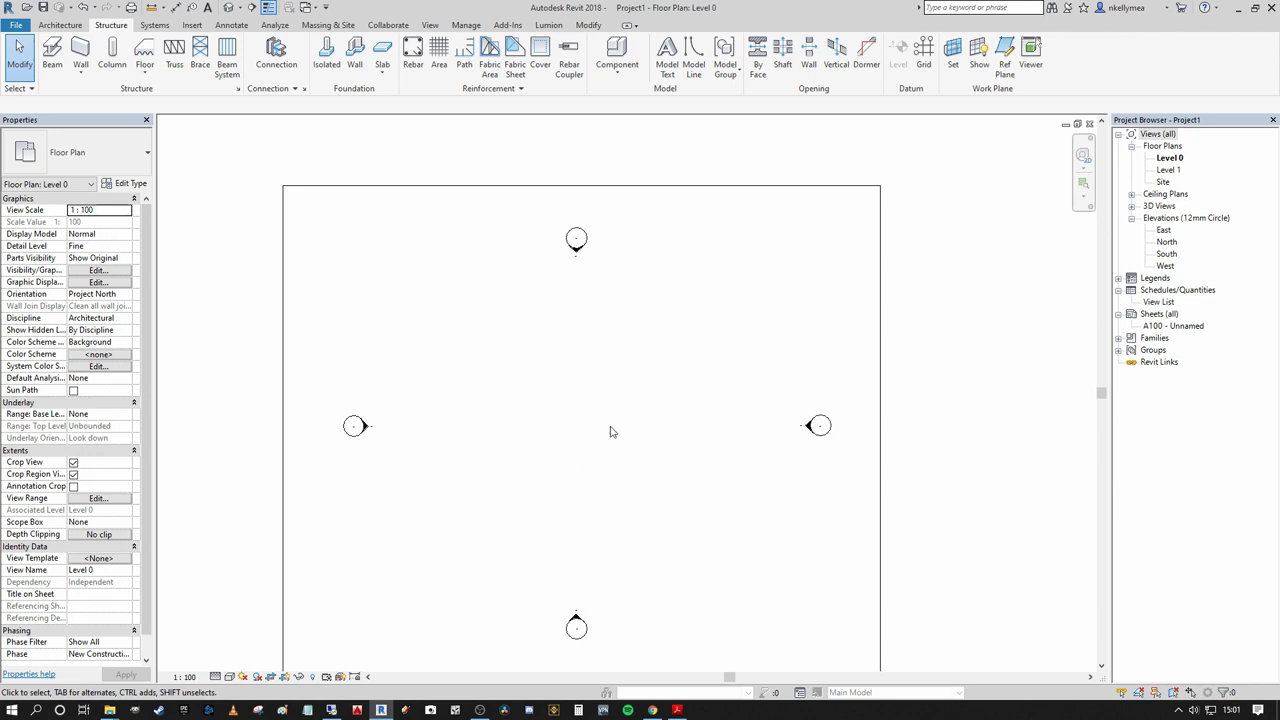
{"action": "middle_click_drag", "start_coordinate": [600, 423], "coordinate": [634, 416]}
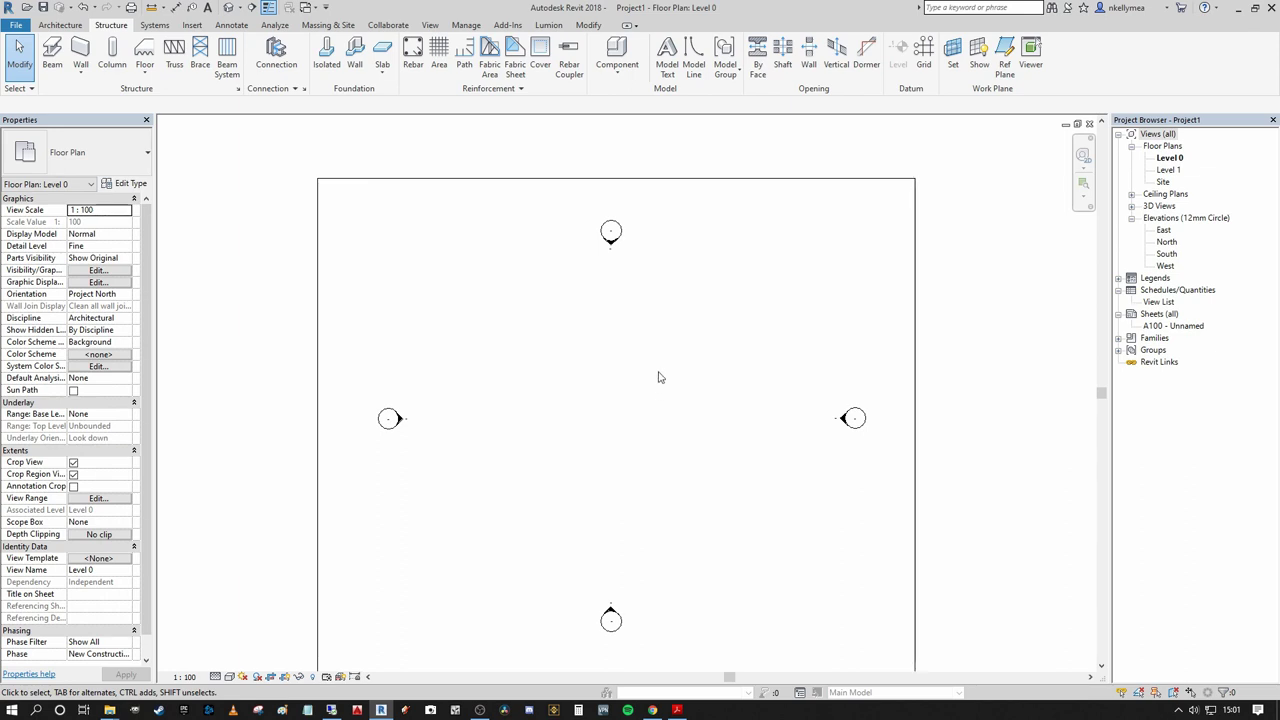
{"action": "middle_click_drag", "start_coordinate": [657, 371], "coordinate": [679, 391]}
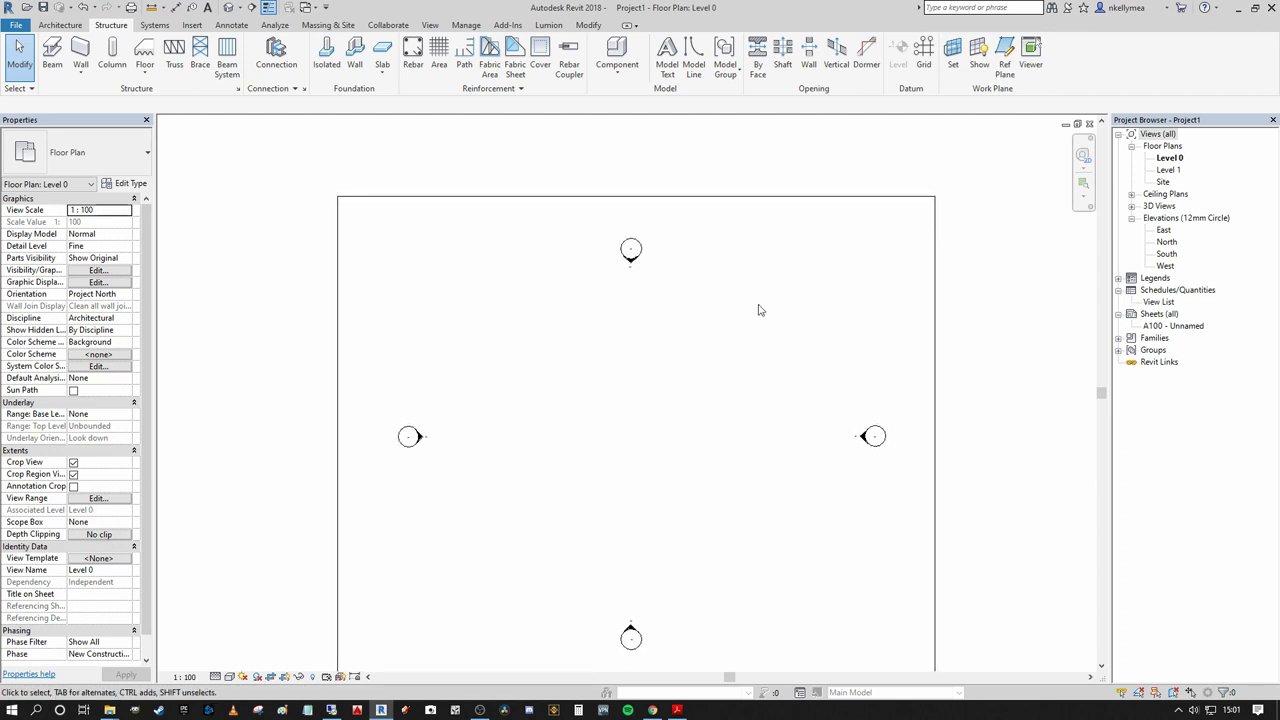
{"action": "middle_click_drag", "start_coordinate": [727, 331], "coordinate": [729, 300]}
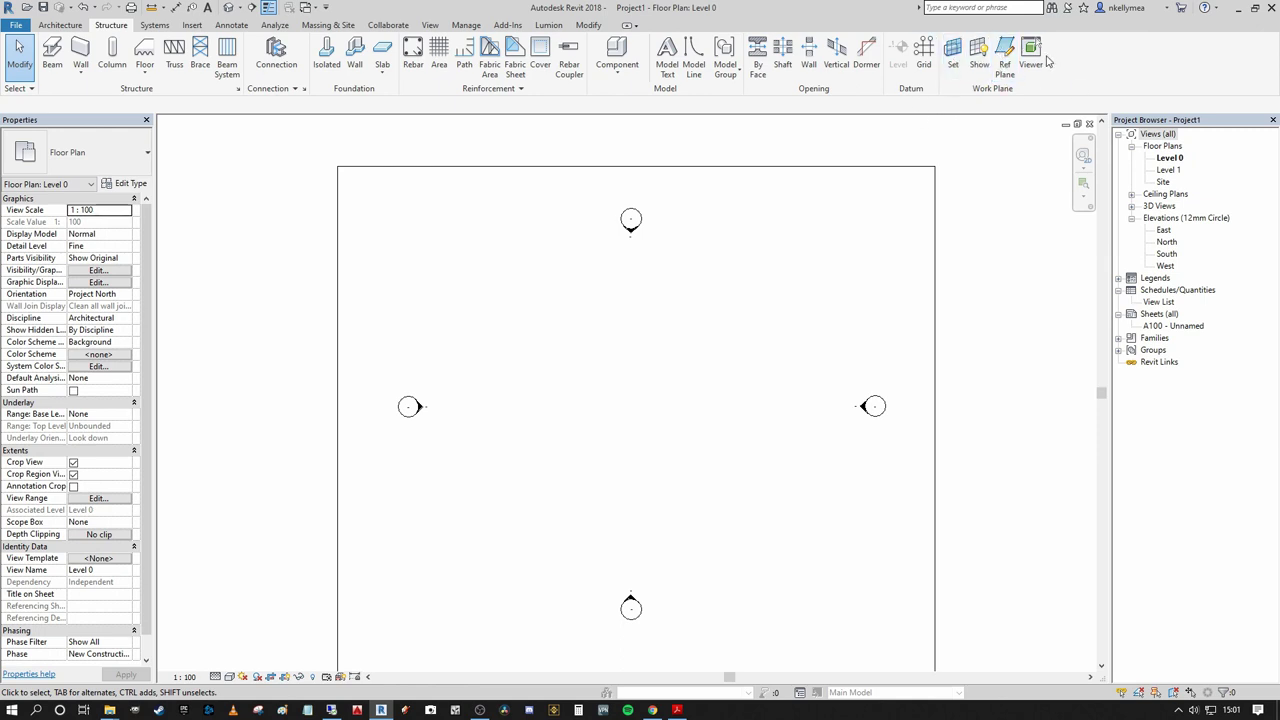
- Show the work plane grid in the Level 0 floor plan
{"action": "left_click", "coordinate": [978, 50]}
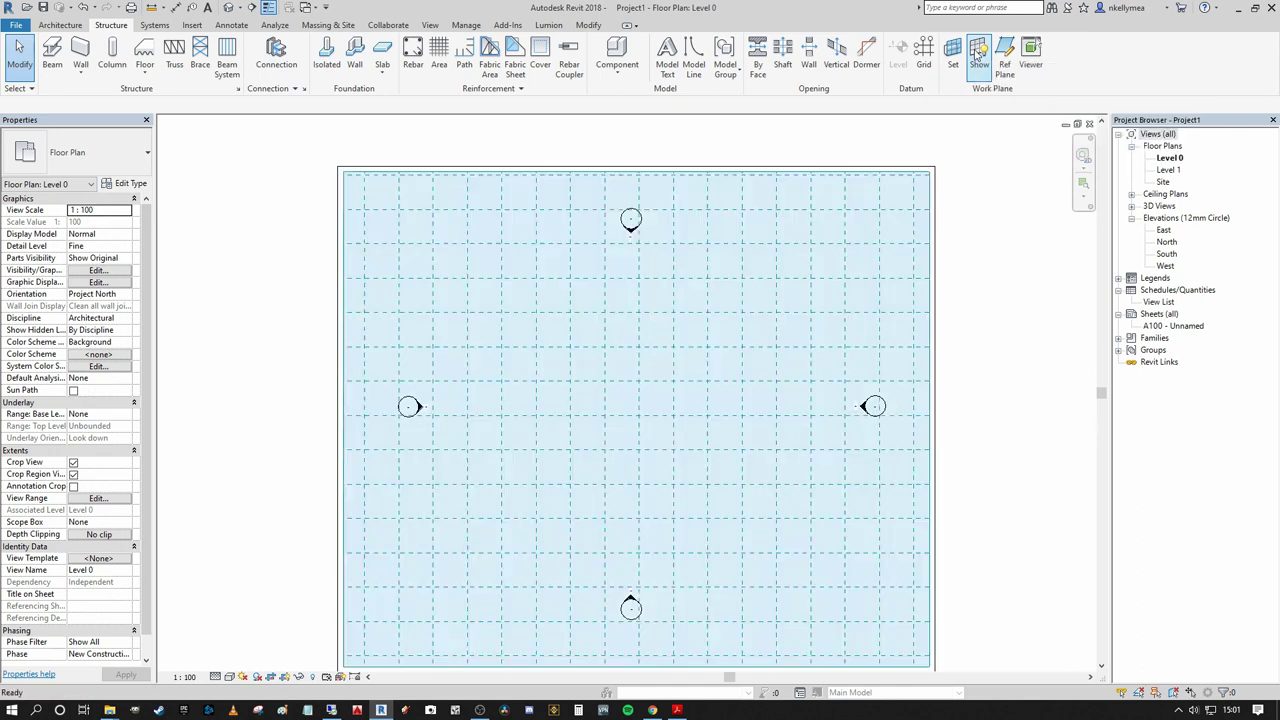
{"action": "scroll", "coordinate": [1054, 363], "scroll_direction": "down", "scroll_amount": 1}
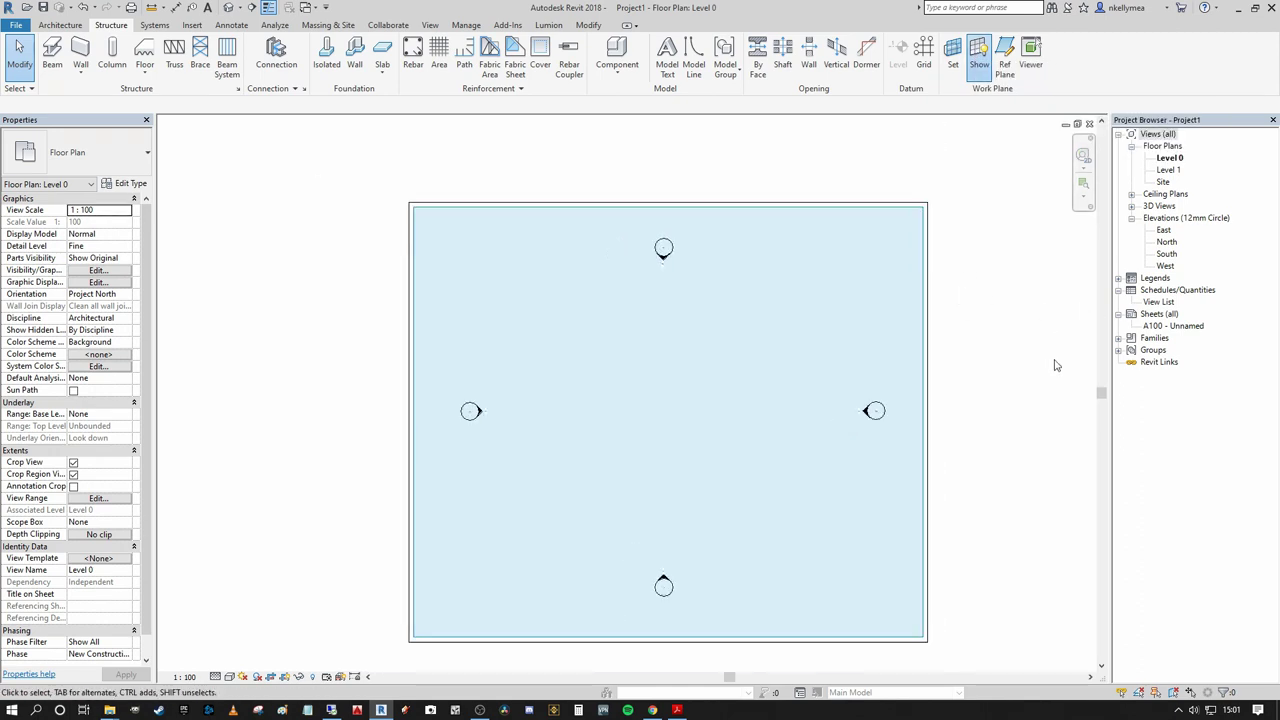
{"action": "scroll", "coordinate": [924, 392], "scroll_direction": "up", "scroll_amount": 1}
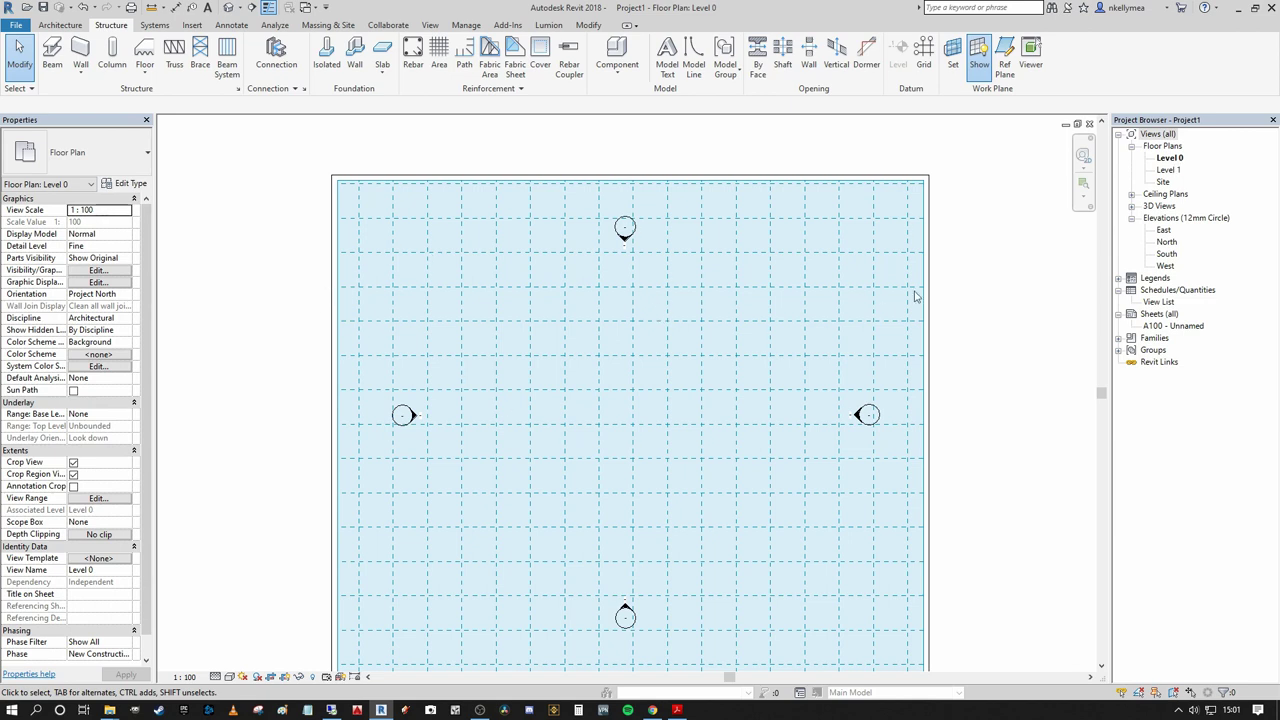
{"action": "middle_click_drag", "start_coordinate": [797, 301], "coordinate": [820, 290]}
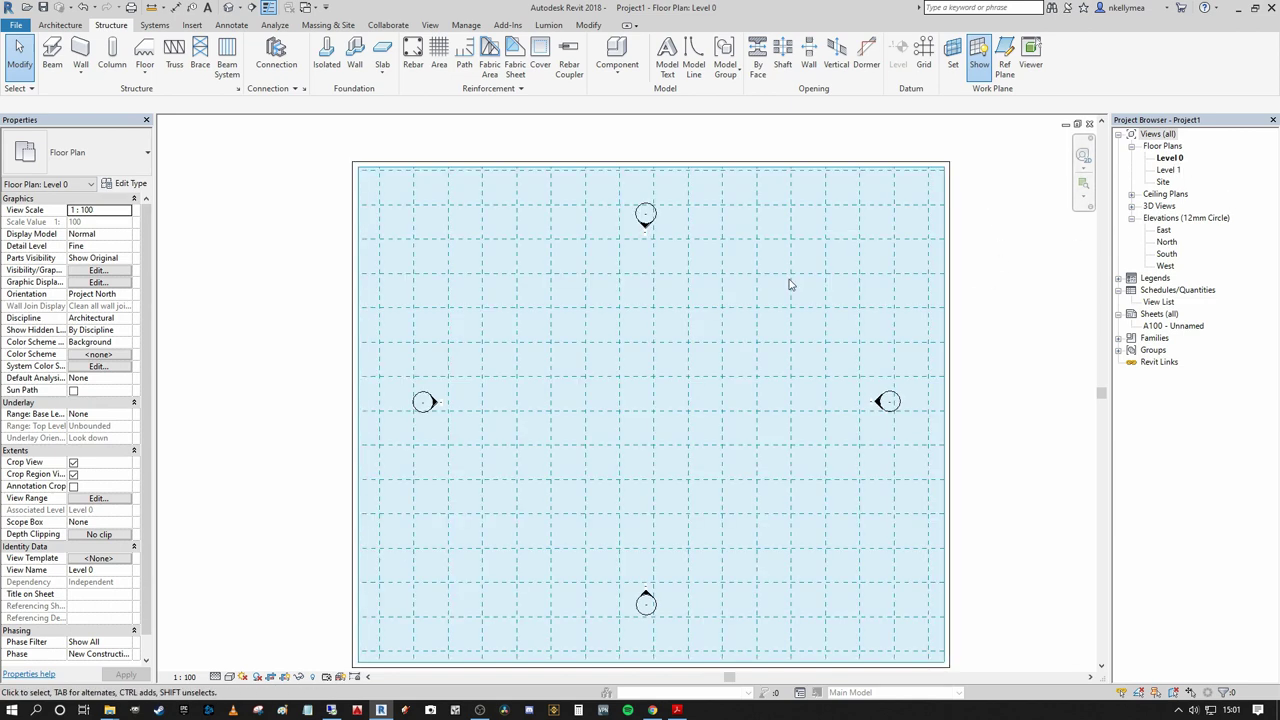
- Change the work plane grid's spacing to a much finer value and deselect the grid
{"action": "left_click", "coordinate": [812, 284]}
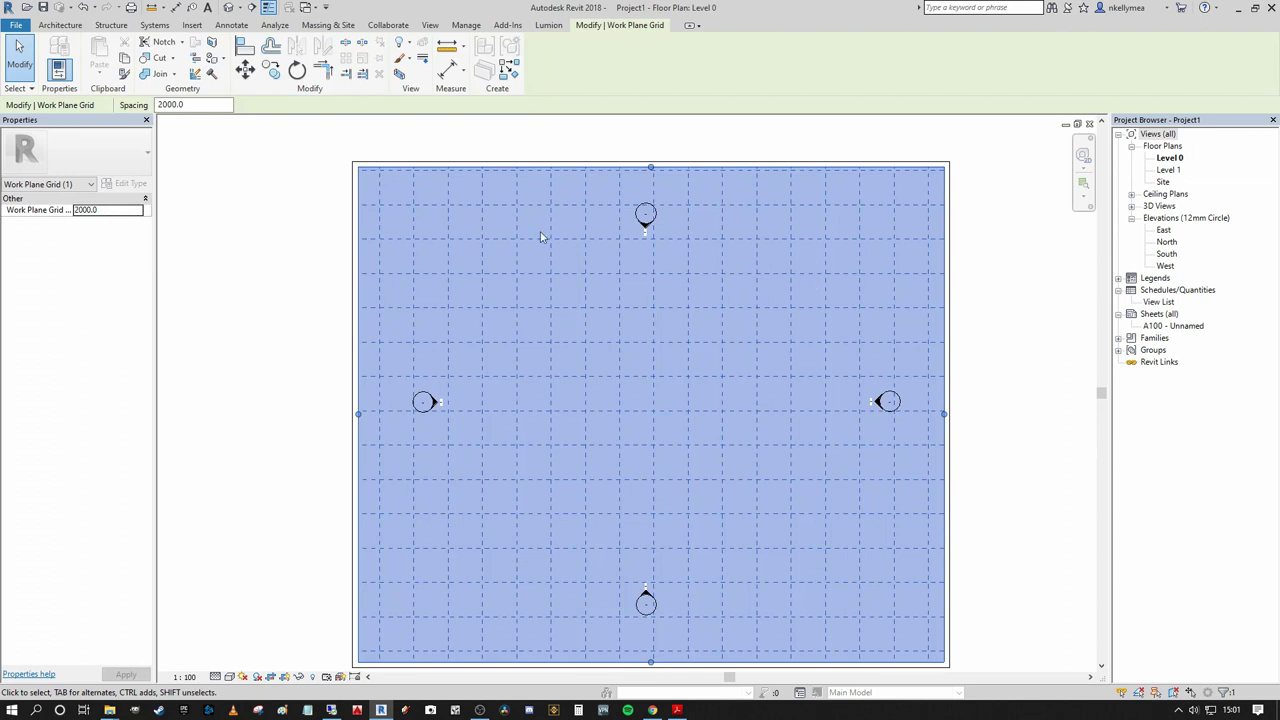
{"action": "double_click", "coordinate": [192, 104]}
{"action": "key", "text": "Return"}
{"action": "left_click", "coordinate": [256, 202]}
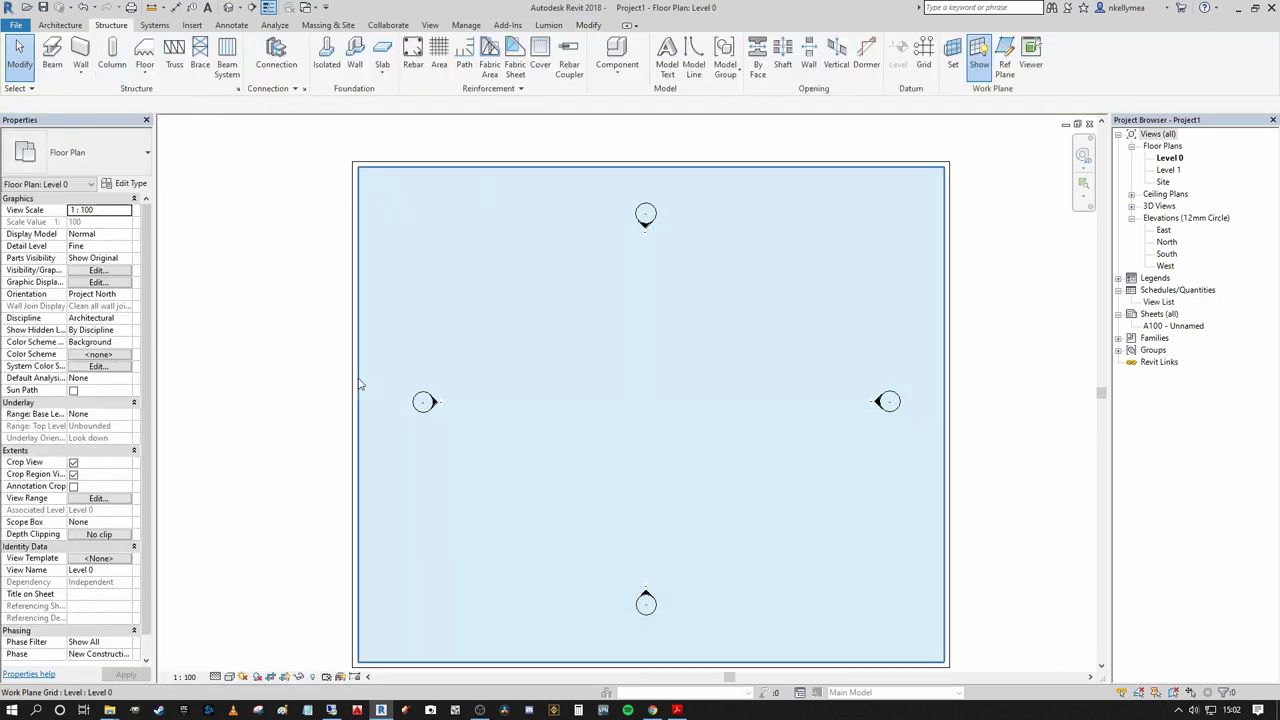
- Inspect the finer work plane grid up close in the Level 0 plan
{"action": "scroll", "coordinate": [560, 314], "scroll_direction": "up", "scroll_amount": 5}
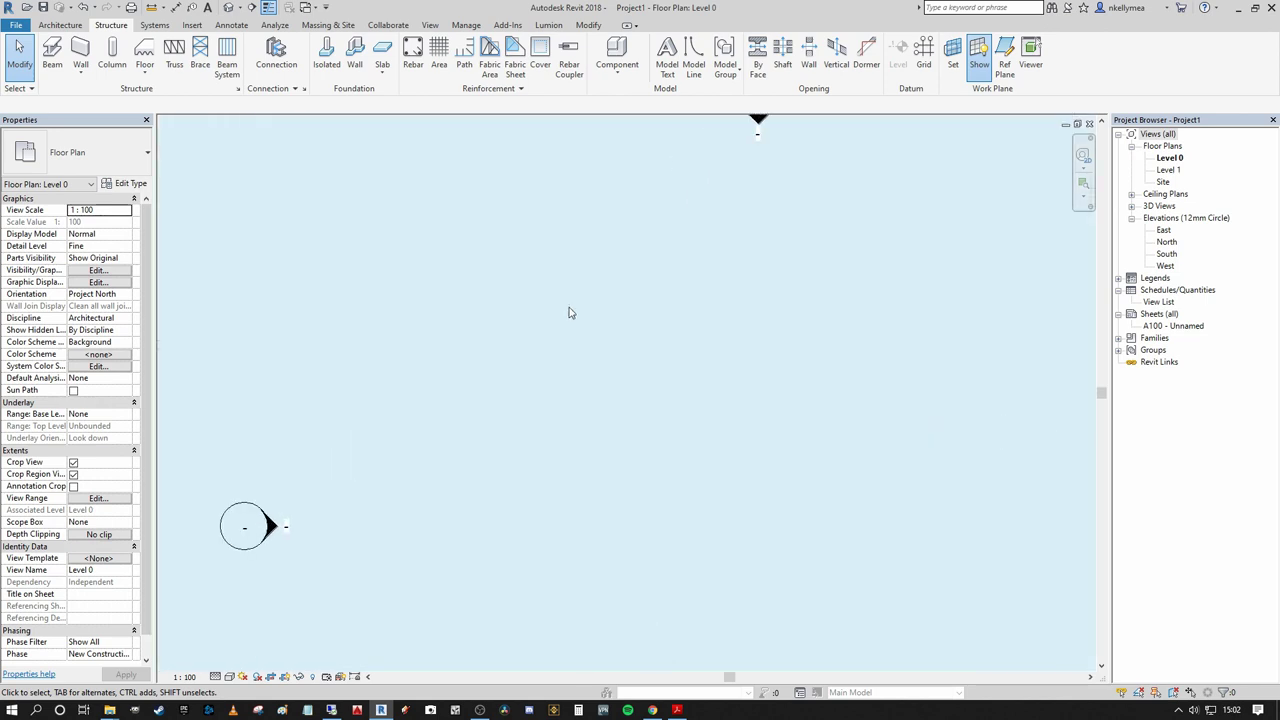
{"action": "middle_click_drag", "start_coordinate": [678, 337], "coordinate": [586, 471]}
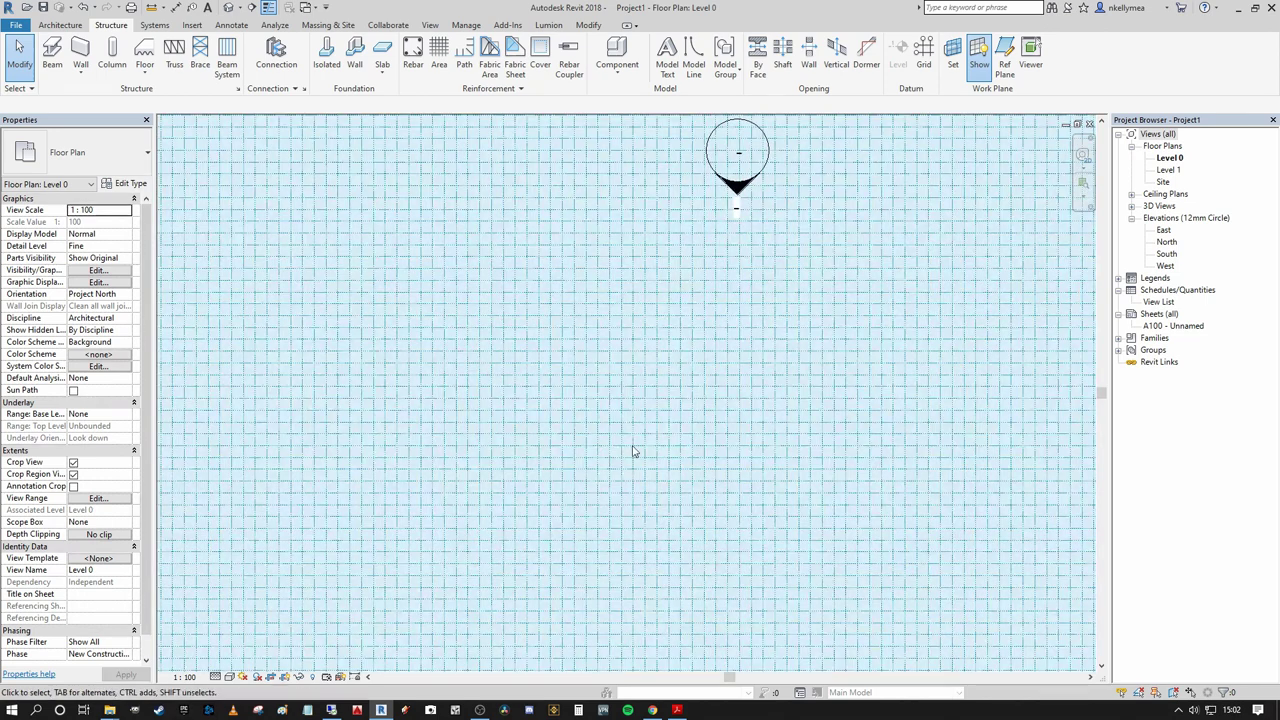
{"action": "scroll", "coordinate": [491, 346], "scroll_direction": "up", "scroll_amount": 3}
{"action": "scroll", "coordinate": [514, 340], "scroll_direction": "down", "scroll_amount": 3}
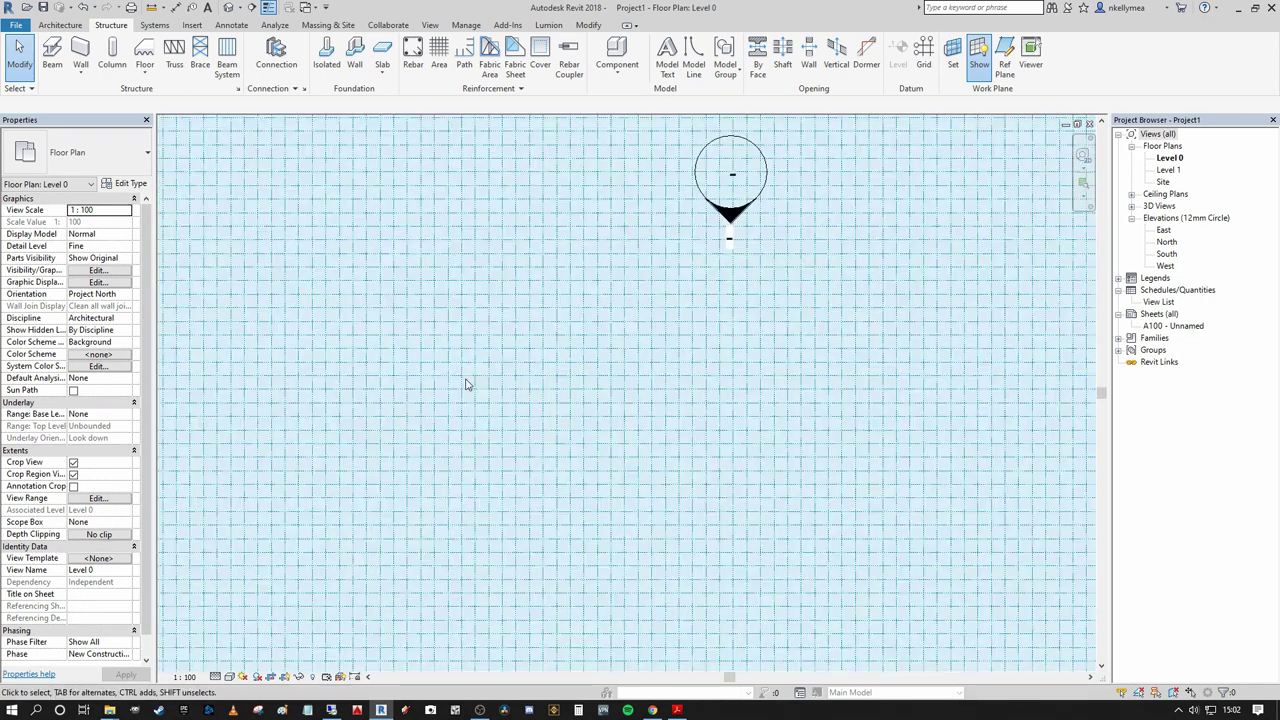
{"action": "scroll", "coordinate": [485, 380], "scroll_direction": "down", "scroll_amount": 1}
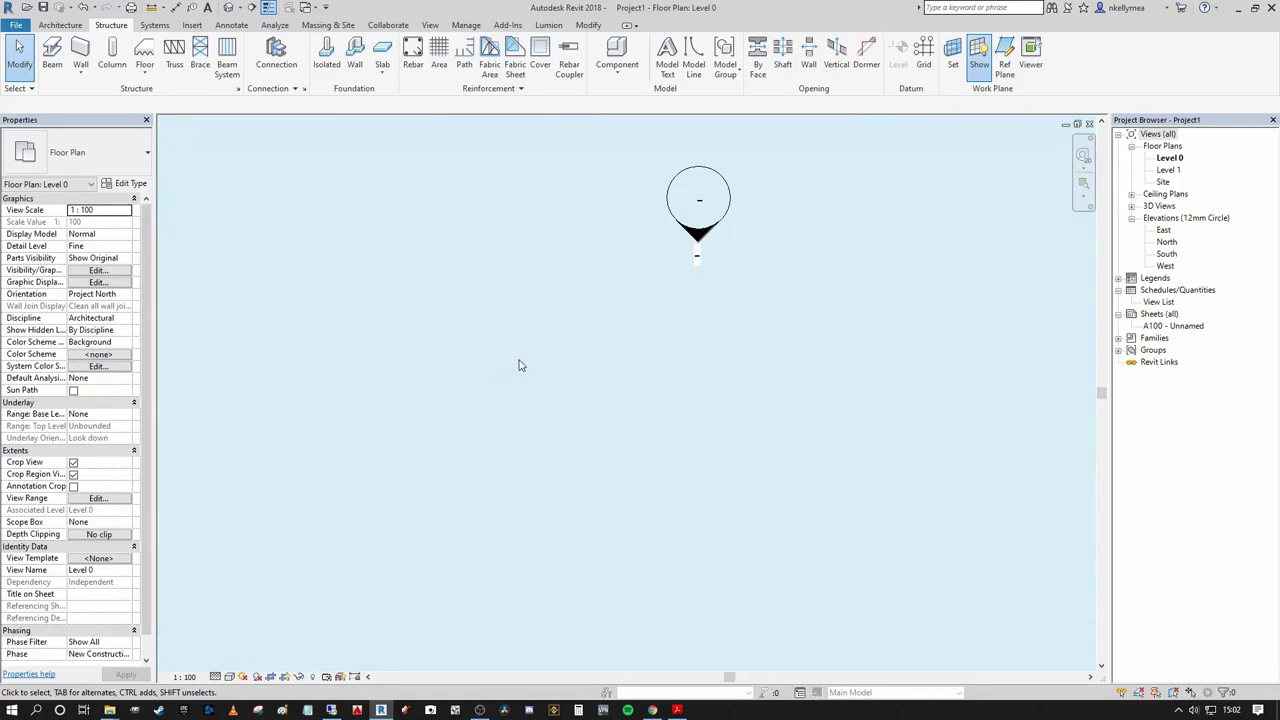
{"action": "middle_click_drag", "start_coordinate": [569, 377], "coordinate": [531, 337]}
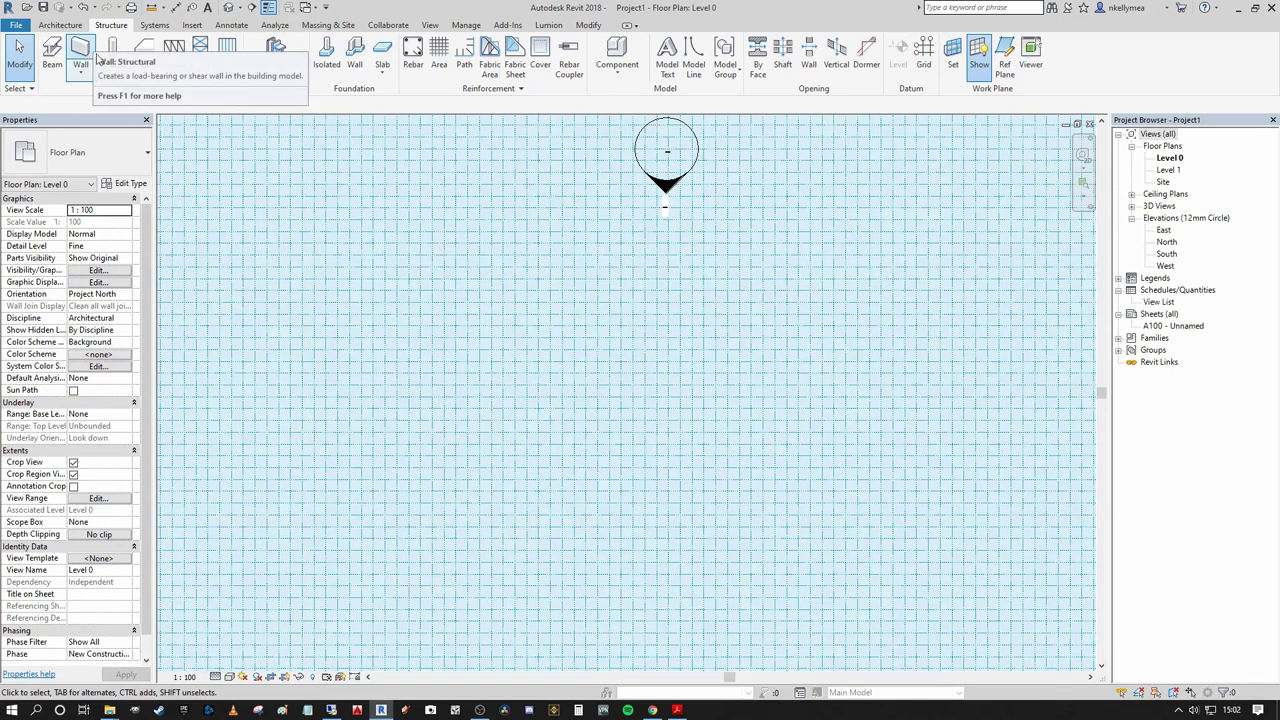
- Start a Cavity Wall with its top constraint up to Level 1 and its location line on Finish Face: Exterior
{"action": "key", "text": "w"}
{"action": "key", "text": "a"}
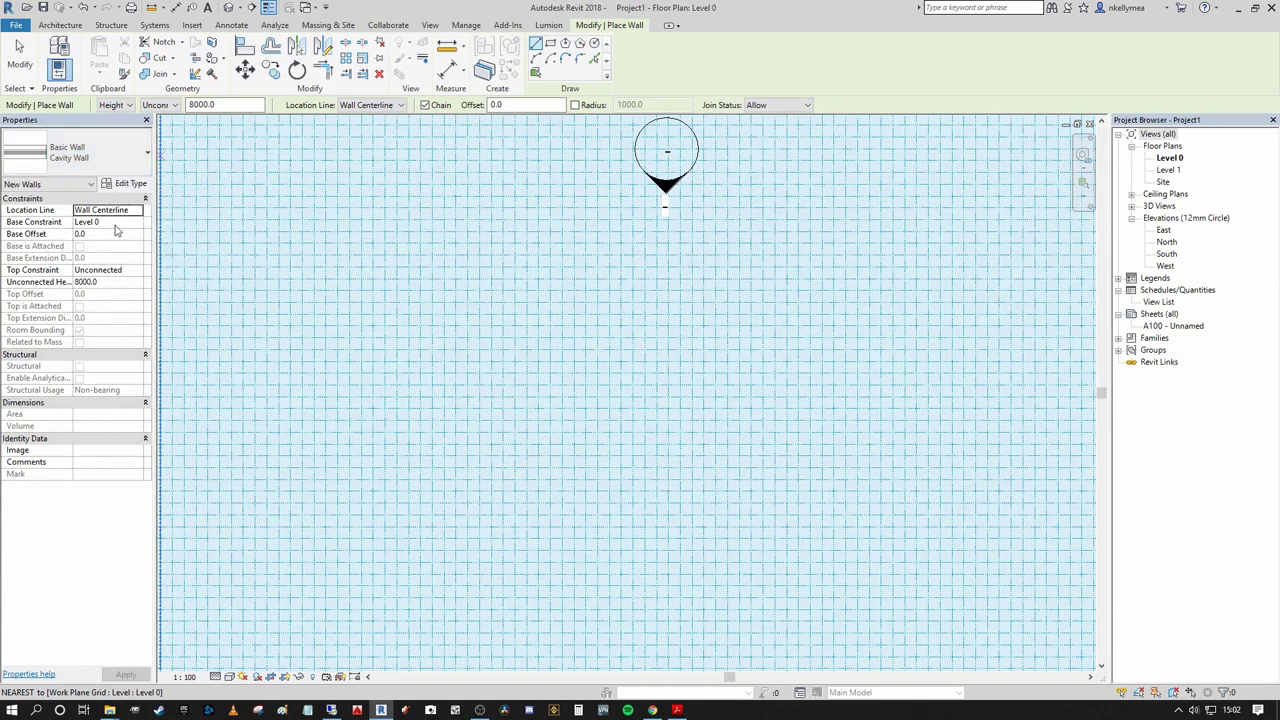
{"action": "left_click", "coordinate": [138, 271]}
{"action": "left_click", "coordinate": [138, 271]}
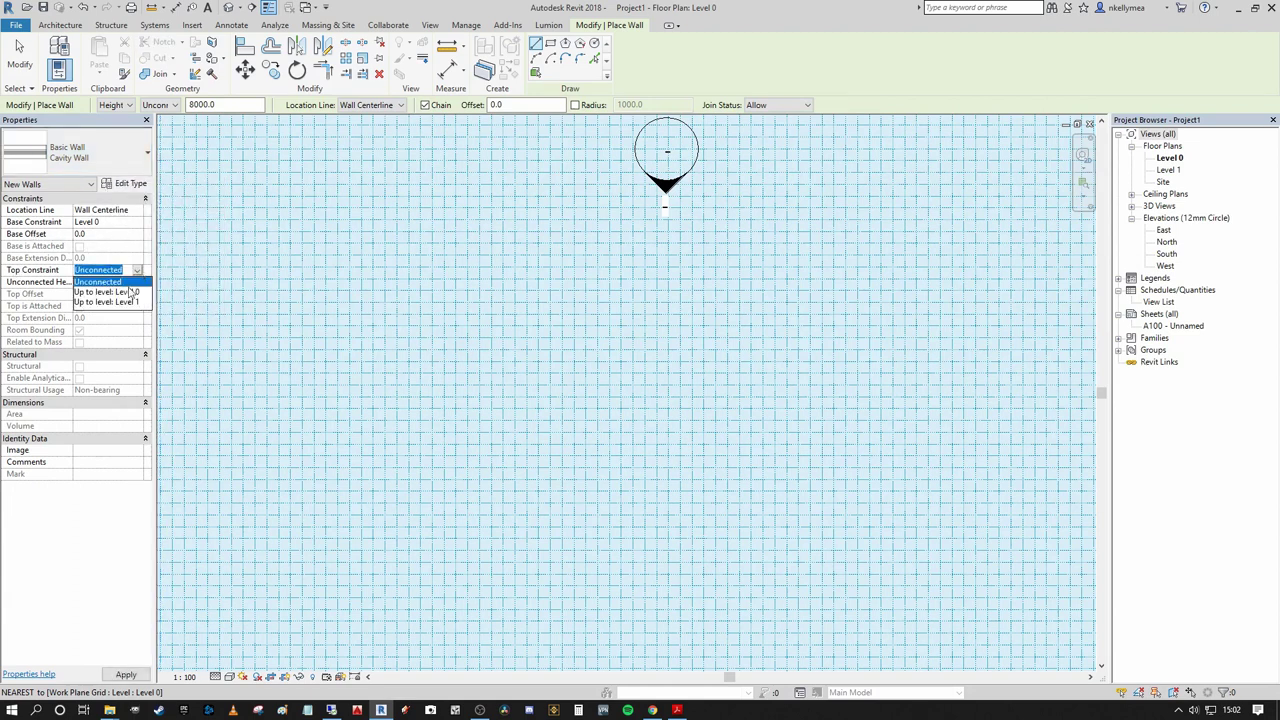
{"action": "left_click", "coordinate": [118, 306]}
{"action": "scroll", "coordinate": [470, 242], "scroll_direction": "down", "scroll_amount": 3}
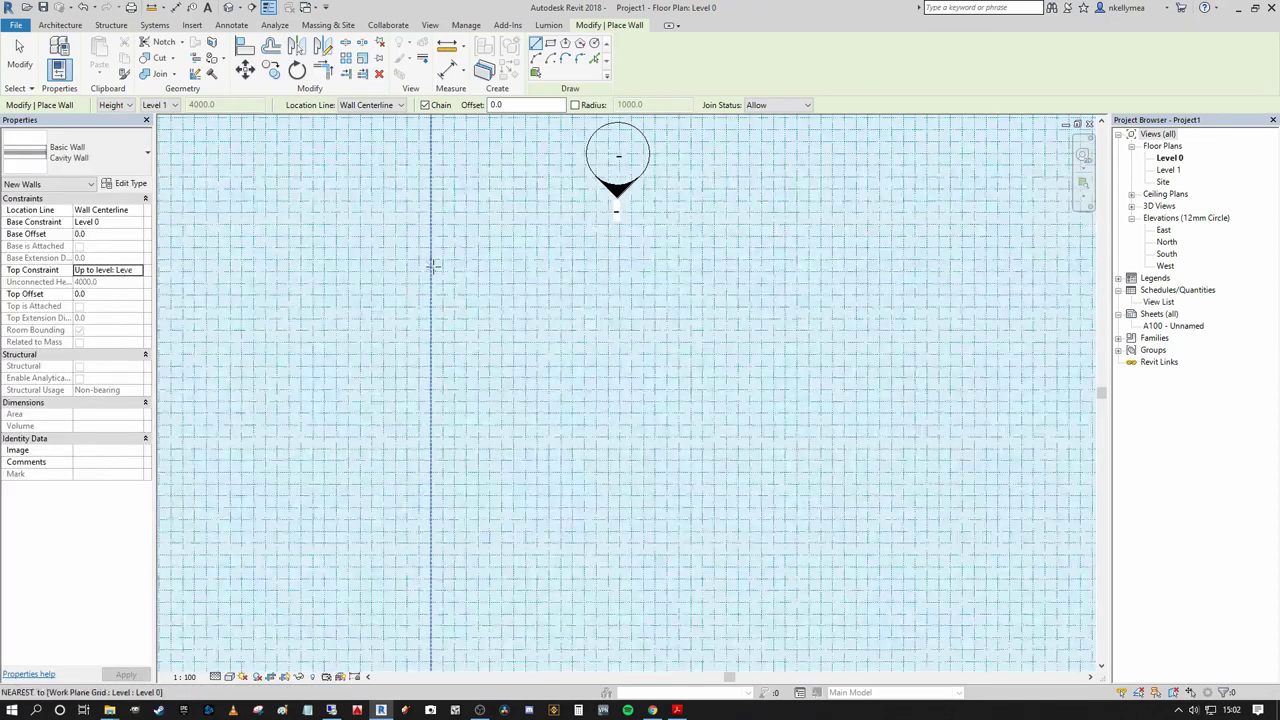
{"action": "middle_click_drag", "start_coordinate": [495, 242], "coordinate": [497, 242]}
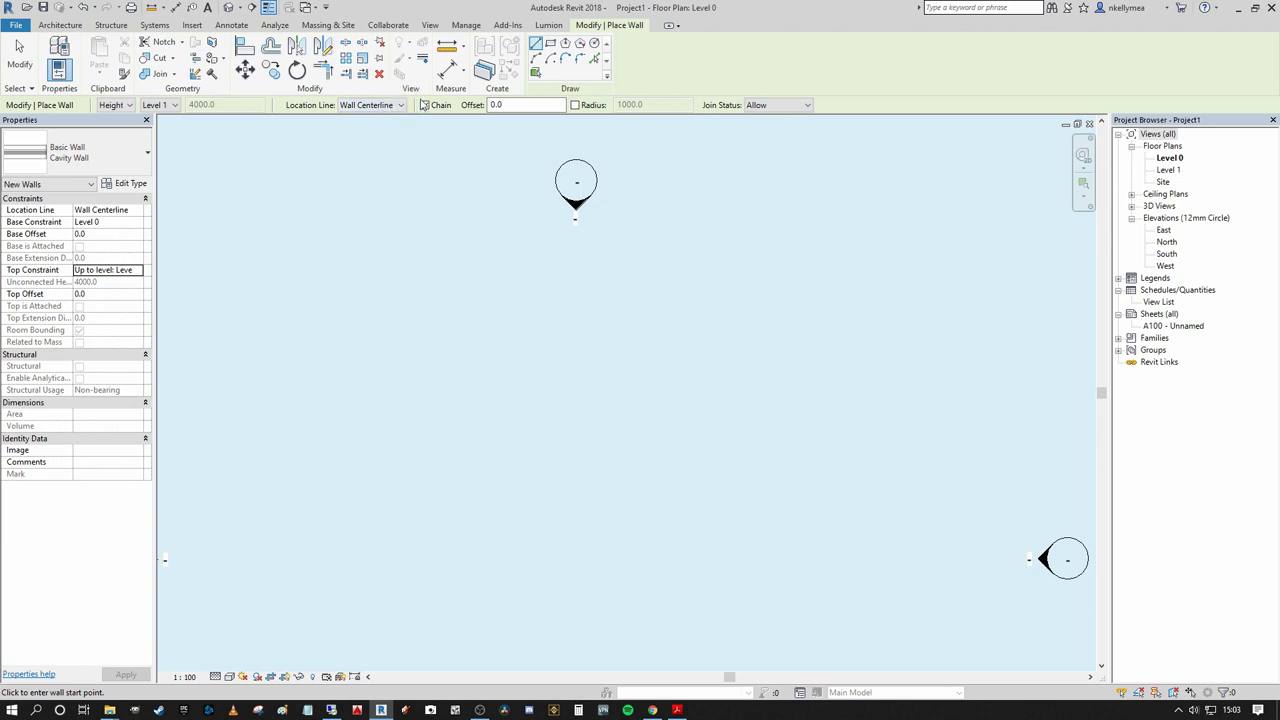
{"action": "left_click", "coordinate": [383, 105]}
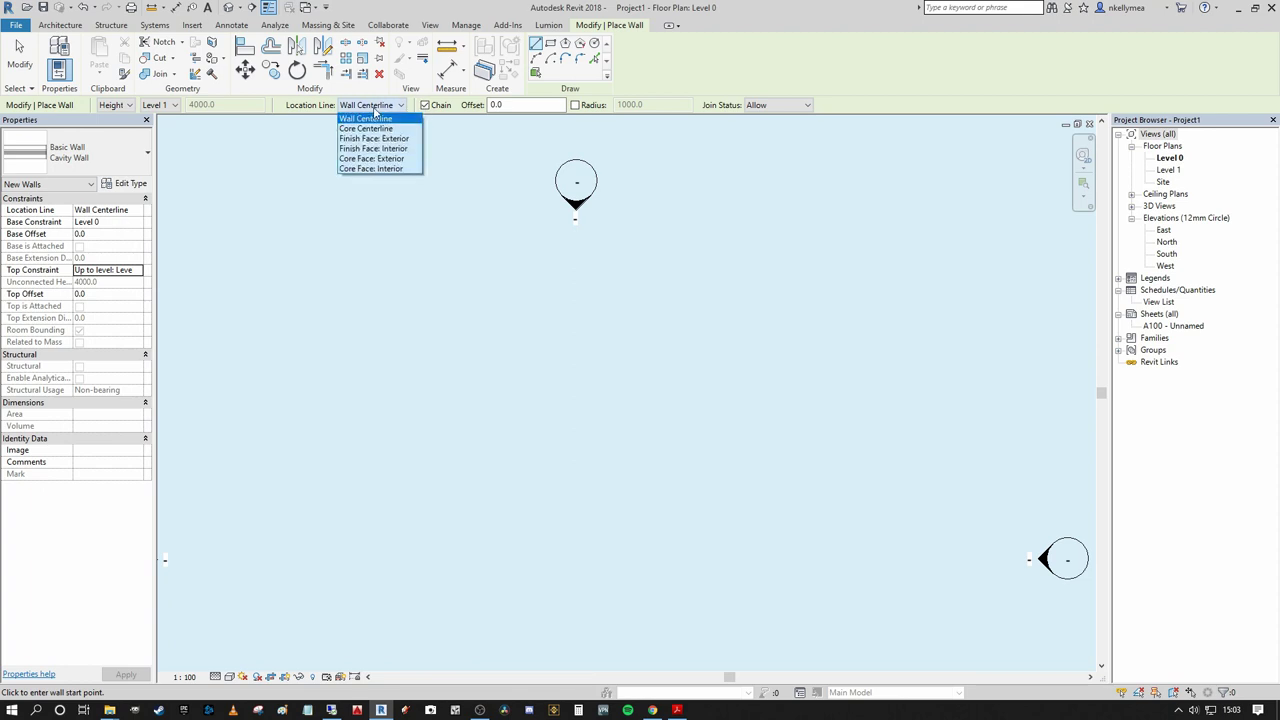
{"action": "left_click", "coordinate": [383, 139]}
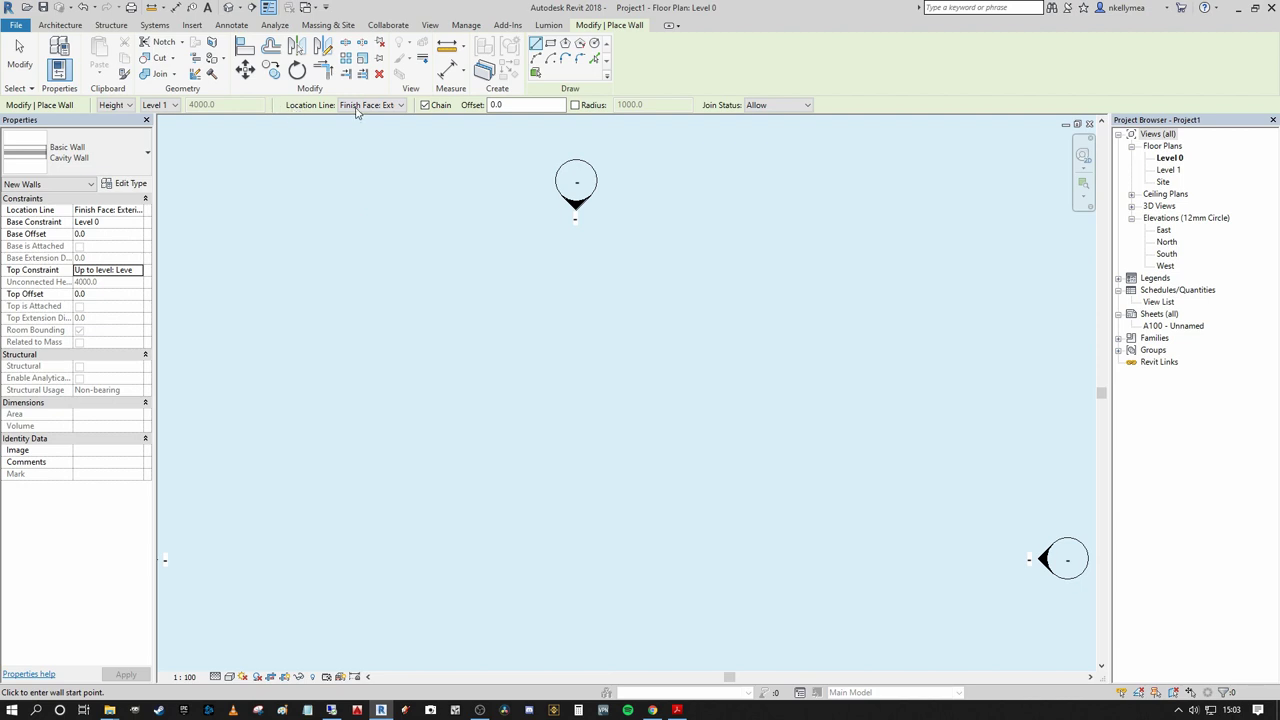
- Draw the north wall horizontally between two grid intersections, 12600 mm long, starting at its west end
{"action": "middle_click_drag", "start_coordinate": [402, 232], "coordinate": [526, 183]}
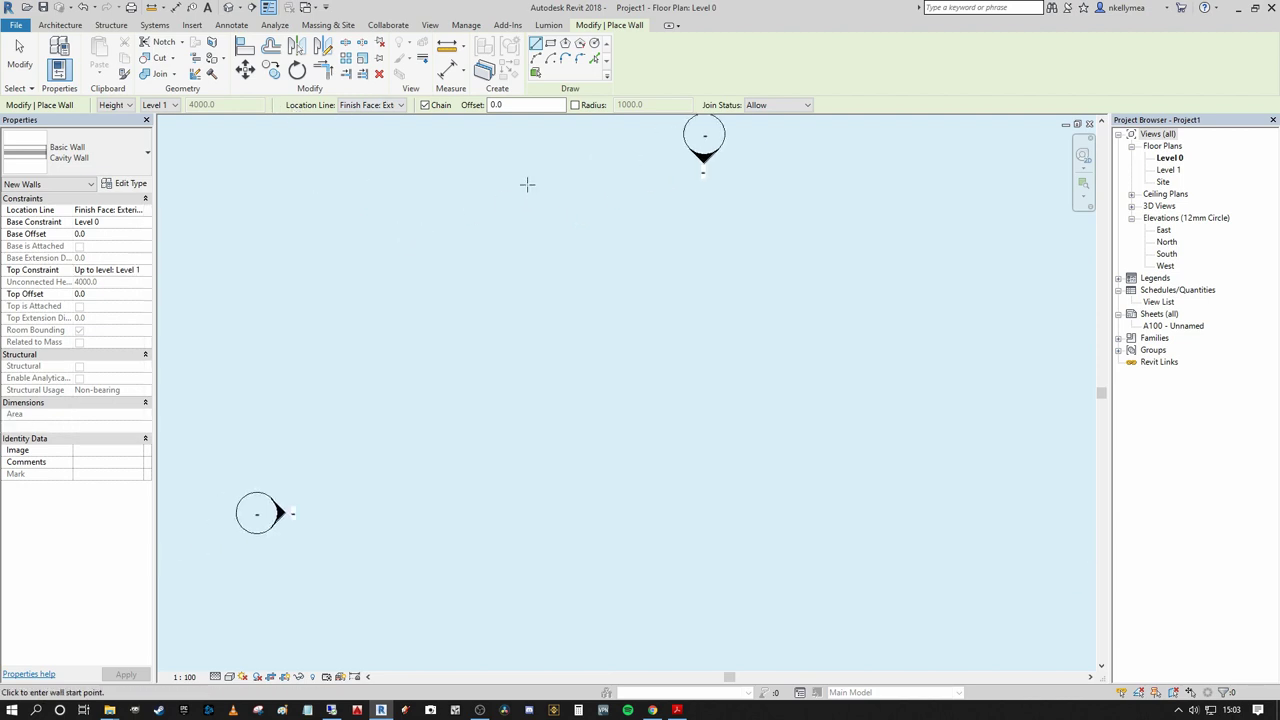
{"action": "scroll", "coordinate": [580, 226], "scroll_direction": "up", "scroll_amount": 5}
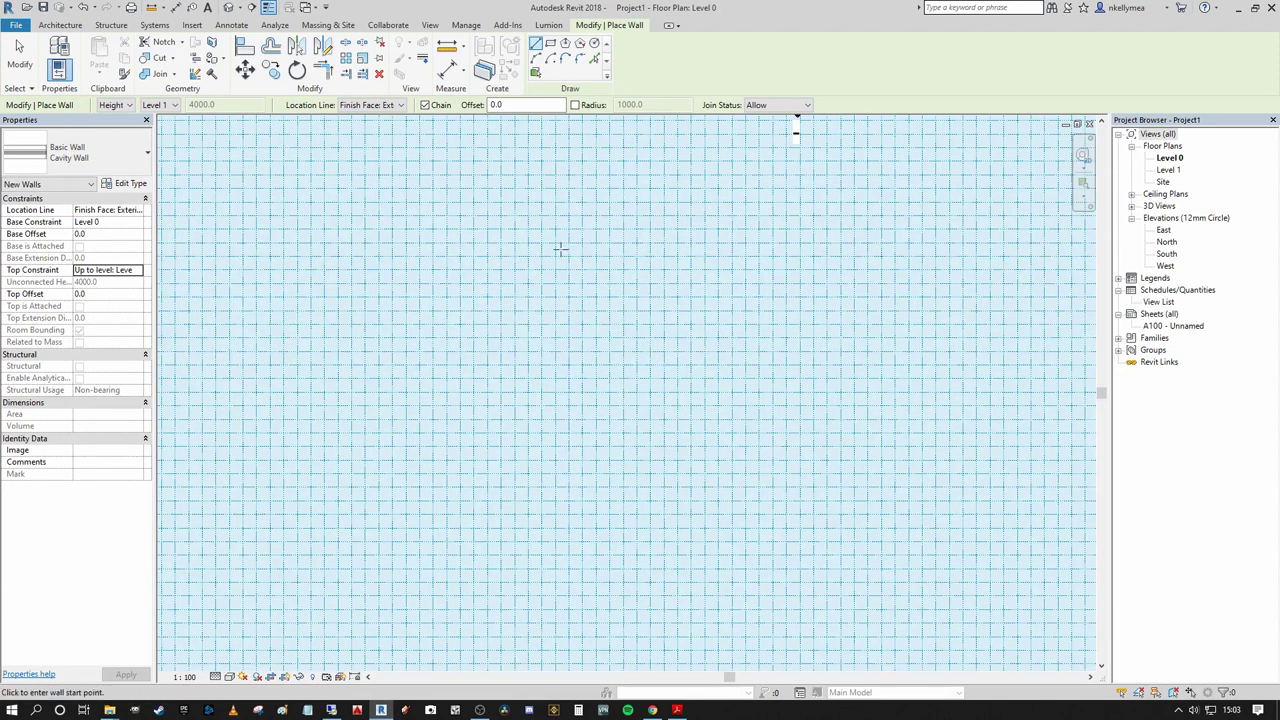
{"action": "scroll", "coordinate": [526, 251], "scroll_direction": "up", "scroll_amount": 2}
{"action": "middle_click_drag", "start_coordinate": [526, 251], "coordinate": [492, 260]}
{"action": "scroll", "coordinate": [490, 255], "scroll_direction": "up", "scroll_amount": 3}
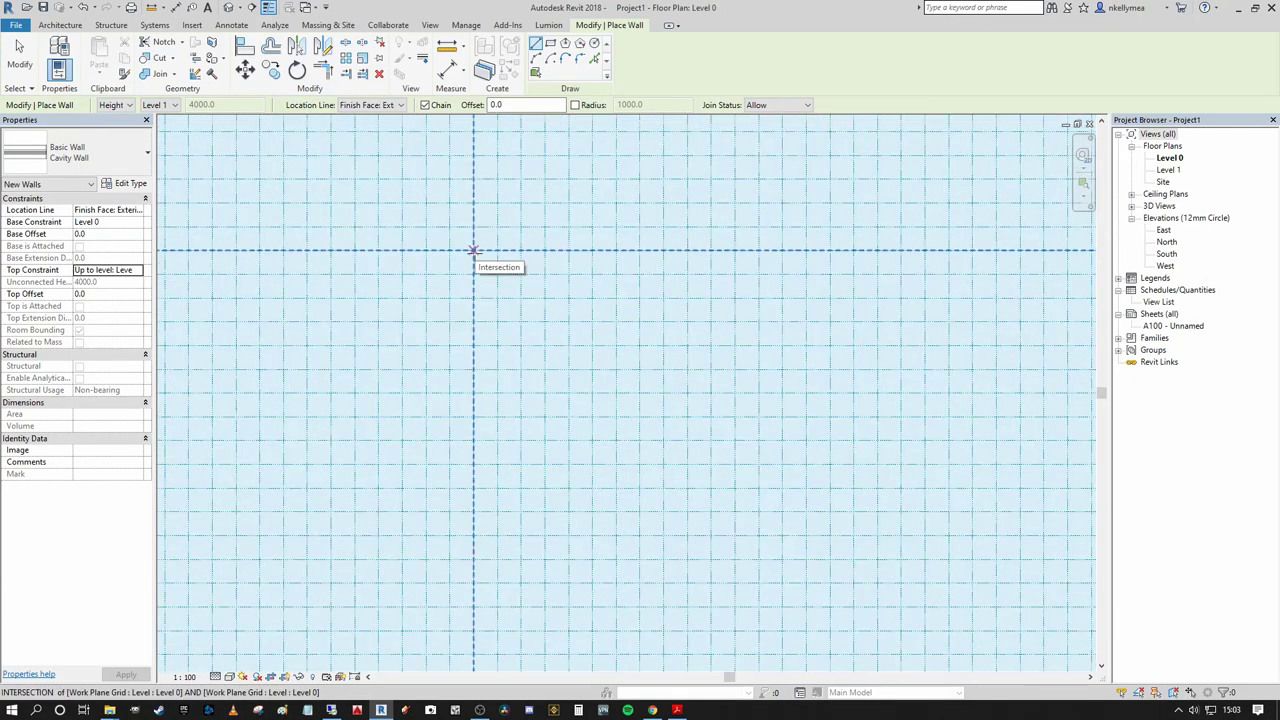
{"action": "left_click", "coordinate": [474, 250]}
{"action": "scroll", "coordinate": [490, 245], "scroll_direction": "down", "scroll_amount": 3}
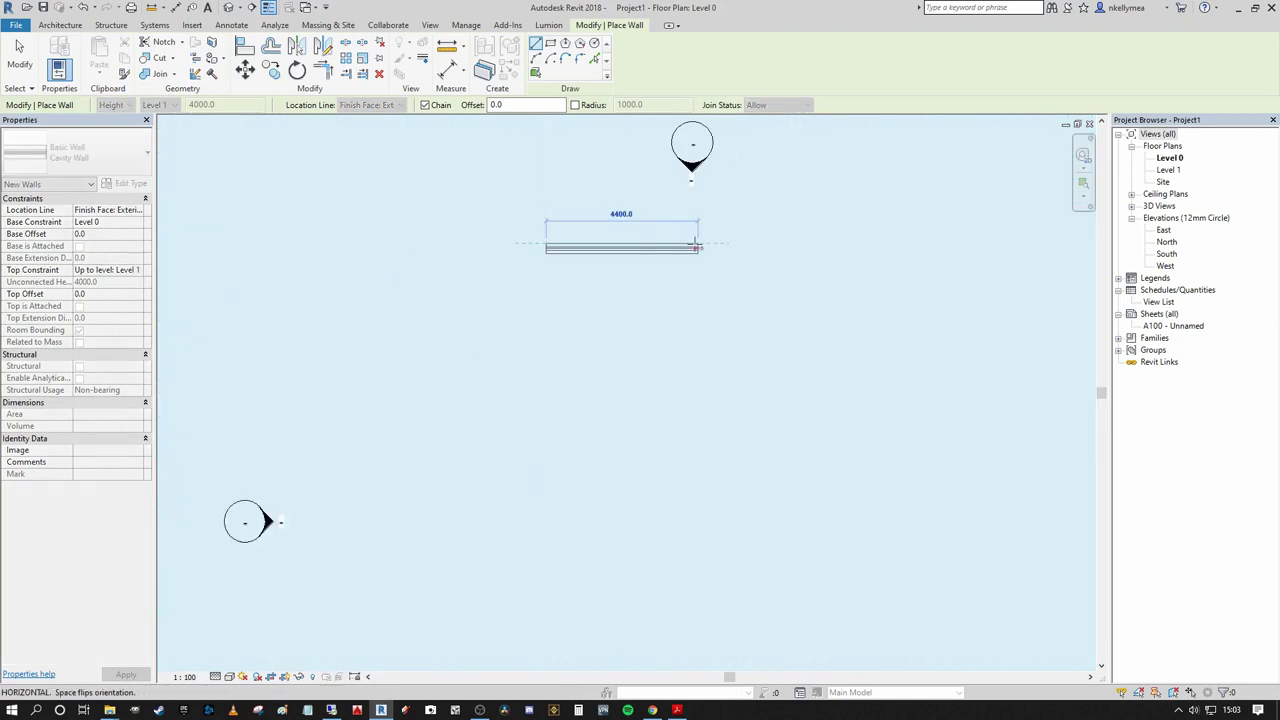
{"action": "middle_click_drag", "start_coordinate": [700, 243], "coordinate": [417, 266]}
{"action": "scroll", "coordinate": [710, 266], "scroll_direction": "up", "scroll_amount": 3}
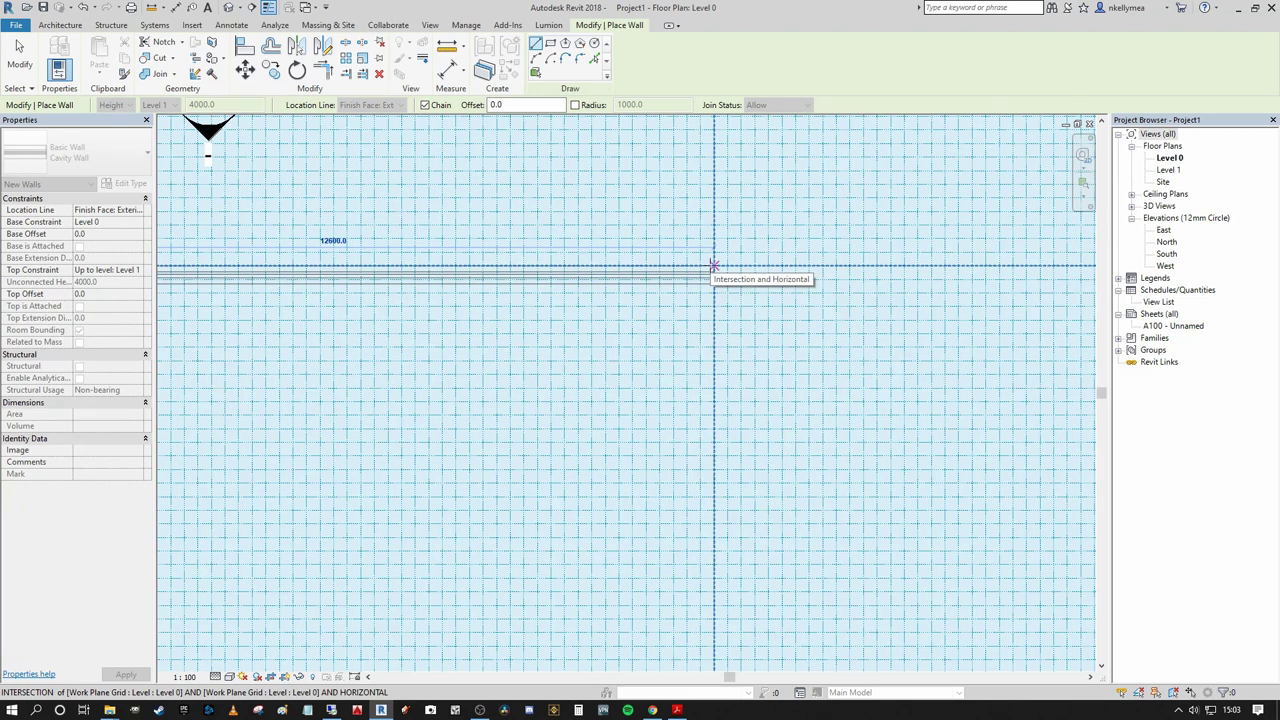
{"action": "left_click", "coordinate": [713, 266]}
- Continue with an 8100 mm east wall and a 12600 mm south wall, leave the west side open and end the Wall command
{"action": "scroll", "coordinate": [706, 330], "scroll_direction": "down", "scroll_amount": 3}
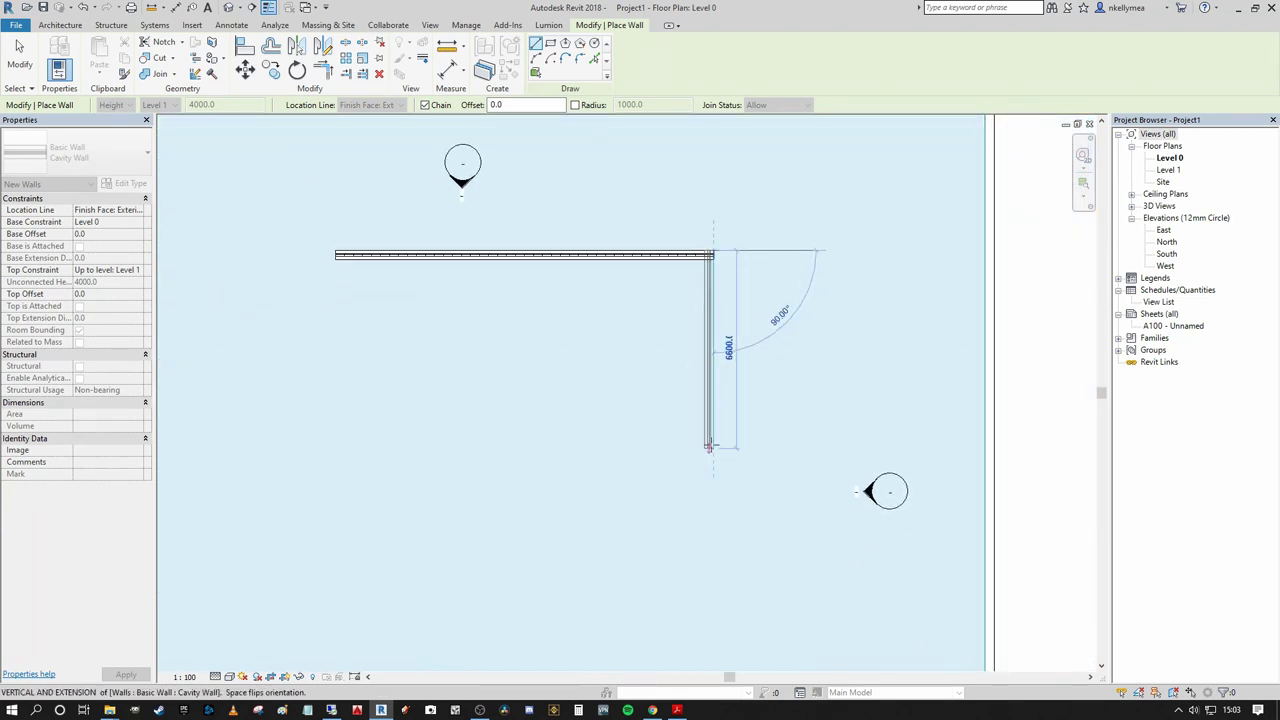
{"action": "scroll", "coordinate": [709, 446], "scroll_direction": "up", "scroll_amount": 2}
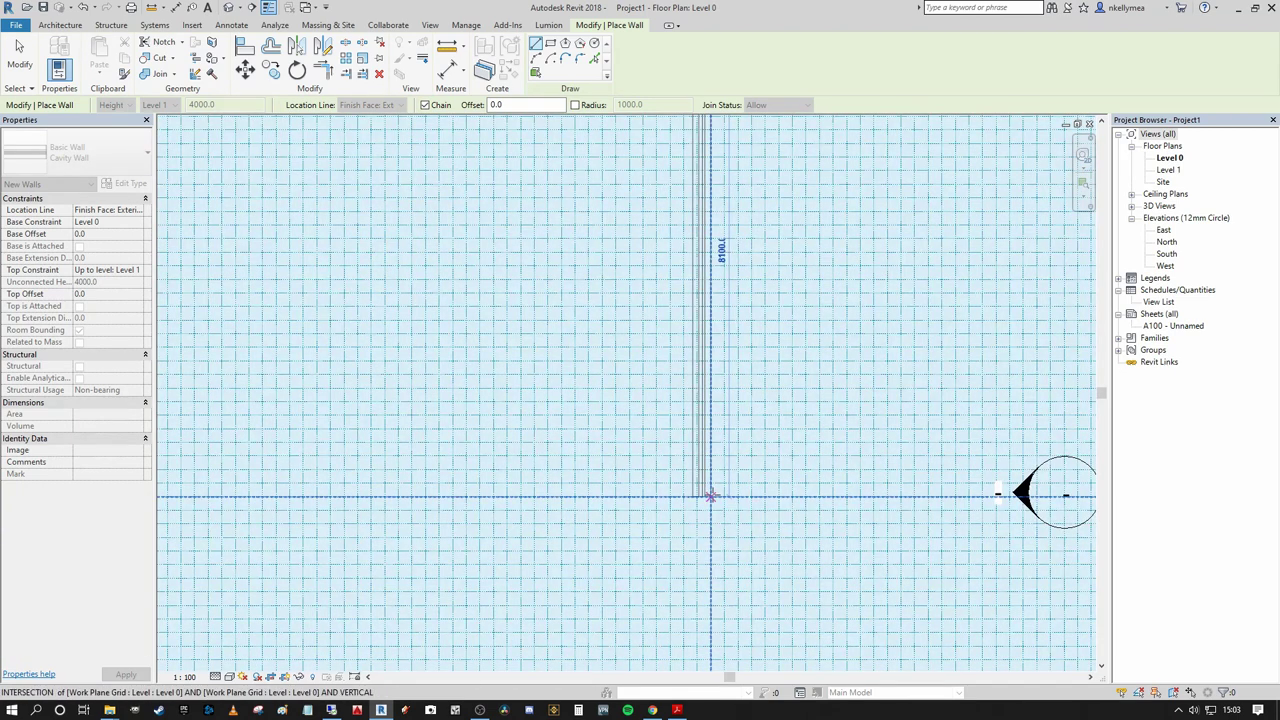
{"action": "left_click", "coordinate": [711, 496]}
{"action": "scroll", "coordinate": [706, 490], "scroll_direction": "down", "scroll_amount": 3}
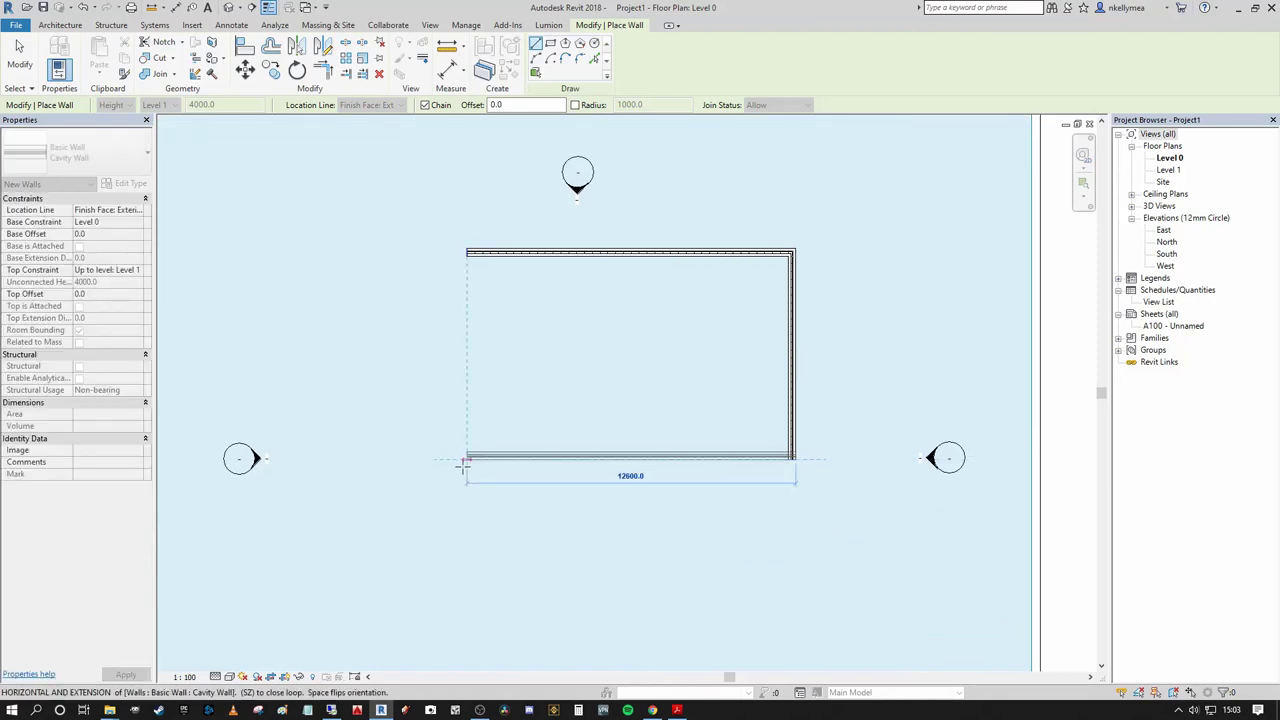
{"action": "left_click", "coordinate": [466, 461]}
{"action": "middle_click_drag", "start_coordinate": [471, 457], "coordinate": [420, 525]}
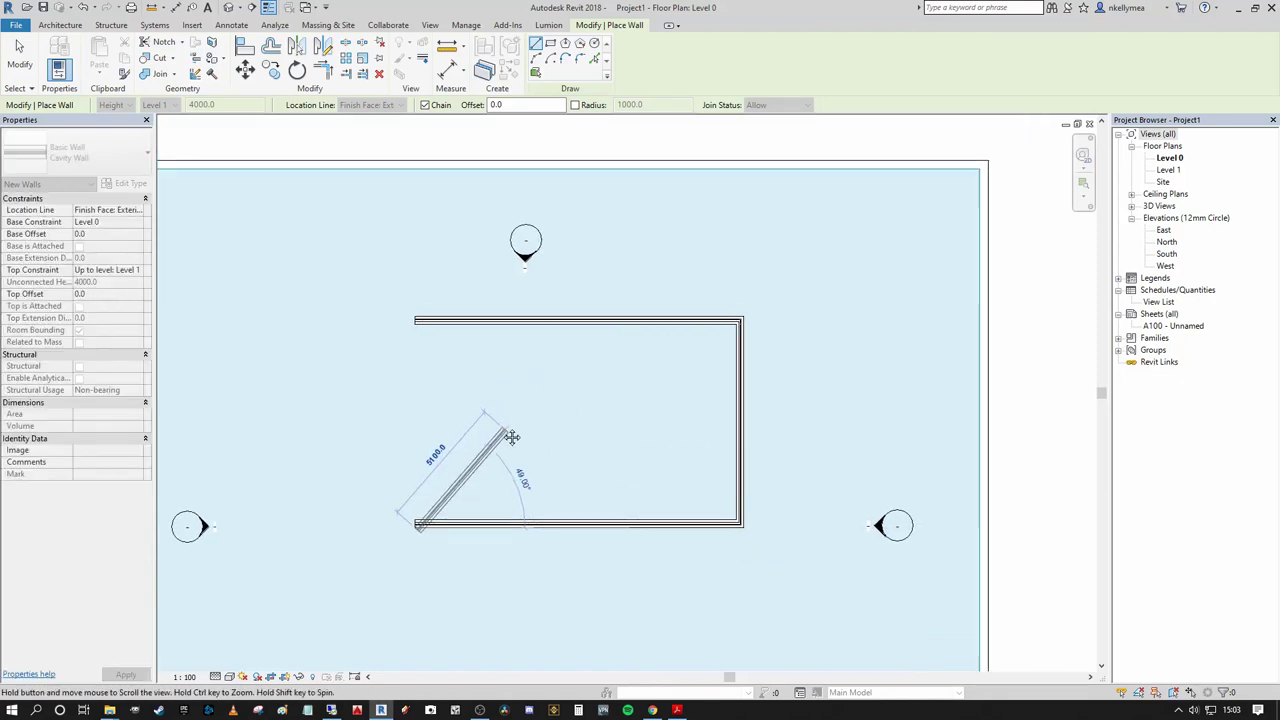
{"action": "key", "text": "Escape"}
{"action": "key", "text": "Escape"}
- Place an aligned dimension above the north wall, measuring its overall length from the west end to the outer east face
{"action": "middle_click_drag", "start_coordinate": [482, 348], "coordinate": [447, 287]}
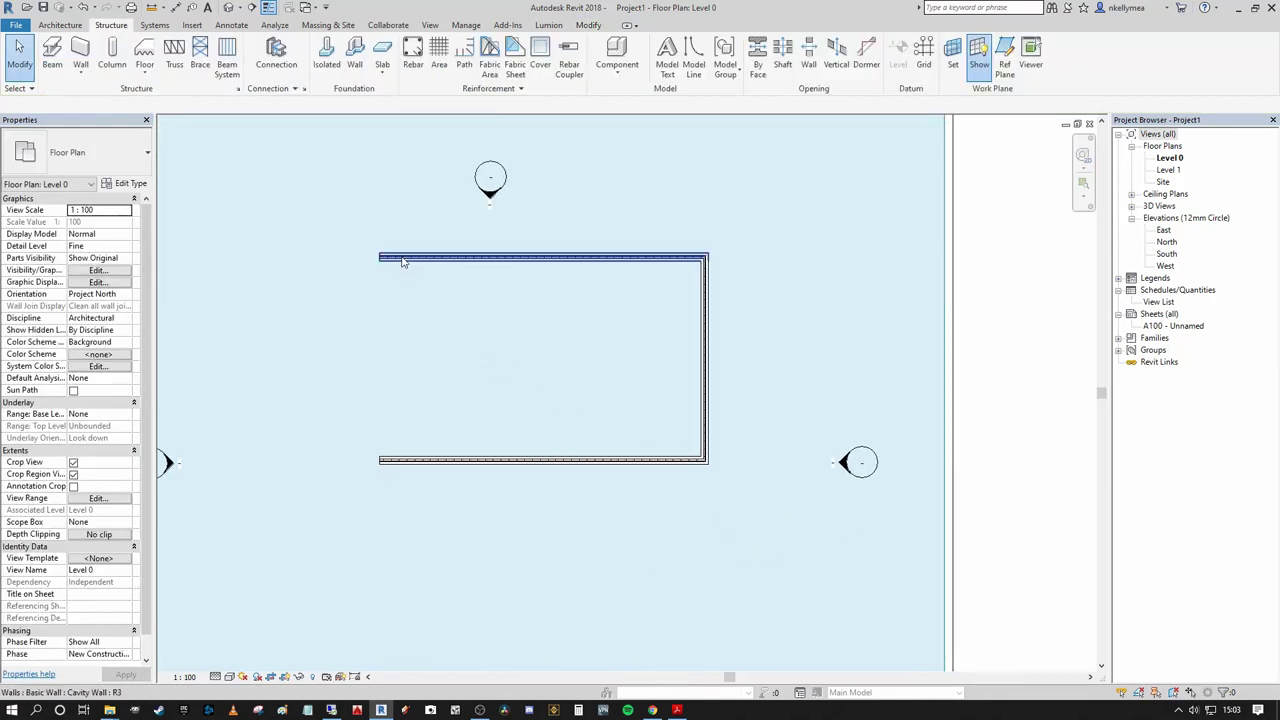
{"action": "key", "text": "d"}
{"action": "key", "text": "i"}
{"action": "scroll", "coordinate": [414, 240], "scroll_direction": "up", "scroll_amount": 3}
{"action": "left_click", "coordinate": [400, 258]}
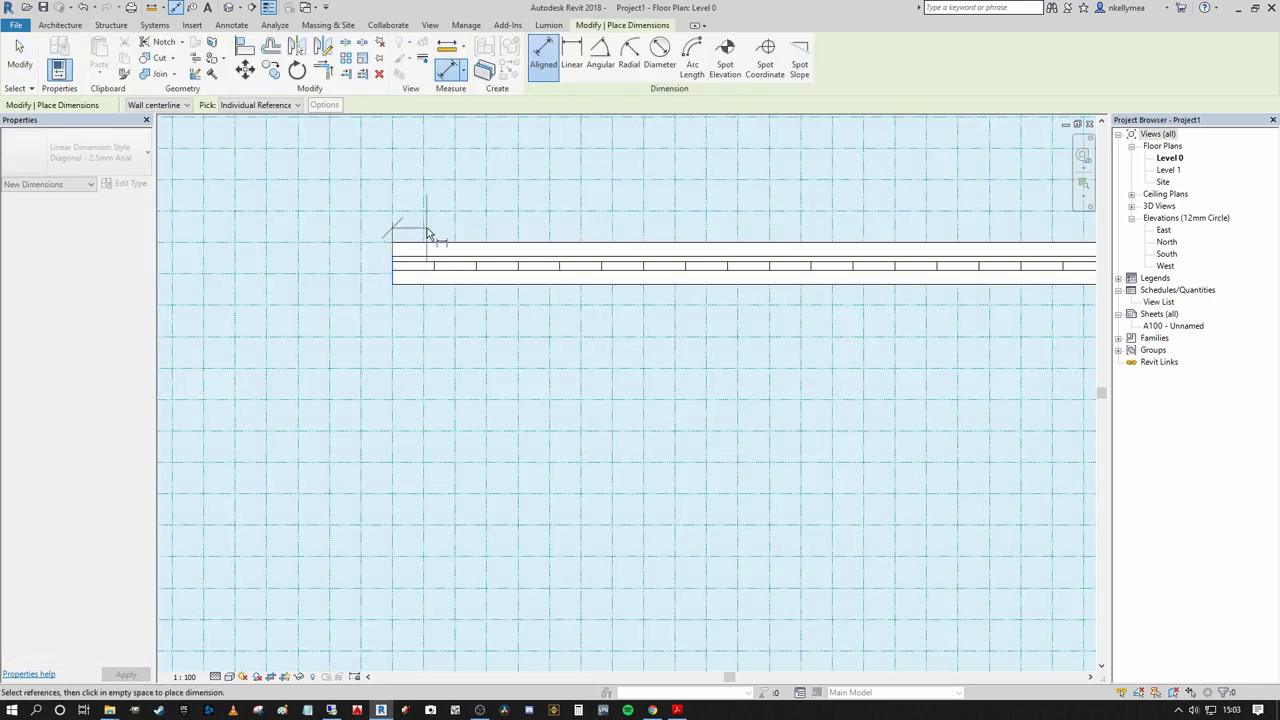
{"action": "scroll", "coordinate": [414, 260], "scroll_direction": "down", "scroll_amount": 3}
{"action": "left_click", "coordinate": [808, 270]}
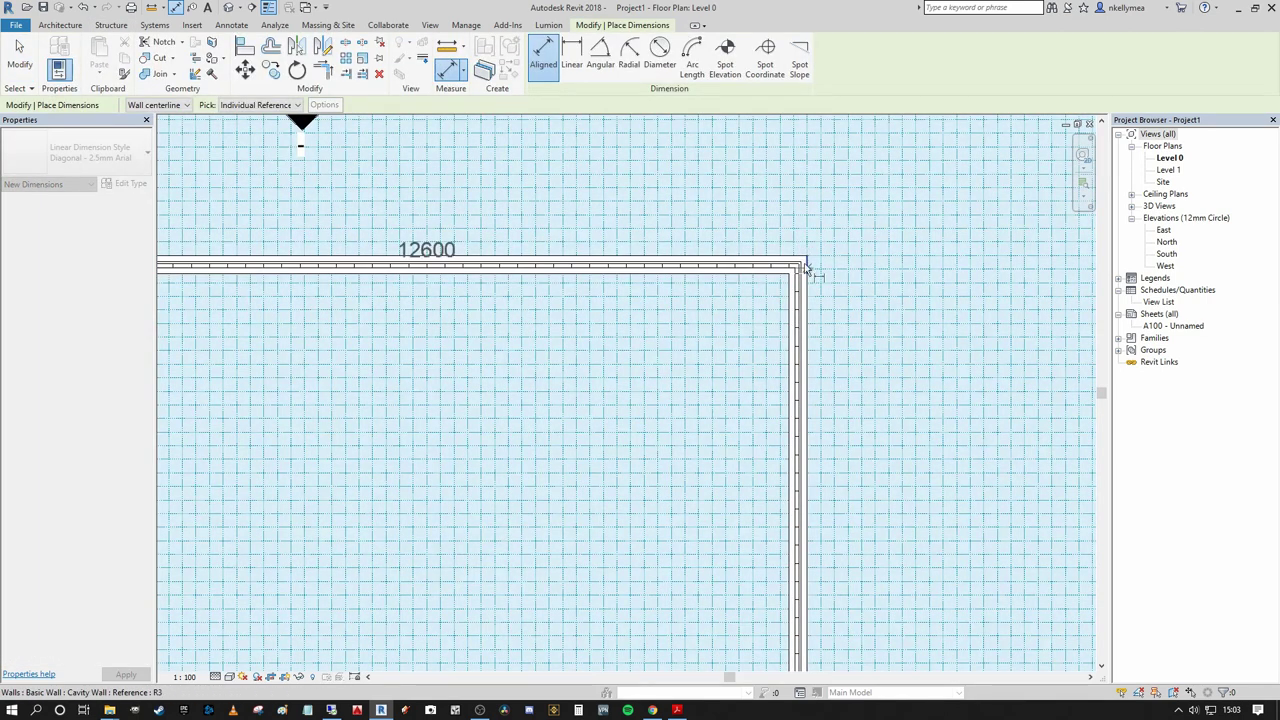
{"action": "scroll", "coordinate": [657, 217], "scroll_direction": "down", "scroll_amount": 3}
{"action": "left_click", "coordinate": [700, 214]}
{"action": "key", "text": "Escape"}
{"action": "key", "text": "Escape"}
{"action": "scroll", "coordinate": [606, 254], "scroll_direction": "up", "scroll_amount": 2}
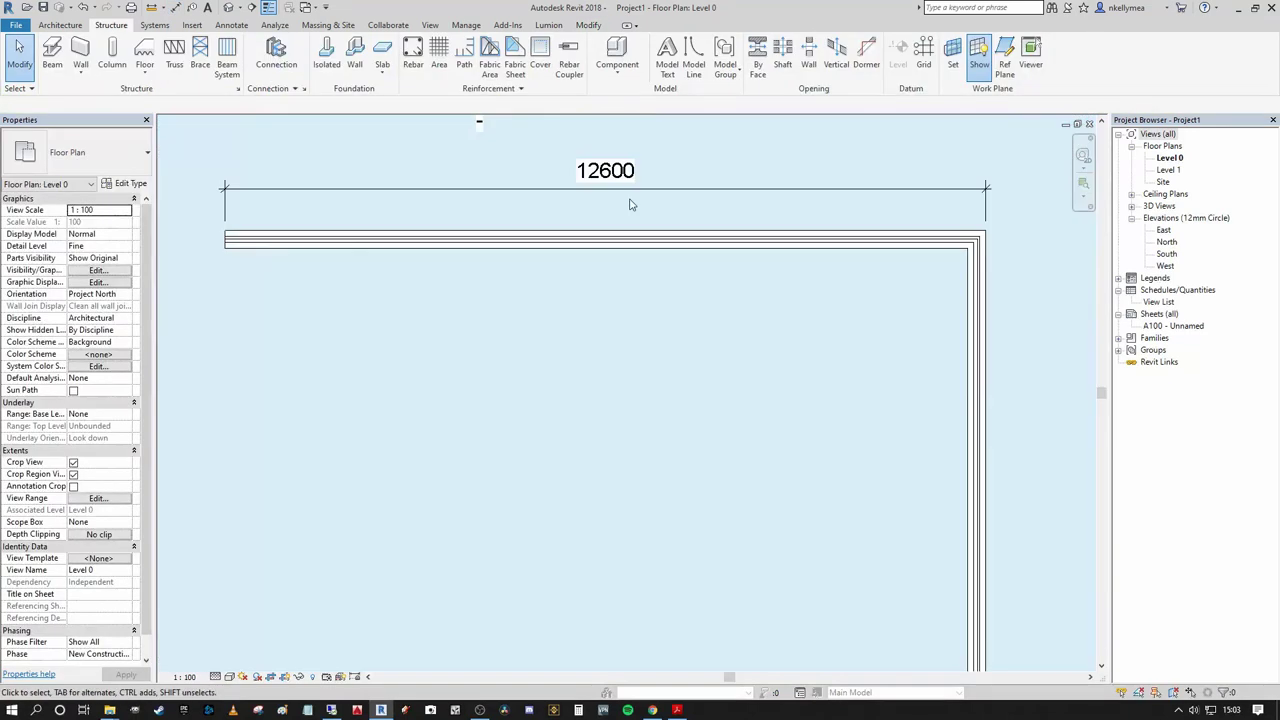
- Switch to Calculator and divide the north wall's 12600 mm length by the 225 mm half-block module
{"action": "left_click", "coordinate": [577, 710]}
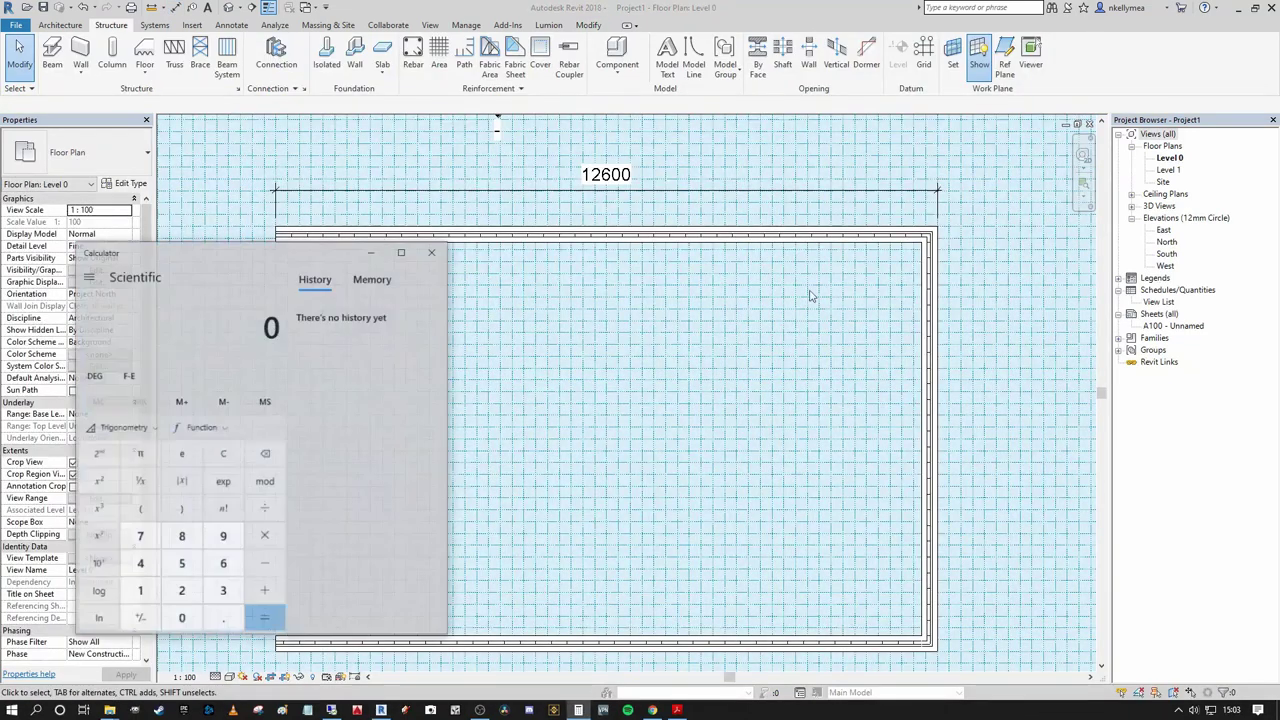
{"action": "type", "text": "12600 + "}
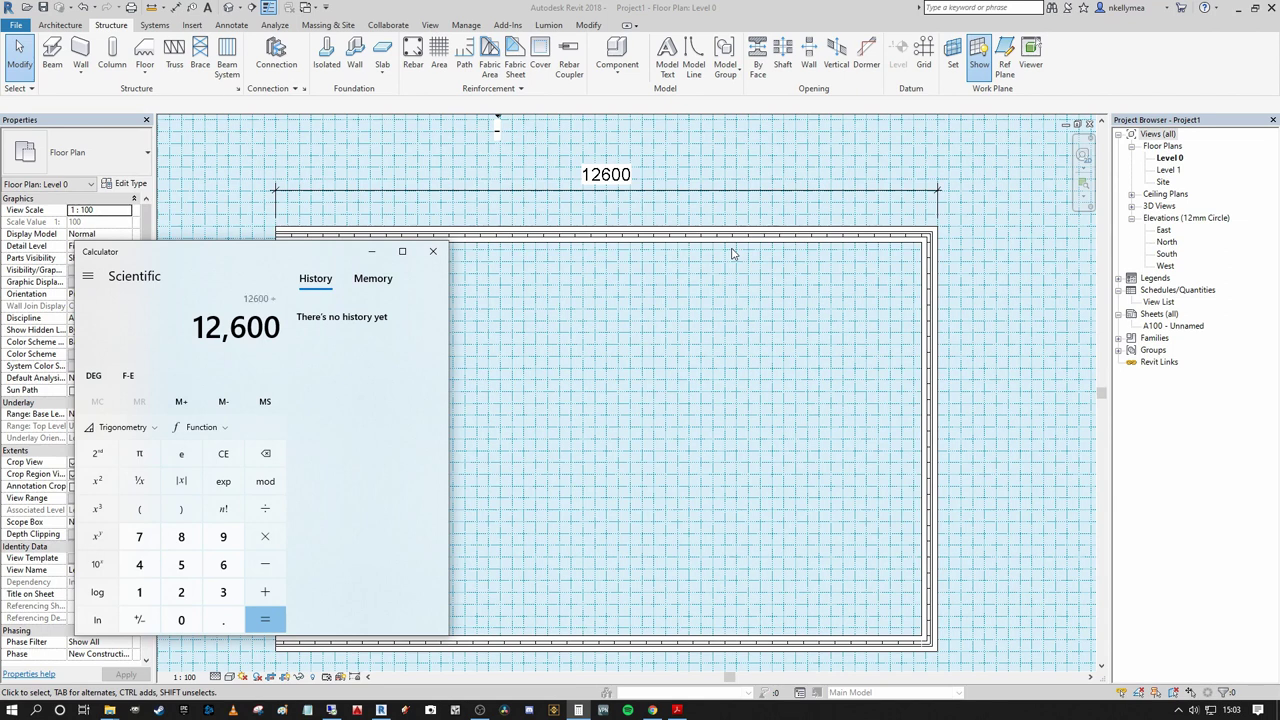
{"action": "type", "text": "225"}
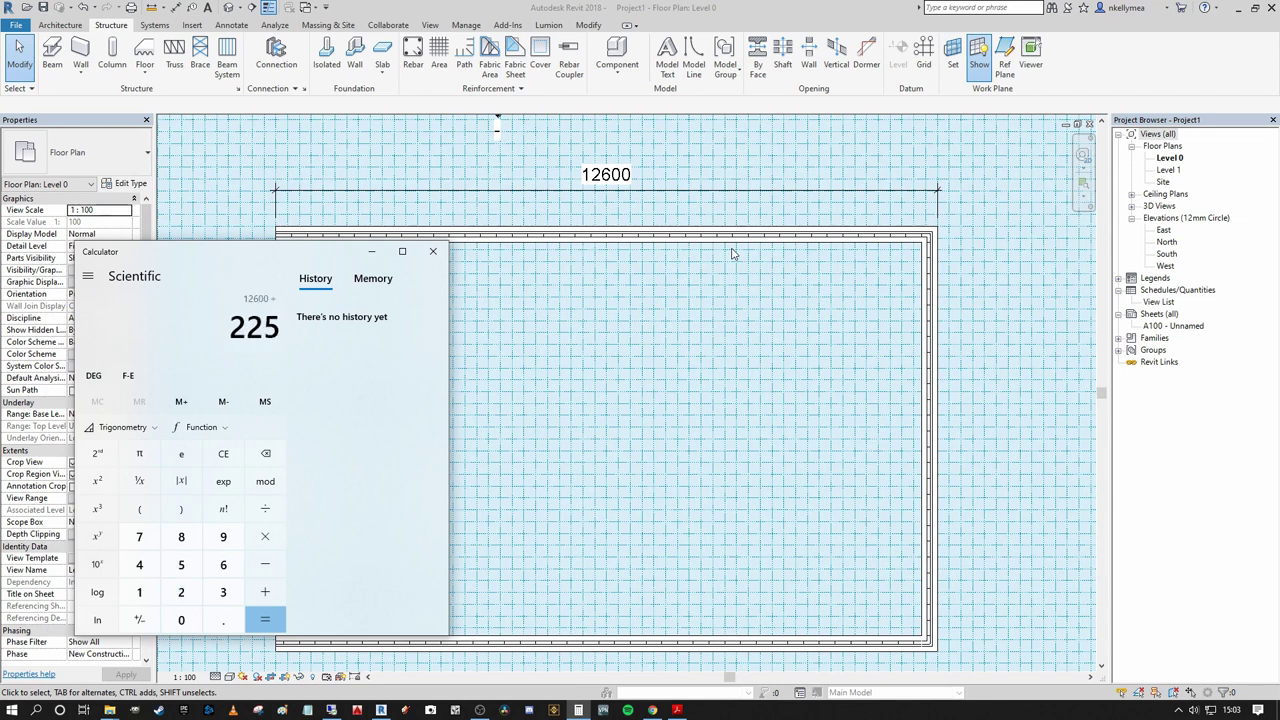
{"action": "key", "text": "Return"}
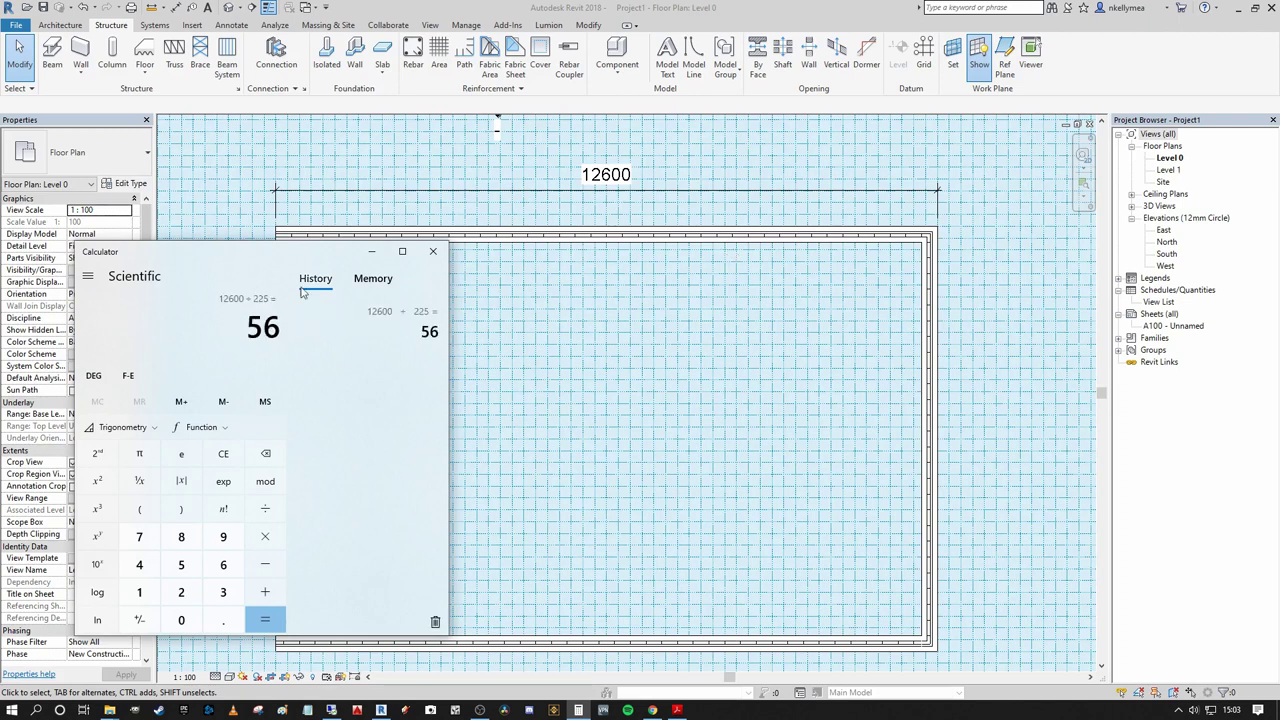
{"action": "left_click_drag", "start_coordinate": [228, 253], "coordinate": [174, 239]}
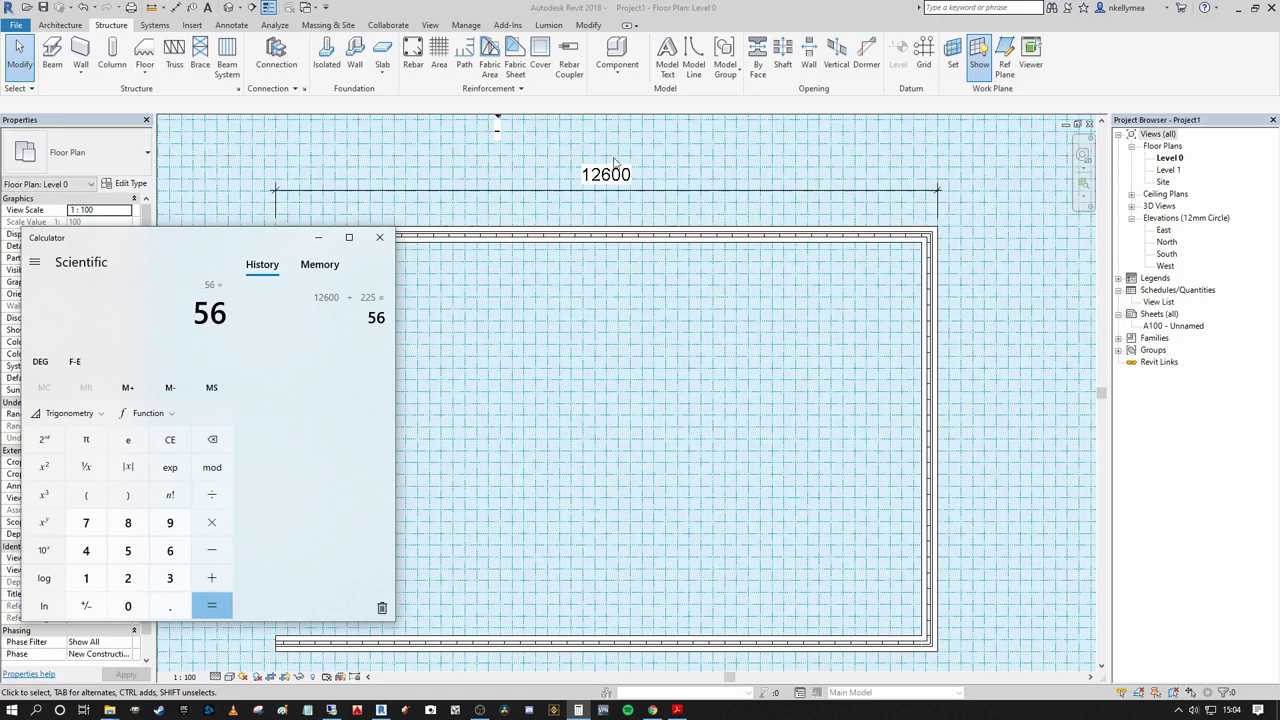
- Divide the quotient by 2 to get the number of full blocks, and close Calculator to return to Revit
{"action": "type", "text": "/2"}
{"action": "key", "text": "Return"}
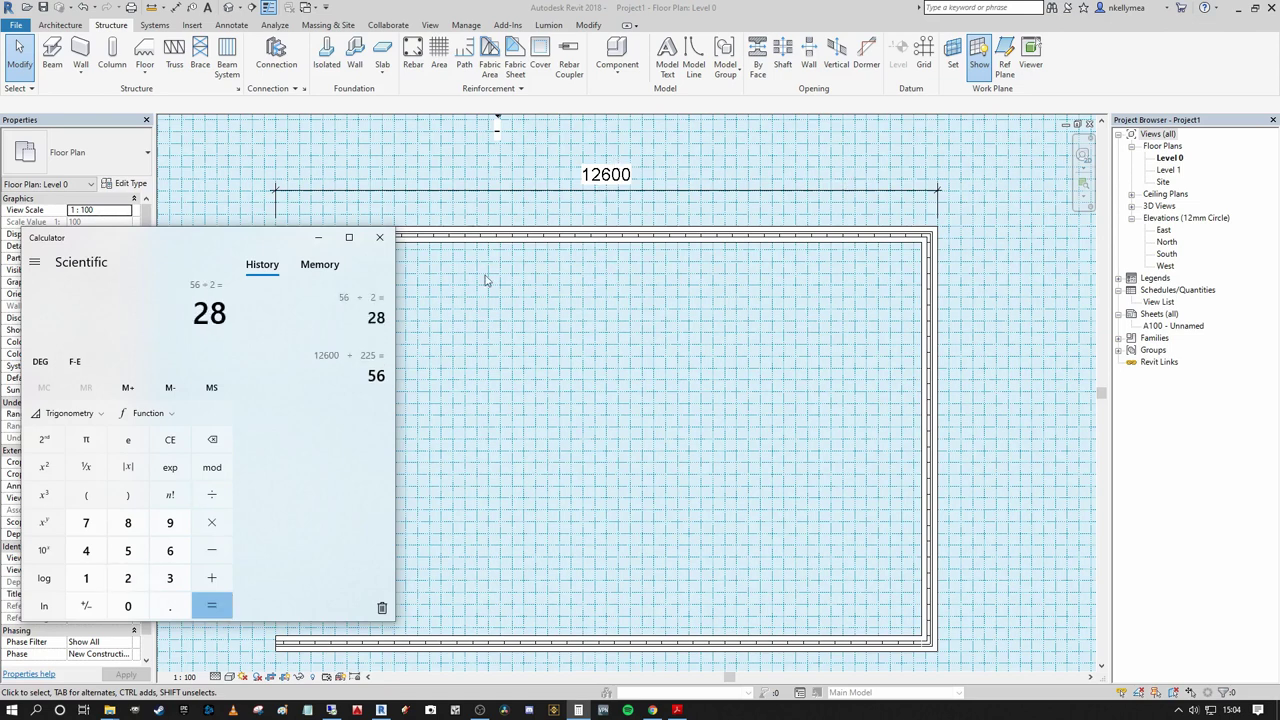
{"action": "left_click_drag", "start_coordinate": [227, 243], "coordinate": [628, 269]}
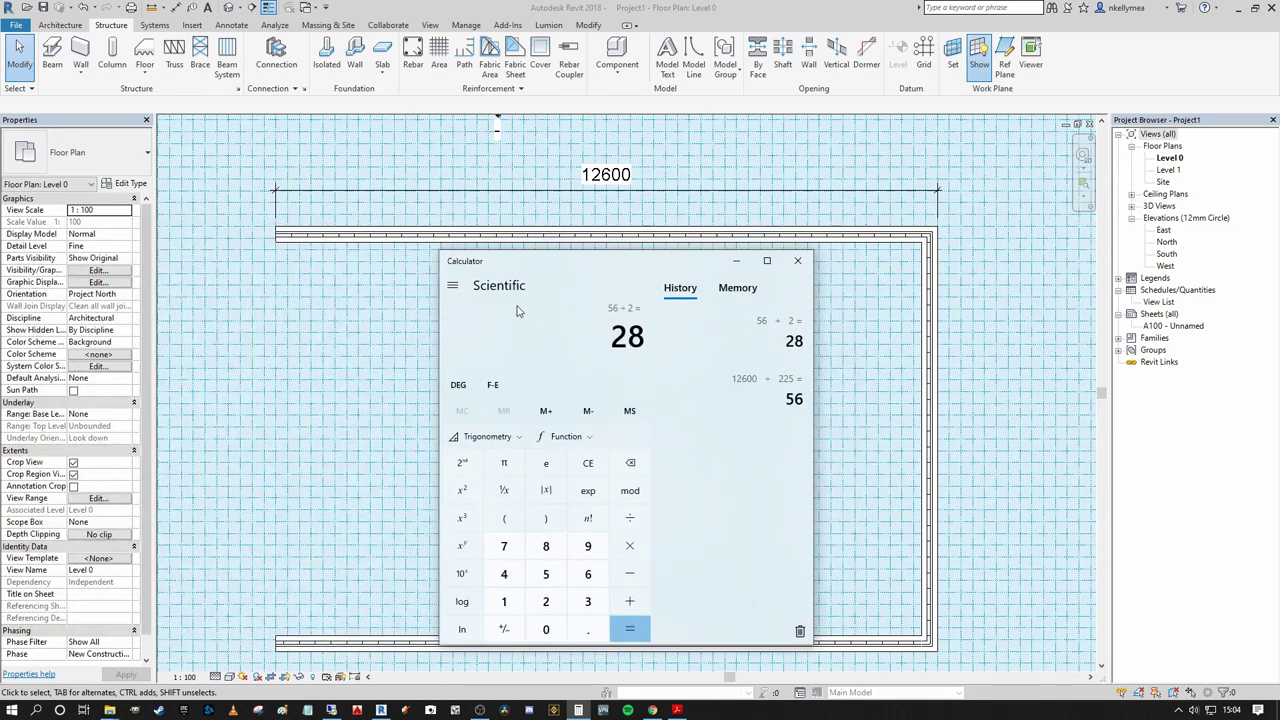
{"action": "left_click", "coordinate": [799, 261]}
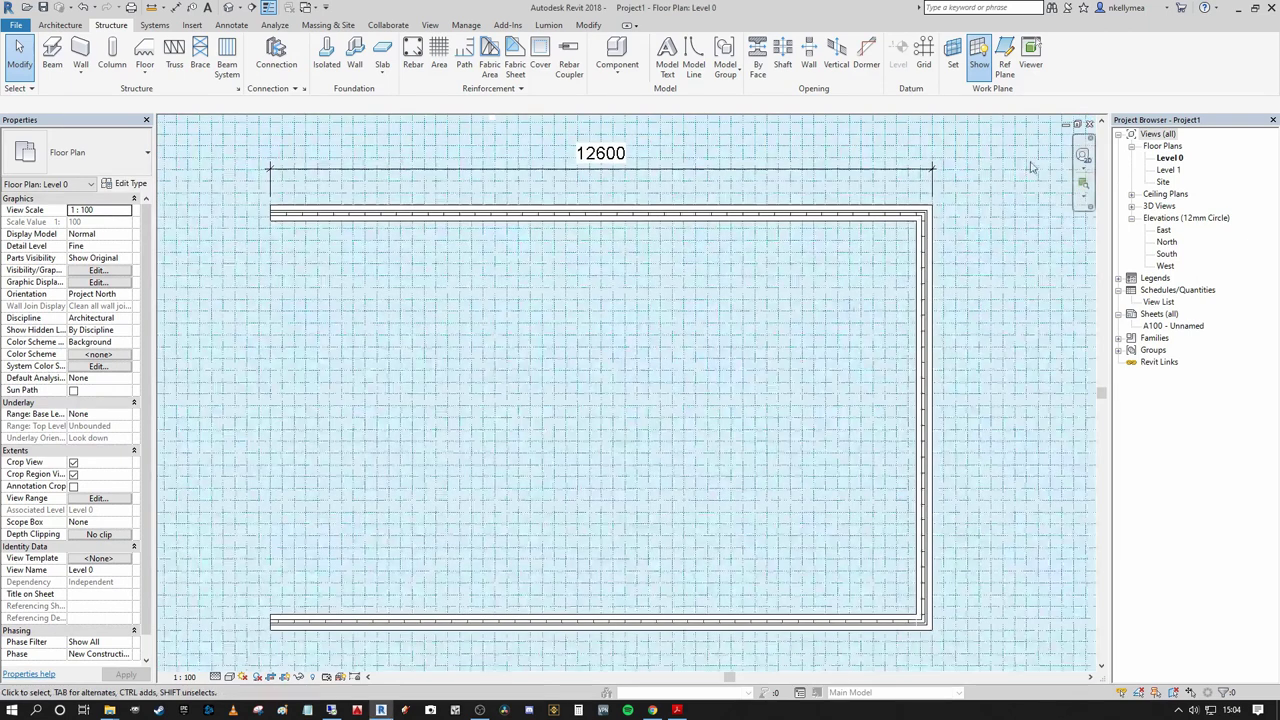
- Examine how the north and east walls and their shared corner line up with the work plane grid
{"action": "scroll", "coordinate": [943, 251], "scroll_direction": "up", "scroll_amount": 5}
{"action": "scroll", "coordinate": [914, 331], "scroll_direction": "down", "scroll_amount": 5}
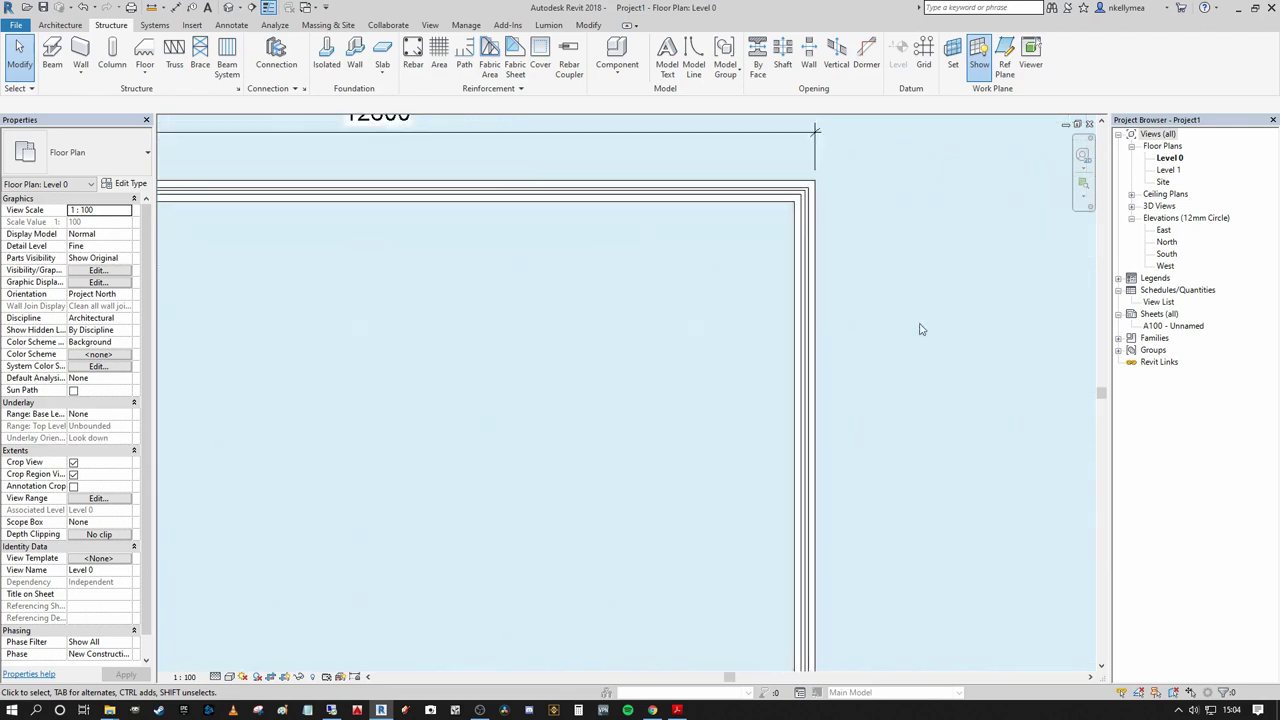
{"action": "middle_click_drag", "start_coordinate": [712, 190], "coordinate": [885, 158]}
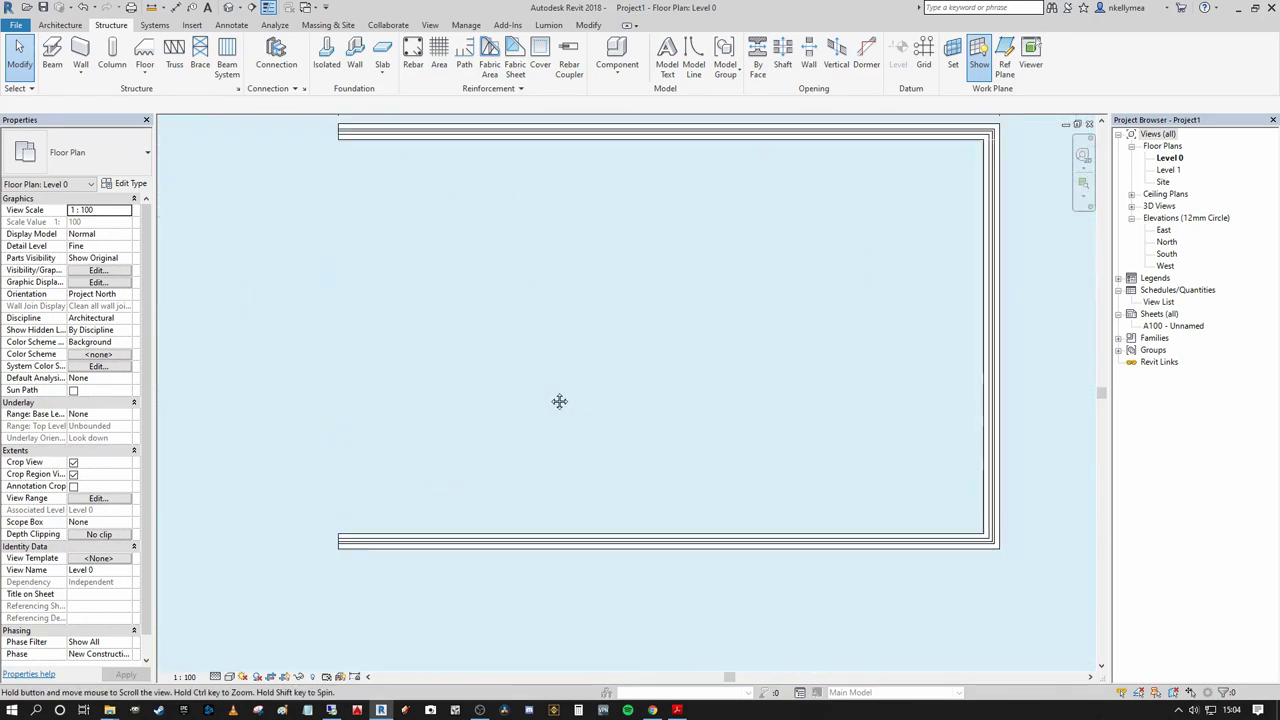
{"action": "middle_click_drag", "start_coordinate": [560, 400], "coordinate": [521, 408]}
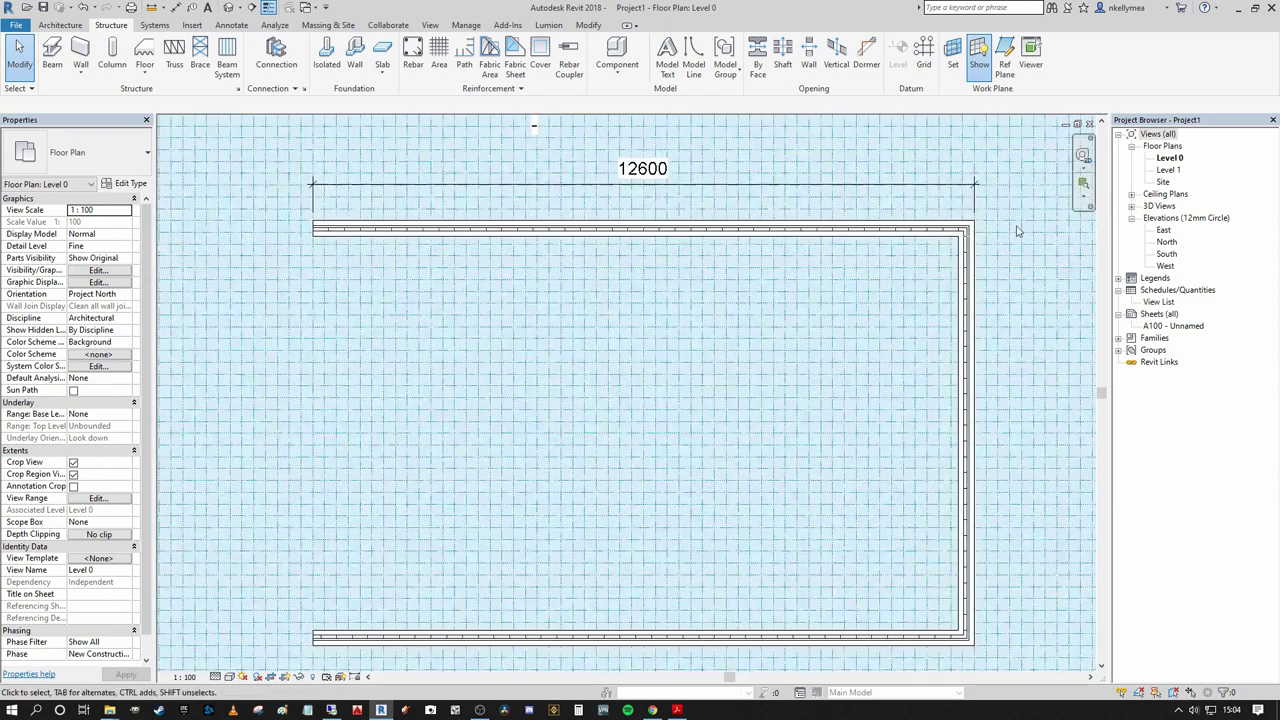
{"action": "scroll", "coordinate": [1000, 272], "scroll_direction": "up", "scroll_amount": 3}
{"action": "scroll", "coordinate": [925, 160], "scroll_direction": "up", "scroll_amount": 2}
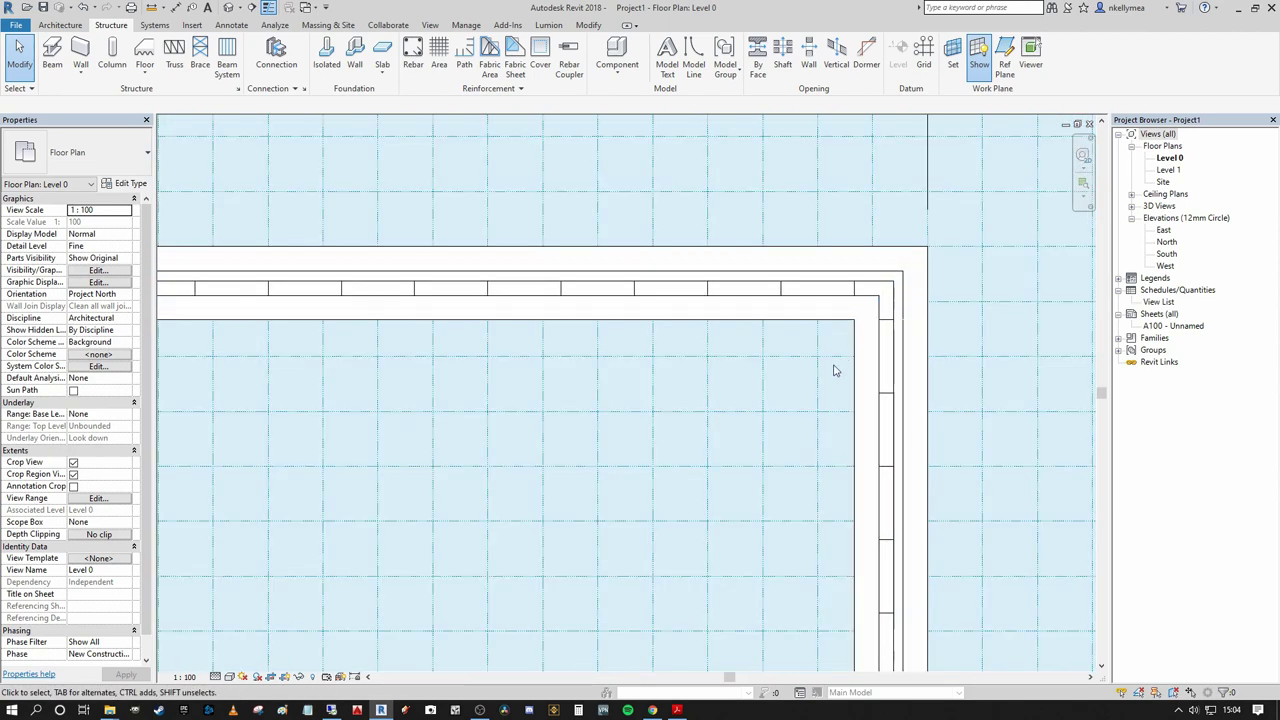
{"action": "scroll", "coordinate": [900, 320], "scroll_direction": "down", "scroll_amount": 1}
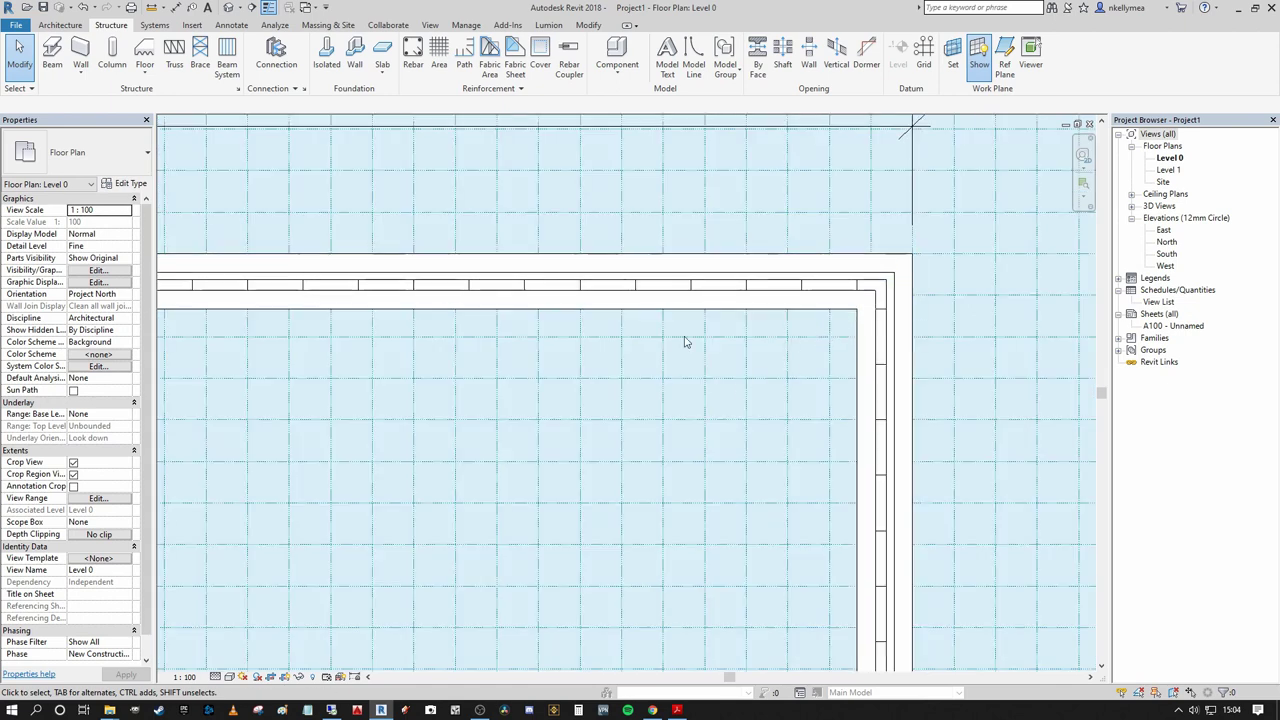
{"action": "scroll", "coordinate": [715, 330], "scroll_direction": "down", "scroll_amount": 5}
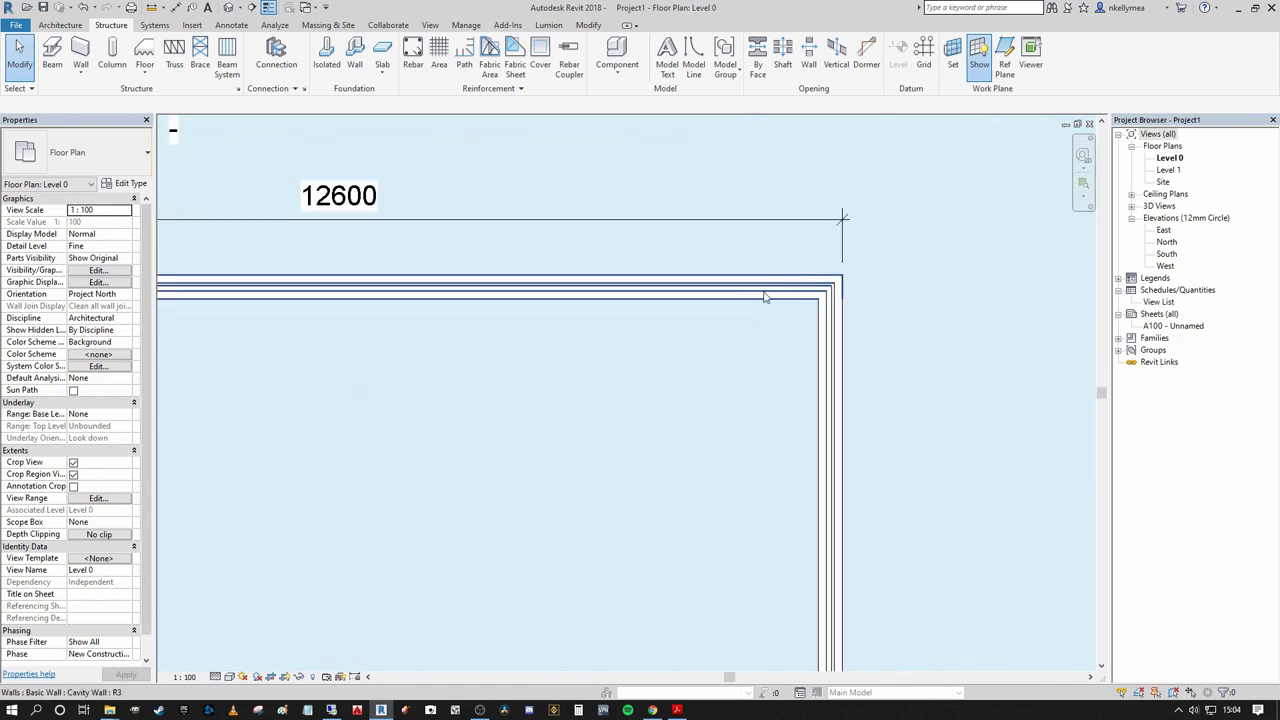
{"action": "scroll", "coordinate": [667, 300], "scroll_direction": "down", "scroll_amount": 2}
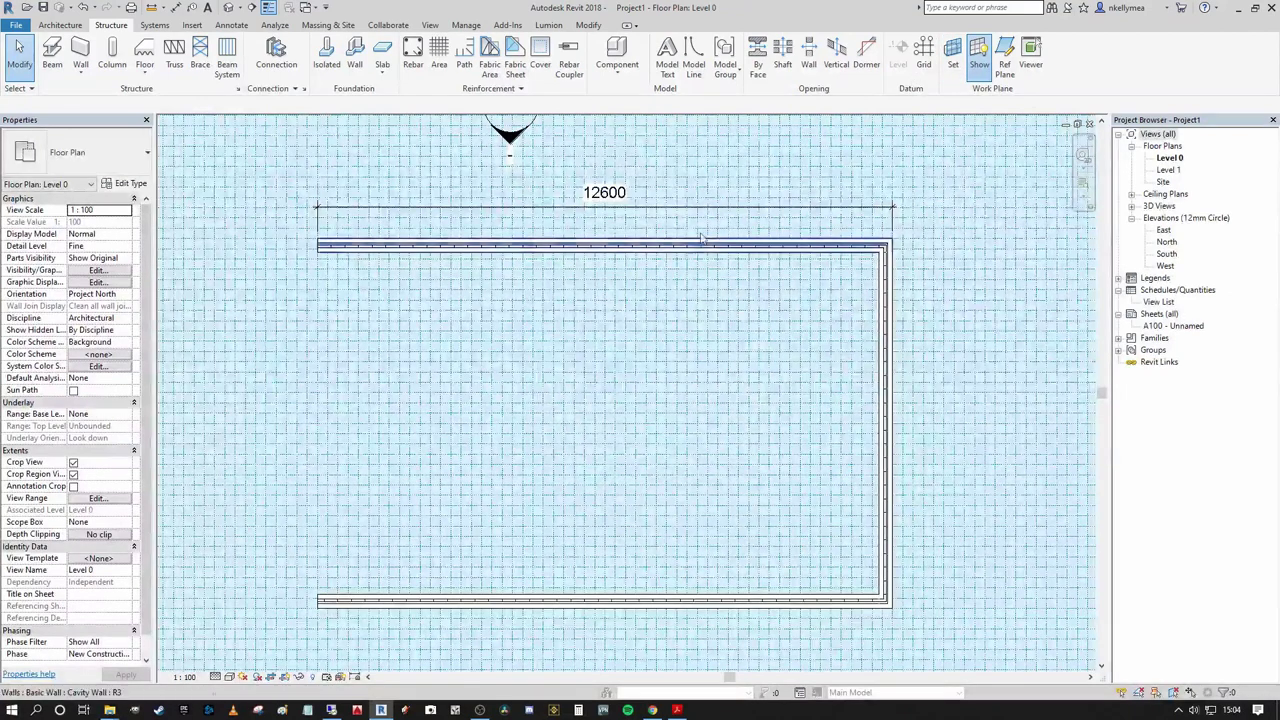
{"action": "scroll", "coordinate": [410, 331], "scroll_direction": "up", "scroll_amount": 4}
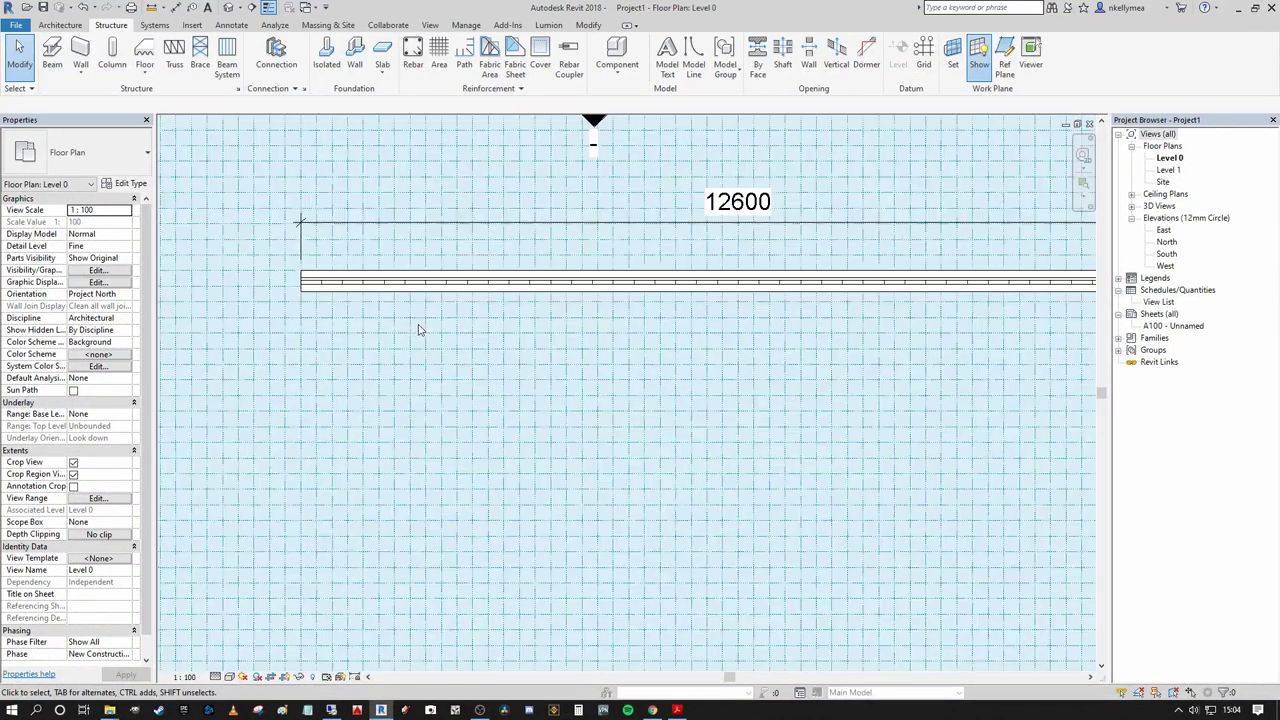
{"action": "scroll", "coordinate": [600, 241], "scroll_direction": "down", "scroll_amount": 3}
{"action": "scroll", "coordinate": [838, 277], "scroll_direction": "up", "scroll_amount": 2}
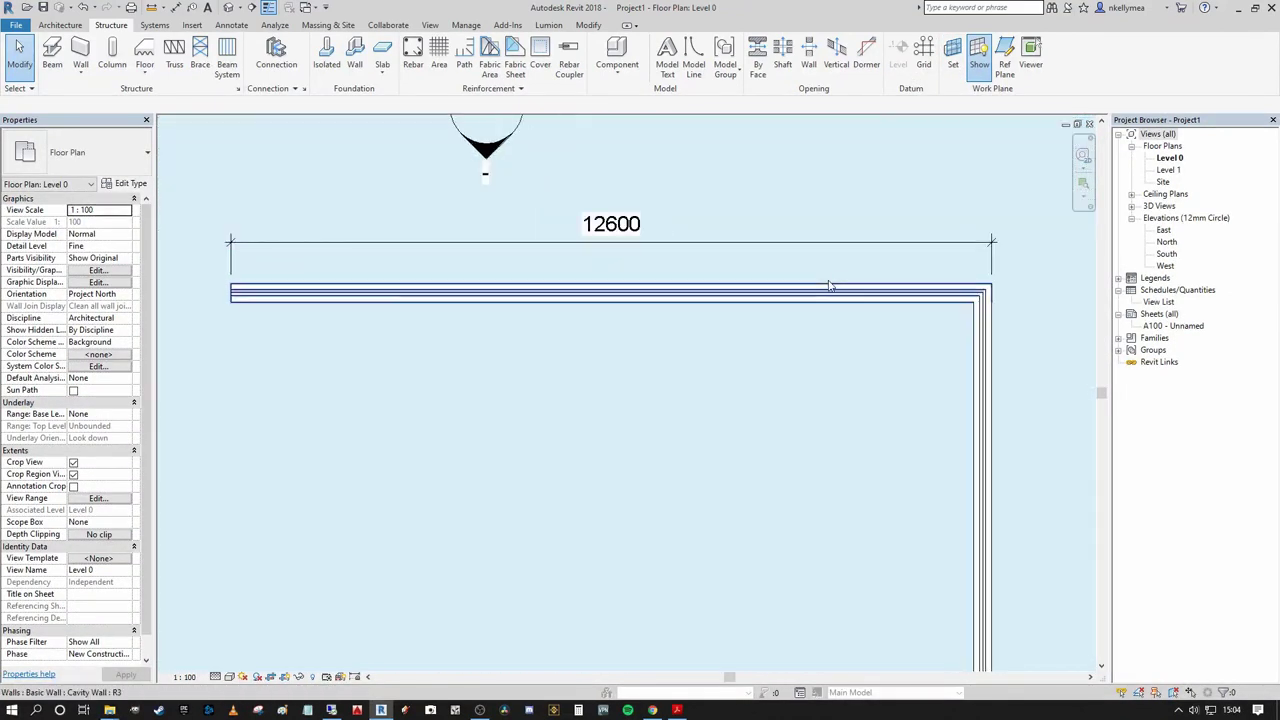
{"action": "scroll", "coordinate": [848, 265], "scroll_direction": "down", "scroll_amount": 1}
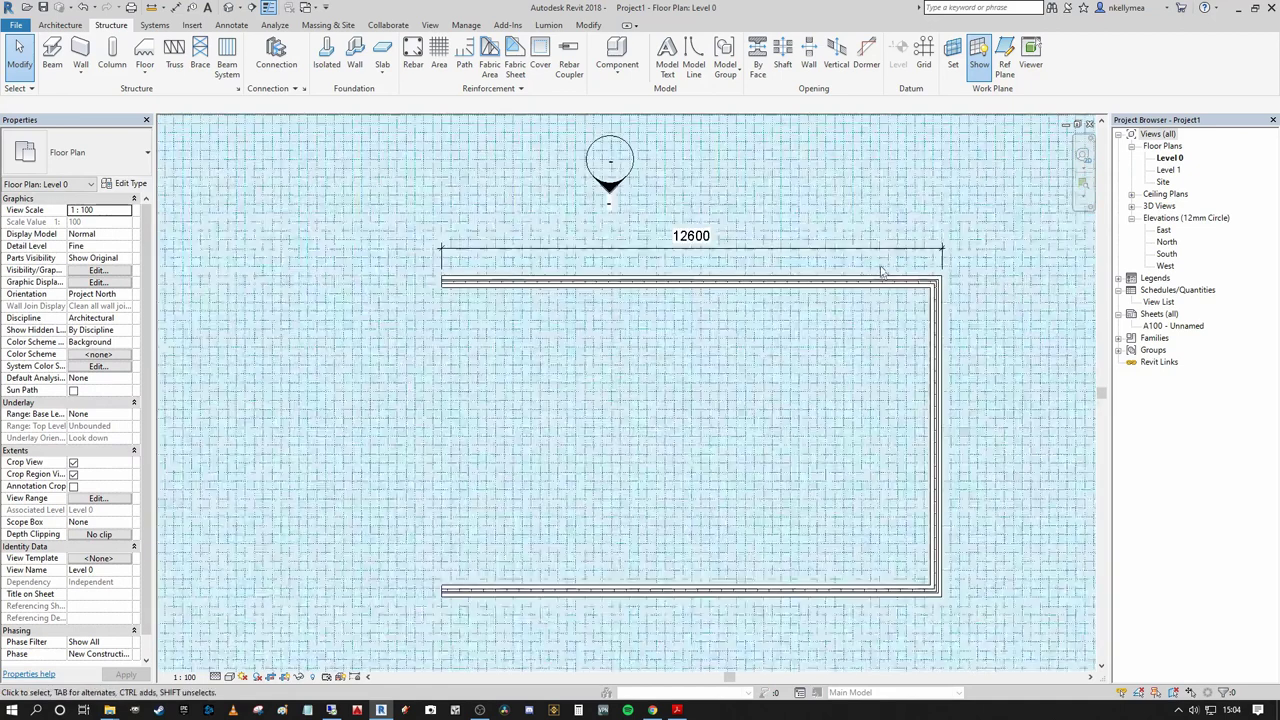
- Rotate the work plane grid 45° clockwise about its centre
{"action": "scroll", "coordinate": [862, 245], "scroll_direction": "down", "scroll_amount": 2}
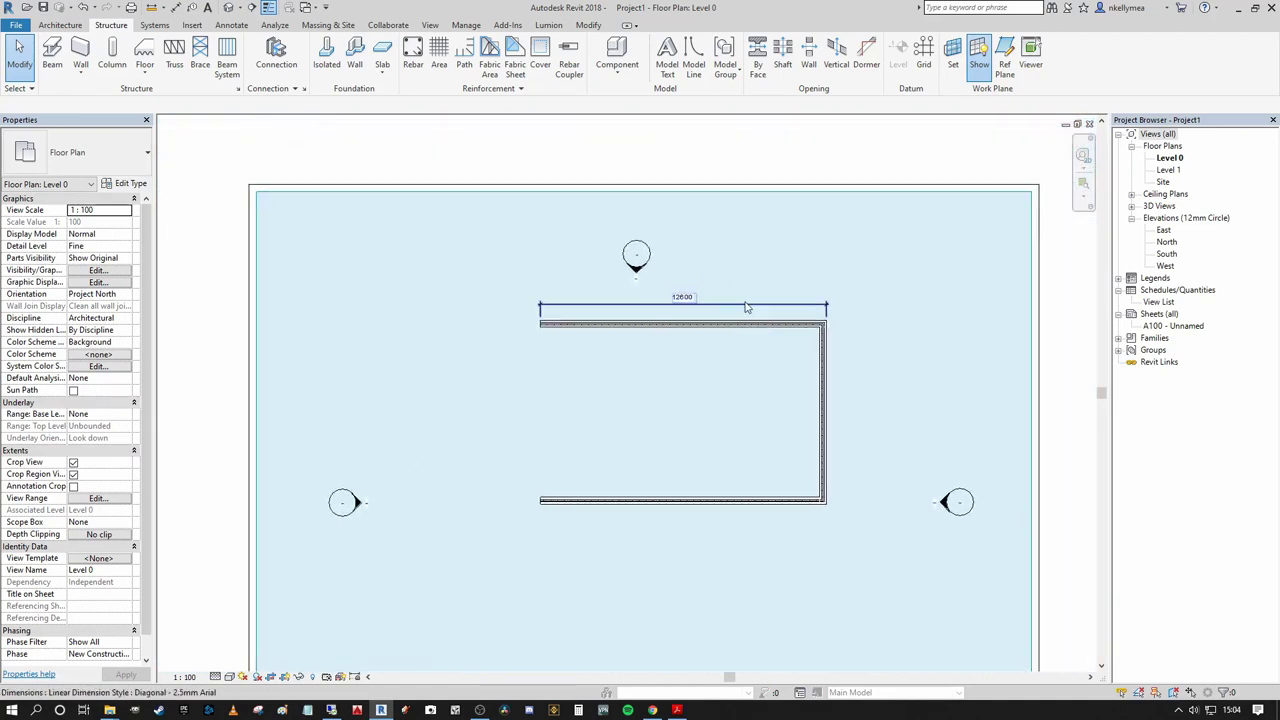
{"action": "scroll", "coordinate": [648, 311], "scroll_direction": "up", "scroll_amount": 1}
{"action": "scroll", "coordinate": [648, 311], "scroll_direction": "down", "scroll_amount": 2}
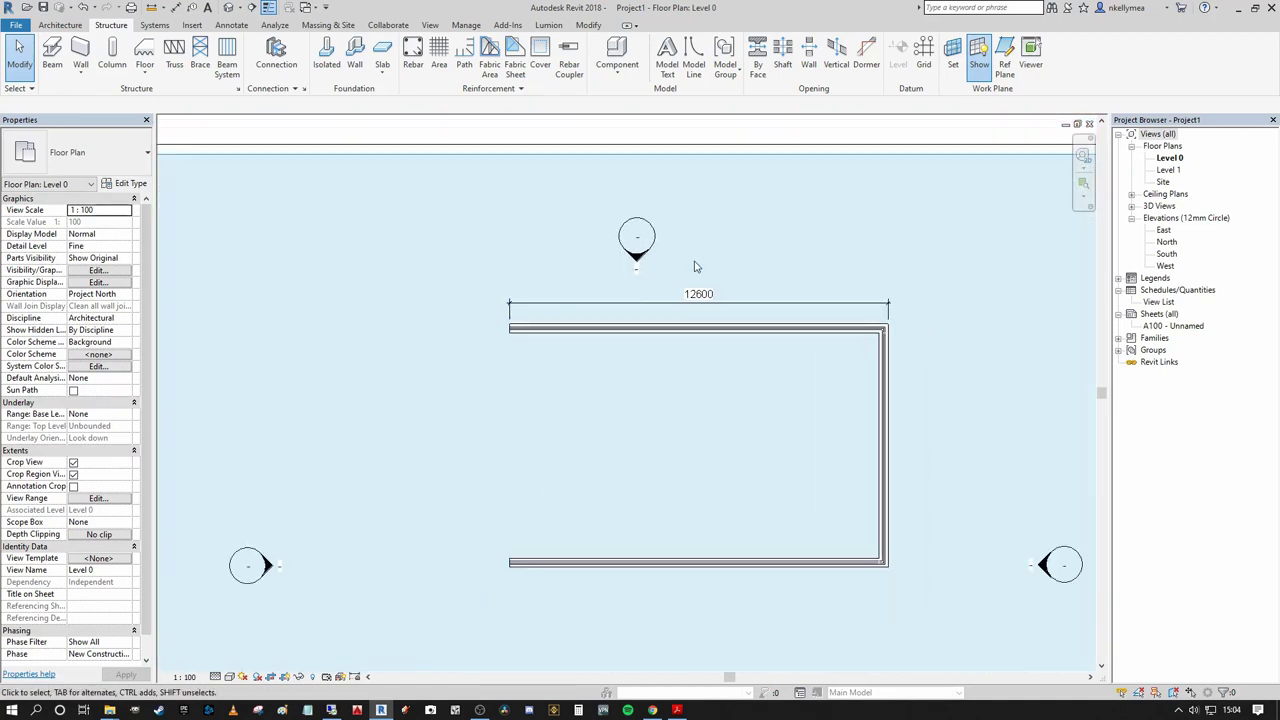
{"action": "left_click", "coordinate": [701, 158]}
{"action": "scroll", "coordinate": [635, 212], "scroll_direction": "down", "scroll_amount": 1}
{"action": "scroll", "coordinate": [640, 217], "scroll_direction": "up", "scroll_amount": 1}
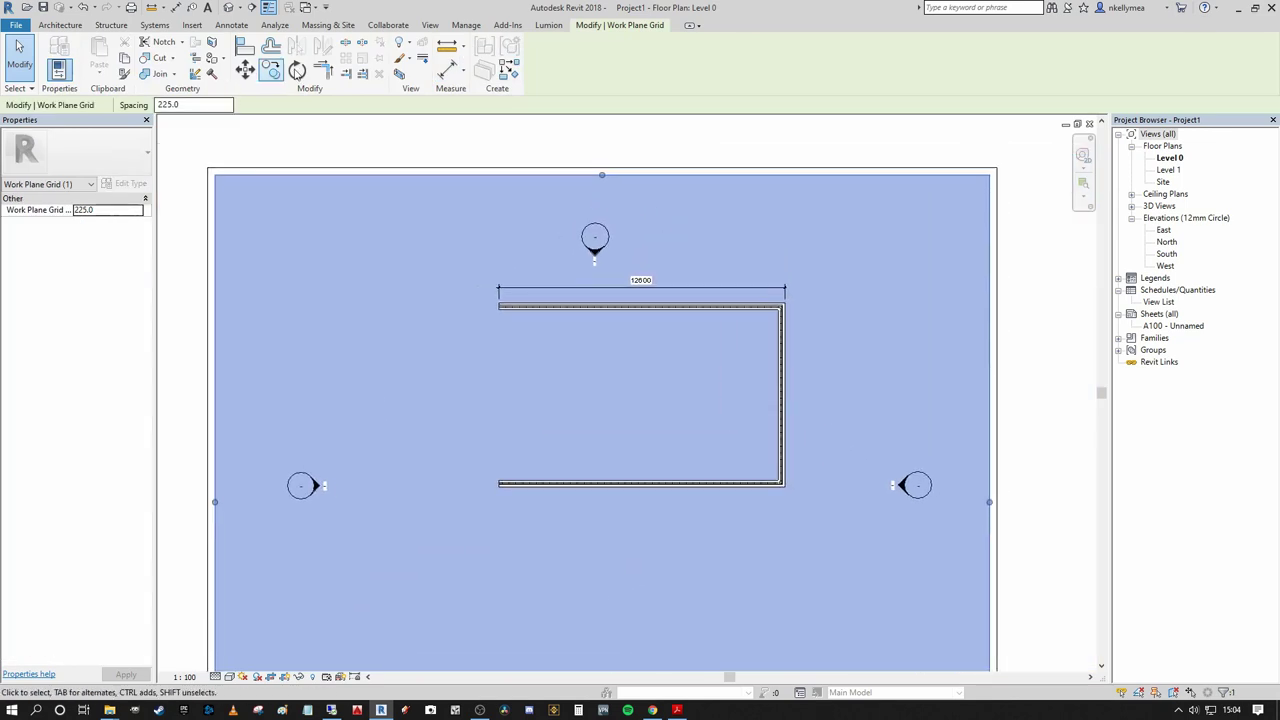
{"action": "left_click", "coordinate": [297, 69]}
{"action": "middle_click_drag", "start_coordinate": [366, 131], "coordinate": [229, 326]}
{"action": "left_click", "coordinate": [229, 326]}
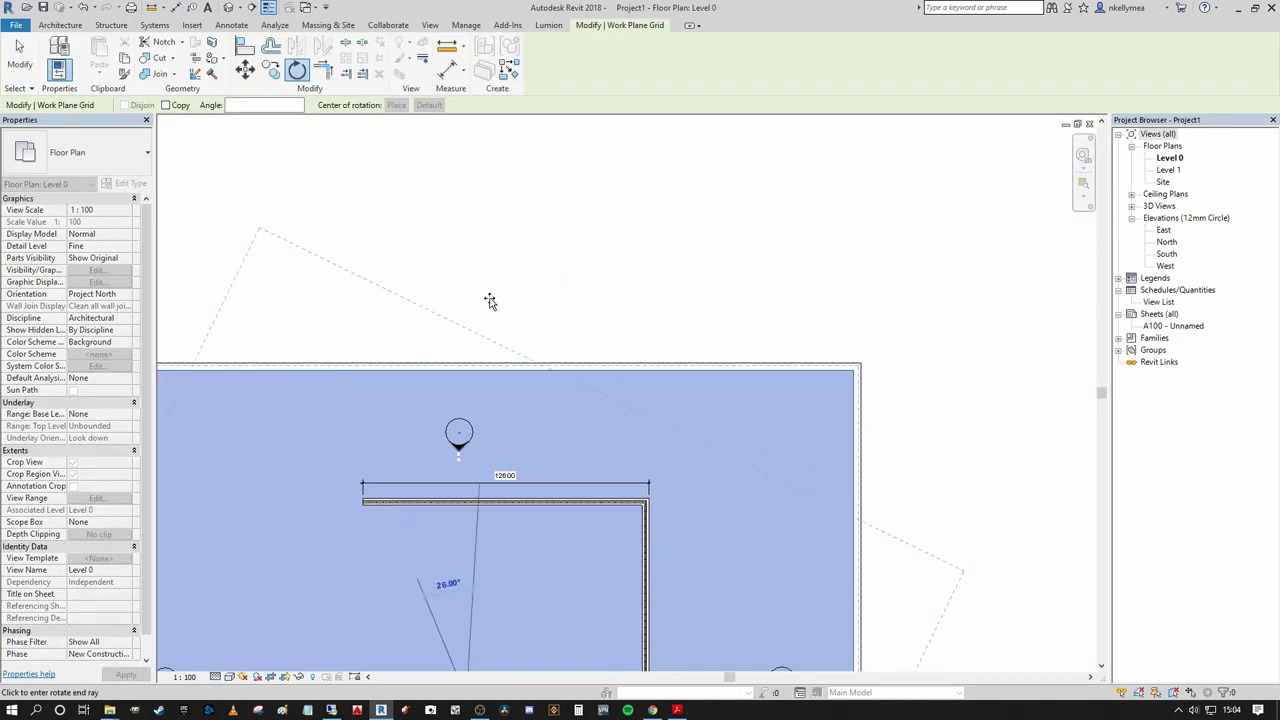
{"action": "left_click", "coordinate": [551, 285]}
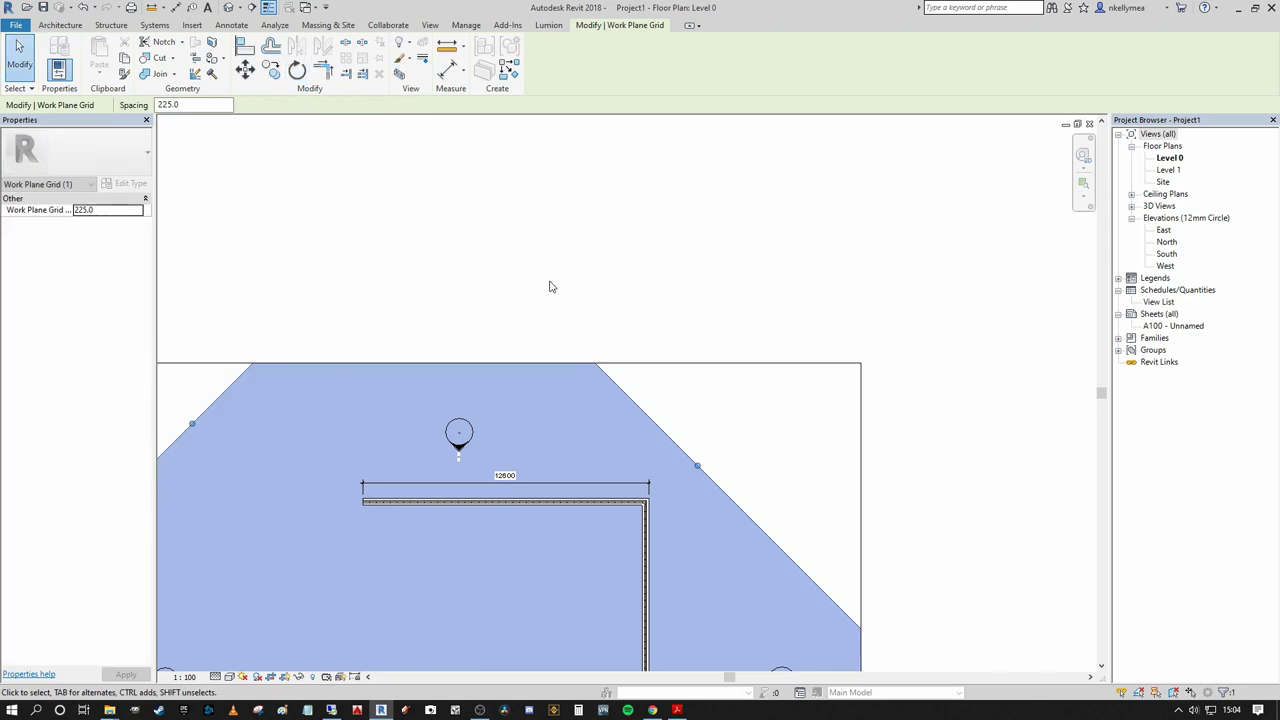
{"action": "key", "text": "Escape"}
- Move the rotated work plane grid from a nearby grid intersection onto the outer corner at the north wall's west end
{"action": "scroll", "coordinate": [564, 285], "scroll_direction": "down", "scroll_amount": 2}
{"action": "scroll", "coordinate": [568, 258], "scroll_direction": "up", "scroll_amount": 6}
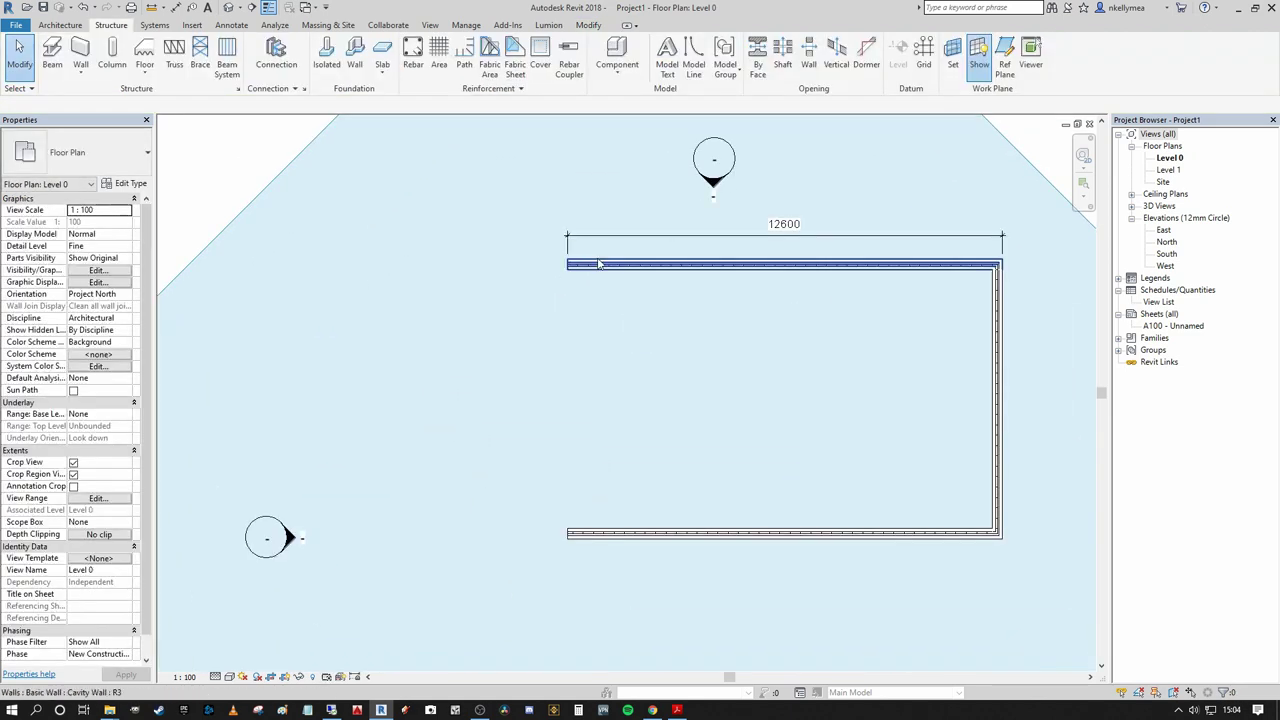
{"action": "scroll", "coordinate": [557, 257], "scroll_direction": "down", "scroll_amount": 3}
{"action": "scroll", "coordinate": [408, 243], "scroll_direction": "up", "scroll_amount": 2}
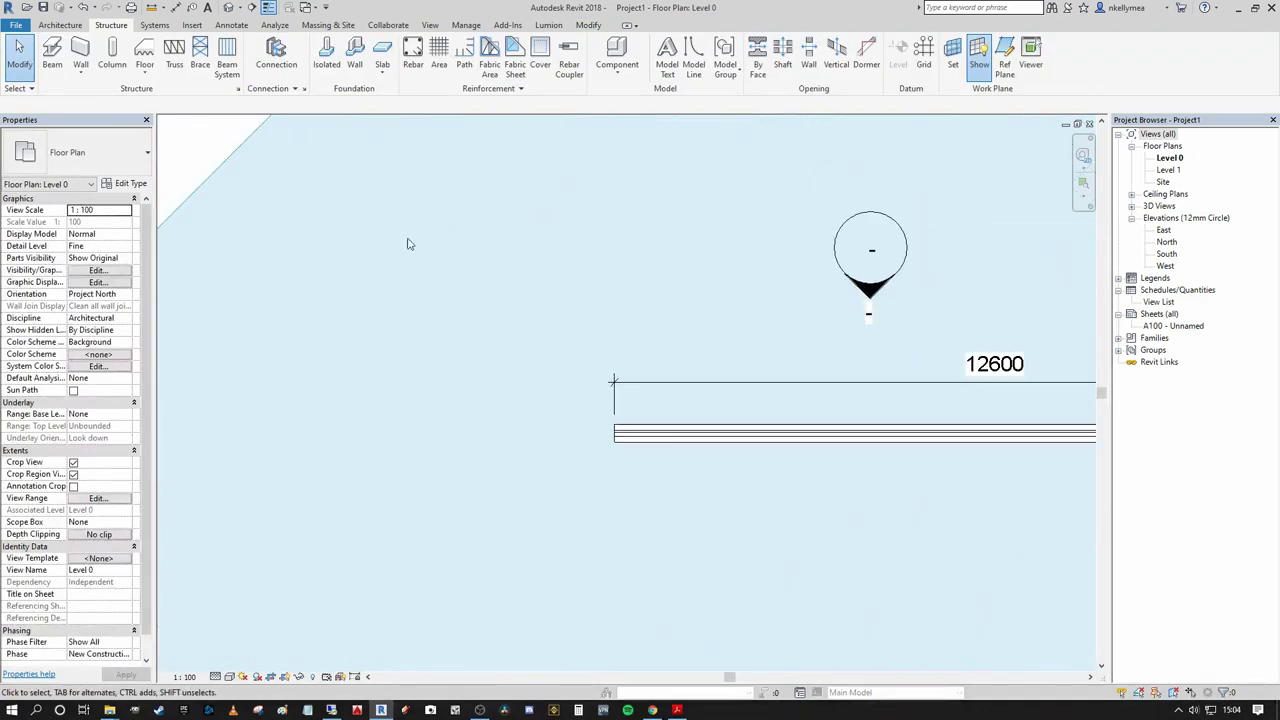
{"action": "left_click", "coordinate": [248, 155]}
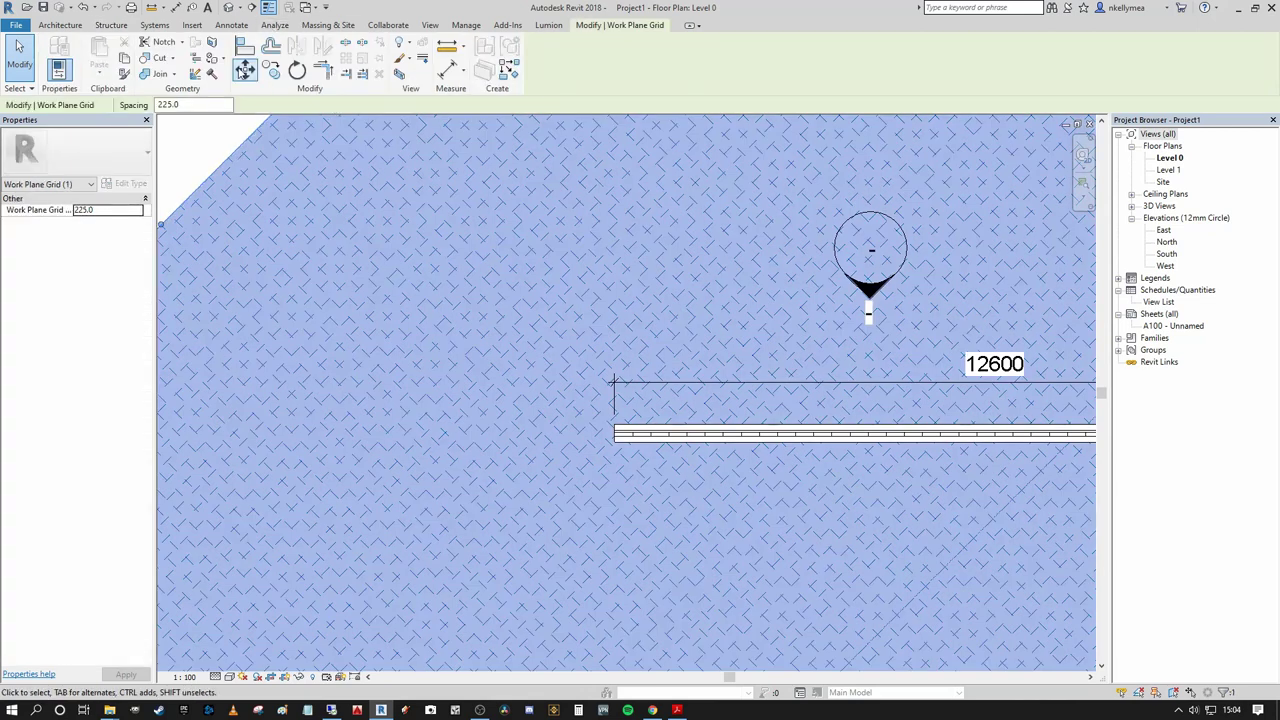
{"action": "left_click", "coordinate": [245, 70]}
{"action": "scroll", "coordinate": [557, 380], "scroll_direction": "up", "scroll_amount": 4}
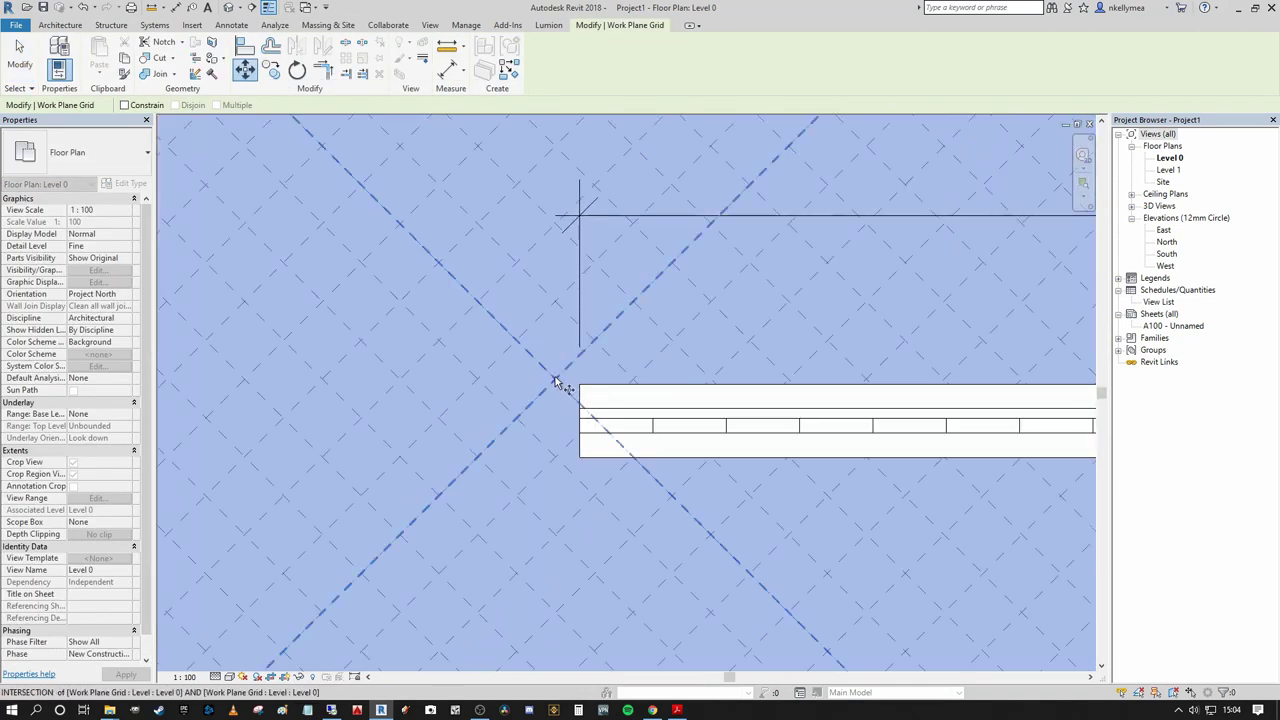
{"action": "left_click", "coordinate": [554, 382]}
{"action": "scroll", "coordinate": [588, 385], "scroll_direction": "up", "scroll_amount": 3}
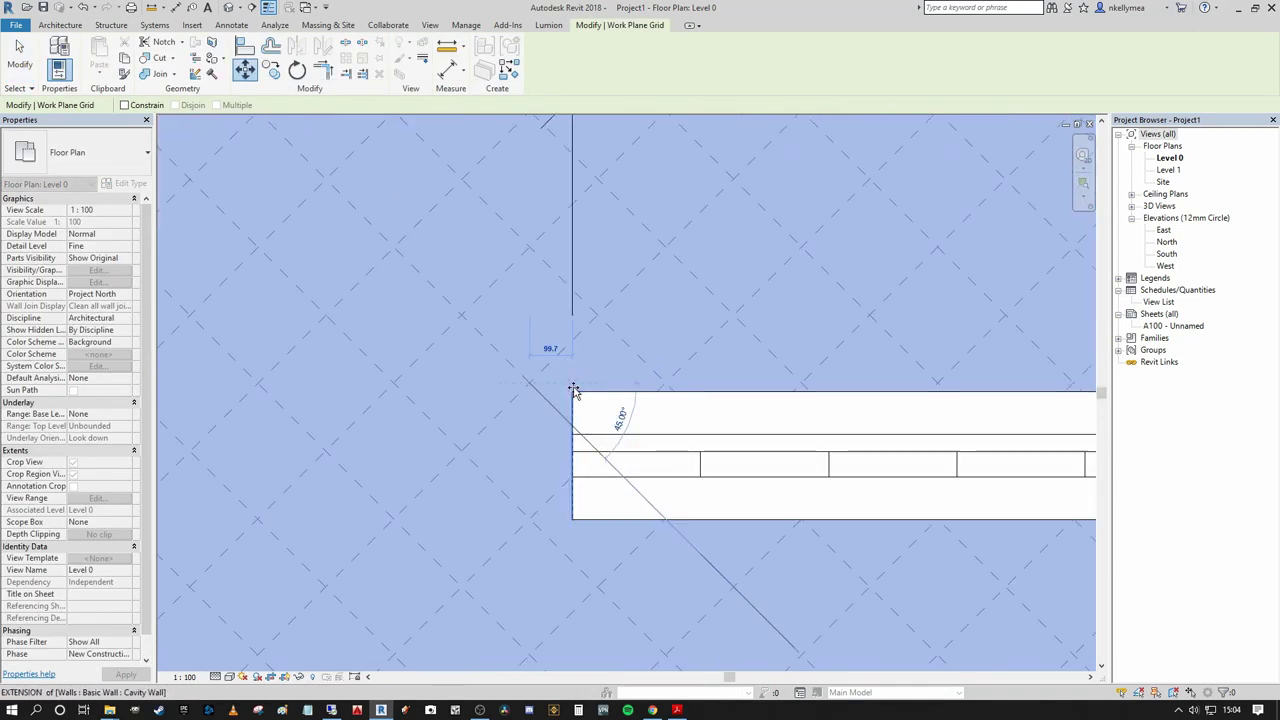
{"action": "left_click", "coordinate": [572, 393]}
{"action": "scroll", "coordinate": [580, 365], "scroll_direction": "down", "scroll_amount": 4}
{"action": "key", "text": "Escape"}
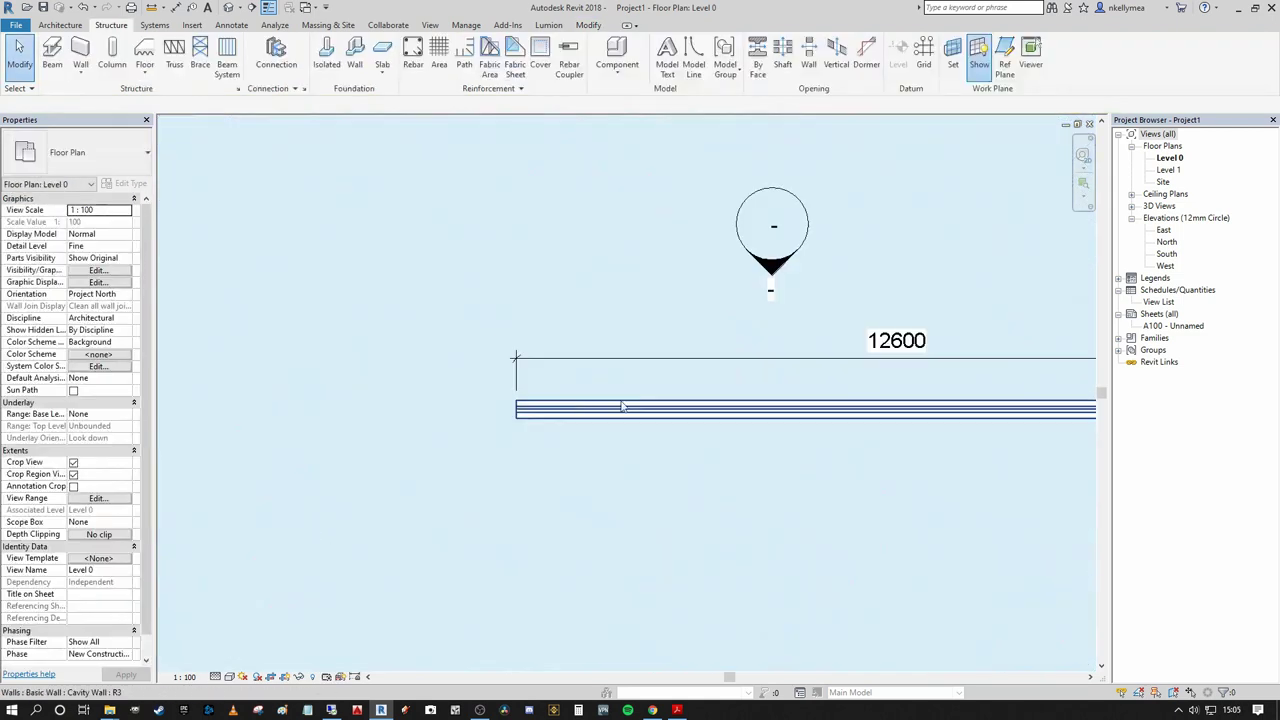
- Draw a diagonal Cavity Wall about 2700 mm long along the grid, northwest from the north wall's west outer corner, with its orientation flipped
{"action": "key", "text": "a"}
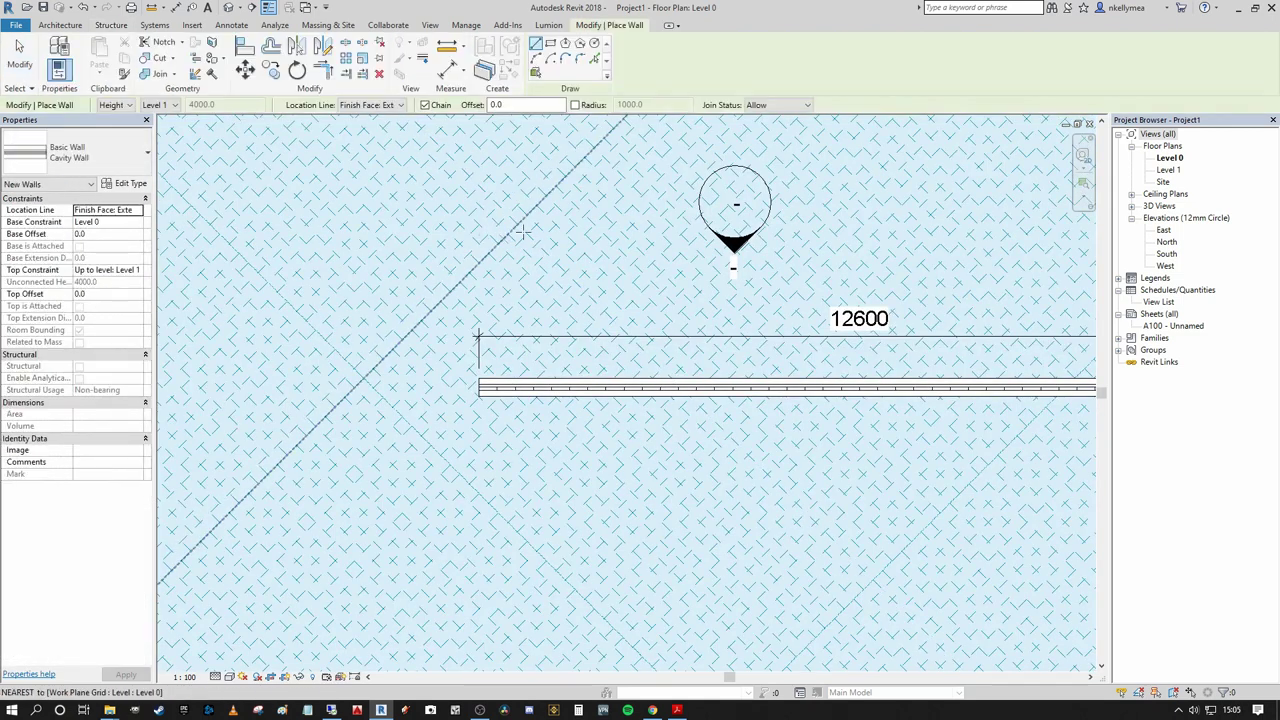
{"action": "middle_click_drag", "start_coordinate": [476, 198], "coordinate": [634, 168]}
{"action": "scroll", "coordinate": [590, 330], "scroll_direction": "up", "scroll_amount": 3}
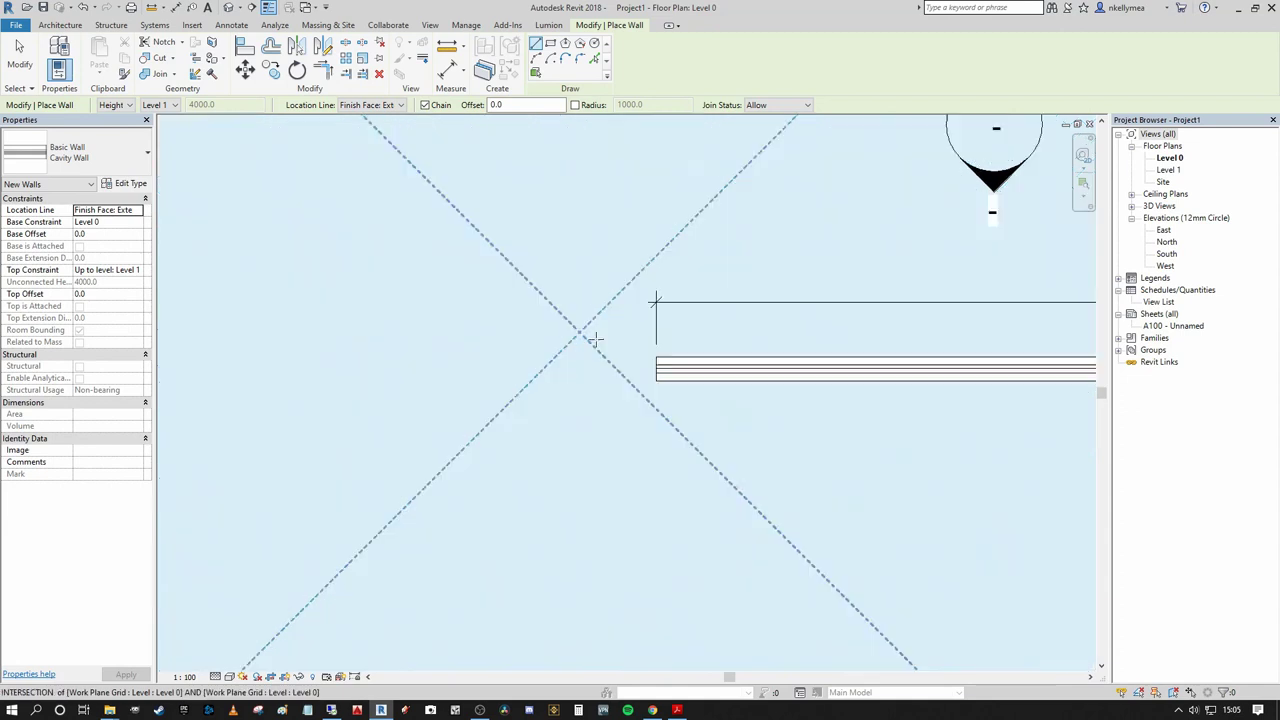
{"action": "left_click", "coordinate": [678, 365]}
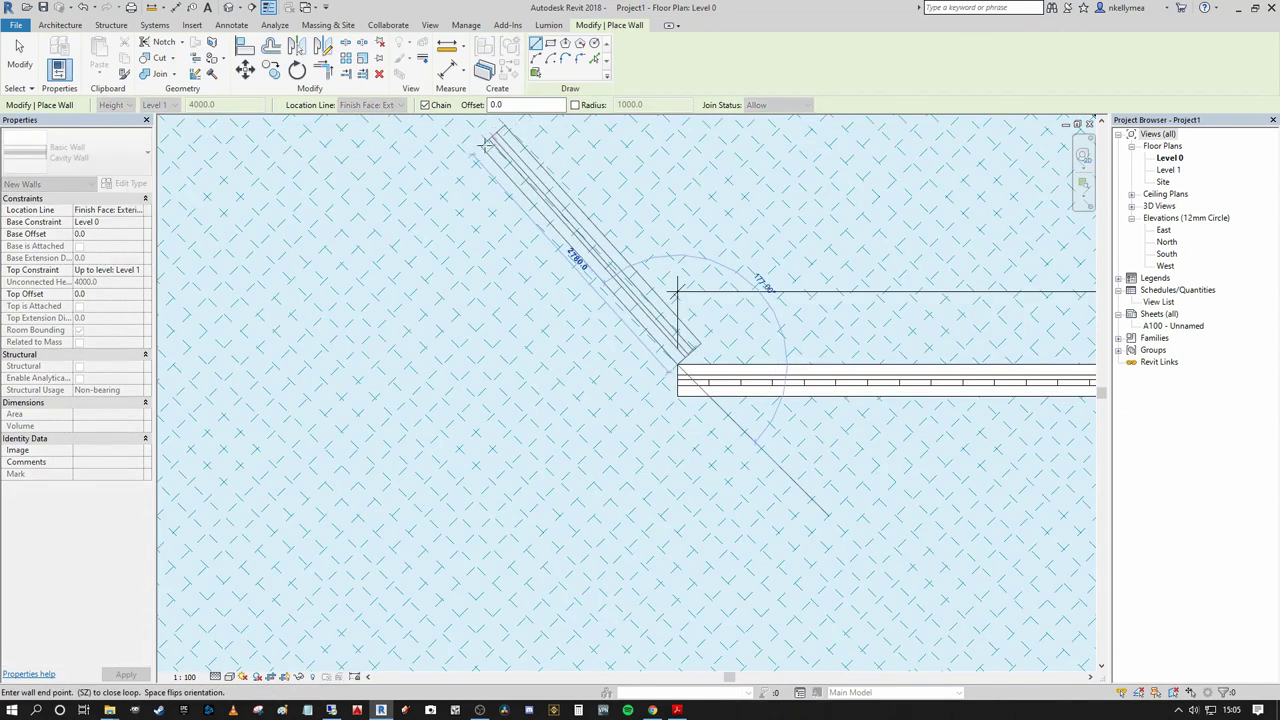
{"action": "key", "text": "space"}
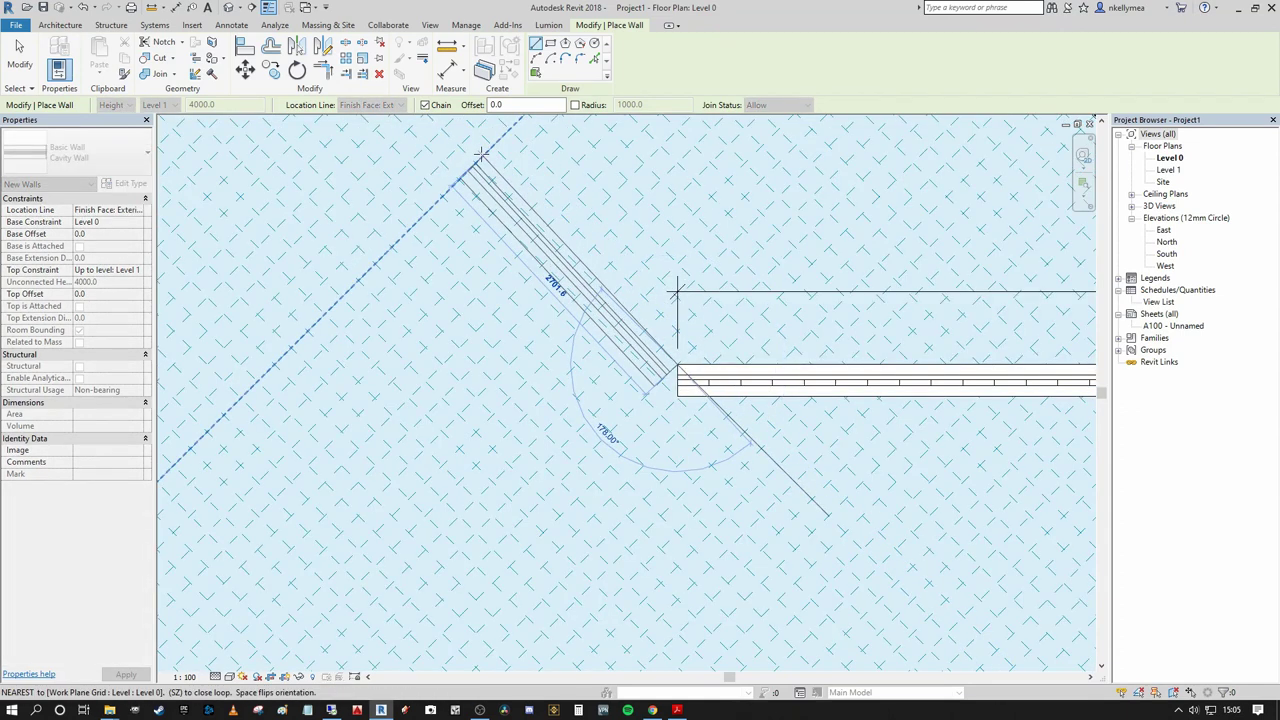
{"action": "left_click", "coordinate": [483, 157]}
{"action": "scroll", "coordinate": [483, 157], "scroll_direction": "down", "scroll_amount": 2}
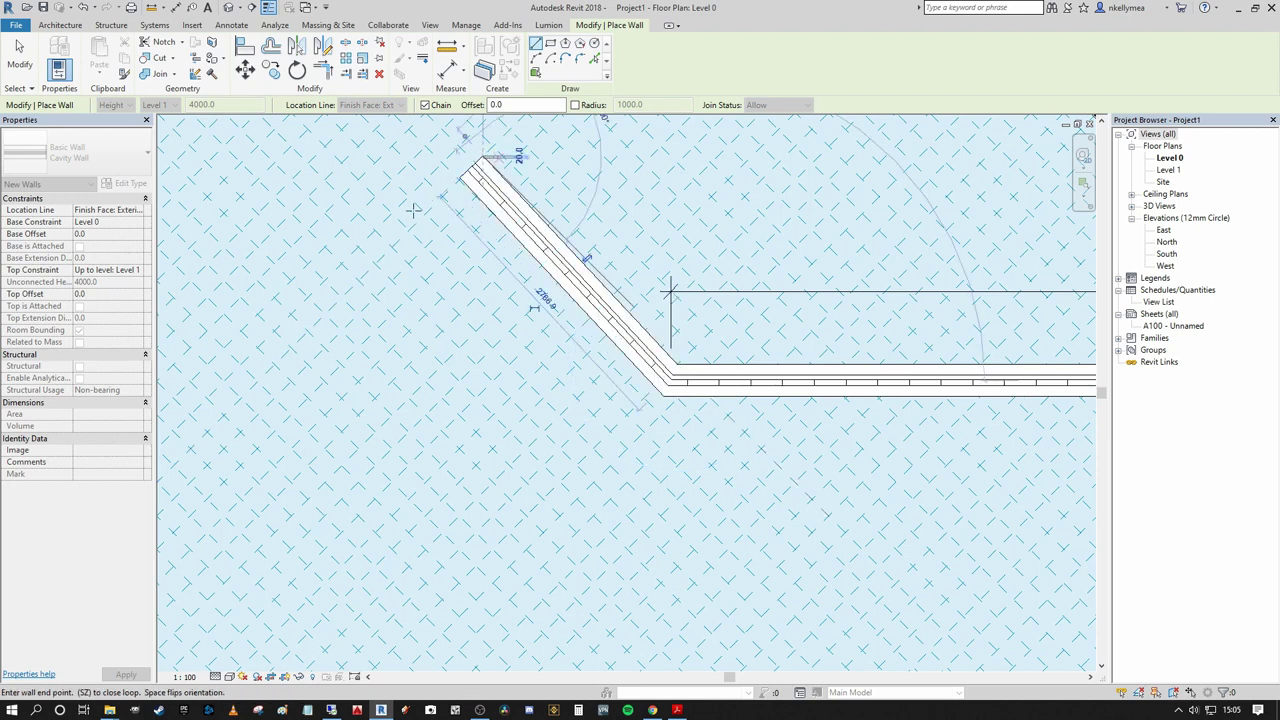
{"action": "middle_click_drag", "start_coordinate": [515, 157], "coordinate": [628, 125]}
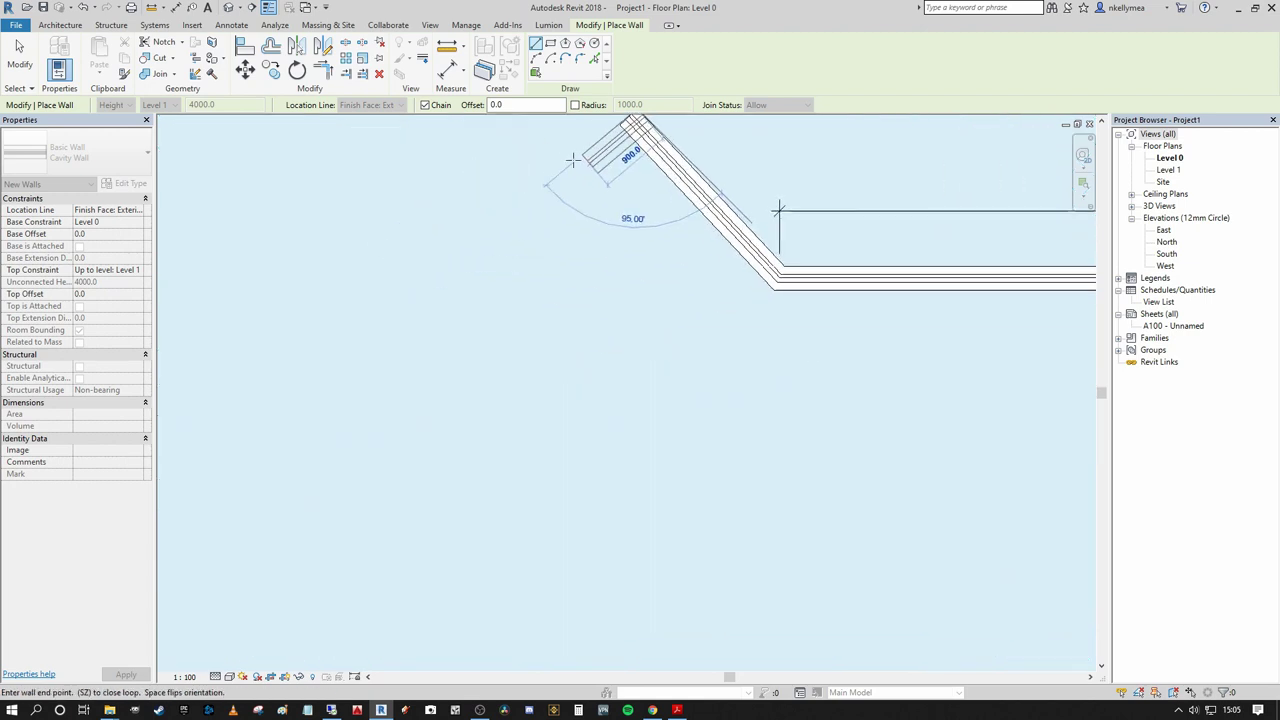
- Draw two Cavity Wall segments along the rotated grid: one southwest from the diagonal wall's apex, and one about 3300 mm southeast from its end
{"action": "left_click", "coordinate": [450, 304]}
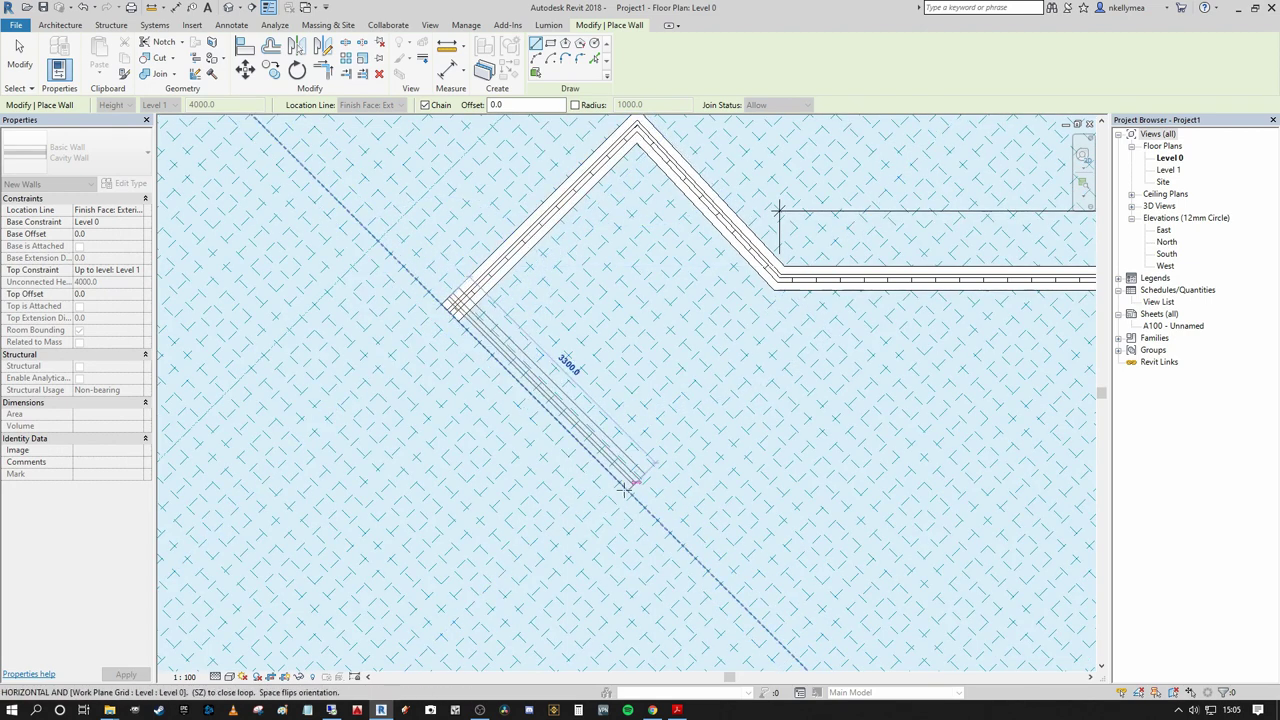
{"action": "left_click", "coordinate": [621, 482]}
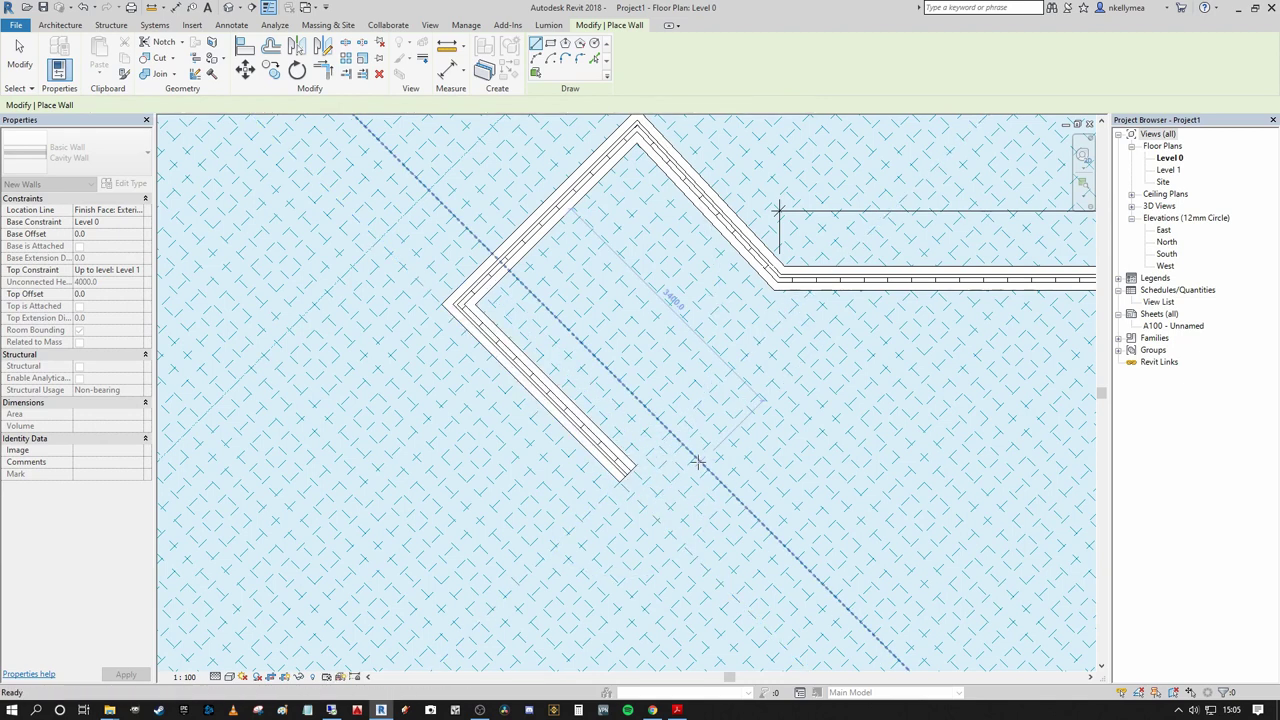
{"action": "key", "text": "Escape"}
{"action": "key", "text": "Escape"}
{"action": "scroll", "coordinate": [640, 400], "scroll_direction": "down", "scroll_amount": 1}
{"action": "middle_click_drag", "start_coordinate": [660, 230], "coordinate": [670, 340]}
{"action": "left_click", "coordinate": [682, 322]}
{"action": "scroll", "coordinate": [709, 297], "scroll_direction": "up", "scroll_amount": 2}
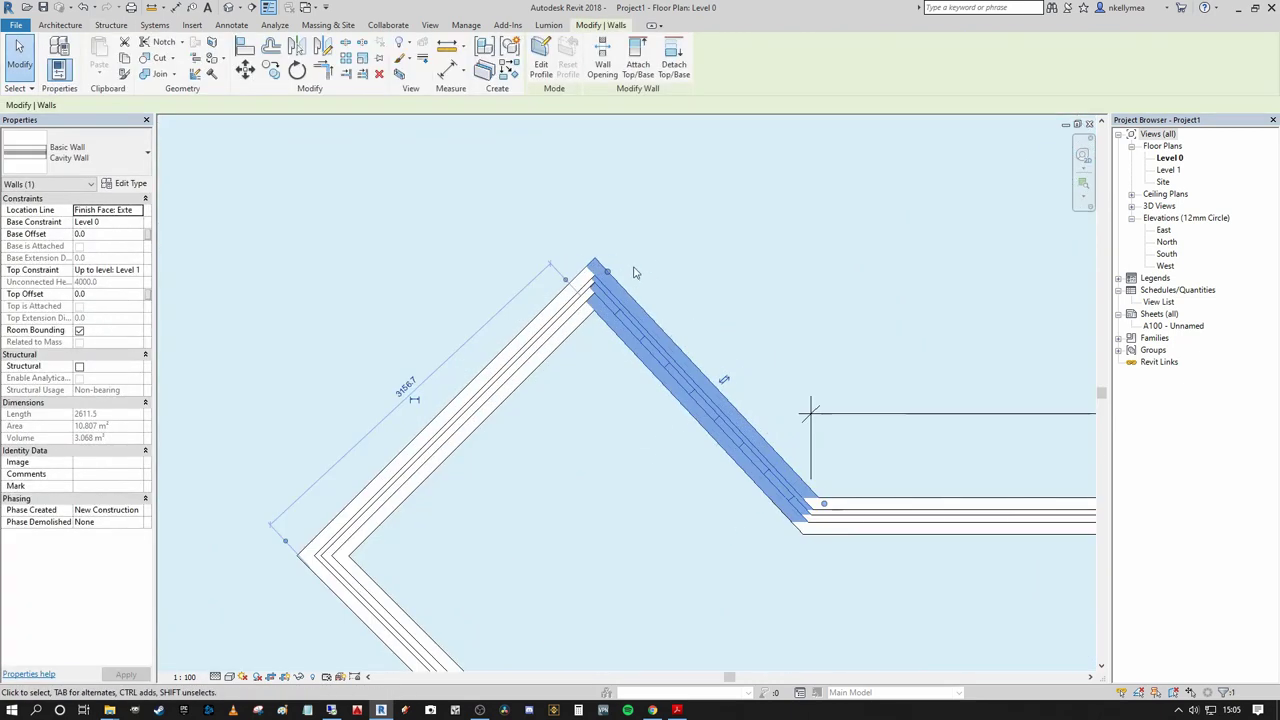
{"action": "key", "text": "ctrl+z"}
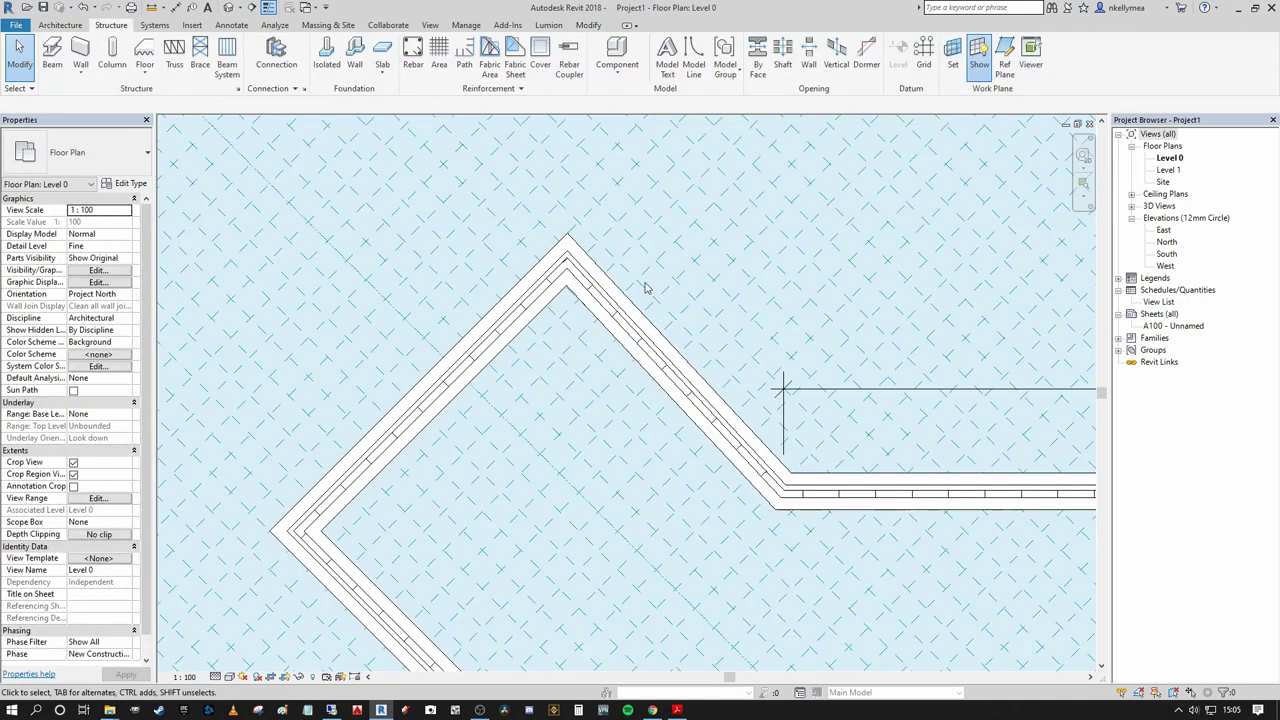
- Move the apex end of the diagonal wall adjoining the north wall onto the southwest-running wall's outer endpoint, aligning it with the rotated grid
{"action": "scroll", "coordinate": [645, 288], "scroll_direction": "down", "scroll_amount": 5}
{"action": "left_click", "coordinate": [612, 272]}
{"action": "scroll", "coordinate": [598, 296], "scroll_direction": "up", "scroll_amount": 4}
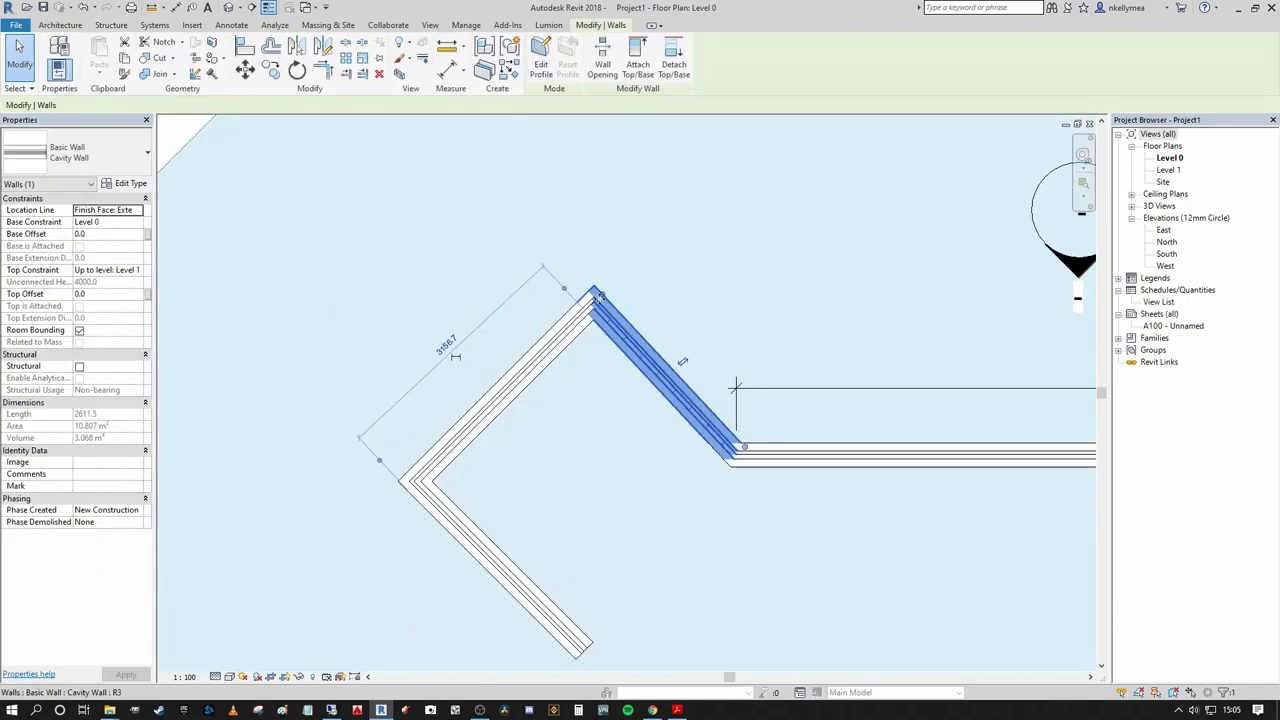
{"action": "scroll", "coordinate": [597, 296], "scroll_direction": "up", "scroll_amount": 2}
{"action": "key", "text": "r"}
{"action": "key", "text": "s"}
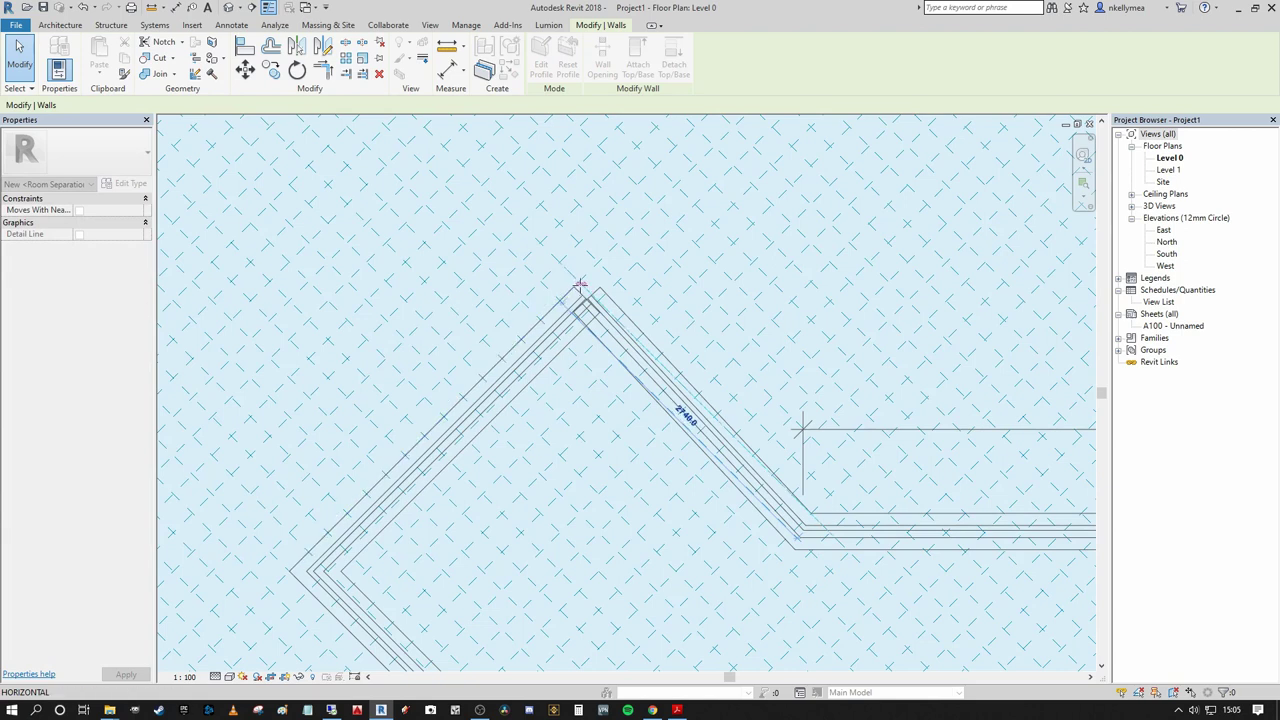
{"action": "left_click", "coordinate": [575, 286]}
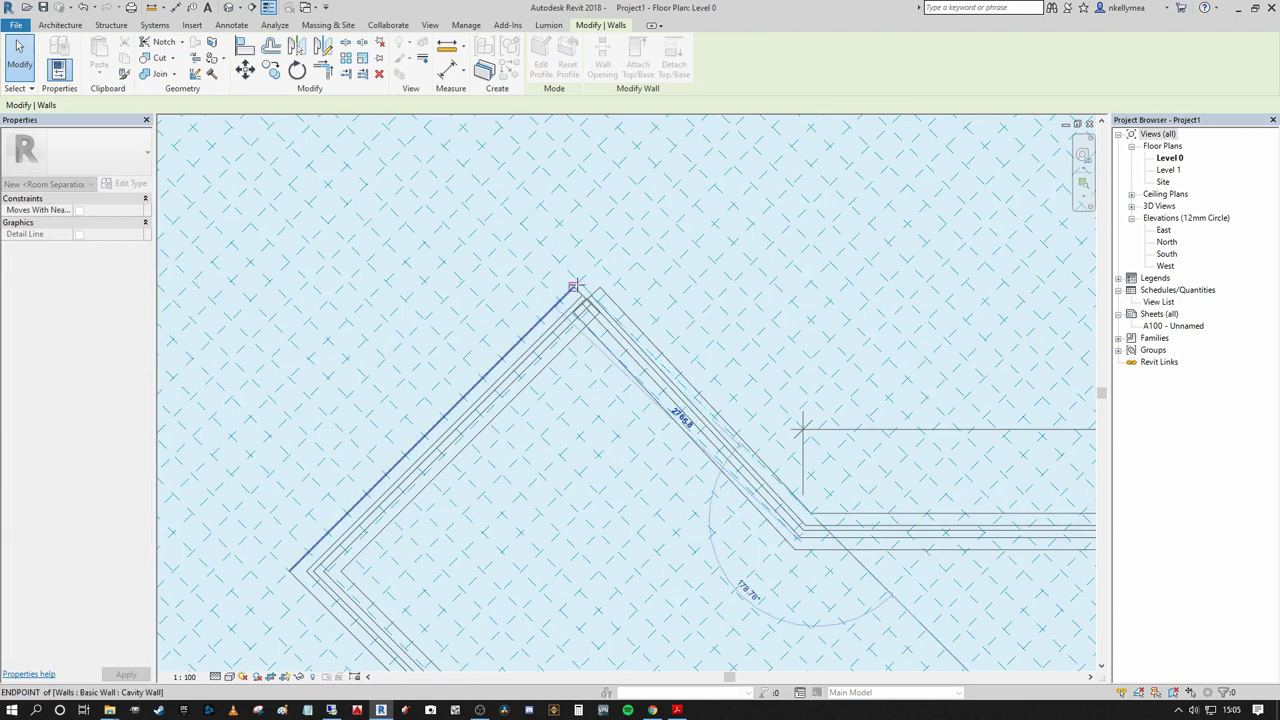
{"action": "key", "text": "Escape"}
{"action": "key", "text": "Escape"}
{"action": "scroll", "coordinate": [640, 272], "scroll_direction": "down", "scroll_amount": 4}
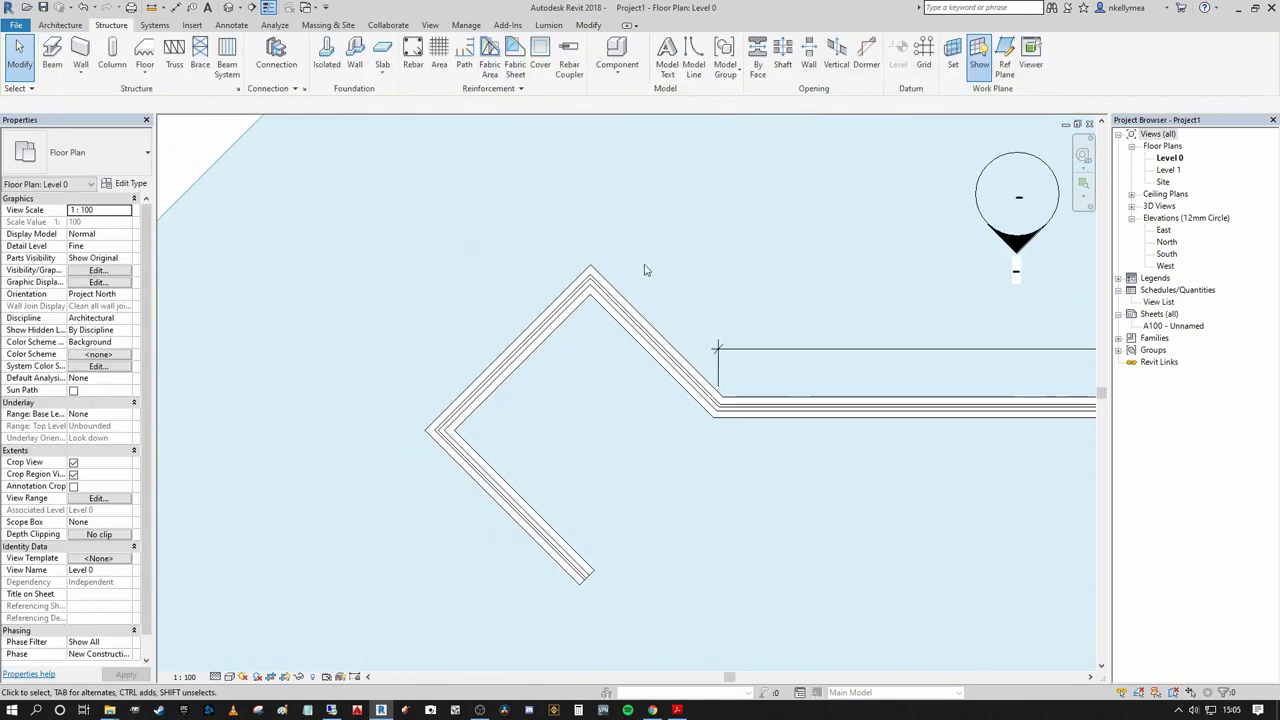
{"action": "scroll", "coordinate": [437, 203], "scroll_direction": "down", "scroll_amount": 2}
{"action": "mouse_move", "coordinate": [437, 203]}
{"action": "middle_mouse_down"}
{"action": "mouse_move", "coordinate": [409, 251]}
{"action": "mouse_move", "coordinate": [470, 370]}
{"action": "mouse_move", "coordinate": [455, 262]}
{"action": "middle_mouse_up"}
{"action": "scroll", "coordinate": [470, 370], "scroll_direction": "up", "scroll_amount": 2}
{"action": "scroll", "coordinate": [455, 262], "scroll_direction": "down", "scroll_amount": 2}
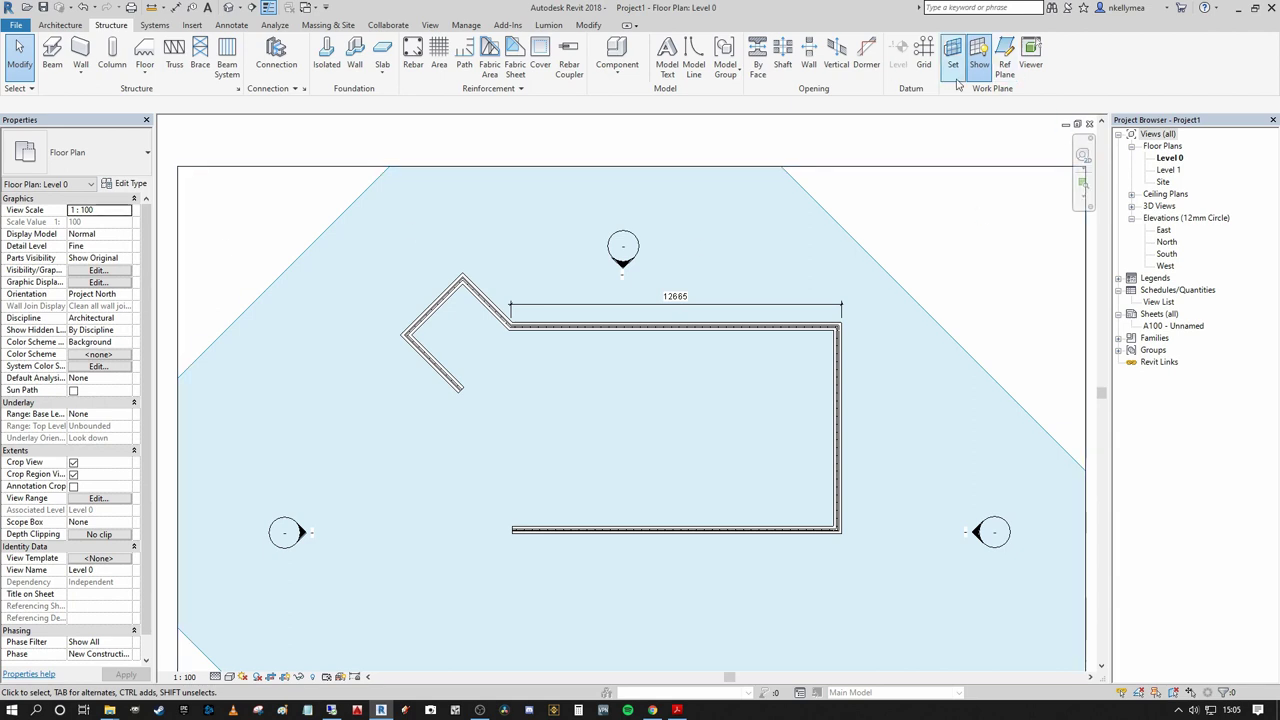
{"action": "middle_click_drag", "start_coordinate": [929, 314], "coordinate": [932, 339]}
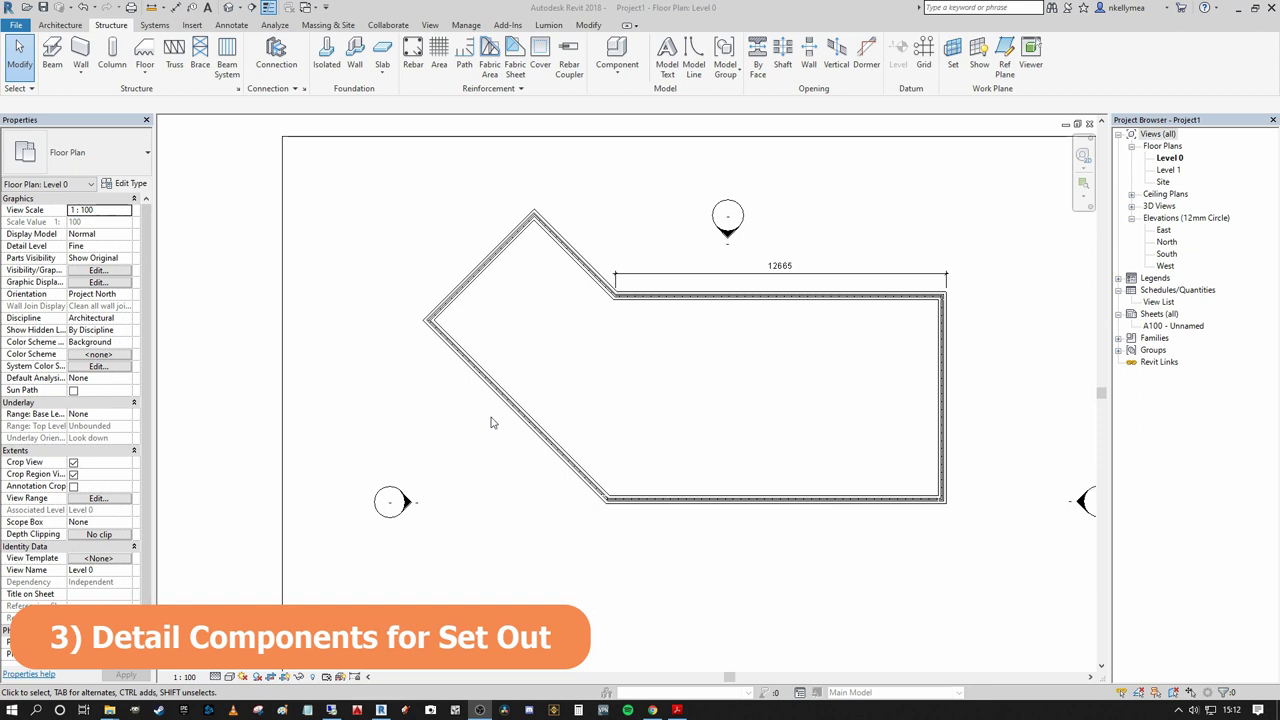
{"action": "scroll", "coordinate": [597, 346], "scroll_direction": "up", "scroll_amount": 3}
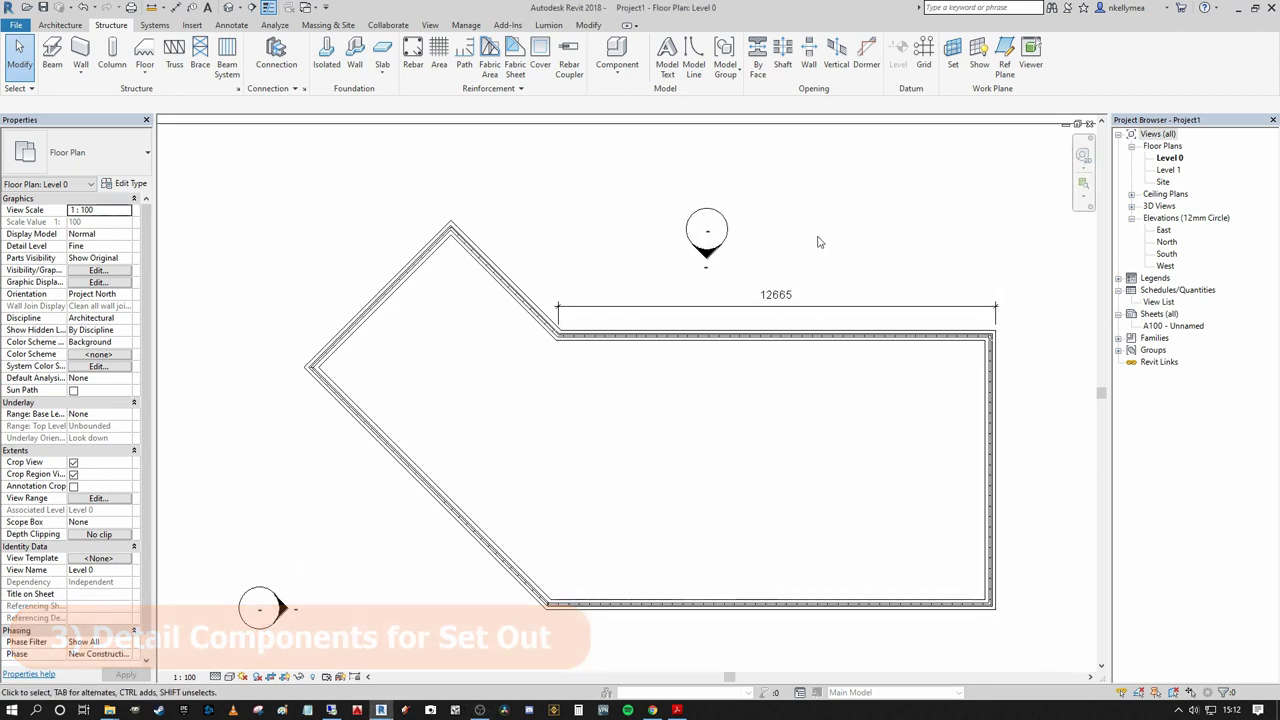
{"action": "middle_click_drag", "start_coordinate": [857, 237], "coordinate": [823, 223]}
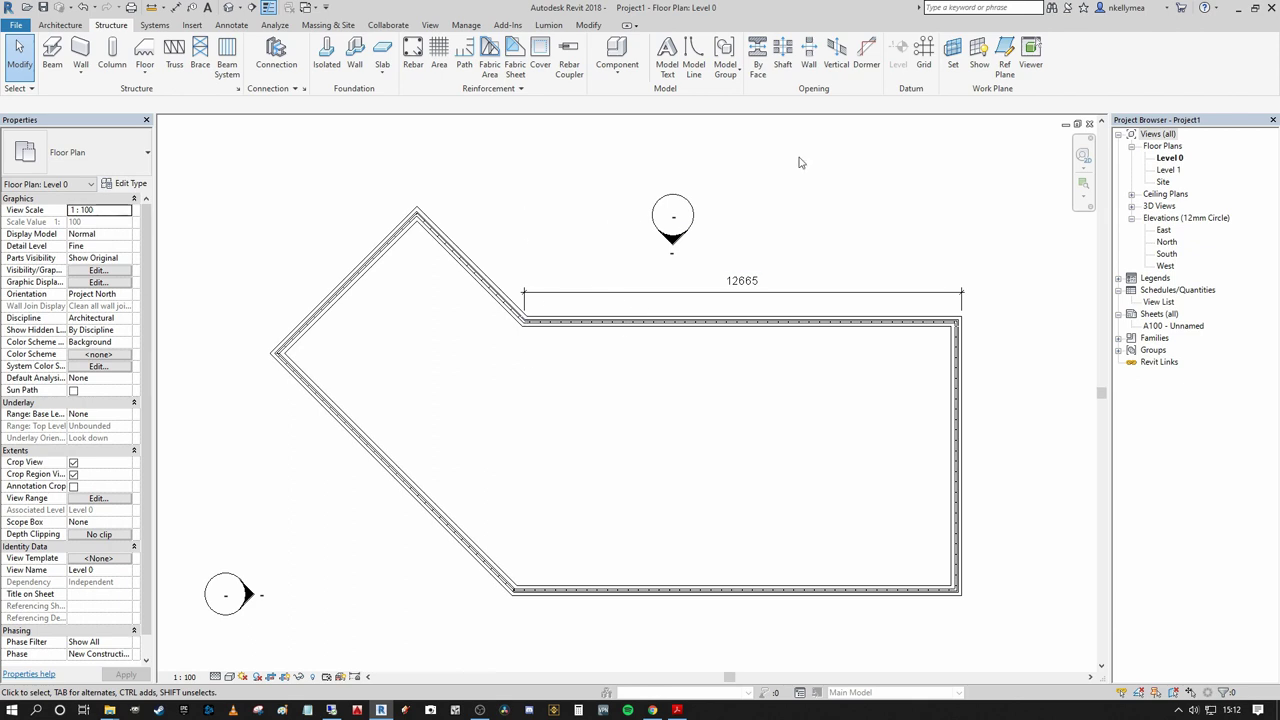
{"action": "middle_click_drag", "start_coordinate": [1078, 265], "coordinate": [1041, 214]}
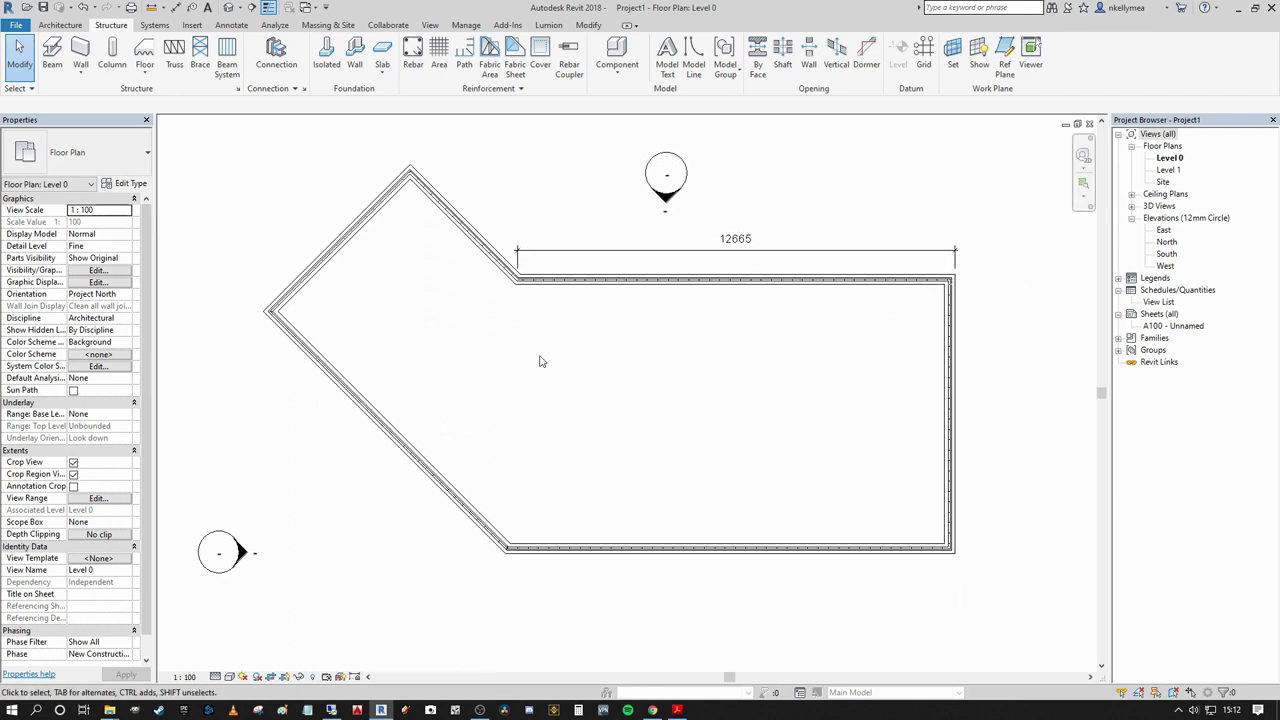
{"action": "middle_click_drag", "start_coordinate": [519, 522], "coordinate": [620, 469]}
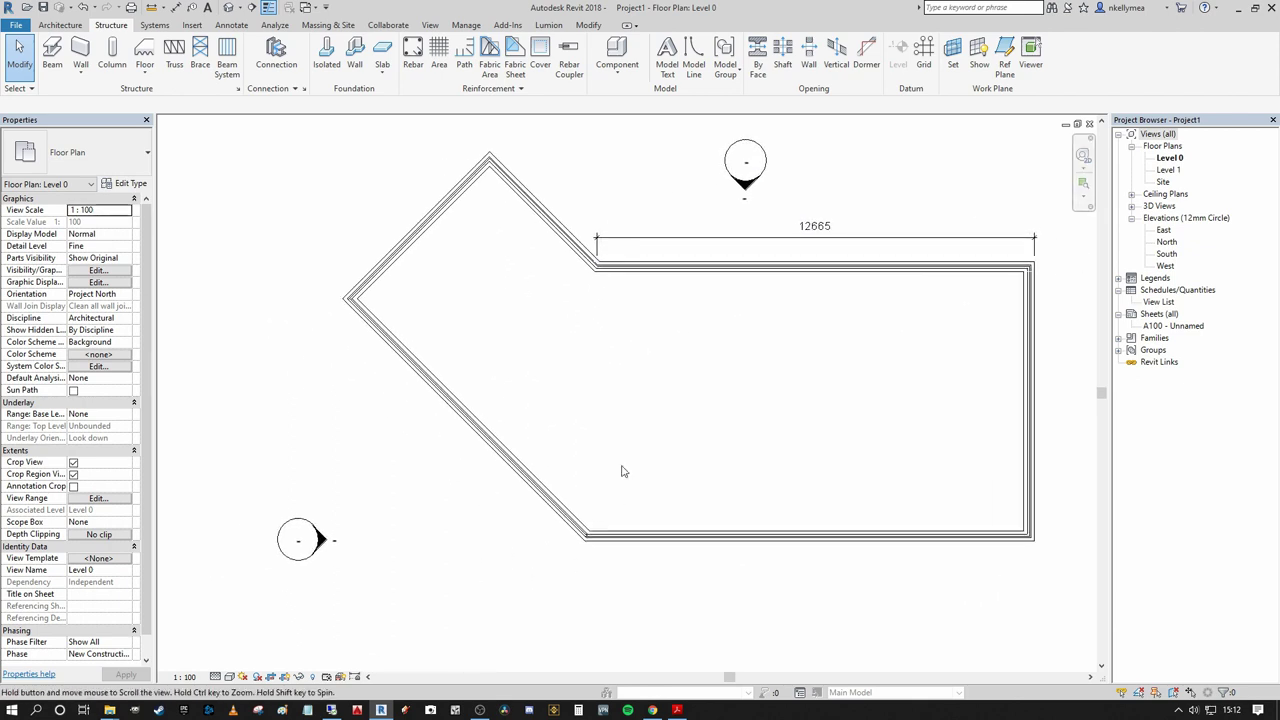
{"action": "scroll", "coordinate": [646, 423], "scroll_direction": "down", "scroll_amount": 3}
{"action": "middle_click_drag", "start_coordinate": [706, 431], "coordinate": [540, 377]}
{"action": "scroll", "coordinate": [540, 377], "scroll_direction": "up", "scroll_amount": 2}
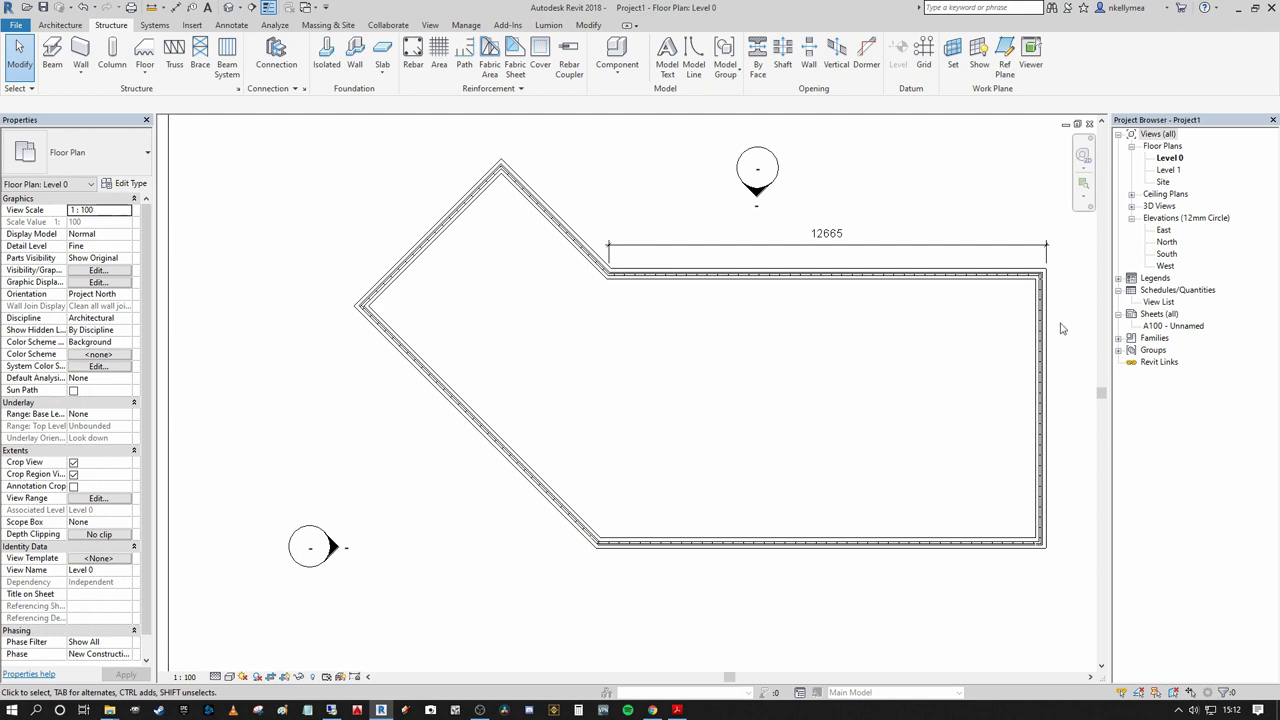
{"action": "scroll", "coordinate": [1063, 323], "scroll_direction": "up", "scroll_amount": 1}
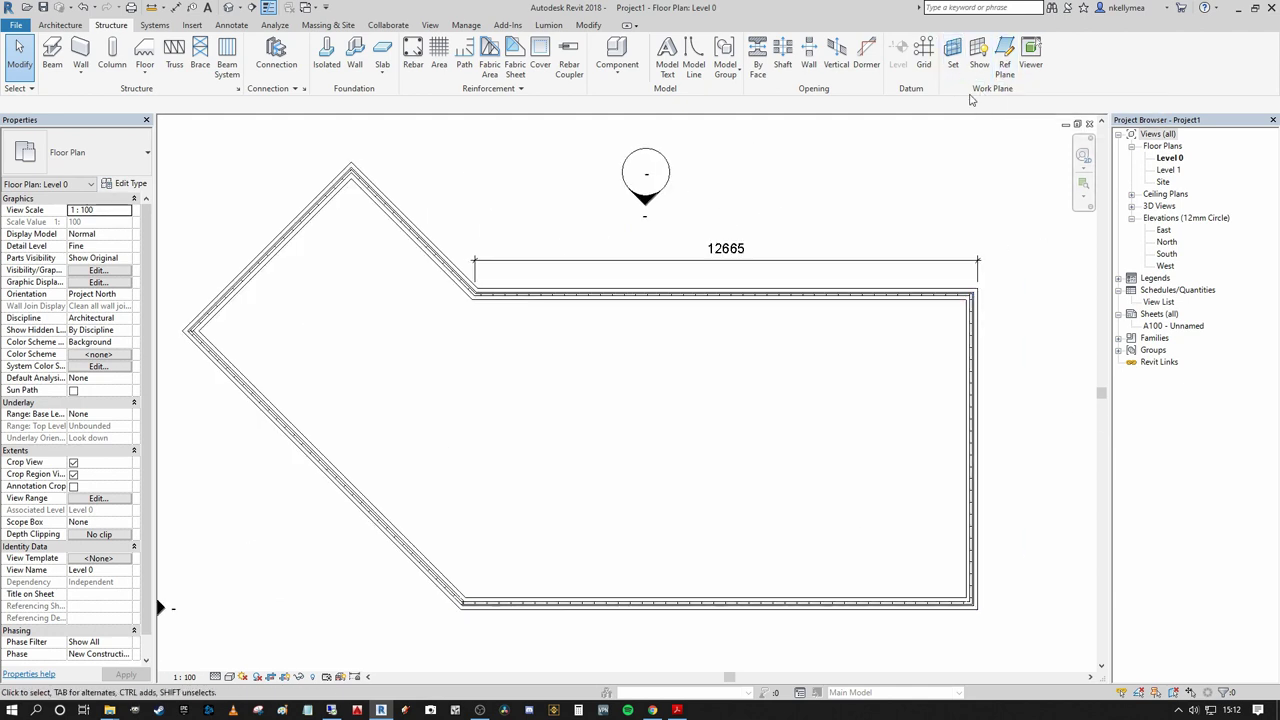
{"action": "scroll", "coordinate": [763, 200], "scroll_direction": "down", "scroll_amount": 9}
{"action": "scroll", "coordinate": [820, 223], "scroll_direction": "up", "scroll_amount": 6}
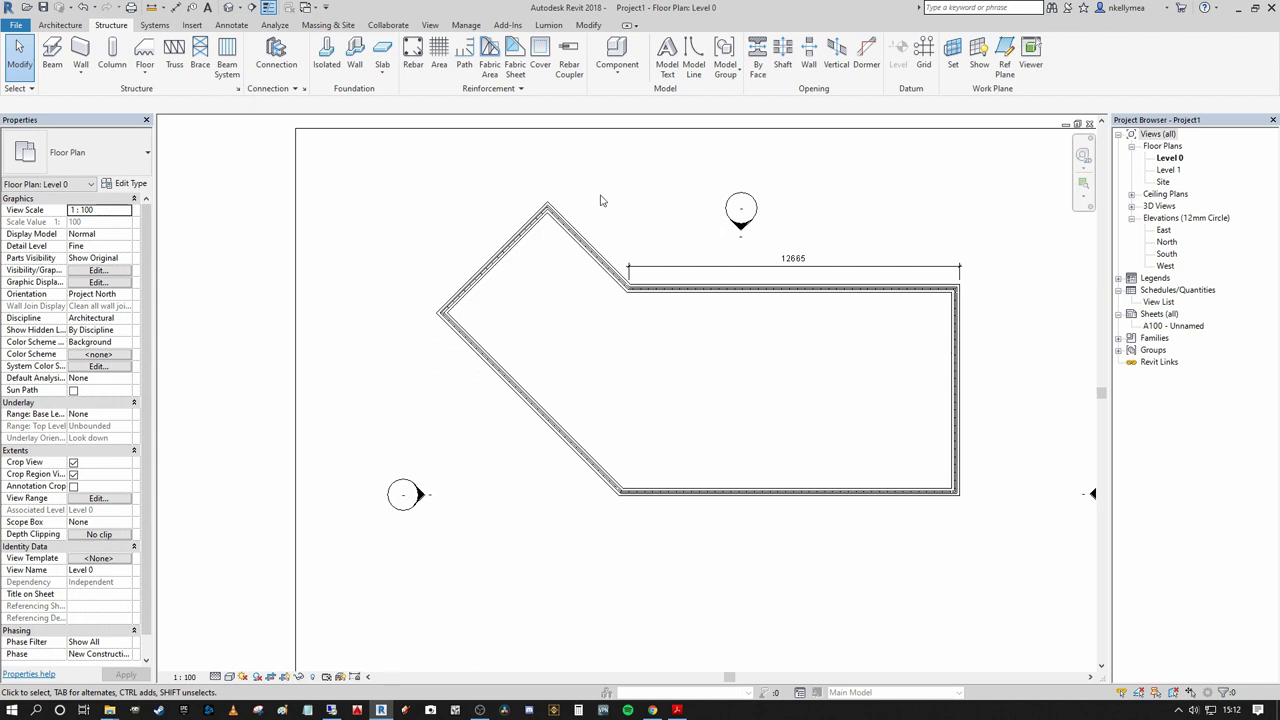
{"action": "scroll", "coordinate": [654, 183], "scroll_direction": "up", "scroll_amount": 4}
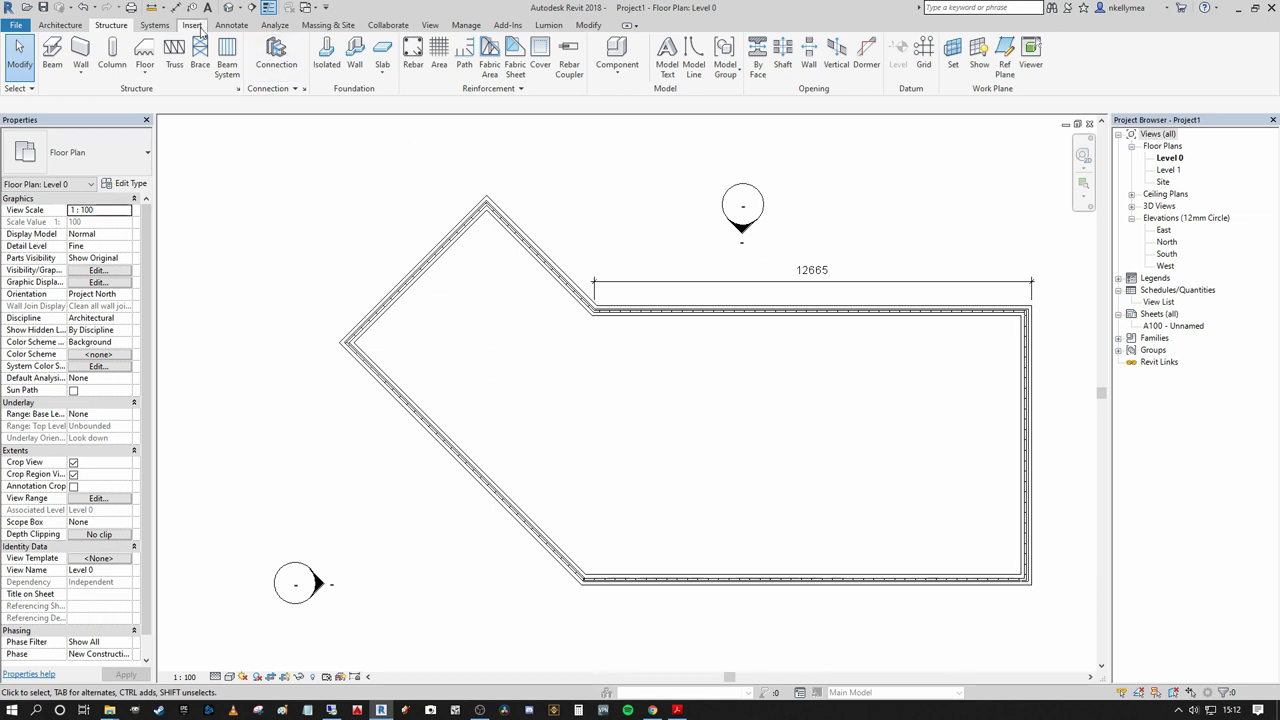
- Start loading families and browse the UK library to the Annotations folder inside Detail Items
{"action": "left_click", "coordinate": [192, 25]}
{"action": "left_click", "coordinate": [477, 68]}
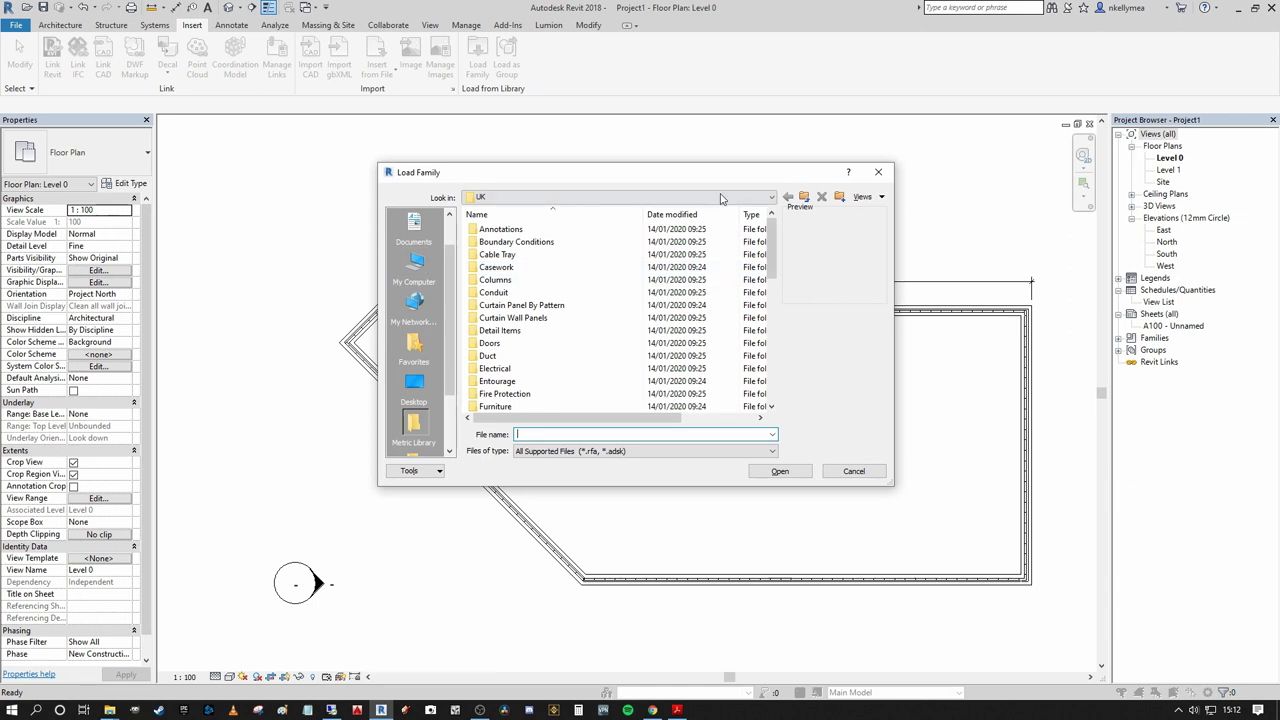
{"action": "double_click", "coordinate": [508, 231]}
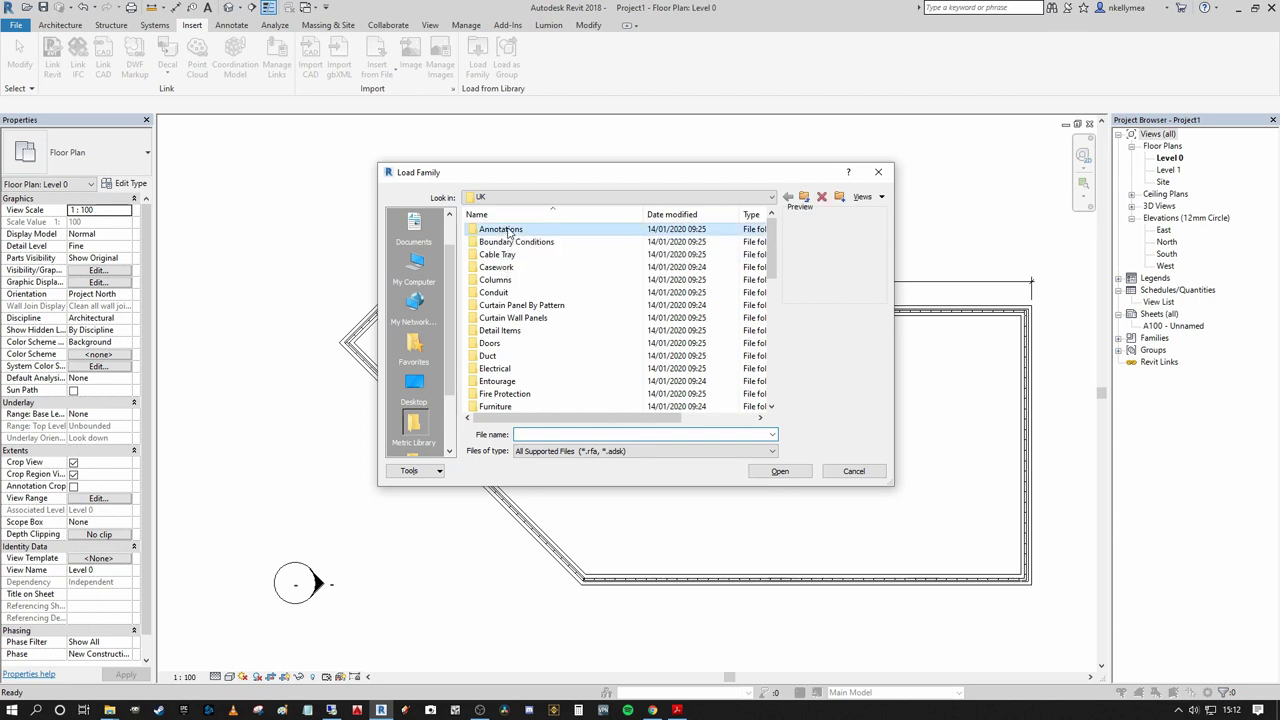
{"action": "left_click", "coordinate": [788, 197]}
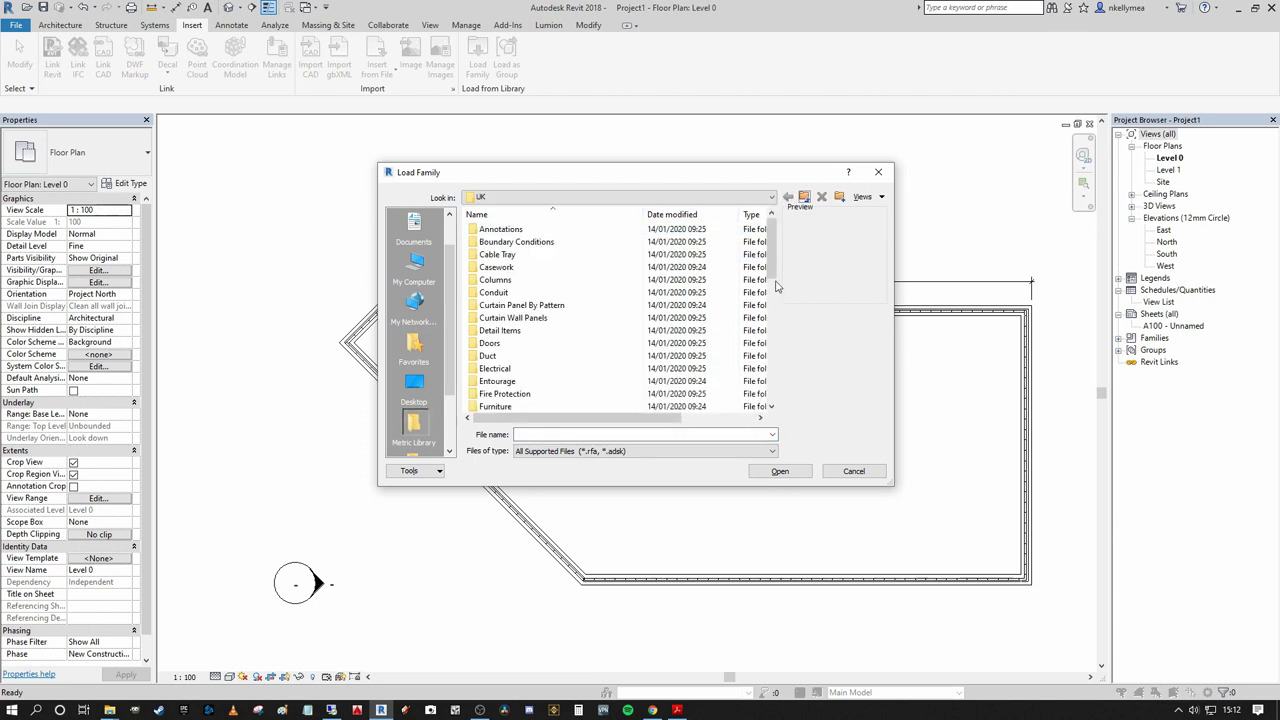
{"action": "left_click_drag", "start_coordinate": [771, 263], "coordinate": [771, 280]}
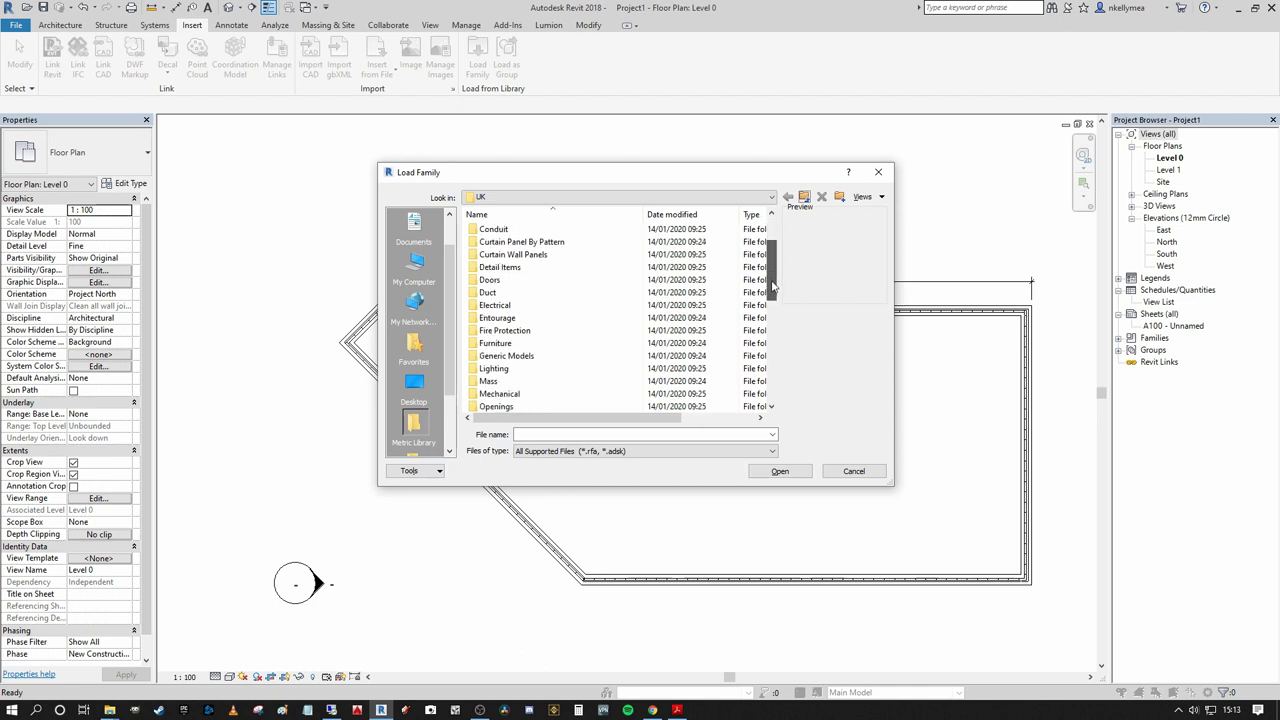
{"action": "double_click", "coordinate": [515, 268]}
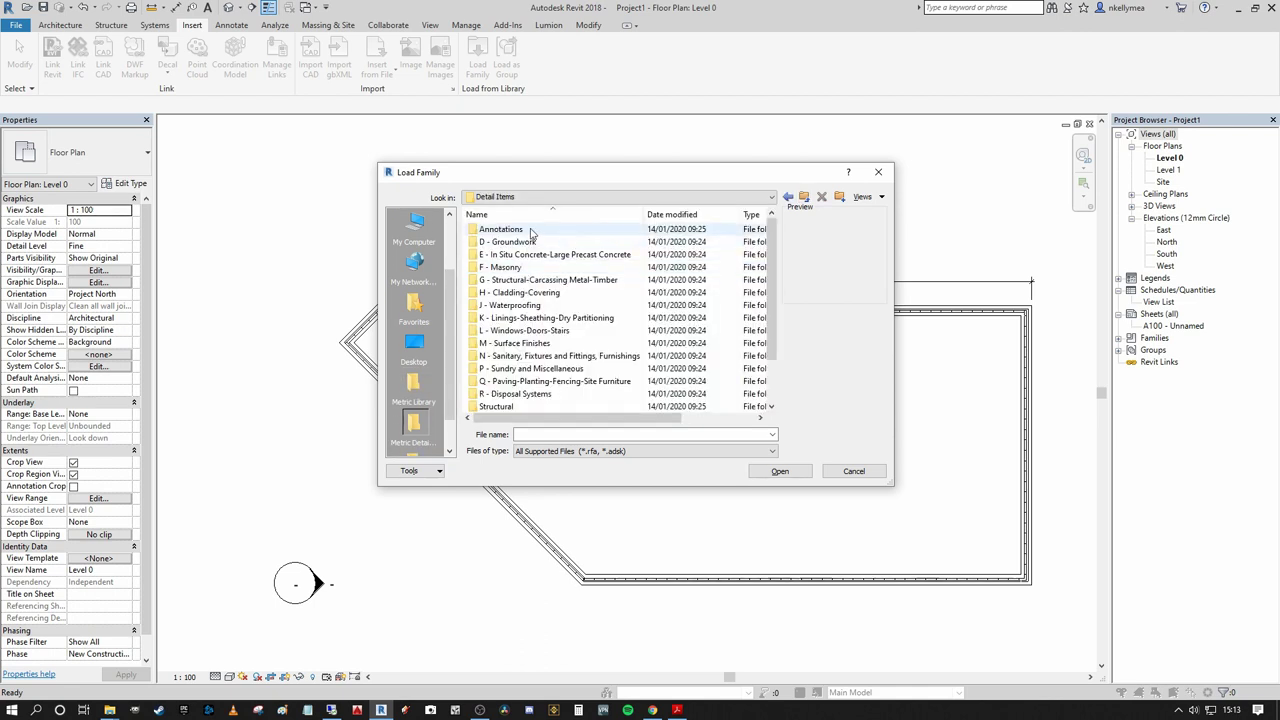
{"action": "double_click", "coordinate": [517, 231]}
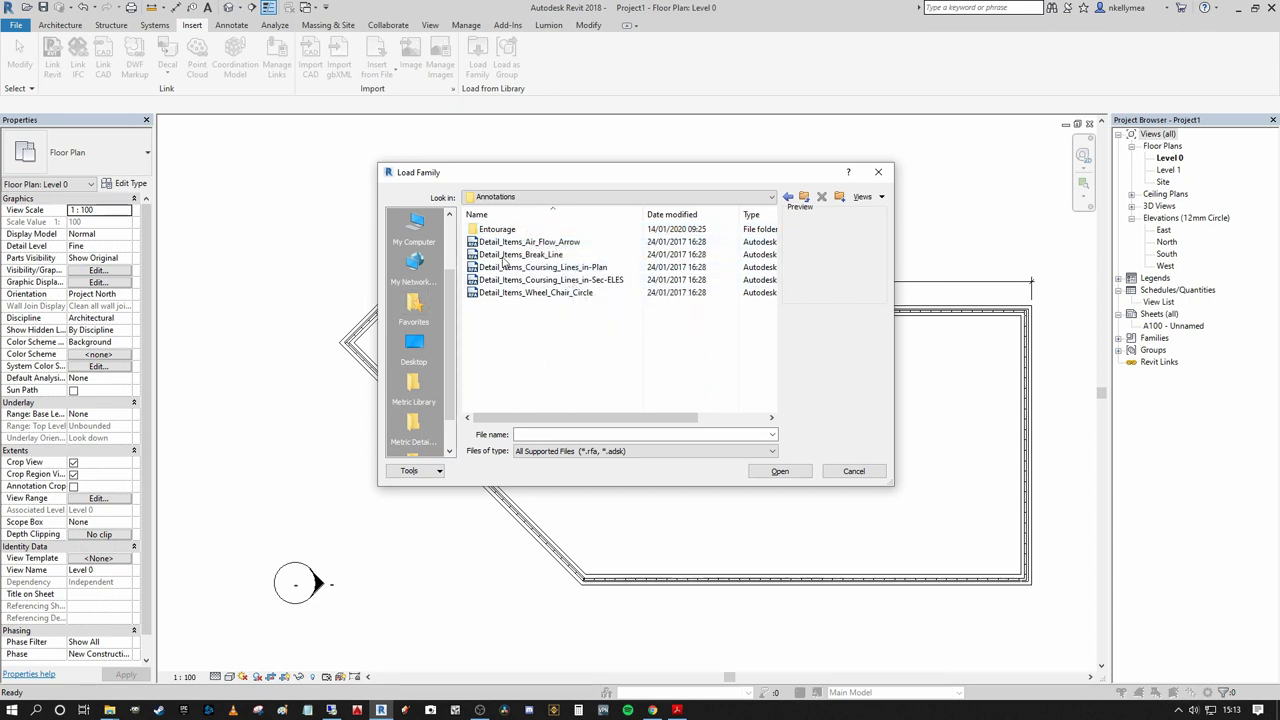
- Load the Detail_Items_Coursing_Lines_in-Plan and Detail_Items_Coursing_Lines_in-Sec-ELES families together into the project
{"action": "left_click", "coordinate": [567, 268]}
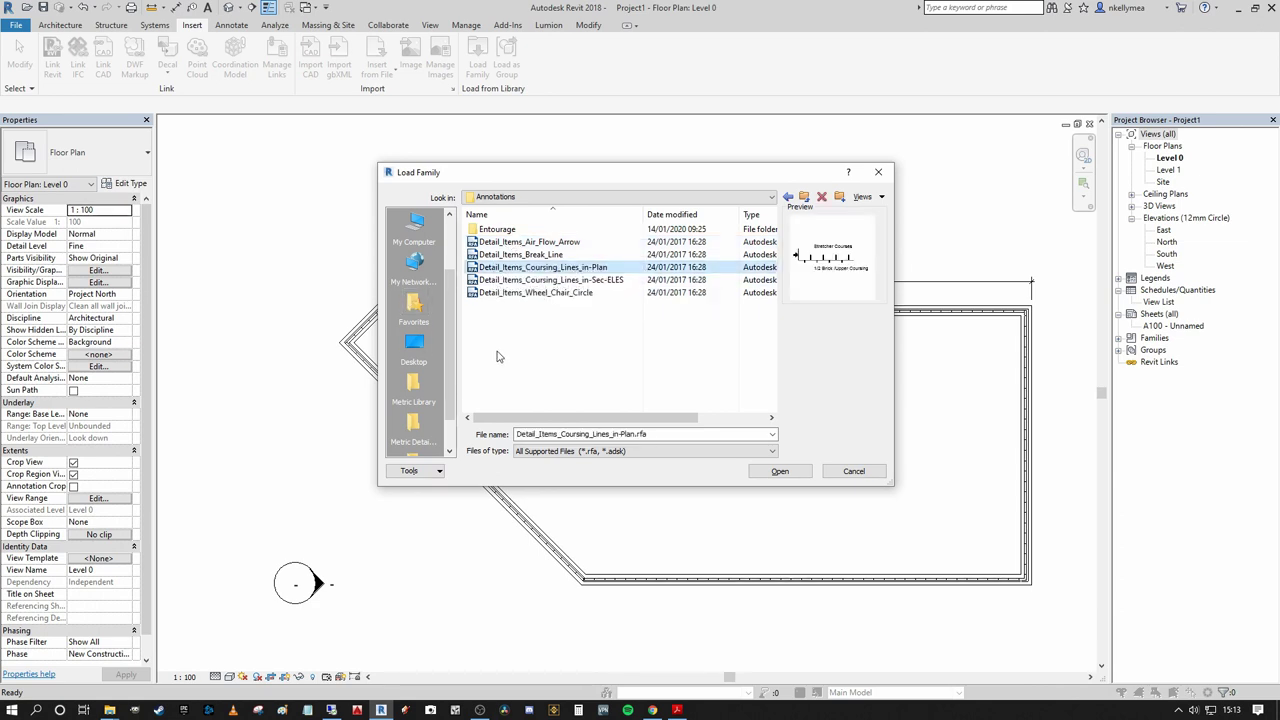
{"action": "left_click", "coordinate": [528, 281]}
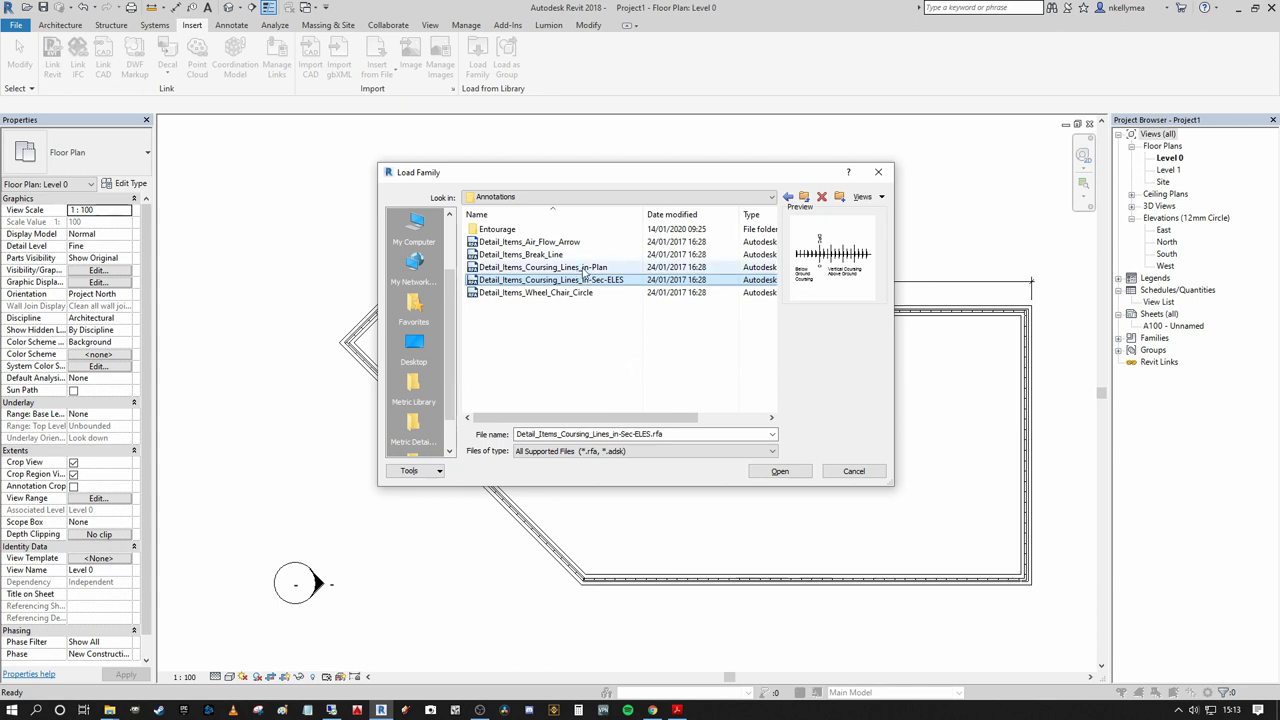
{"action": "left_click", "coordinate": [545, 267], "text": "ctrl"}
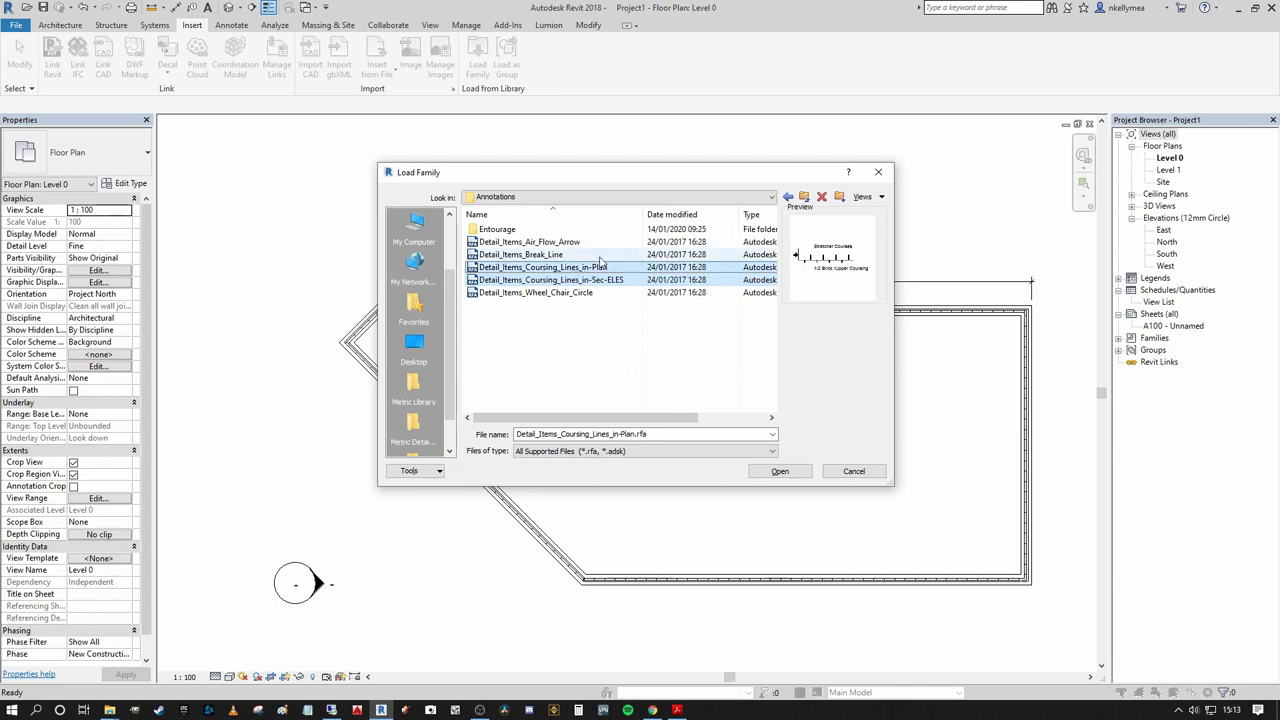
{"action": "left_click", "coordinate": [785, 478]}
- Start a detail component using the Block_Coursing type of Detail_Items_Coursing_Lines_in-Plan
{"action": "middle_click_drag", "start_coordinate": [625, 431], "coordinate": [656, 368]}
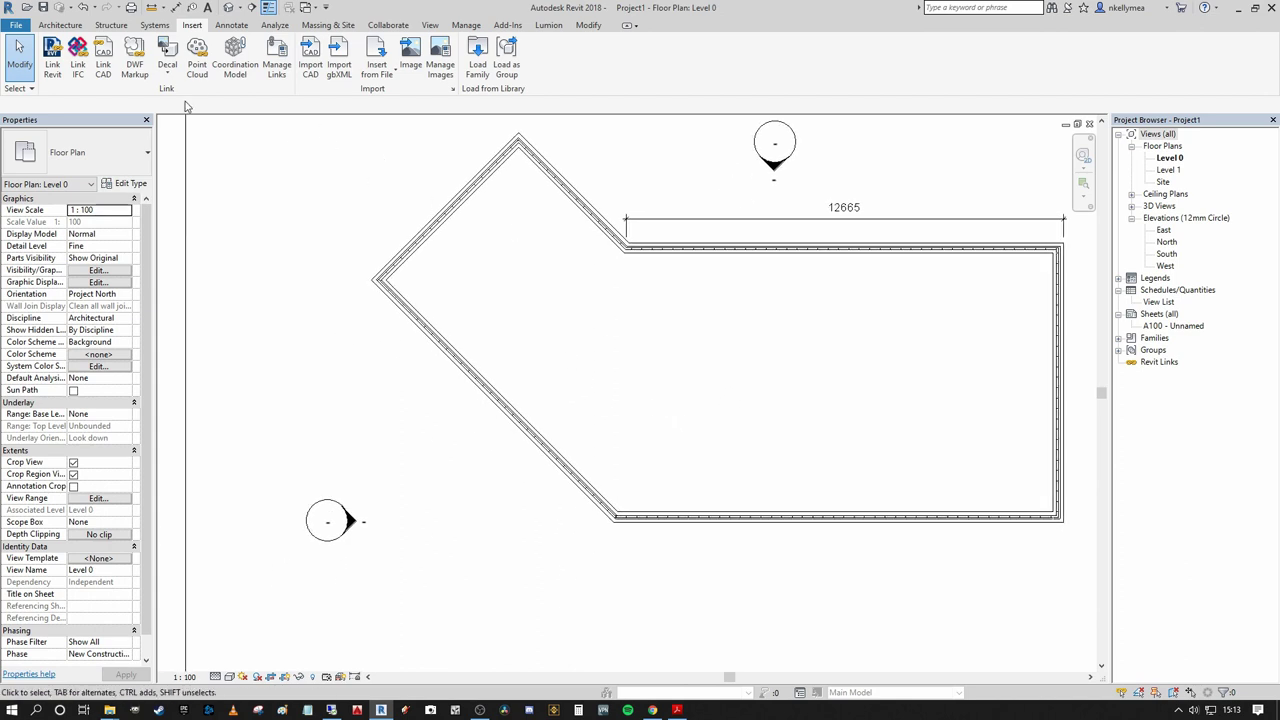
{"action": "left_click", "coordinate": [231, 26]}
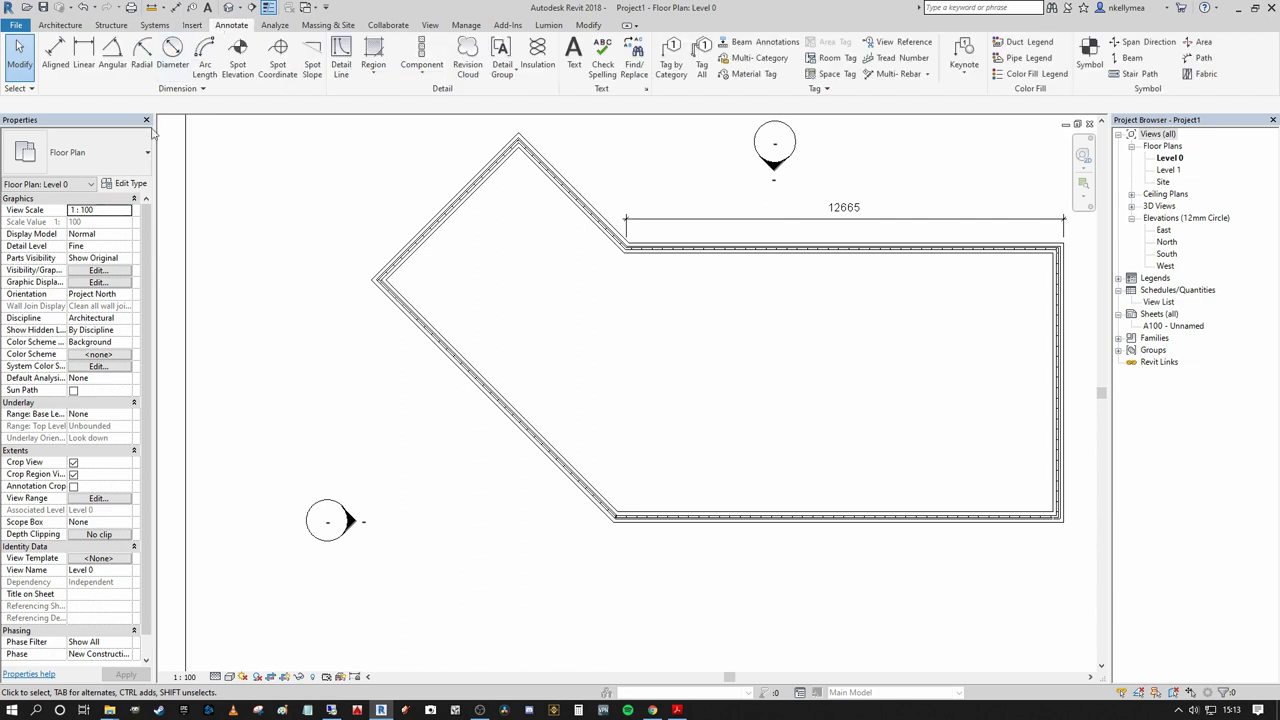
{"action": "left_click", "coordinate": [424, 68]}
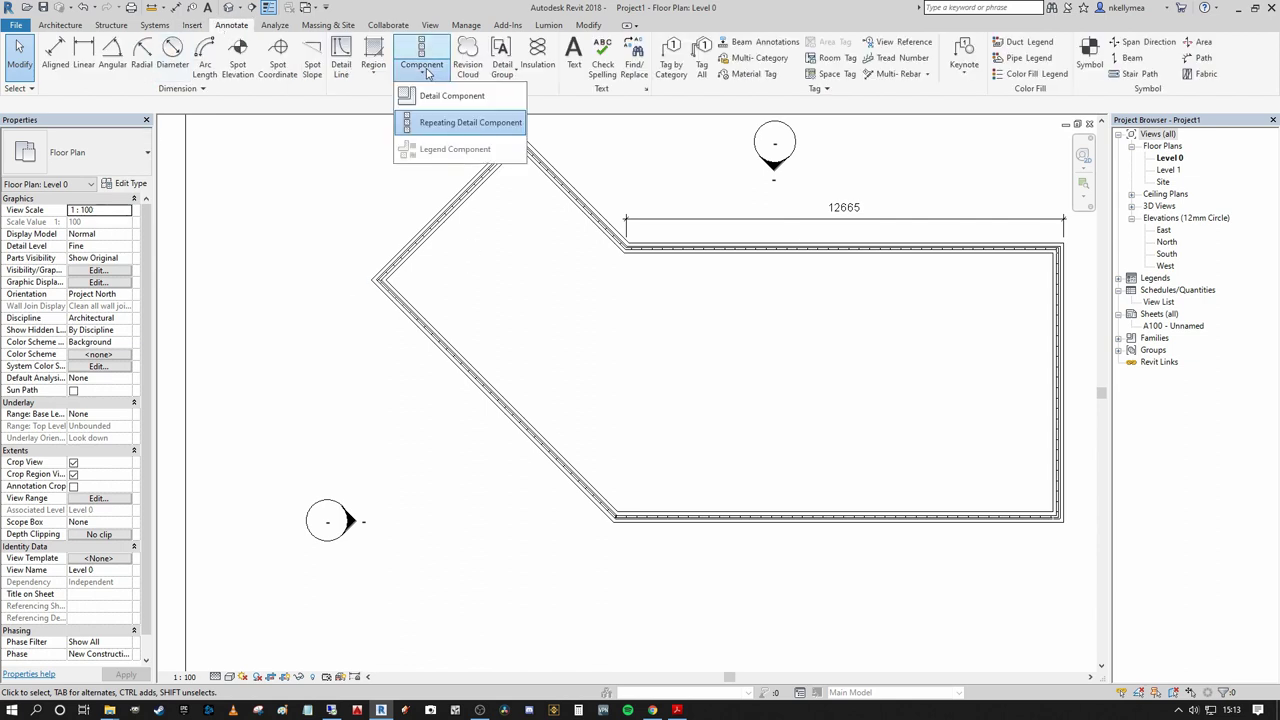
{"action": "left_click", "coordinate": [436, 98]}
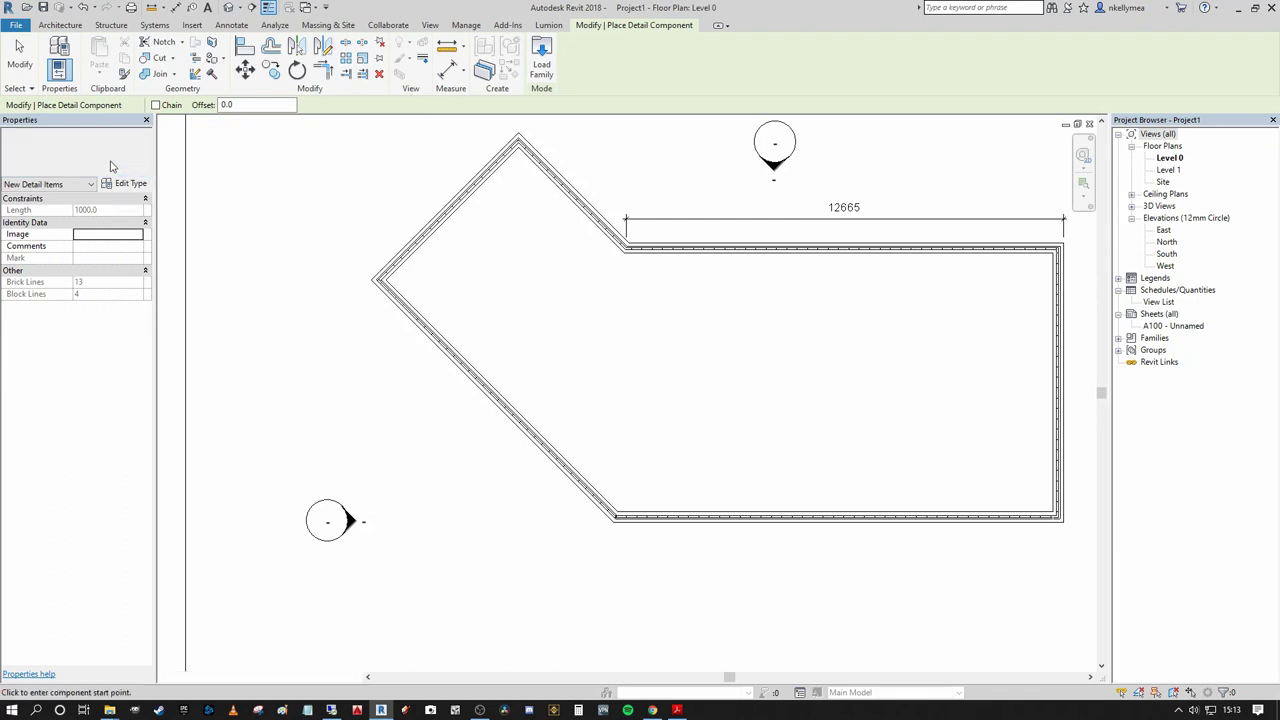
{"action": "left_click", "coordinate": [105, 160]}
{"action": "scroll", "coordinate": [128, 450], "scroll_direction": "down", "scroll_amount": 3}
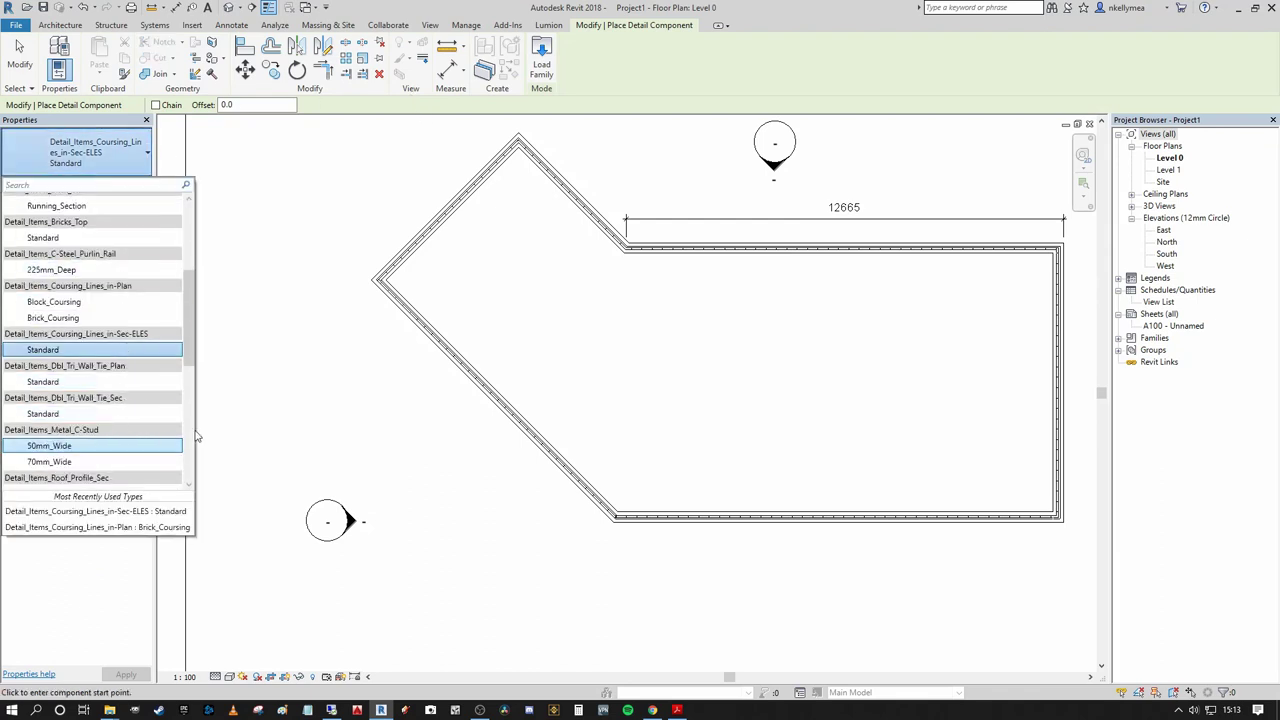
{"action": "left_click", "coordinate": [67, 309]}
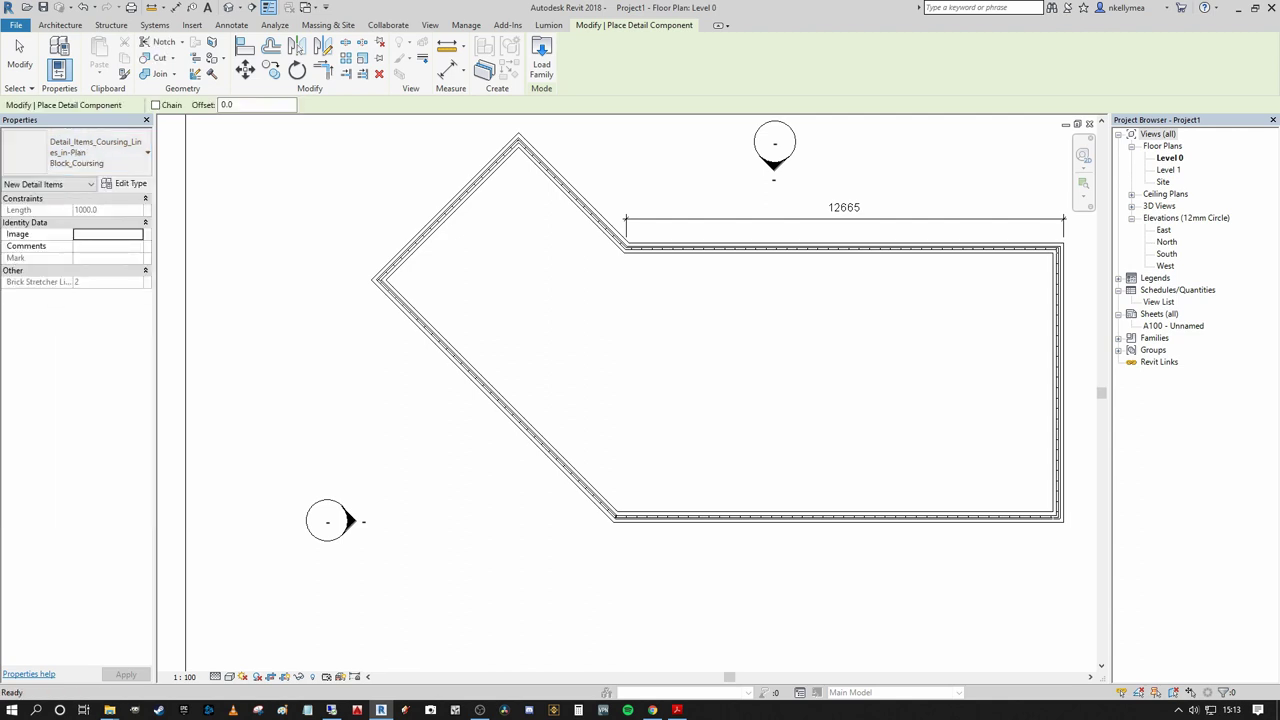
- Place block coursing along the southwest diagonal wall's outer face, from its south corner to just past the west corner, about 10300 mm long
{"action": "scroll", "coordinate": [288, 291], "scroll_direction": "up", "scroll_amount": 1}
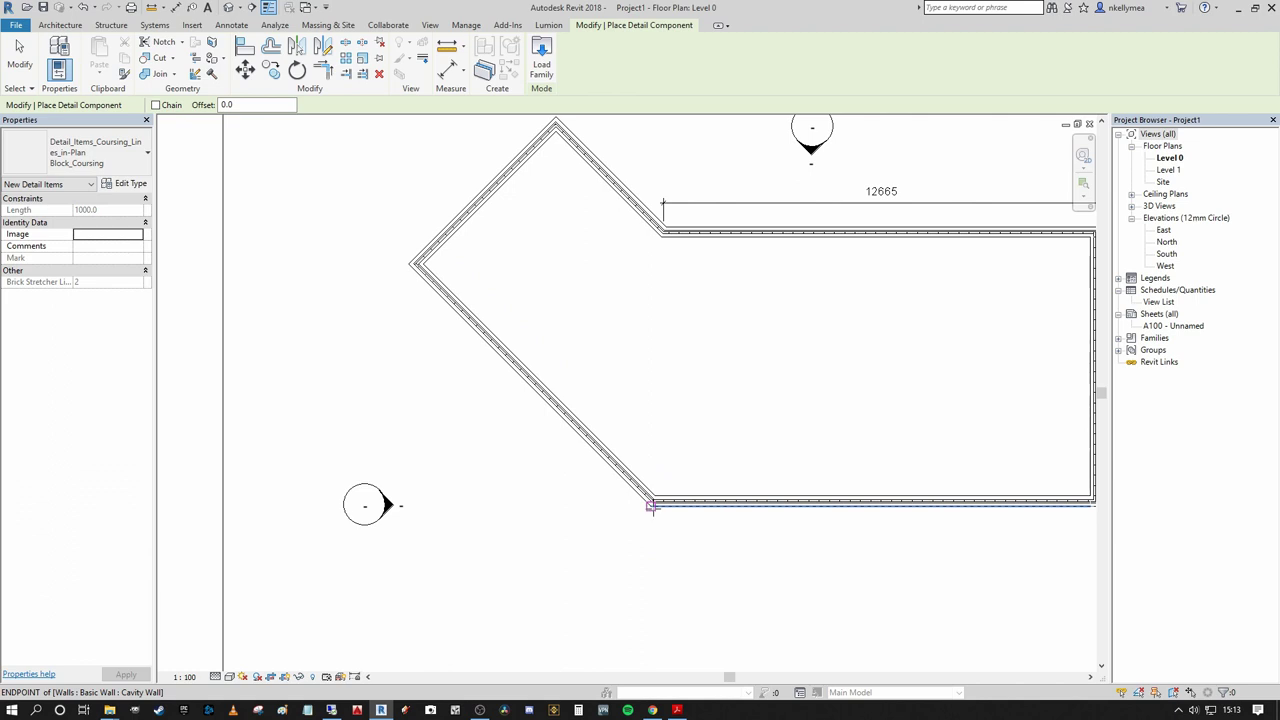
{"action": "left_click", "coordinate": [651, 506]}
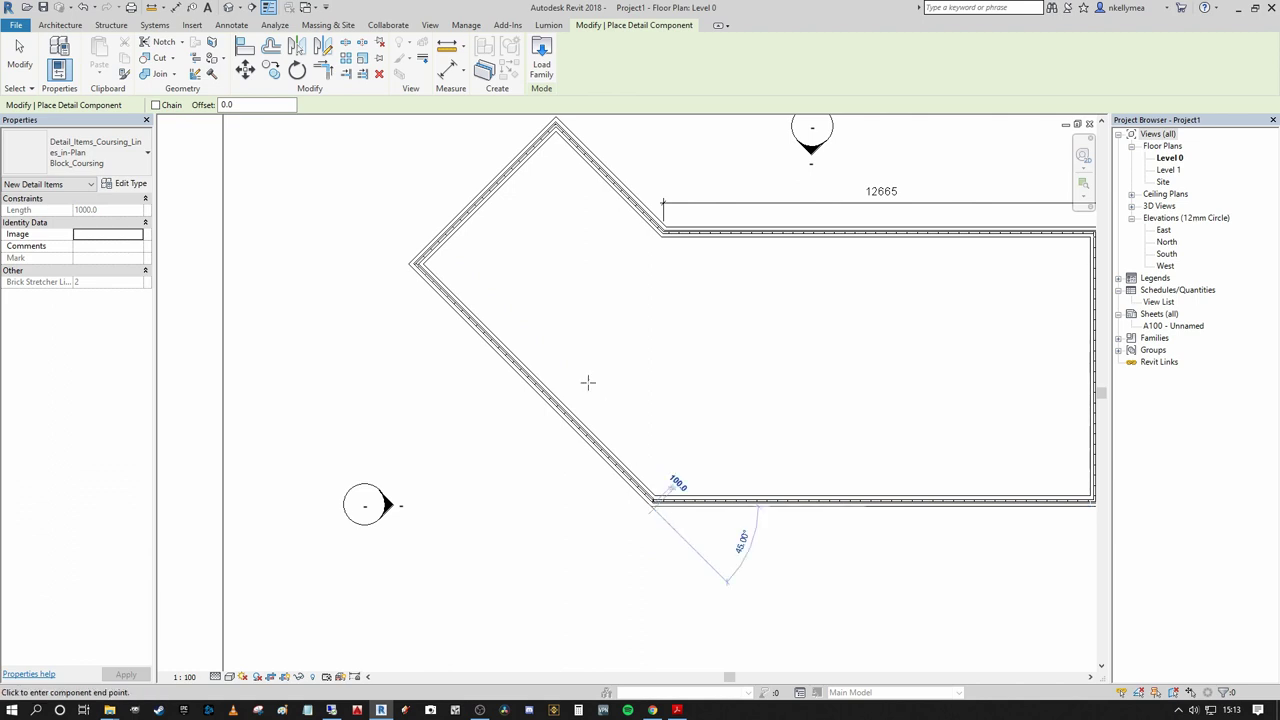
{"action": "left_click", "coordinate": [408, 264]}
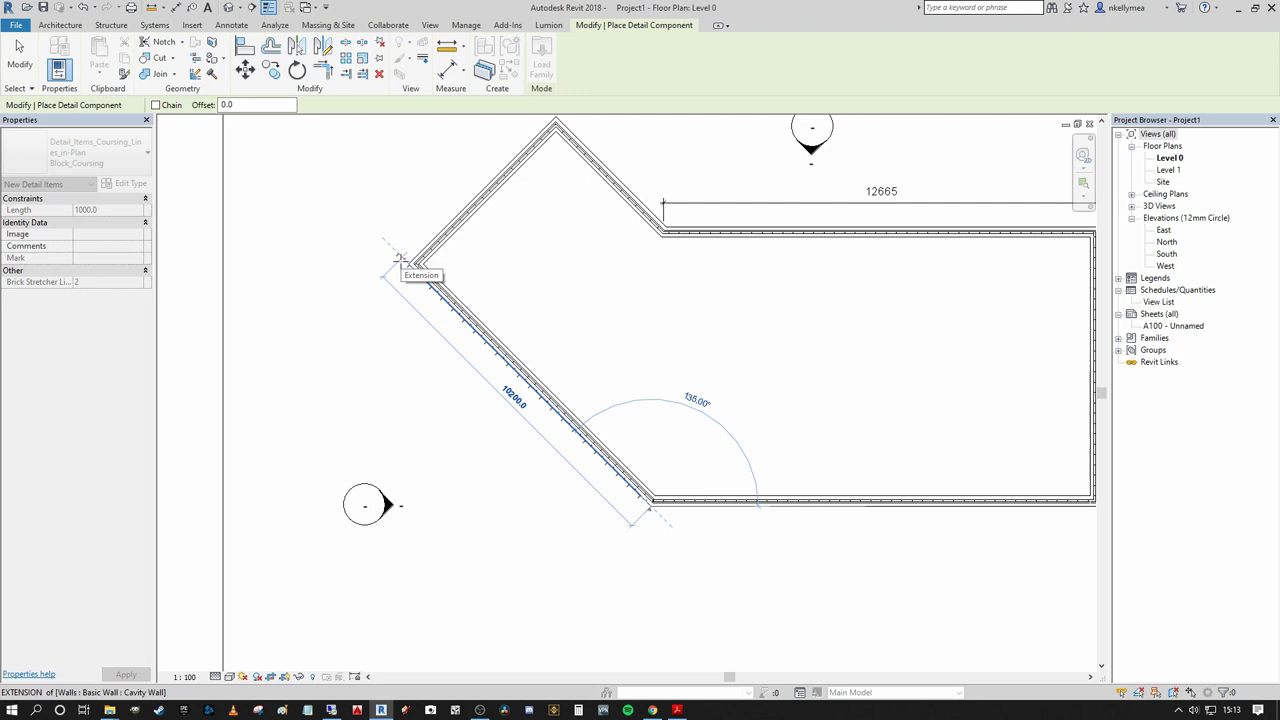
{"action": "left_click", "coordinate": [397, 256]}
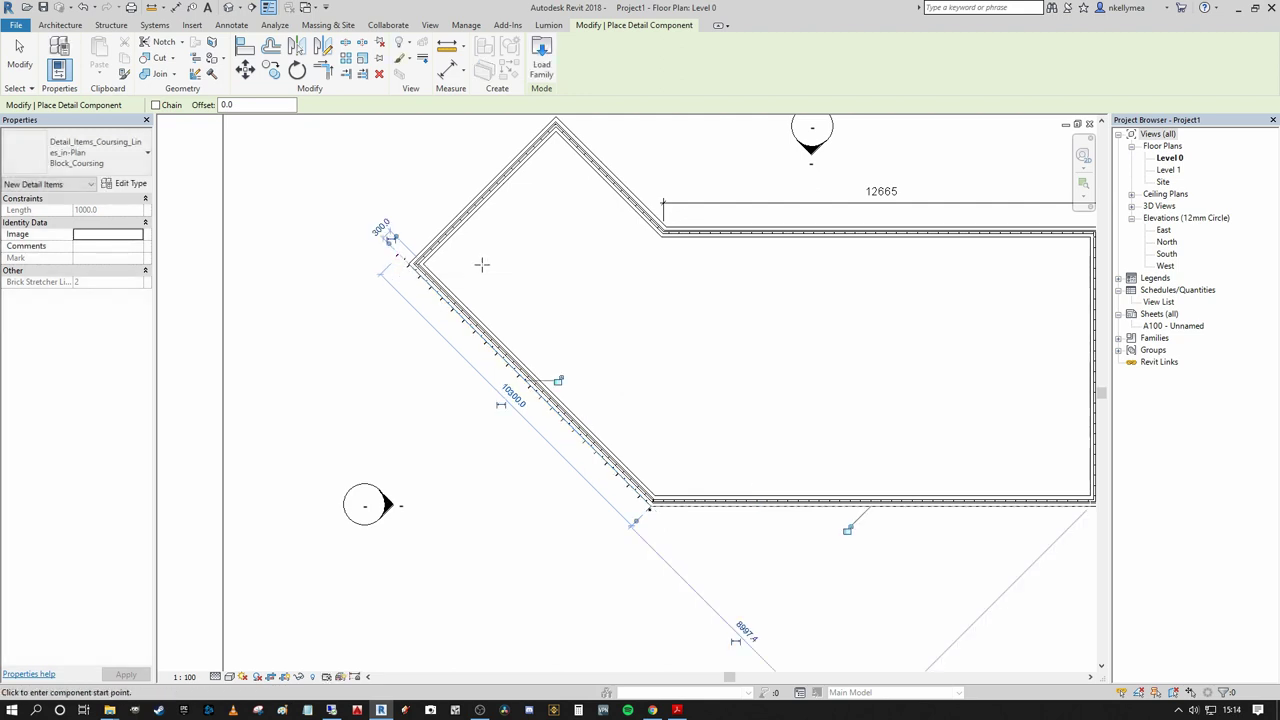
{"action": "key", "text": "Escape"}
{"action": "key", "text": "Escape"}
- Dimension one full block between neighbouring coursing marks near the diagonal wall's south corner
{"action": "scroll", "coordinate": [646, 520], "scroll_direction": "up", "scroll_amount": 5}
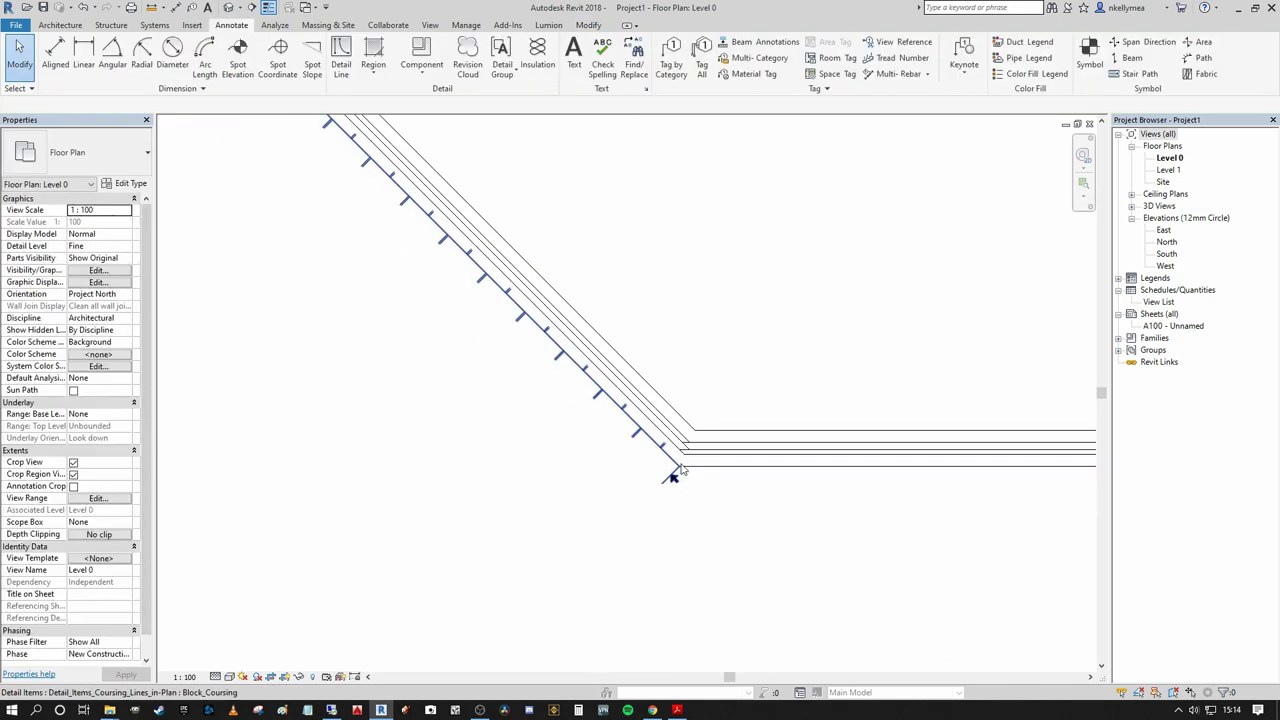
{"action": "scroll", "coordinate": [650, 473], "scroll_direction": "down", "scroll_amount": 5}
{"action": "scroll", "coordinate": [700, 510], "scroll_direction": "up", "scroll_amount": 3}
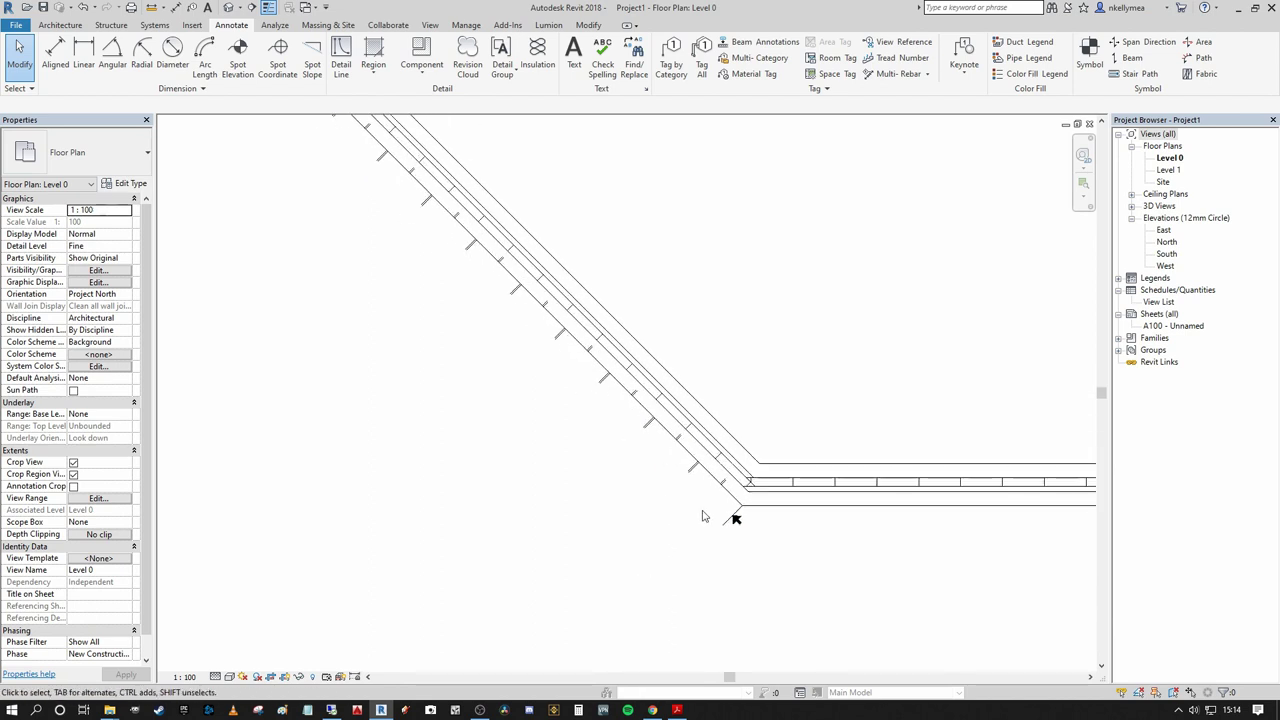
{"action": "scroll", "coordinate": [730, 515], "scroll_direction": "down", "scroll_amount": 2}
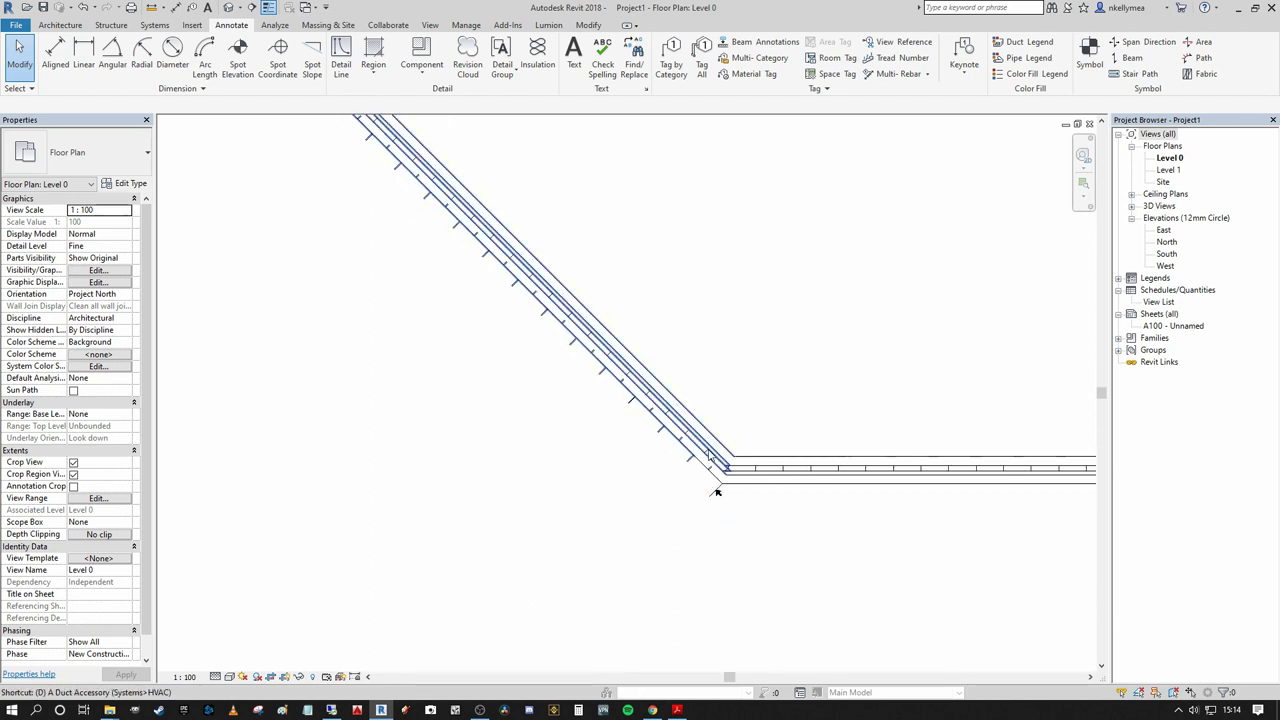
{"action": "key", "text": "d"}
{"action": "key", "text": "i"}
{"action": "scroll", "coordinate": [706, 480], "scroll_direction": "up", "scroll_amount": 3}
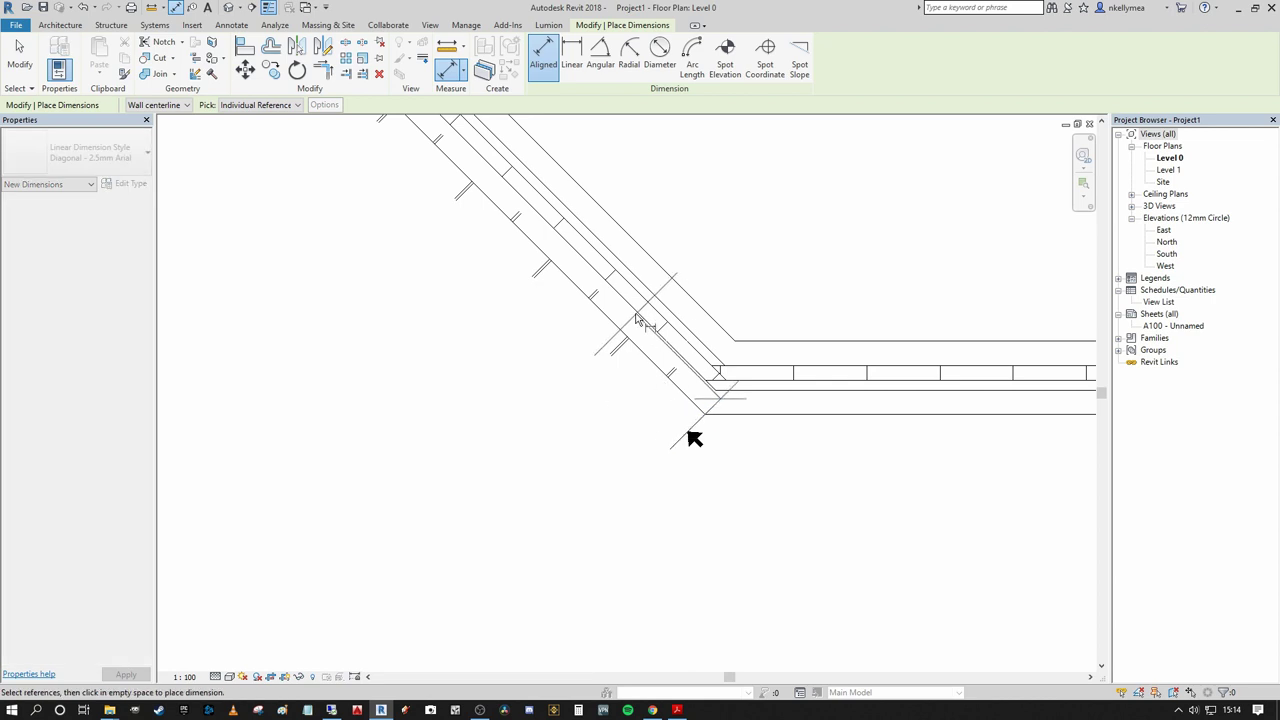
{"action": "scroll", "coordinate": [600, 350], "scroll_direction": "up", "scroll_amount": 3}
{"action": "left_click", "coordinate": [594, 366]}
{"action": "scroll", "coordinate": [710, 300], "scroll_direction": "down", "scroll_amount": 1}
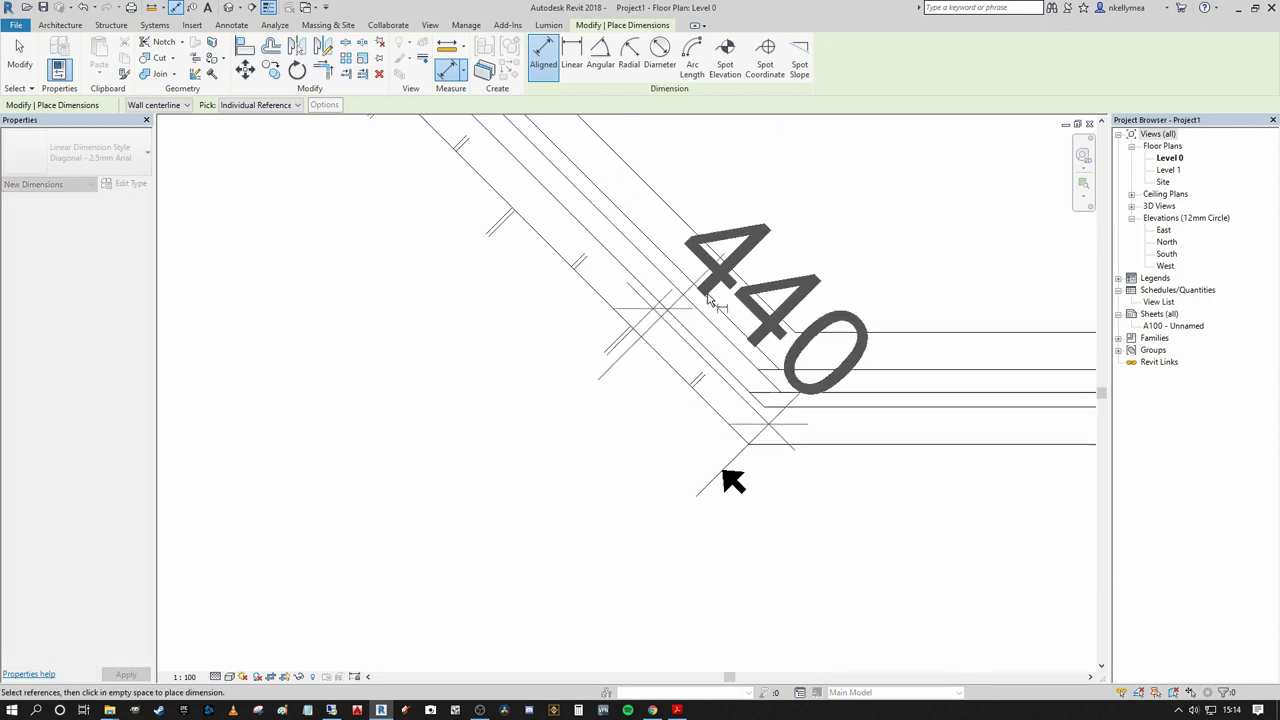
{"action": "scroll", "coordinate": [707, 298], "scroll_direction": "down", "scroll_amount": 1}
{"action": "scroll", "coordinate": [790, 330], "scroll_direction": "up", "scroll_amount": 2}
{"action": "left_click", "coordinate": [800, 330]}
- Measure the mortar joint between a pair of coursing lines near the diagonal wall's south corner
{"action": "scroll", "coordinate": [697, 368], "scroll_direction": "up", "scroll_amount": 2}
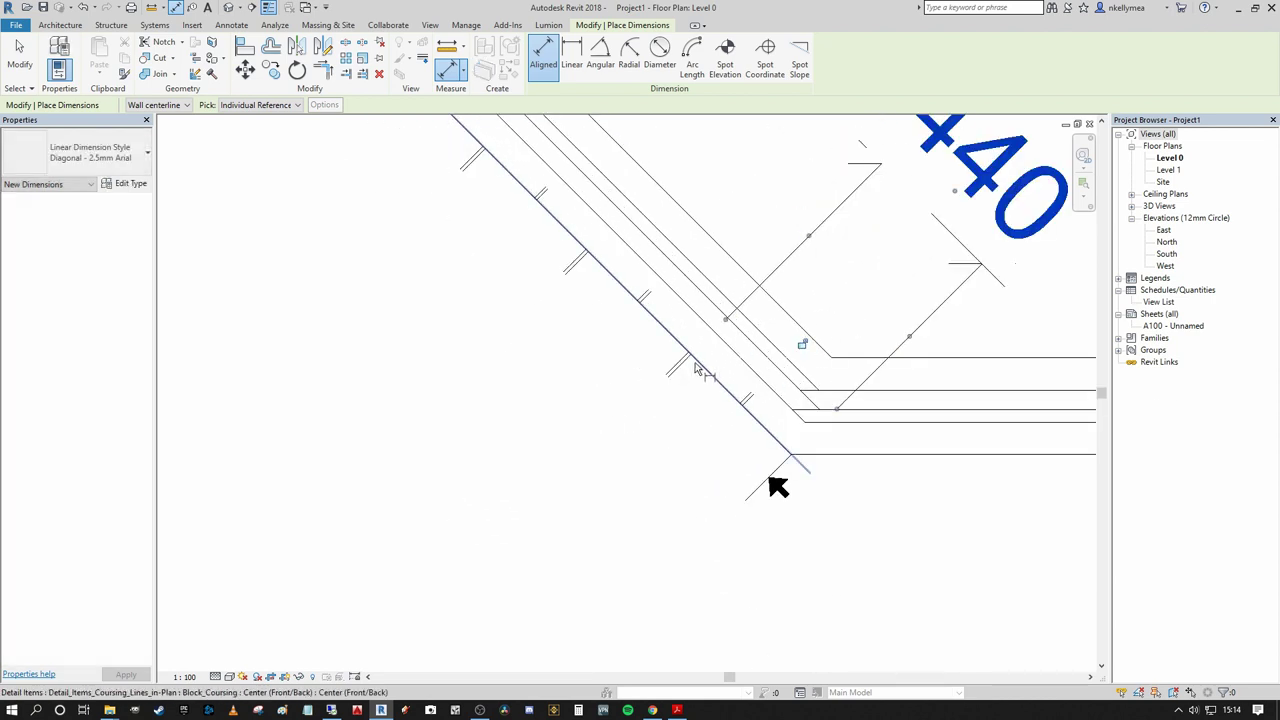
{"action": "scroll", "coordinate": [697, 368], "scroll_direction": "up", "scroll_amount": 2}
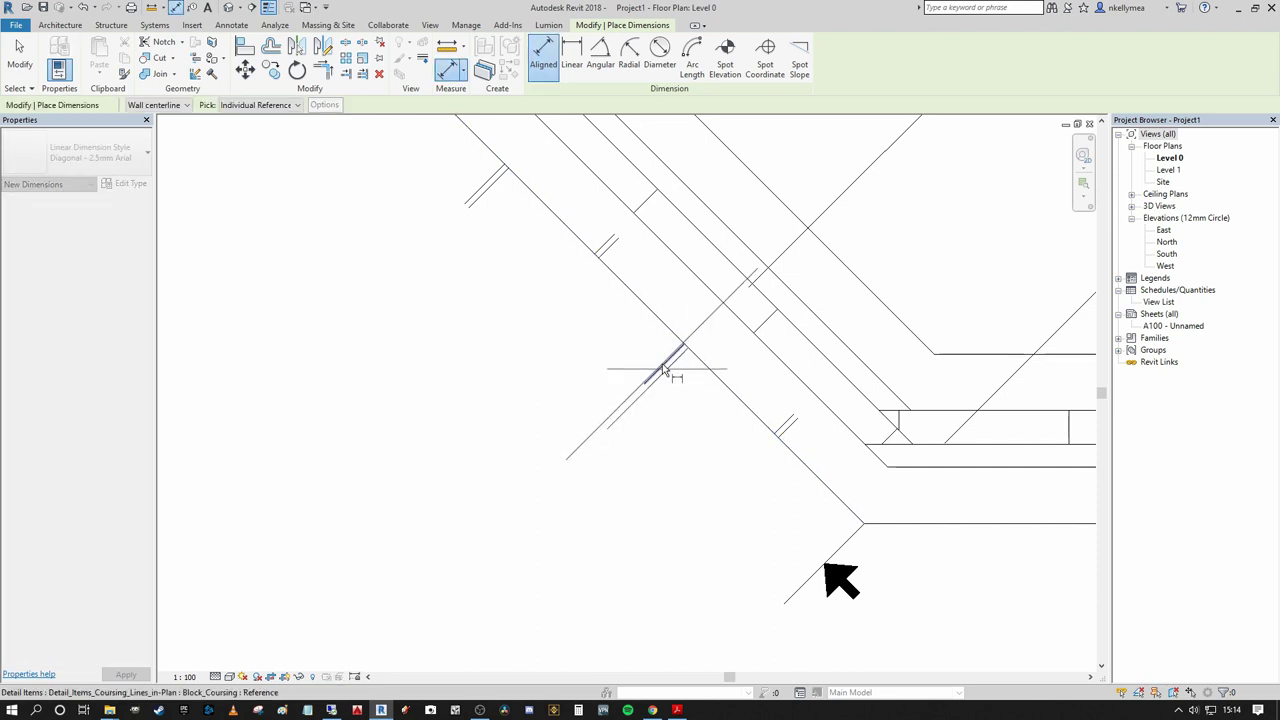
{"action": "left_click", "coordinate": [663, 370]}
{"action": "scroll", "coordinate": [740, 210], "scroll_direction": "down", "scroll_amount": 2}
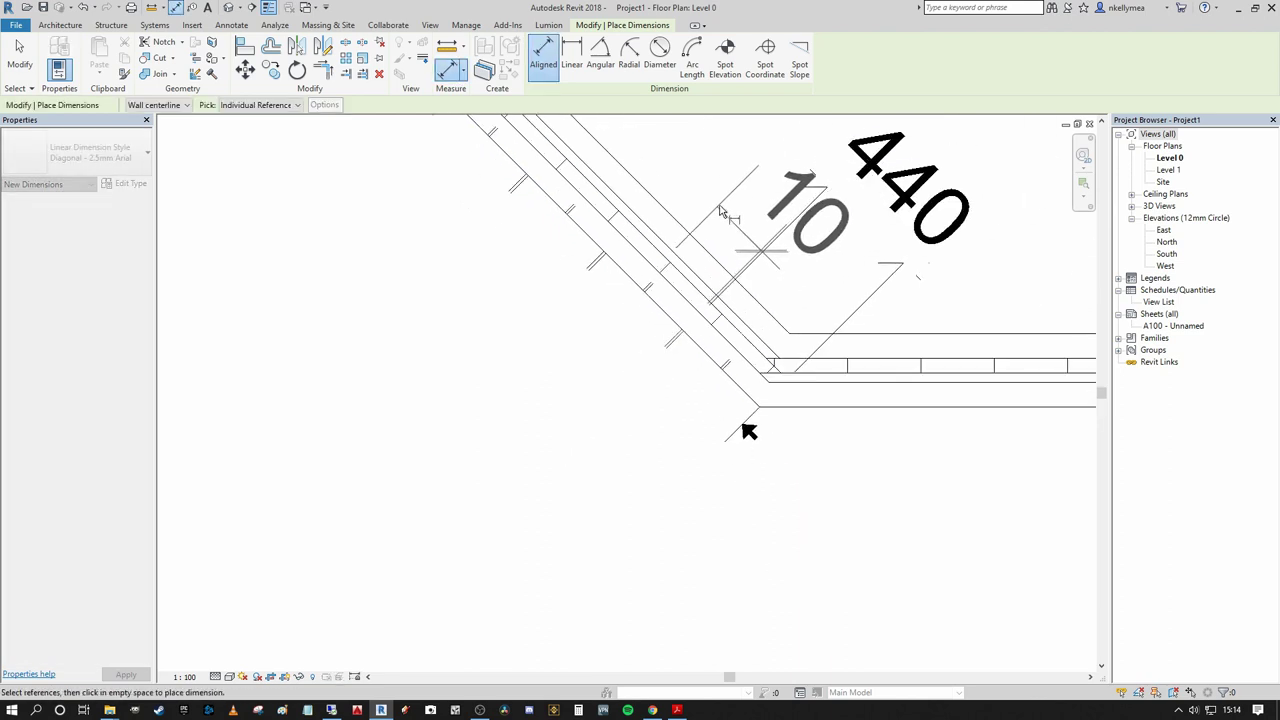
{"action": "key", "text": "Escape"}
{"action": "key", "text": "Escape"}
- Shift the block dimension's witness lines to span a block plus joint, and then half of that coursing spacing
{"action": "scroll", "coordinate": [760, 260], "scroll_direction": "up", "scroll_amount": 2}
{"action": "scroll", "coordinate": [800, 250], "scroll_direction": "down", "scroll_amount": 2}
{"action": "left_click", "coordinate": [830, 242]}
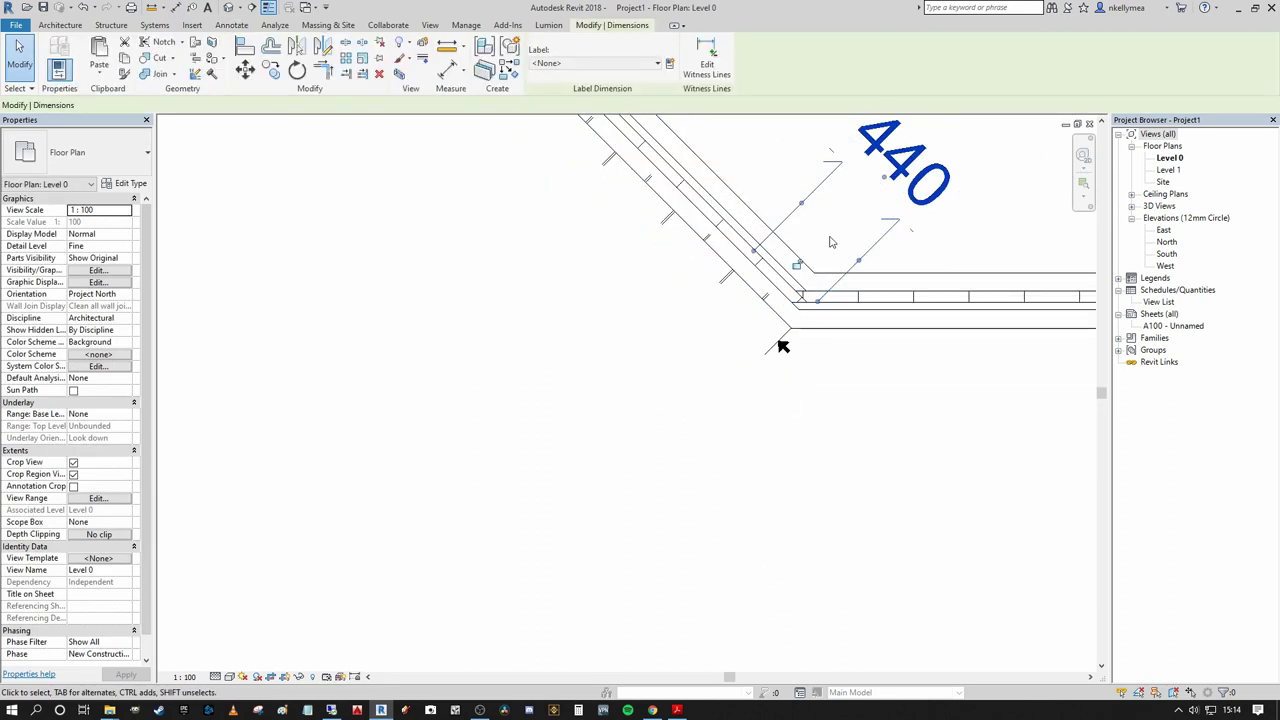
{"action": "middle_click_drag", "start_coordinate": [830, 242], "coordinate": [818, 311]}
{"action": "middle_click_drag", "start_coordinate": [721, 403], "coordinate": [628, 475]}
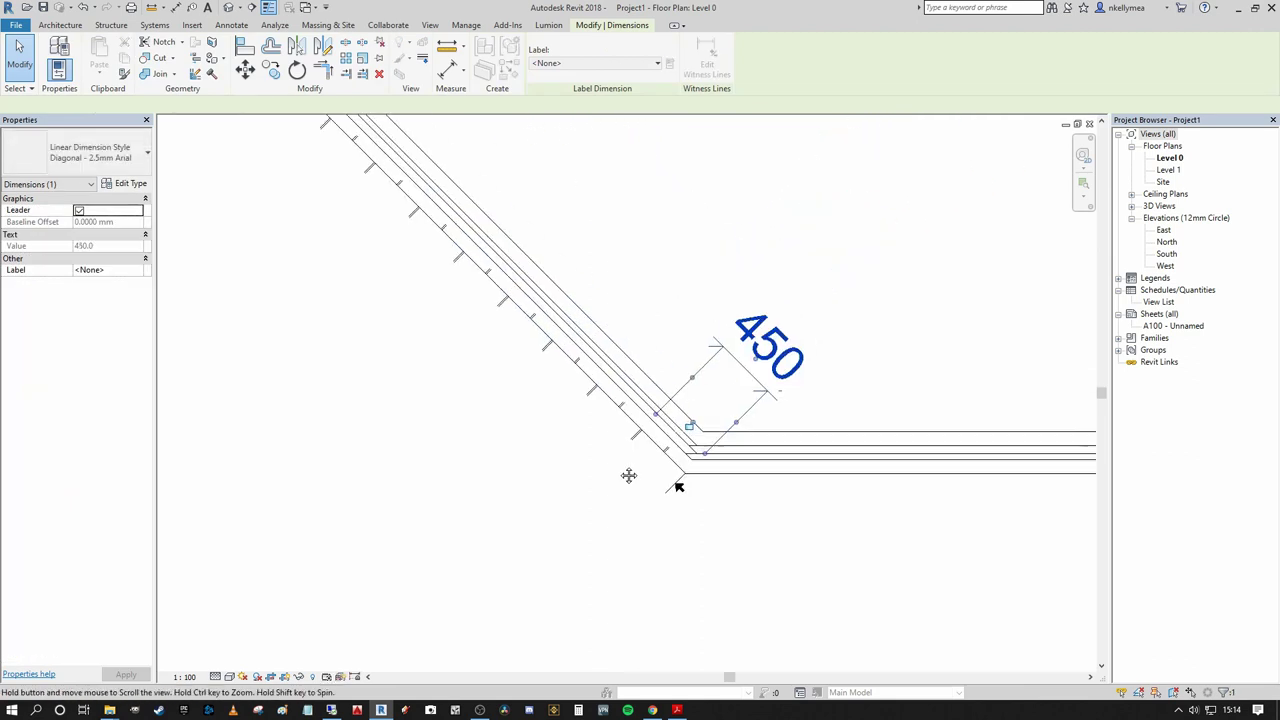
{"action": "scroll", "coordinate": [671, 415], "scroll_direction": "up", "scroll_amount": 4}
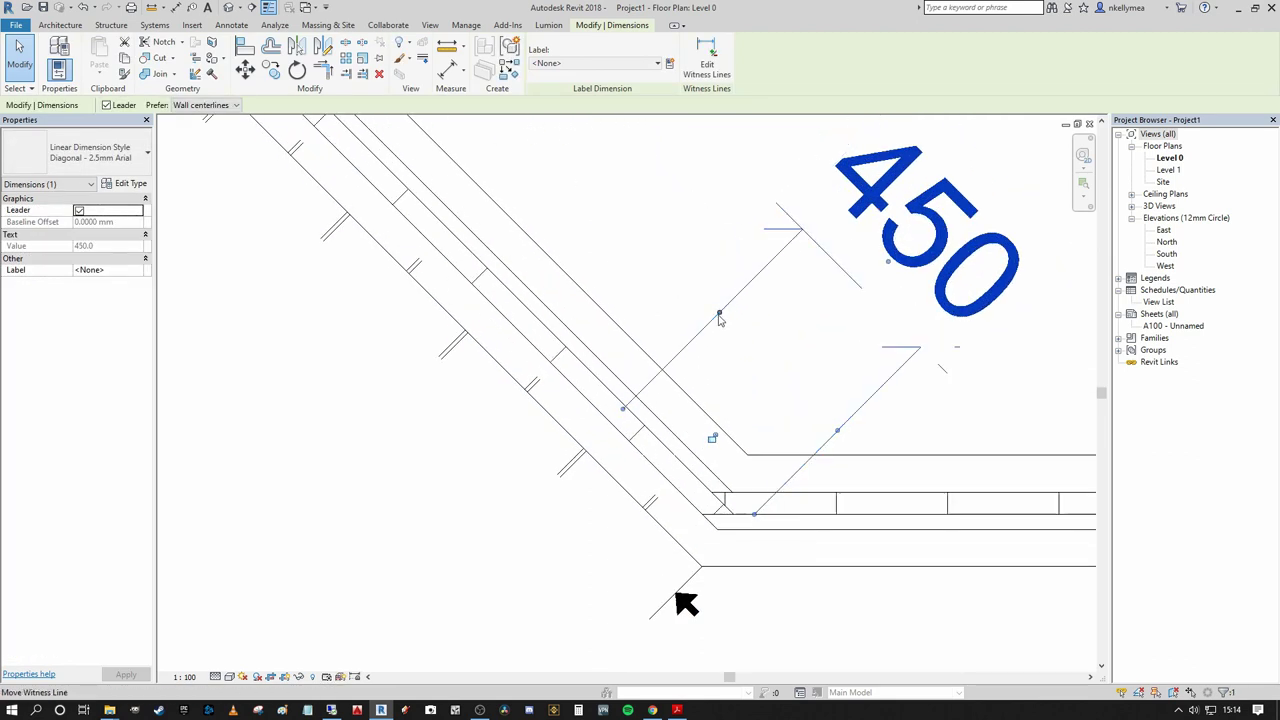
{"action": "left_click_drag", "start_coordinate": [623, 408], "coordinate": [695, 452]}
{"action": "scroll", "coordinate": [640, 314], "scroll_direction": "down", "scroll_amount": 2}
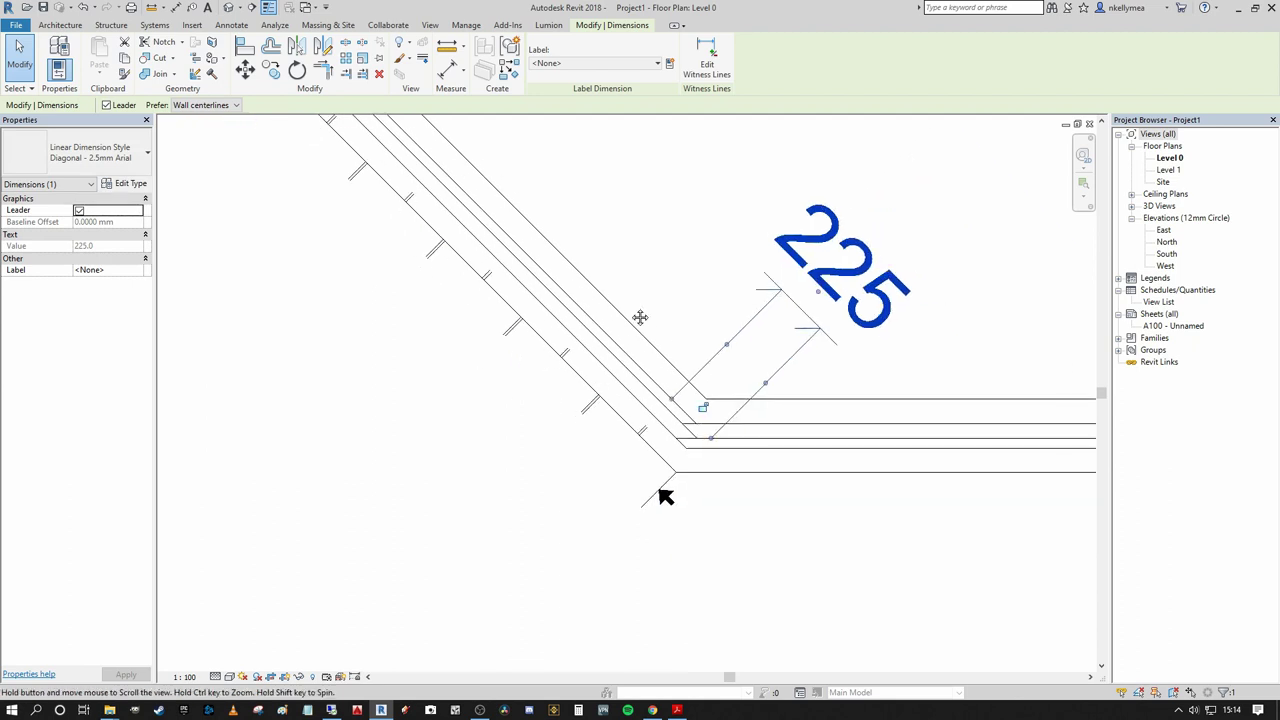
- Delete the coursing check dimension near the diagonal wall's south corner
{"action": "scroll", "coordinate": [700, 335], "scroll_direction": "down", "scroll_amount": 3}
{"action": "middle_click_drag", "start_coordinate": [706, 309], "coordinate": [808, 477]}
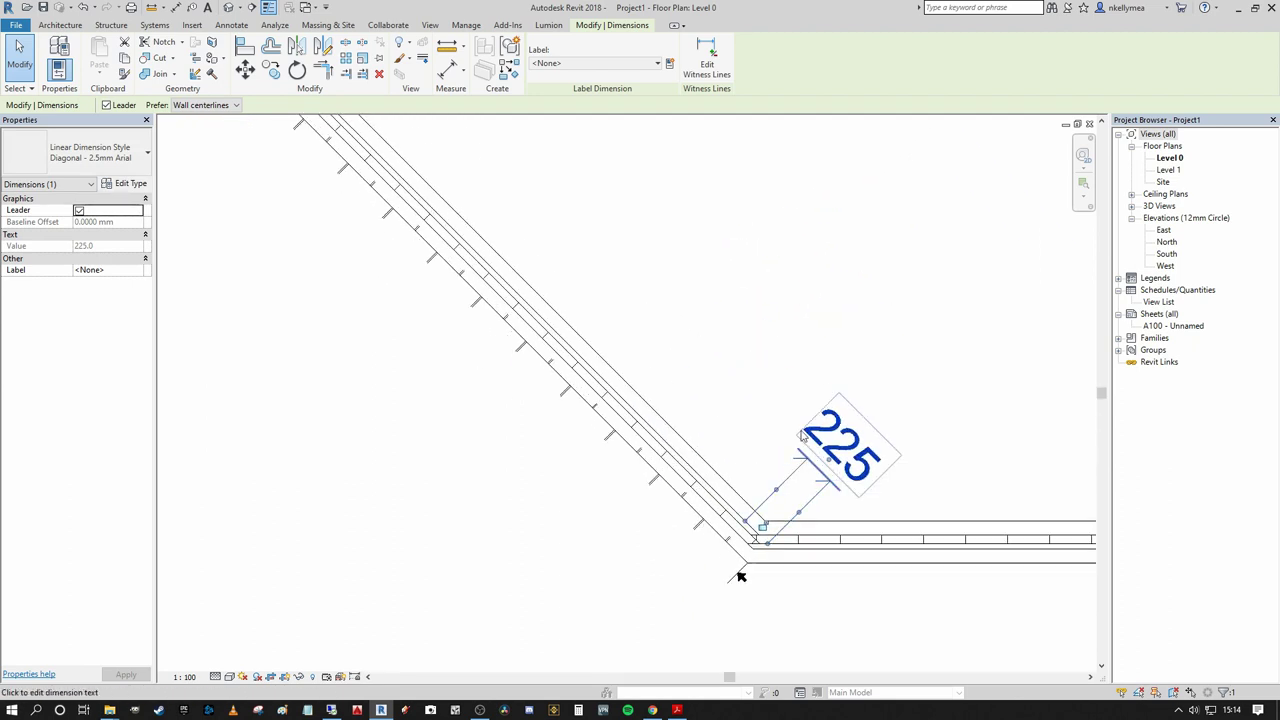
{"action": "scroll", "coordinate": [790, 418], "scroll_direction": "down", "scroll_amount": 2}
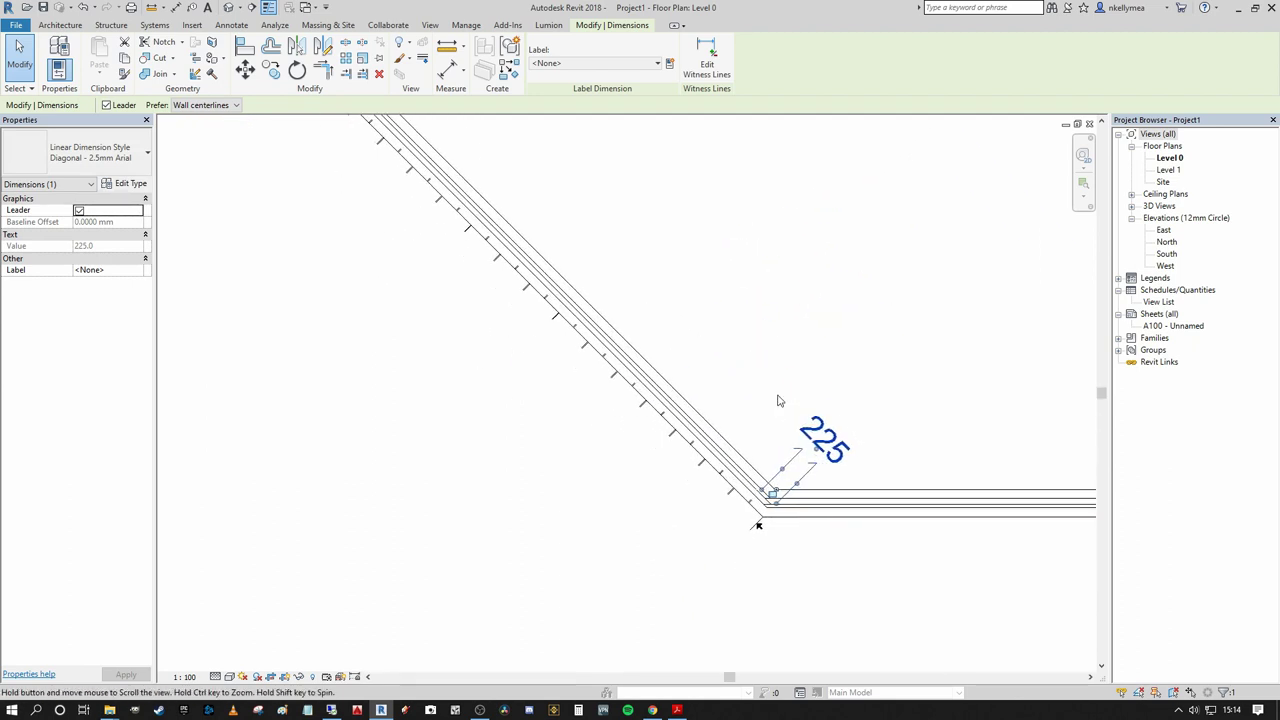
{"action": "left_click", "coordinate": [930, 407]}
{"action": "left_click", "coordinate": [835, 463]}
{"action": "key", "text": "Delete"}
- Examine the block coursing component along the southwest diagonal wall and how its marks meet the south and west corners
{"action": "scroll", "coordinate": [743, 429], "scroll_direction": "up", "scroll_amount": 1}
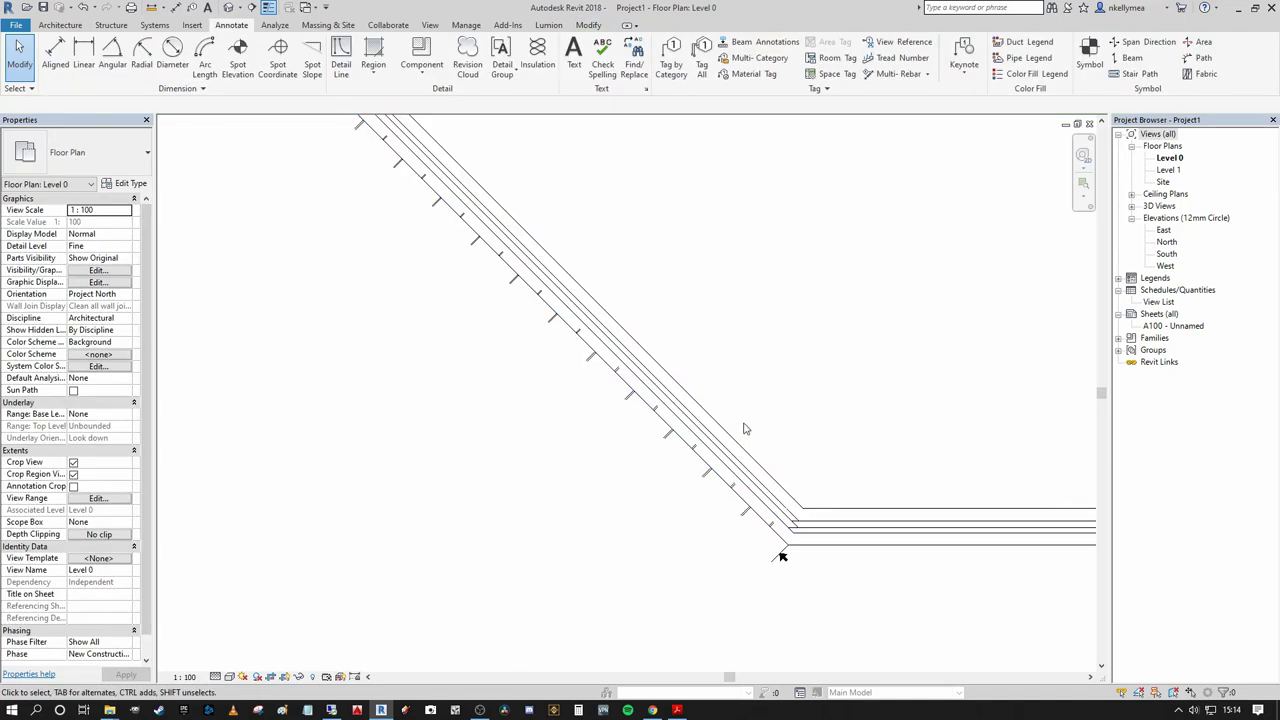
{"action": "left_click", "coordinate": [733, 431]}
{"action": "left_click", "coordinate": [679, 573]}
{"action": "scroll", "coordinate": [753, 519], "scroll_direction": "up", "scroll_amount": 1}
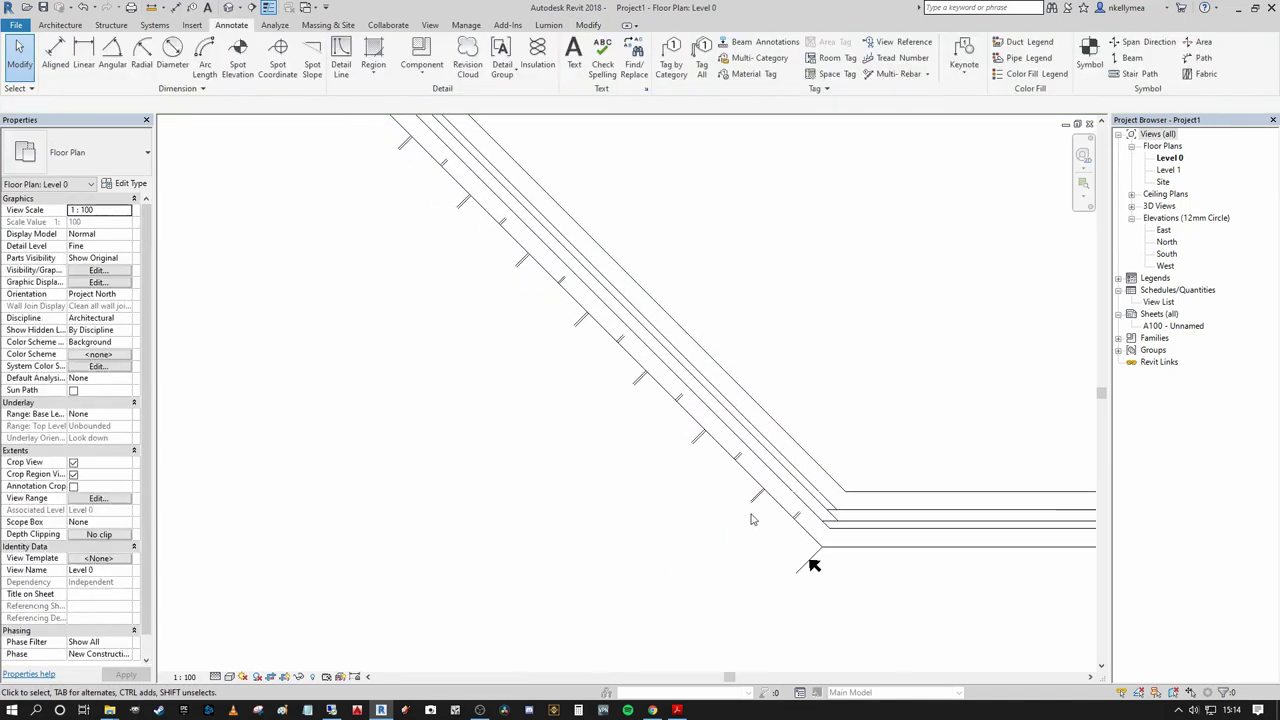
{"action": "left_click", "coordinate": [753, 519]}
{"action": "scroll", "coordinate": [790, 560], "scroll_direction": "down", "scroll_amount": 3}
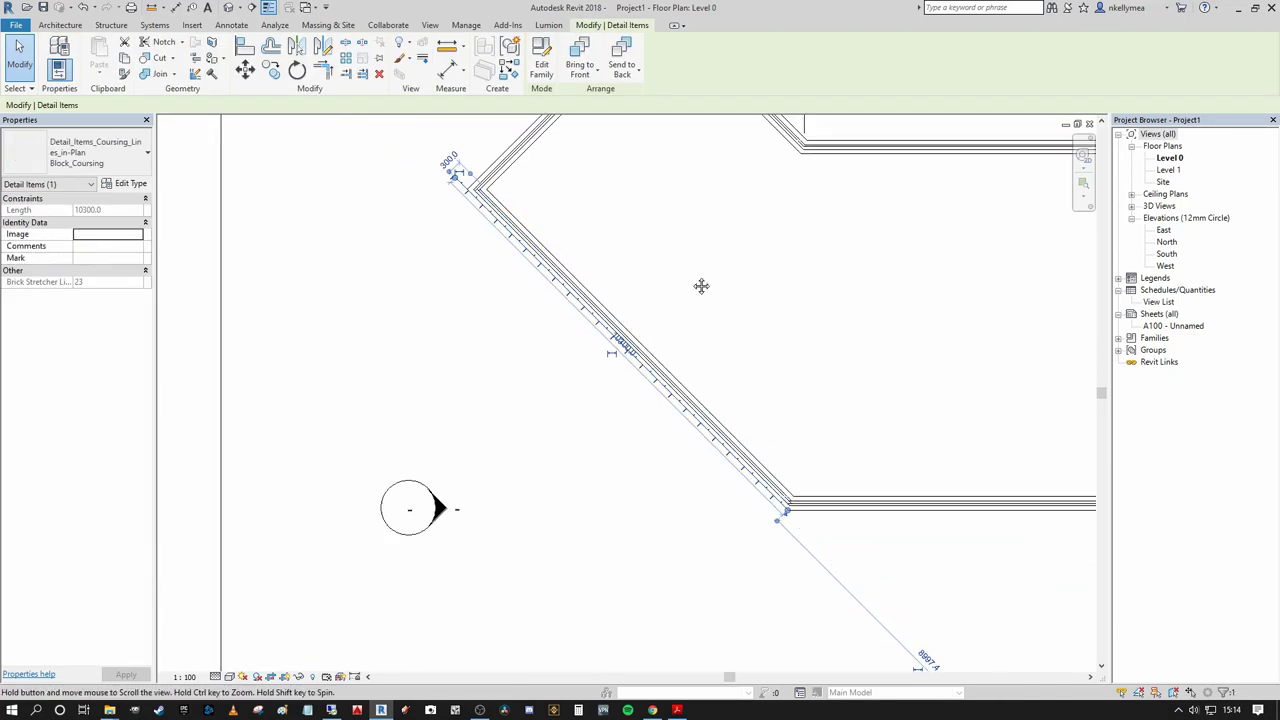
{"action": "scroll", "coordinate": [701, 286], "scroll_direction": "up", "scroll_amount": 4}
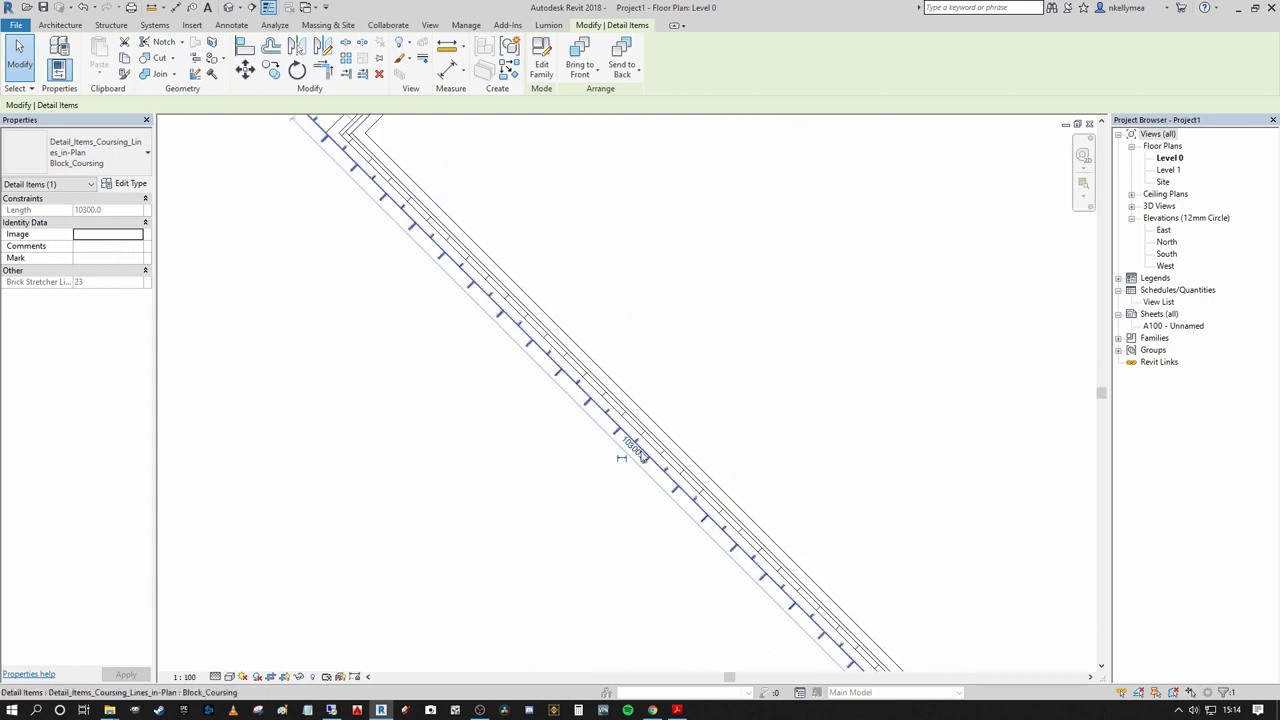
{"action": "scroll", "coordinate": [622, 457], "scroll_direction": "down", "scroll_amount": 5}
{"action": "scroll", "coordinate": [557, 314], "scroll_direction": "up", "scroll_amount": 4}
{"action": "scroll", "coordinate": [557, 314], "scroll_direction": "up", "scroll_amount": 2}
{"action": "middle_click_drag", "start_coordinate": [442, 225], "coordinate": [482, 292]}
{"action": "left_click", "coordinate": [395, 330]}
{"action": "scroll", "coordinate": [480, 260], "scroll_direction": "up", "scroll_amount": 1}
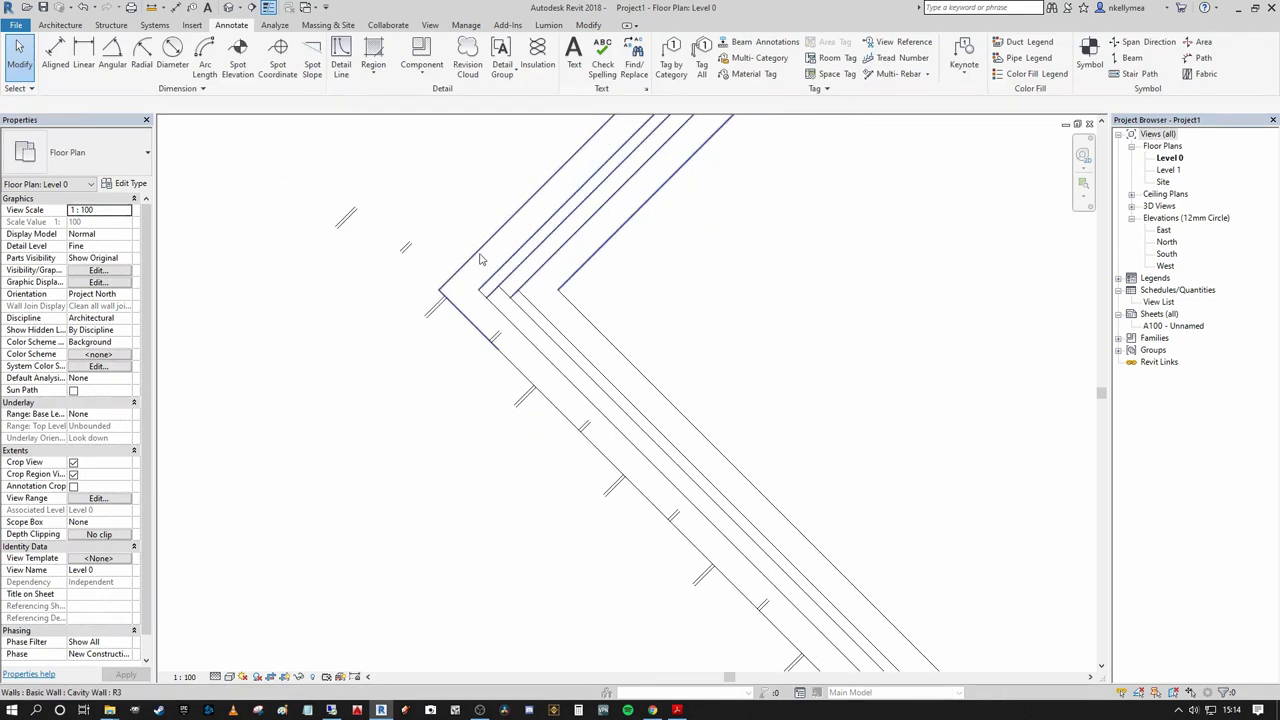
{"action": "left_click", "coordinate": [480, 260]}
{"action": "left_click", "coordinate": [377, 289]}
{"action": "scroll", "coordinate": [403, 306], "scroll_direction": "up", "scroll_amount": 1}
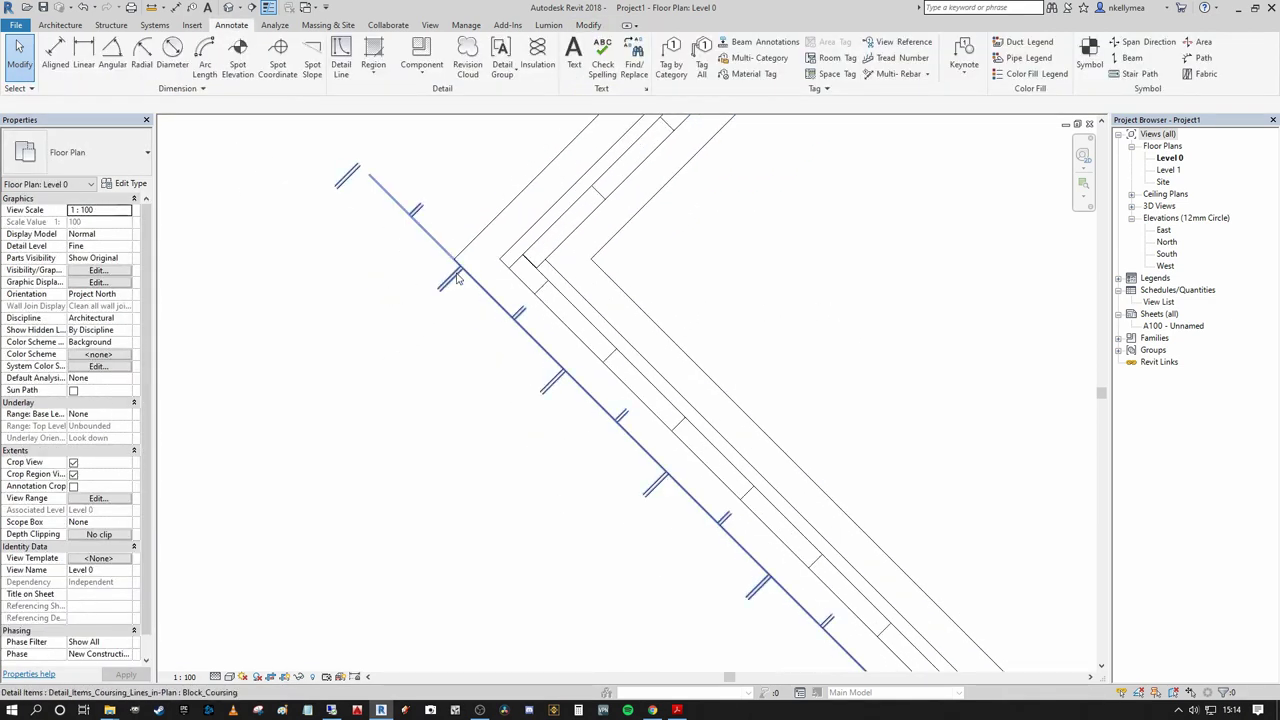
{"action": "scroll", "coordinate": [457, 280], "scroll_direction": "down", "scroll_amount": 2}
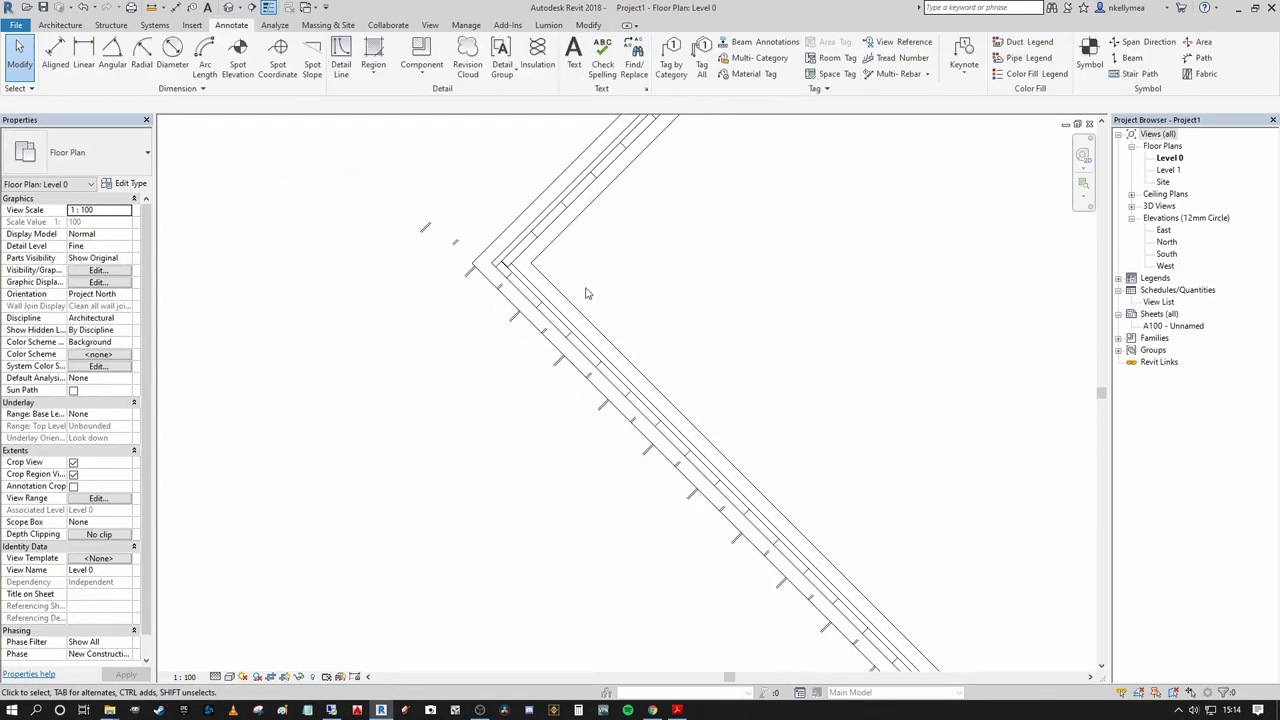
- Align the northwest wall's outer face with the block coursing mark nearest the west corner
{"action": "key", "text": "a"}
{"action": "key", "text": "l"}
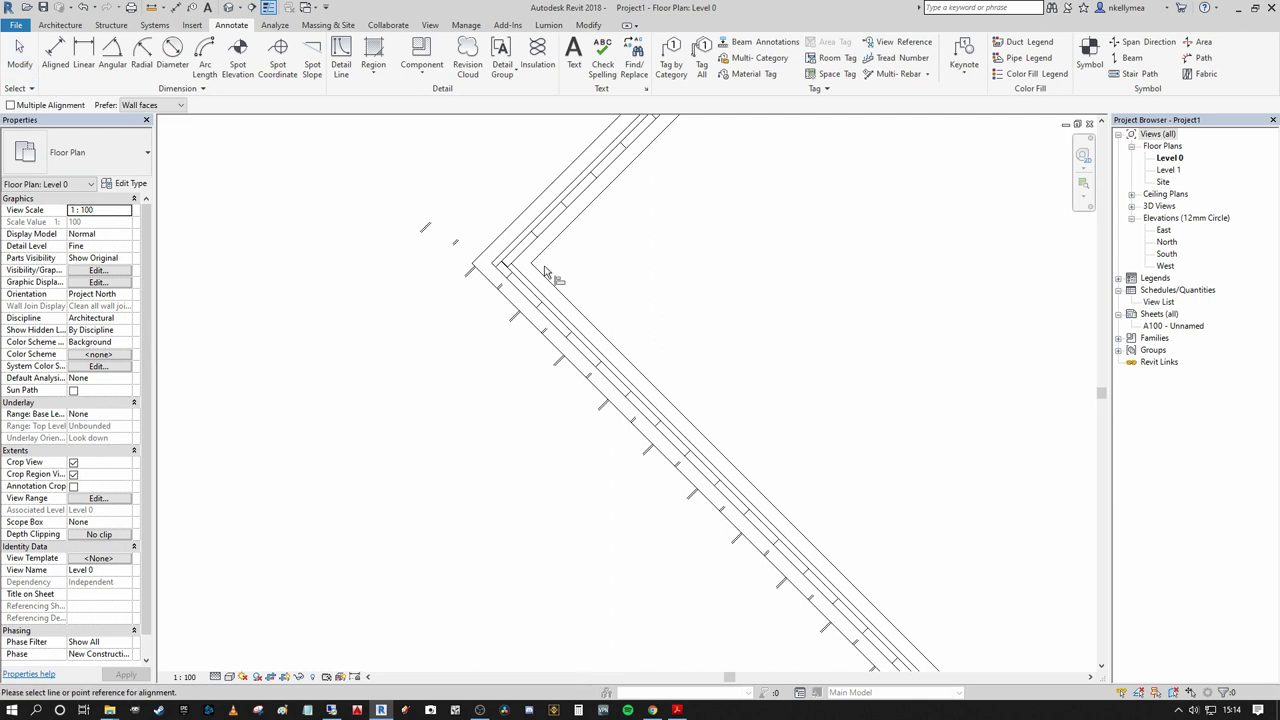
{"action": "scroll", "coordinate": [470, 275], "scroll_direction": "up", "scroll_amount": 4}
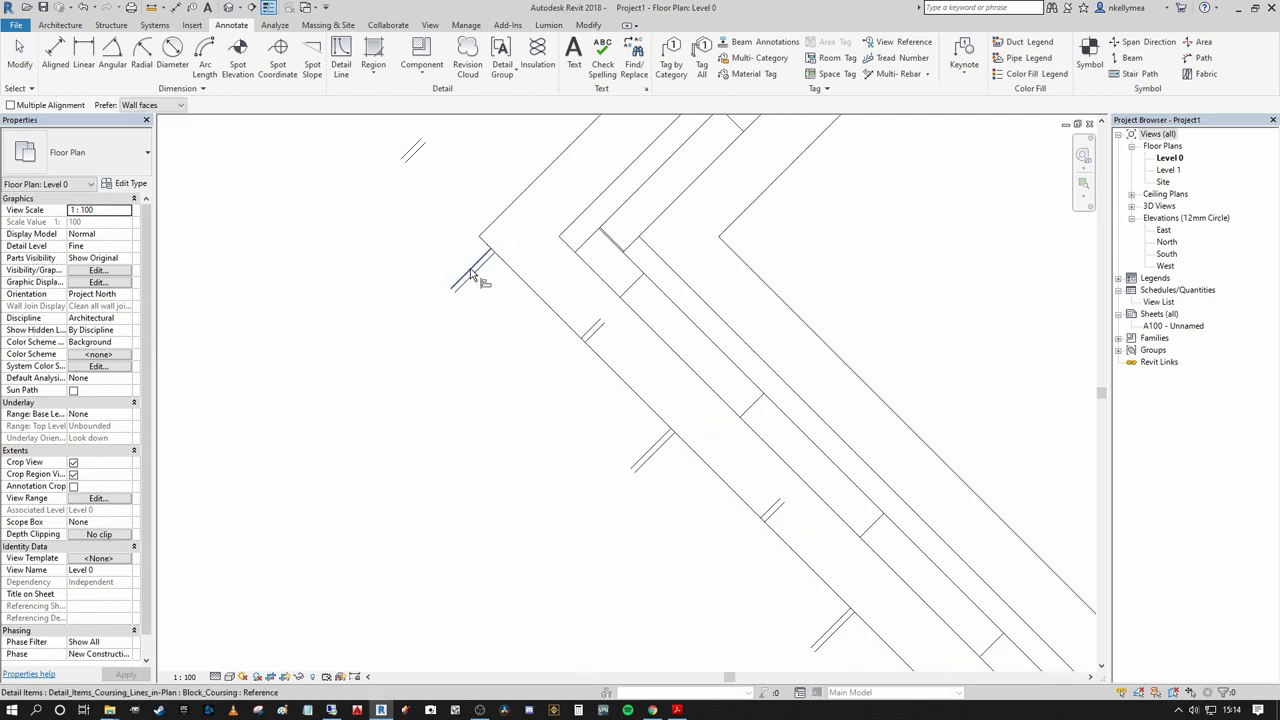
{"action": "left_click", "coordinate": [472, 275]}
{"action": "middle_click_drag", "start_coordinate": [472, 277], "coordinate": [459, 323]}
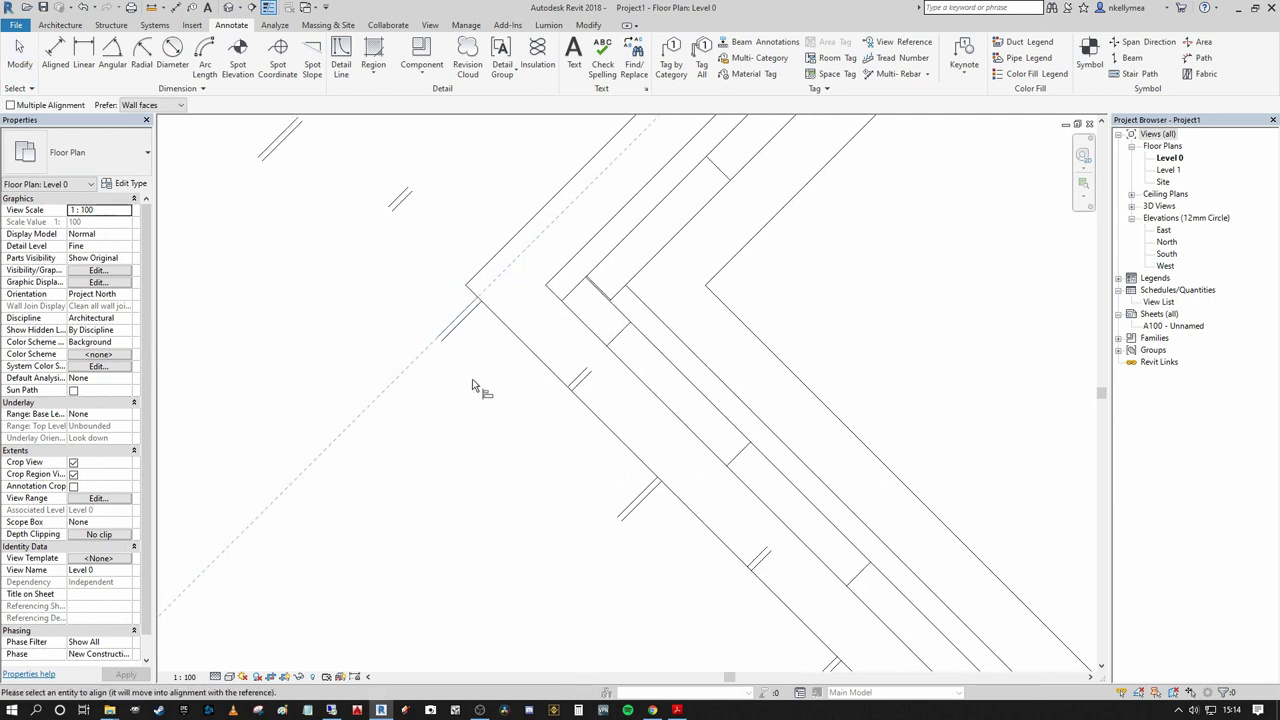
{"action": "middle_click_drag", "start_coordinate": [495, 368], "coordinate": [463, 504]}
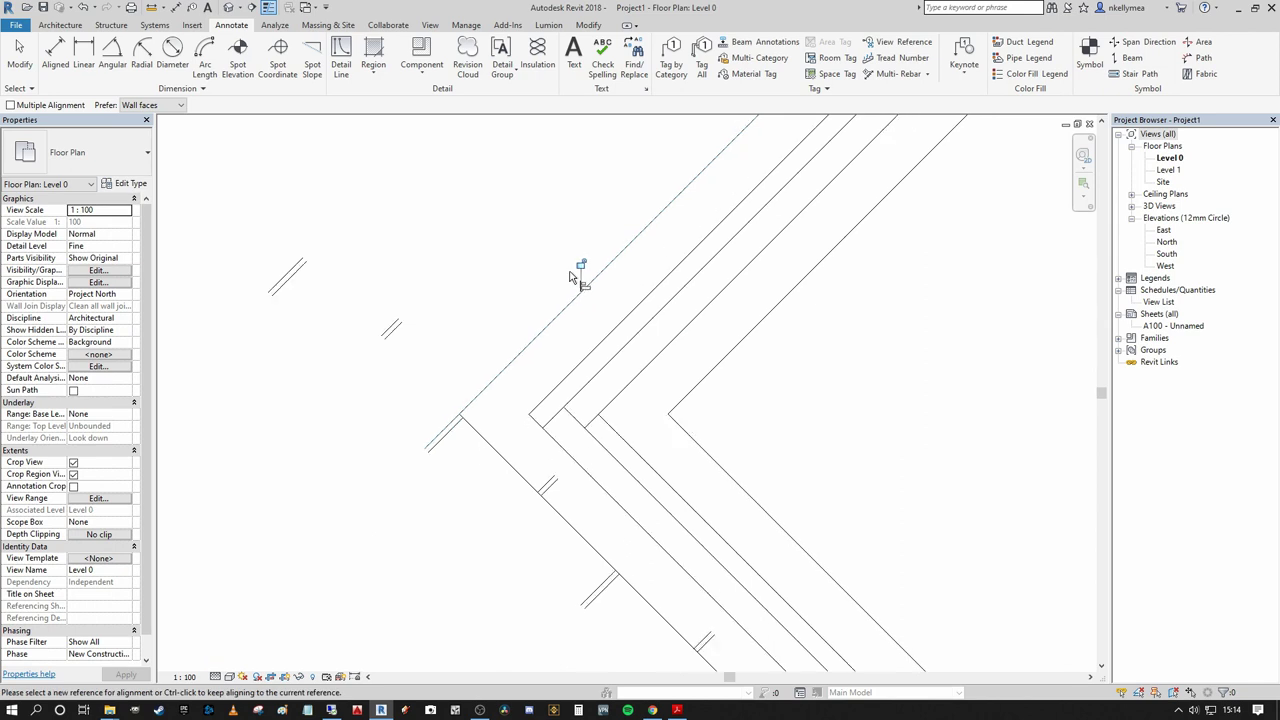
- Finish the alignment and choose the Block_Coursing type of the in-plan coursing lines detail component for placement
{"action": "key", "text": "Escape"}
{"action": "key", "text": "Escape"}
{"action": "scroll", "coordinate": [568, 278], "scroll_direction": "down", "scroll_amount": 5}
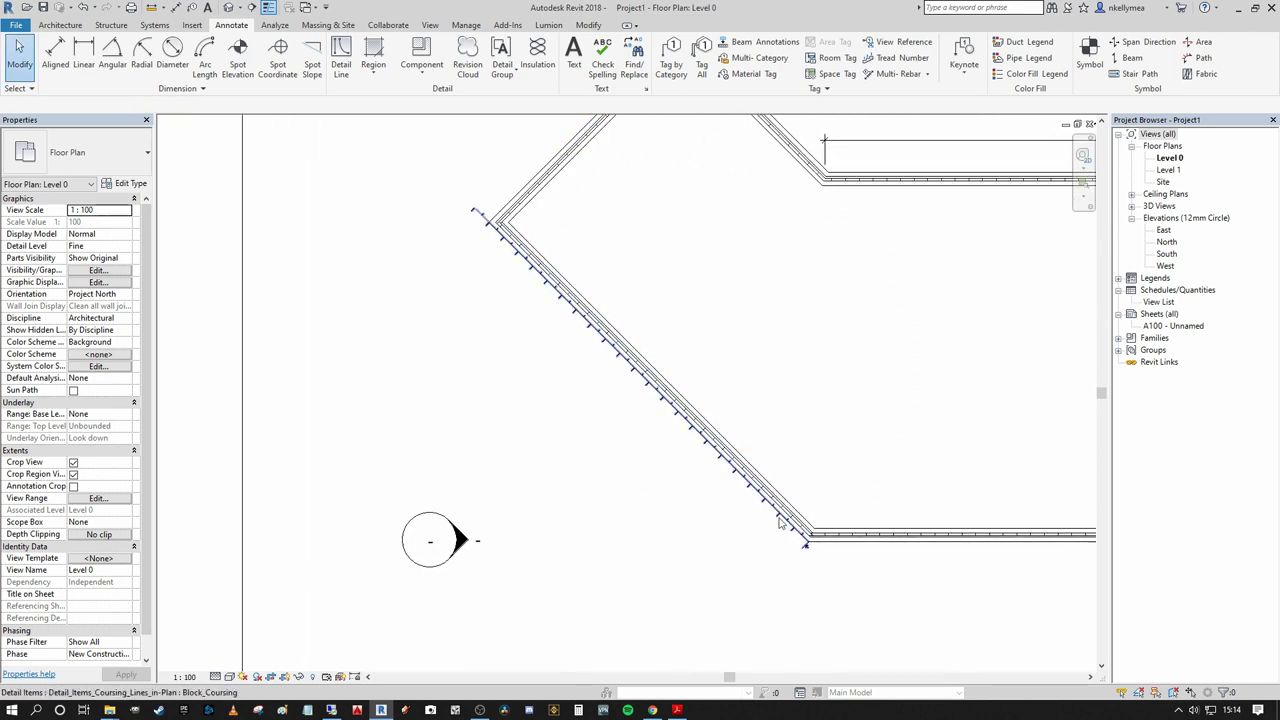
{"action": "middle_click_drag", "start_coordinate": [783, 473], "coordinate": [803, 520]}
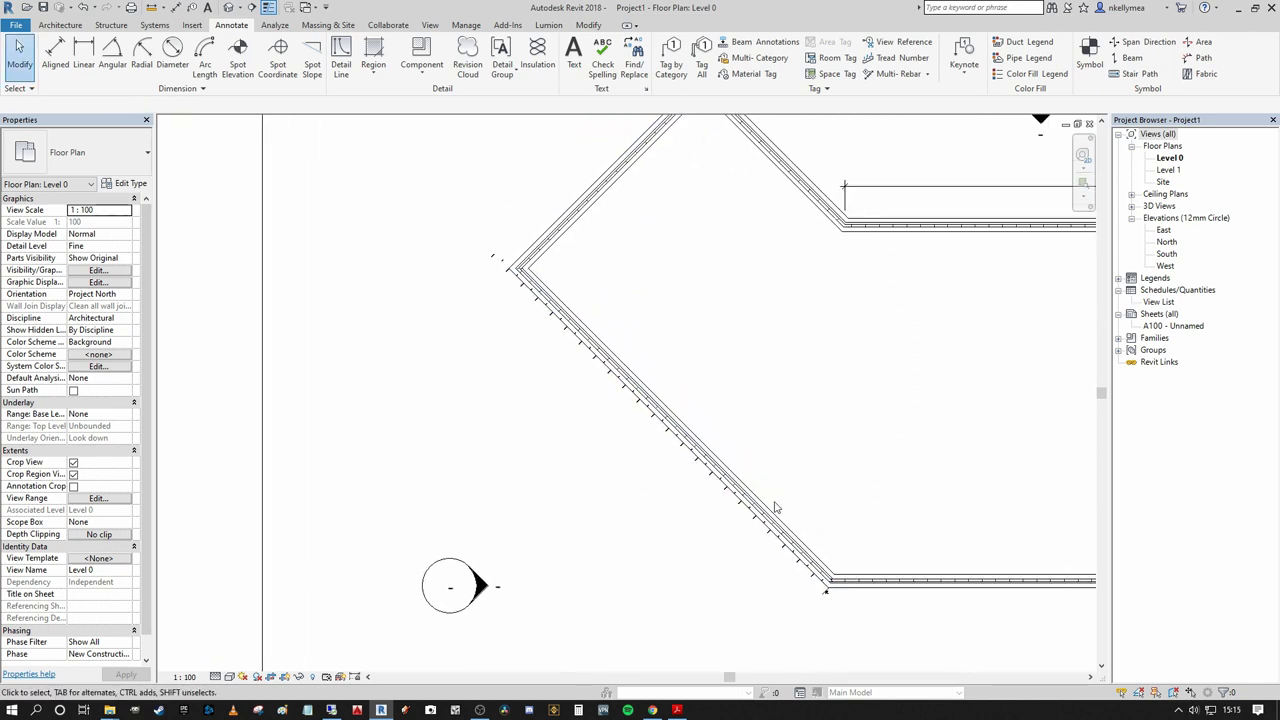
{"action": "scroll", "coordinate": [689, 517], "scroll_direction": "down", "scroll_amount": 2}
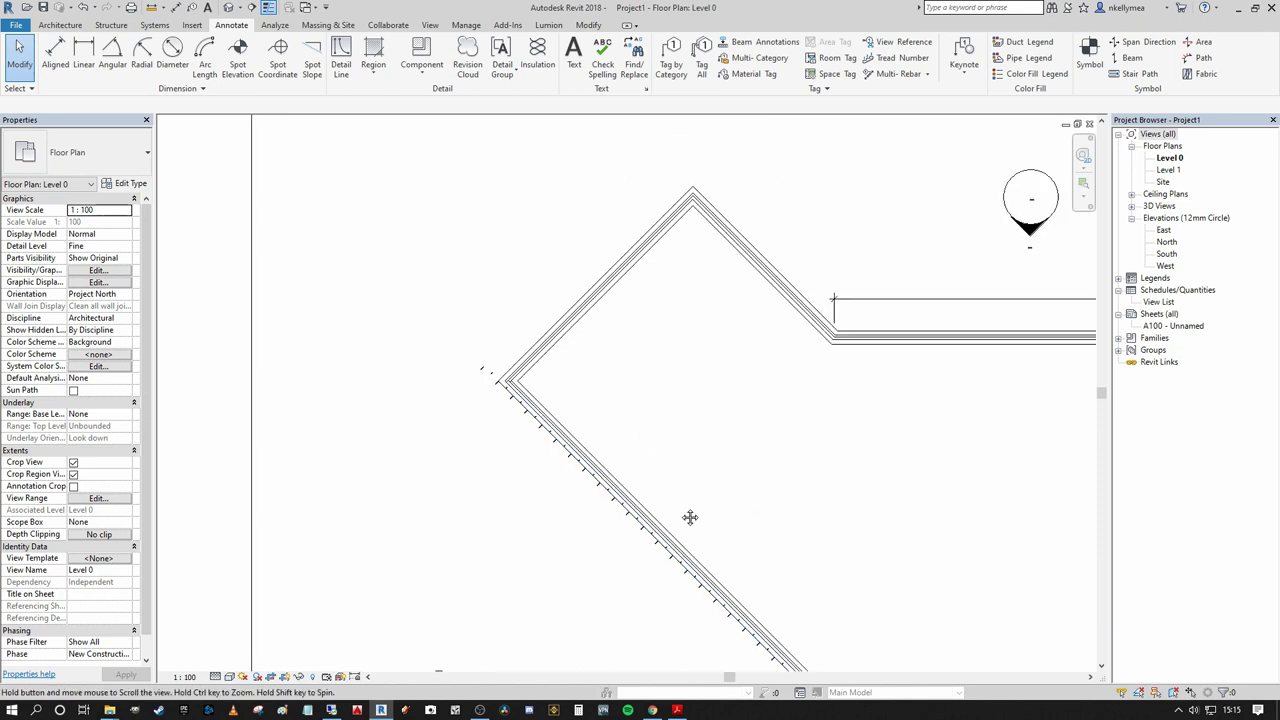
{"action": "scroll", "coordinate": [665, 485], "scroll_direction": "up", "scroll_amount": 2}
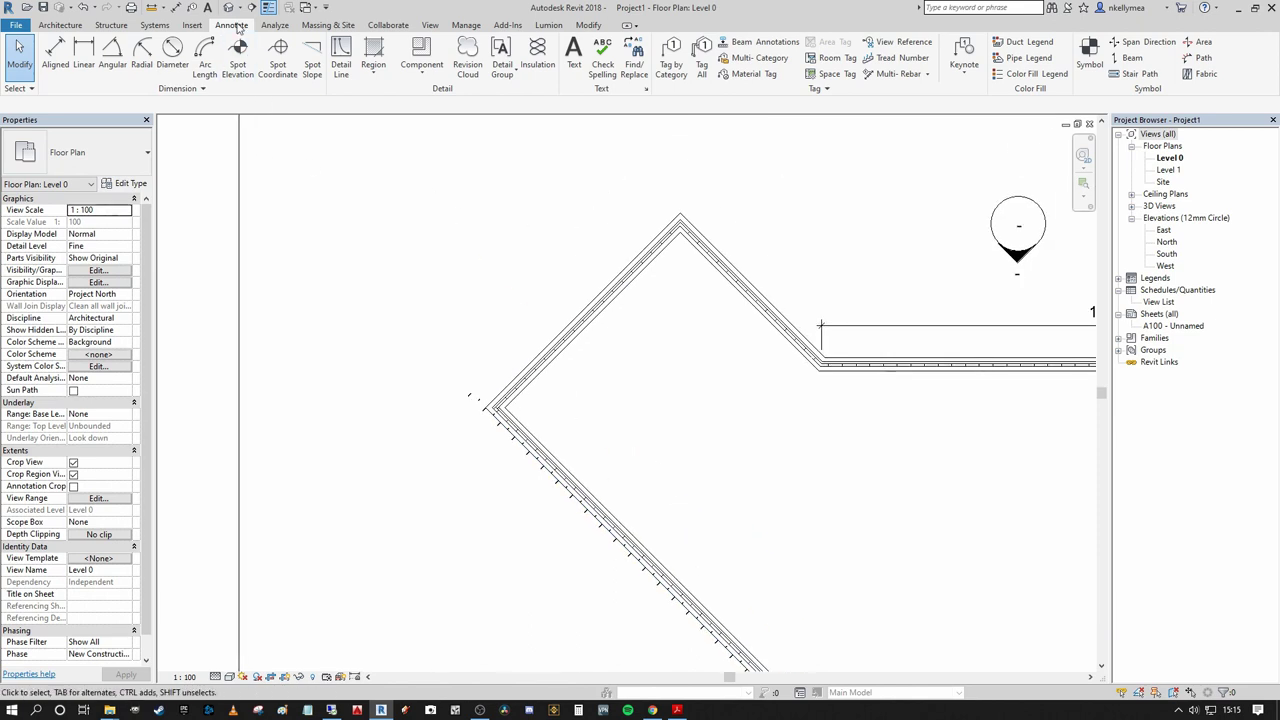
{"action": "left_click", "coordinate": [421, 50]}
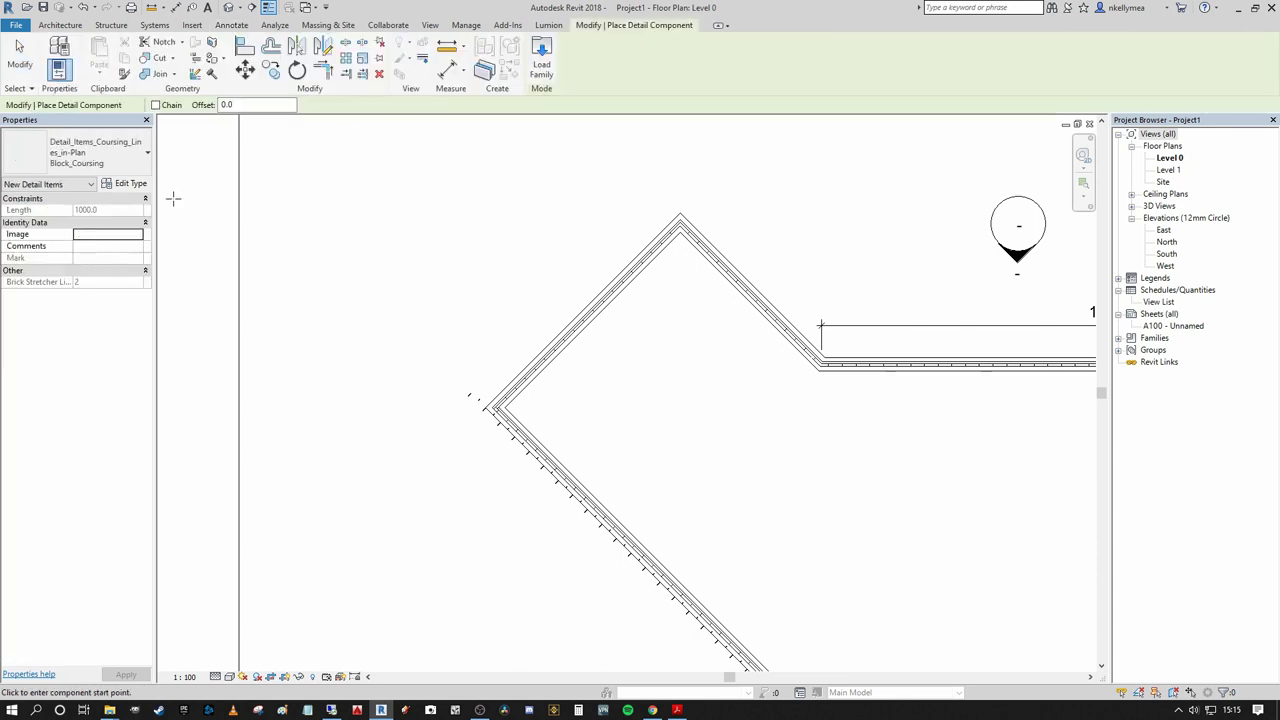
{"action": "left_click", "coordinate": [100, 155]}
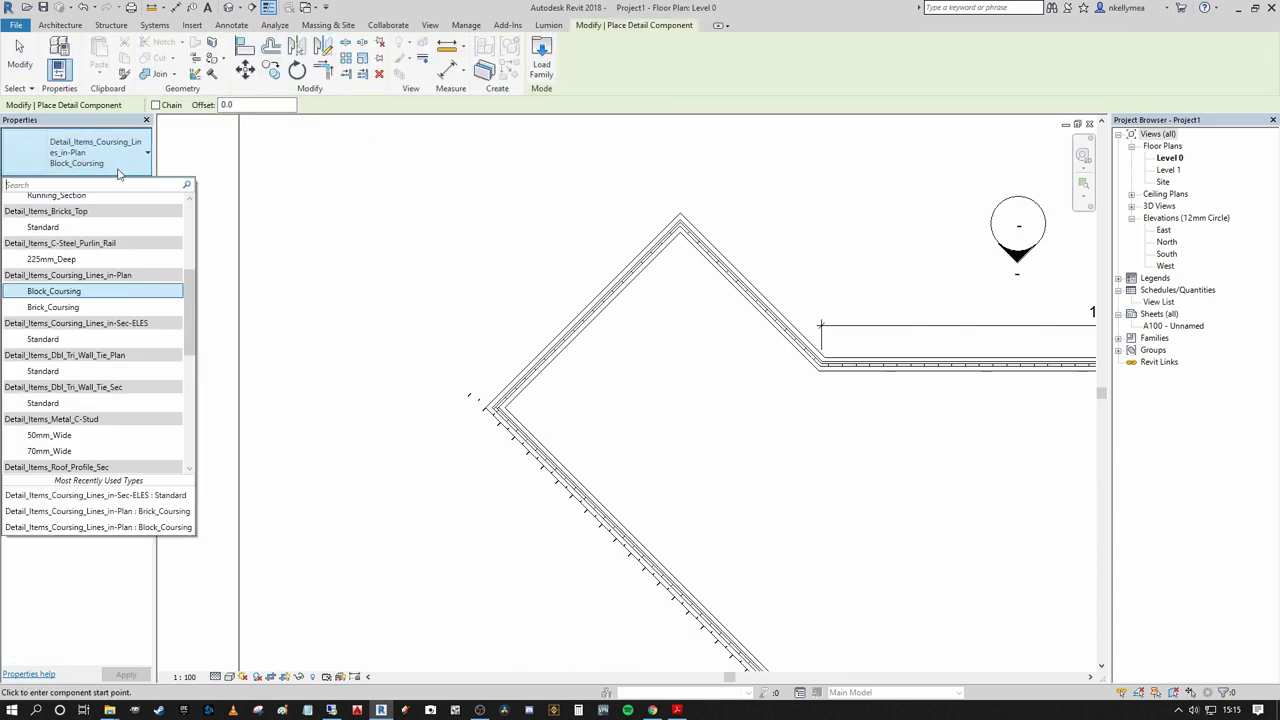
{"action": "left_click", "coordinate": [62, 291]}
- Place the block coursing component along the northwest wall's outer face, from the west corner to just beyond the north corner
{"action": "scroll", "coordinate": [475, 380], "scroll_direction": "up", "scroll_amount": 5}
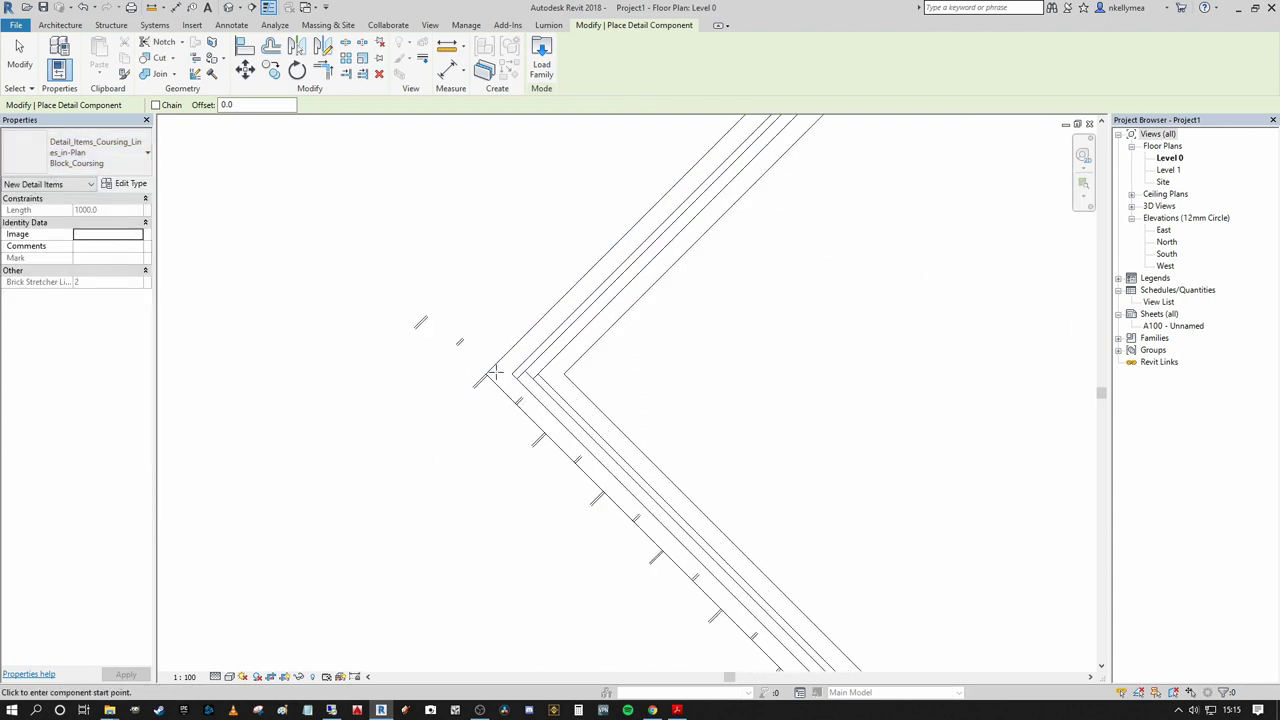
{"action": "left_click", "coordinate": [475, 380]}
{"action": "scroll", "coordinate": [472, 382], "scroll_direction": "up", "scroll_amount": 4}
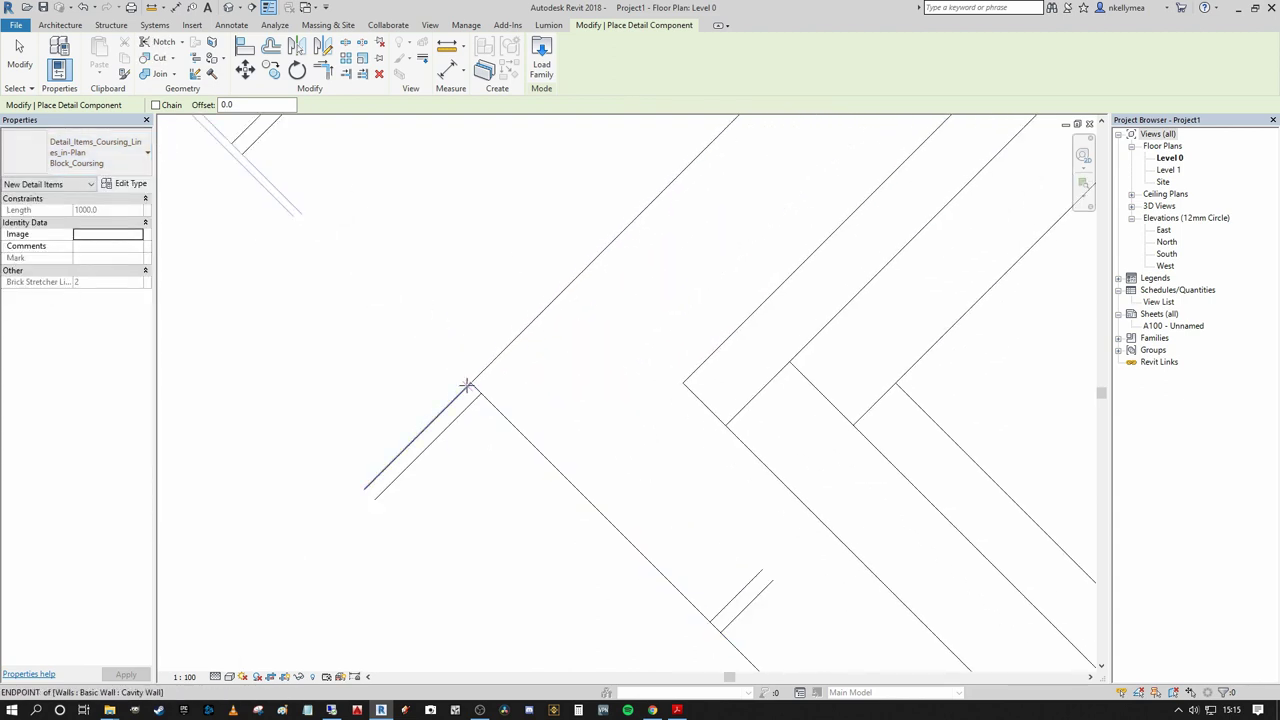
{"action": "scroll", "coordinate": [469, 383], "scroll_direction": "down", "scroll_amount": 10}
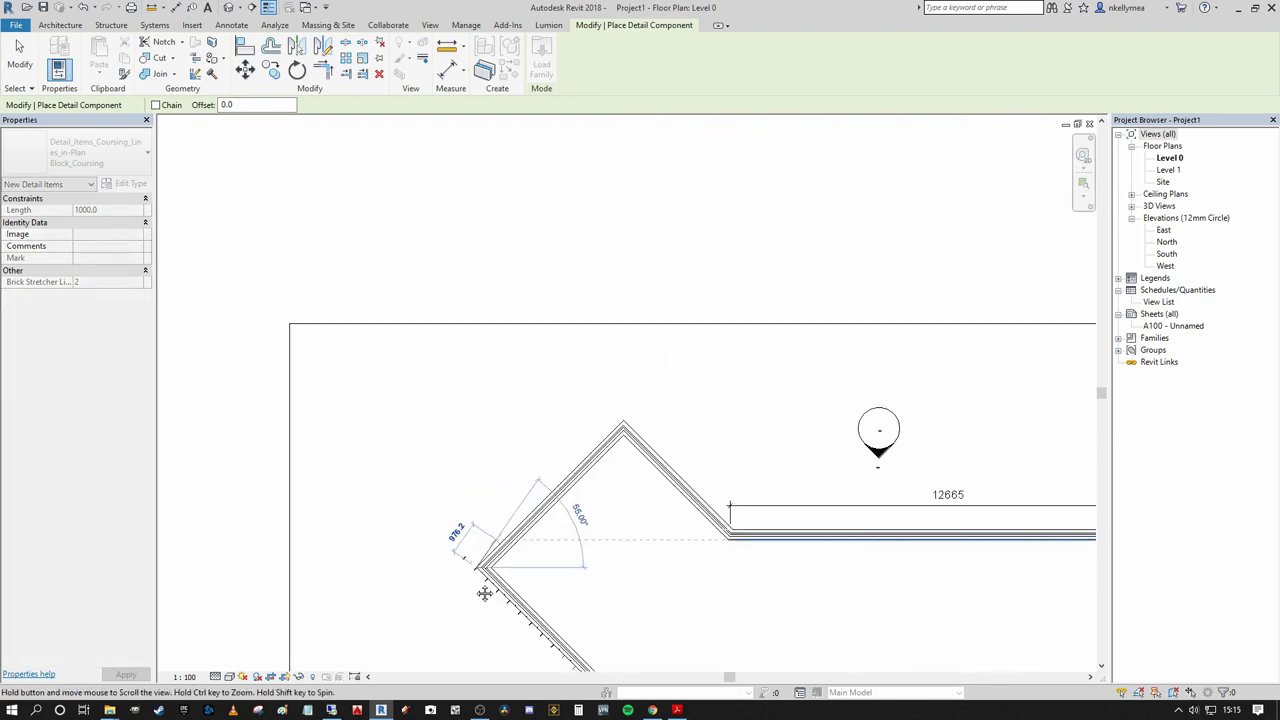
{"action": "scroll", "coordinate": [604, 490], "scroll_direction": "up", "scroll_amount": 3}
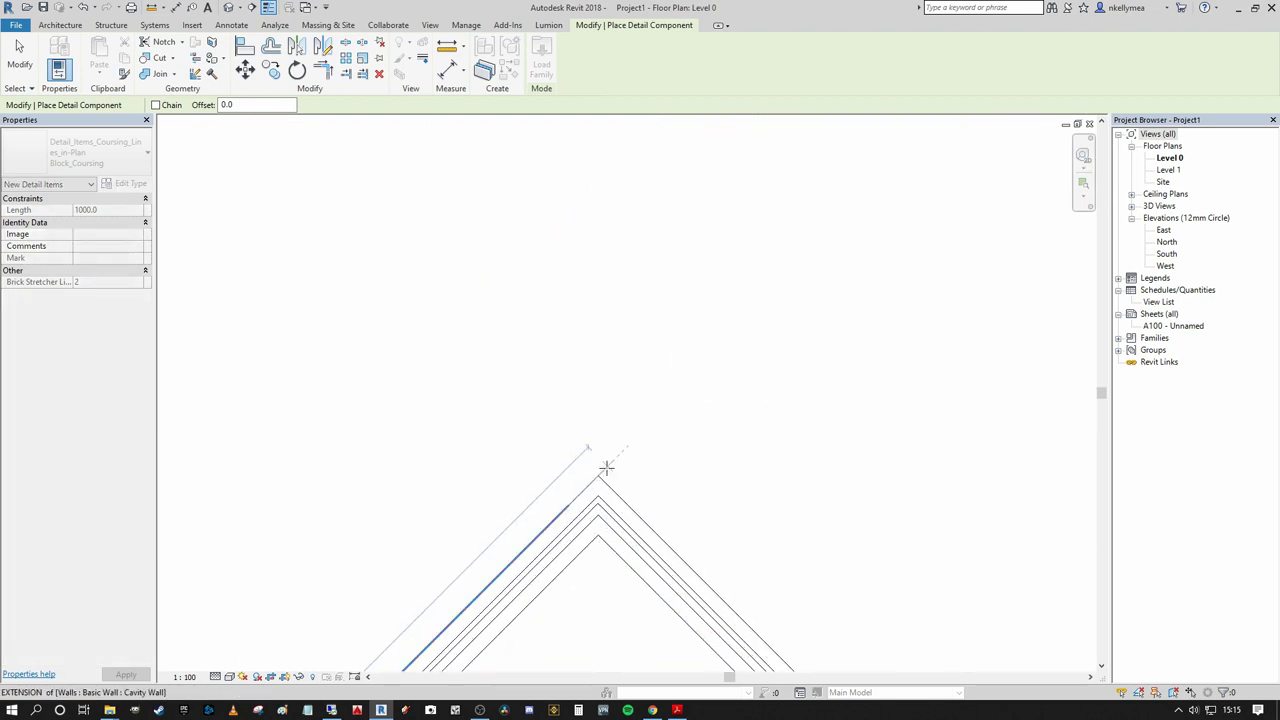
{"action": "left_click", "coordinate": [618, 455]}
{"action": "scroll", "coordinate": [630, 450], "scroll_direction": "down", "scroll_amount": 3}
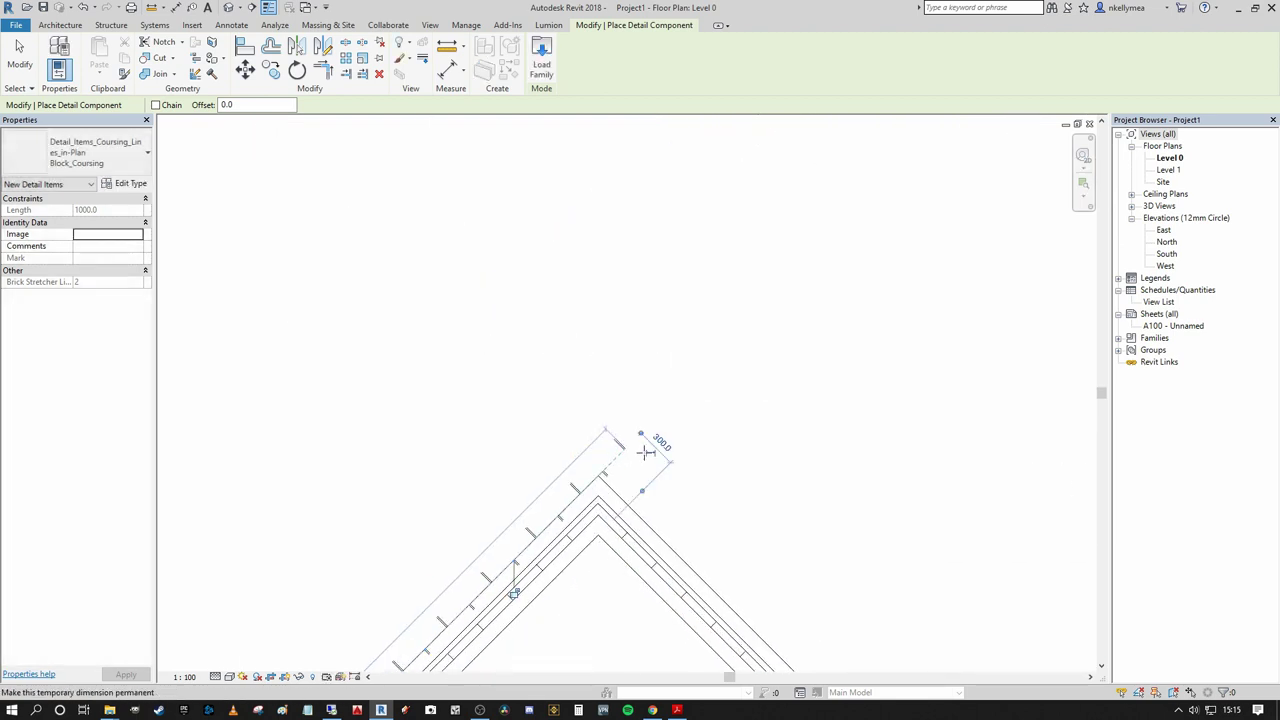
{"action": "key", "text": "Escape"}
{"action": "key", "text": "Escape"}
- Align the outer face of the northeast diagonal wall with the half-block coursing mark just beyond the north corner
{"action": "scroll", "coordinate": [668, 250], "scroll_direction": "up", "scroll_amount": 5}
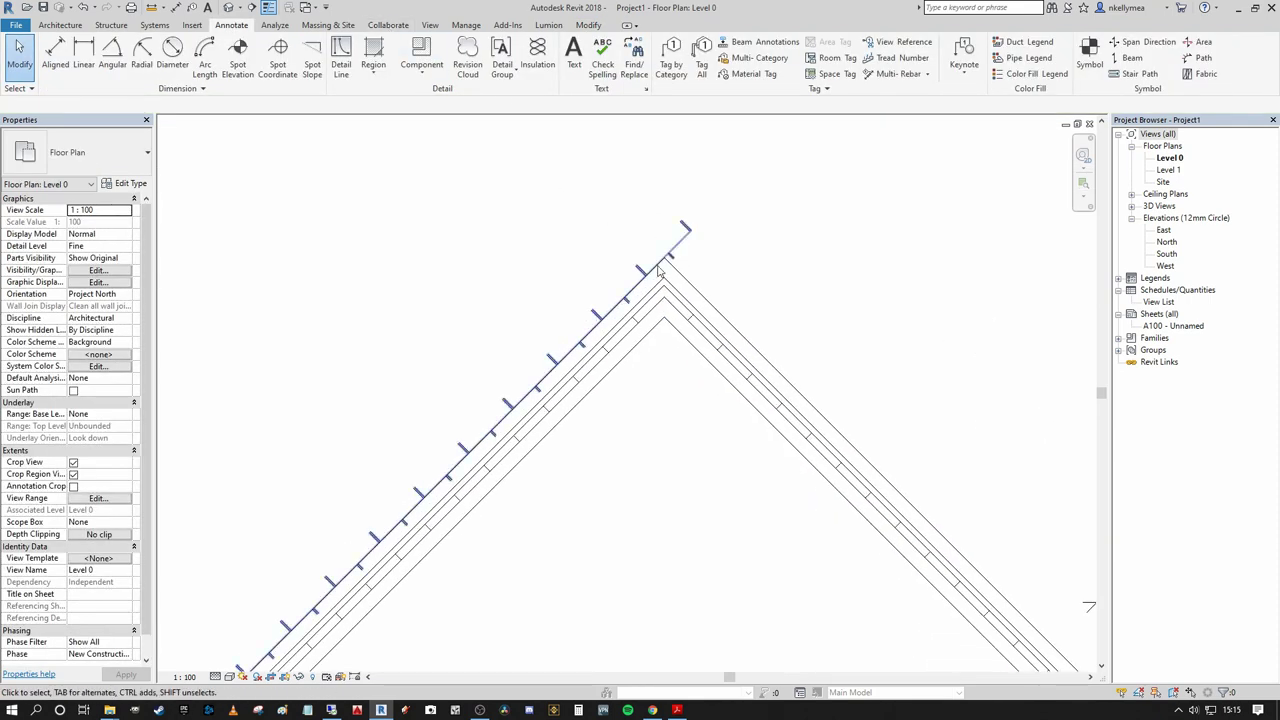
{"action": "key", "text": "a"}
{"action": "key", "text": "l"}
{"action": "scroll", "coordinate": [688, 230], "scroll_direction": "up", "scroll_amount": 3}
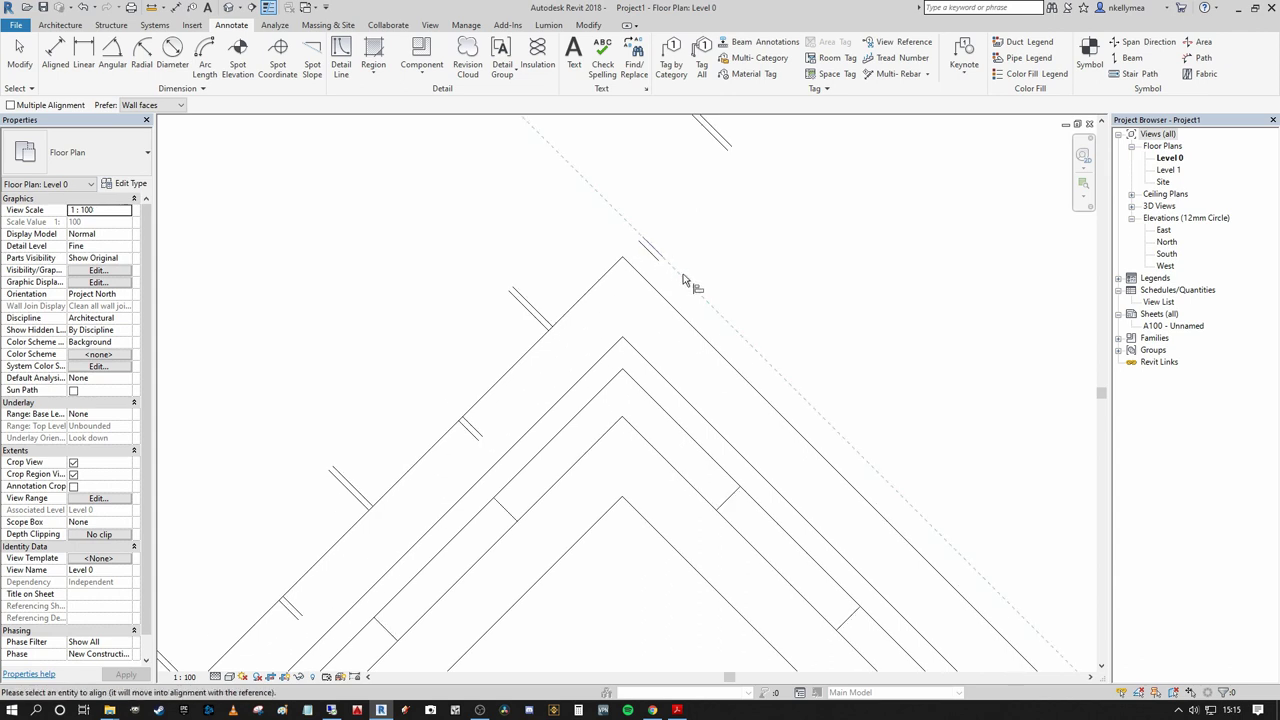
{"action": "left_click", "coordinate": [736, 378]}
{"action": "key", "text": "Escape"}
{"action": "key", "text": "Escape"}
{"action": "scroll", "coordinate": [686, 302], "scroll_direction": "down", "scroll_amount": 3}
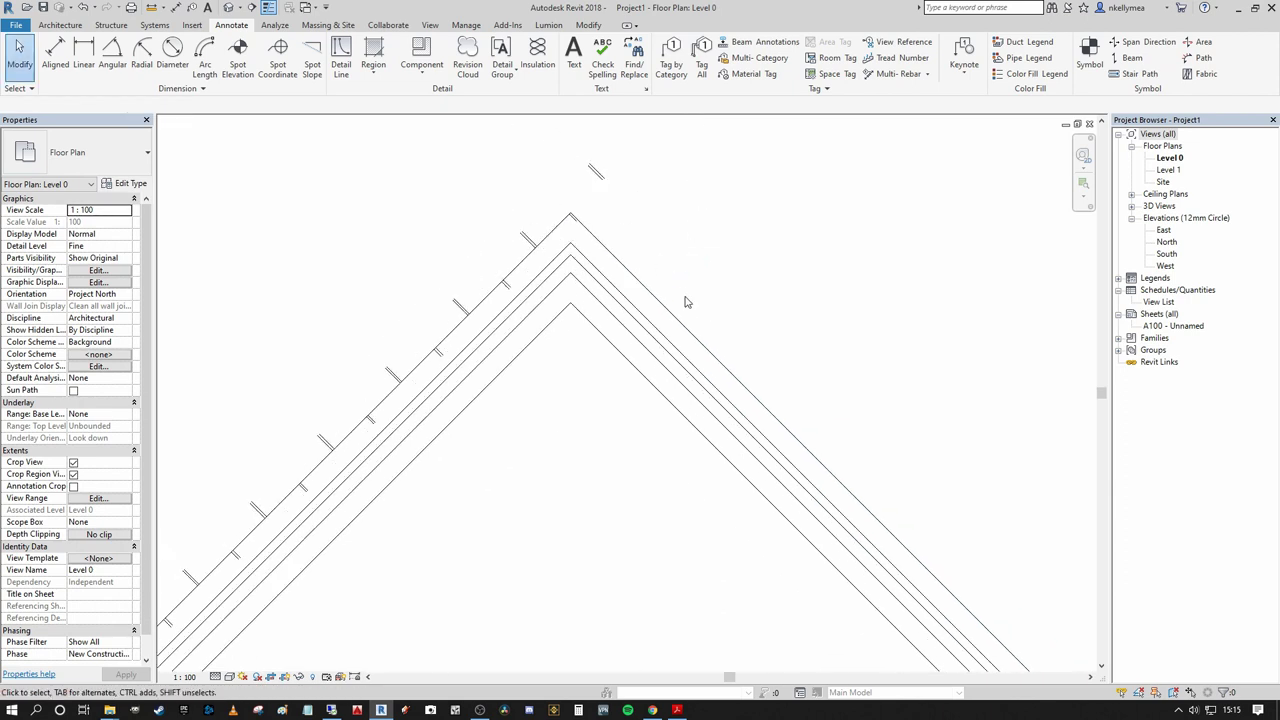
- Examine how the coursing marks meet the north corner and check the northwest wall's properties and the adjoining diagonal wall
{"action": "scroll", "coordinate": [686, 302], "scroll_direction": "down", "scroll_amount": 2}
{"action": "scroll", "coordinate": [559, 188], "scroll_direction": "up", "scroll_amount": 3}
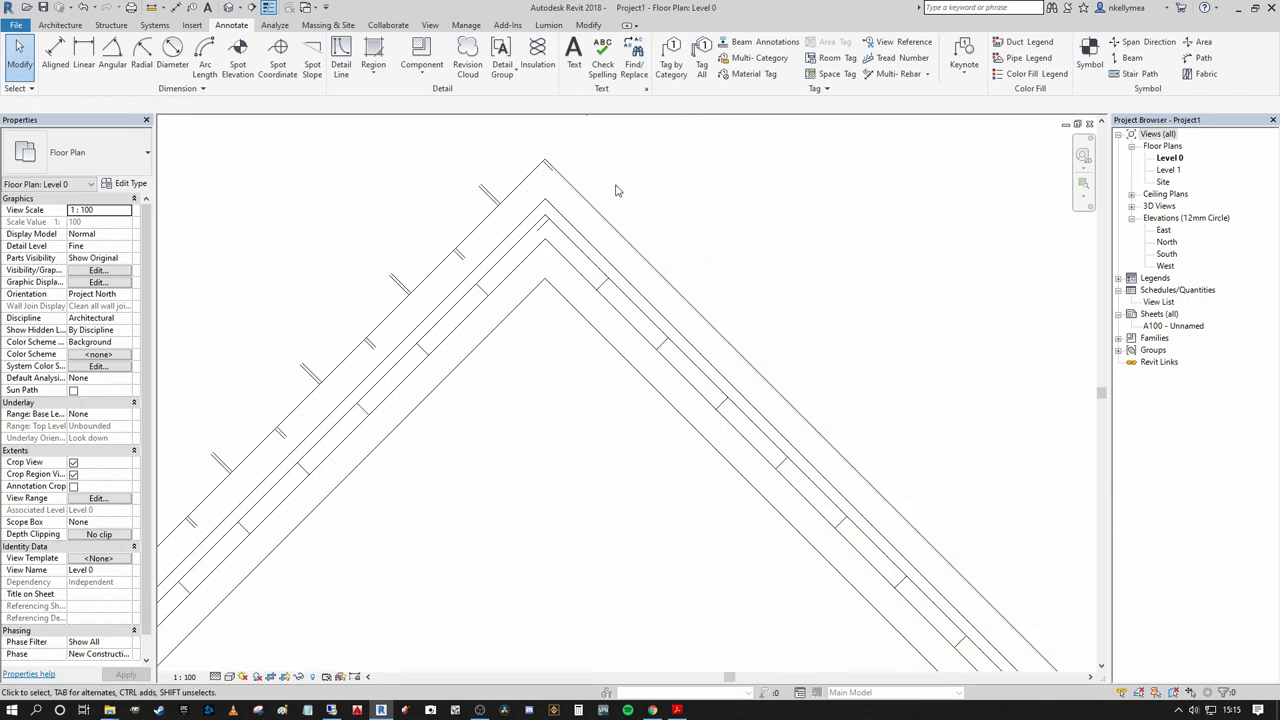
{"action": "scroll", "coordinate": [640, 246], "scroll_direction": "down", "scroll_amount": 4}
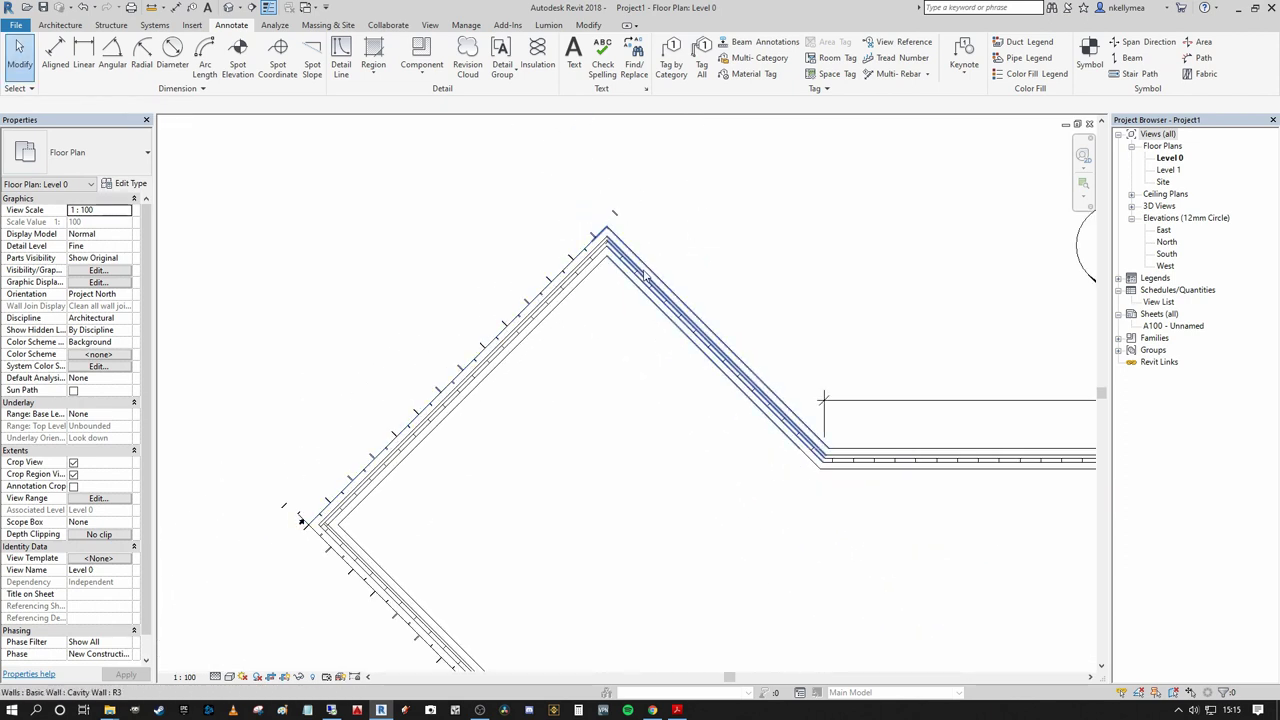
{"action": "left_click", "coordinate": [395, 462]}
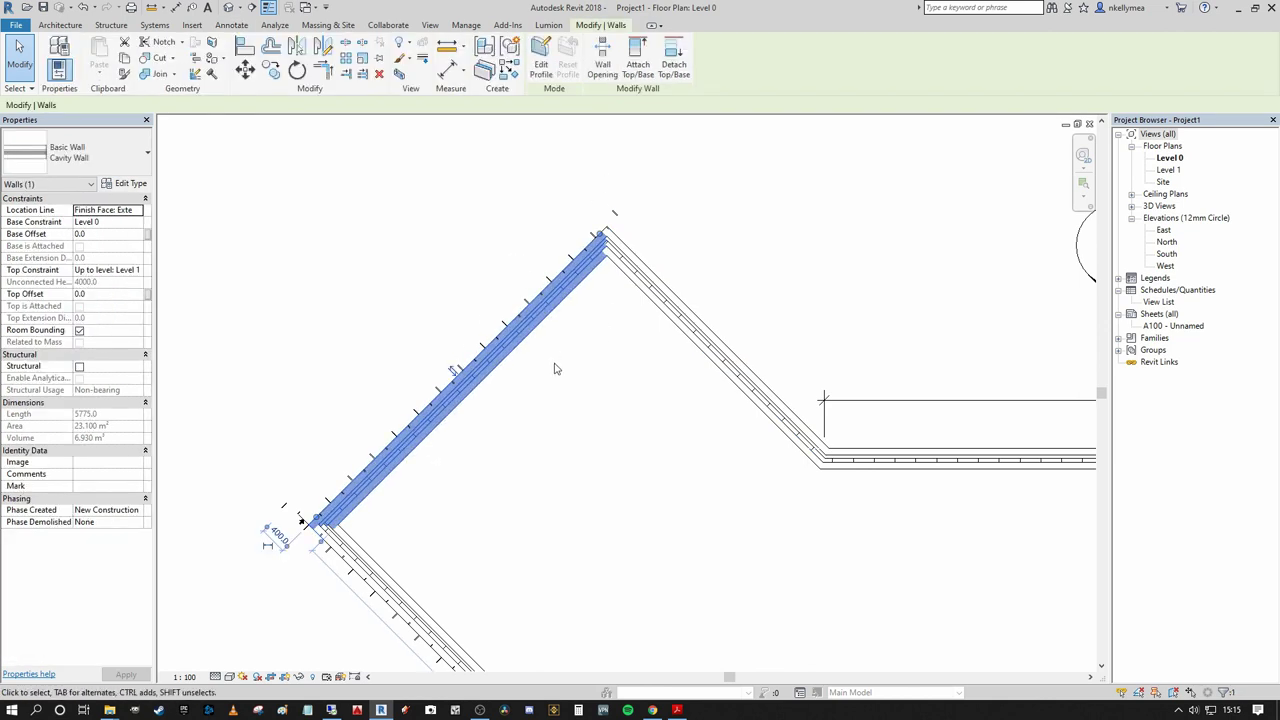
{"action": "scroll", "coordinate": [690, 282], "scroll_direction": "up", "scroll_amount": 3}
{"action": "scroll", "coordinate": [522, 207], "scroll_direction": "down", "scroll_amount": 2}
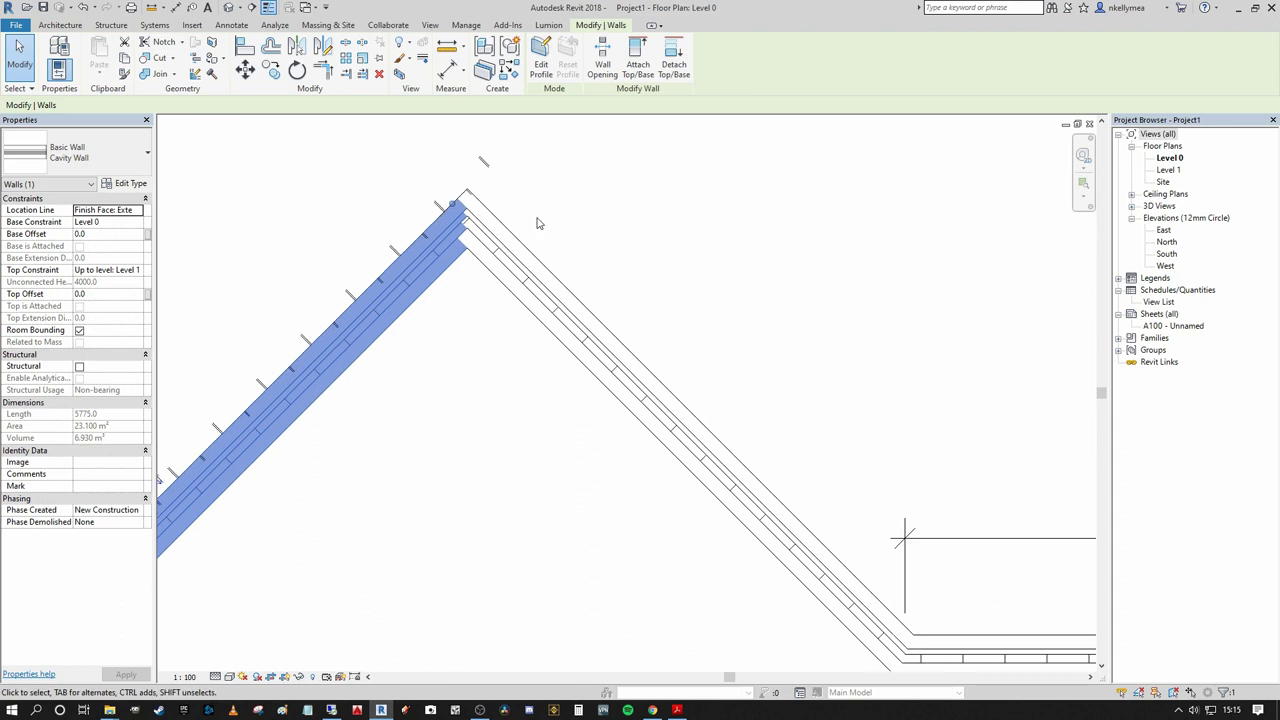
{"action": "left_click", "coordinate": [616, 194]}
{"action": "scroll", "coordinate": [603, 289], "scroll_direction": "down", "scroll_amount": 2}
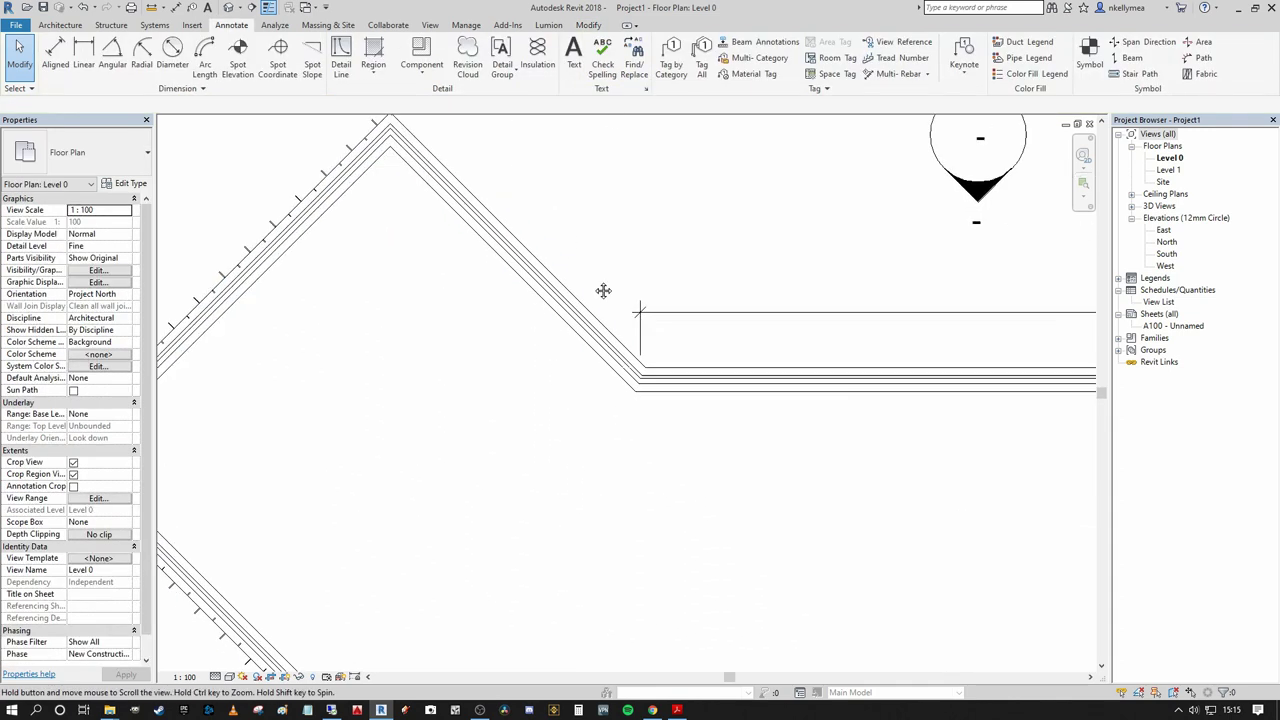
{"action": "mouse_move", "coordinate": [603, 289]}
{"action": "middle_mouse_down"}
{"action": "mouse_move", "coordinate": [420, 455]}
{"action": "mouse_move", "coordinate": [430, 305]}
{"action": "mouse_move", "coordinate": [683, 372]}
{"action": "mouse_move", "coordinate": [628, 206]}
{"action": "mouse_move", "coordinate": [728, 300]}
{"action": "mouse_move", "coordinate": [708, 285]}
{"action": "middle_mouse_up"}
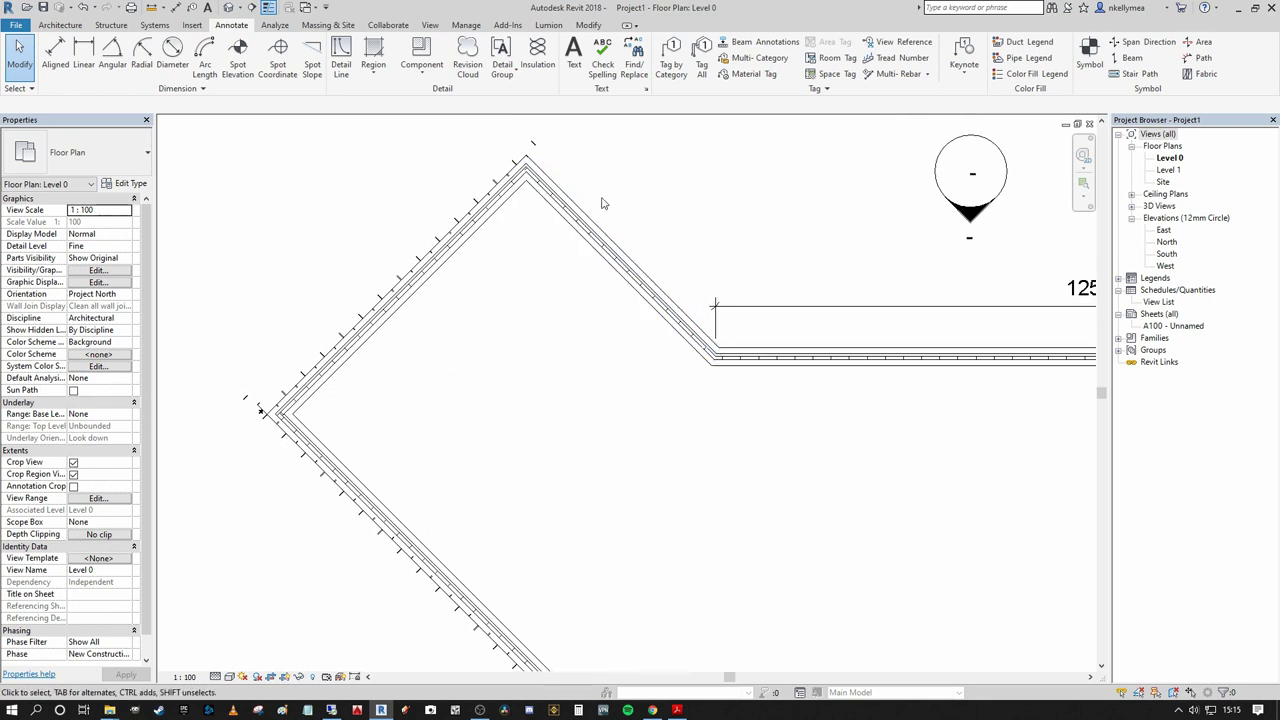
{"action": "scroll", "coordinate": [650, 188], "scroll_direction": "up", "scroll_amount": 1}
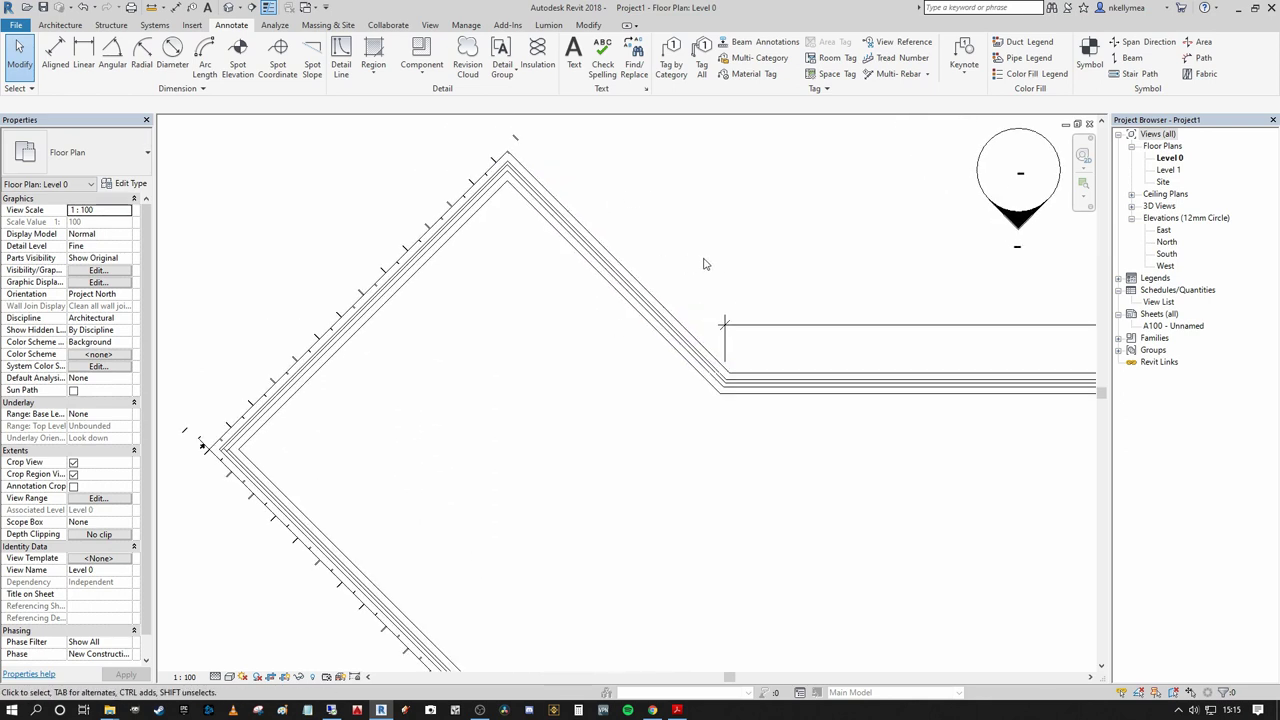
{"action": "scroll", "coordinate": [522, 234], "scroll_direction": "down", "scroll_amount": 1}
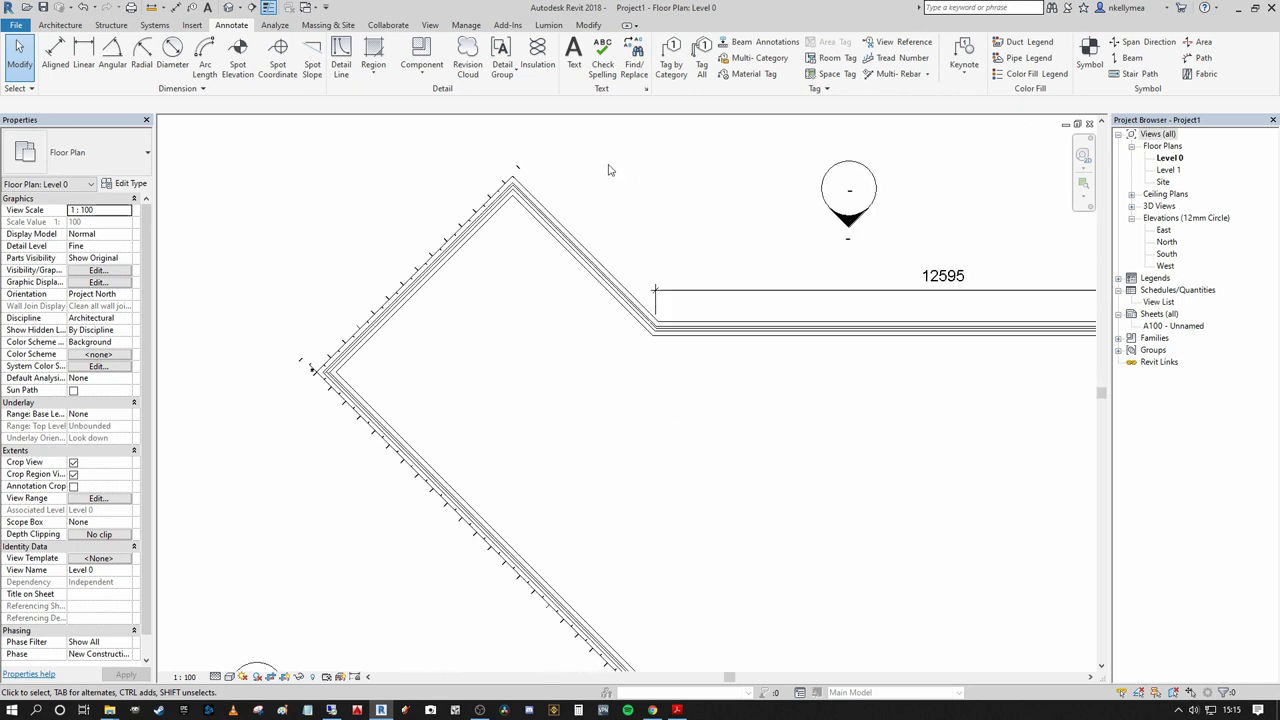
- Delete the block coursing components along the northwest and southwest diagonal walls
{"action": "left_click", "coordinate": [522, 180]}
{"action": "key", "text": "Escape"}
{"action": "left_click", "coordinate": [336, 384]}
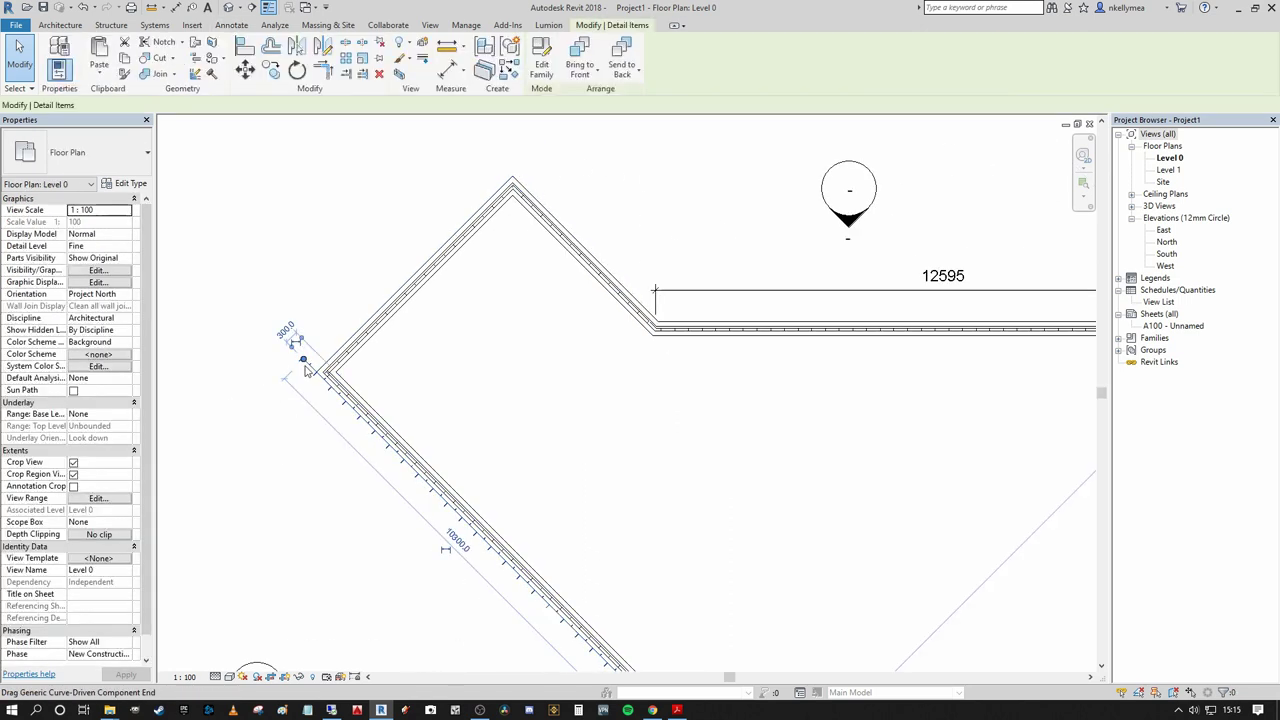
{"action": "left_click", "coordinate": [677, 397]}
- Cut a building section through the south wall, looking east, and open its section view
{"action": "scroll", "coordinate": [677, 397], "scroll_direction": "down", "scroll_amount": 2}
{"action": "middle_click_drag", "start_coordinate": [718, 487], "coordinate": [555, 313]}
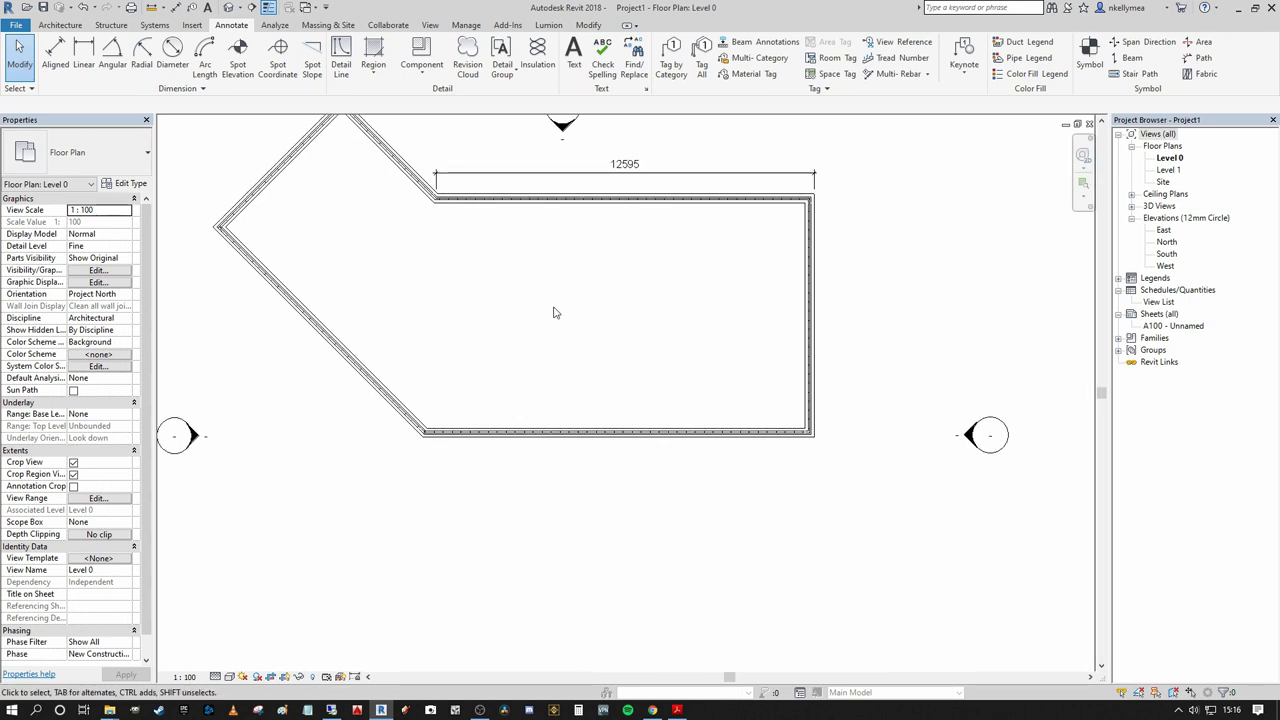
{"action": "left_click", "coordinate": [252, 7]}
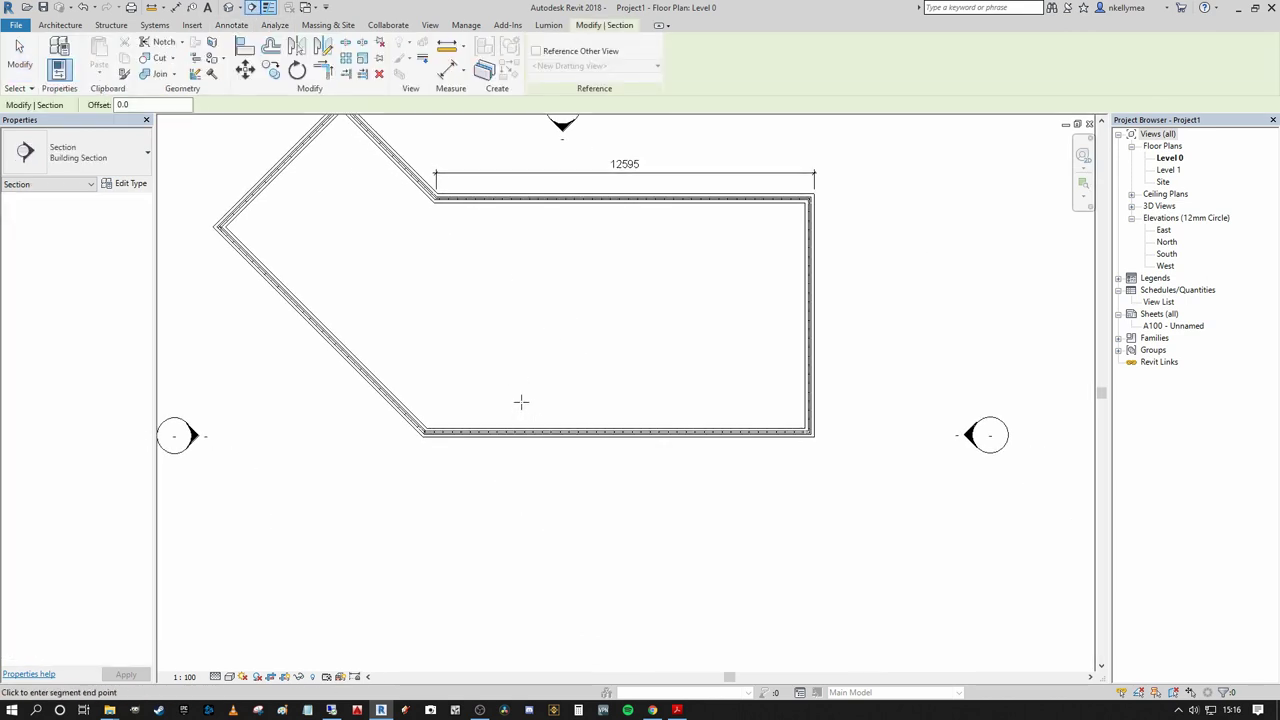
{"action": "left_click", "coordinate": [521, 402]}
{"action": "left_click", "coordinate": [519, 477]}
{"action": "key", "text": "Escape"}
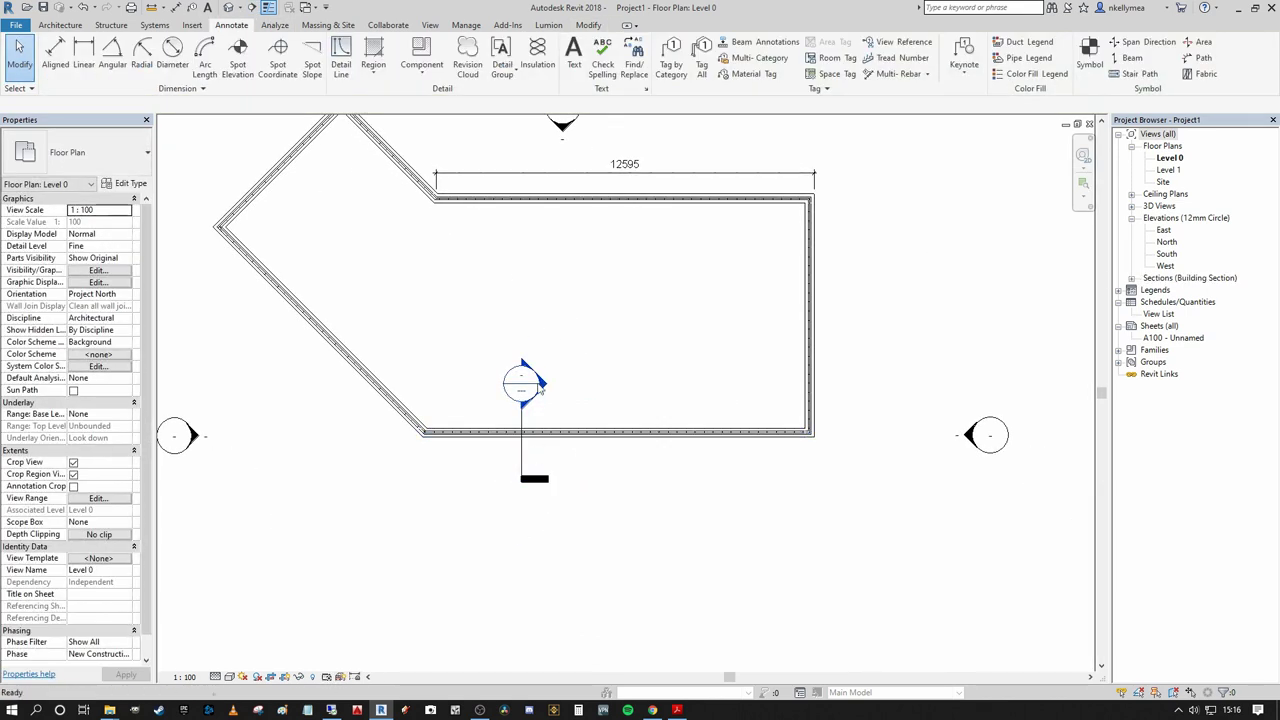
{"action": "double_click", "coordinate": [542, 389]}
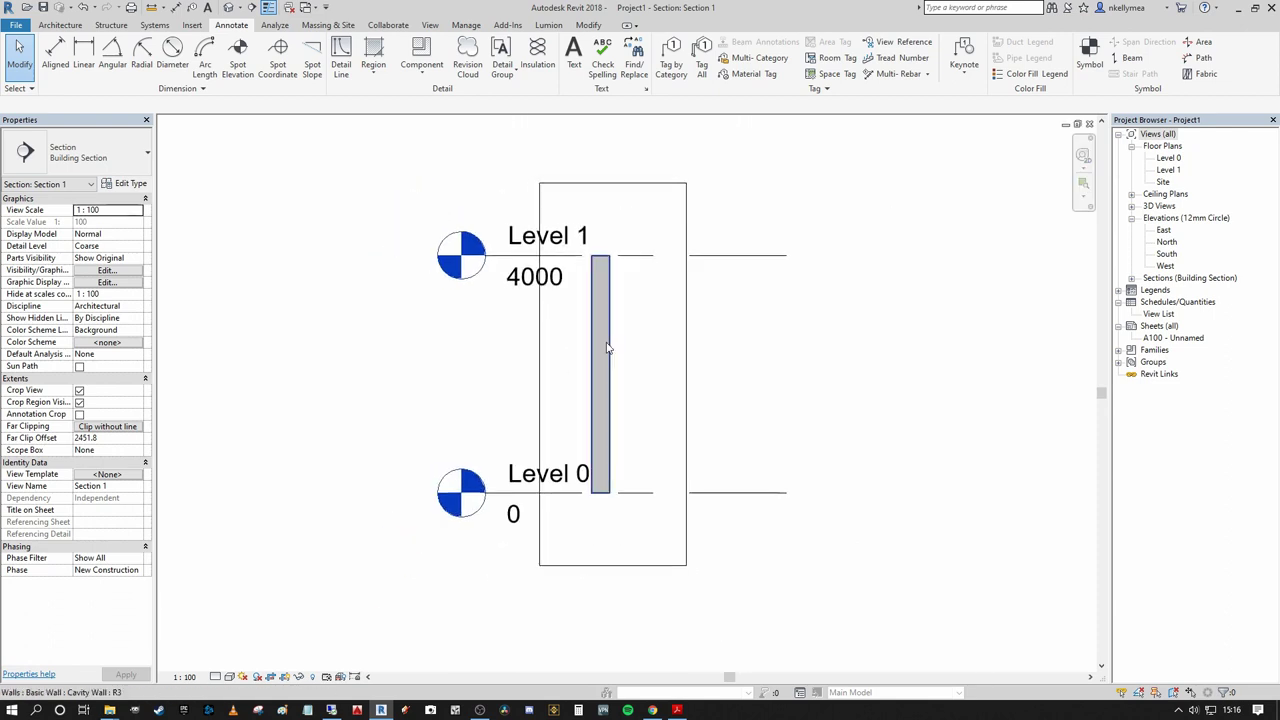
- Extend the head ends of the Level 0 and Level 1 lines farther away from the section's crop boundary
{"action": "left_click", "coordinate": [567, 506]}
{"action": "left_click_drag", "start_coordinate": [486, 492], "coordinate": [425, 492]}
{"action": "left_click", "coordinate": [460, 175]}
{"action": "scroll", "coordinate": [470, 180], "scroll_direction": "up", "scroll_amount": 2}
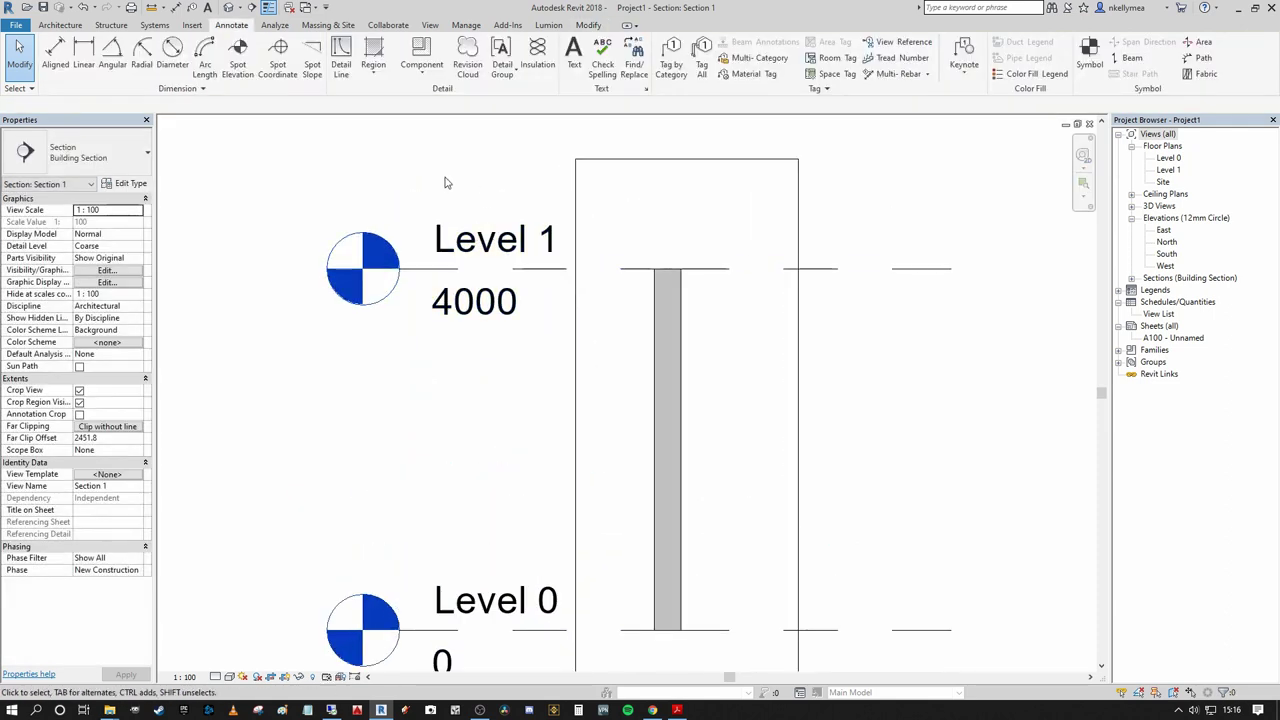
{"action": "scroll", "coordinate": [481, 184], "scroll_direction": "down", "scroll_amount": 3}
{"action": "scroll", "coordinate": [470, 220], "scroll_direction": "up", "scroll_amount": 3}
- Set the section view's scale to 1:20 to shrink the level heads and text
{"action": "left_click", "coordinate": [418, 271]}
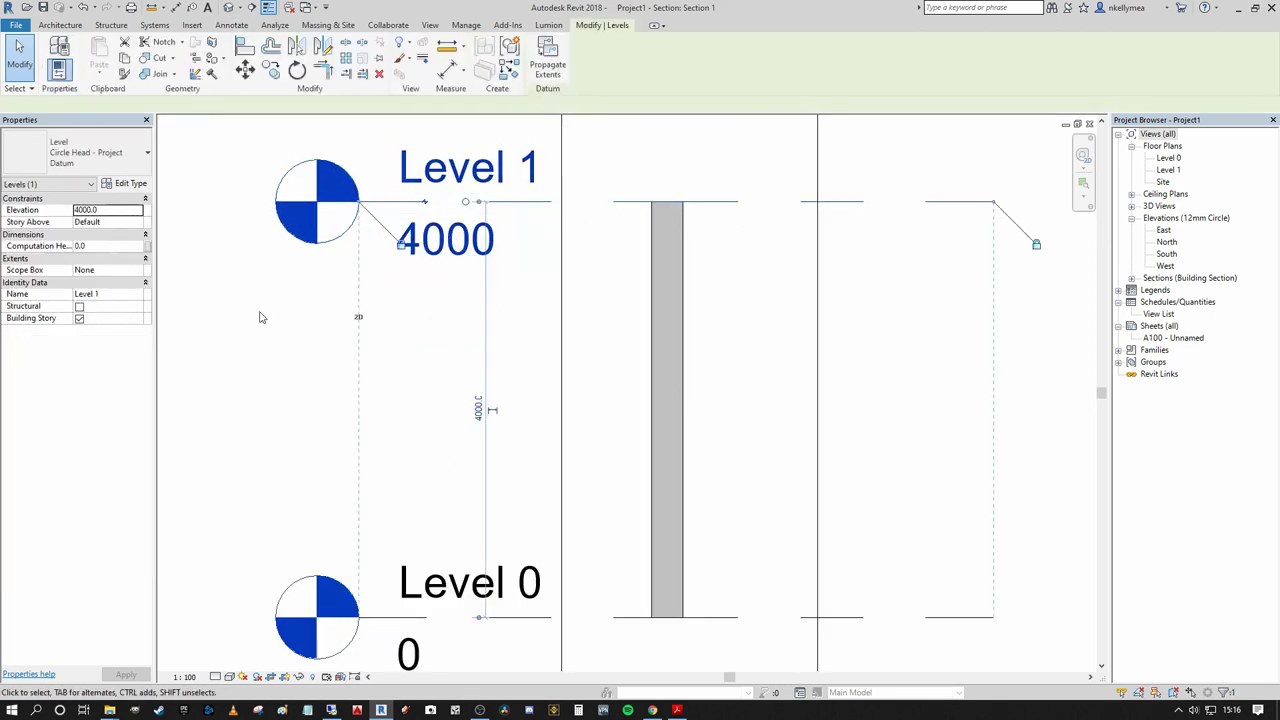
{"action": "left_click", "coordinate": [311, 358]}
{"action": "scroll", "coordinate": [335, 358], "scroll_direction": "down", "scroll_amount": 3}
{"action": "scroll", "coordinate": [400, 345], "scroll_direction": "up", "scroll_amount": 1}
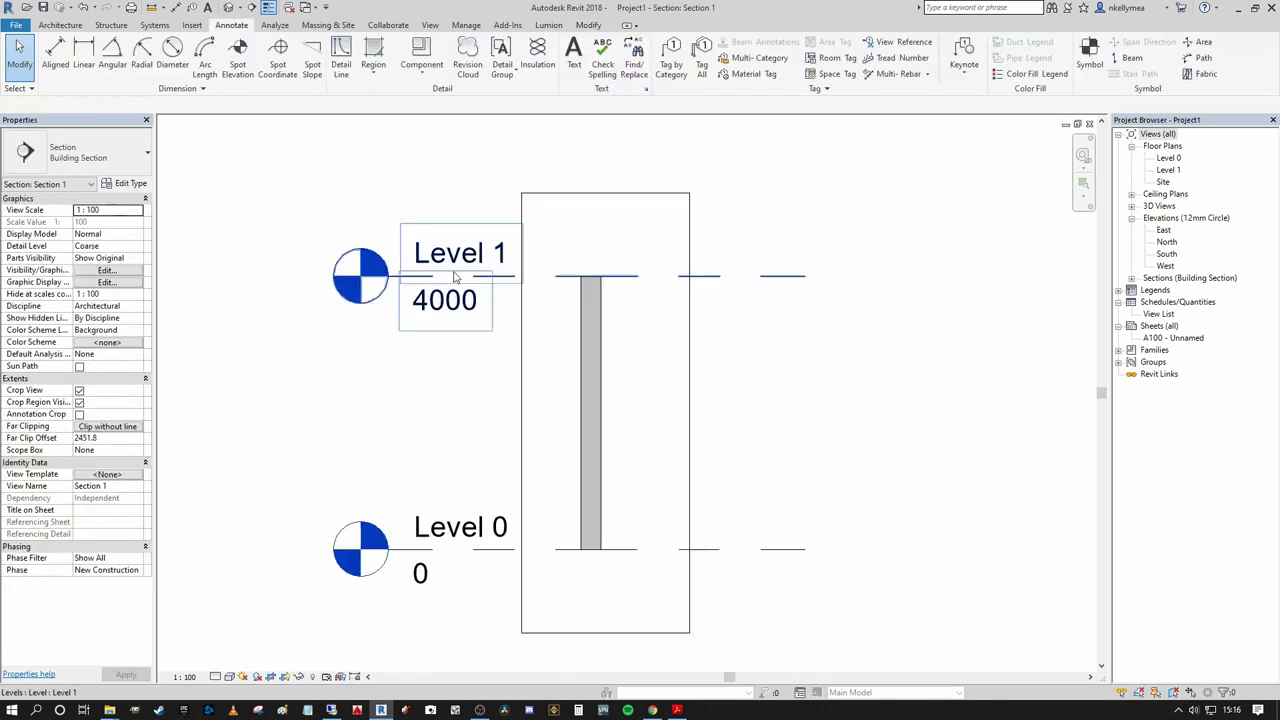
{"action": "middle_click_drag", "start_coordinate": [414, 371], "coordinate": [533, 374]}
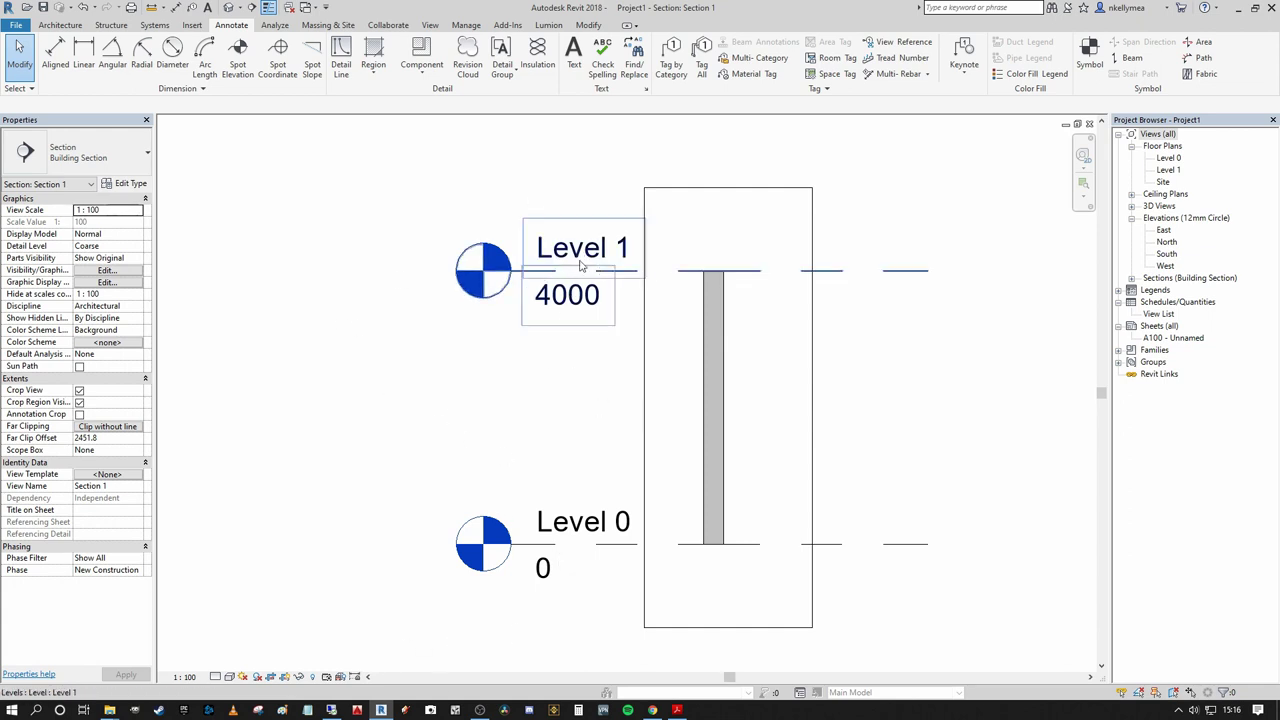
{"action": "middle_click_drag", "start_coordinate": [580, 265], "coordinate": [569, 238]}
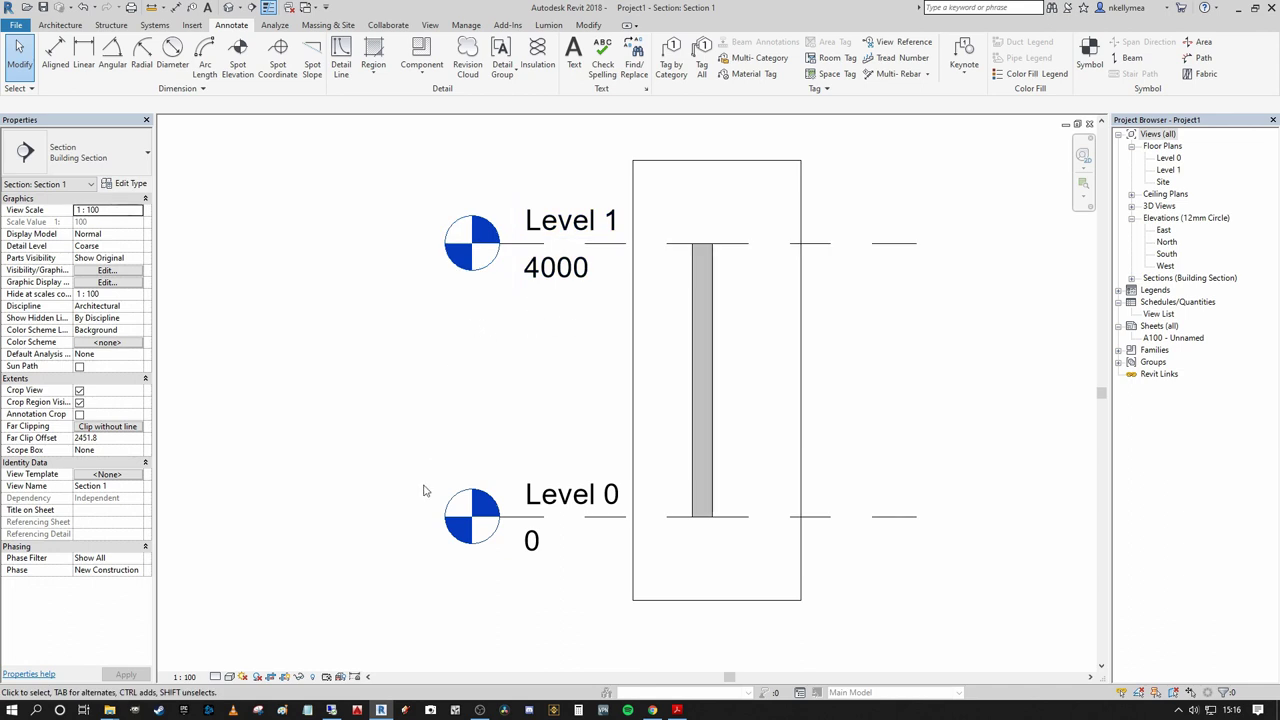
{"action": "left_click", "coordinate": [197, 677]}
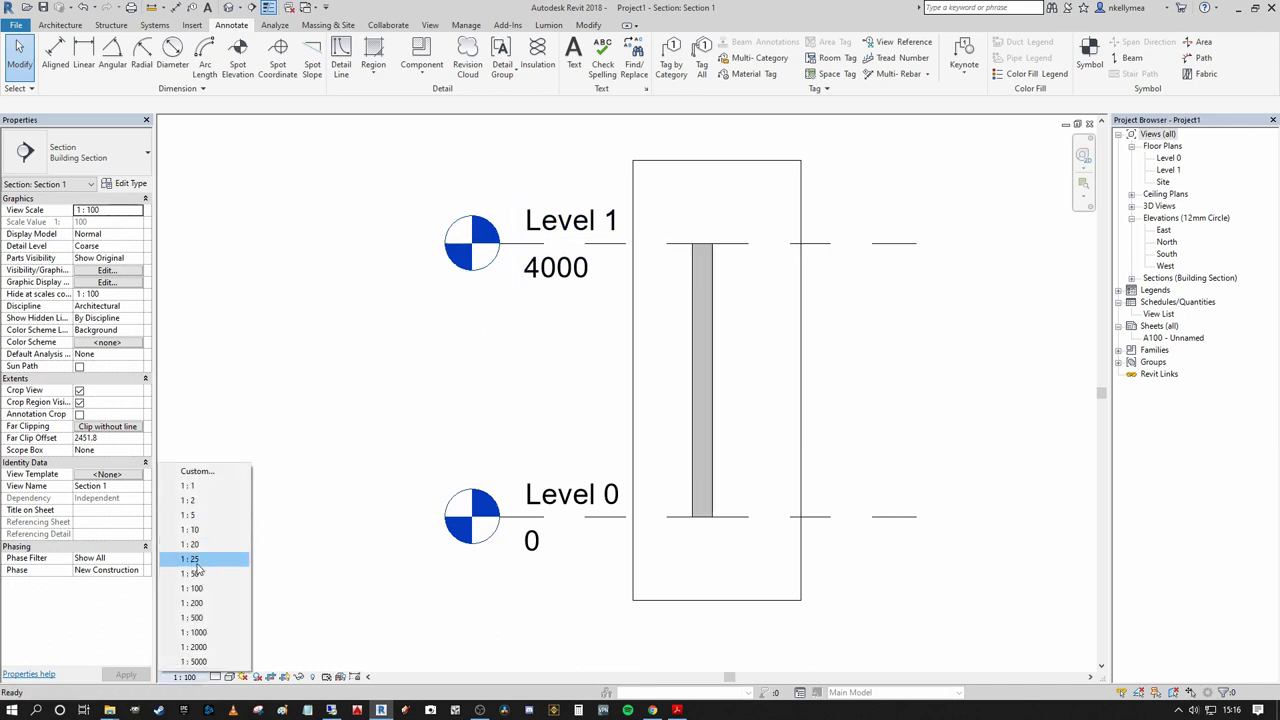
{"action": "left_click", "coordinate": [205, 560]}
- Pull the head ends of the Level 0 and Level 1 lines back in to the section's crop boundary
{"action": "scroll", "coordinate": [620, 320], "scroll_direction": "up", "scroll_amount": 2}
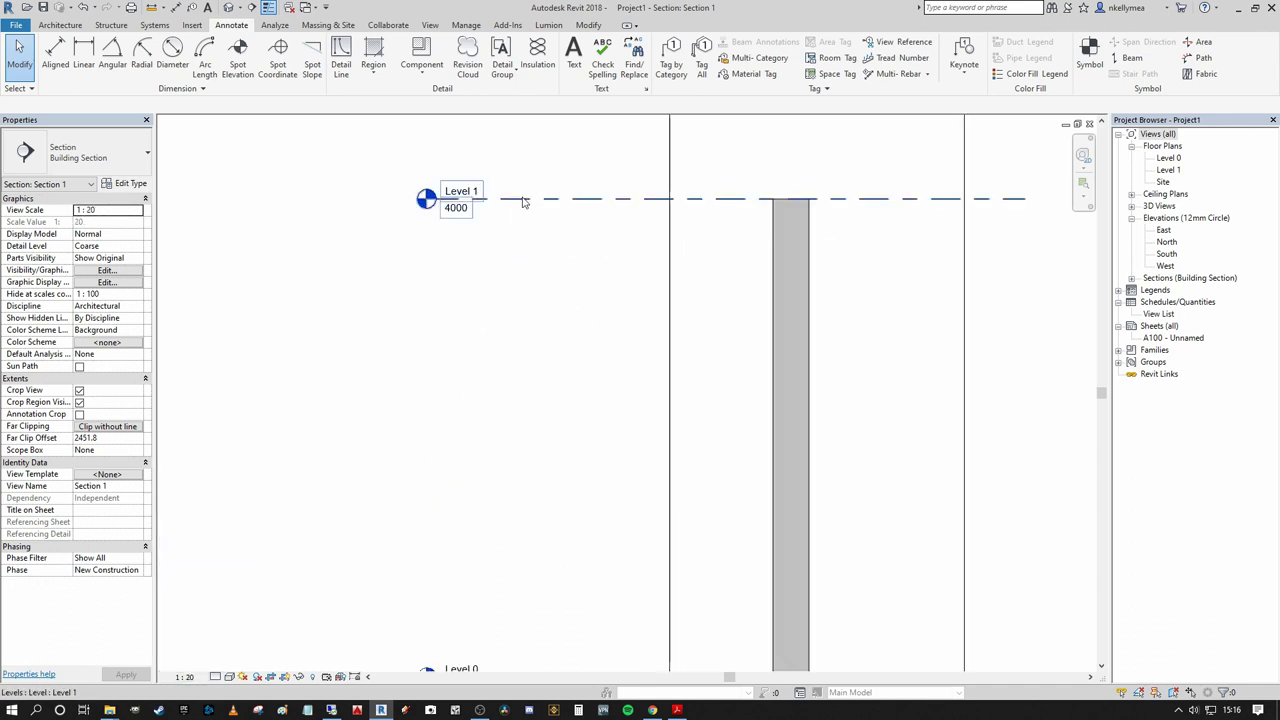
{"action": "left_click", "coordinate": [452, 196]}
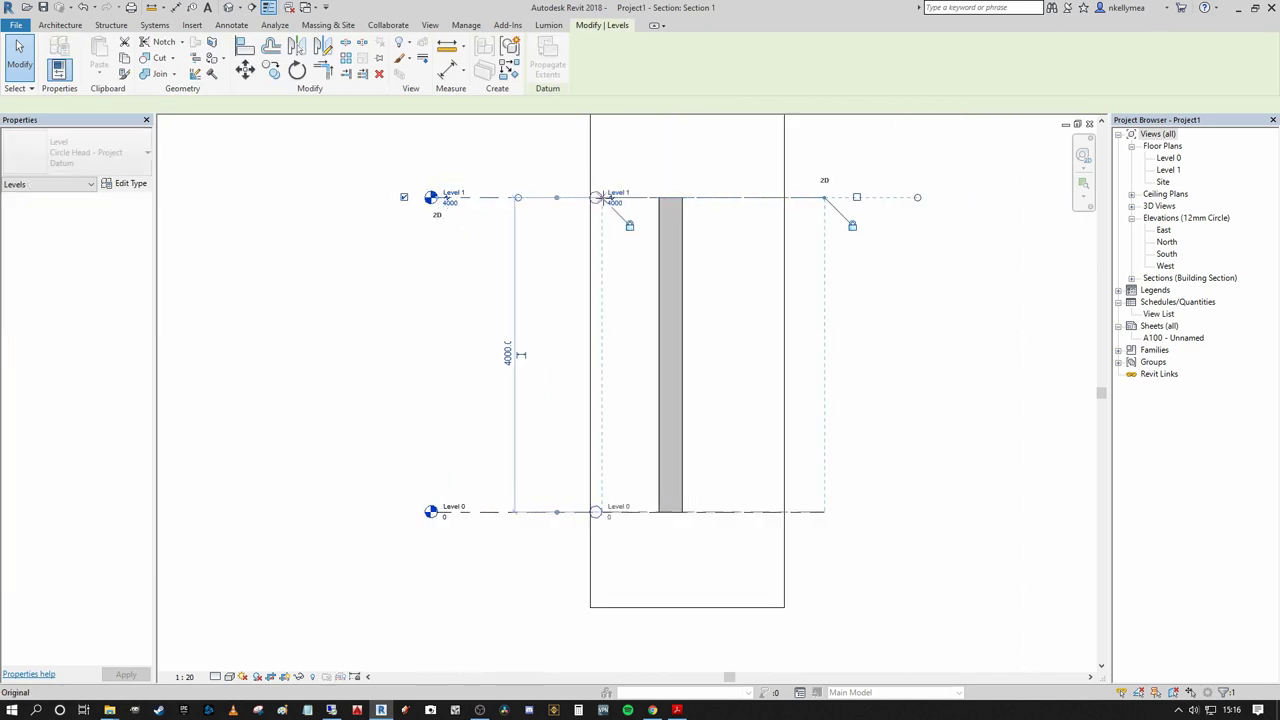
{"action": "scroll", "coordinate": [586, 251], "scroll_direction": "up", "scroll_amount": 2}
{"action": "middle_click_drag", "start_coordinate": [586, 251], "coordinate": [664, 218]}
{"action": "key", "text": "Escape"}
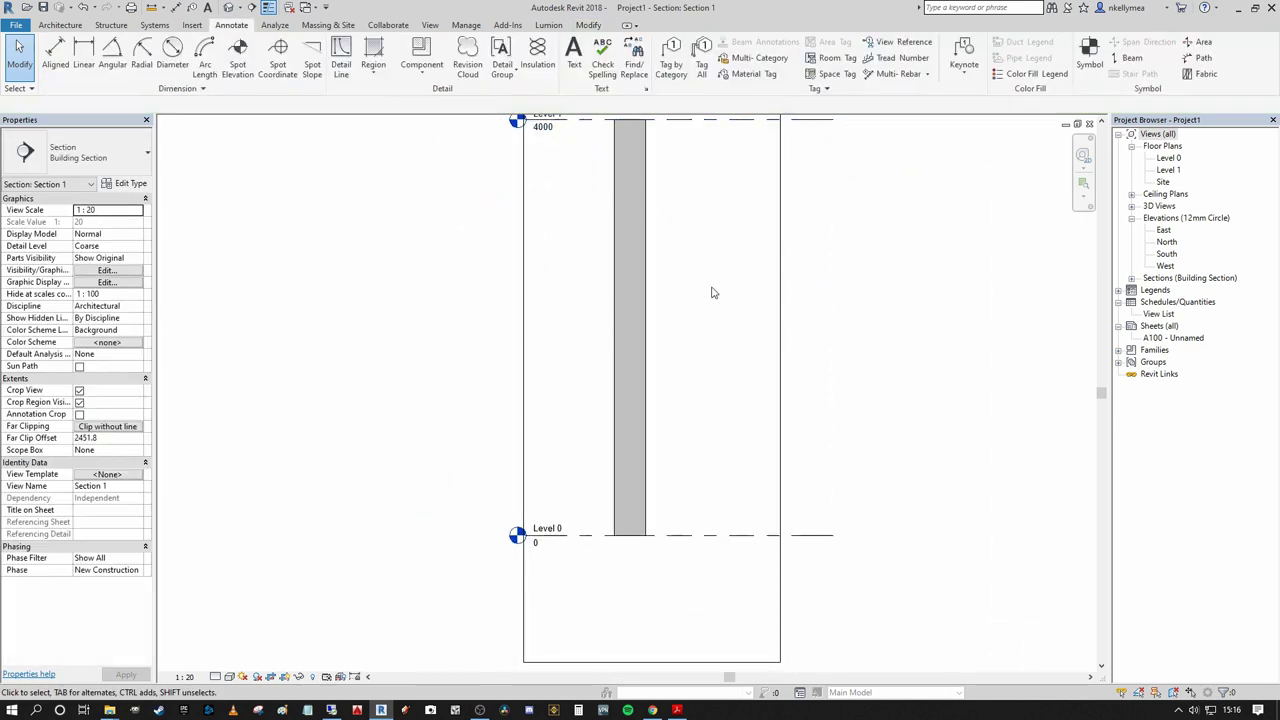
- Set the section view's detail level to Fine to display the cavity wall's layers
{"action": "scroll", "coordinate": [628, 333], "scroll_direction": "down", "scroll_amount": 1}
{"action": "left_click", "coordinate": [214, 677]}
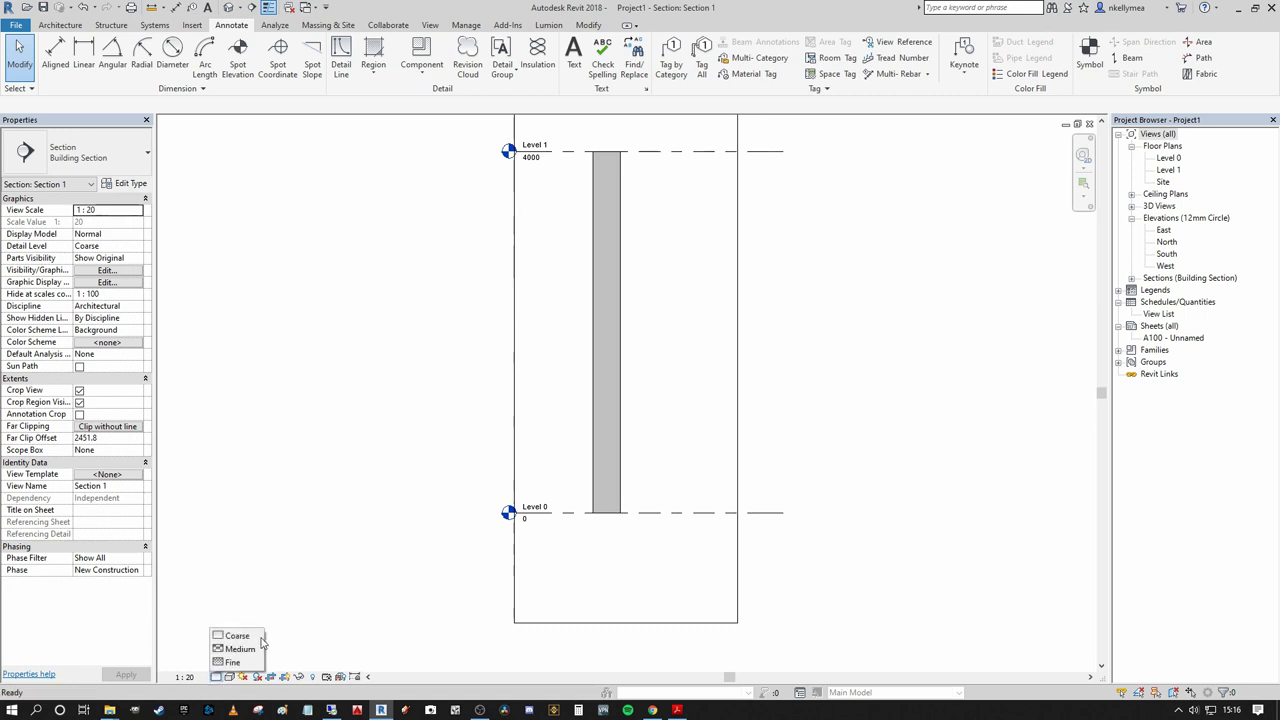
{"action": "left_click", "coordinate": [232, 663]}
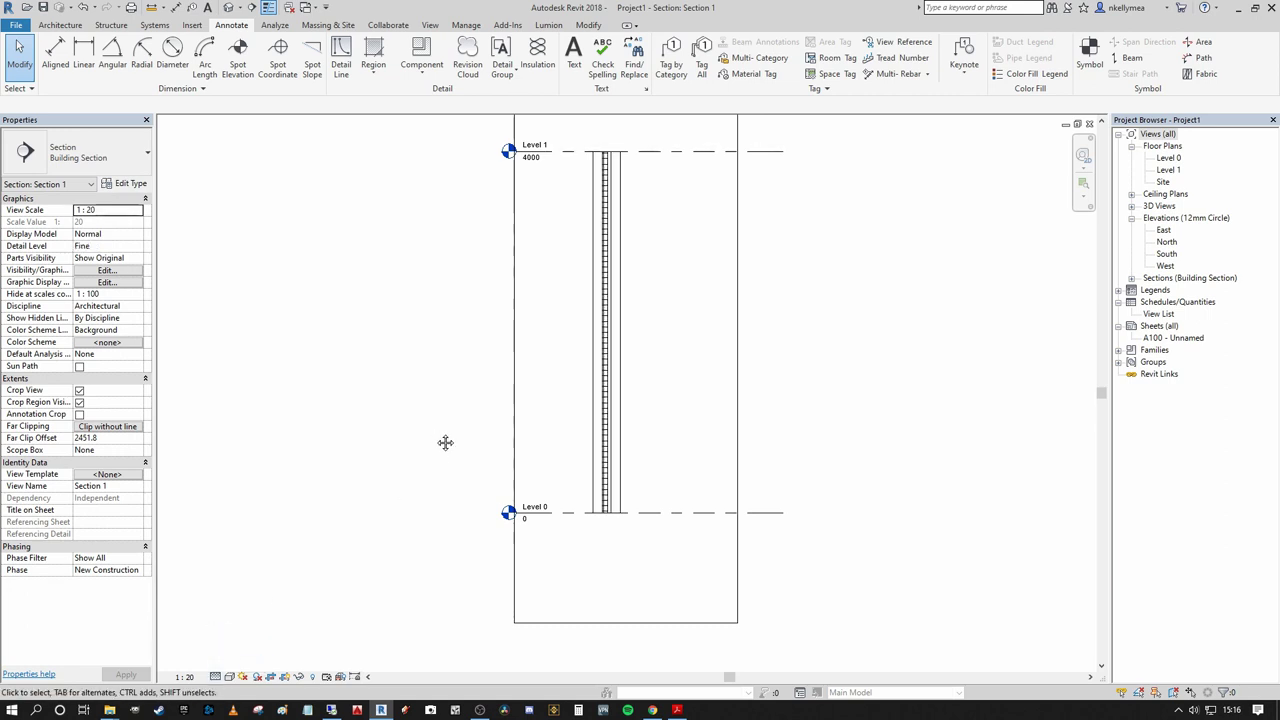
{"action": "scroll", "coordinate": [480, 423], "scroll_direction": "up", "scroll_amount": 4}
{"action": "middle_click_drag", "start_coordinate": [480, 423], "coordinate": [512, 405]}
{"action": "scroll", "coordinate": [512, 405], "scroll_direction": "down", "scroll_amount": 3}
{"action": "scroll", "coordinate": [596, 327], "scroll_direction": "up", "scroll_amount": 4}
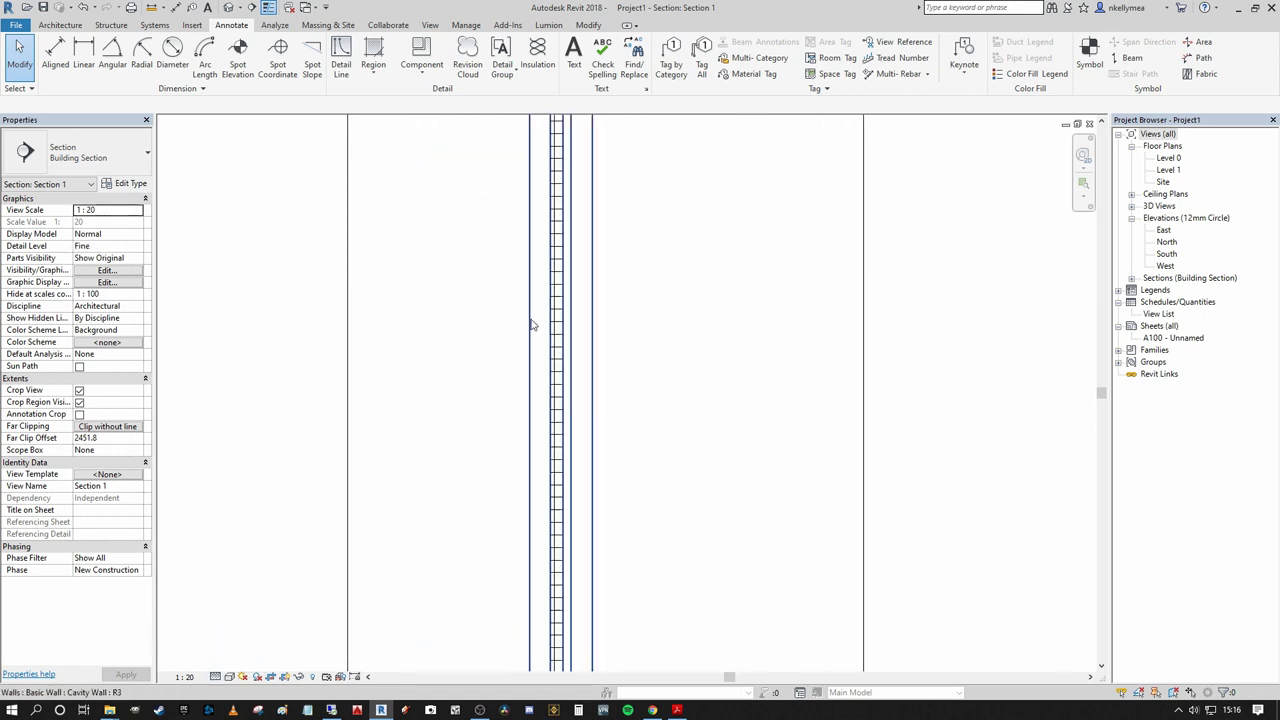
{"action": "scroll", "coordinate": [596, 327], "scroll_direction": "down", "scroll_amount": 3}
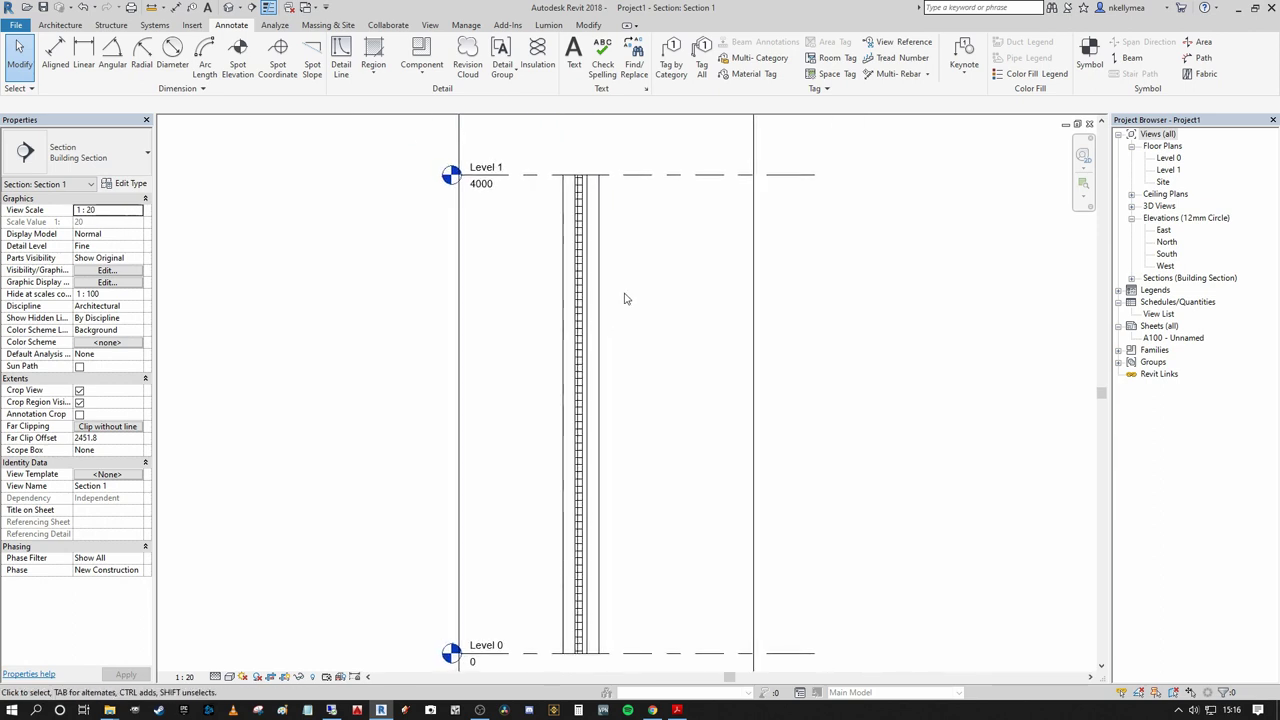
- Place a Detail_Items_Coursing_Lines_in-Sec-ELES Standard component along the wall's outer face from Level 0 to about 240 mm above Level 1
{"action": "scroll", "coordinate": [606, 234], "scroll_direction": "up", "scroll_amount": 3}
{"action": "scroll", "coordinate": [606, 234], "scroll_direction": "down", "scroll_amount": 3}
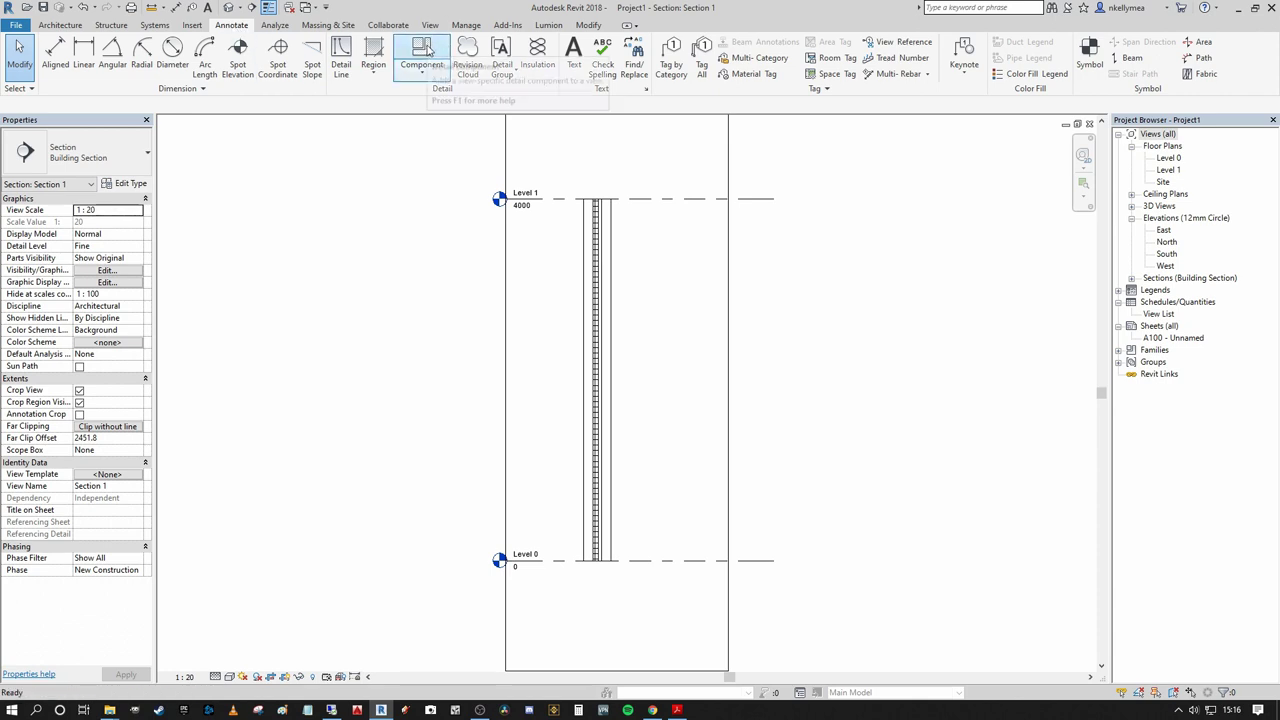
{"action": "left_click", "coordinate": [424, 48]}
{"action": "left_click", "coordinate": [110, 168]}
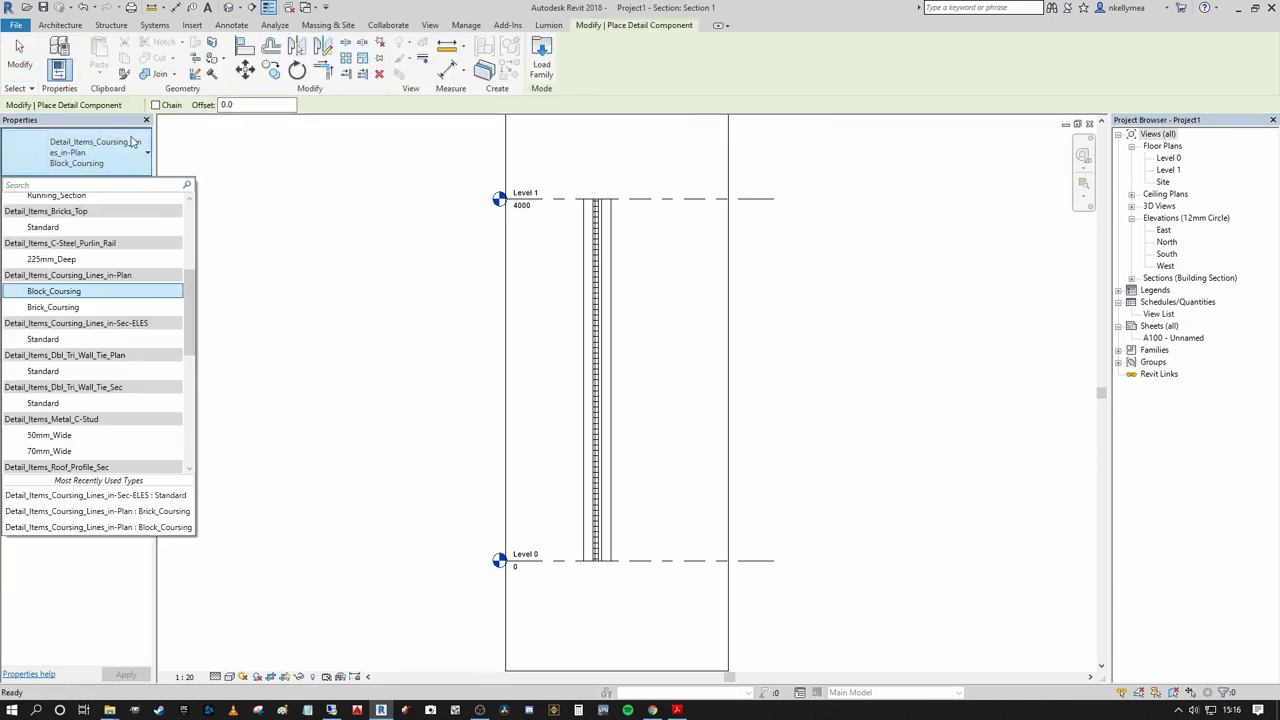
{"action": "left_click", "coordinate": [43, 339]}
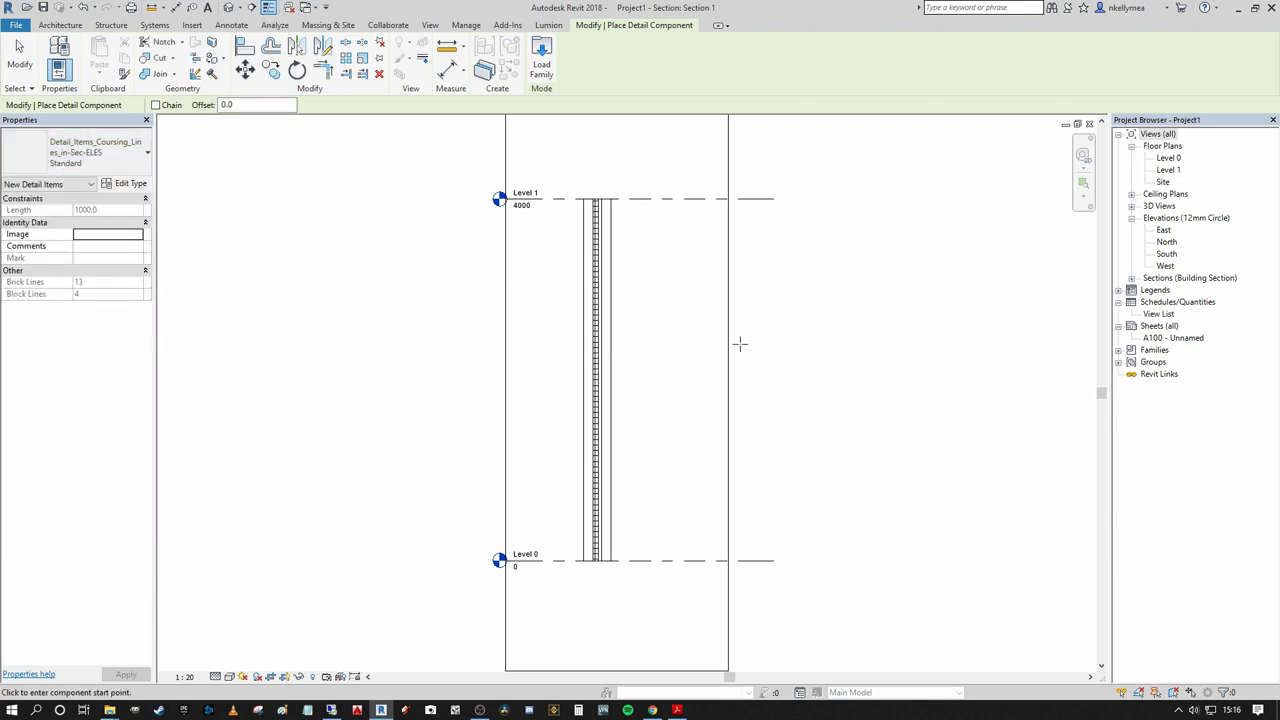
{"action": "left_click", "coordinate": [637, 187]}
{"action": "key", "text": "Escape"}
{"action": "key", "text": "Escape"}
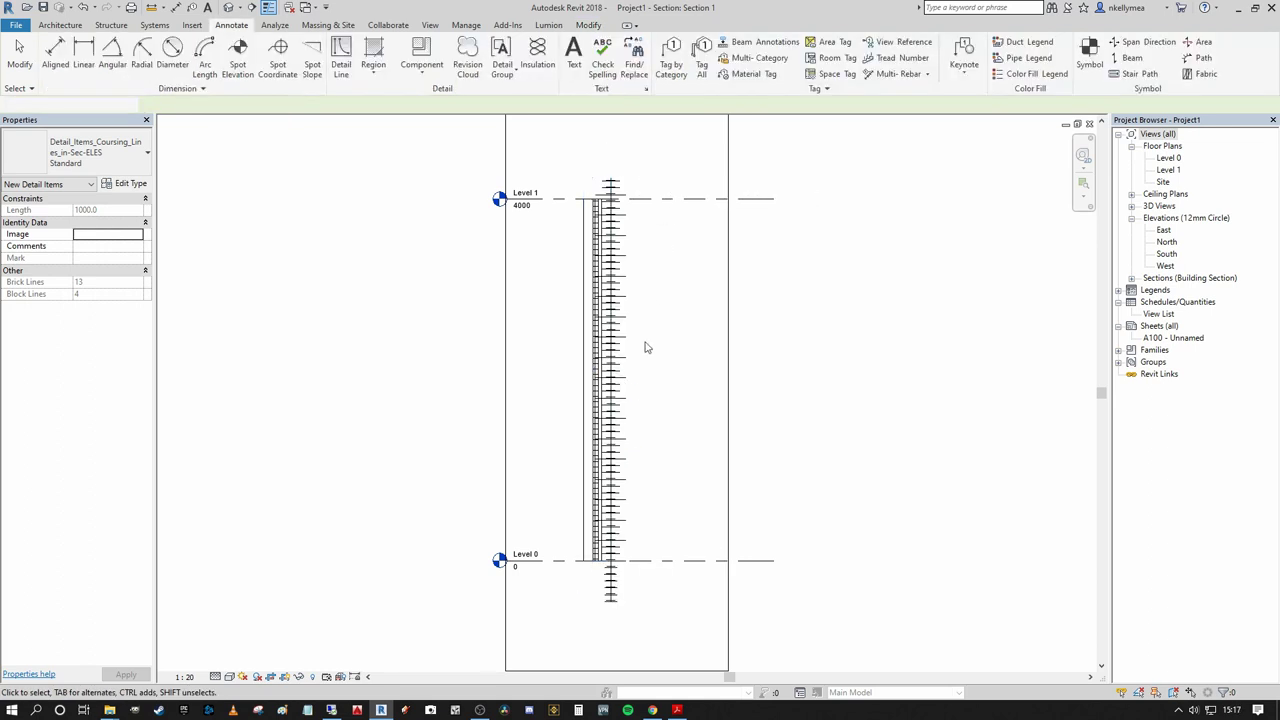
- Examine the base of the coursing component, including its start point at Level 0 and the course marks below it
{"action": "scroll", "coordinate": [614, 537], "scroll_direction": "up", "scroll_amount": 1}
{"action": "left_click", "coordinate": [614, 537]}
{"action": "scroll", "coordinate": [657, 360], "scroll_direction": "up", "scroll_amount": 1}
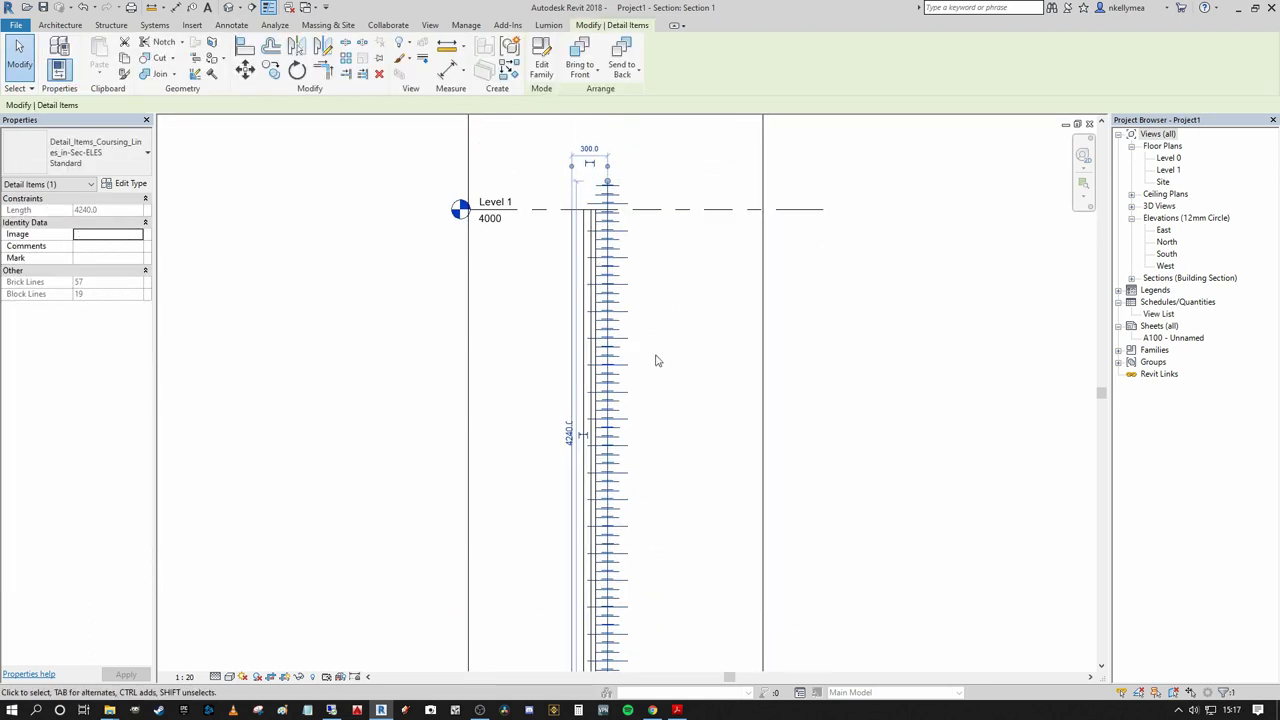
{"action": "middle_click_drag", "start_coordinate": [654, 360], "coordinate": [613, 175]}
{"action": "scroll", "coordinate": [613, 175], "scroll_direction": "down", "scroll_amount": 2}
{"action": "scroll", "coordinate": [590, 380], "scroll_direction": "up", "scroll_amount": 4}
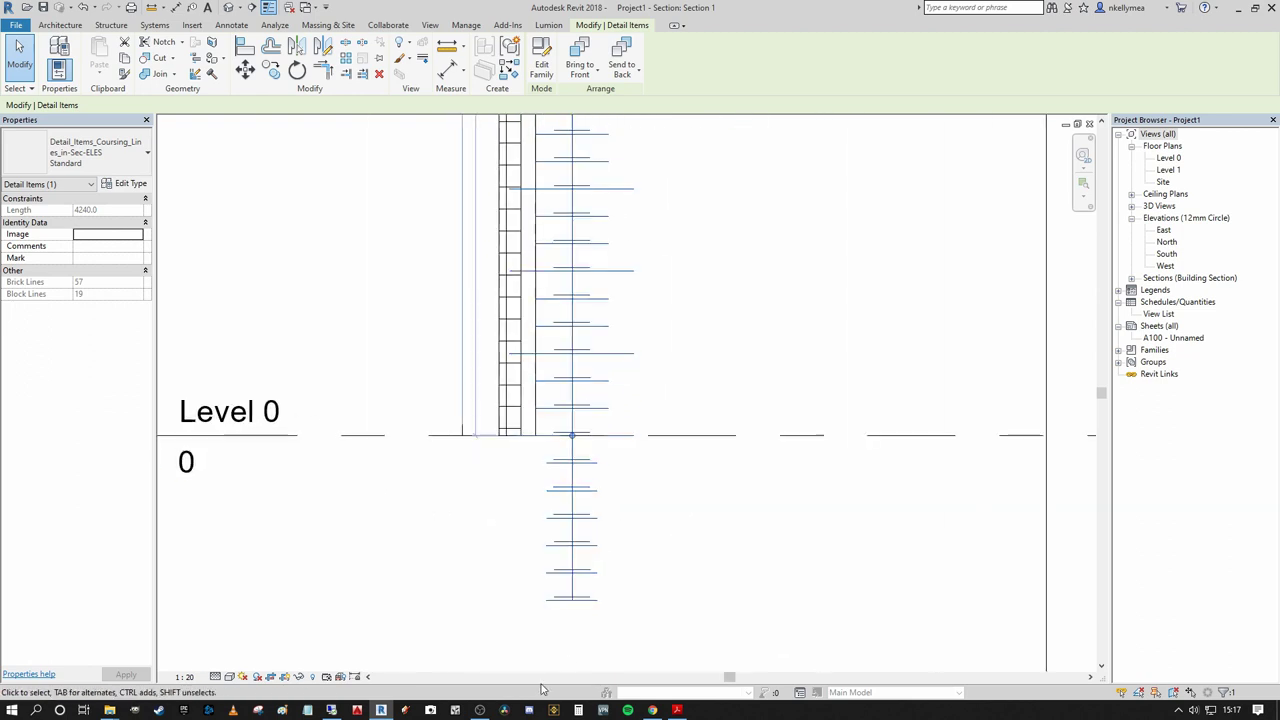
{"action": "scroll", "coordinate": [570, 615], "scroll_direction": "down", "scroll_amount": 2}
{"action": "scroll", "coordinate": [565, 600], "scroll_direction": "up", "scroll_amount": 3}
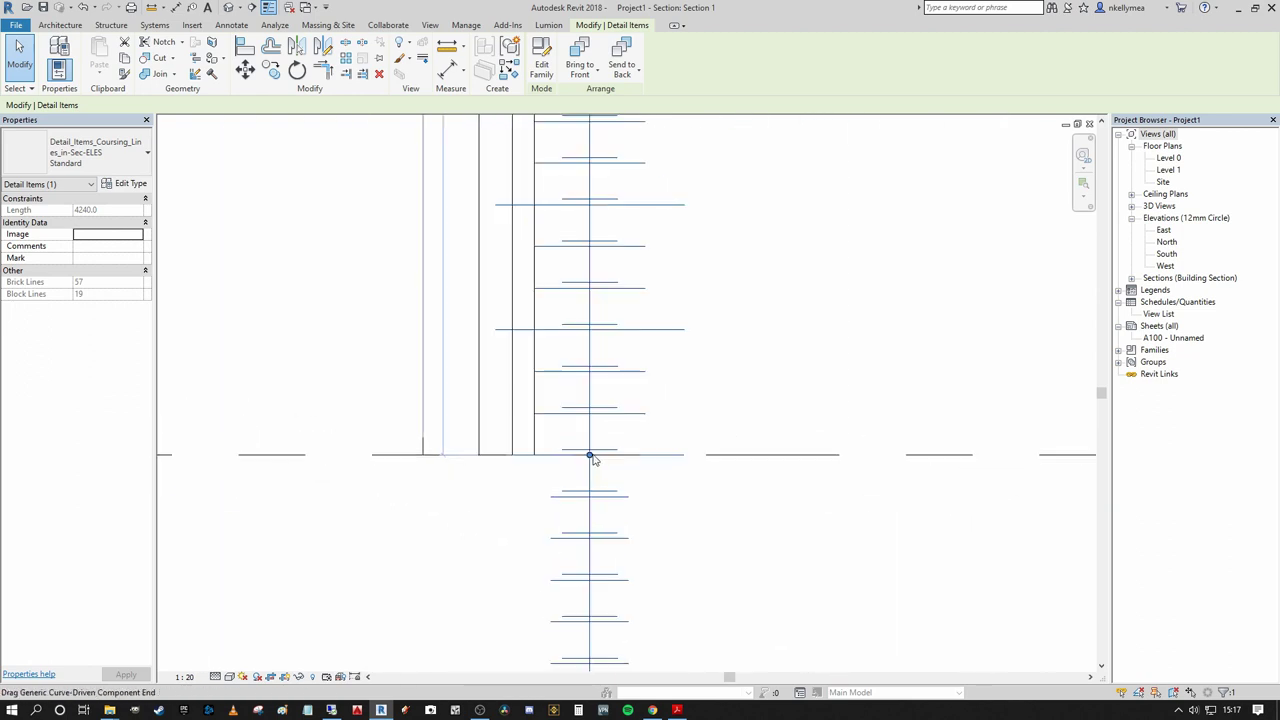
{"action": "scroll", "coordinate": [594, 462], "scroll_direction": "down", "scroll_amount": 1}
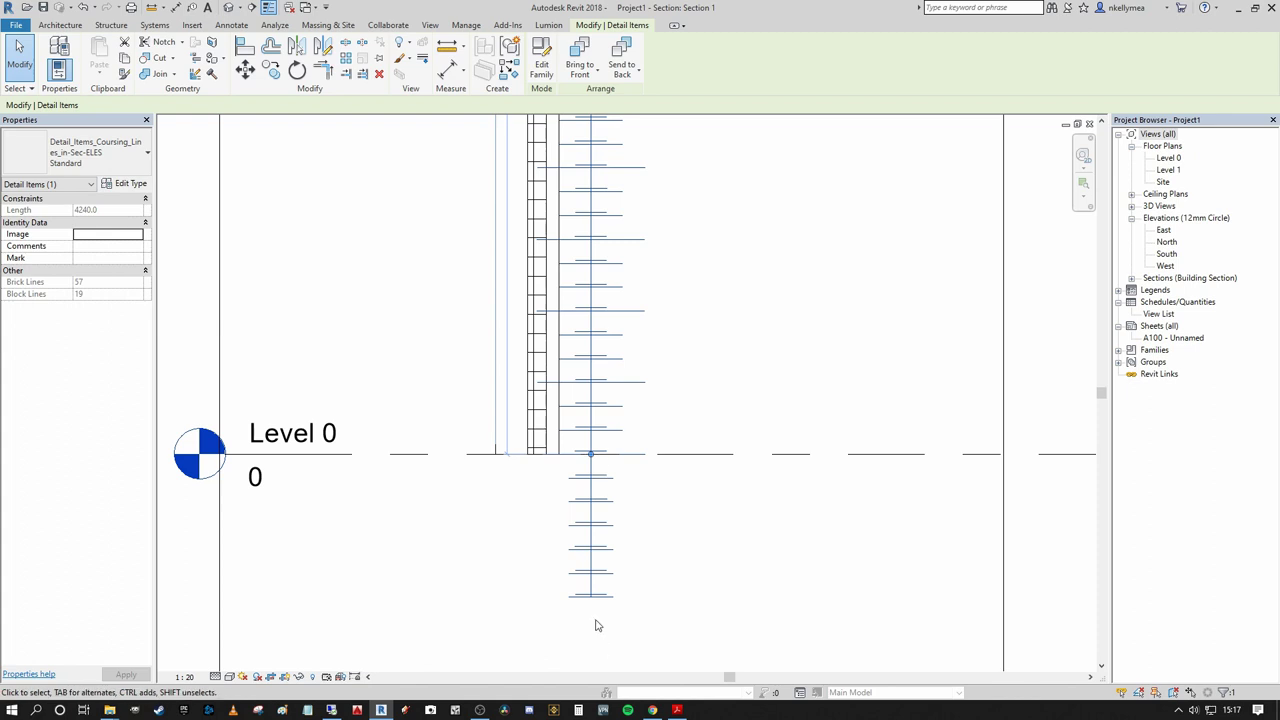
{"action": "scroll", "coordinate": [666, 443], "scroll_direction": "down", "scroll_amount": 1}
{"action": "scroll", "coordinate": [677, 409], "scroll_direction": "down", "scroll_amount": 1}
- Compare the Level 1 line and the wall top with the nearest block and brick coursing lines
{"action": "scroll", "coordinate": [643, 300], "scroll_direction": "up", "scroll_amount": 2}
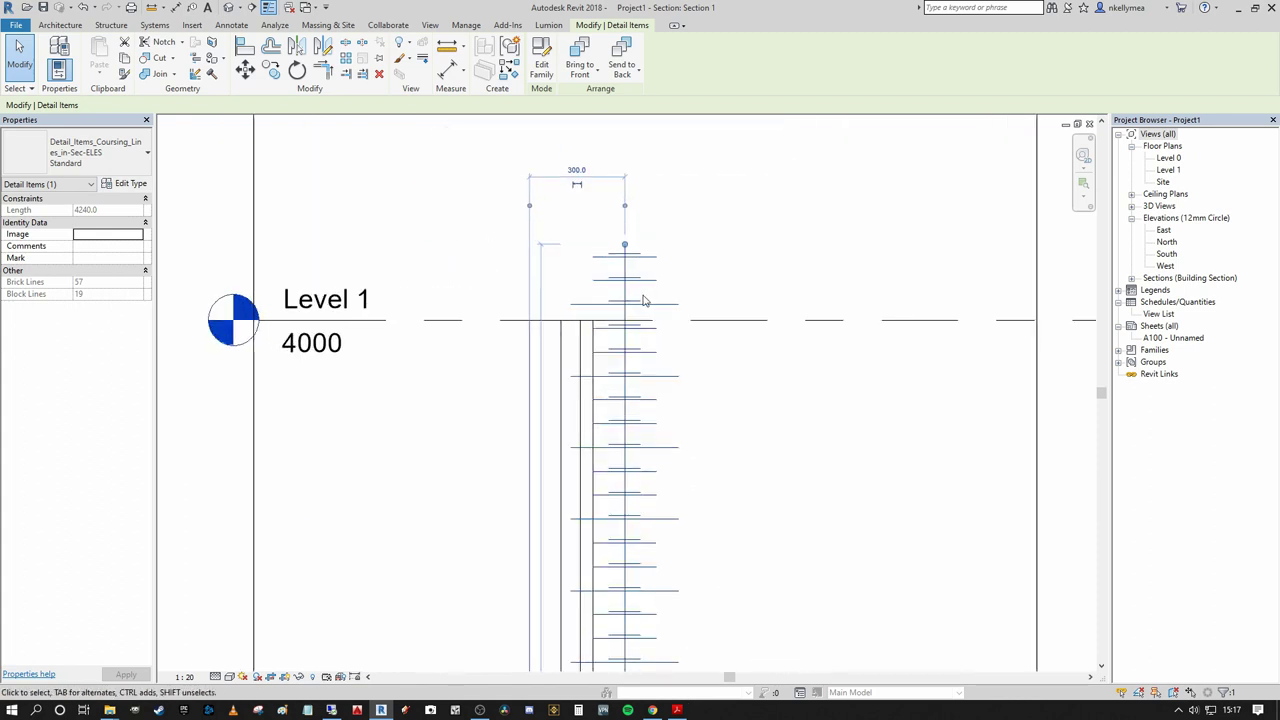
{"action": "scroll", "coordinate": [643, 300], "scroll_direction": "up", "scroll_amount": 2}
{"action": "scroll", "coordinate": [717, 218], "scroll_direction": "down", "scroll_amount": 1}
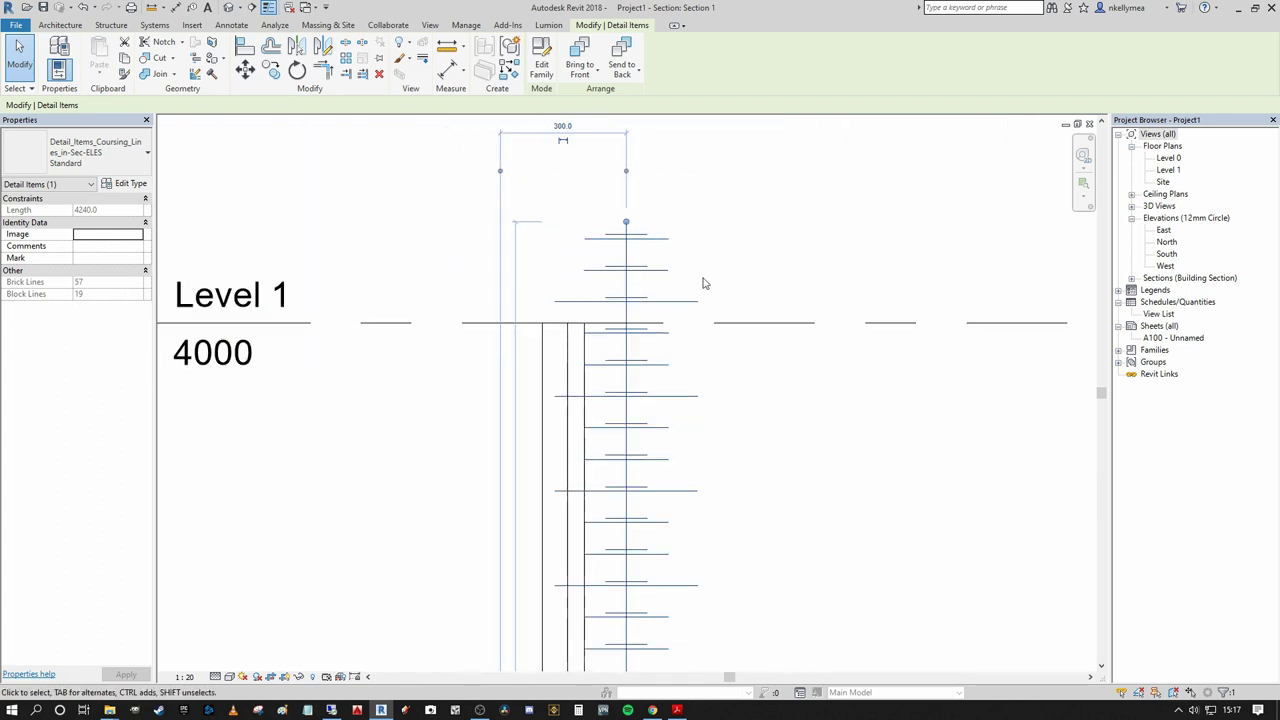
{"action": "scroll", "coordinate": [784, 210], "scroll_direction": "down", "scroll_amount": 1}
{"action": "key", "text": "Escape"}
{"action": "scroll", "coordinate": [788, 197], "scroll_direction": "down", "scroll_amount": 1}
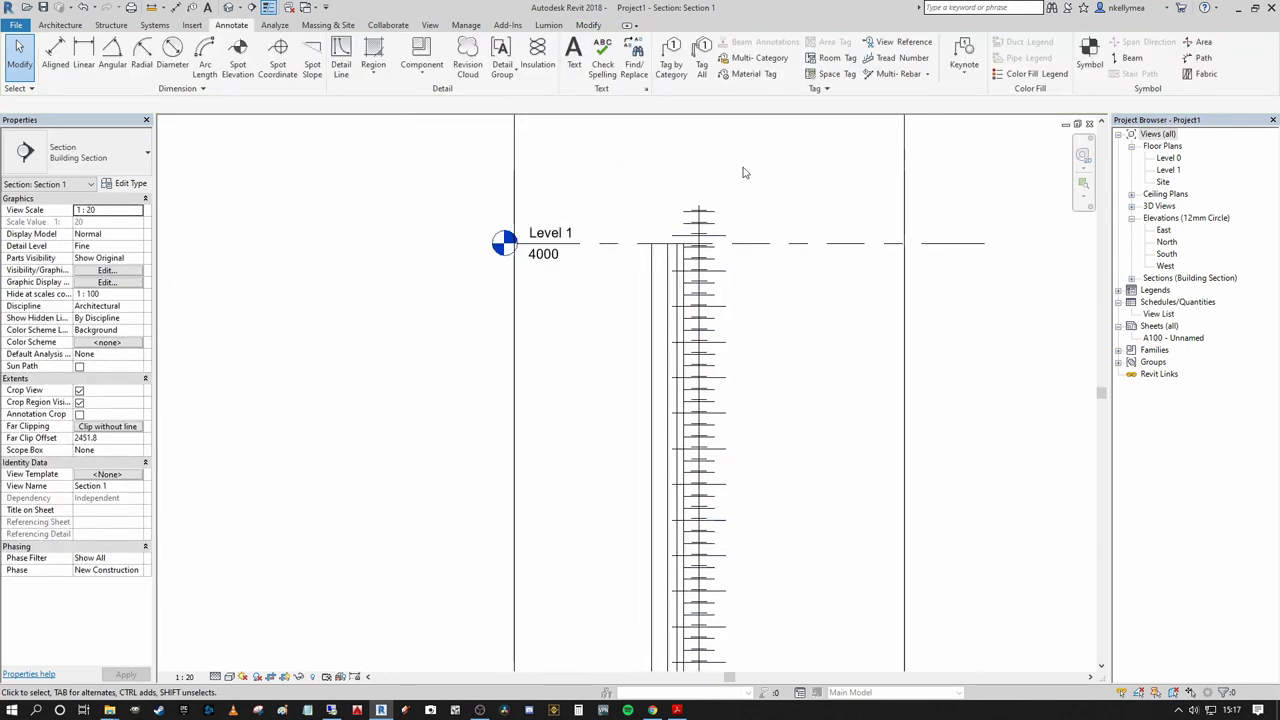
{"action": "scroll", "coordinate": [685, 160], "scroll_direction": "up", "scroll_amount": 3}
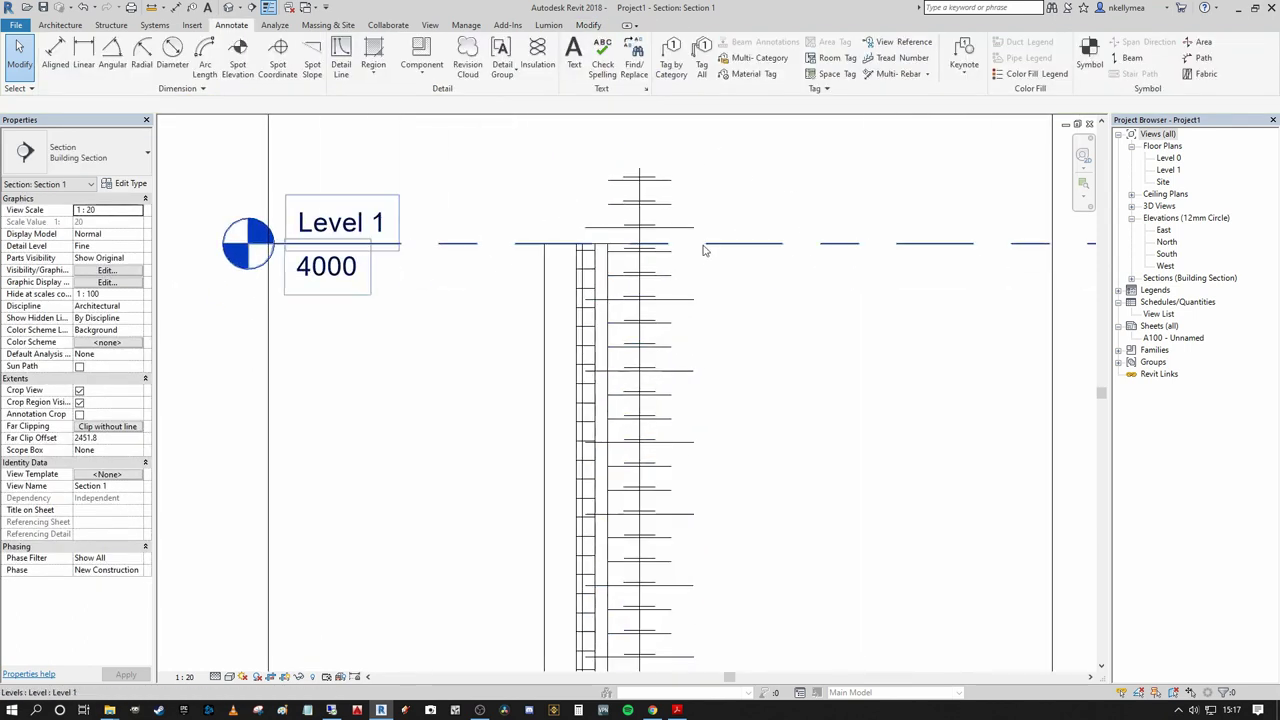
{"action": "scroll", "coordinate": [697, 244], "scroll_direction": "down", "scroll_amount": 2}
{"action": "left_click", "coordinate": [600, 203]}
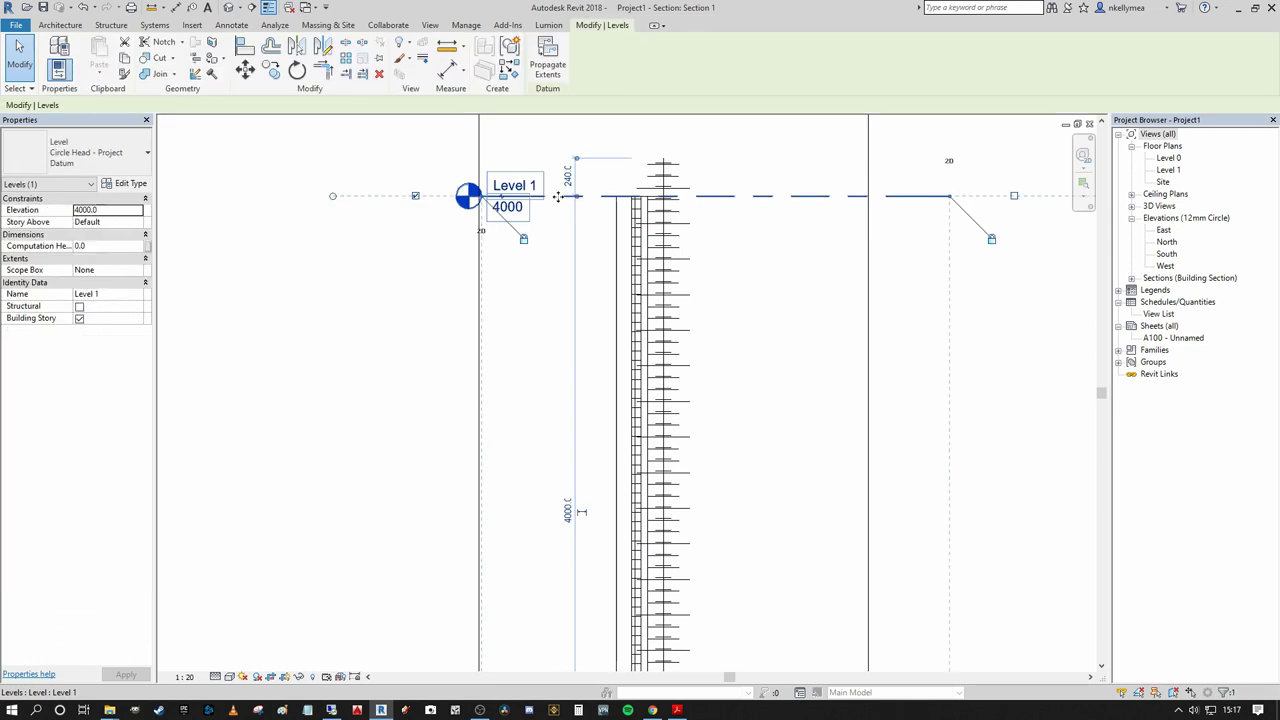
{"action": "middle_click_drag", "start_coordinate": [600, 227], "coordinate": [598, 299]}
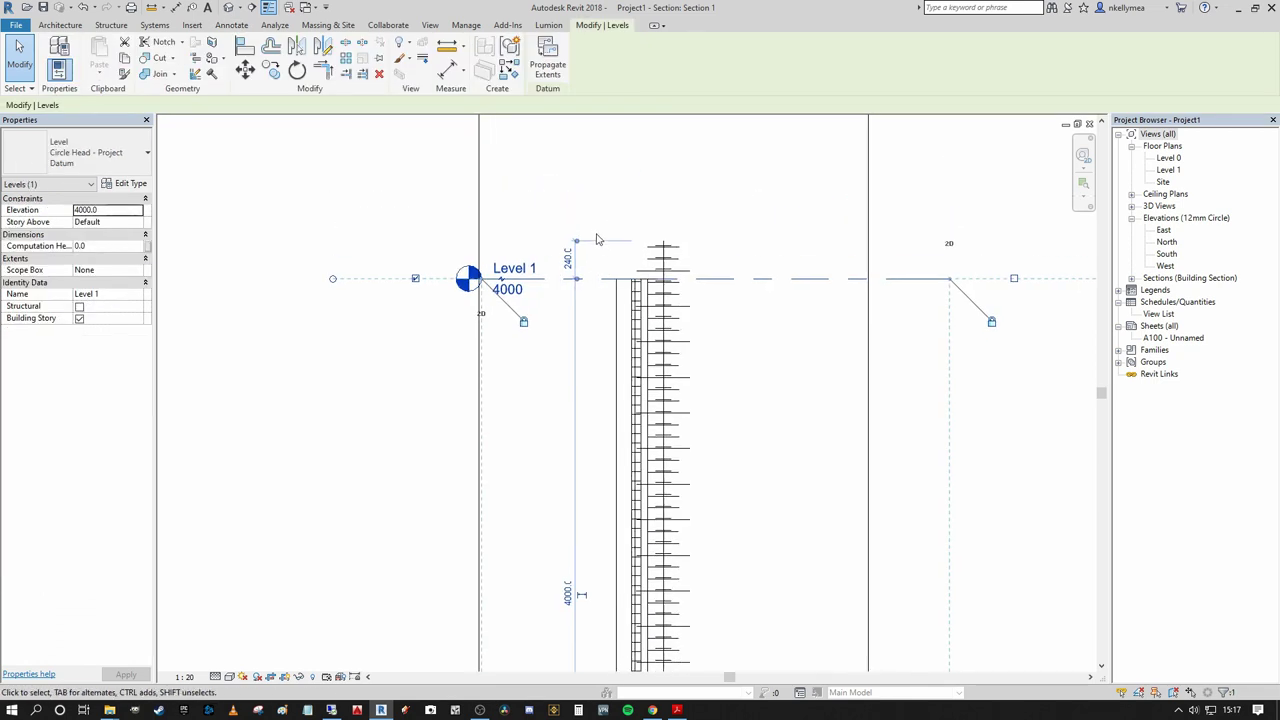
{"action": "left_click", "coordinate": [632, 155]}
{"action": "scroll", "coordinate": [660, 200], "scroll_direction": "up", "scroll_amount": 4}
{"action": "scroll", "coordinate": [695, 229], "scroll_direction": "down", "scroll_amount": 3}
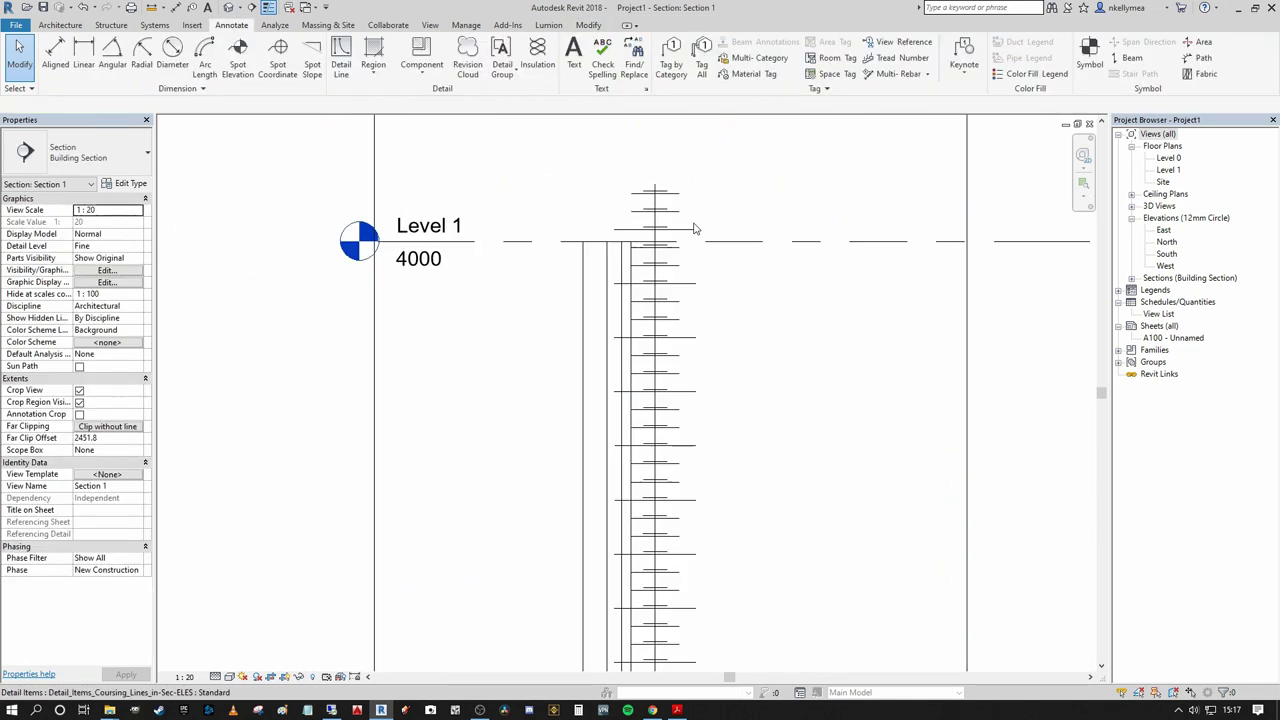
- Measure the height from Level 0 to the first brick coursing line with an aligned dimension, without placing it
{"action": "middle_click_drag", "start_coordinate": [695, 229], "coordinate": [700, 145]}
{"action": "scroll", "coordinate": [700, 129], "scroll_direction": "down", "scroll_amount": 3}
{"action": "middle_click_drag", "start_coordinate": [642, 544], "coordinate": [642, 454]}
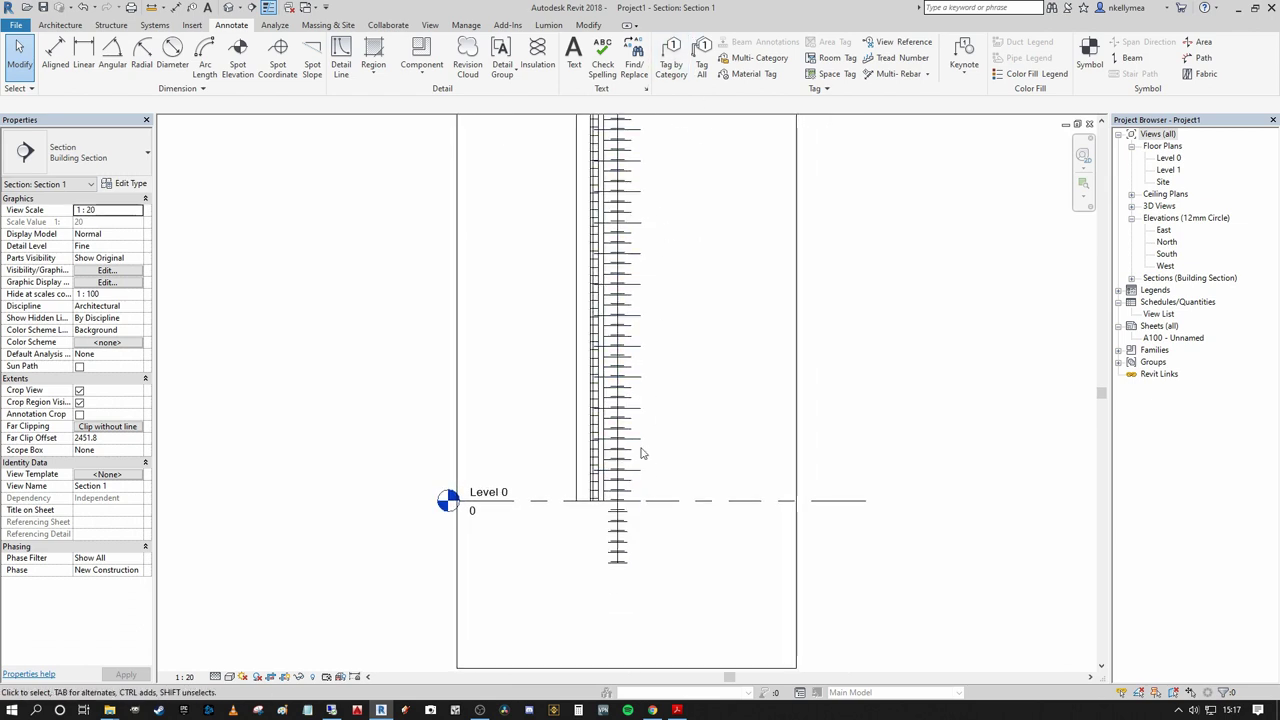
{"action": "scroll", "coordinate": [660, 480], "scroll_direction": "up", "scroll_amount": 3}
{"action": "scroll", "coordinate": [635, 510], "scroll_direction": "up", "scroll_amount": 2}
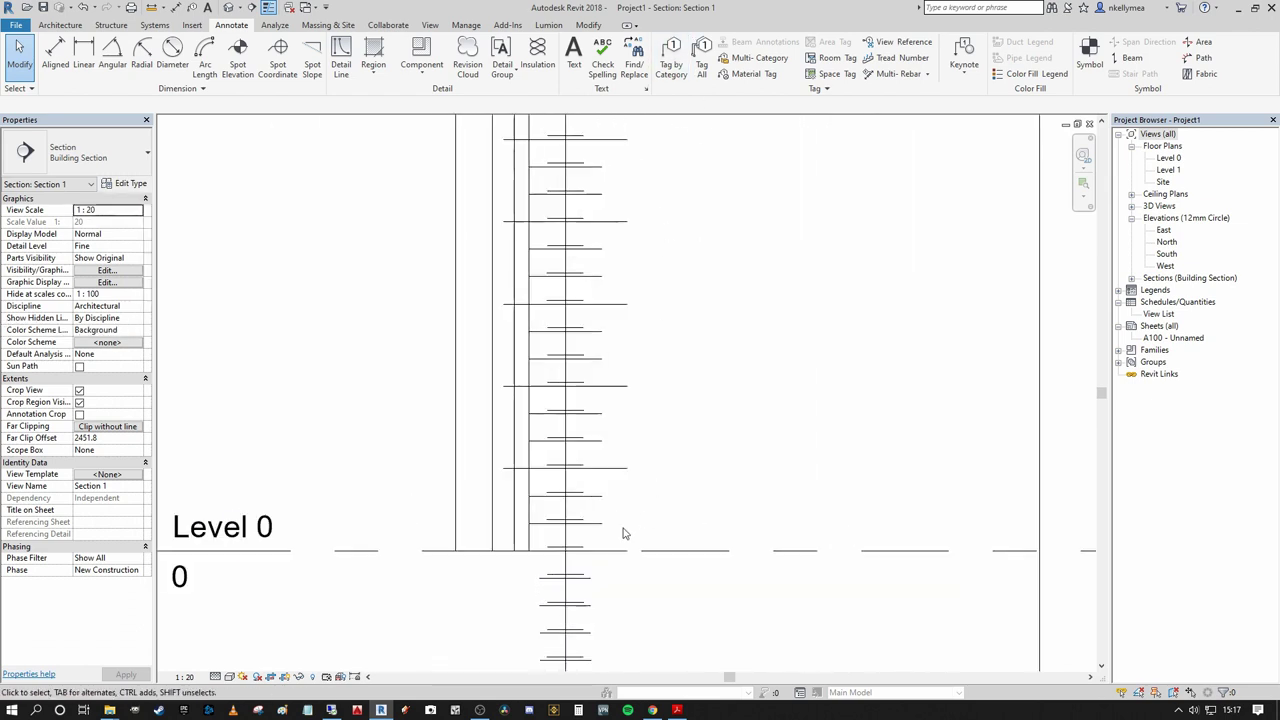
{"action": "middle_click_drag", "start_coordinate": [622, 533], "coordinate": [623, 494]}
{"action": "middle_click_drag", "start_coordinate": [654, 449], "coordinate": [597, 446]}
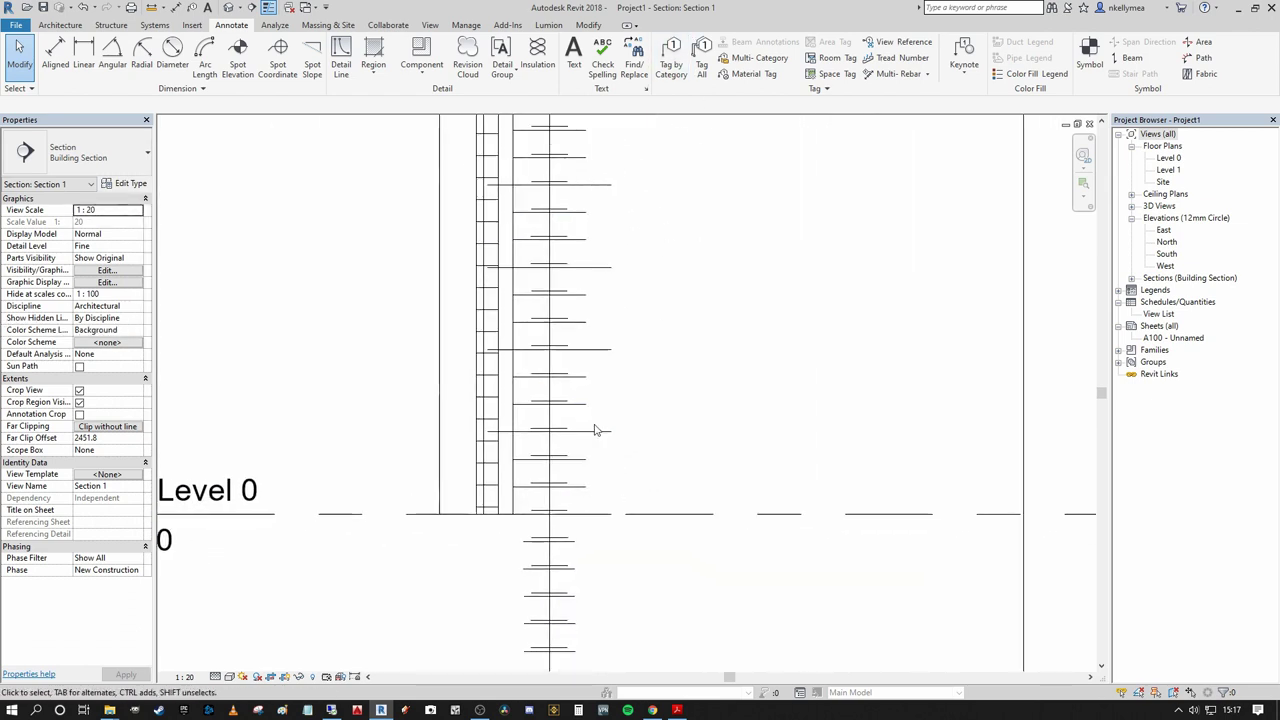
{"action": "key", "text": "d"}
{"action": "key", "text": "i"}
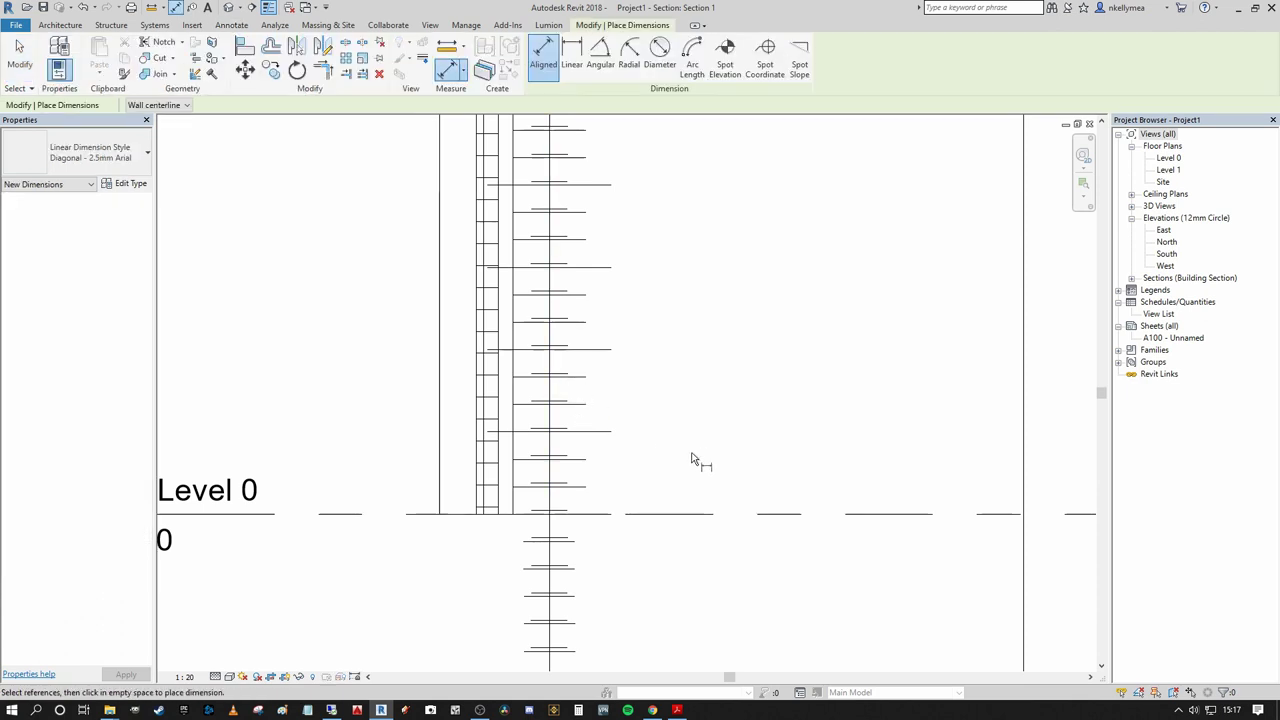
{"action": "left_click", "coordinate": [608, 515]}
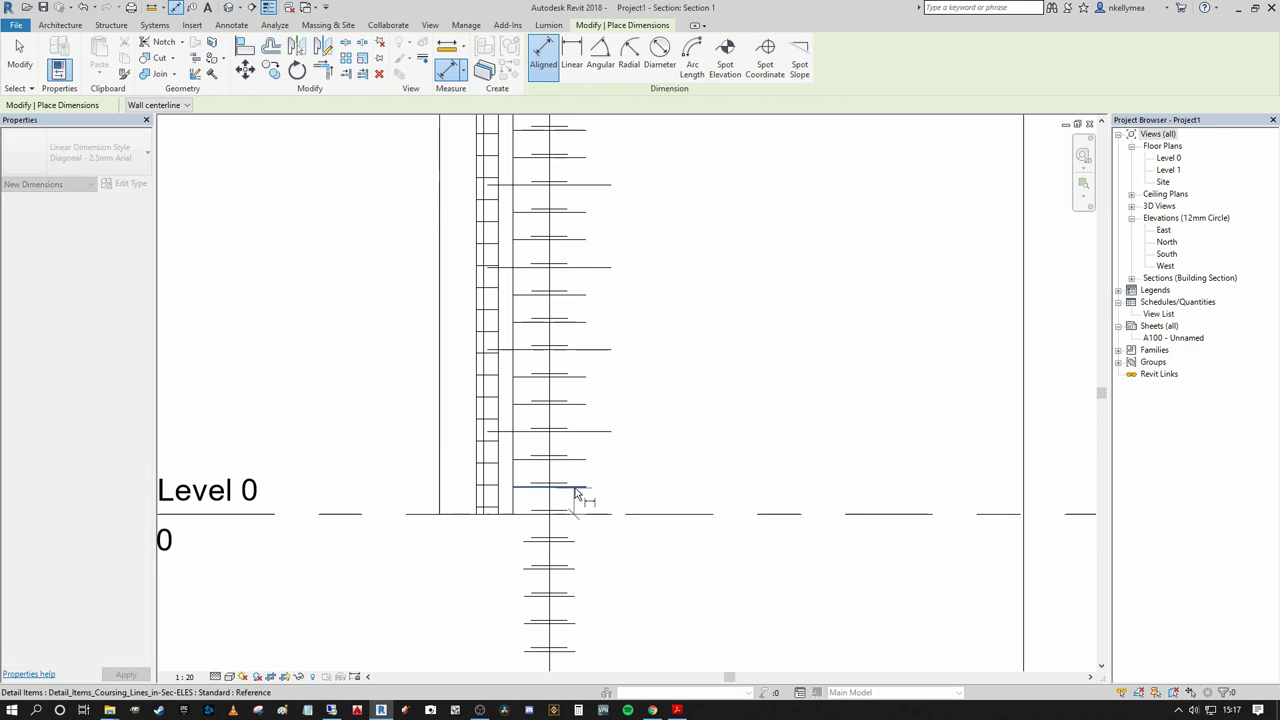
{"action": "left_click", "coordinate": [576, 490]}
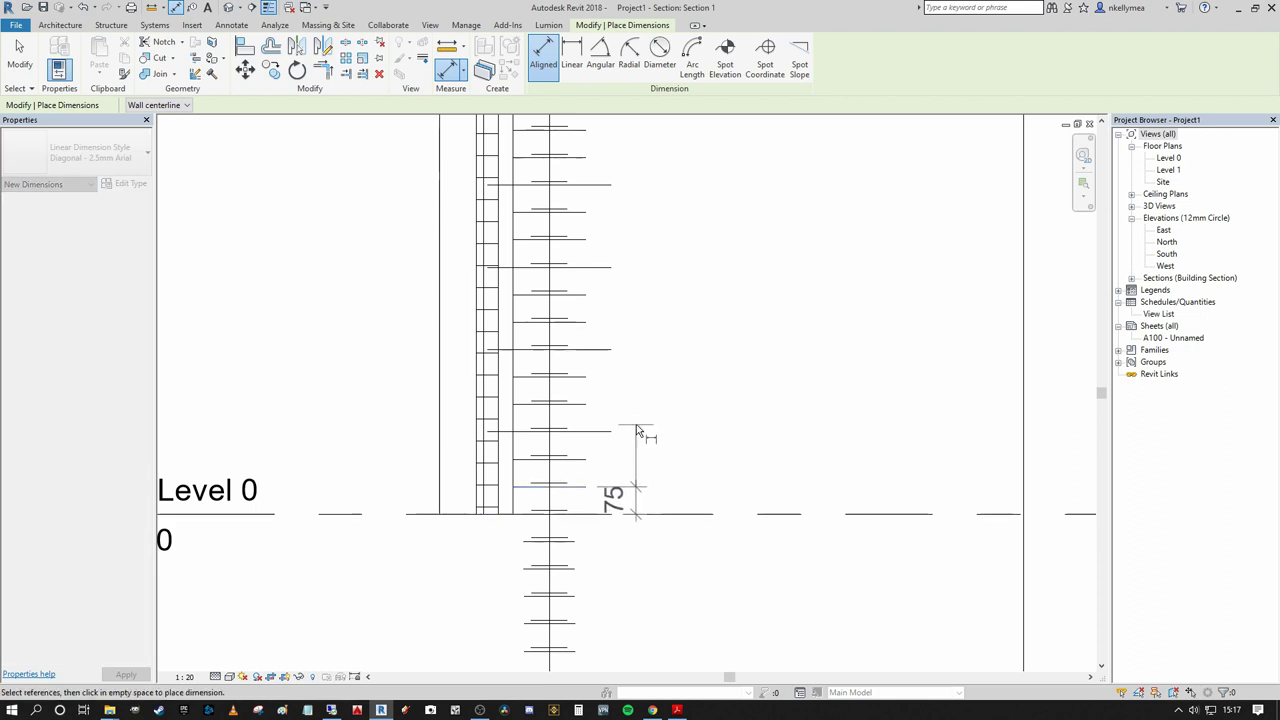
{"action": "key", "text": "Escape"}
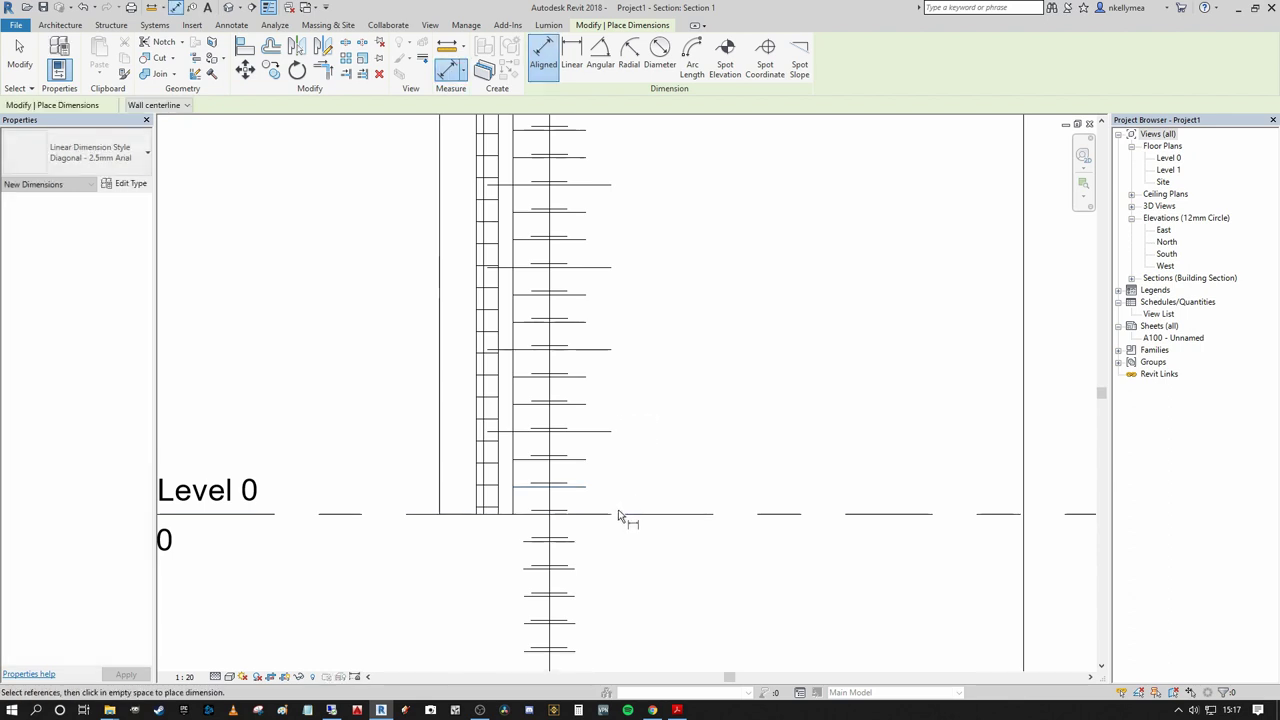
- Measure the height from Level 0 to the first block coursing line with an aligned dimension, without placing it
{"action": "left_click", "coordinate": [614, 514]}
{"action": "left_click", "coordinate": [604, 431]}
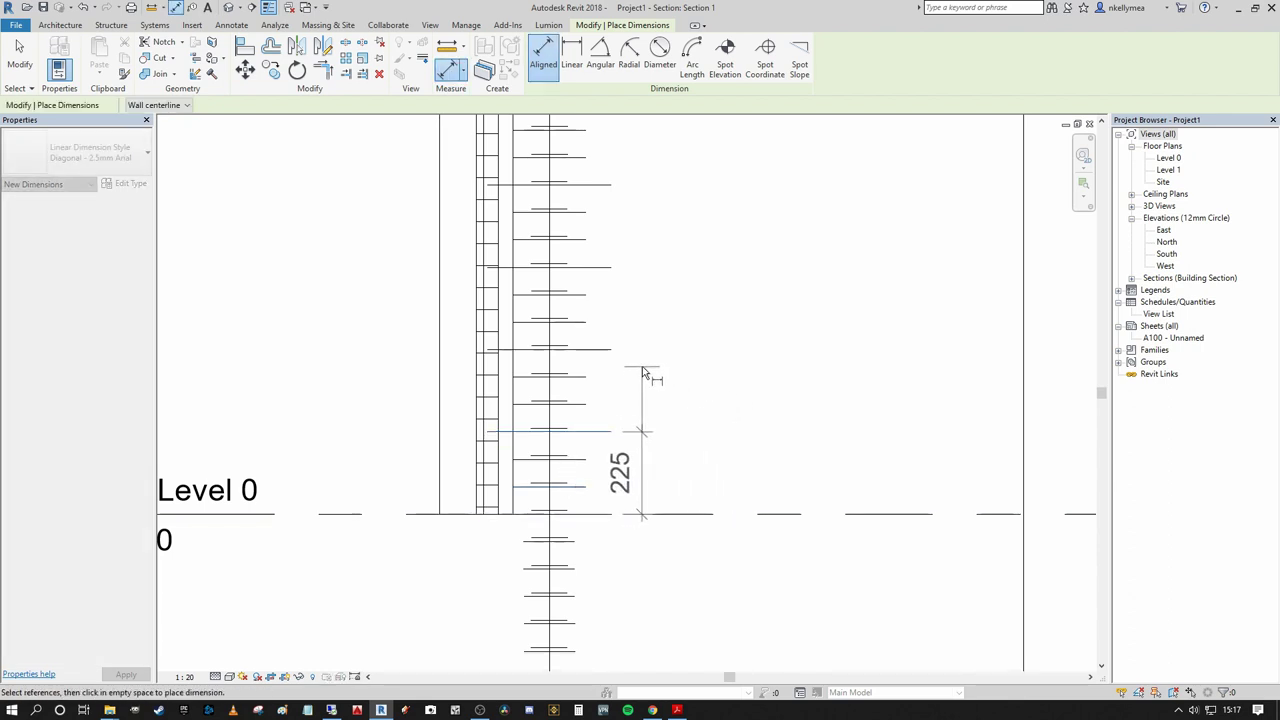
{"action": "key", "text": "Escape"}
{"action": "scroll", "coordinate": [634, 444], "scroll_direction": "down", "scroll_amount": 2}
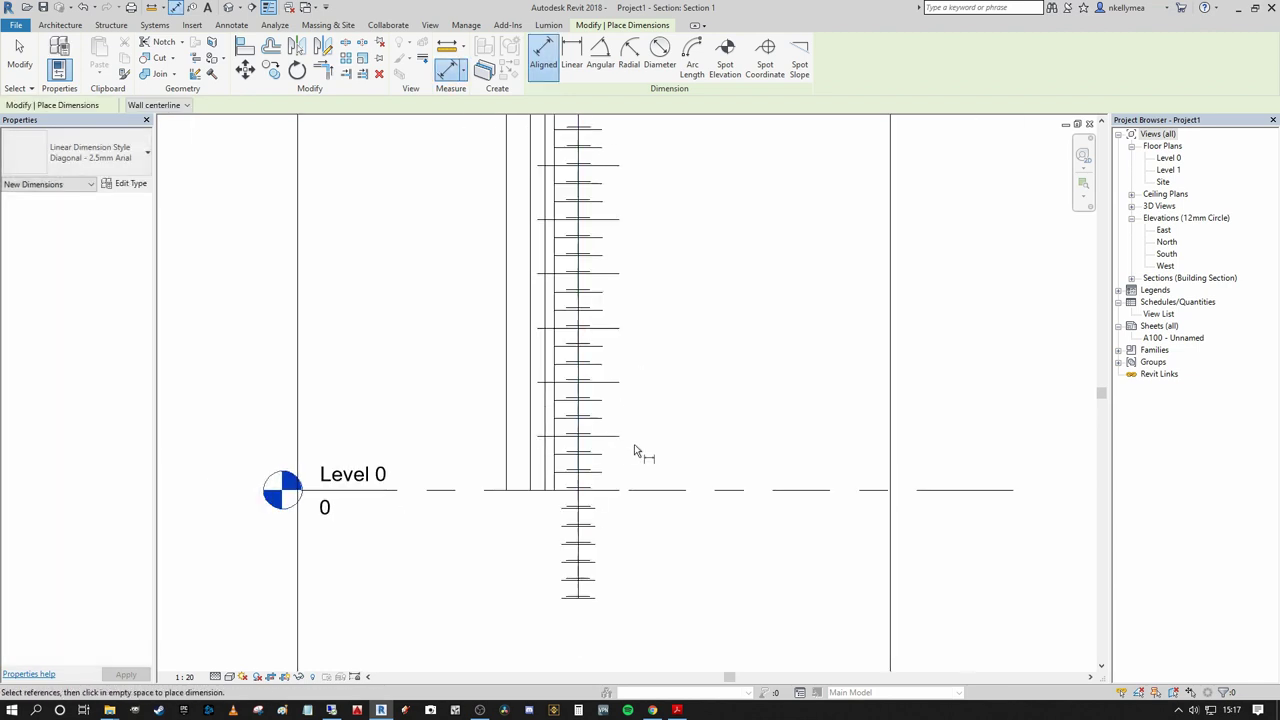
{"action": "scroll", "coordinate": [623, 452], "scroll_direction": "down", "scroll_amount": 2}
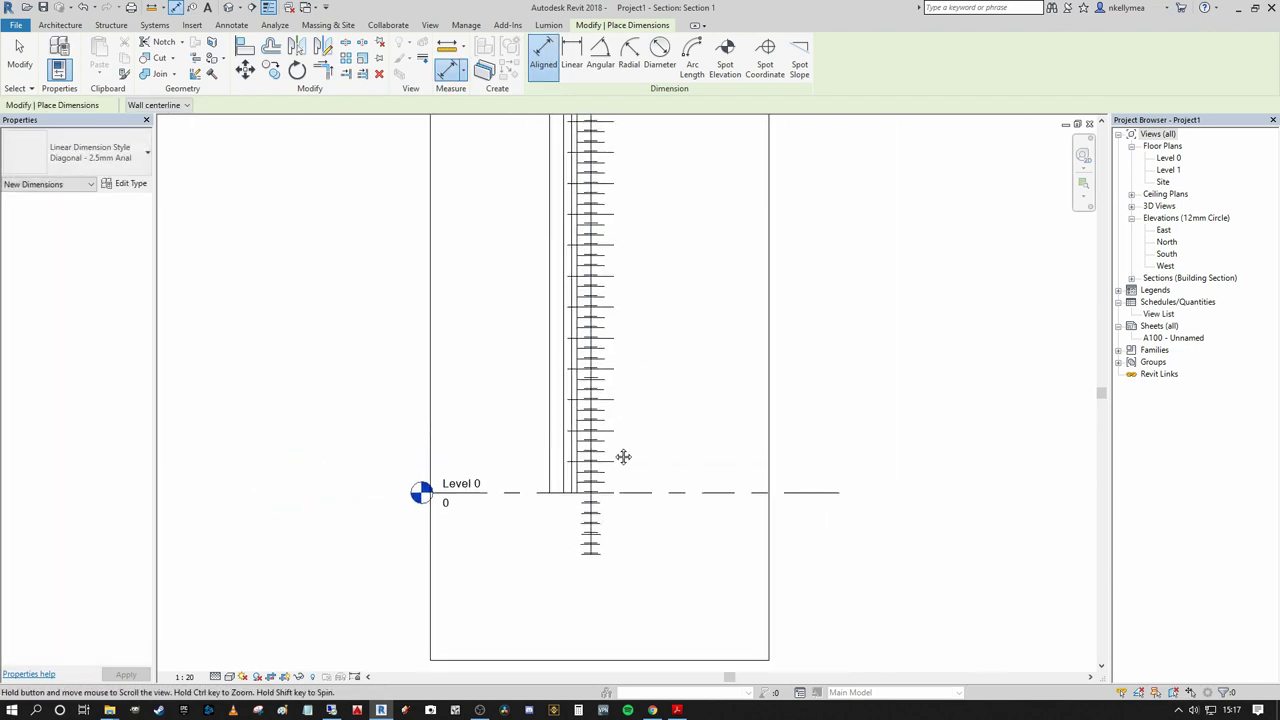
{"action": "scroll", "coordinate": [600, 495], "scroll_direction": "up", "scroll_amount": 3}
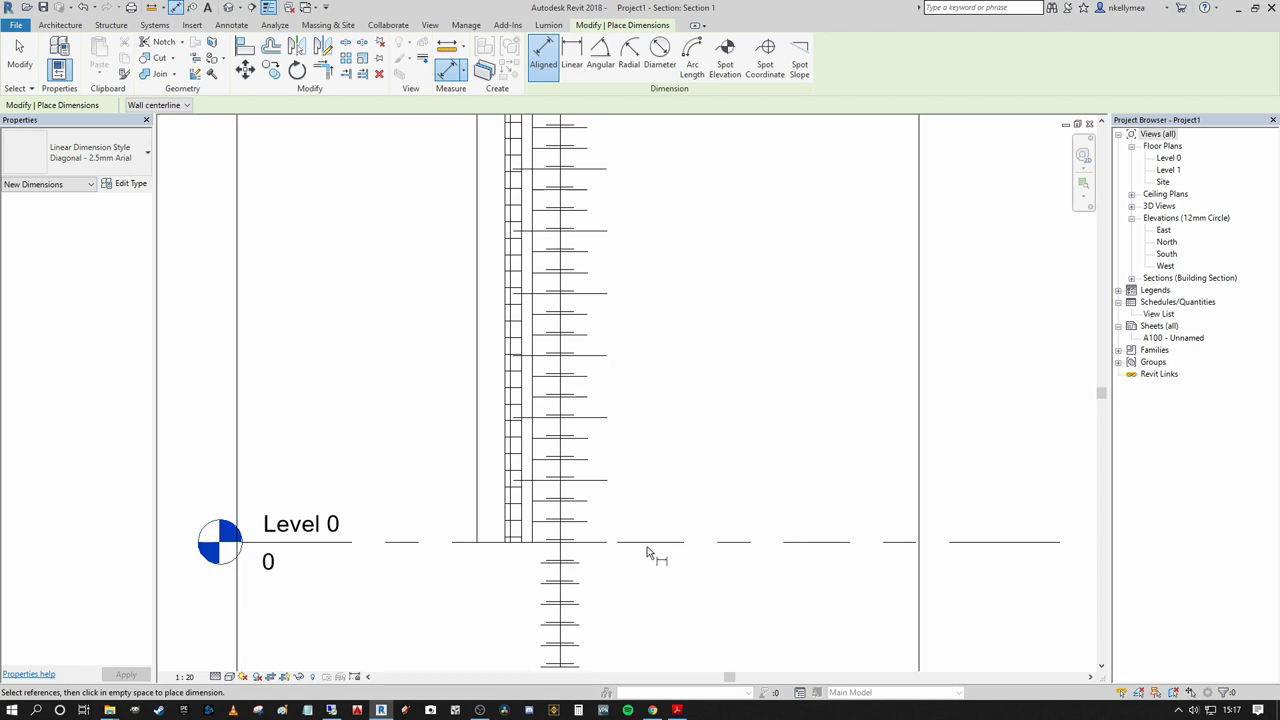
{"action": "scroll", "coordinate": [630, 542], "scroll_direction": "up", "scroll_amount": 2}
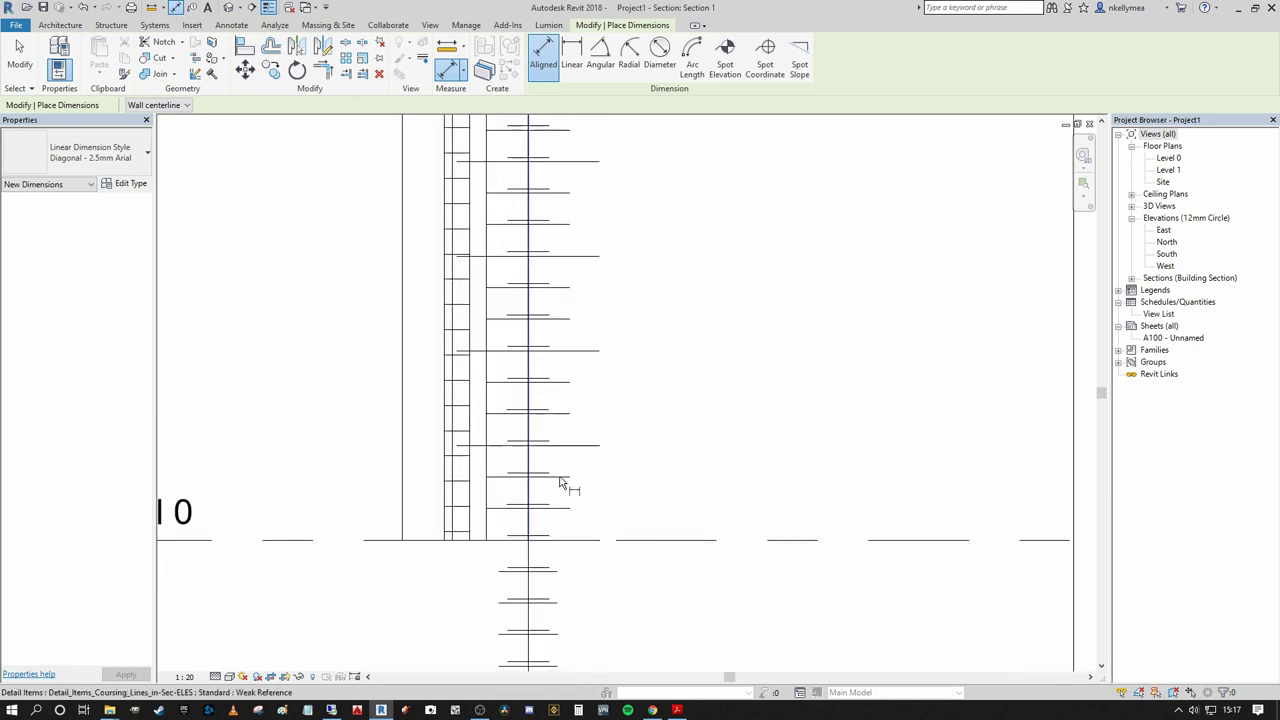
{"action": "scroll", "coordinate": [568, 486], "scroll_direction": "down", "scroll_amount": 3}
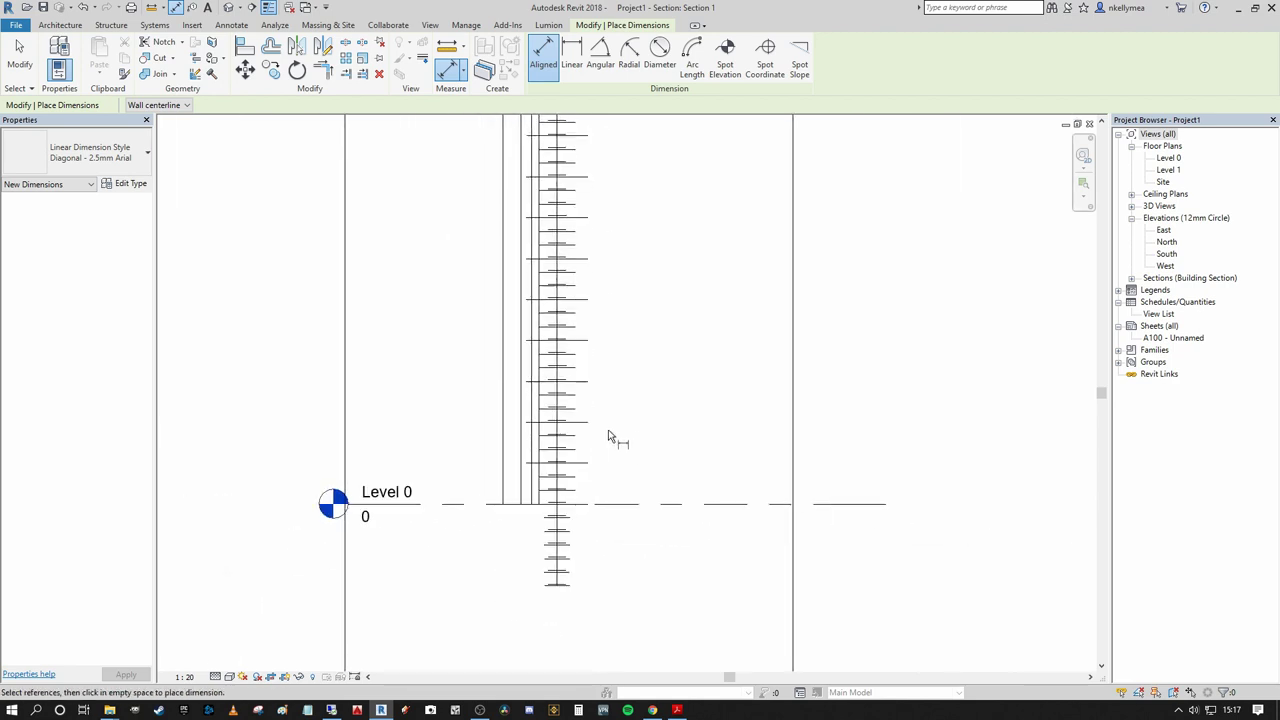
- Align the Level 1 line to the block coursing line just above it, placing the level at 4050
{"action": "scroll", "coordinate": [605, 500], "scroll_direction": "down", "scroll_amount": 3}
{"action": "scroll", "coordinate": [571, 391], "scroll_direction": "up", "scroll_amount": 4}
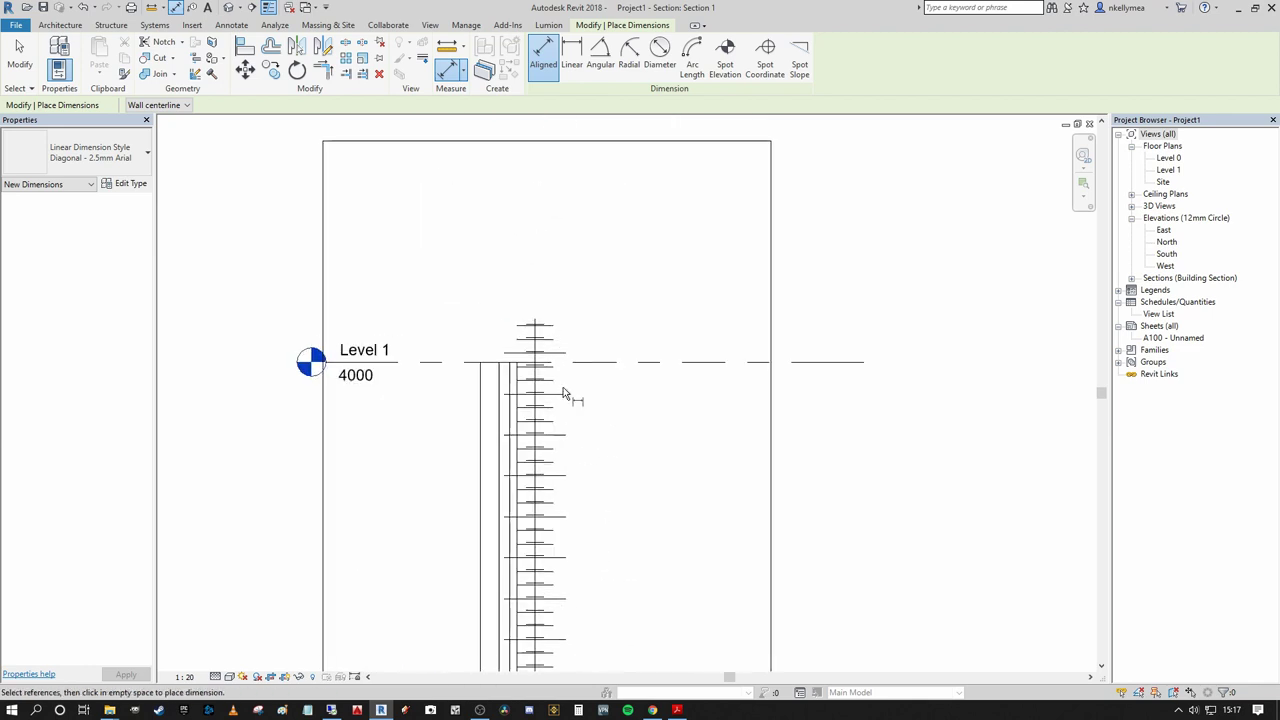
{"action": "scroll", "coordinate": [560, 340], "scroll_direction": "down", "scroll_amount": 2}
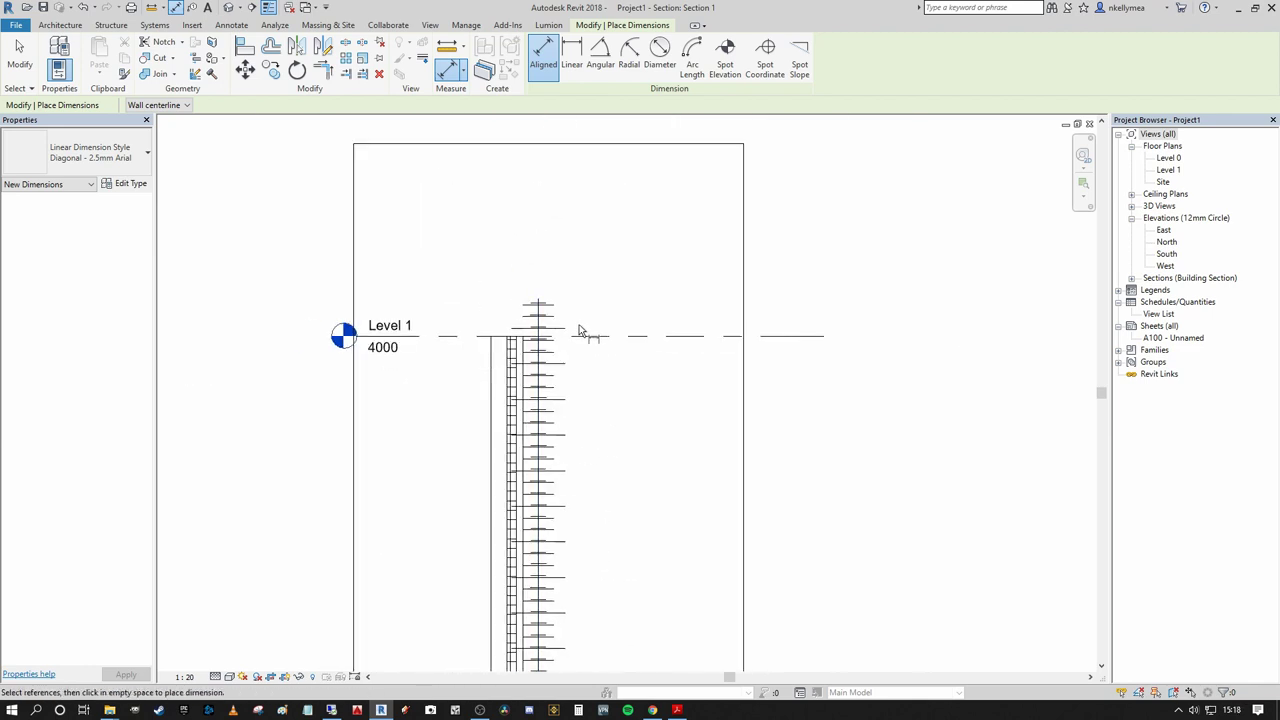
{"action": "key", "text": "Escape"}
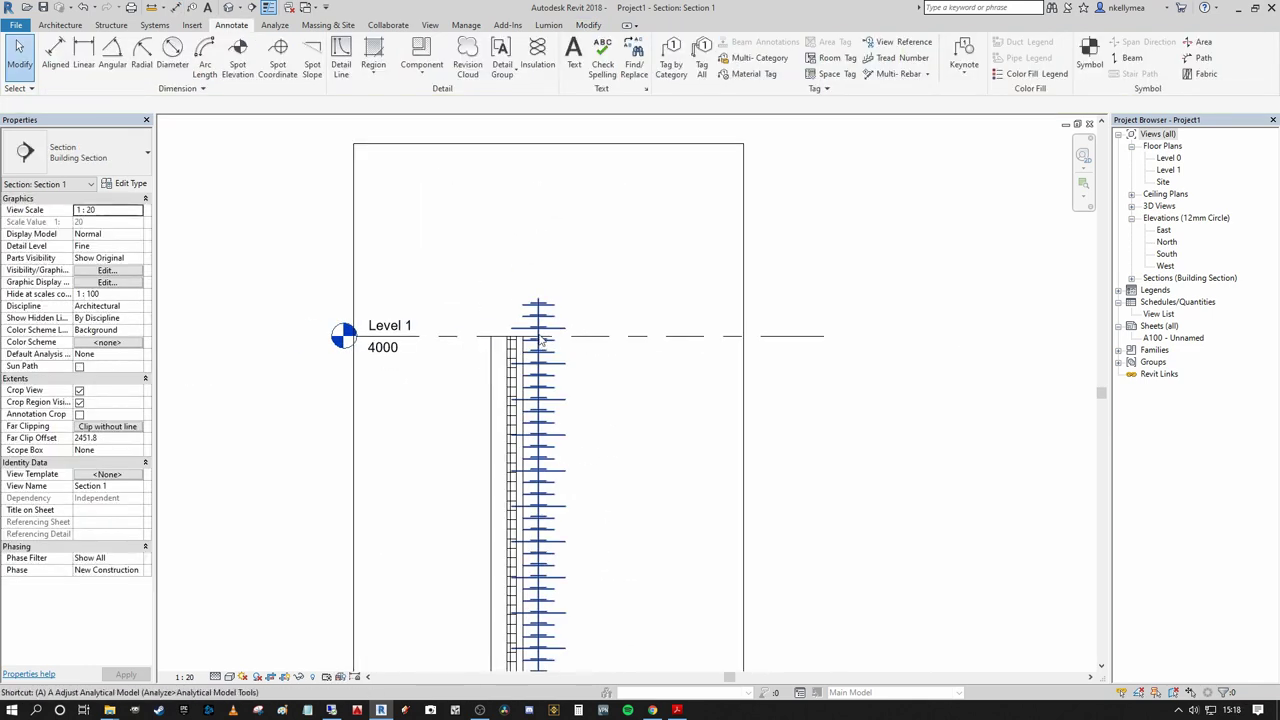
{"action": "key", "text": "l"}
{"action": "left_click", "coordinate": [561, 330]}
{"action": "scroll", "coordinate": [562, 330], "scroll_direction": "up", "scroll_amount": 2}
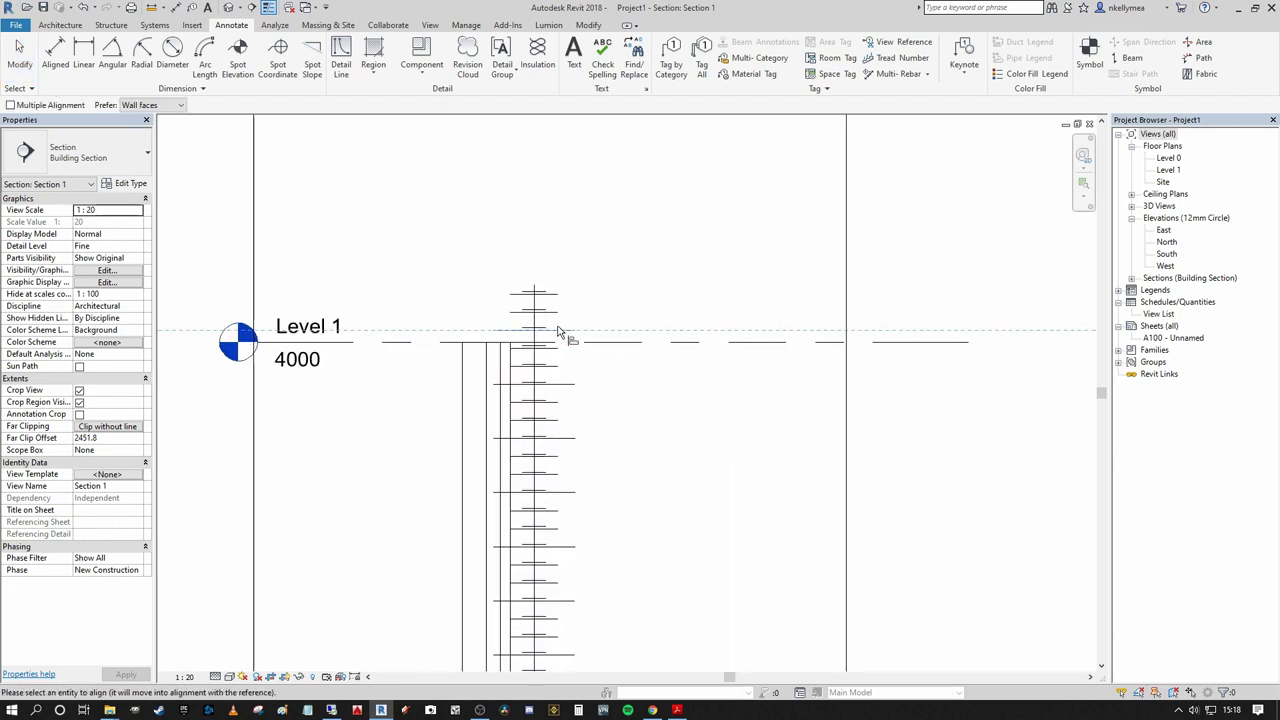
{"action": "left_click", "coordinate": [380, 350]}
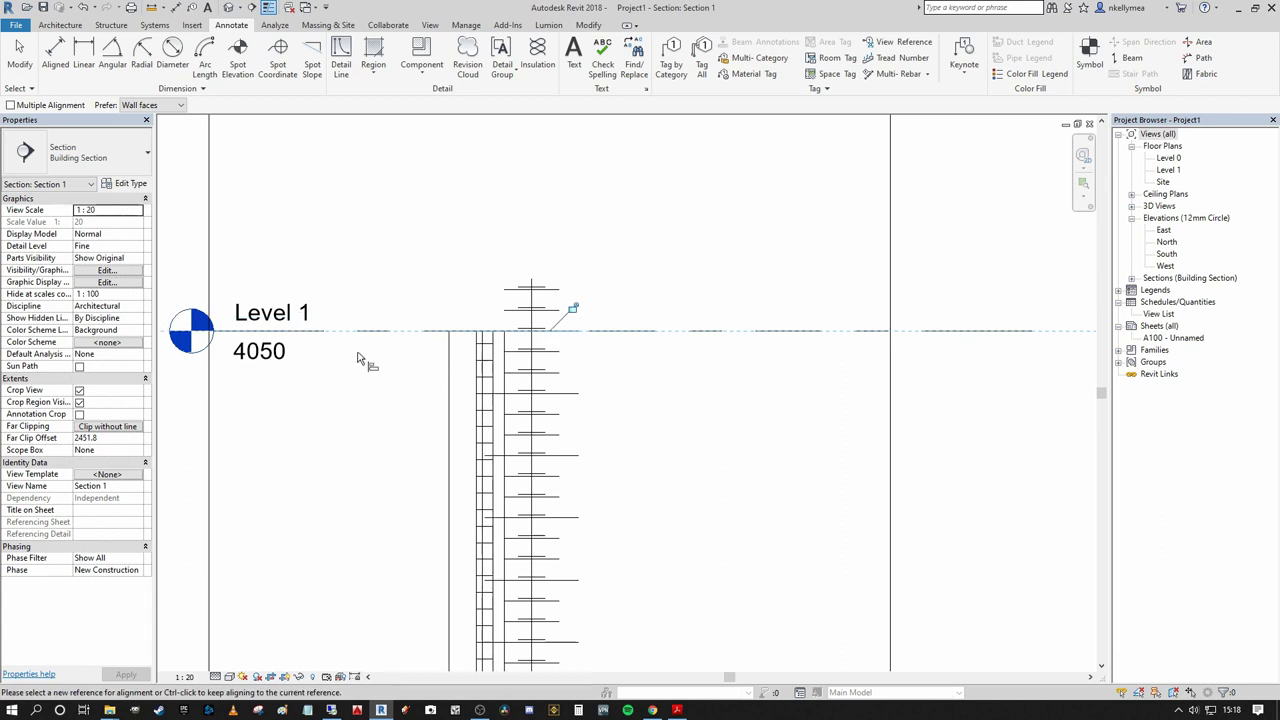
{"action": "scroll", "coordinate": [375, 345], "scroll_direction": "down", "scroll_amount": 3}
{"action": "key", "text": "Escape"}
{"action": "key", "text": "Escape"}
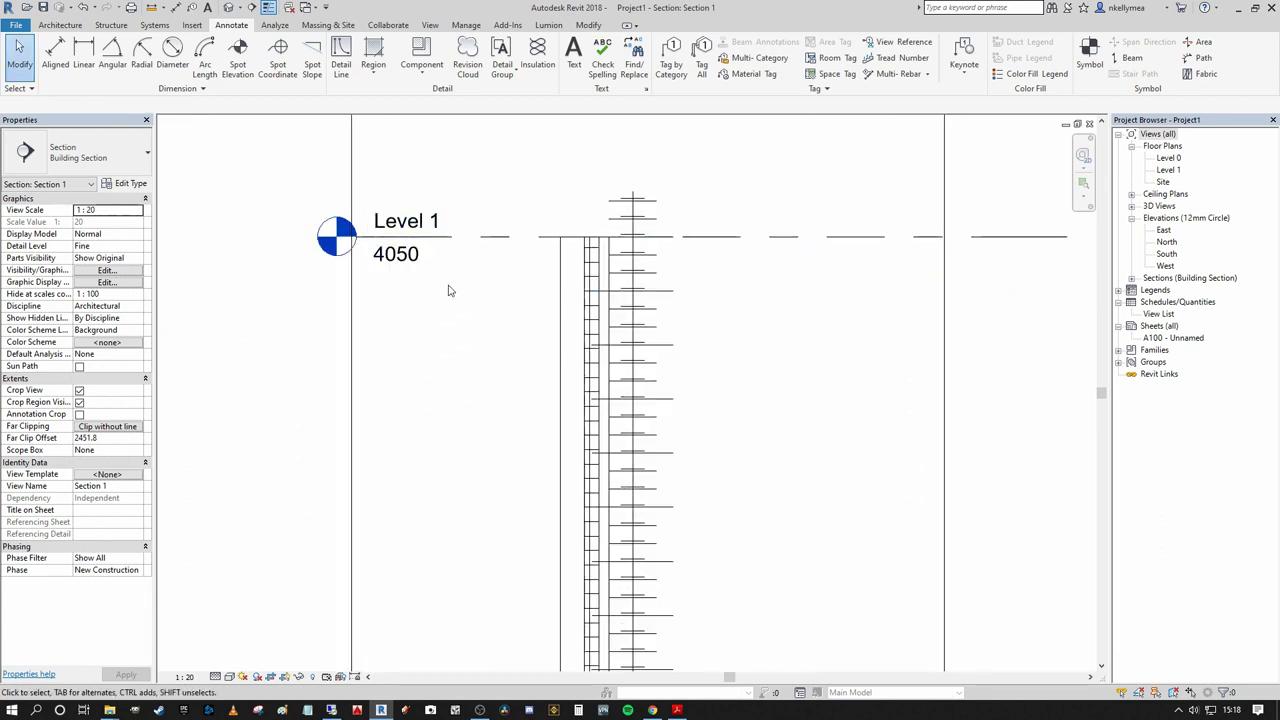
- Switch to Calculator and divide 4050 by 225 to check the Level 1 height against whole block courses
{"action": "scroll", "coordinate": [450, 285], "scroll_direction": "down", "scroll_amount": 4}
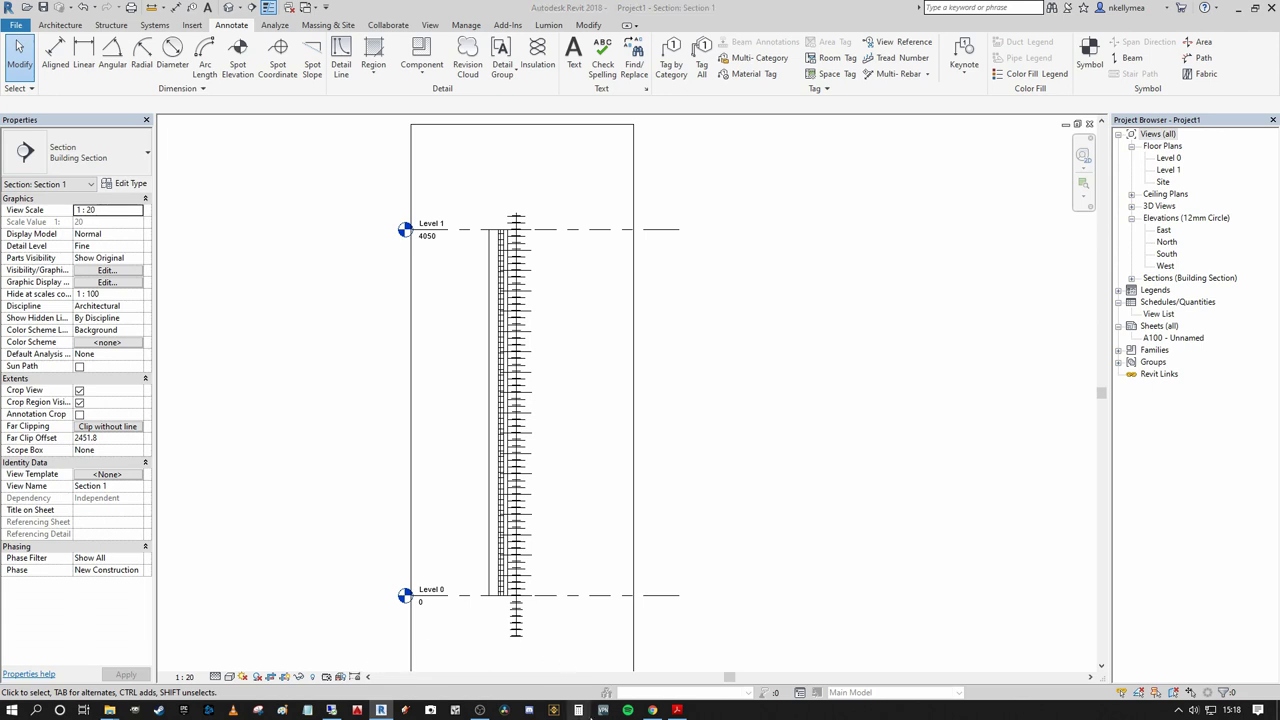
{"action": "left_click", "coordinate": [580, 710]}
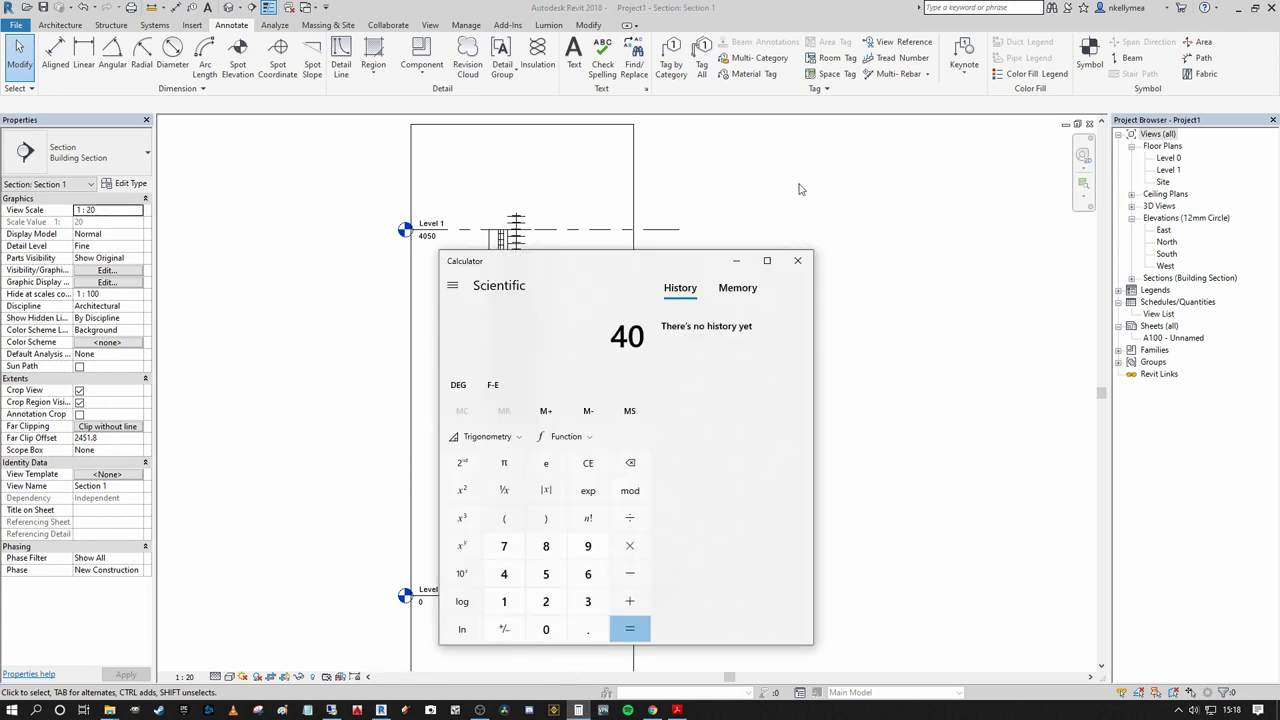
{"action": "type", "text": "4050"}
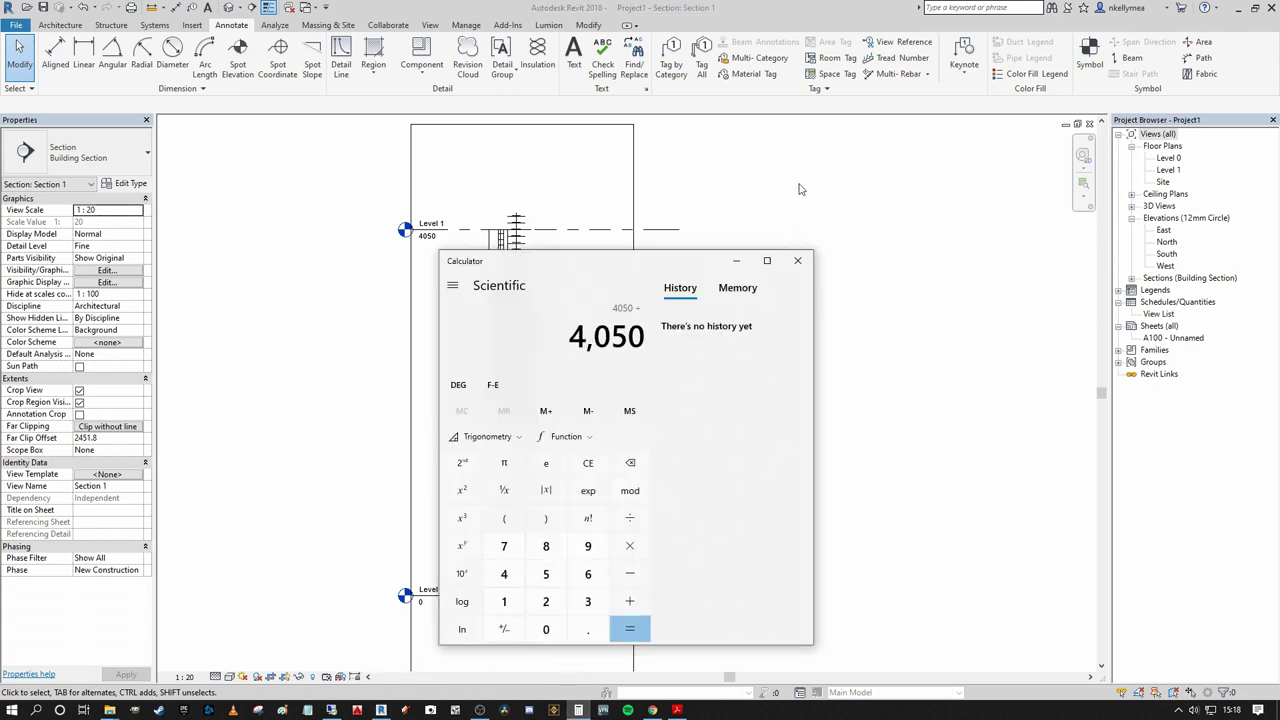
{"action": "type", "text": "225"}
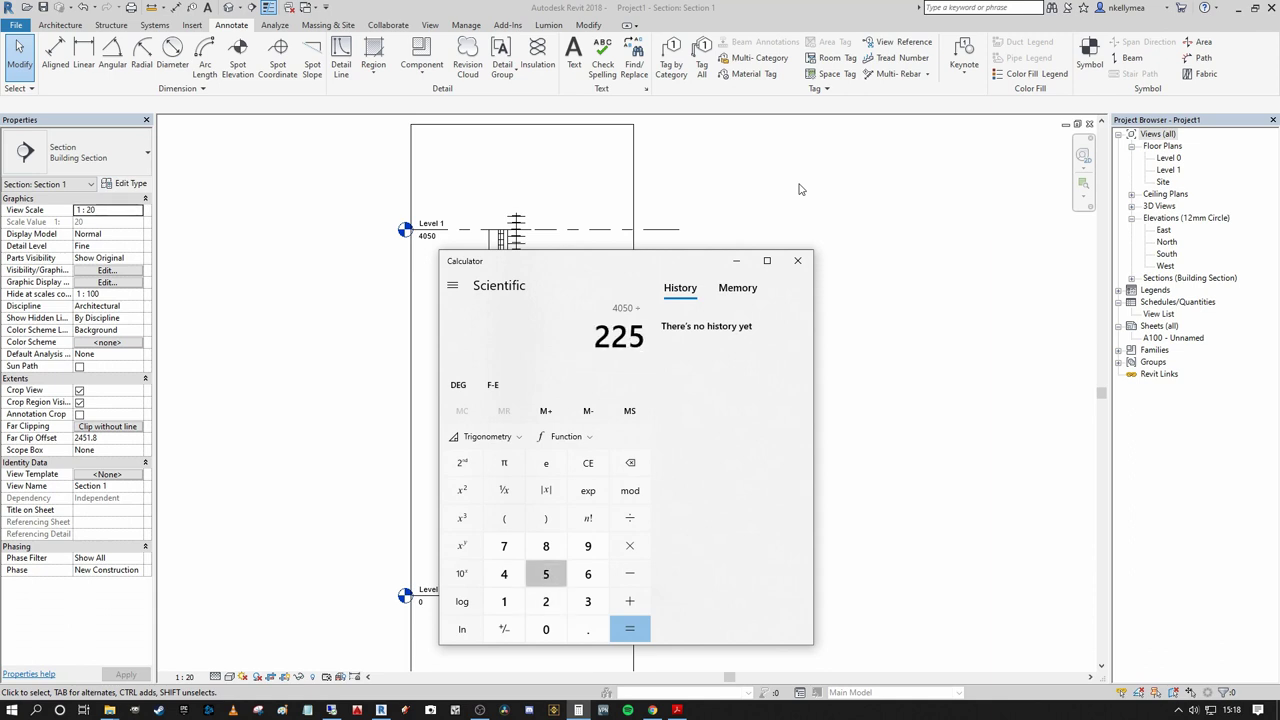
{"action": "key", "text": "Return"}
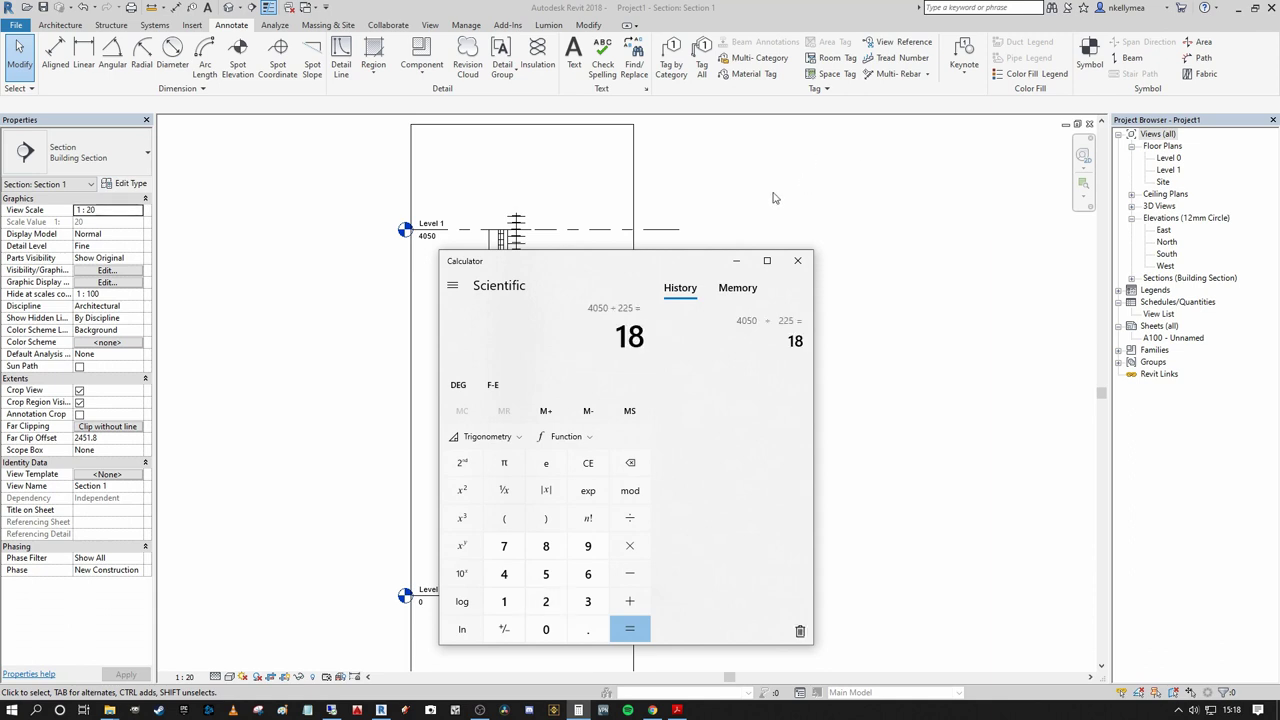
{"action": "left_click_drag", "start_coordinate": [547, 253], "coordinate": [547, 251]}
{"action": "left_click_drag", "start_coordinate": [996, 242], "coordinate": [898, 267]}
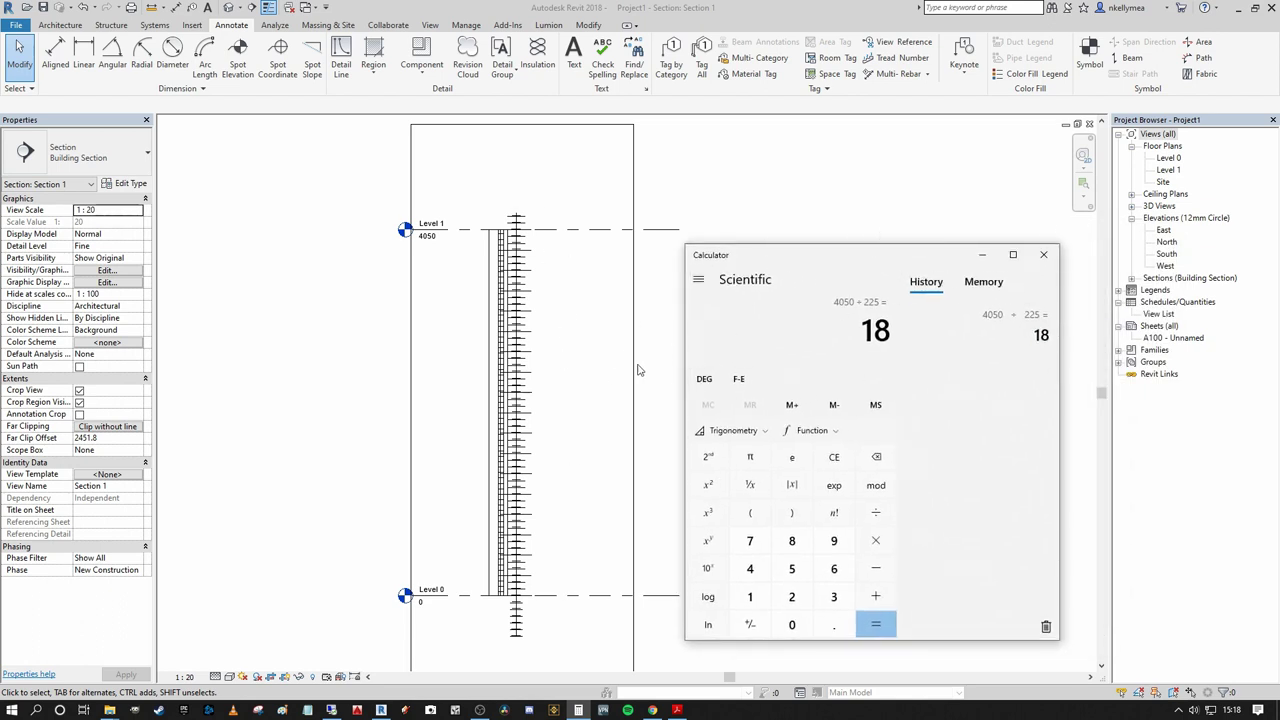
{"action": "left_click_drag", "start_coordinate": [876, 258], "coordinate": [828, 258]}
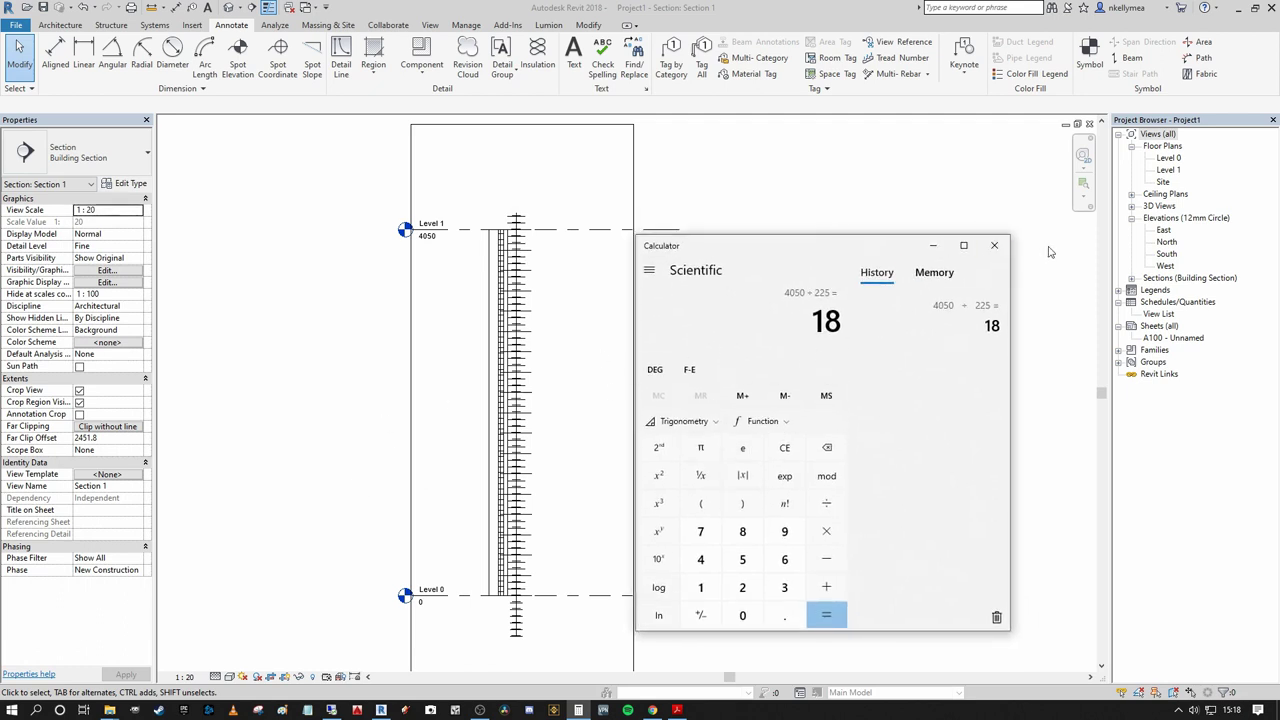
{"action": "left_click", "coordinate": [996, 248]}
- Inspect the coursing component between Level 0 and Level 1, including its length and its brick and block line properties
{"action": "scroll", "coordinate": [580, 583], "scroll_direction": "up", "scroll_amount": 4}
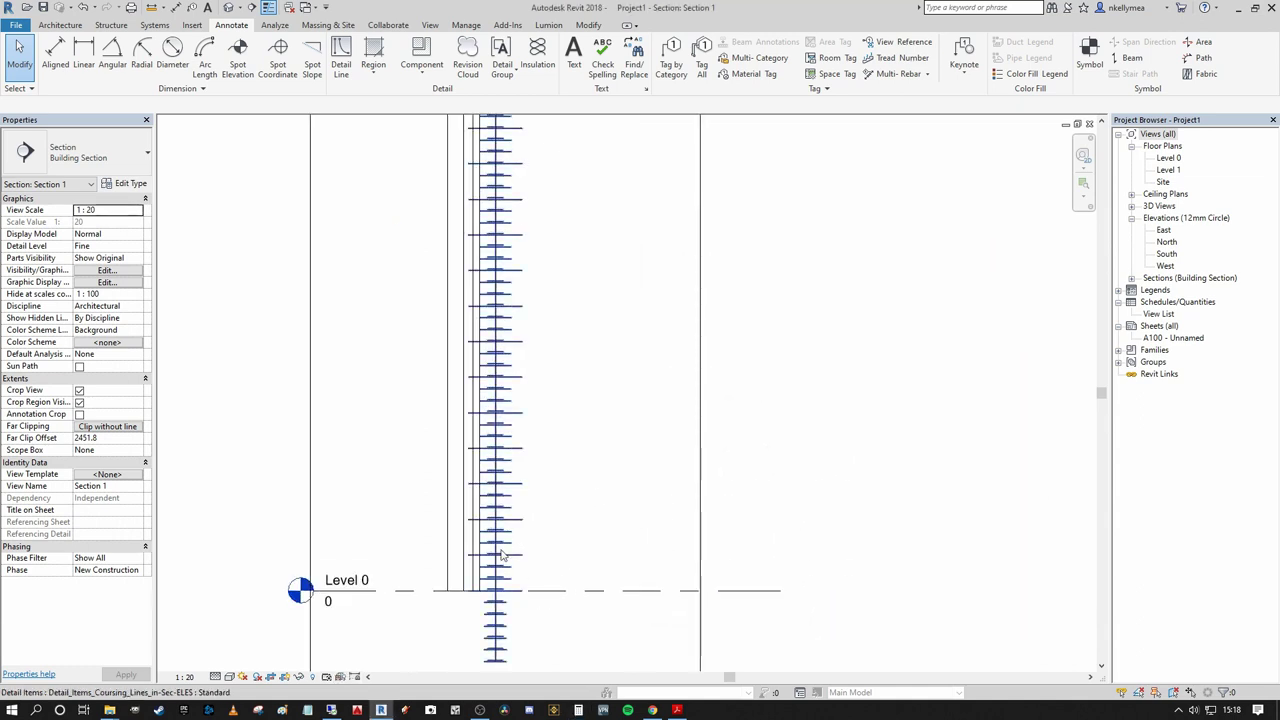
{"action": "scroll", "coordinate": [606, 517], "scroll_direction": "down", "scroll_amount": 2}
{"action": "middle_click_drag", "start_coordinate": [591, 529], "coordinate": [565, 547]}
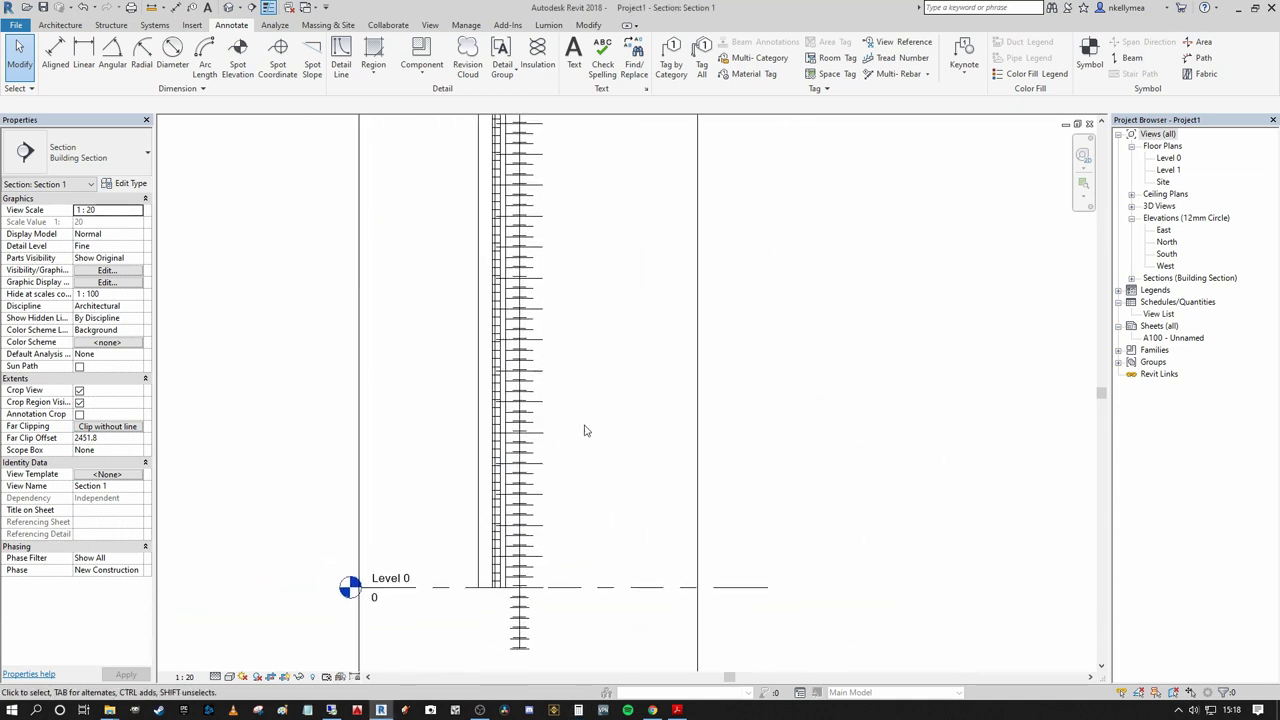
{"action": "middle_click_drag", "start_coordinate": [586, 431], "coordinate": [670, 521]}
{"action": "left_click", "coordinate": [604, 349]}
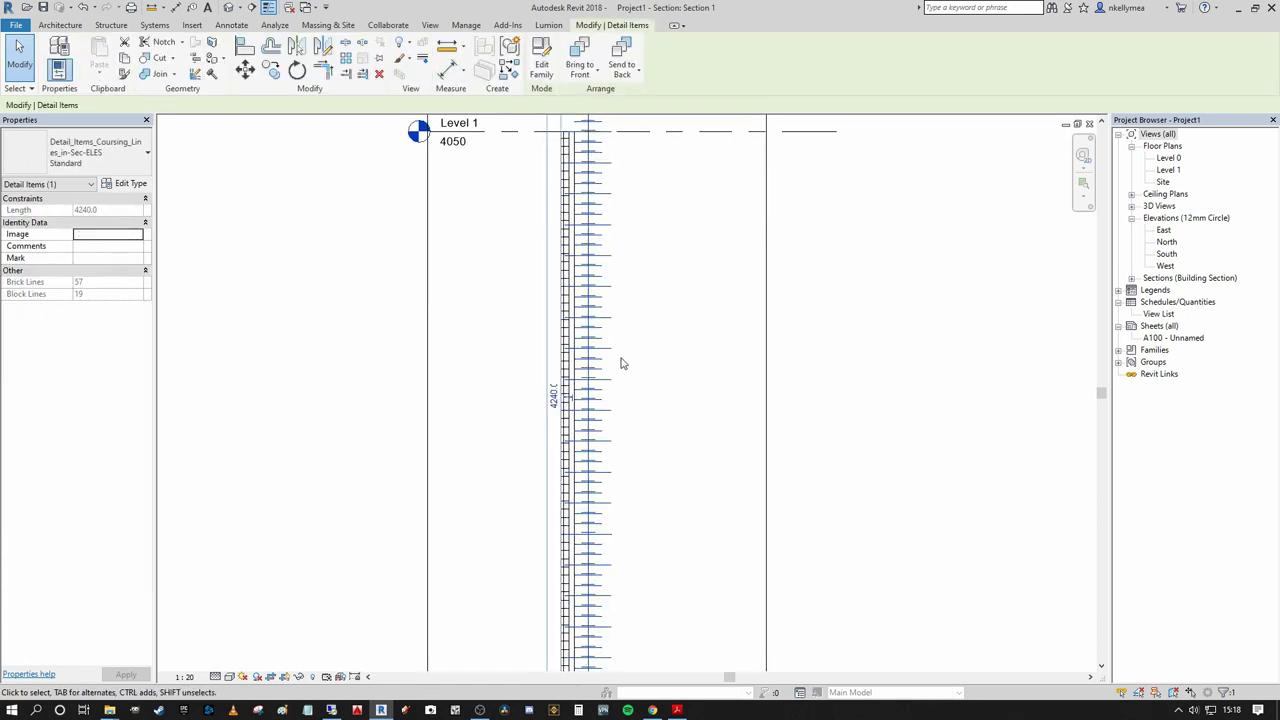
{"action": "mouse_move", "coordinate": [680, 364]}
{"action": "middle_mouse_down"}
{"action": "mouse_move", "coordinate": [651, 377]}
{"action": "mouse_move", "coordinate": [661, 363]}
{"action": "middle_mouse_up"}
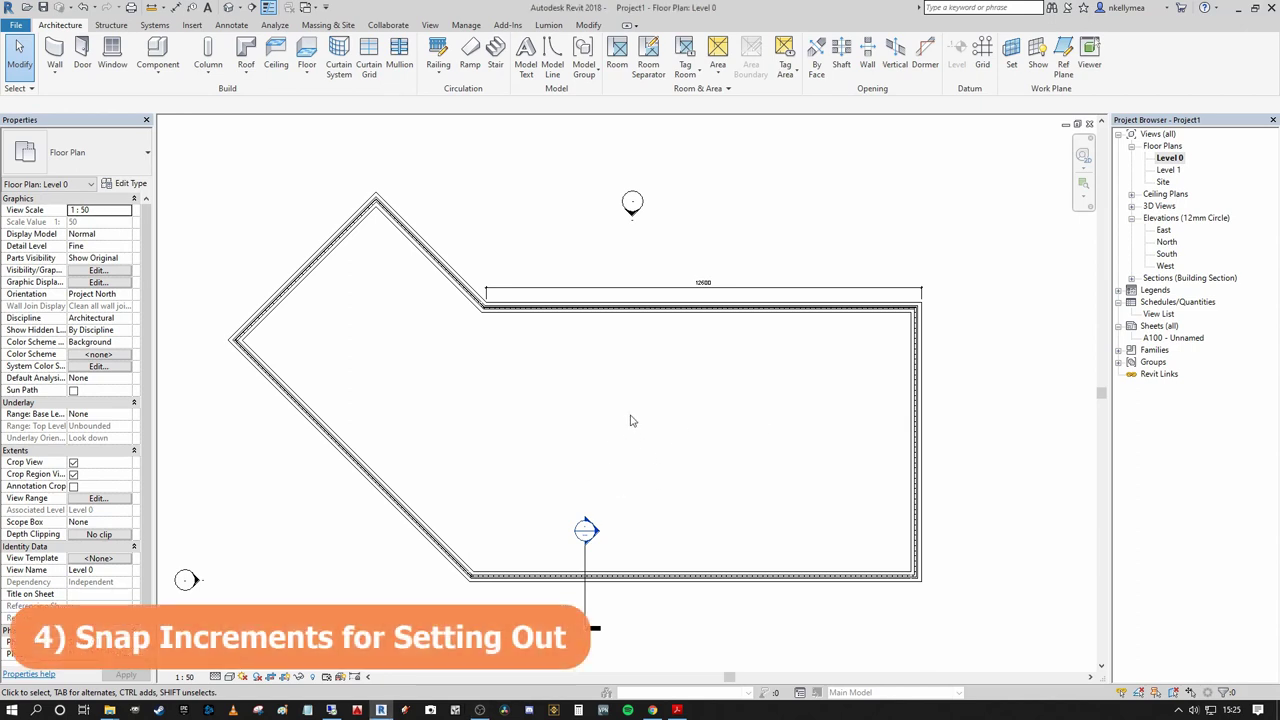
{"action": "mouse_move", "coordinate": [614, 451]}
{"action": "middle_mouse_down"}
{"action": "mouse_move", "coordinate": [671, 337]}
{"action": "mouse_move", "coordinate": [680, 343]}
{"action": "mouse_move", "coordinate": [621, 404]}
{"action": "mouse_move", "coordinate": [697, 331]}
{"action": "middle_mouse_up"}
{"action": "scroll", "coordinate": [697, 331], "scroll_direction": "down", "scroll_amount": 1}
{"action": "scroll", "coordinate": [654, 406], "scroll_direction": "up", "scroll_amount": 1}
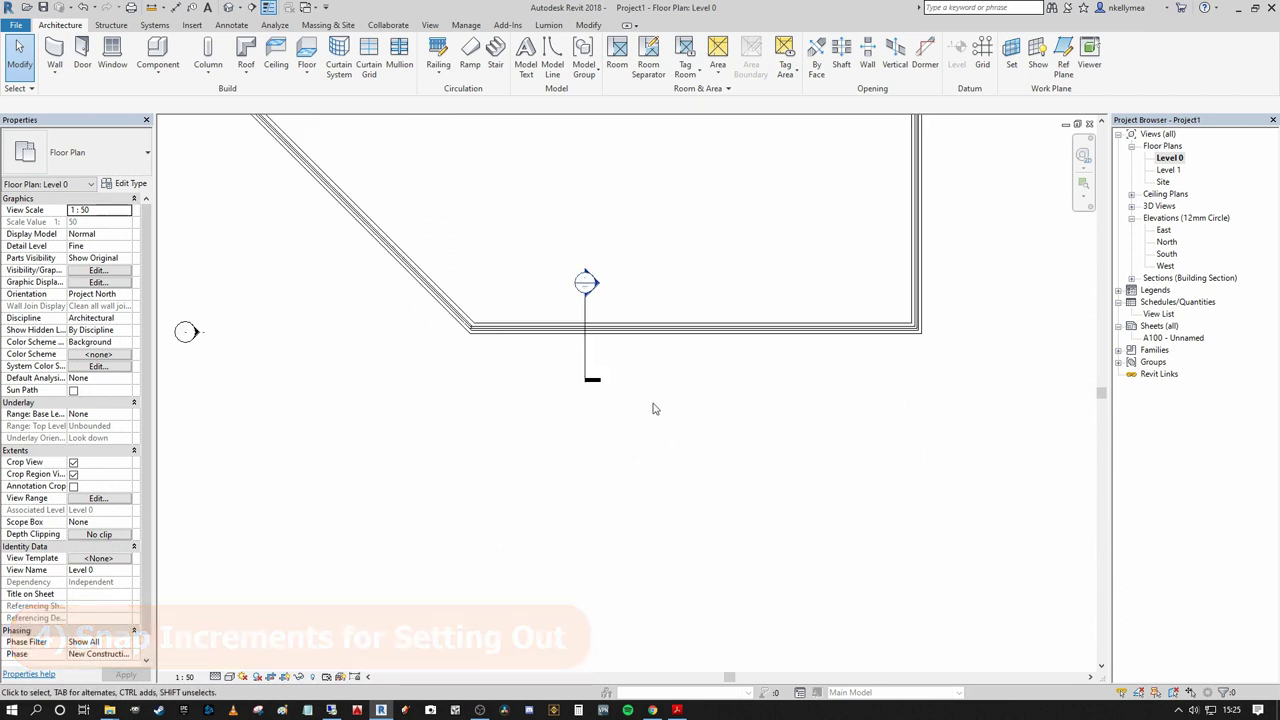
{"action": "scroll", "coordinate": [684, 402], "scroll_direction": "up", "scroll_amount": 1}
{"action": "middle_click_drag", "start_coordinate": [684, 402], "coordinate": [686, 443]}
{"action": "scroll", "coordinate": [703, 431], "scroll_direction": "down", "scroll_amount": 2}
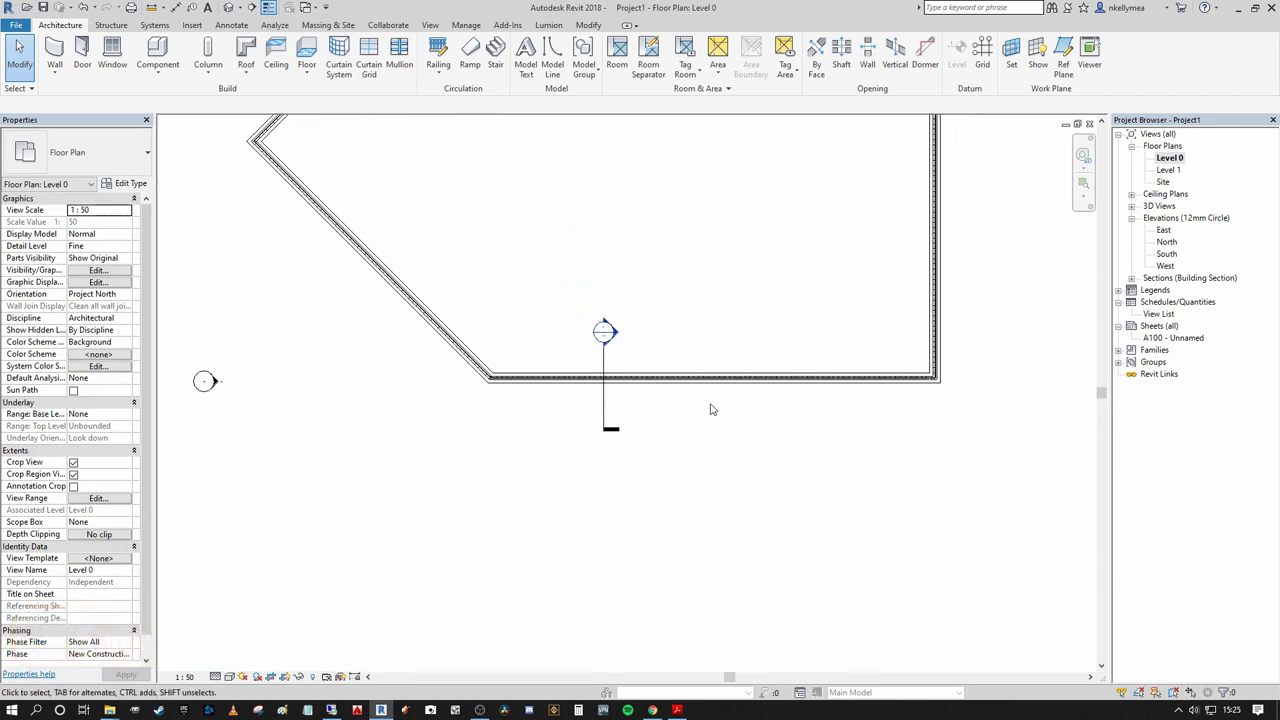
{"action": "middle_click_drag", "start_coordinate": [530, 514], "coordinate": [540, 491]}
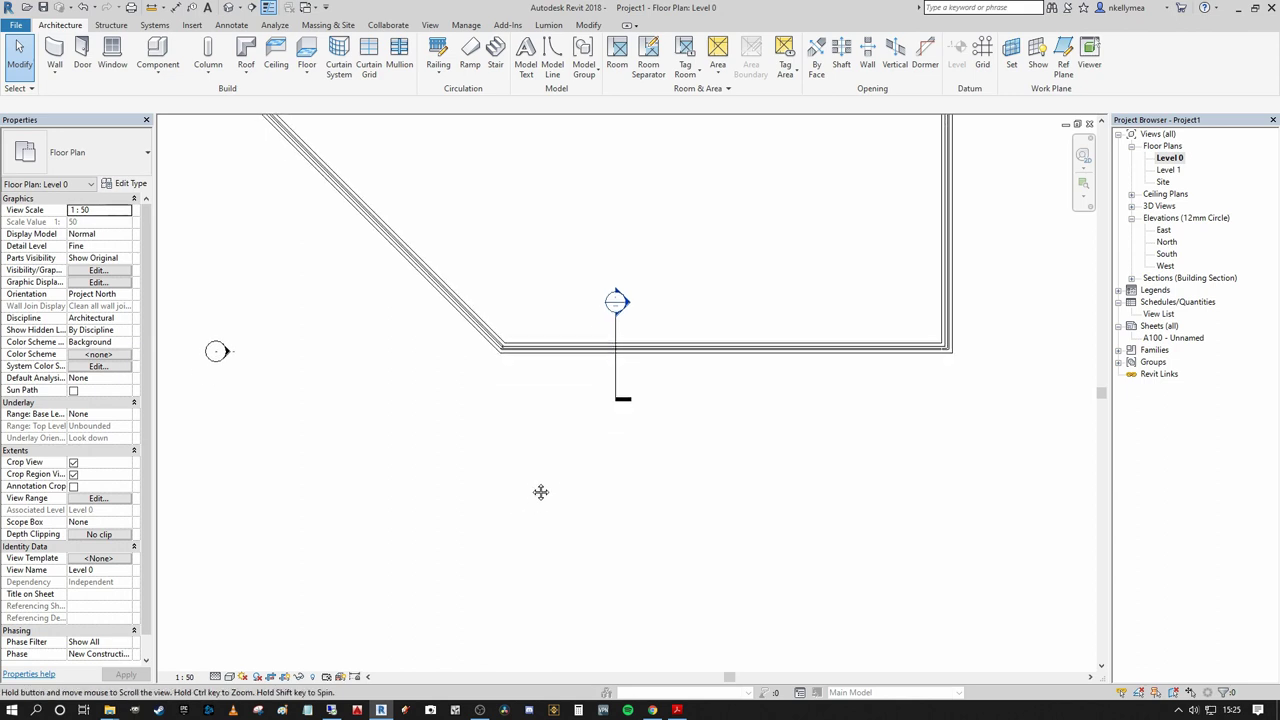
{"action": "scroll", "coordinate": [566, 477], "scroll_direction": "up", "scroll_amount": 1}
{"action": "scroll", "coordinate": [566, 477], "scroll_direction": "down", "scroll_amount": 2}
{"action": "middle_click_drag", "start_coordinate": [595, 444], "coordinate": [531, 409]}
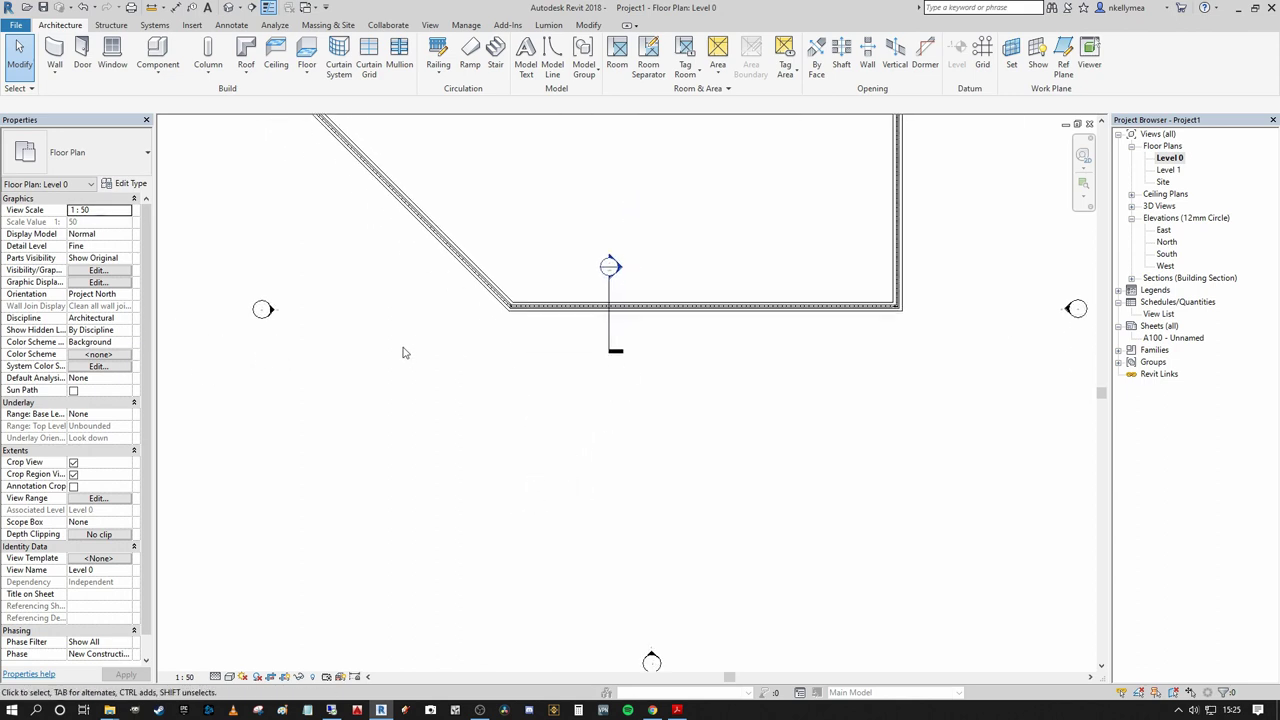
{"action": "scroll", "coordinate": [530, 366], "scroll_direction": "up", "scroll_amount": 1}
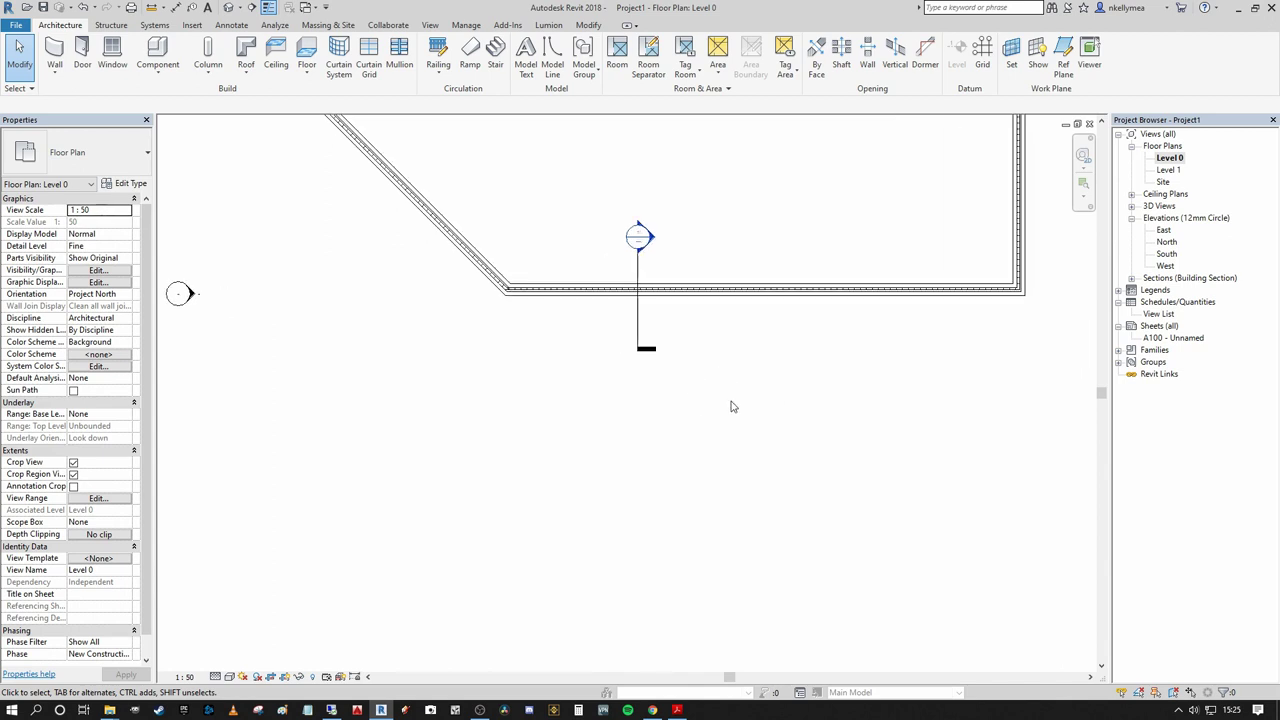
{"action": "middle_click_drag", "start_coordinate": [776, 390], "coordinate": [748, 384]}
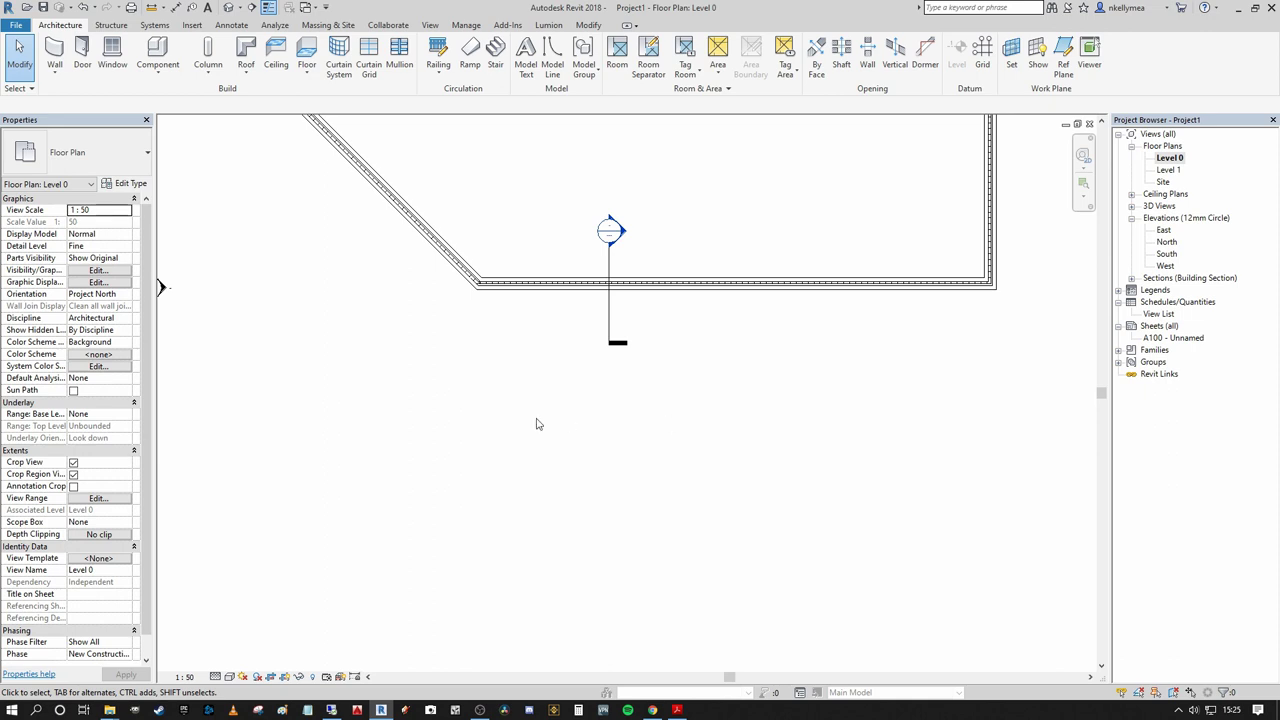
{"action": "middle_click_drag", "start_coordinate": [491, 257], "coordinate": [477, 264]}
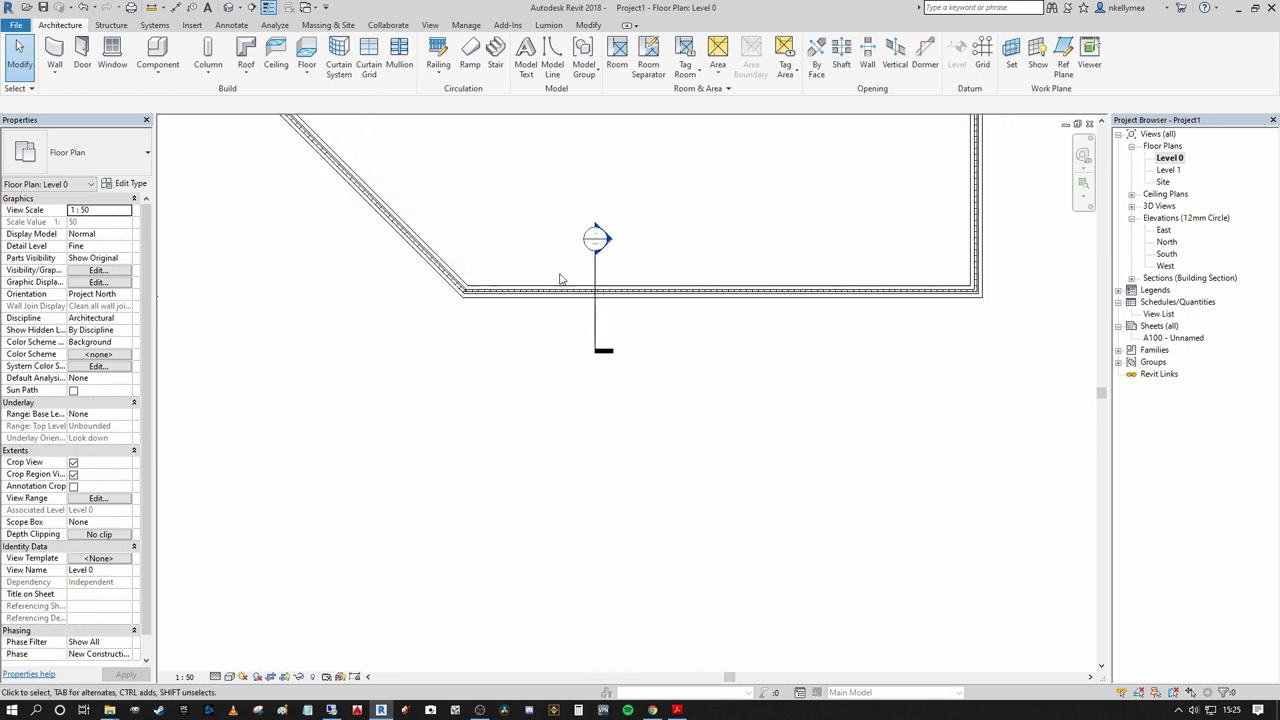
{"action": "scroll", "coordinate": [586, 278], "scroll_direction": "down", "scroll_amount": 3}
{"action": "scroll", "coordinate": [506, 274], "scroll_direction": "up", "scroll_amount": 2}
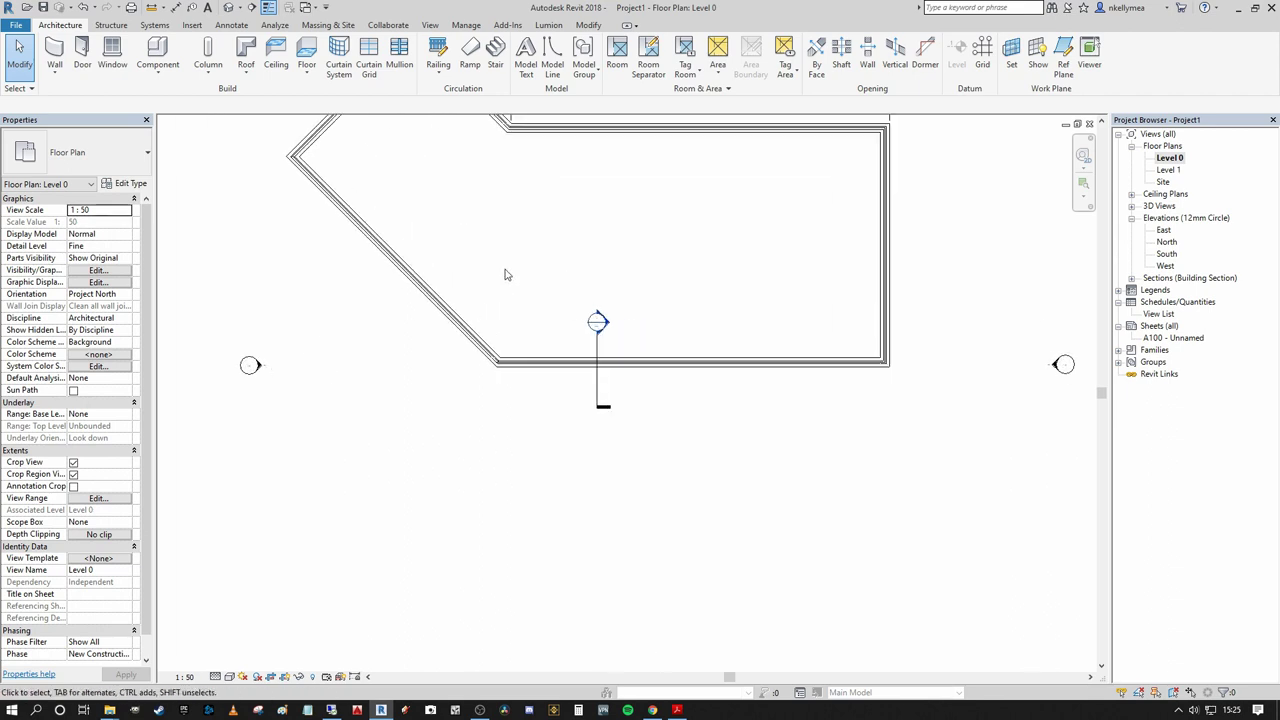
{"action": "scroll", "coordinate": [753, 304], "scroll_direction": "down", "scroll_amount": 1}
{"action": "scroll", "coordinate": [734, 276], "scroll_direction": "down", "scroll_amount": 2}
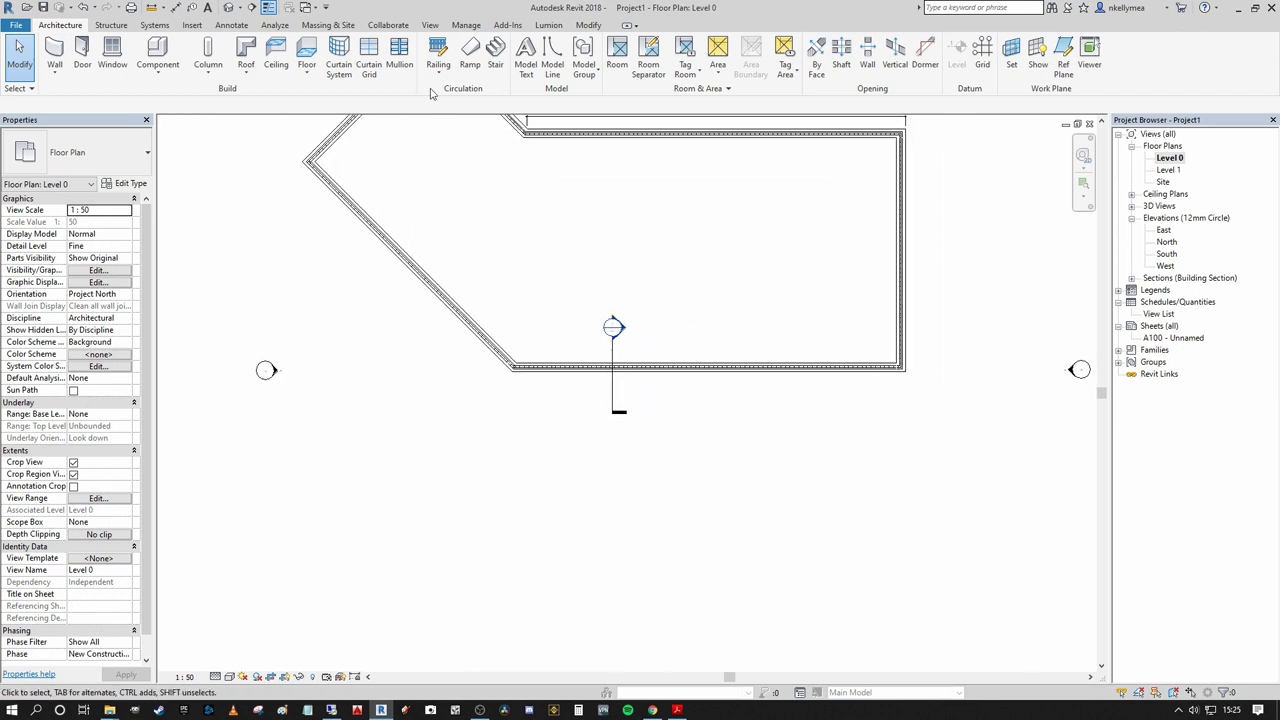
- Set the project's length dimension snap increments to 450; 225; in the snap settings
{"action": "left_click", "coordinate": [466, 25]}
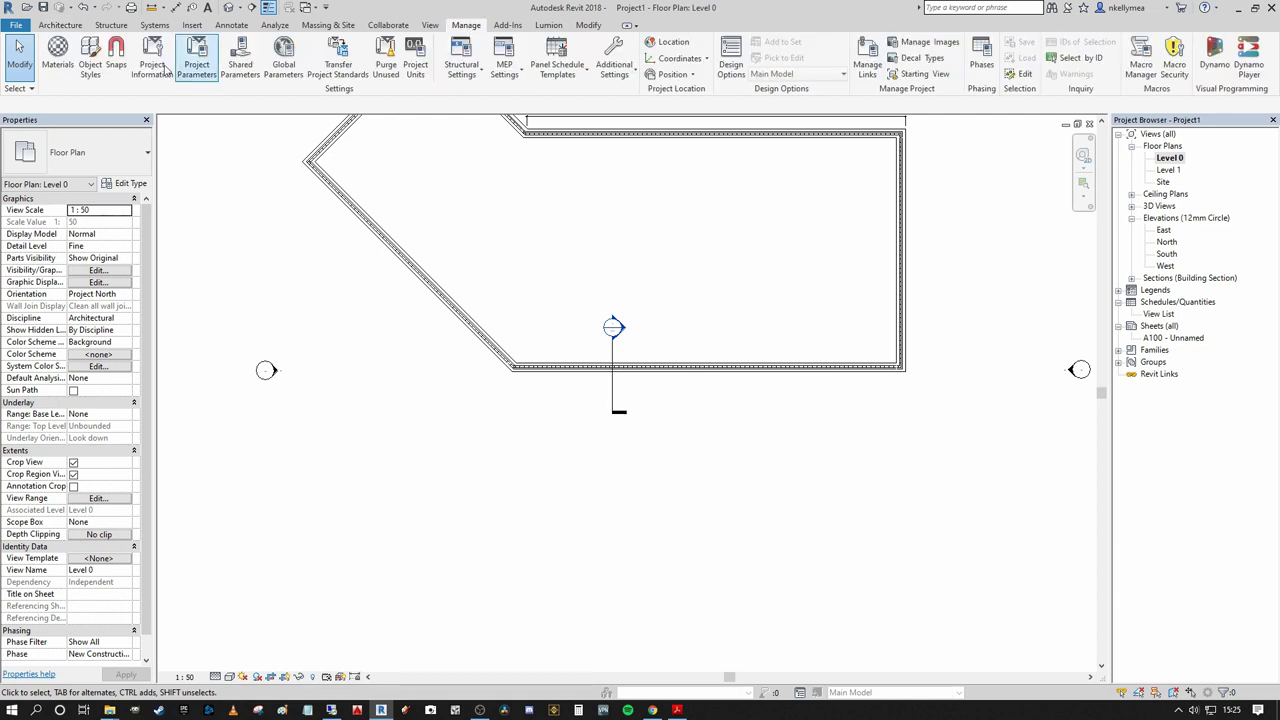
{"action": "left_click", "coordinate": [116, 62]}
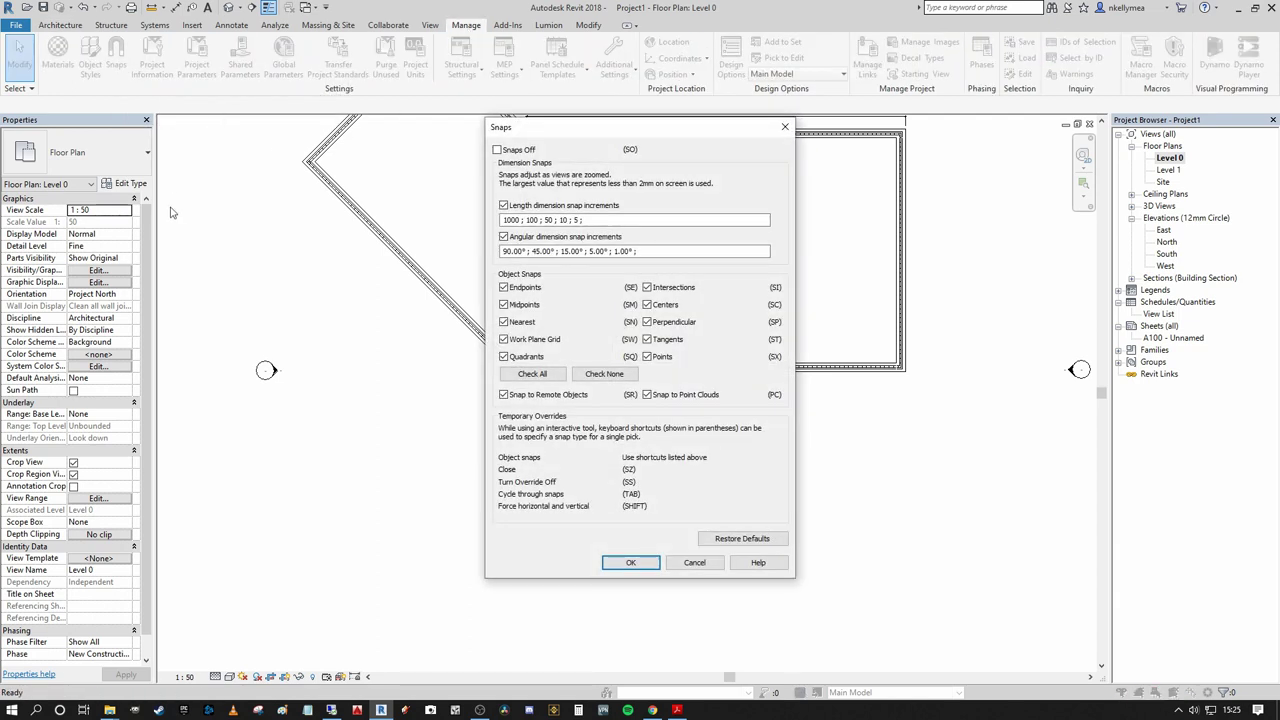
{"action": "left_click", "coordinate": [516, 220]}
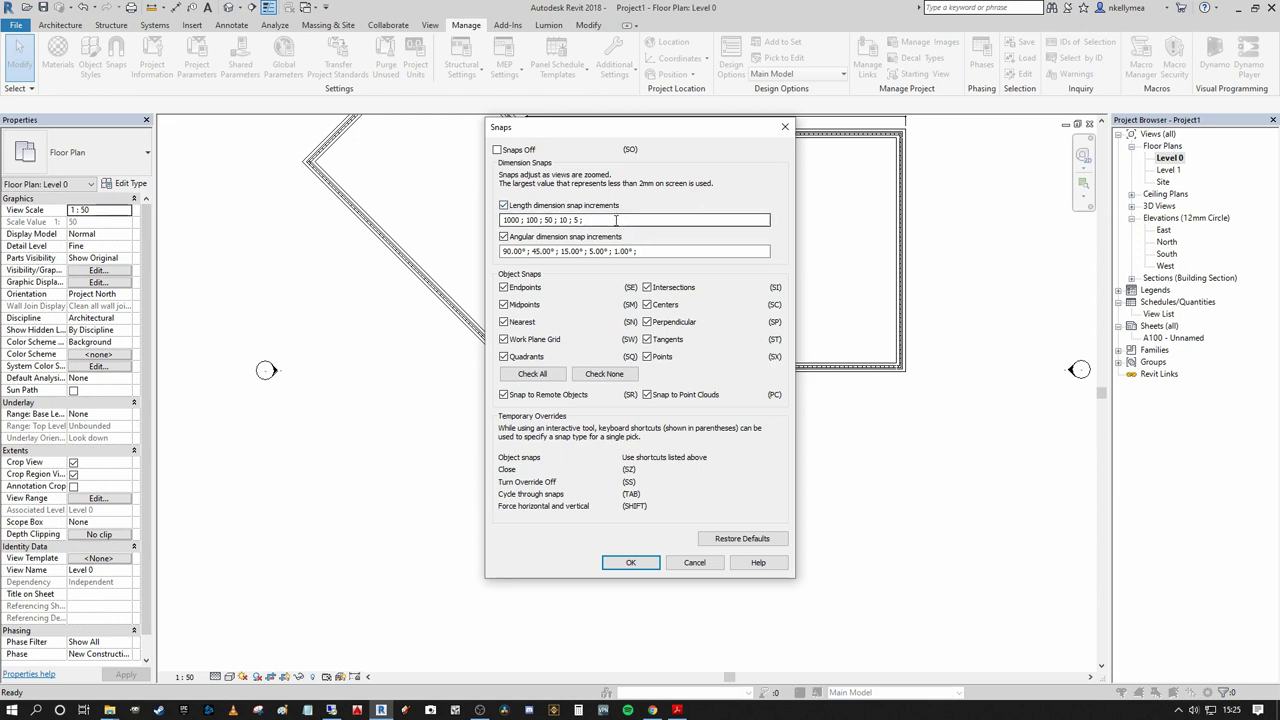
{"action": "left_click", "coordinate": [613, 220]}
{"action": "left_click_drag", "start_coordinate": [613, 220], "coordinate": [468, 217]}
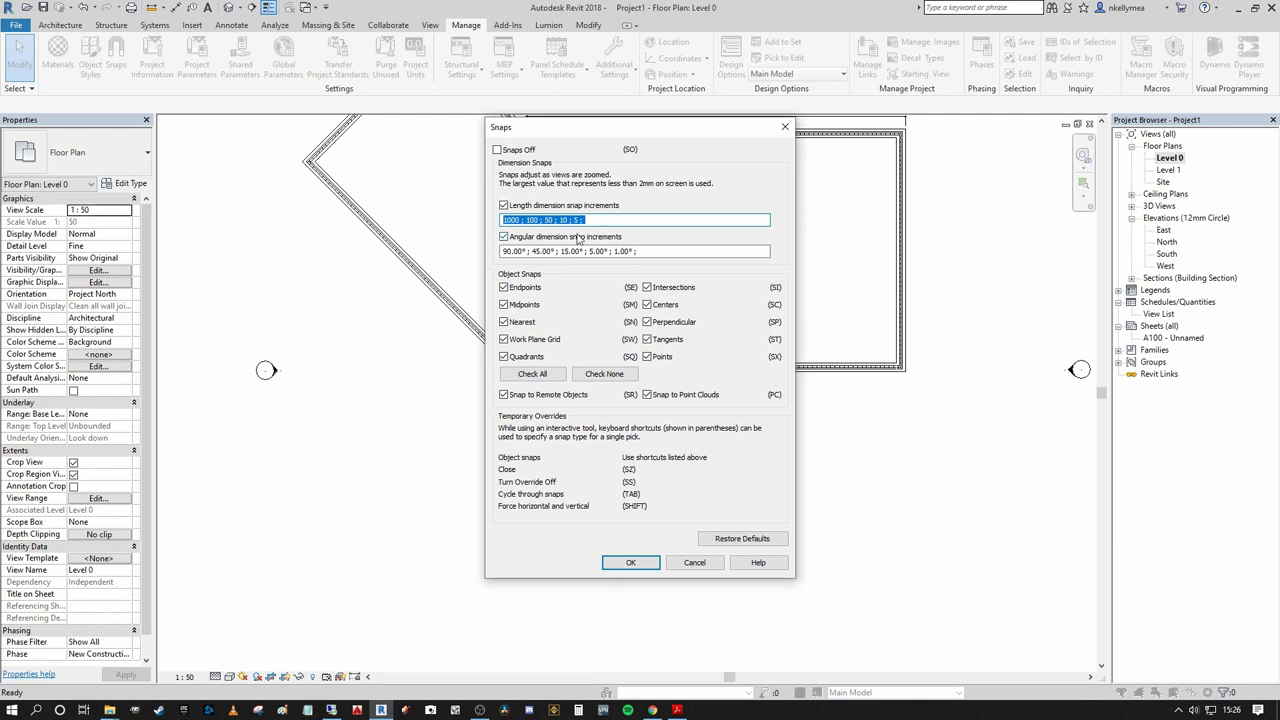
{"action": "left_click_drag", "start_coordinate": [562, 137], "coordinate": [645, 175]}
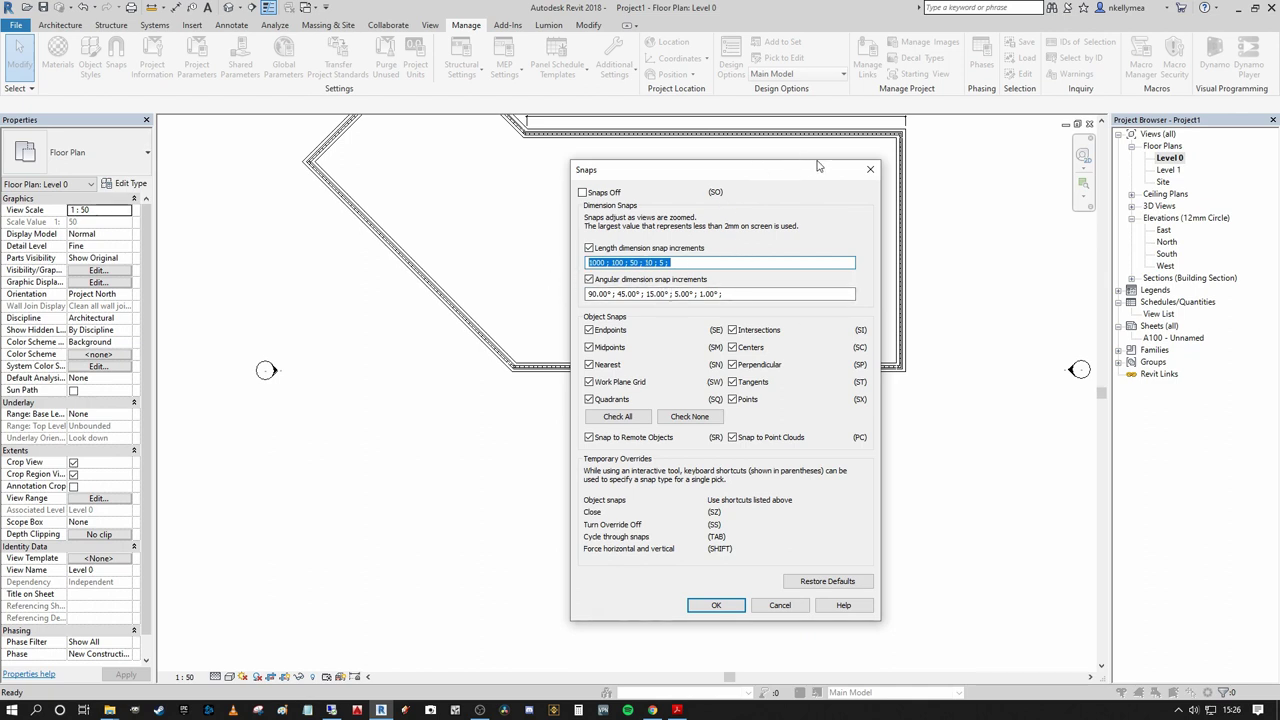
{"action": "type", "text": "450; 225;"}
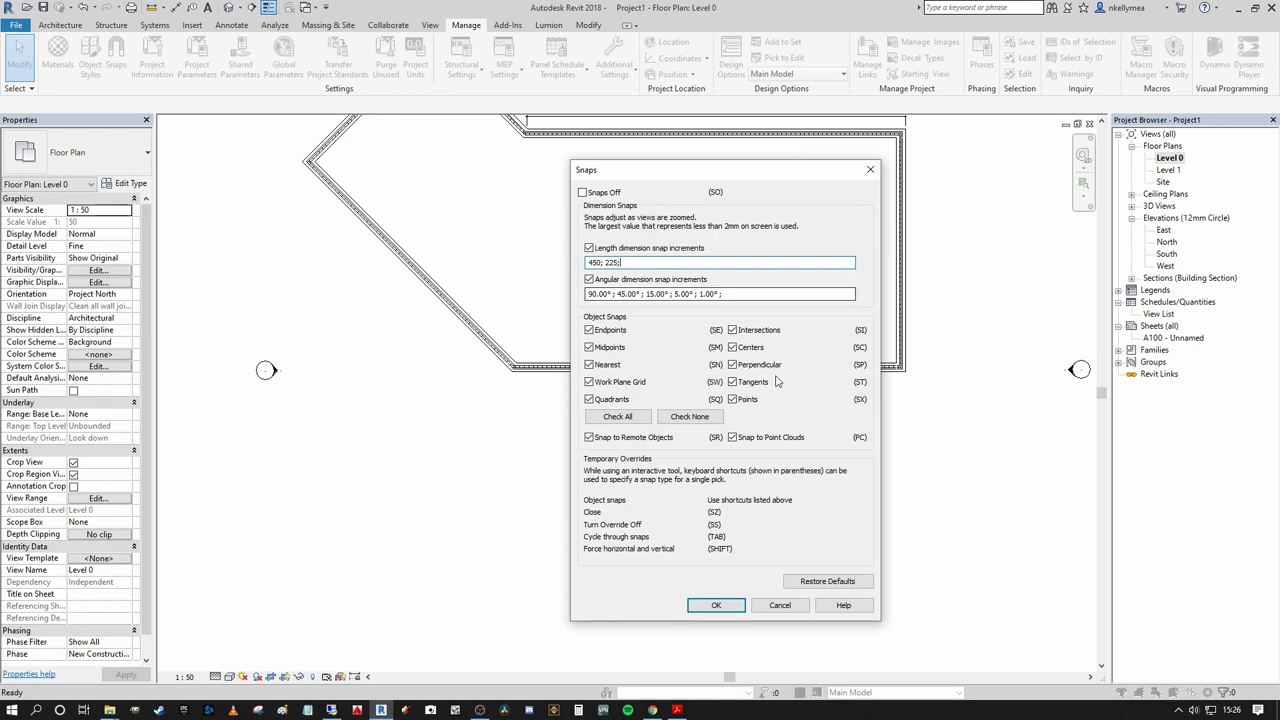
{"action": "left_click", "coordinate": [716, 605]}
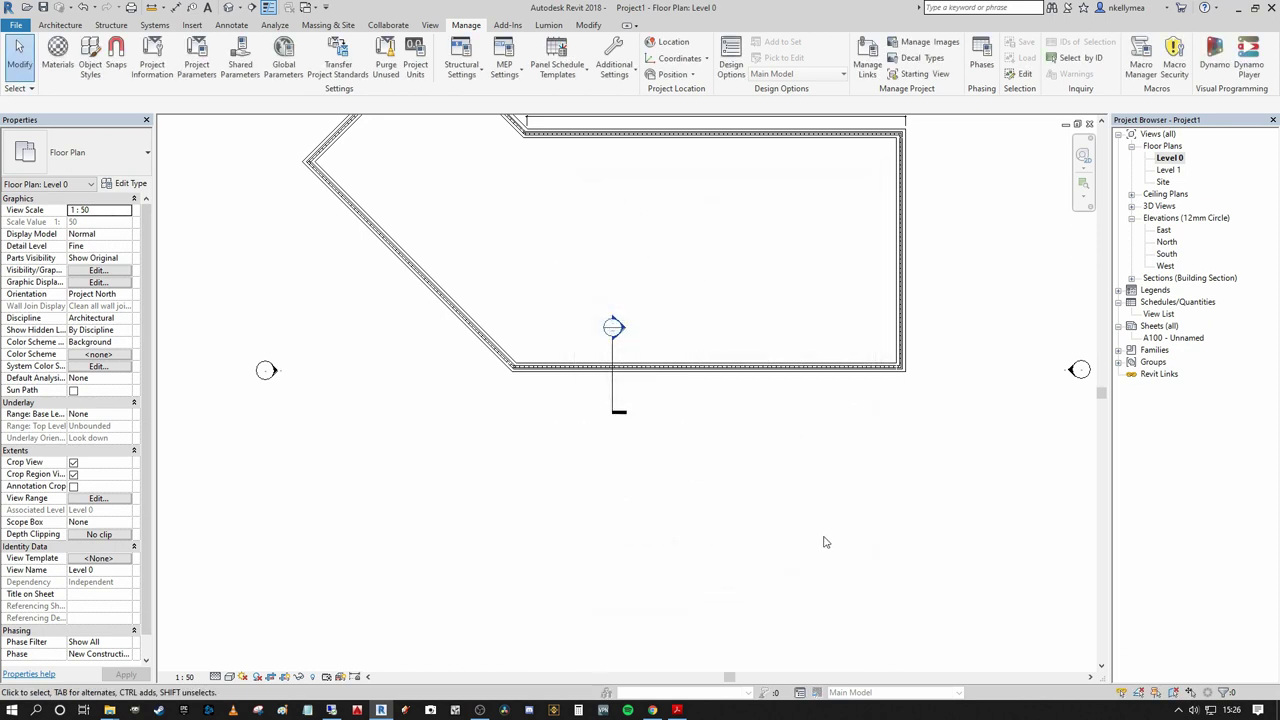
- Draw a straight horizontal Cavity Wall about 9900 mm long in the empty area below the building outline
{"action": "middle_click_drag", "start_coordinate": [826, 540], "coordinate": [820, 483]}
{"action": "scroll", "coordinate": [698, 436], "scroll_direction": "up", "scroll_amount": 1}
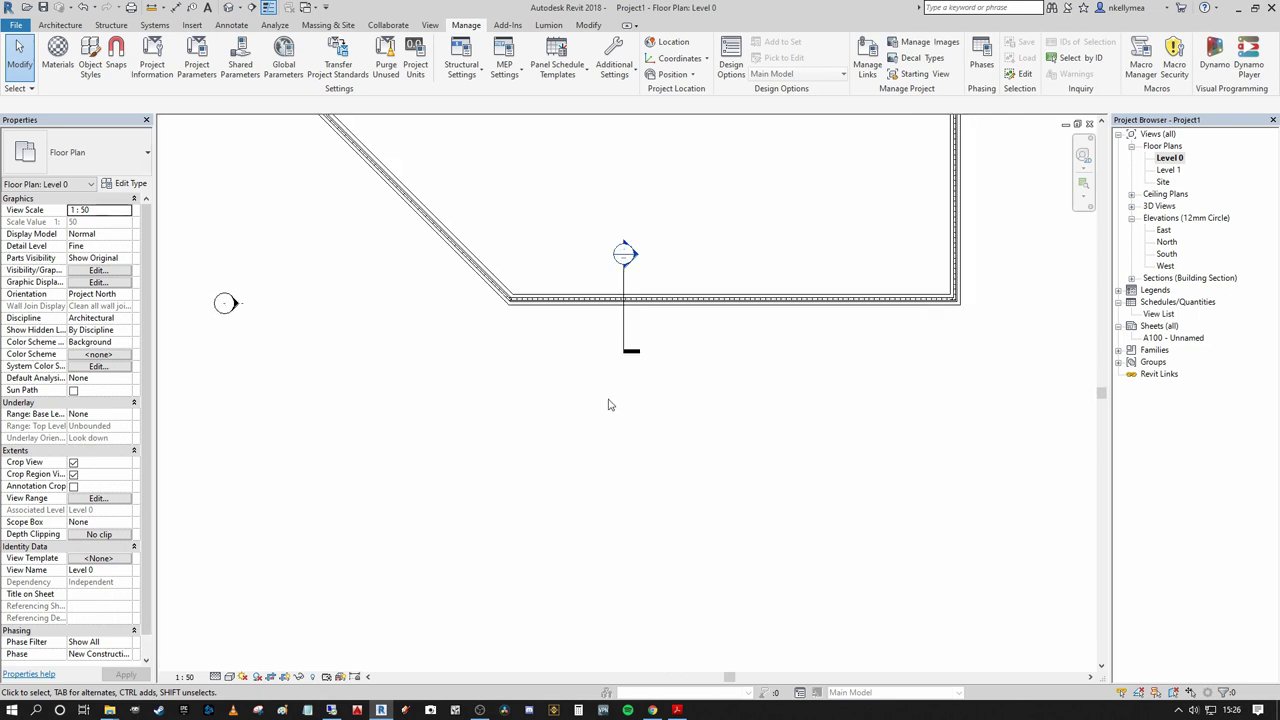
{"action": "scroll", "coordinate": [650, 440], "scroll_direction": "up", "scroll_amount": 2}
{"action": "middle_click_drag", "start_coordinate": [686, 420], "coordinate": [809, 440]}
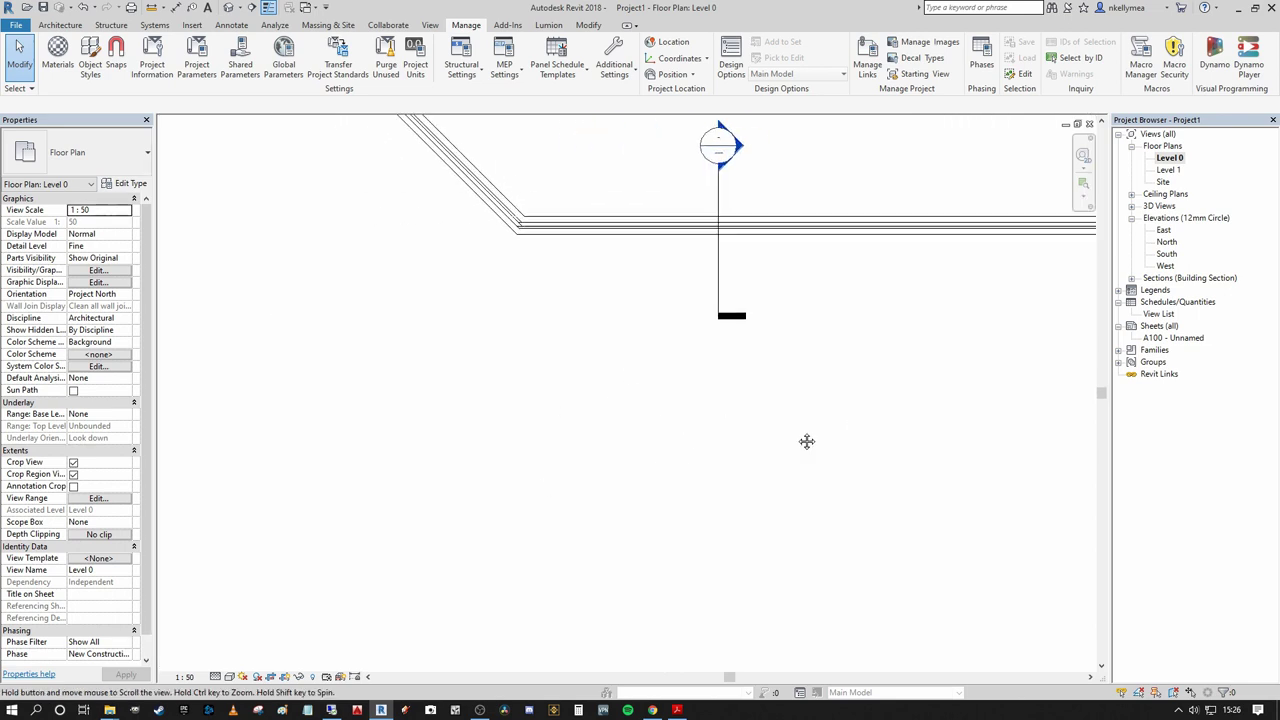
{"action": "scroll", "coordinate": [813, 437], "scroll_direction": "up", "scroll_amount": 1}
{"action": "scroll", "coordinate": [760, 420], "scroll_direction": "down", "scroll_amount": 2}
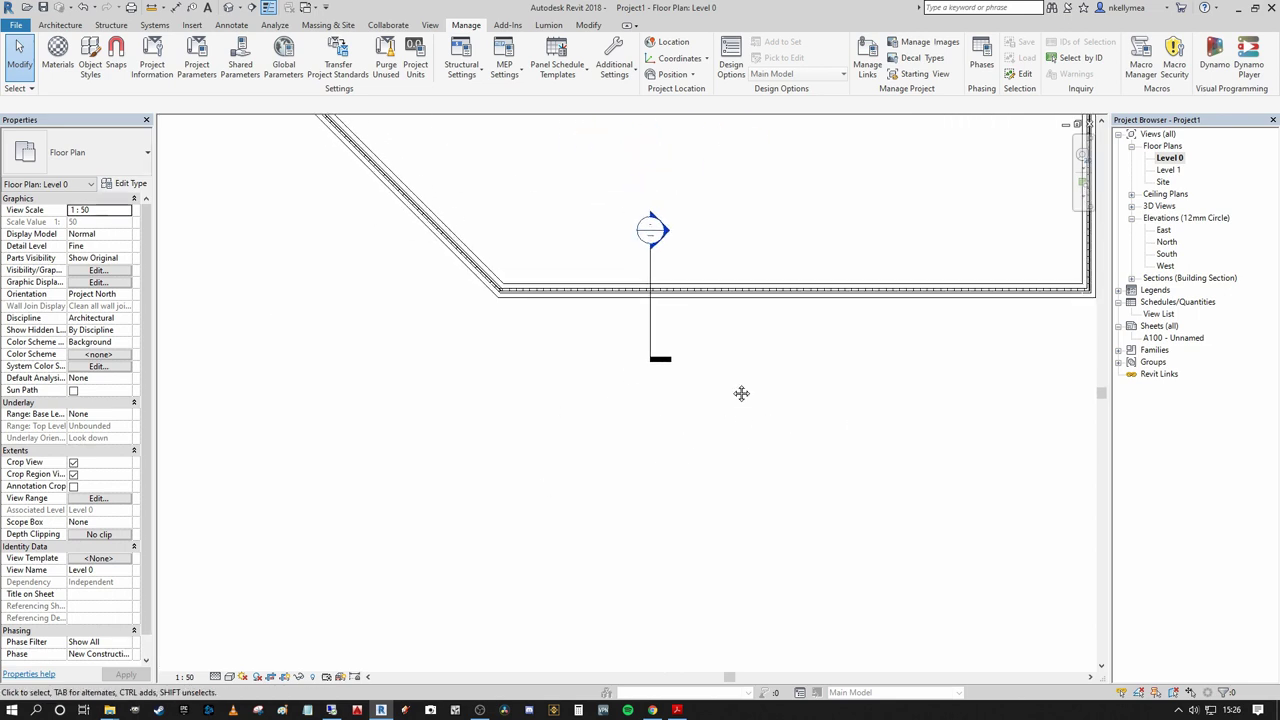
{"action": "middle_click_drag", "start_coordinate": [741, 393], "coordinate": [737, 397]}
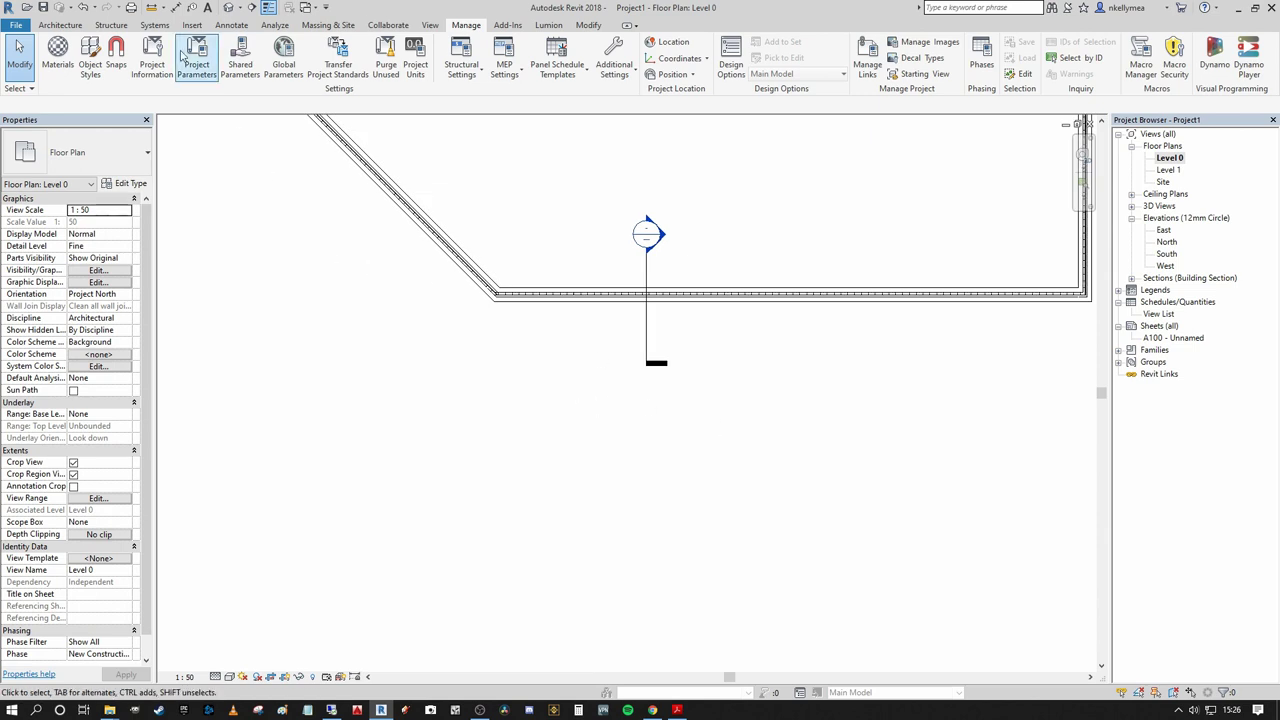
{"action": "left_click", "coordinate": [108, 26]}
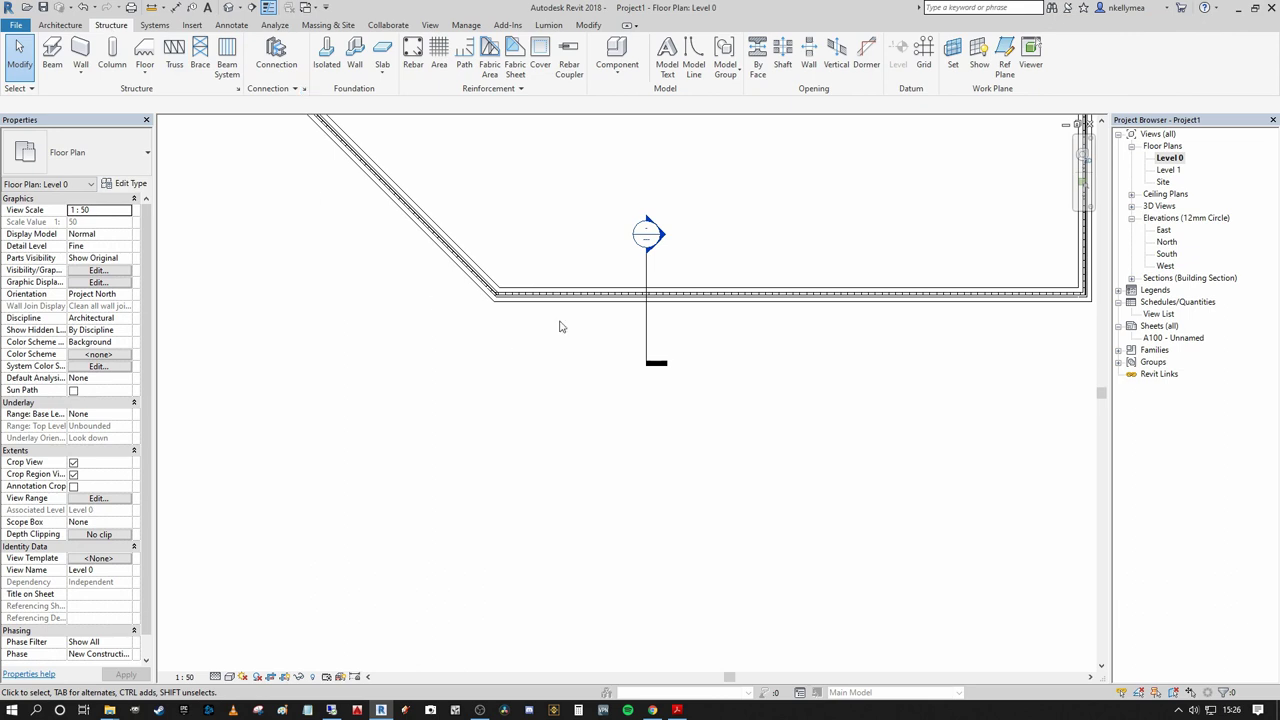
{"action": "left_click", "coordinate": [82, 46]}
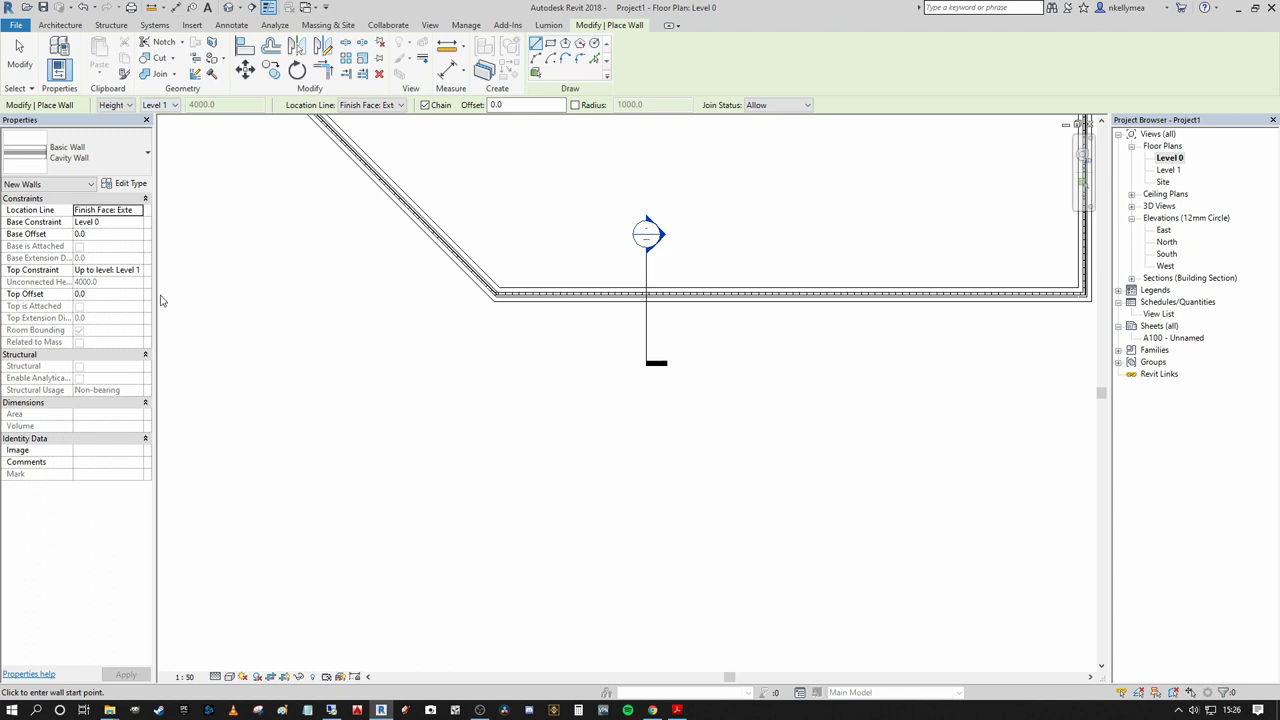
{"action": "left_click", "coordinate": [550, 478]}
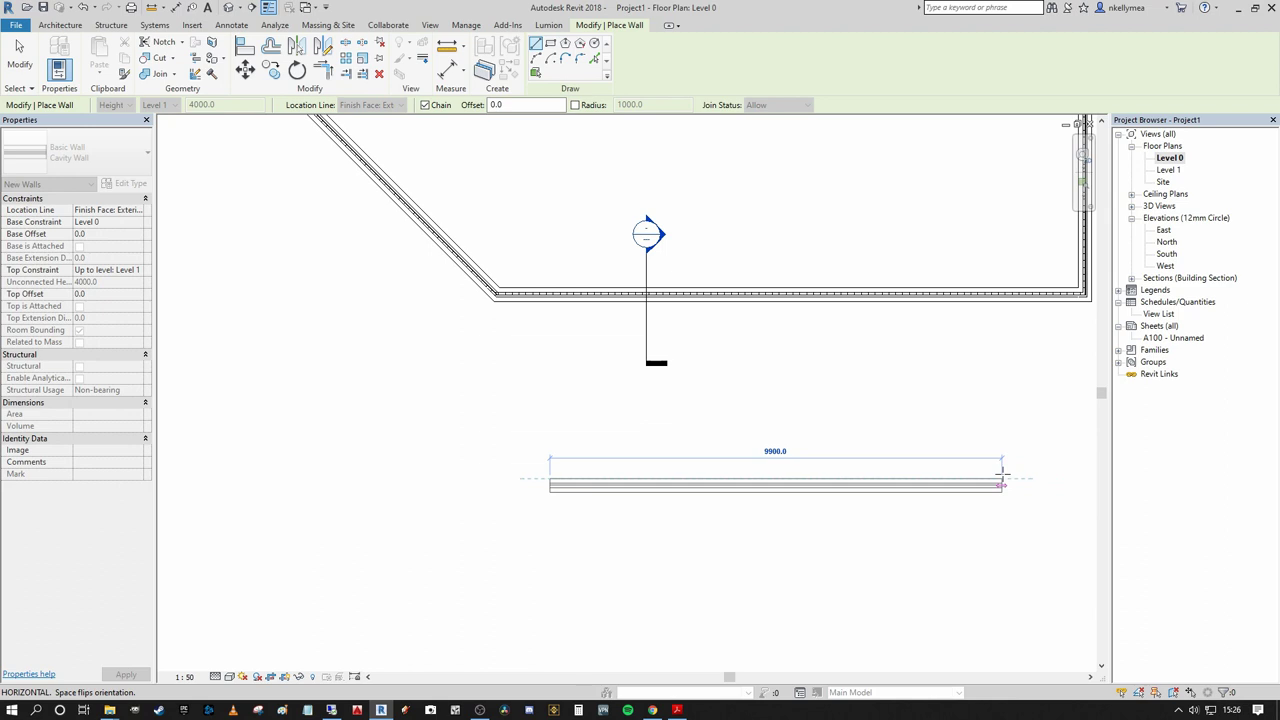
{"action": "left_click", "coordinate": [1002, 473]}
{"action": "key", "text": "Escape"}
{"action": "key", "text": "Escape"}
- Add an aligned dimension for the overall length of the separate wall, placed just above it
{"action": "middle_click_drag", "start_coordinate": [894, 429], "coordinate": [630, 427]}
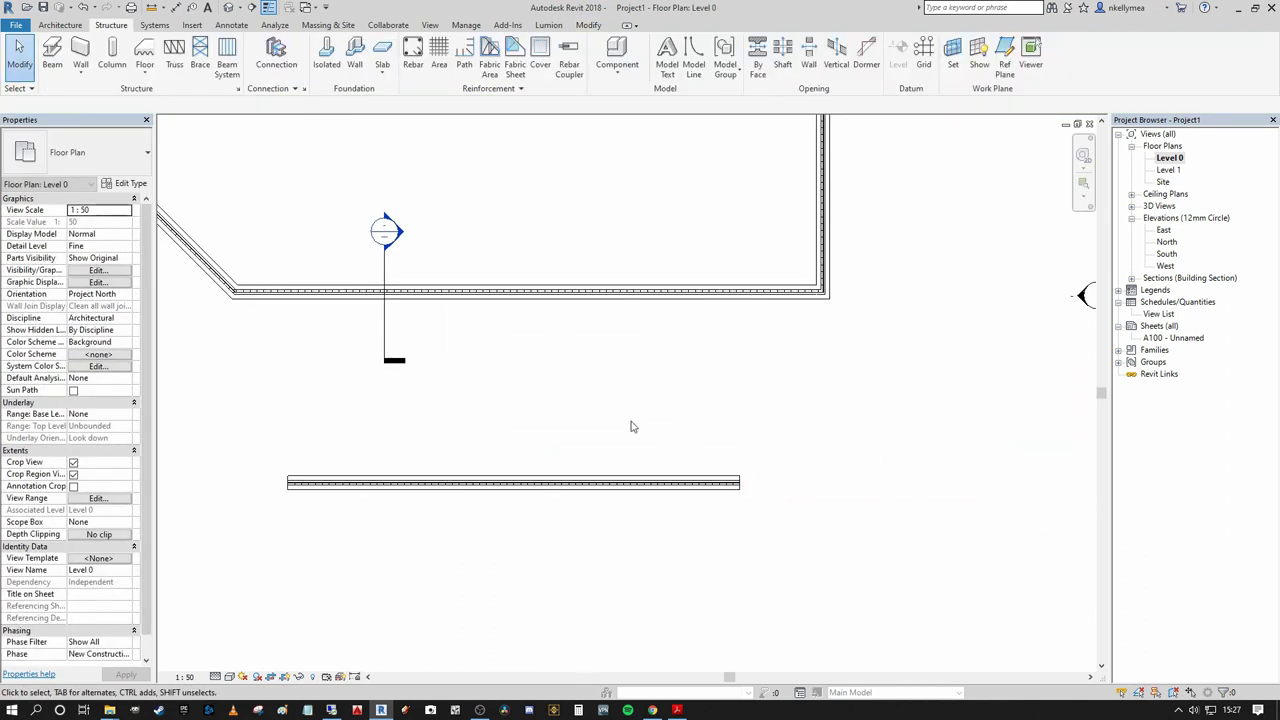
{"action": "scroll", "coordinate": [526, 417], "scroll_direction": "up", "scroll_amount": 2}
{"action": "middle_click_drag", "start_coordinate": [526, 417], "coordinate": [783, 398]}
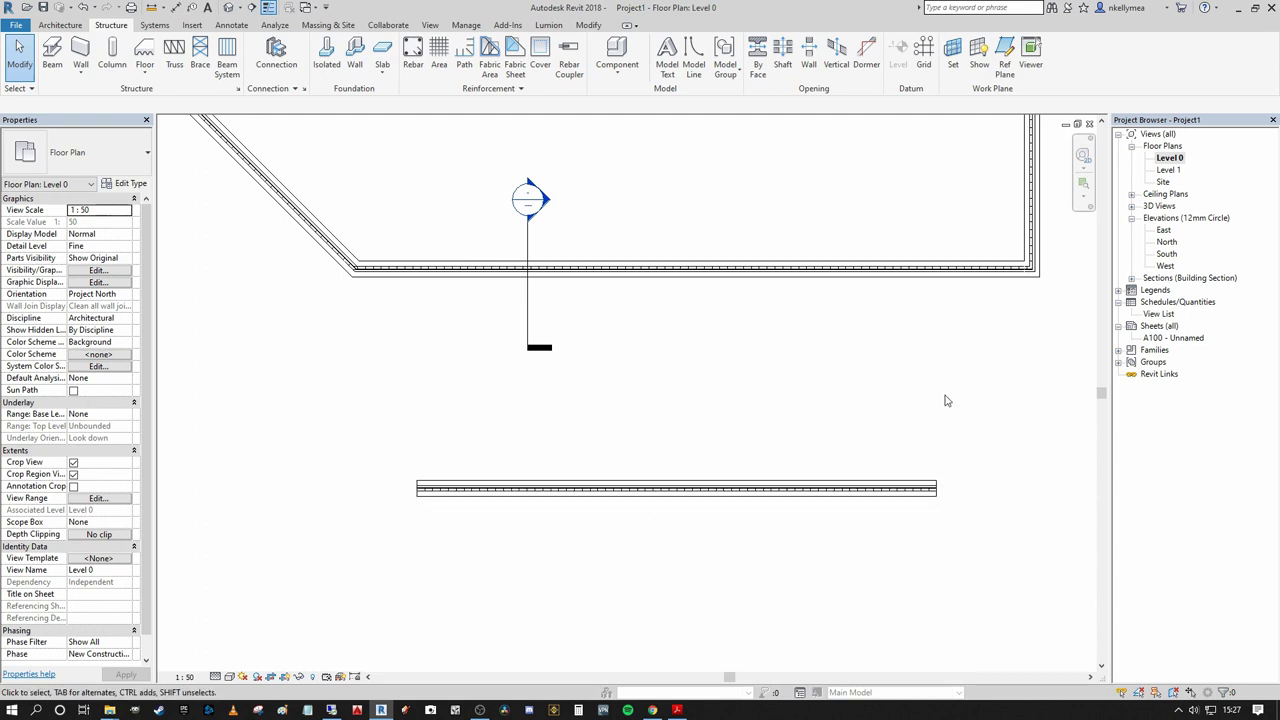
{"action": "key", "text": "d"}
{"action": "key", "text": "i"}
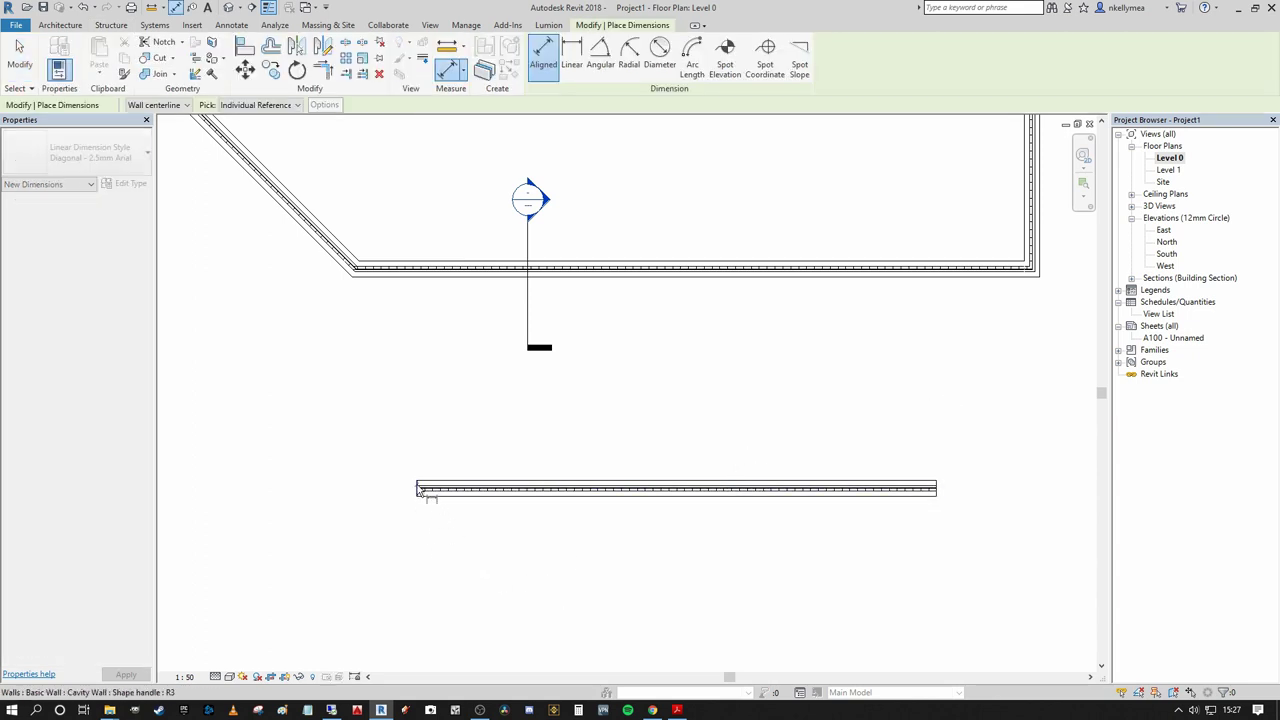
{"action": "left_click", "coordinate": [419, 490]}
{"action": "left_click", "coordinate": [936, 492]}
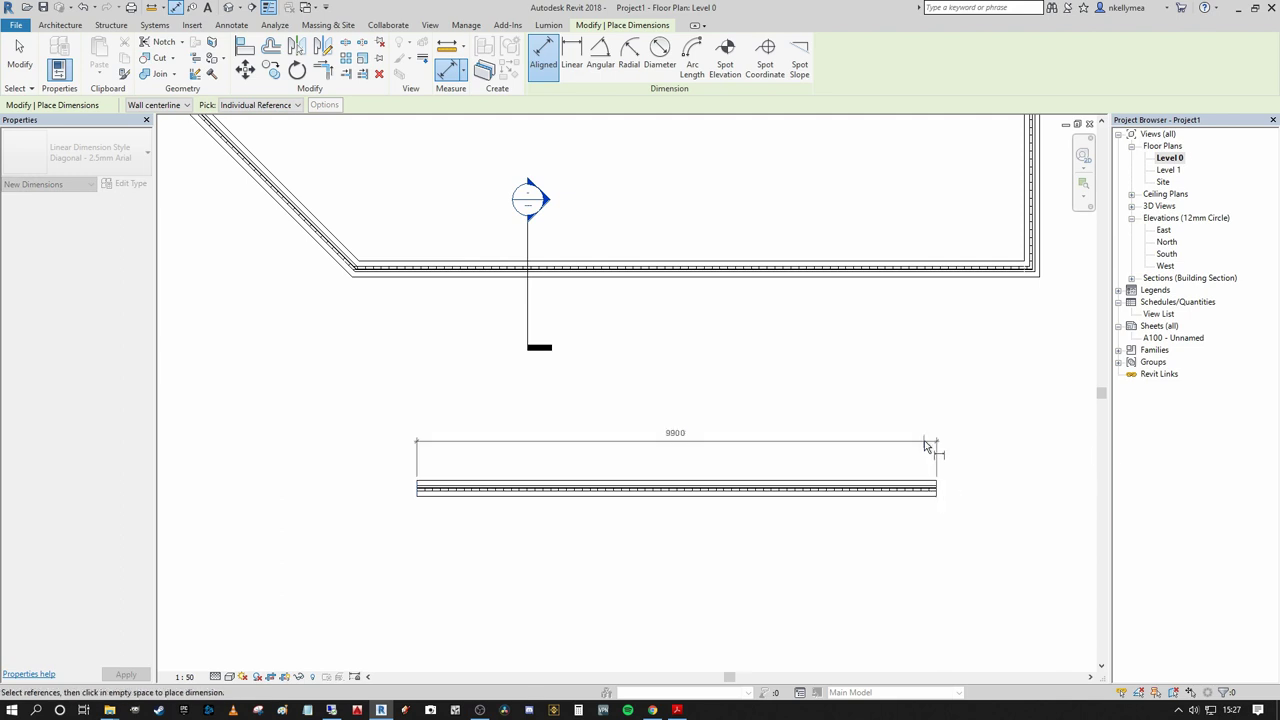
{"action": "left_click", "coordinate": [925, 445]}
{"action": "key", "text": "Escape"}
{"action": "key", "text": "Escape"}
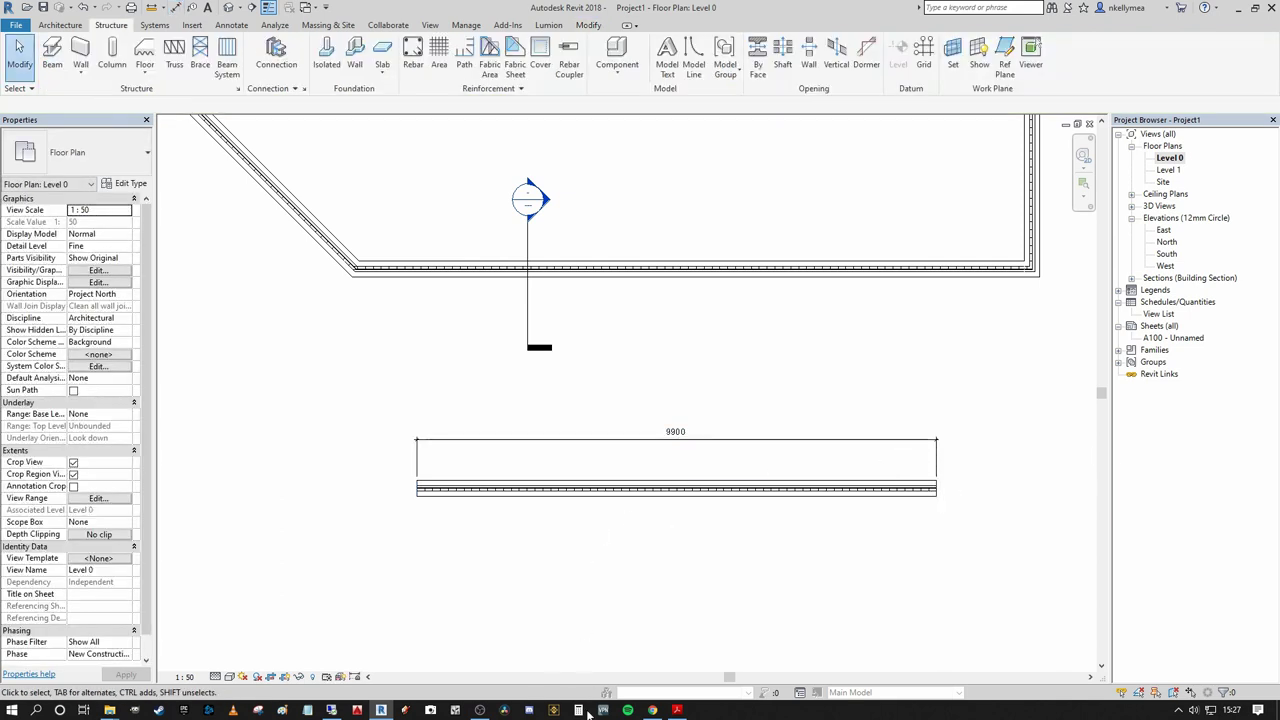
- Switch to Calculator, divide 9900 by 225, halve the result, and close it
{"action": "left_click", "coordinate": [580, 710]}
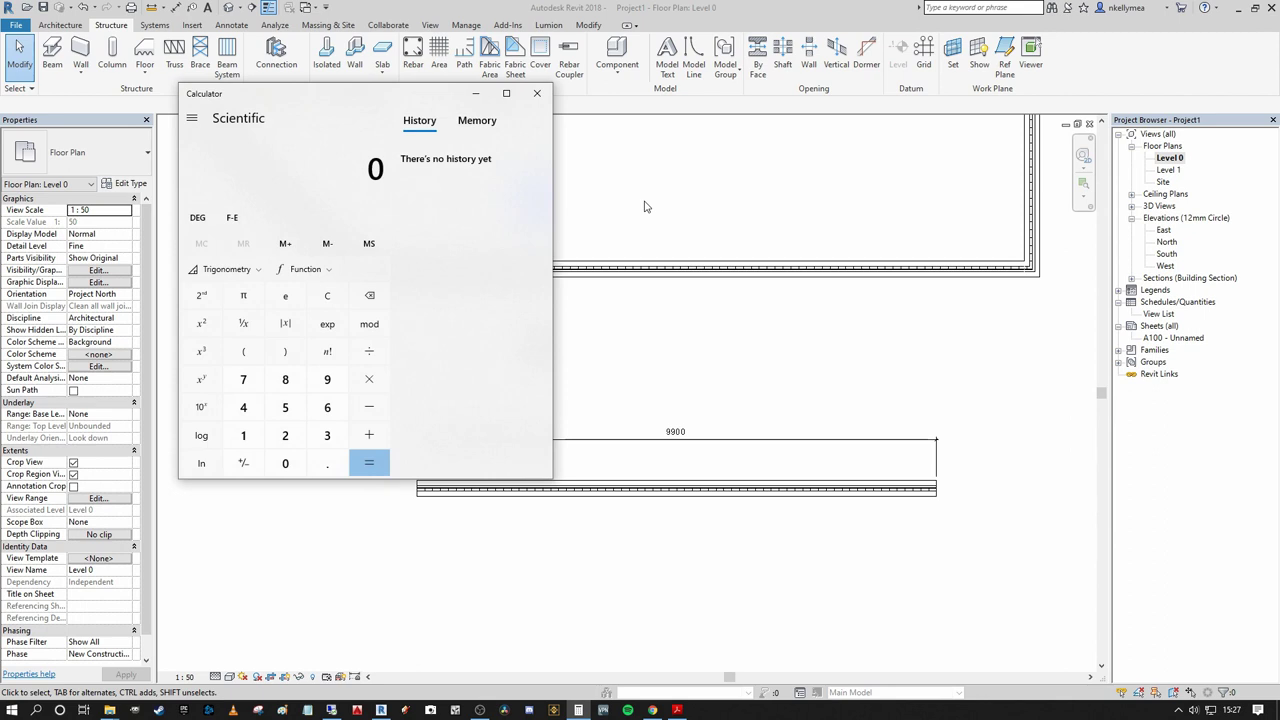
{"action": "type", "text": "9900 ÷"}
{"action": "type", "text": "225"}
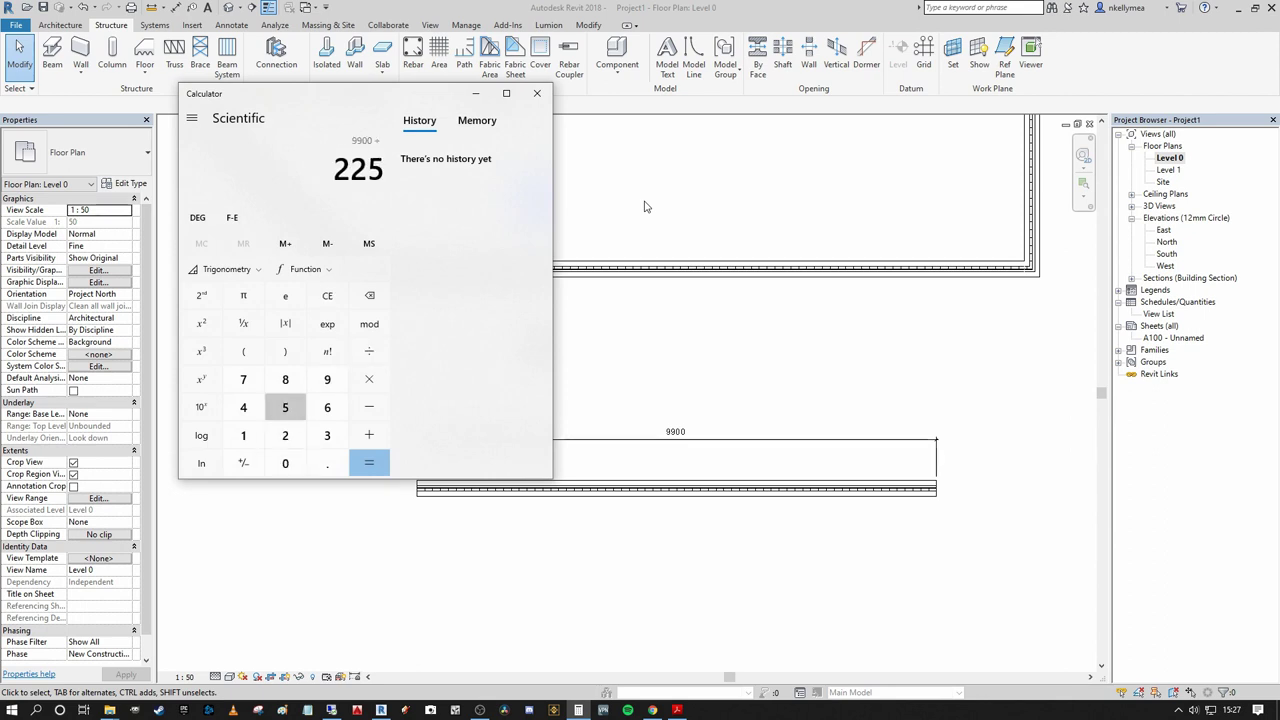
{"action": "key", "text": "Return"}
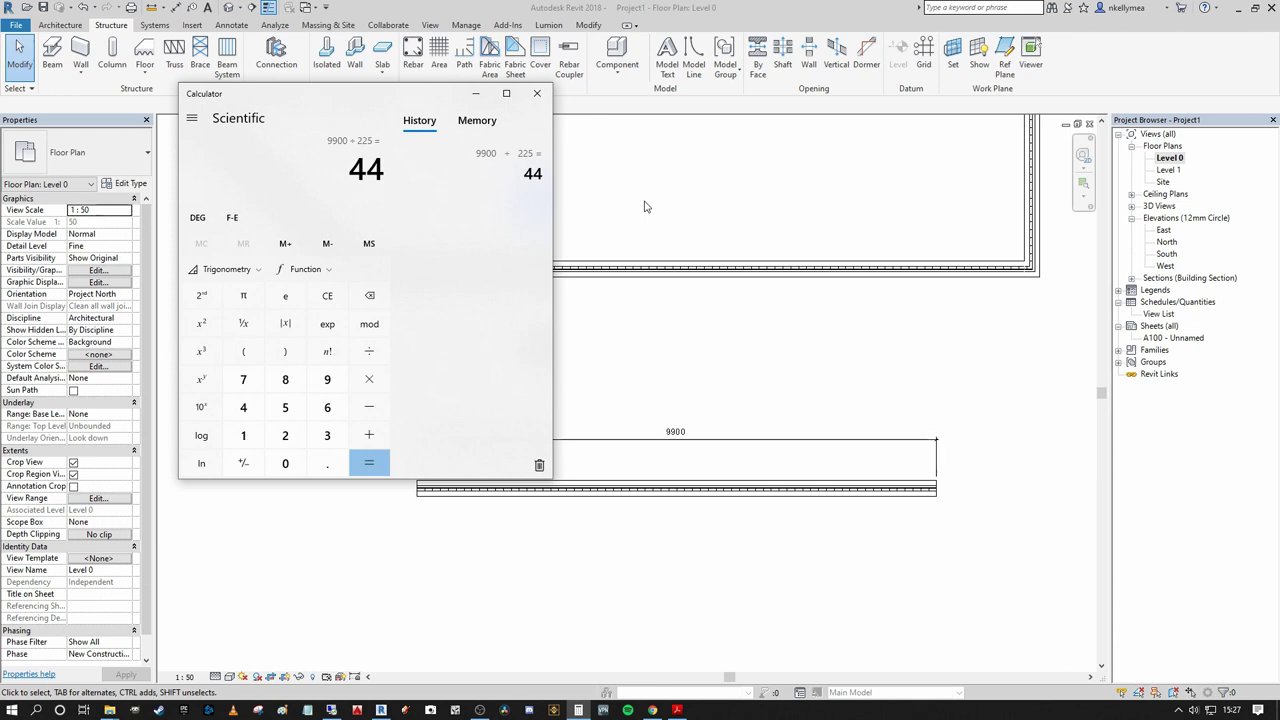
{"action": "key", "text": "slash"}
{"action": "key", "text": "2"}
{"action": "key", "text": "Return"}
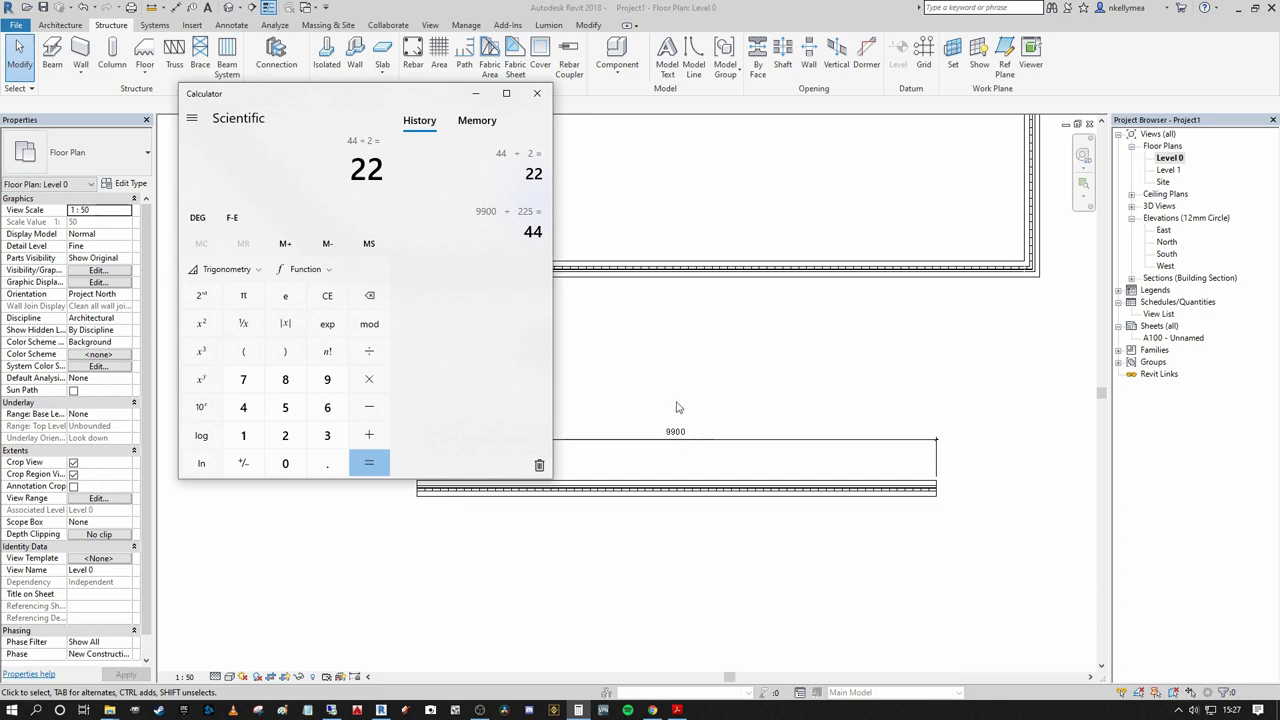
{"action": "left_click", "coordinate": [537, 93]}
- Delete the length dimension above the separate wall
{"action": "scroll", "coordinate": [685, 485], "scroll_direction": "up", "scroll_amount": 1}
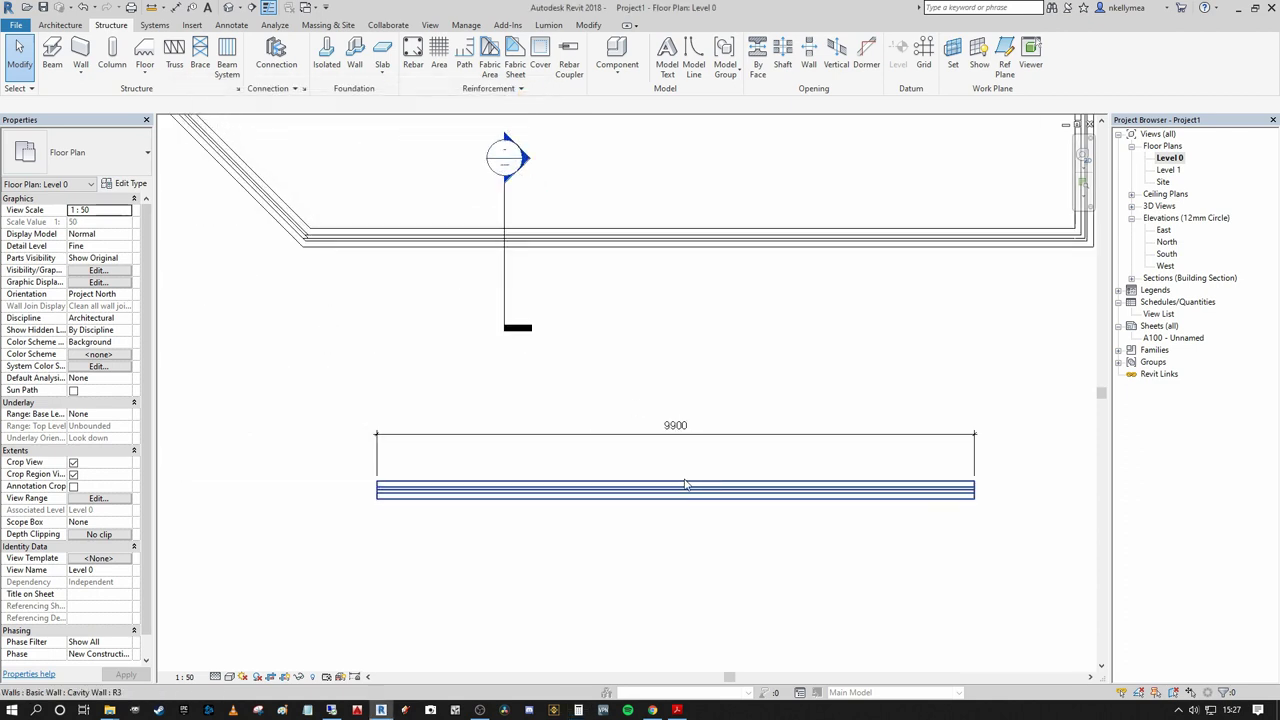
{"action": "scroll", "coordinate": [685, 485], "scroll_direction": "up", "scroll_amount": 1}
{"action": "scroll", "coordinate": [760, 443], "scroll_direction": "down", "scroll_amount": 2}
{"action": "scroll", "coordinate": [700, 460], "scroll_direction": "up", "scroll_amount": 2}
{"action": "scroll", "coordinate": [680, 469], "scroll_direction": "down", "scroll_amount": 1}
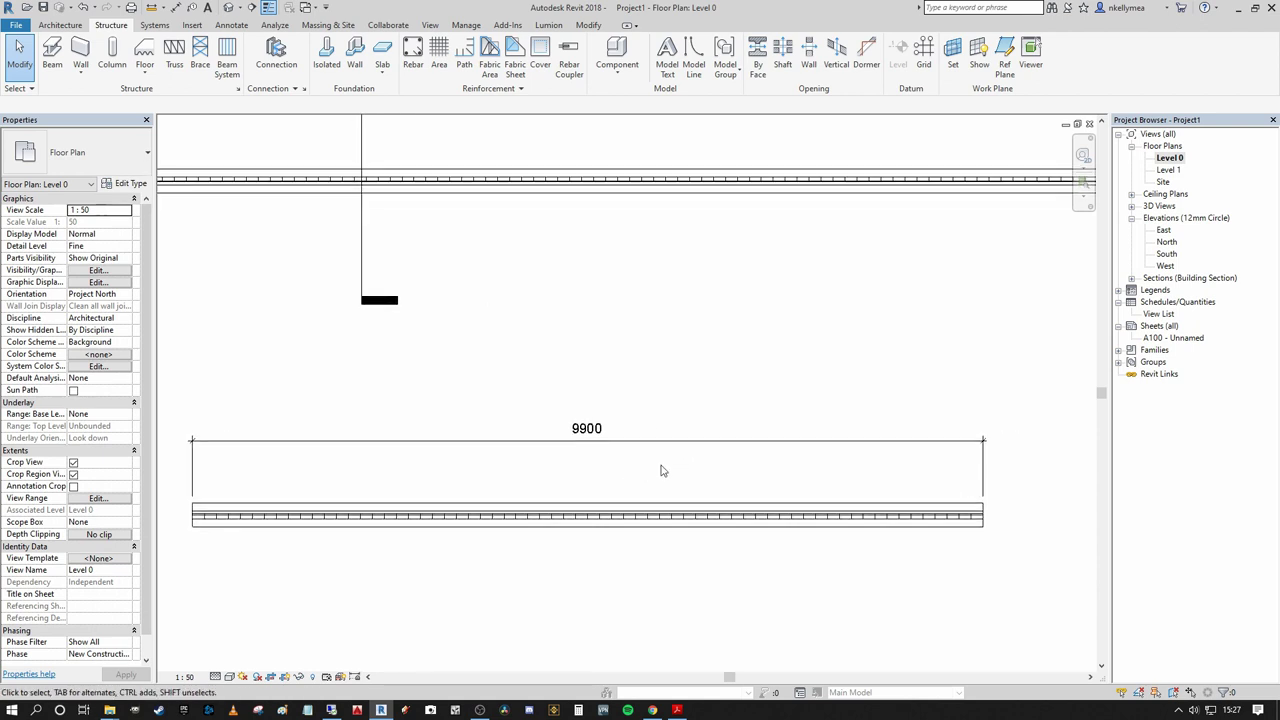
{"action": "scroll", "coordinate": [660, 470], "scroll_direction": "down", "scroll_amount": 4}
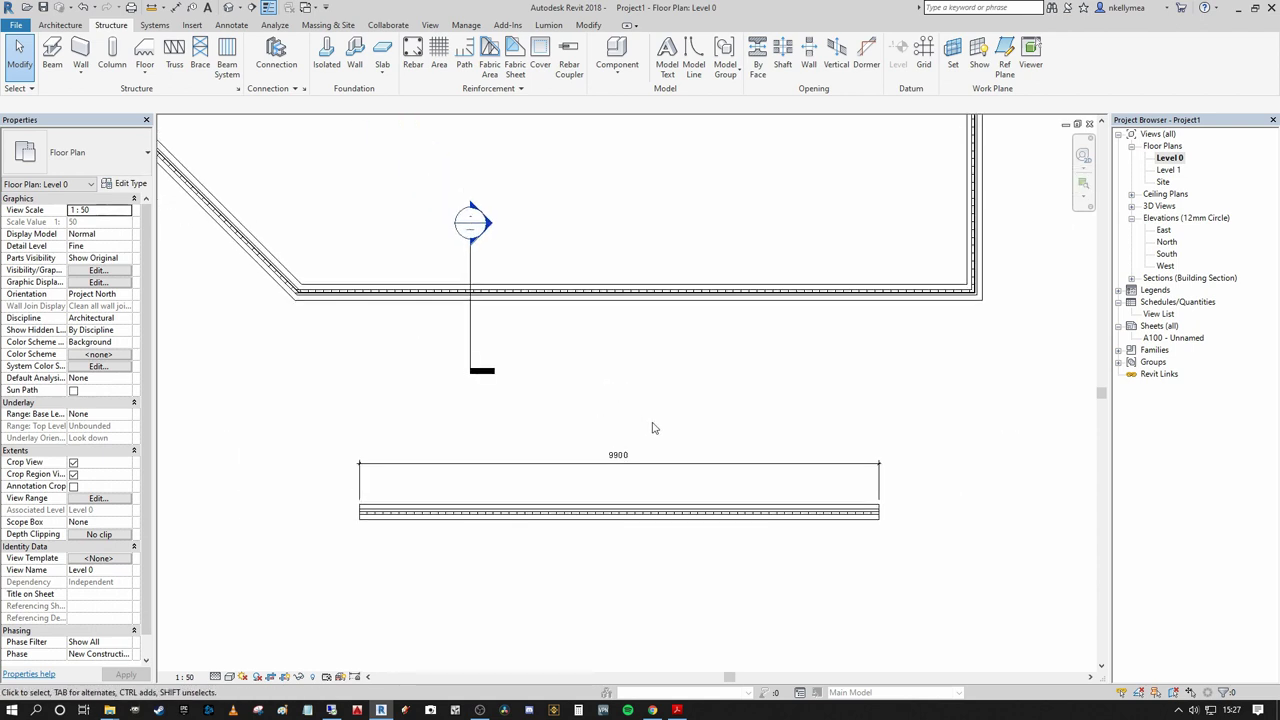
{"action": "middle_click_drag", "start_coordinate": [606, 480], "coordinate": [617, 480]}
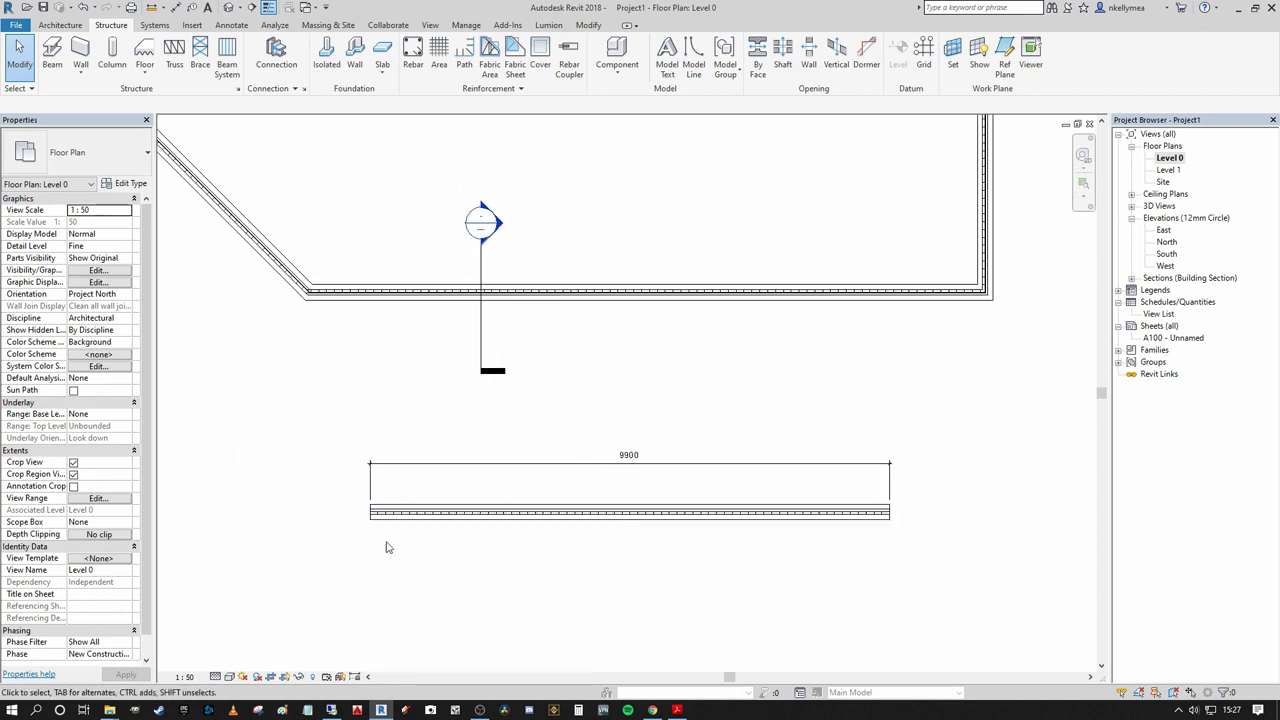
{"action": "middle_click_drag", "start_coordinate": [476, 487], "coordinate": [528, 480]}
{"action": "left_click", "coordinate": [672, 460]}
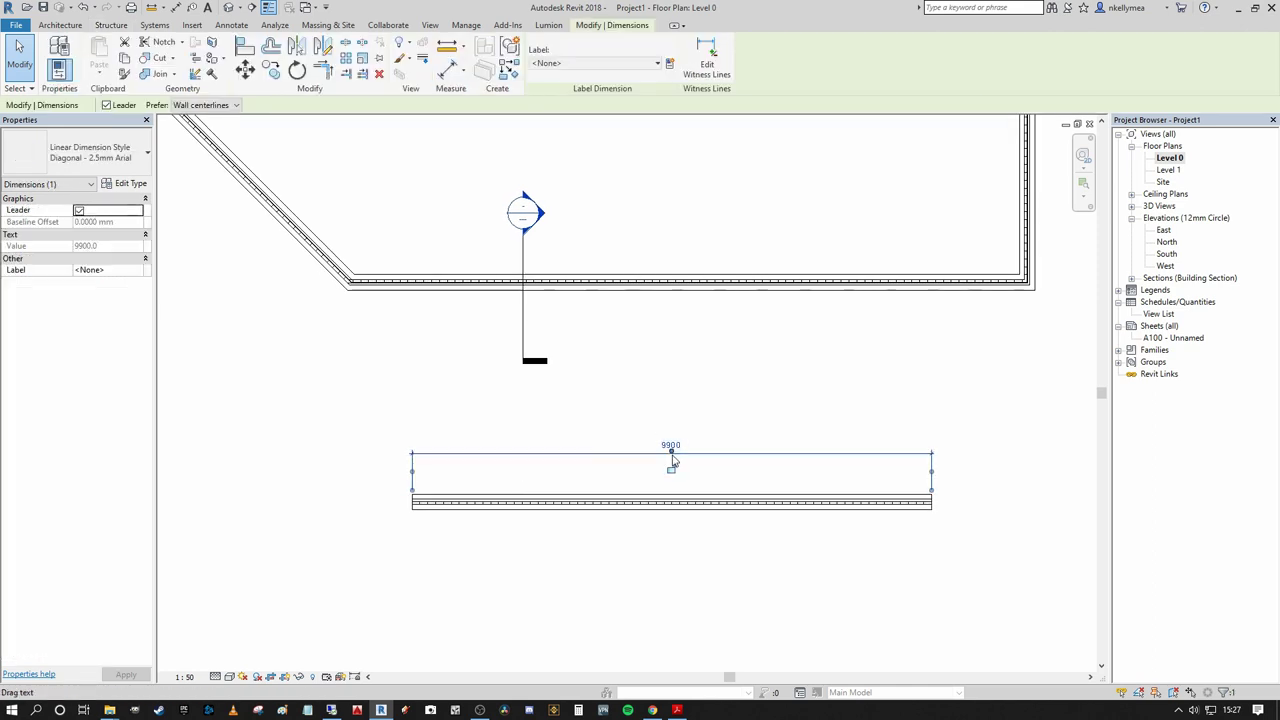
{"action": "key", "text": "Delete"}
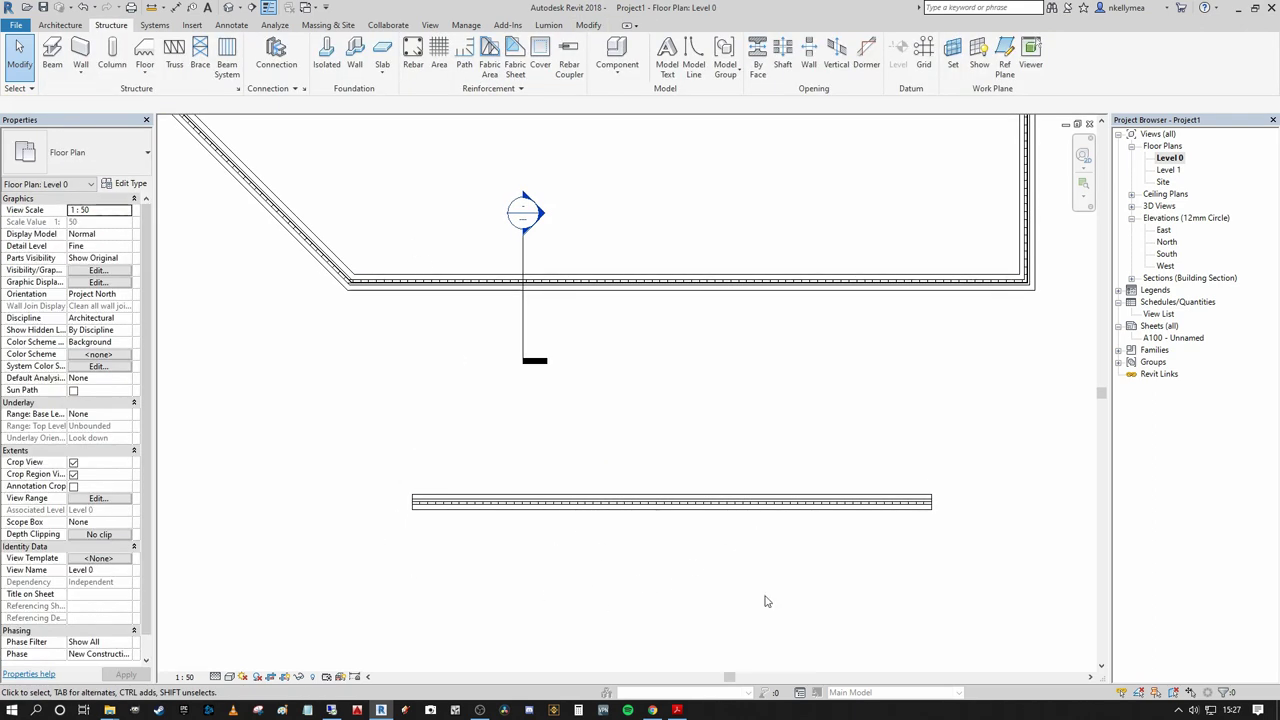
{"action": "middle_click_drag", "start_coordinate": [651, 616], "coordinate": [670, 589]}
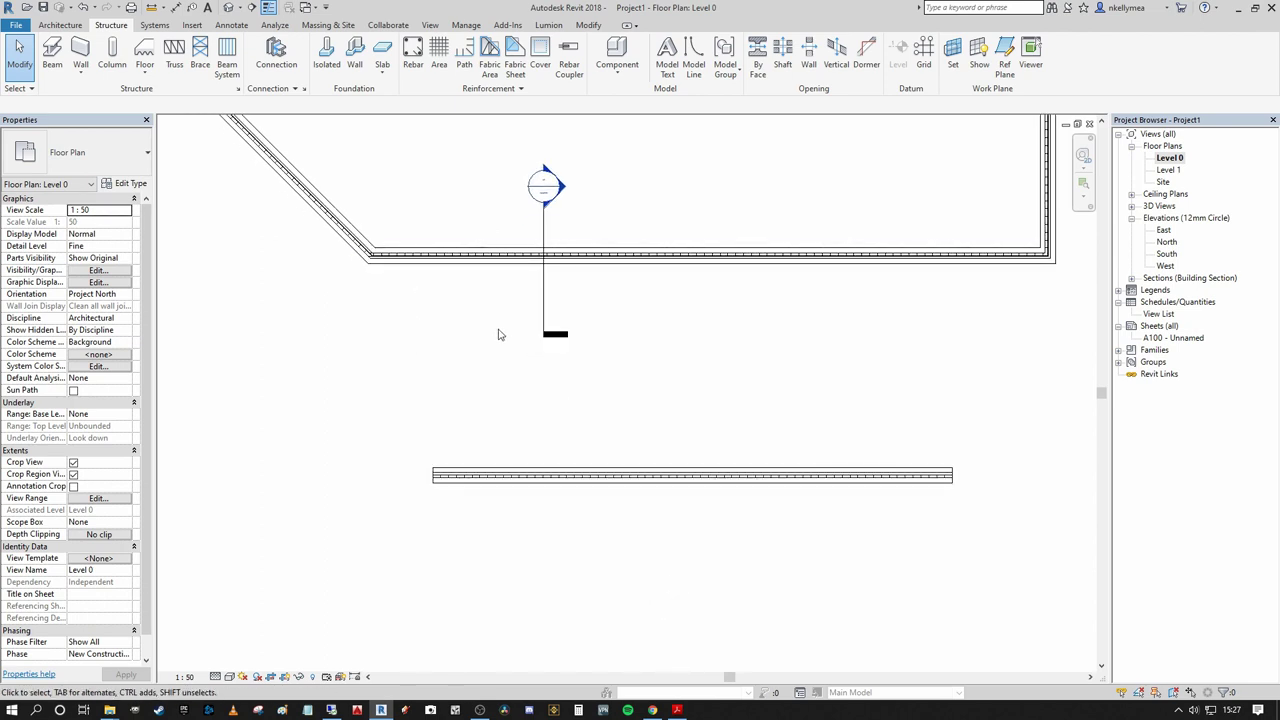
- Examine the separate wall and the building outline above it in the Level 0 plan
{"action": "middle_click_drag", "start_coordinate": [529, 394], "coordinate": [520, 390]}
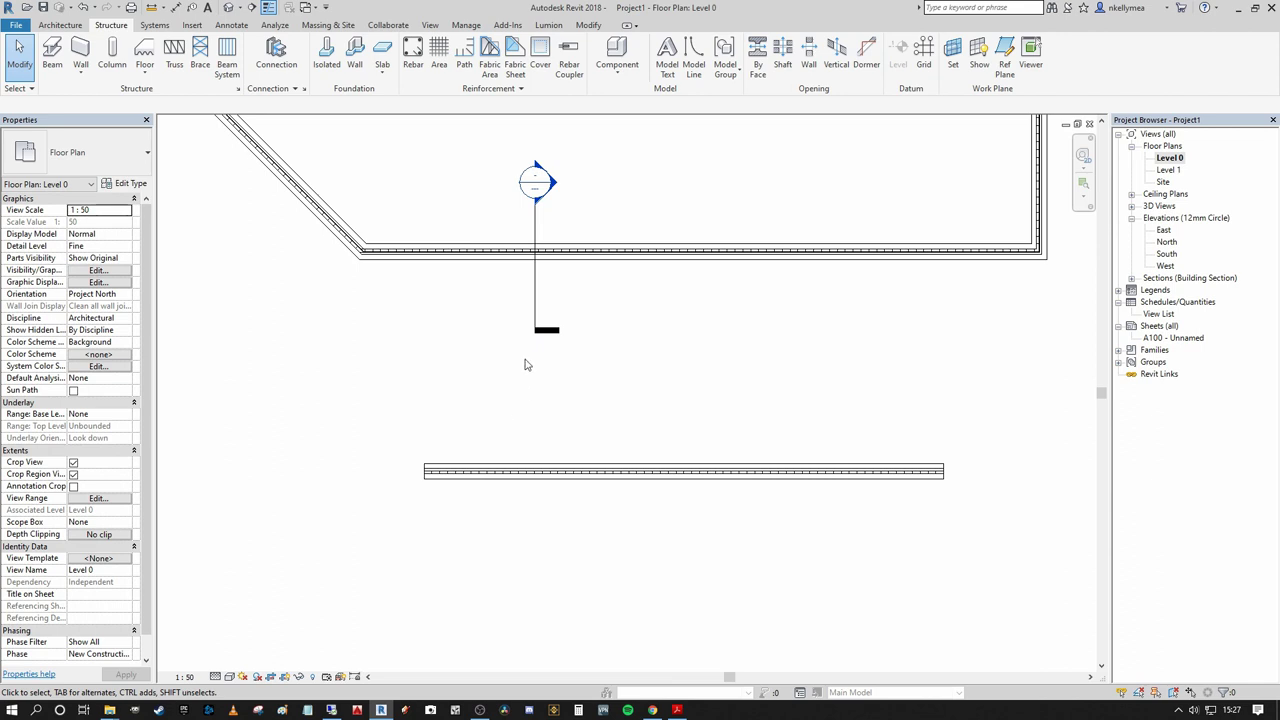
{"action": "scroll", "coordinate": [527, 365], "scroll_direction": "up", "scroll_amount": 2}
{"action": "scroll", "coordinate": [491, 354], "scroll_direction": "down", "scroll_amount": 3}
{"action": "middle_click_drag", "start_coordinate": [497, 331], "coordinate": [524, 328]}
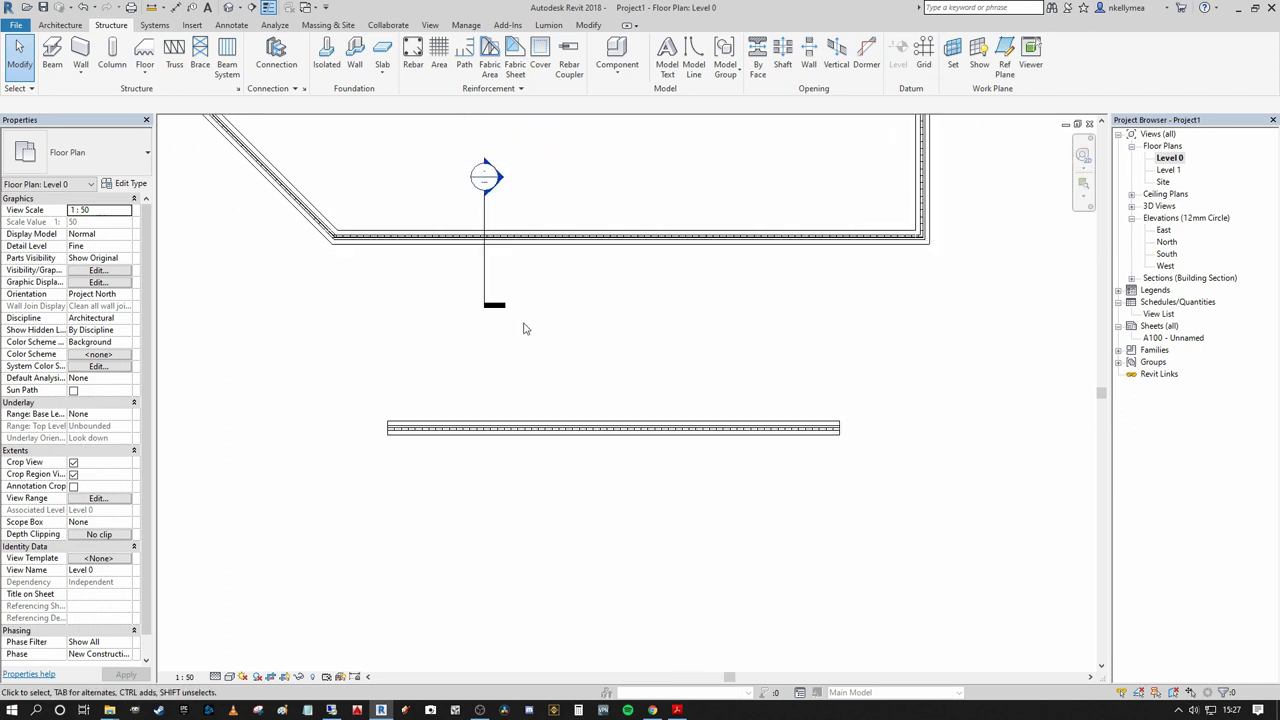
{"action": "middle_click_drag", "start_coordinate": [847, 421], "coordinate": [866, 529]}
{"action": "scroll", "coordinate": [866, 529], "scroll_direction": "down", "scroll_amount": 3}
{"action": "scroll", "coordinate": [783, 559], "scroll_direction": "up", "scroll_amount": 2}
{"action": "scroll", "coordinate": [740, 618], "scroll_direction": "up", "scroll_amount": 1}
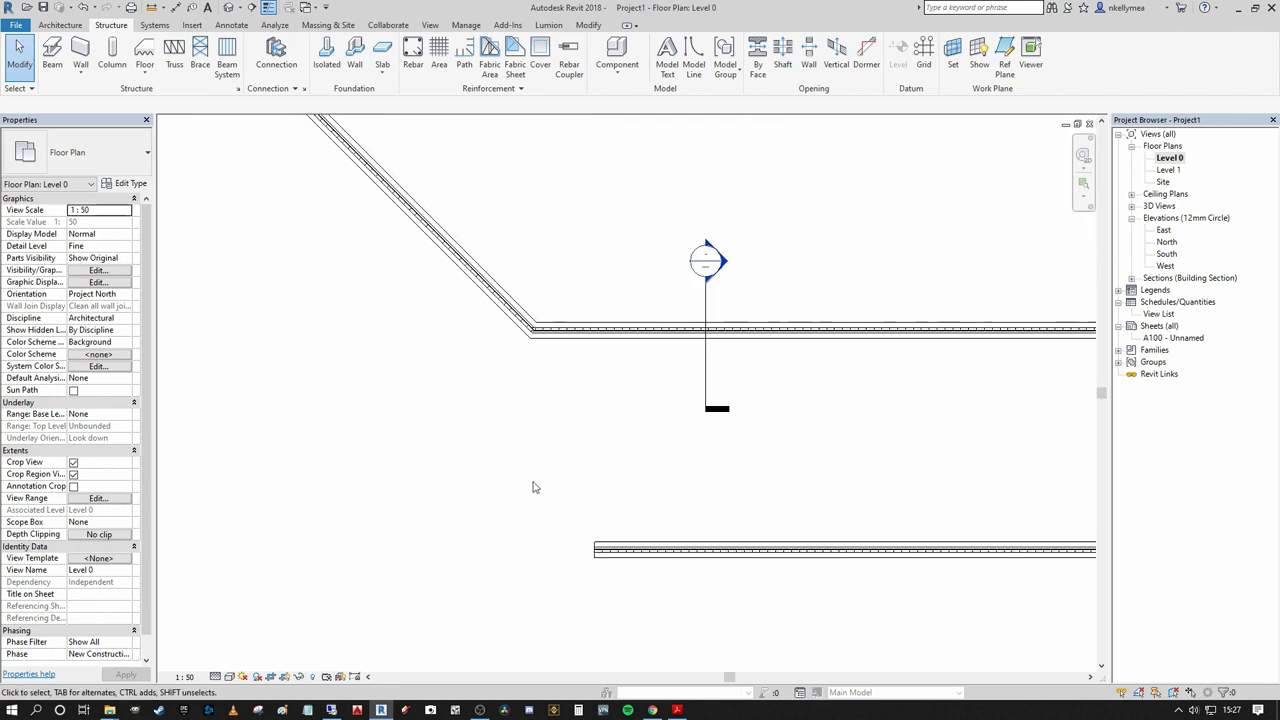
{"action": "middle_click_drag", "start_coordinate": [590, 489], "coordinate": [546, 517]}
{"action": "scroll", "coordinate": [530, 490], "scroll_direction": "down", "scroll_amount": 2}
{"action": "middle_click_drag", "start_coordinate": [520, 461], "coordinate": [577, 491]}
{"action": "scroll", "coordinate": [514, 506], "scroll_direction": "up", "scroll_amount": 1}
{"action": "scroll", "coordinate": [517, 509], "scroll_direction": "up", "scroll_amount": 1}
{"action": "scroll", "coordinate": [577, 491], "scroll_direction": "down", "scroll_amount": 1}
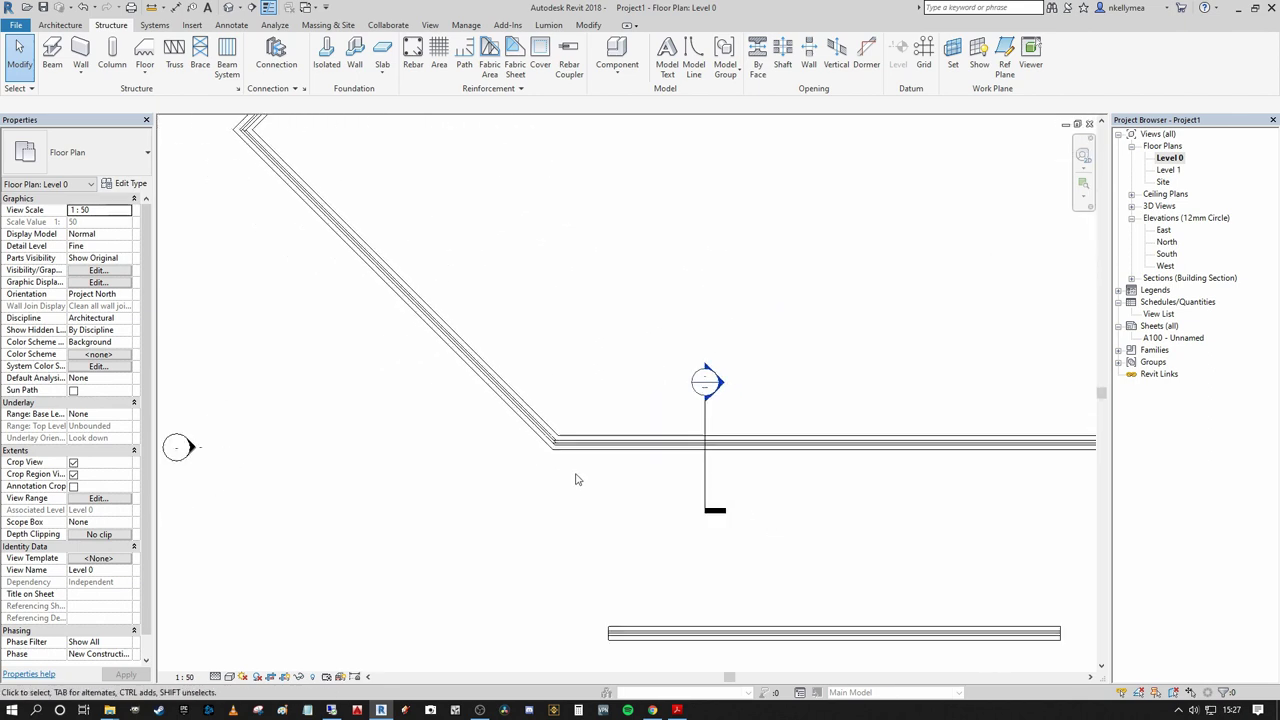
{"action": "scroll", "coordinate": [591, 491], "scroll_direction": "down", "scroll_amount": 1}
{"action": "middle_click_drag", "start_coordinate": [292, 195], "coordinate": [245, 322]}
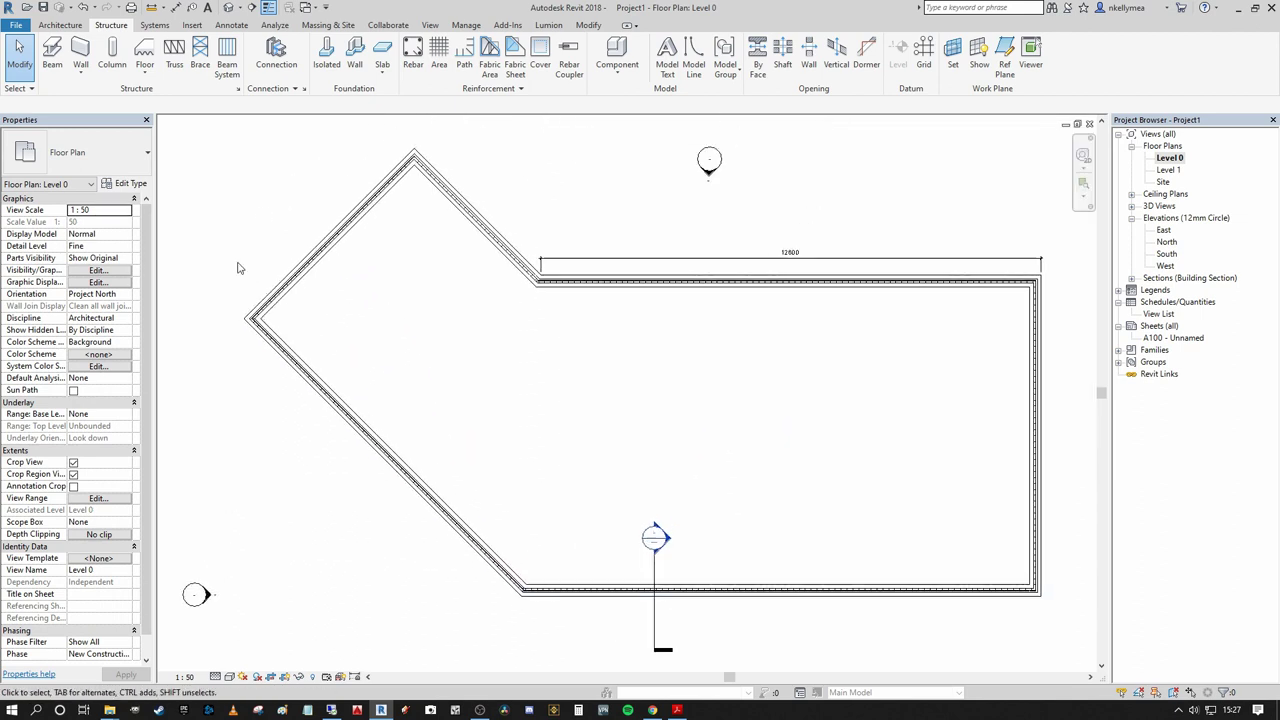
{"action": "middle_click_drag", "start_coordinate": [586, 395], "coordinate": [466, 220]}
{"action": "scroll", "coordinate": [557, 411], "scroll_direction": "up", "scroll_amount": 2}
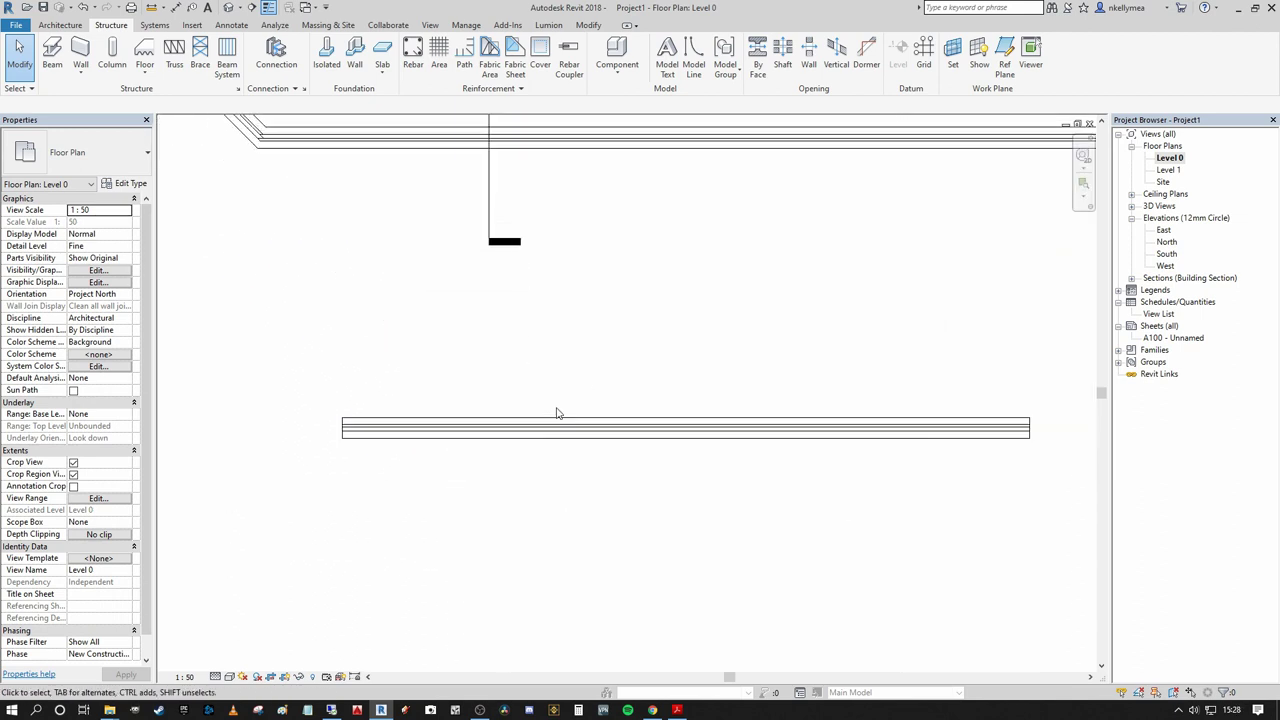
{"action": "scroll", "coordinate": [687, 399], "scroll_direction": "up", "scroll_amount": 1}
{"action": "scroll", "coordinate": [598, 417], "scroll_direction": "down", "scroll_amount": 2}
{"action": "scroll", "coordinate": [788, 420], "scroll_direction": "up", "scroll_amount": 2}
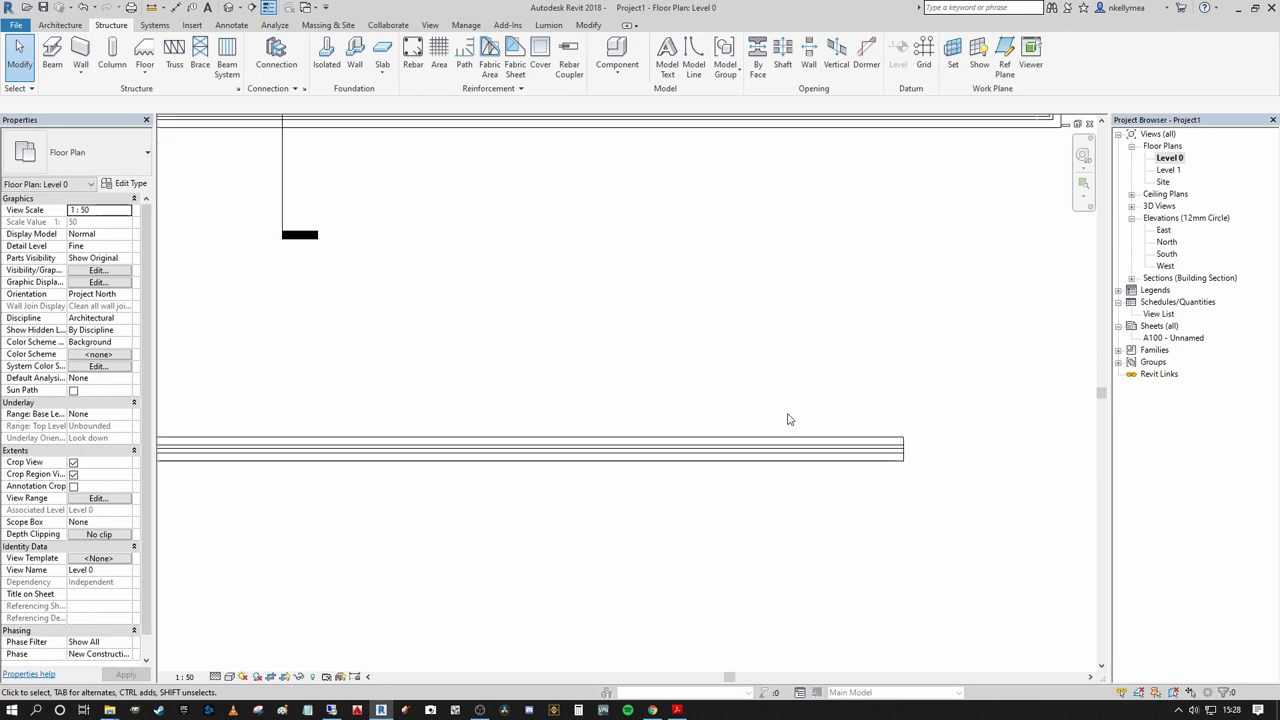
{"action": "scroll", "coordinate": [792, 418], "scroll_direction": "down", "scroll_amount": 1}
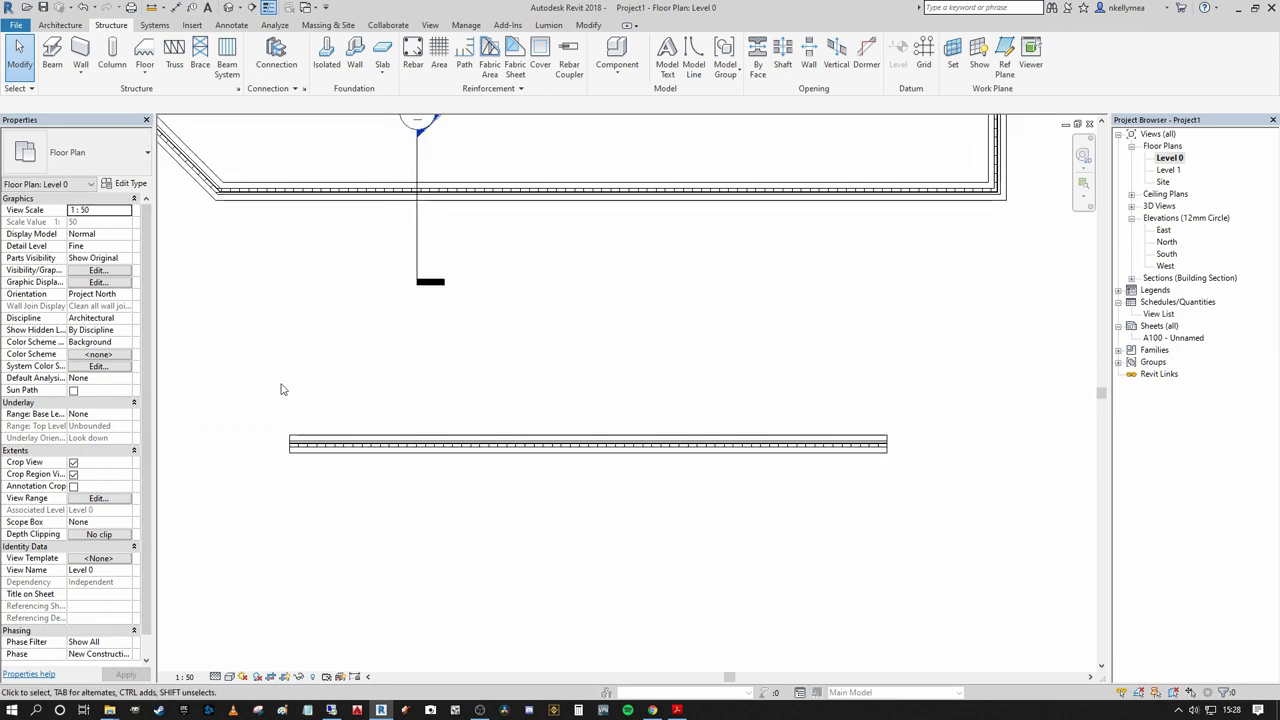
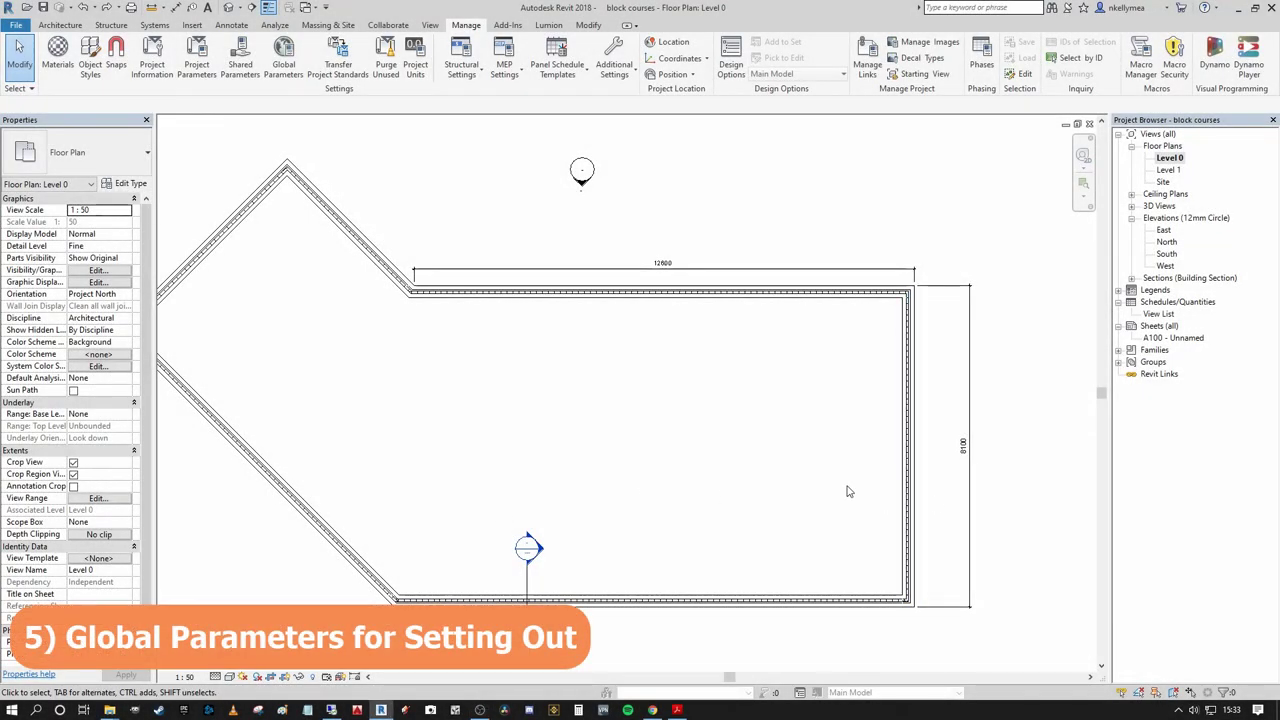
- Examine the dimensioned rectangular part of the building in the Level 0 plan of the block courses project
{"action": "middle_click_drag", "start_coordinate": [829, 491], "coordinate": [679, 483]}
{"action": "scroll", "coordinate": [664, 440], "scroll_direction": "up", "scroll_amount": 1}
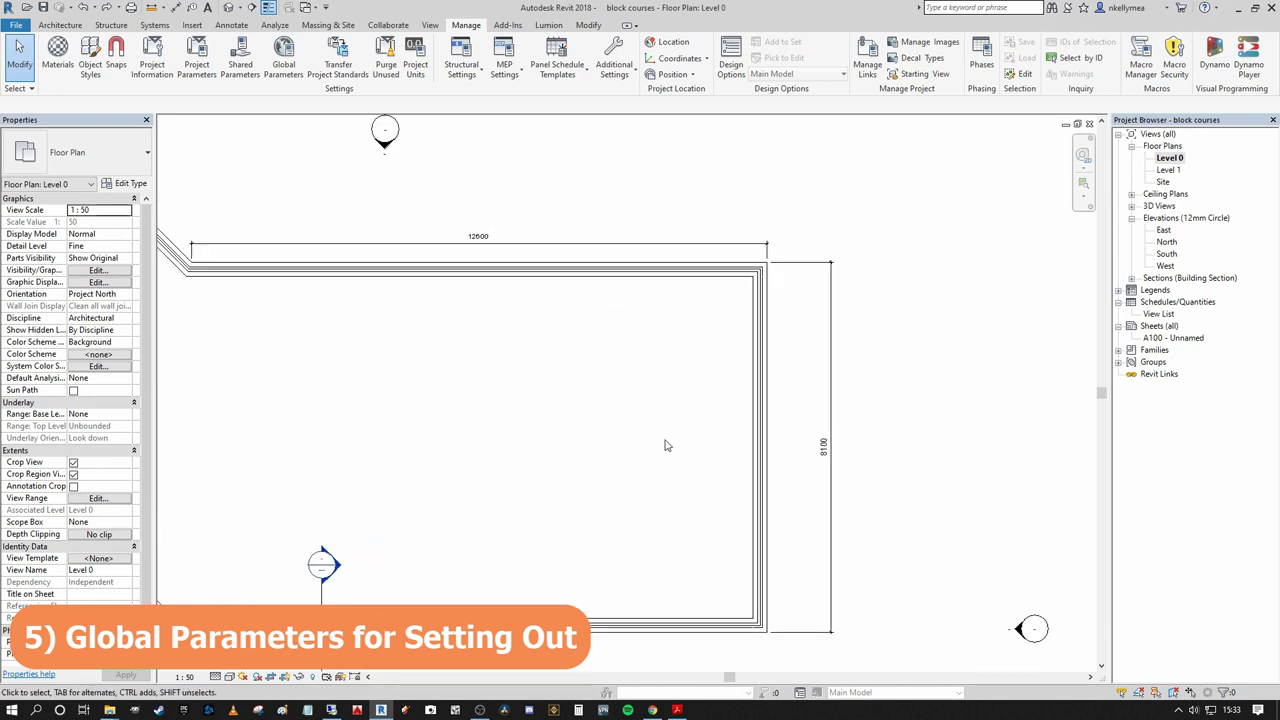
{"action": "middle_click_drag", "start_coordinate": [786, 427], "coordinate": [777, 457]}
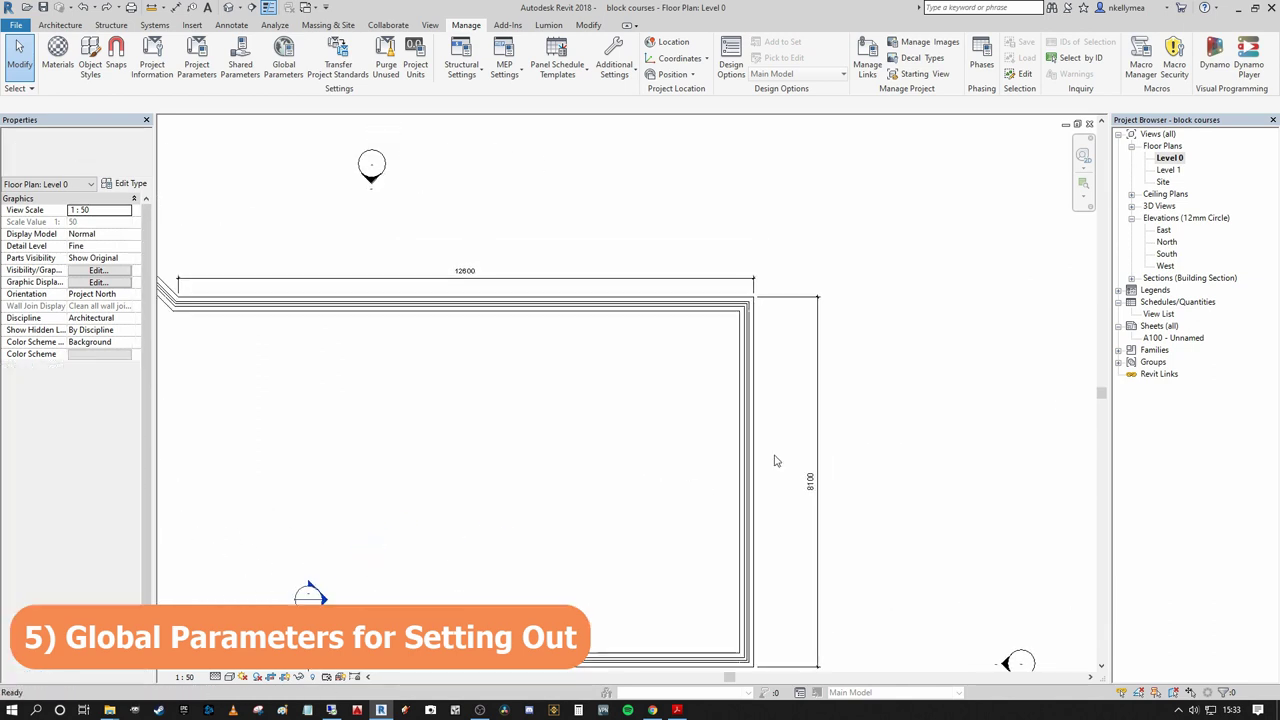
{"action": "scroll", "coordinate": [774, 449], "scroll_direction": "down", "scroll_amount": 2}
{"action": "middle_click_drag", "start_coordinate": [722, 415], "coordinate": [778, 417]}
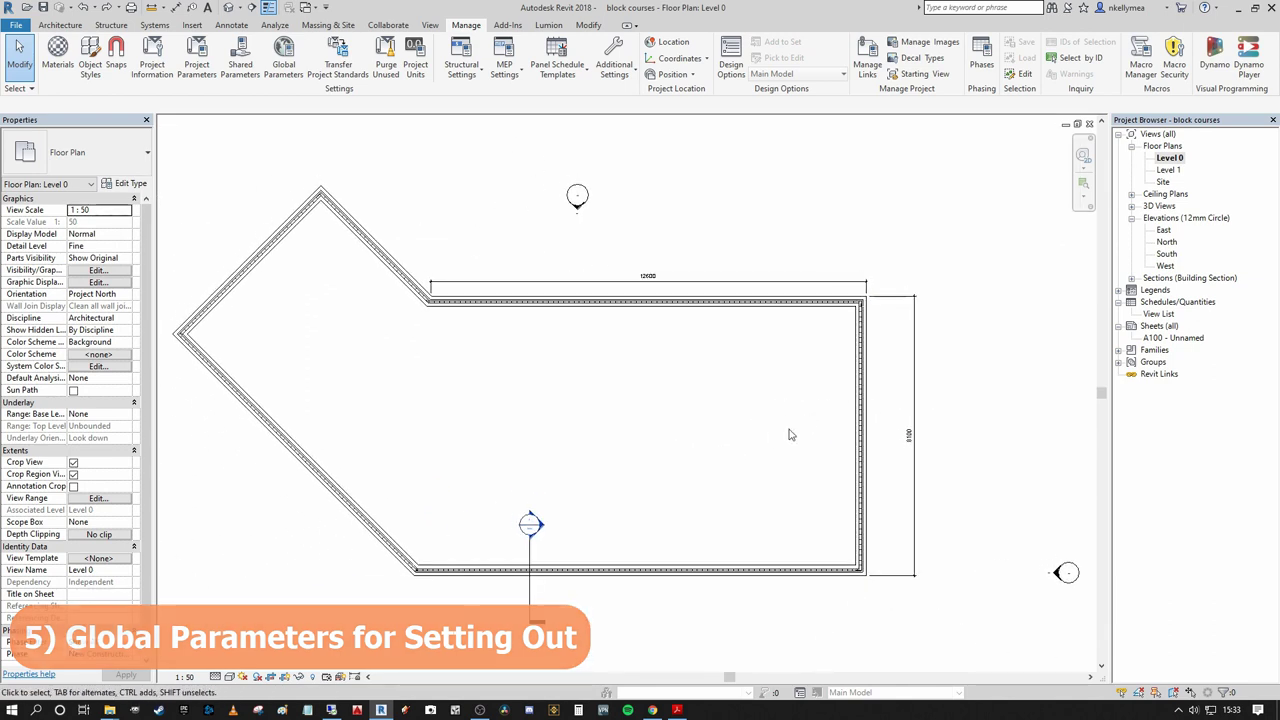
{"action": "middle_click_drag", "start_coordinate": [757, 477], "coordinate": [706, 463]}
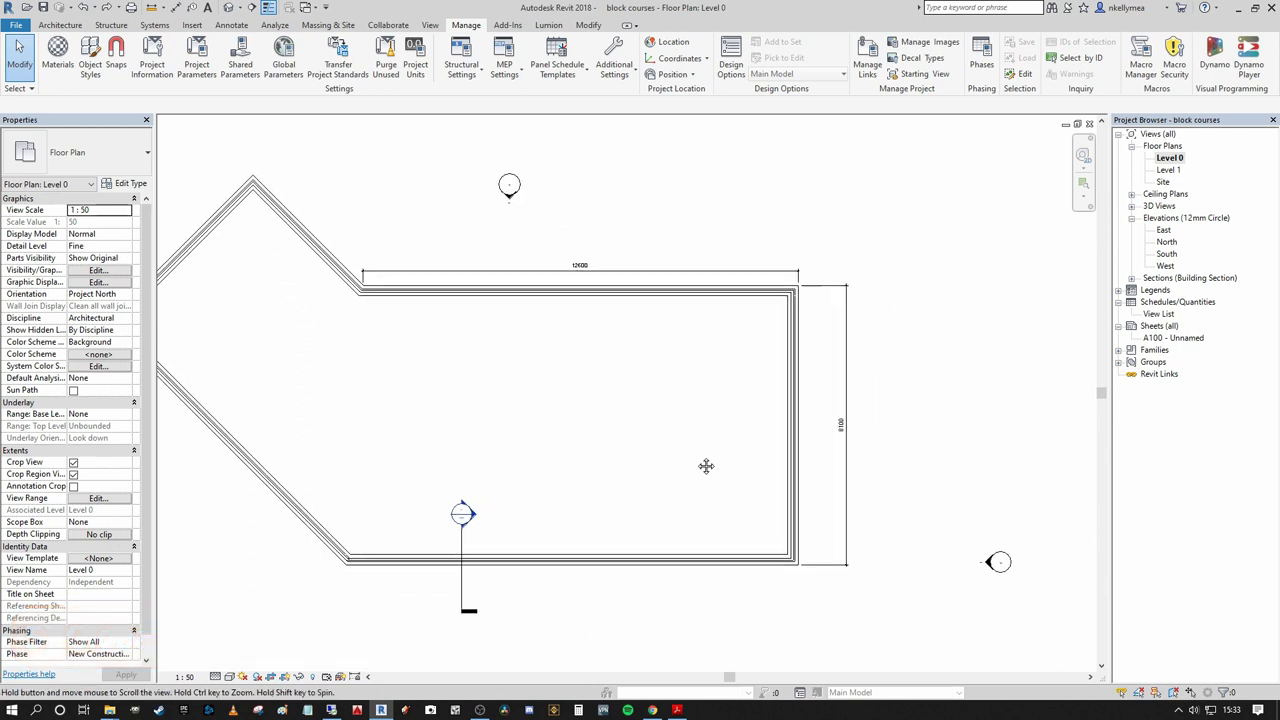
{"action": "scroll", "coordinate": [785, 449], "scroll_direction": "up", "scroll_amount": 2}
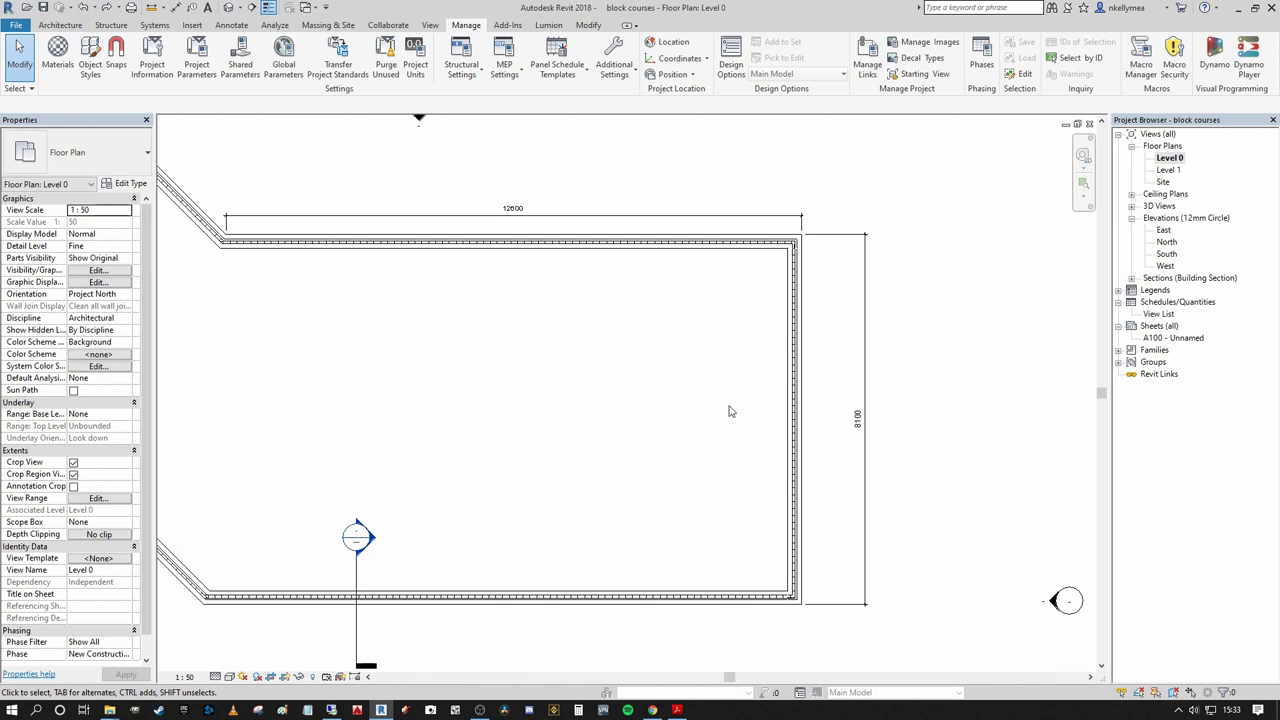
{"action": "scroll", "coordinate": [692, 412], "scroll_direction": "down", "scroll_amount": 1}
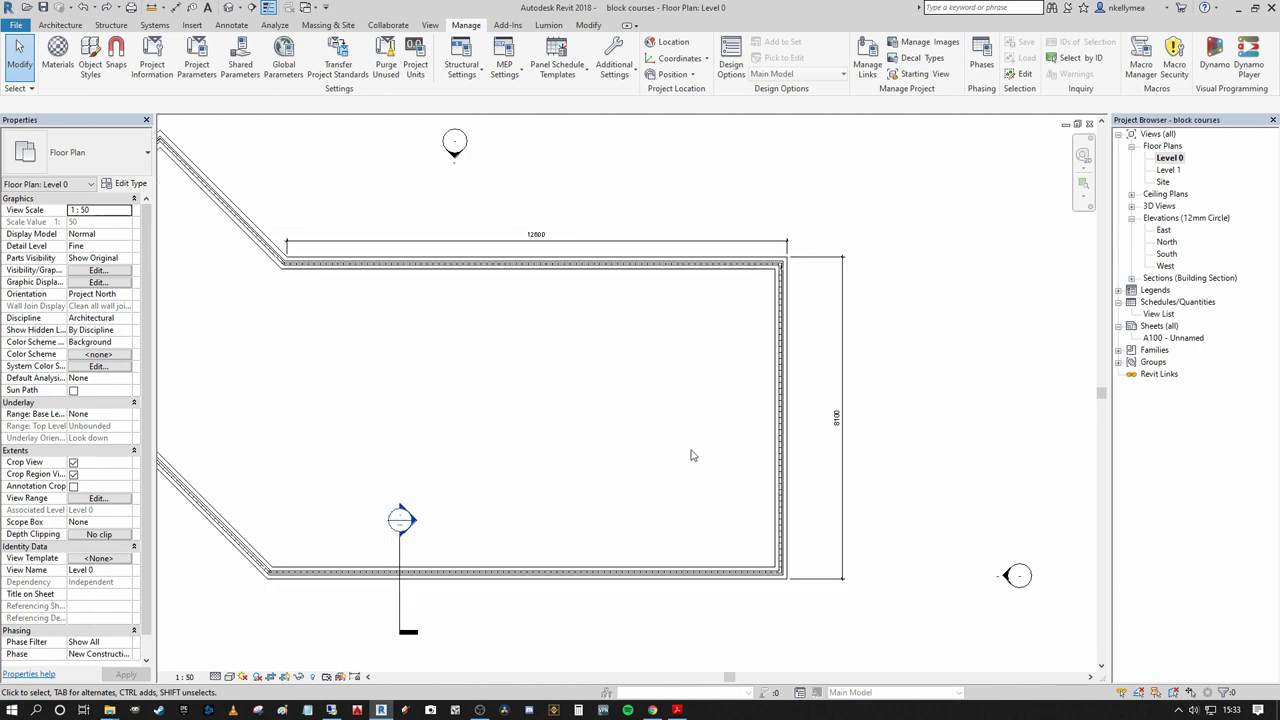
{"action": "middle_click_drag", "start_coordinate": [676, 444], "coordinate": [677, 437]}
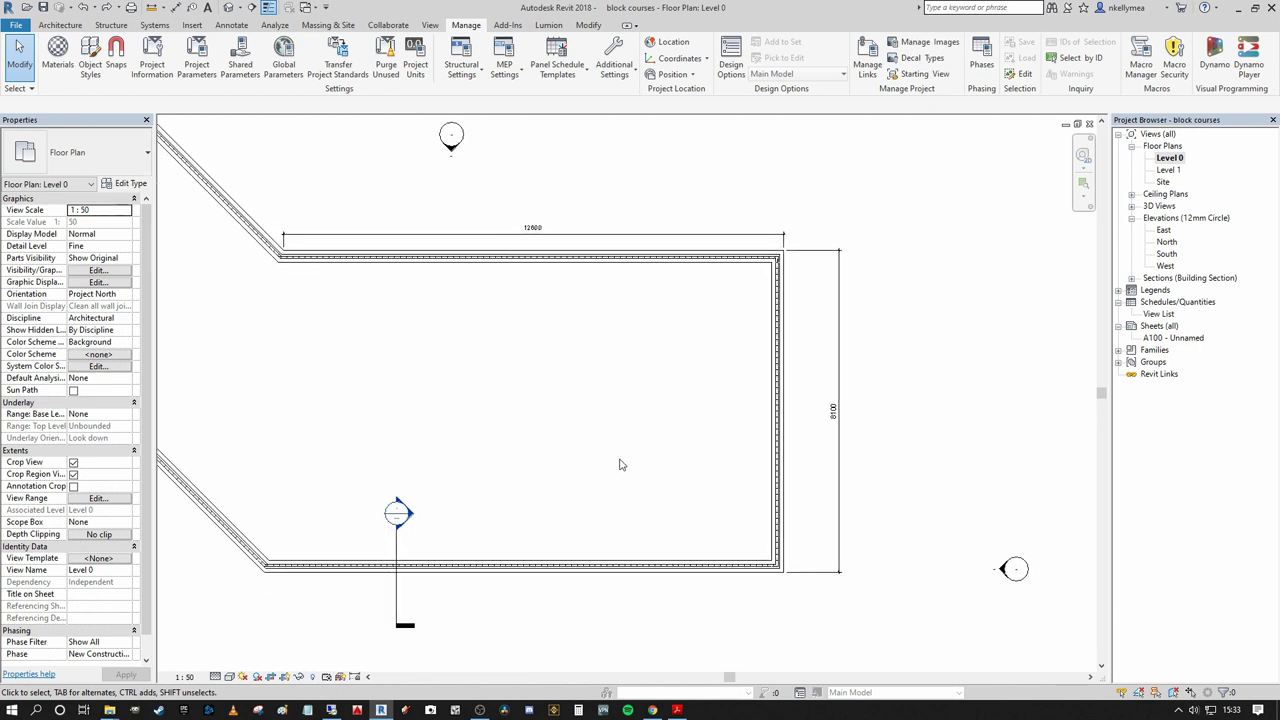
{"action": "scroll", "coordinate": [621, 431], "scroll_direction": "up", "scroll_amount": 1}
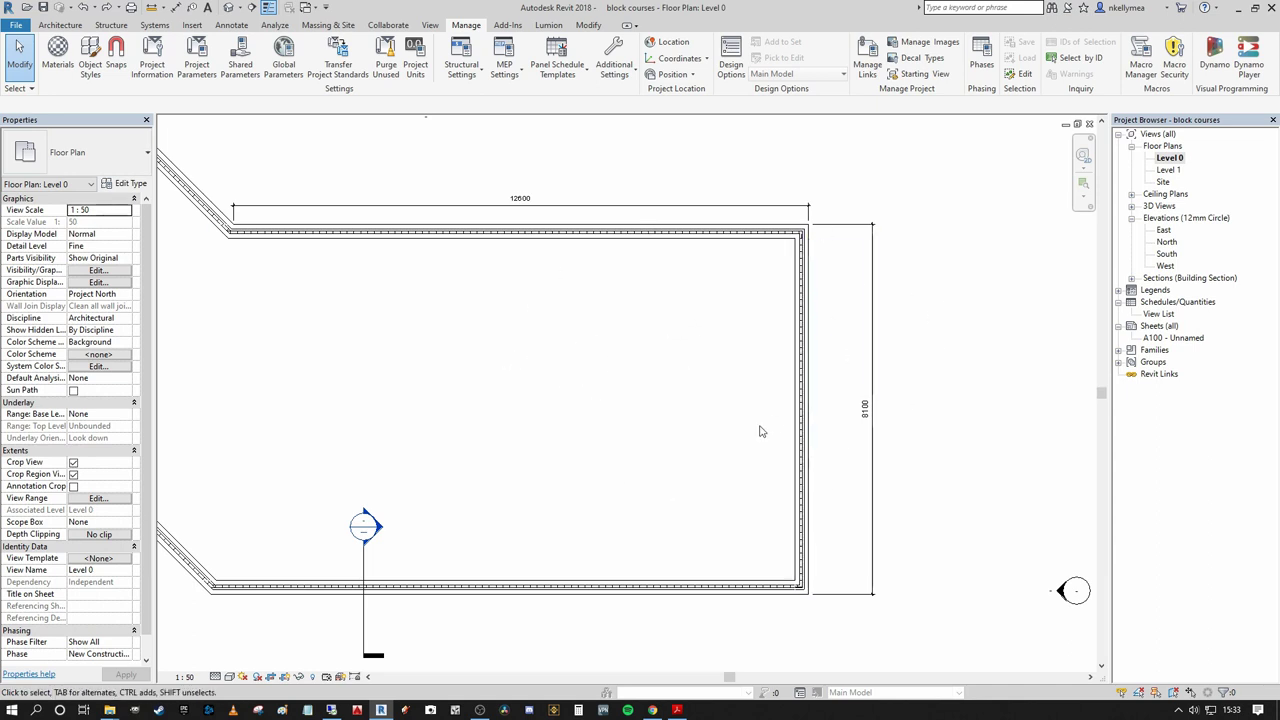
{"action": "scroll", "coordinate": [760, 431], "scroll_direction": "down", "scroll_amount": 1}
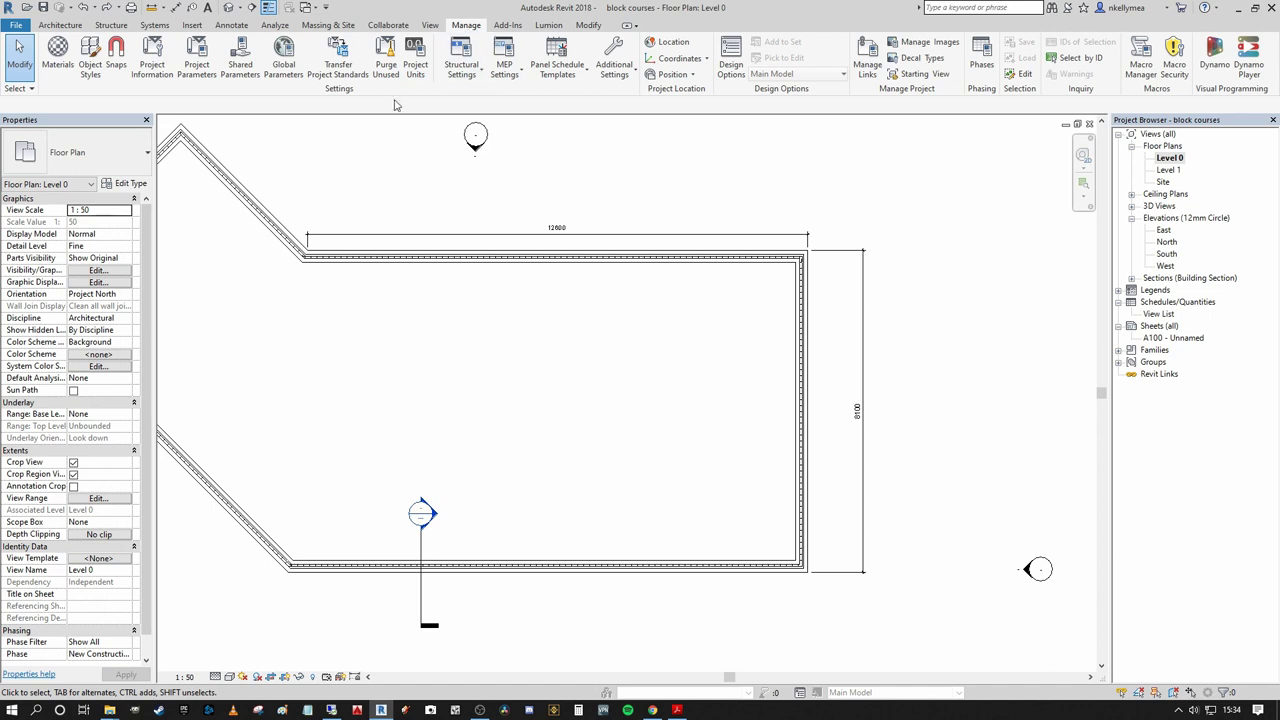
- Review the courses and Wall Length global parameters, the properties offered for a new parameter, and the Wall Length formula
{"action": "left_click", "coordinate": [286, 64]}
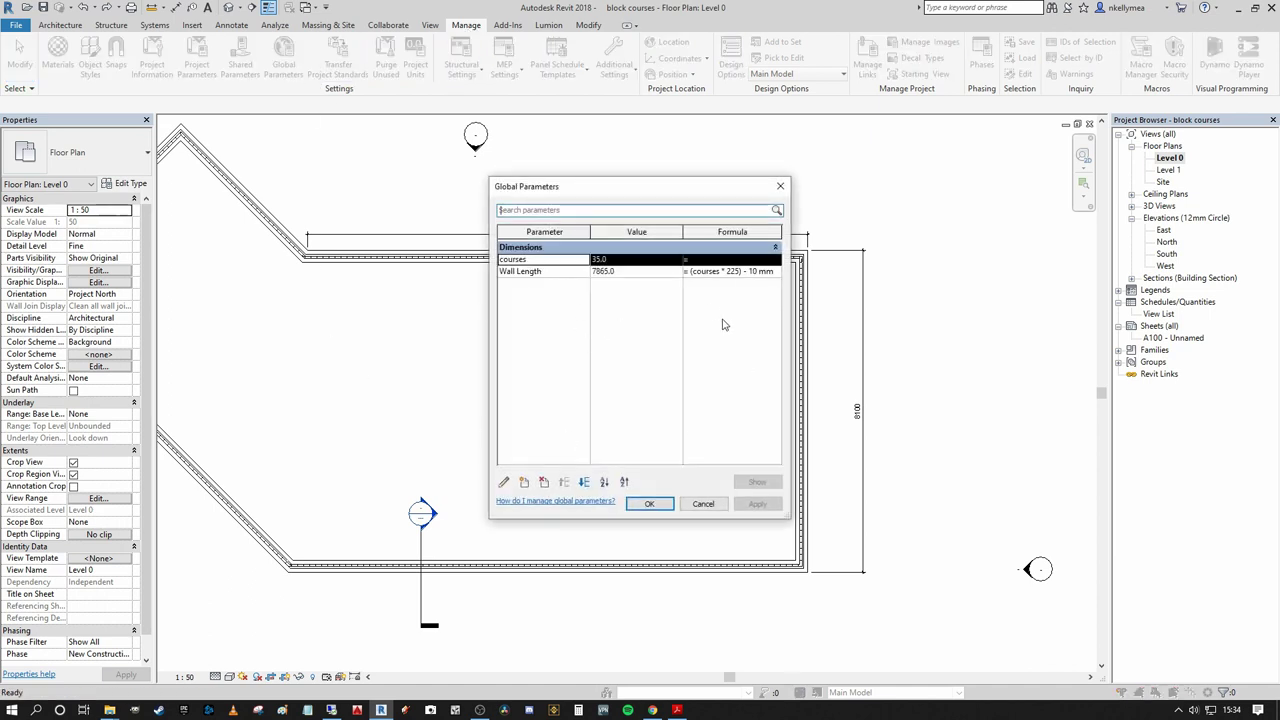
{"action": "left_click", "coordinate": [523, 483]}
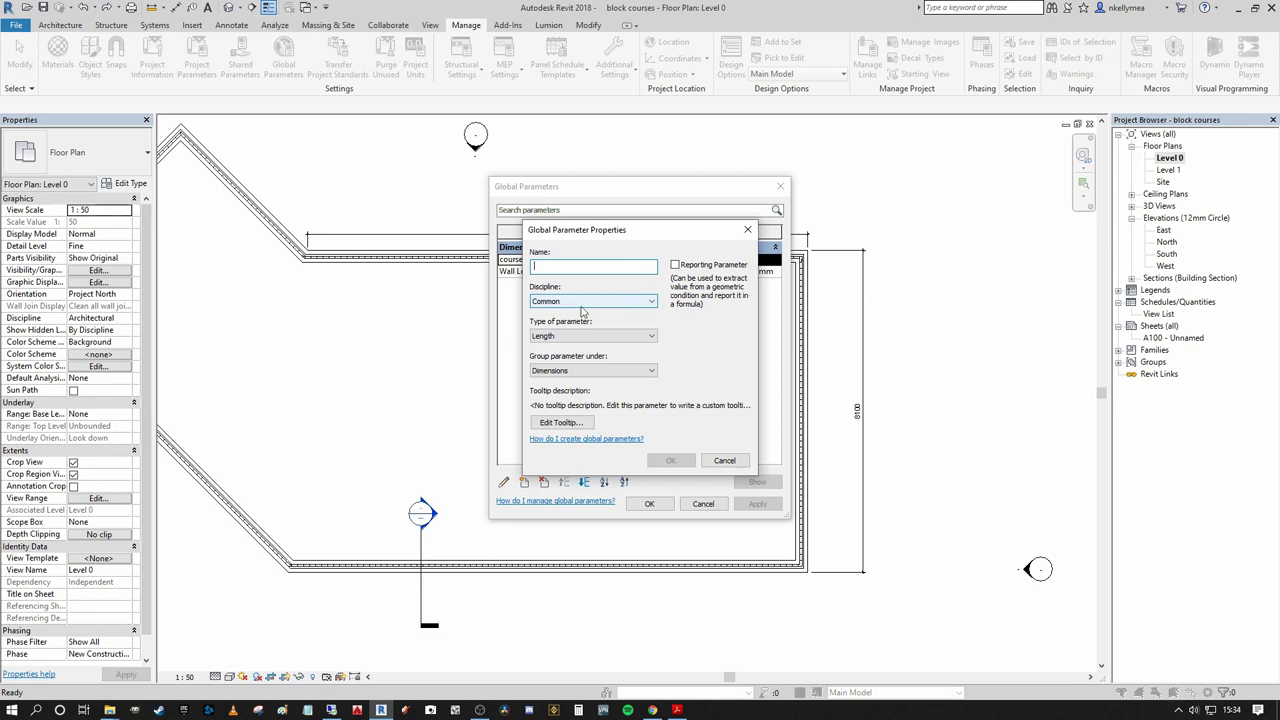
{"action": "left_click", "coordinate": [747, 230]}
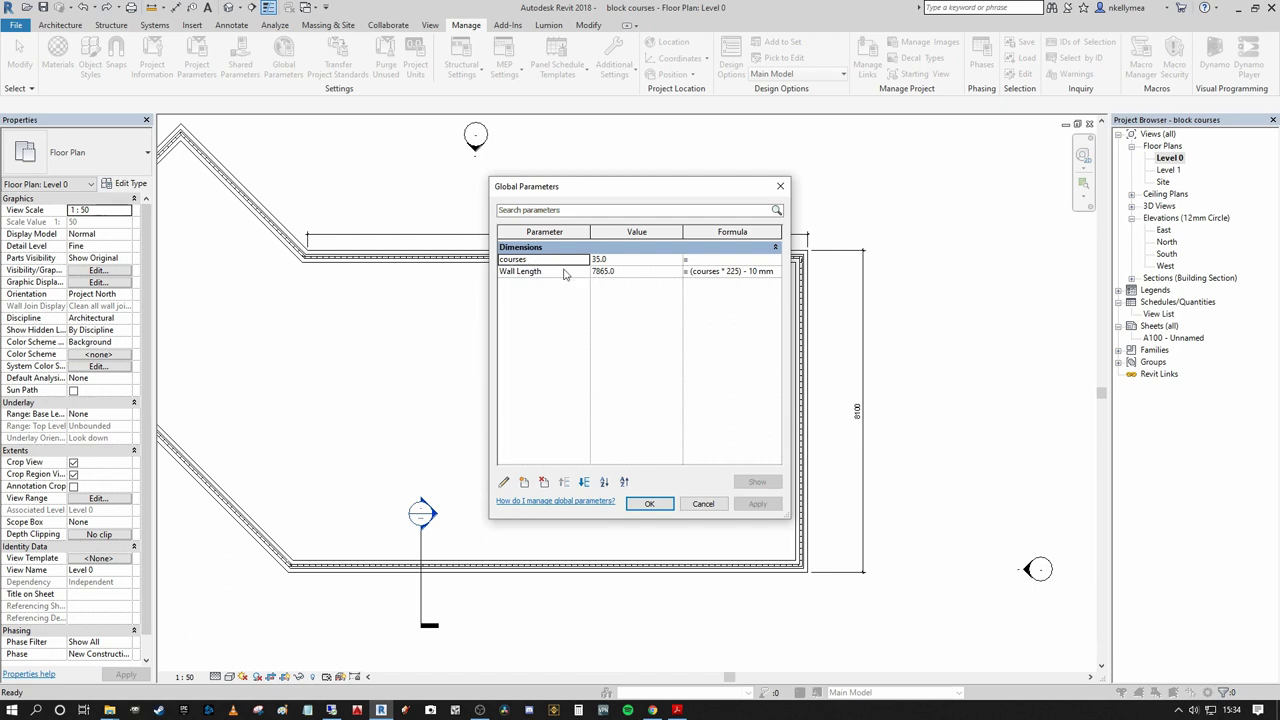
{"action": "left_click", "coordinate": [632, 272]}
{"action": "left_click", "coordinate": [622, 272]}
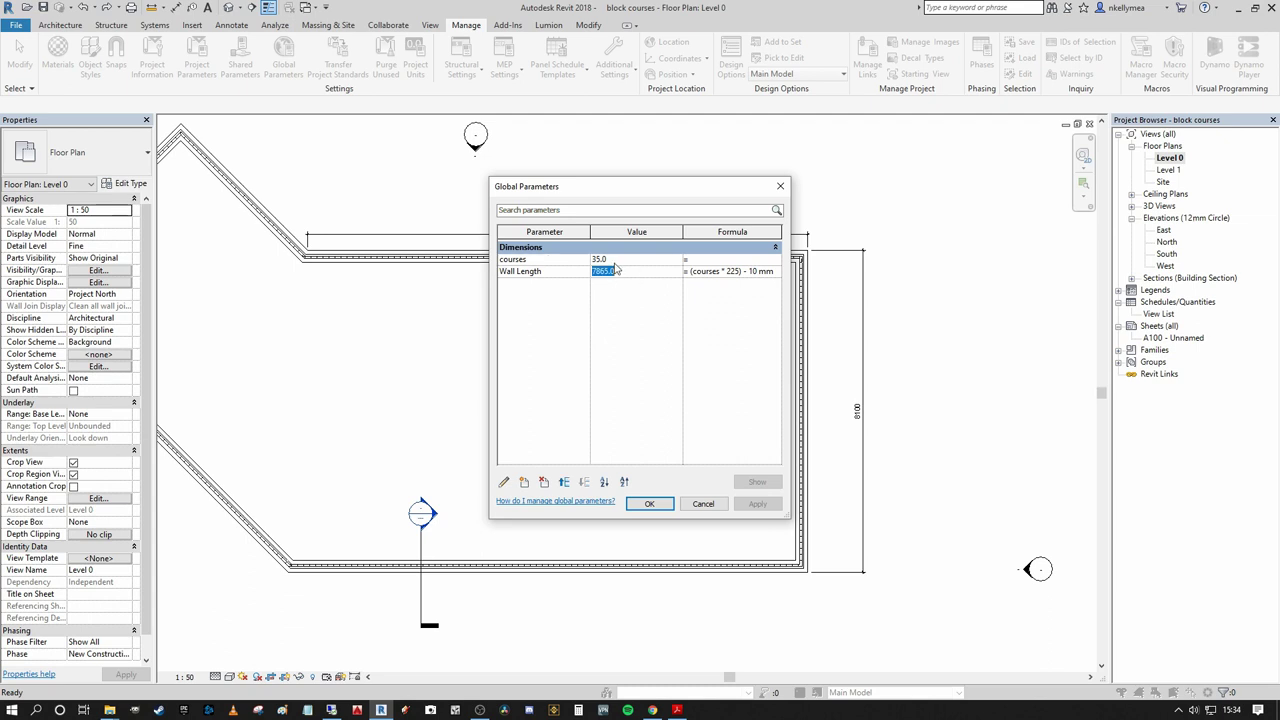
{"action": "left_click", "coordinate": [731, 277]}
{"action": "left_click", "coordinate": [648, 504]}
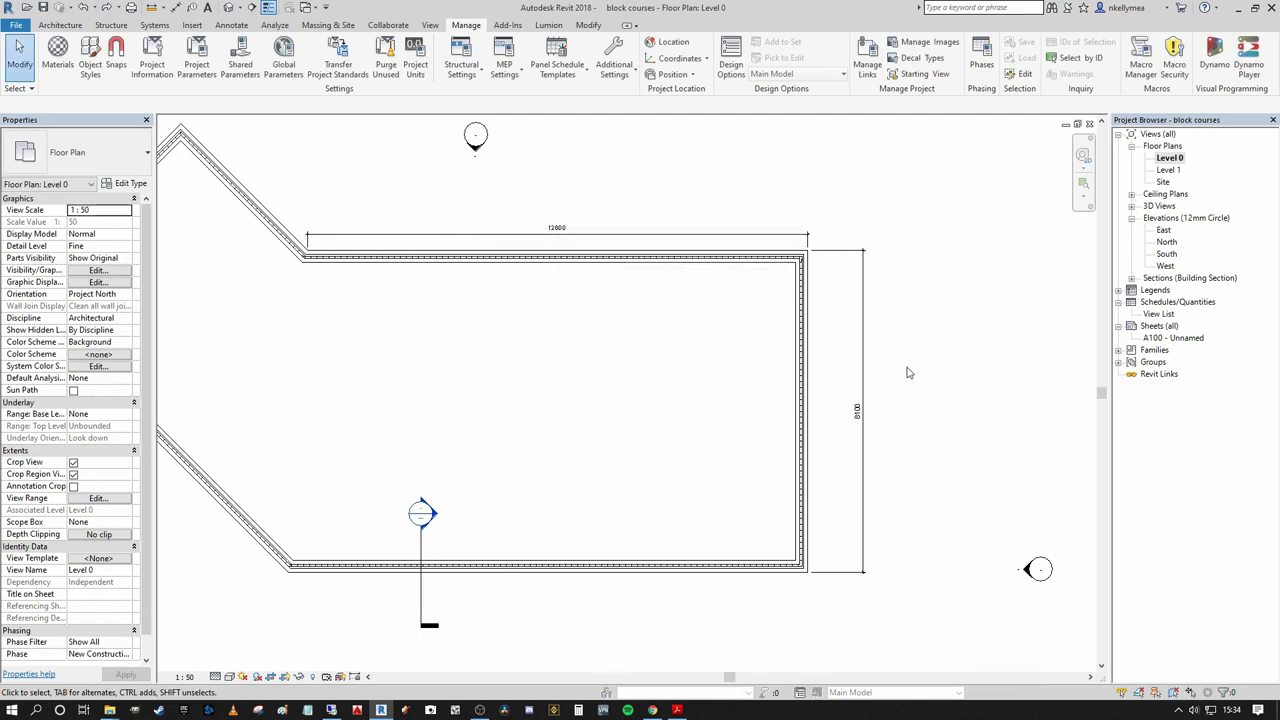
- Label the vertical dimension beside the building's east wall with the Wall Length global parameter
{"action": "scroll", "coordinate": [845, 462], "scroll_direction": "up", "scroll_amount": 1}
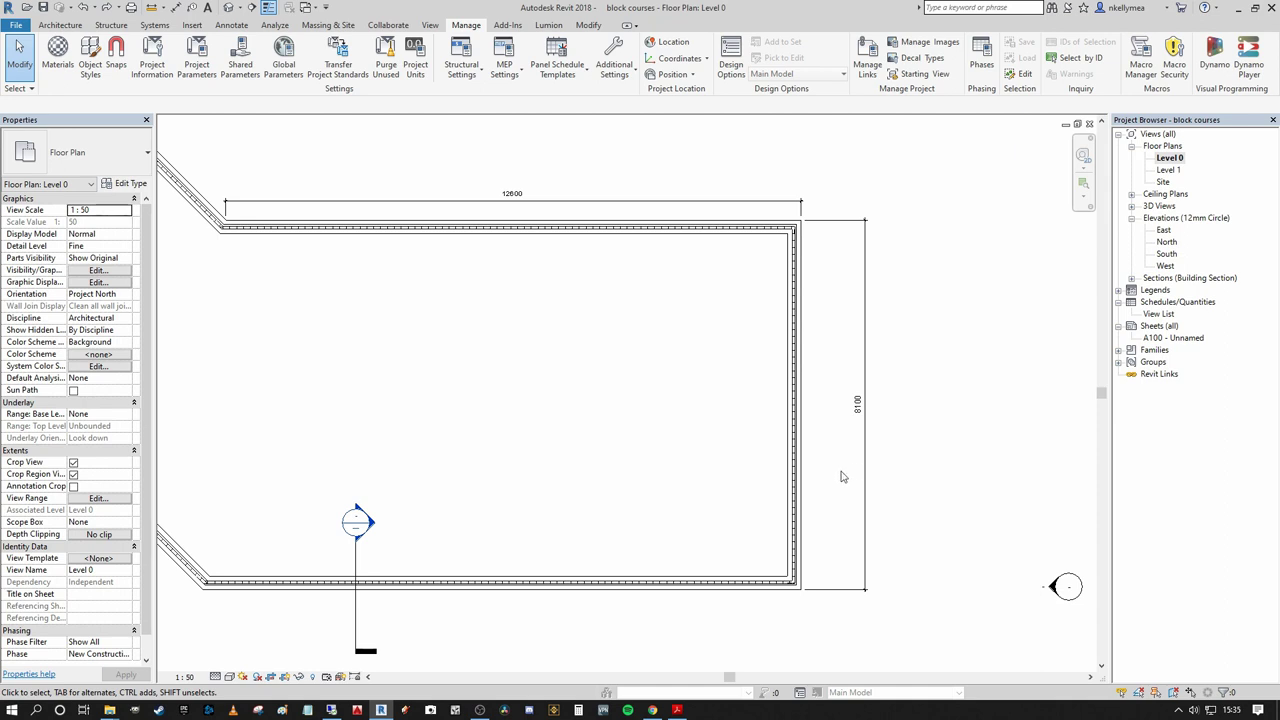
{"action": "scroll", "coordinate": [778, 482], "scroll_direction": "down", "scroll_amount": 1}
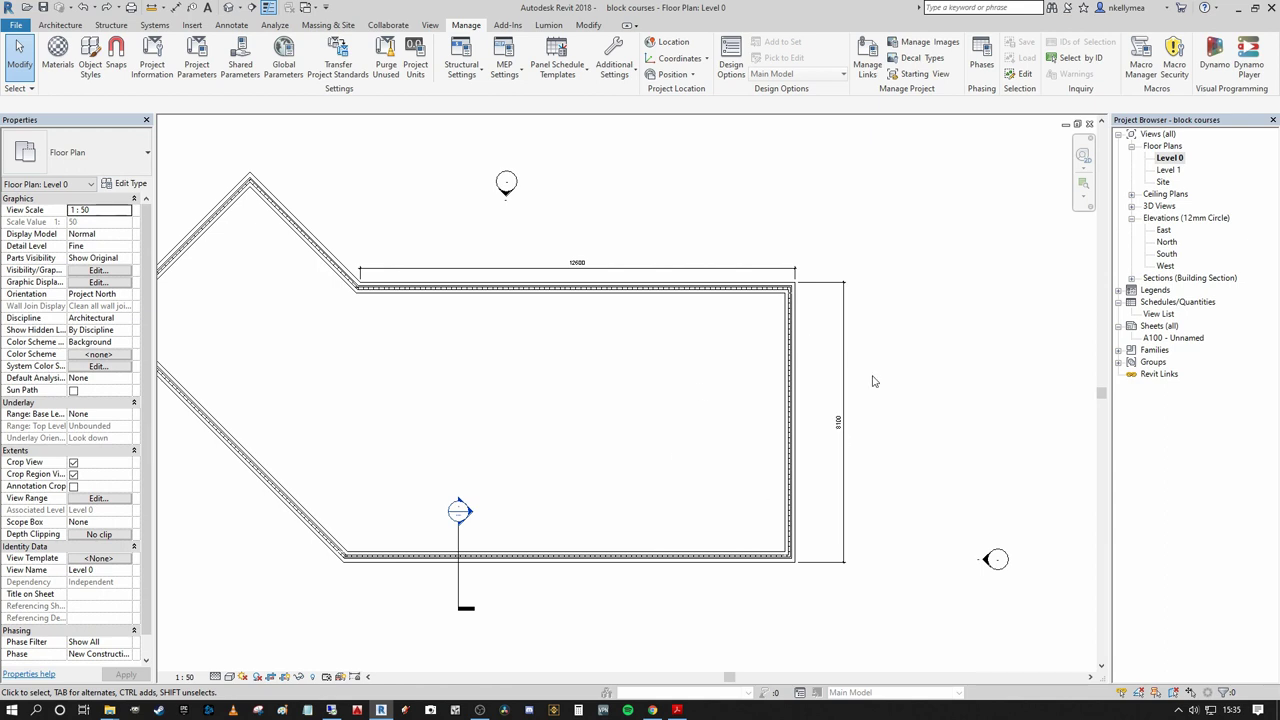
{"action": "scroll", "coordinate": [720, 406], "scroll_direction": "up", "scroll_amount": 1}
{"action": "middle_click_drag", "start_coordinate": [877, 385], "coordinate": [776, 328]}
{"action": "scroll", "coordinate": [675, 409], "scroll_direction": "up", "scroll_amount": 1}
{"action": "left_click", "coordinate": [767, 385]}
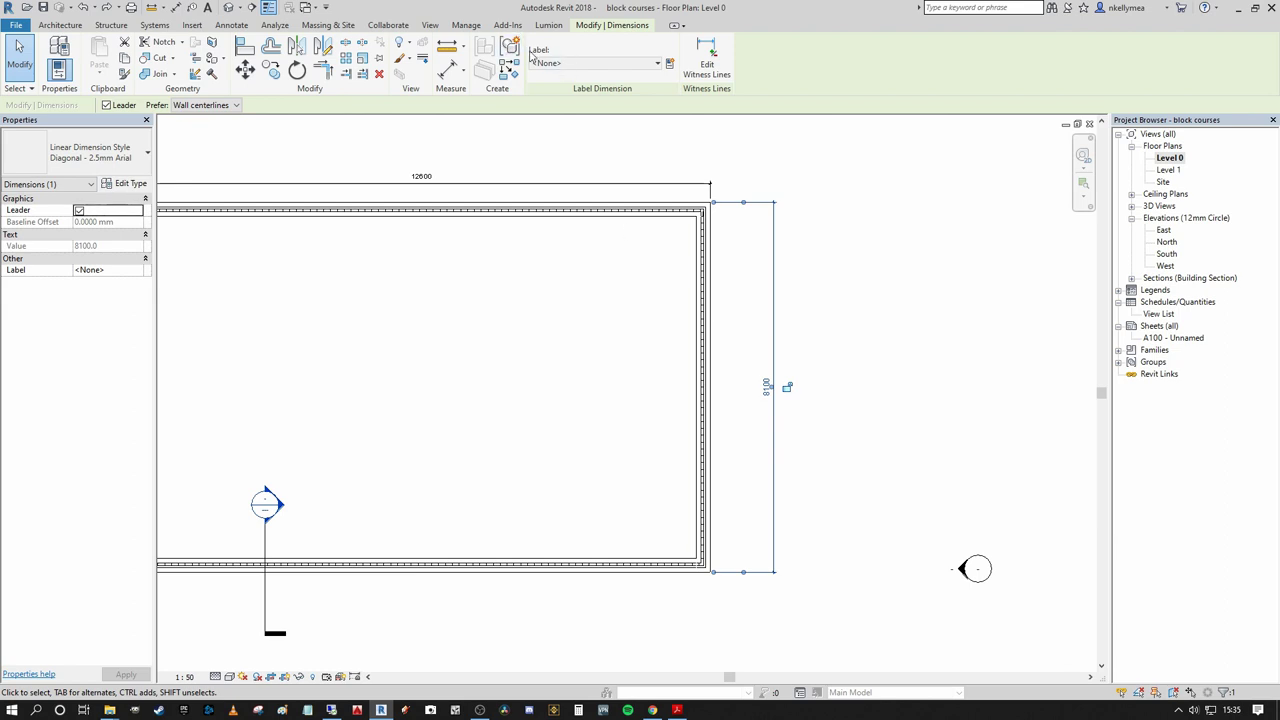
{"action": "left_click", "coordinate": [590, 63]}
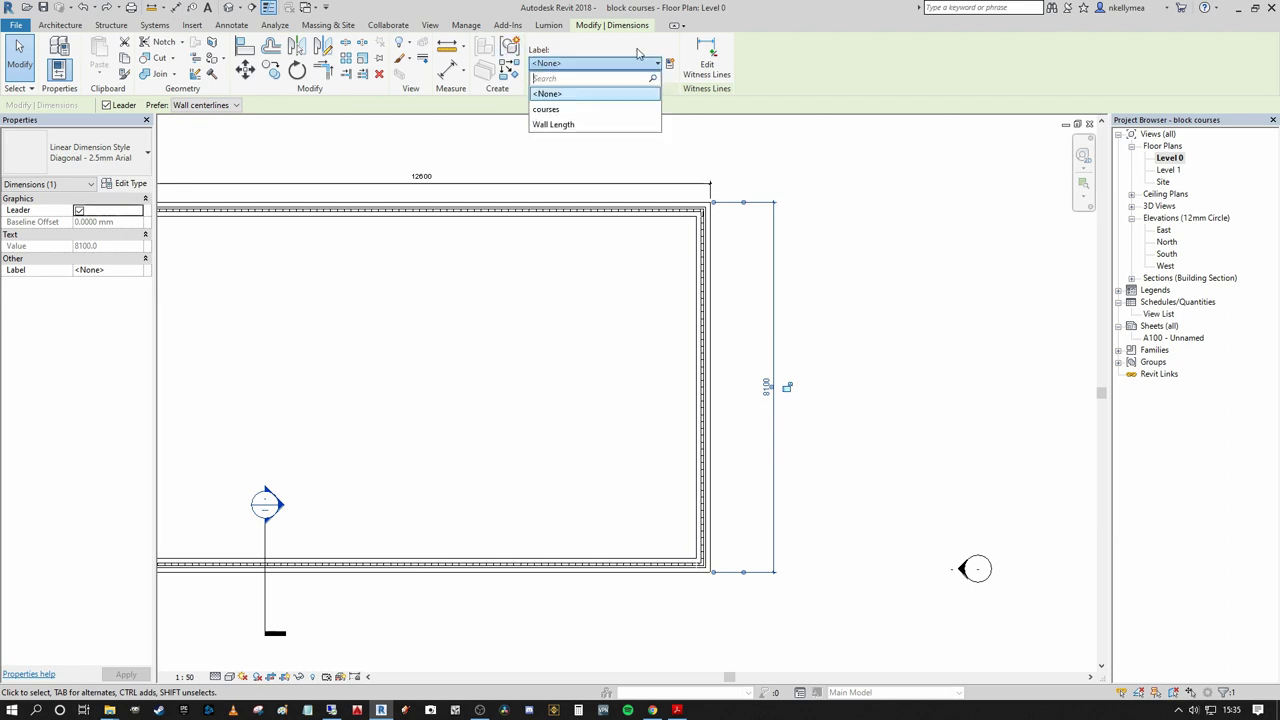
{"action": "left_click", "coordinate": [556, 125]}
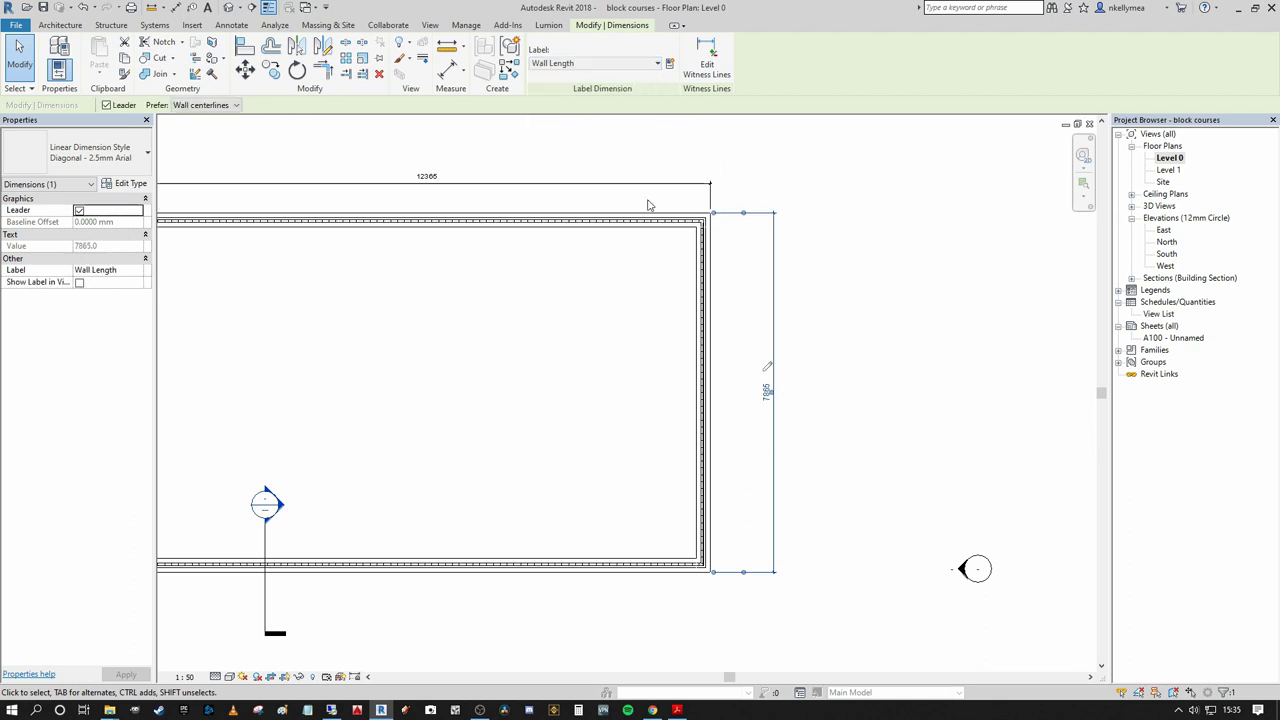
- Inspect the labelled vertical dimension at the east wall and compare it with the Wall Length value in Global Parameters
{"action": "middle_click_drag", "start_coordinate": [535, 209], "coordinate": [597, 207]}
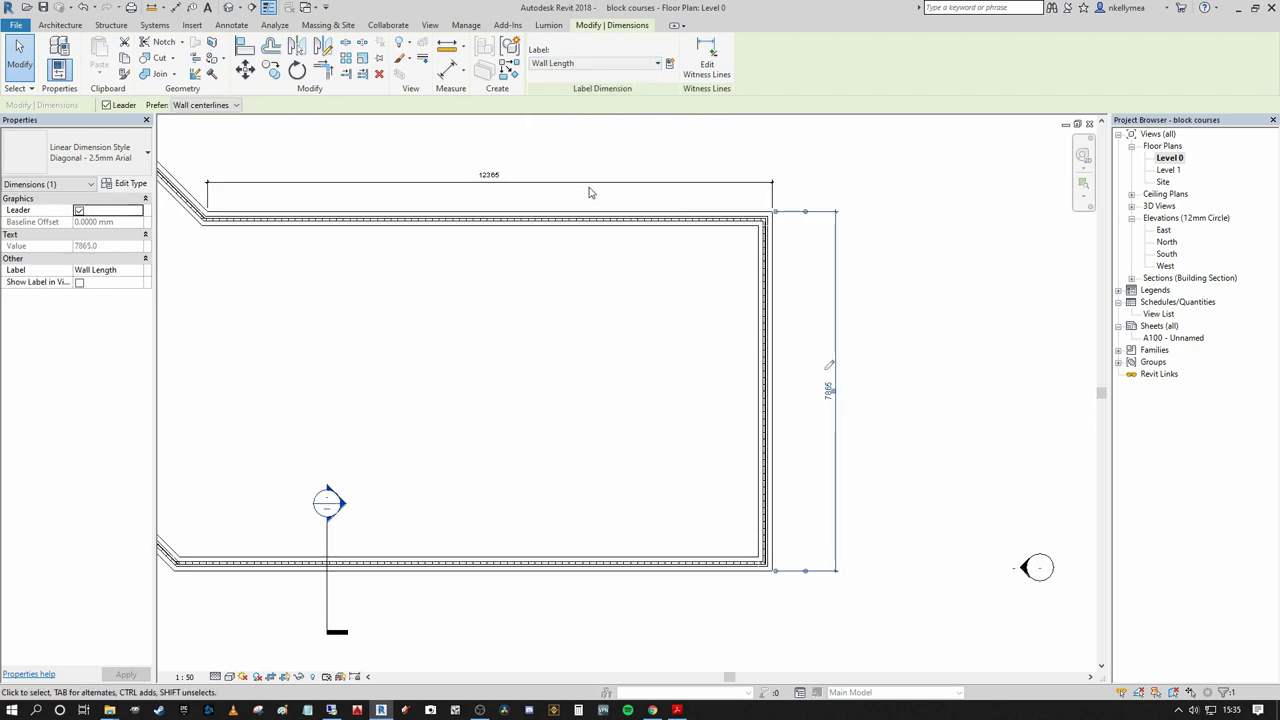
{"action": "scroll", "coordinate": [835, 375], "scroll_direction": "up", "scroll_amount": 6}
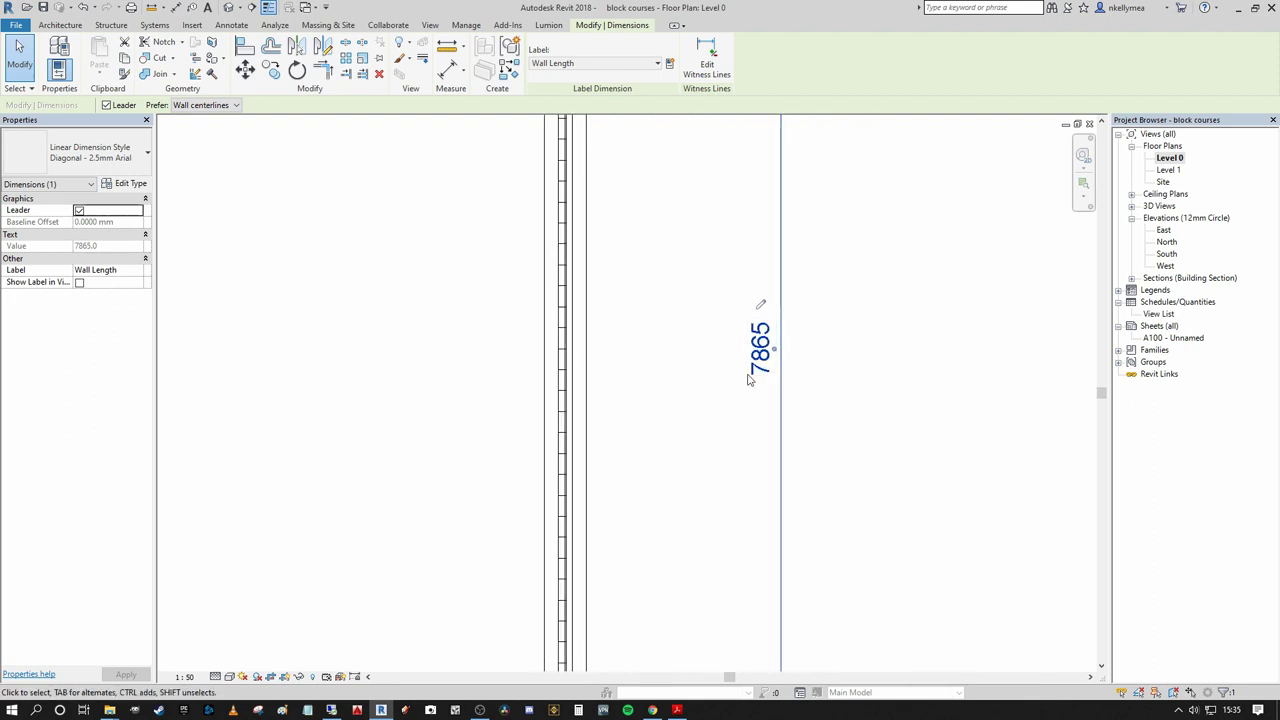
{"action": "scroll", "coordinate": [748, 378], "scroll_direction": "up", "scroll_amount": 1}
{"action": "scroll", "coordinate": [755, 297], "scroll_direction": "down", "scroll_amount": 4}
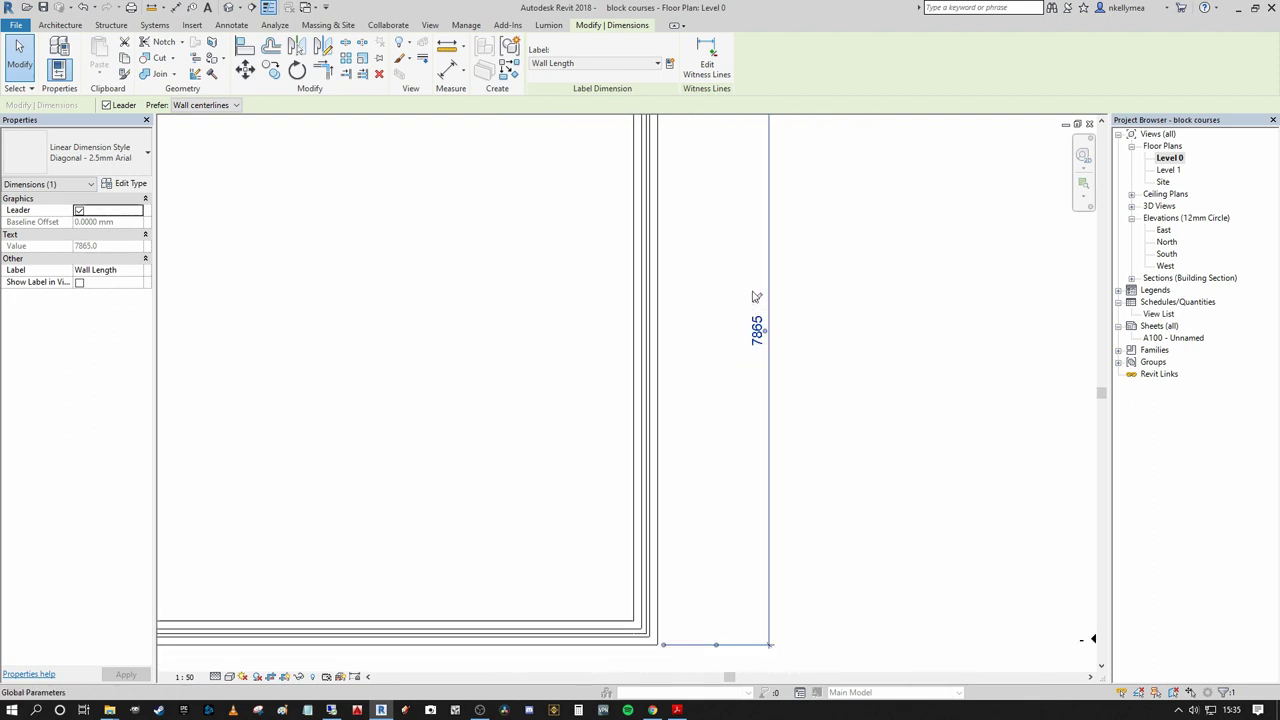
{"action": "scroll", "coordinate": [755, 297], "scroll_direction": "down", "scroll_amount": 5}
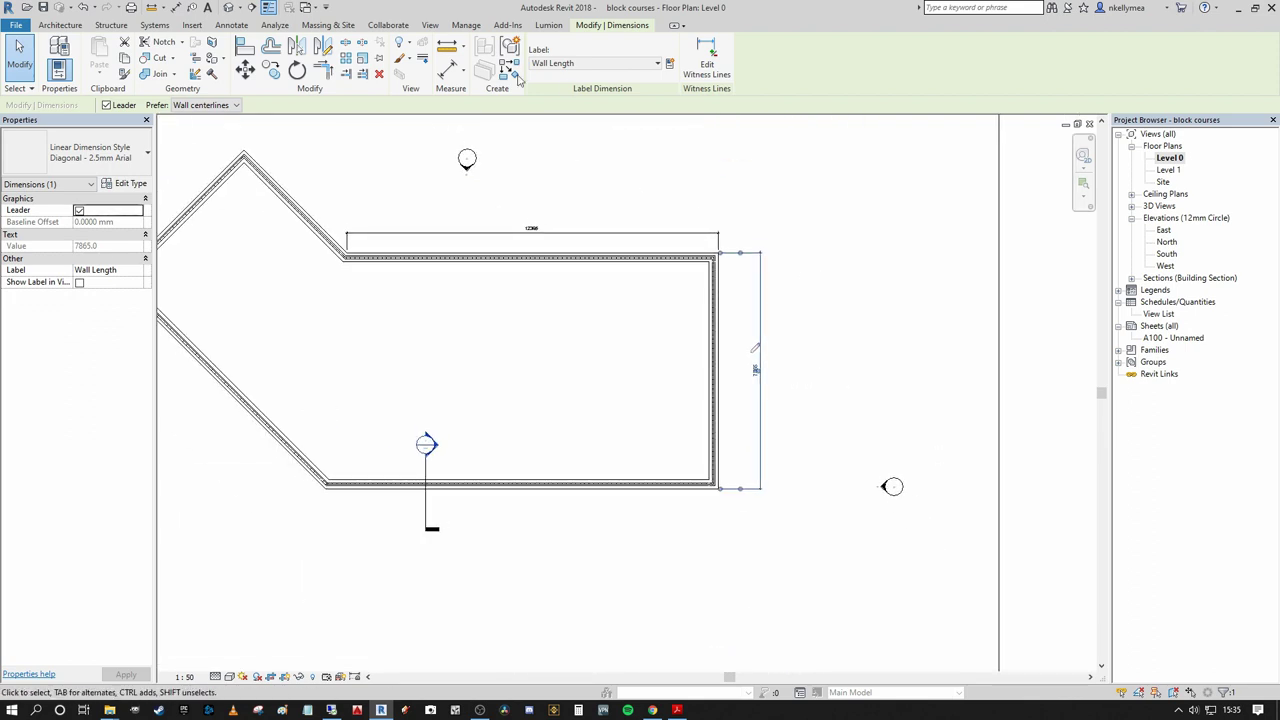
{"action": "left_click", "coordinate": [466, 25]}
{"action": "left_click", "coordinate": [283, 65]}
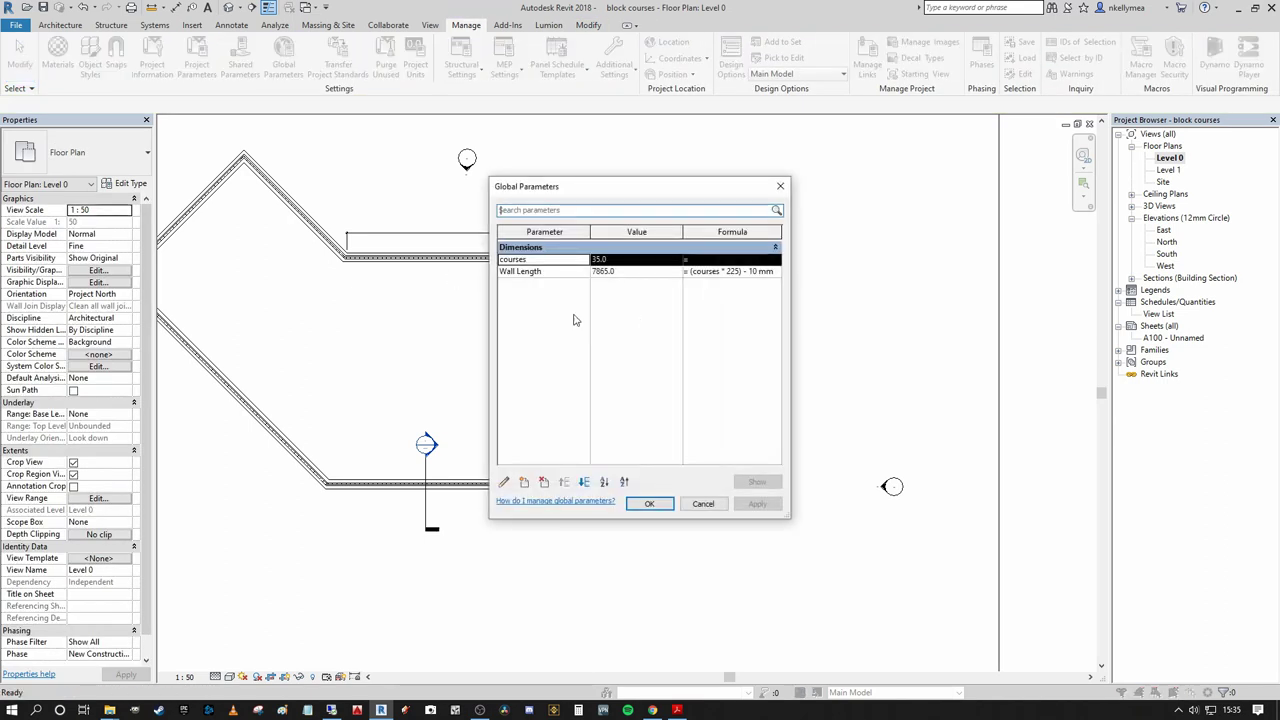
{"action": "left_click", "coordinate": [780, 186]}
{"action": "scroll", "coordinate": [803, 343], "scroll_direction": "down", "scroll_amount": 3}
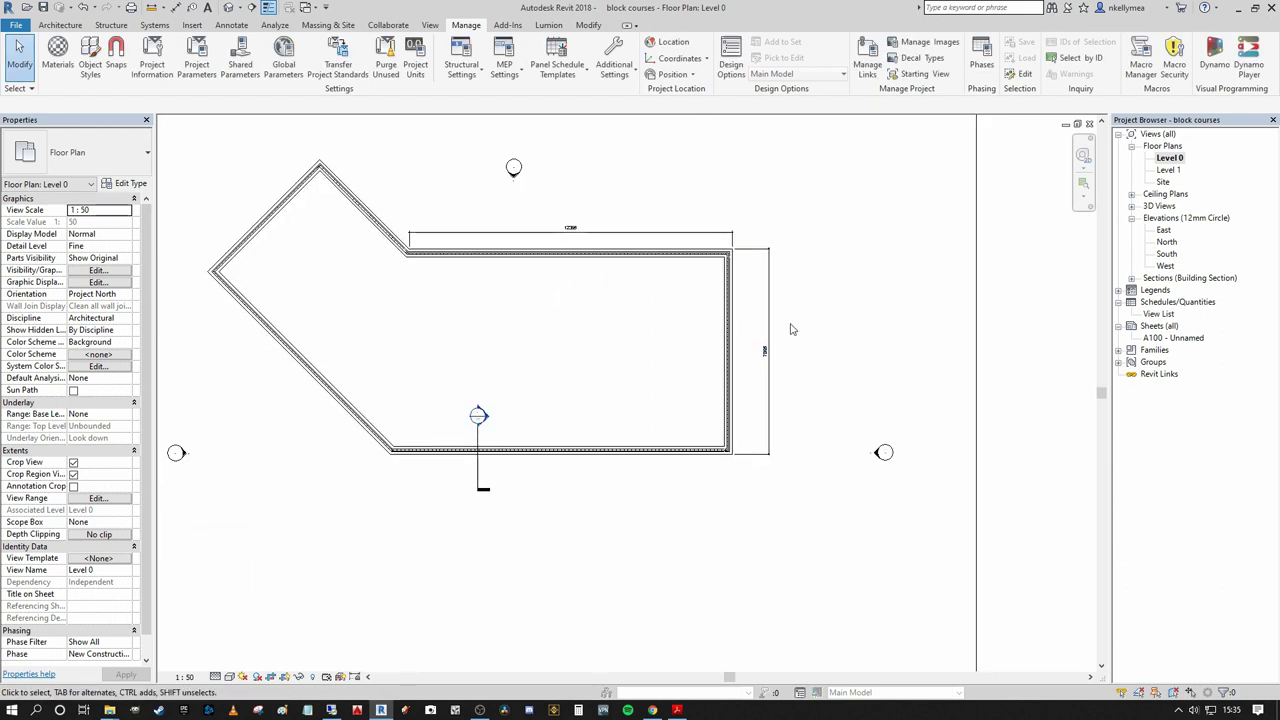
{"action": "scroll", "coordinate": [795, 338], "scroll_direction": "up", "scroll_amount": 2}
{"action": "middle_click_drag", "start_coordinate": [754, 377], "coordinate": [780, 420]}
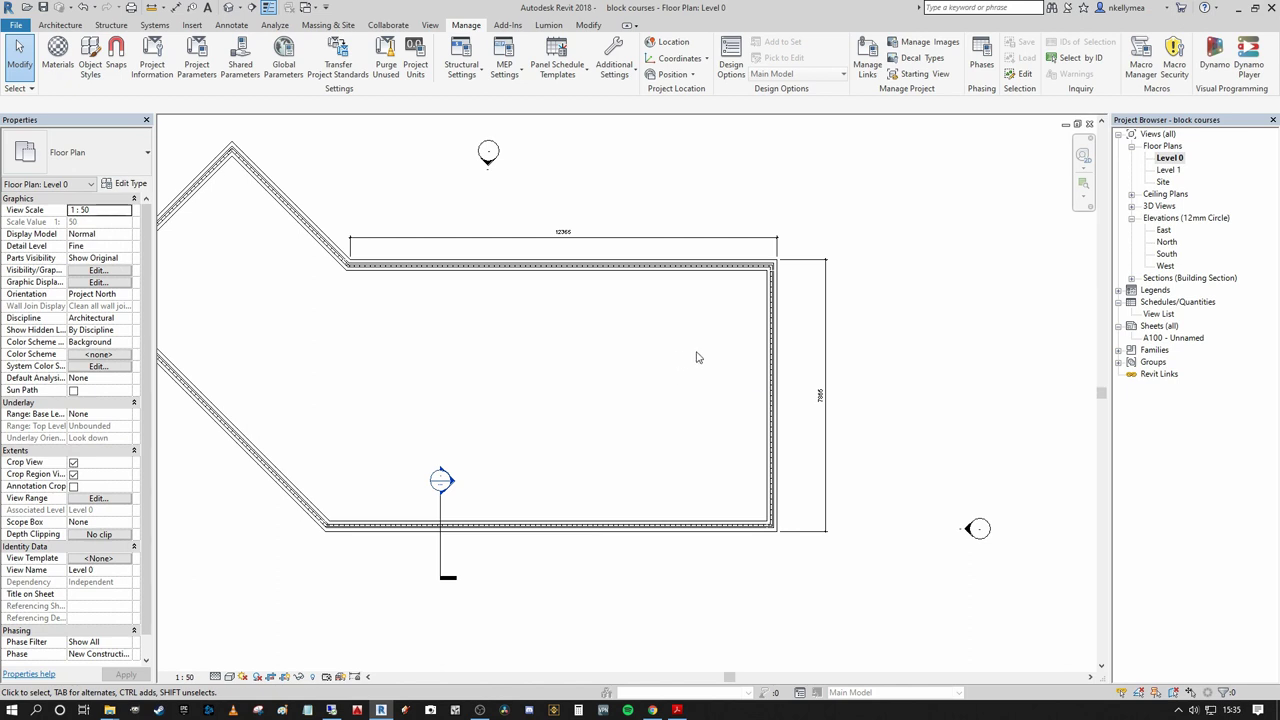
{"action": "middle_click_drag", "start_coordinate": [697, 357], "coordinate": [700, 352]}
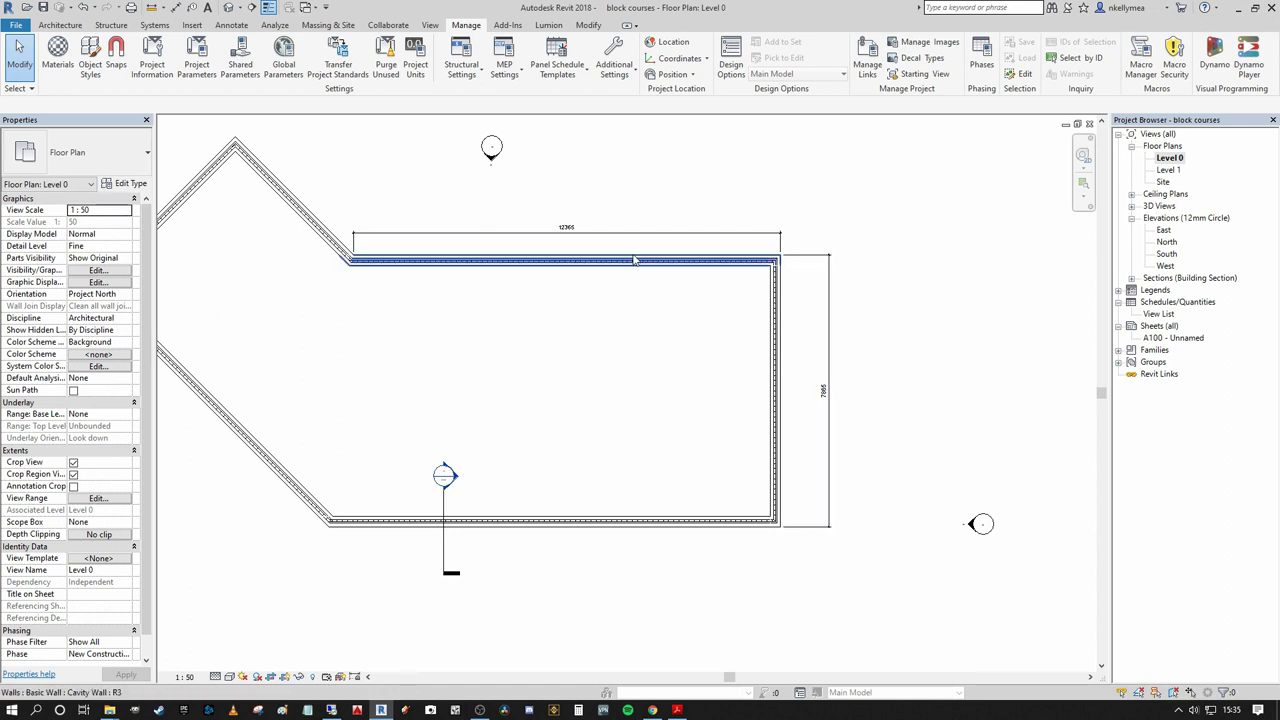
{"action": "left_click_drag", "start_coordinate": [634, 266], "coordinate": [655, 322]}
{"action": "left_click", "coordinate": [823, 444]}
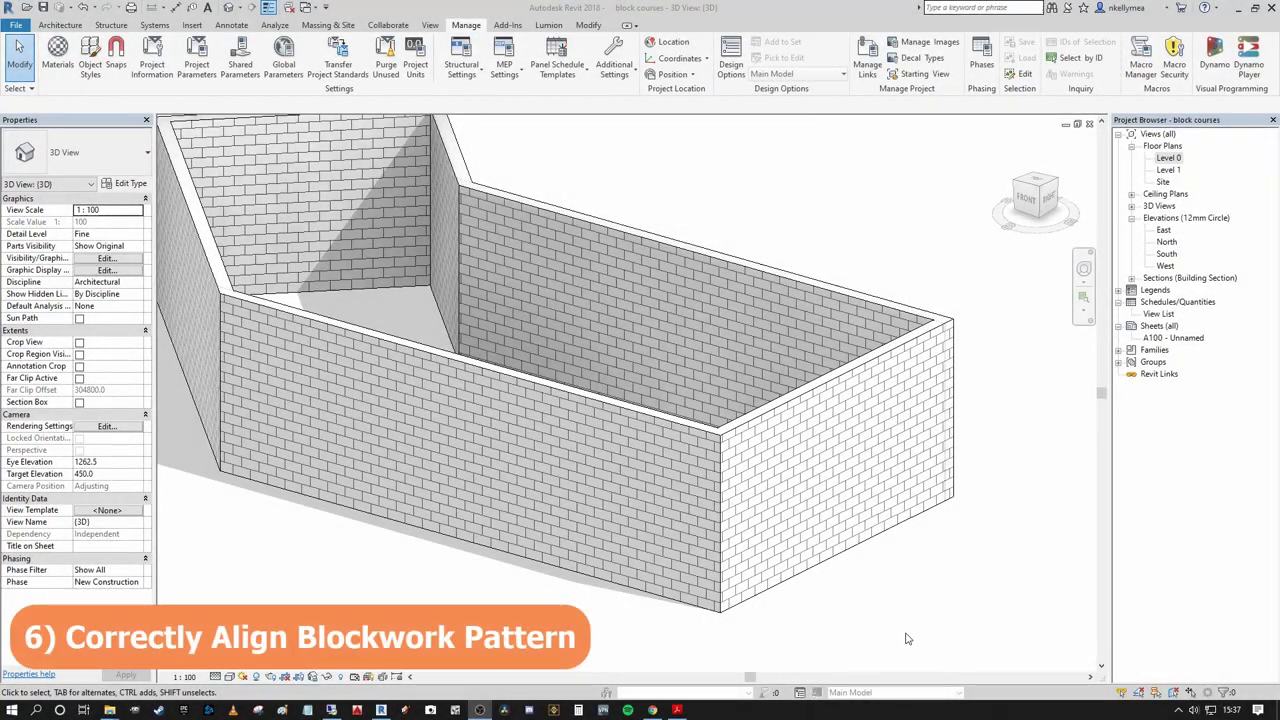
- Examine how the blockwork surface pattern meets the building's front corner in the 3D view
{"action": "scroll", "coordinate": [920, 595], "scroll_direction": "up", "scroll_amount": 2}
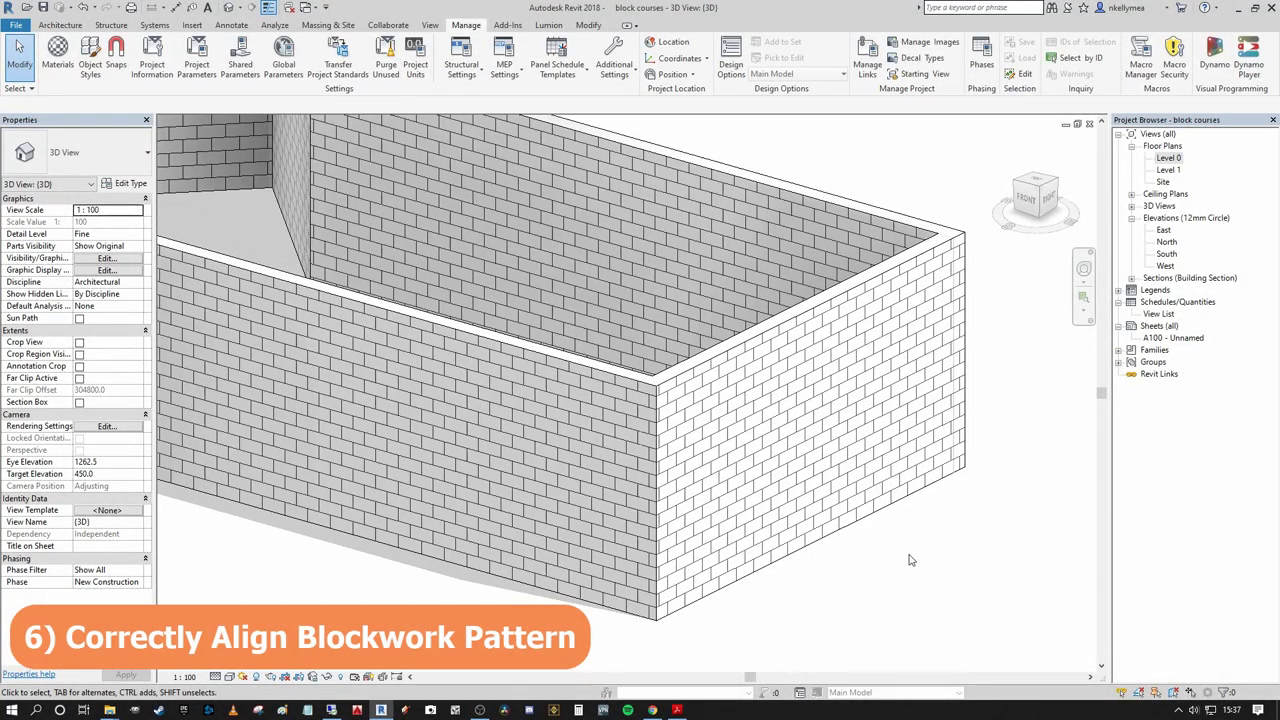
{"action": "scroll", "coordinate": [865, 563], "scroll_direction": "down", "scroll_amount": 2}
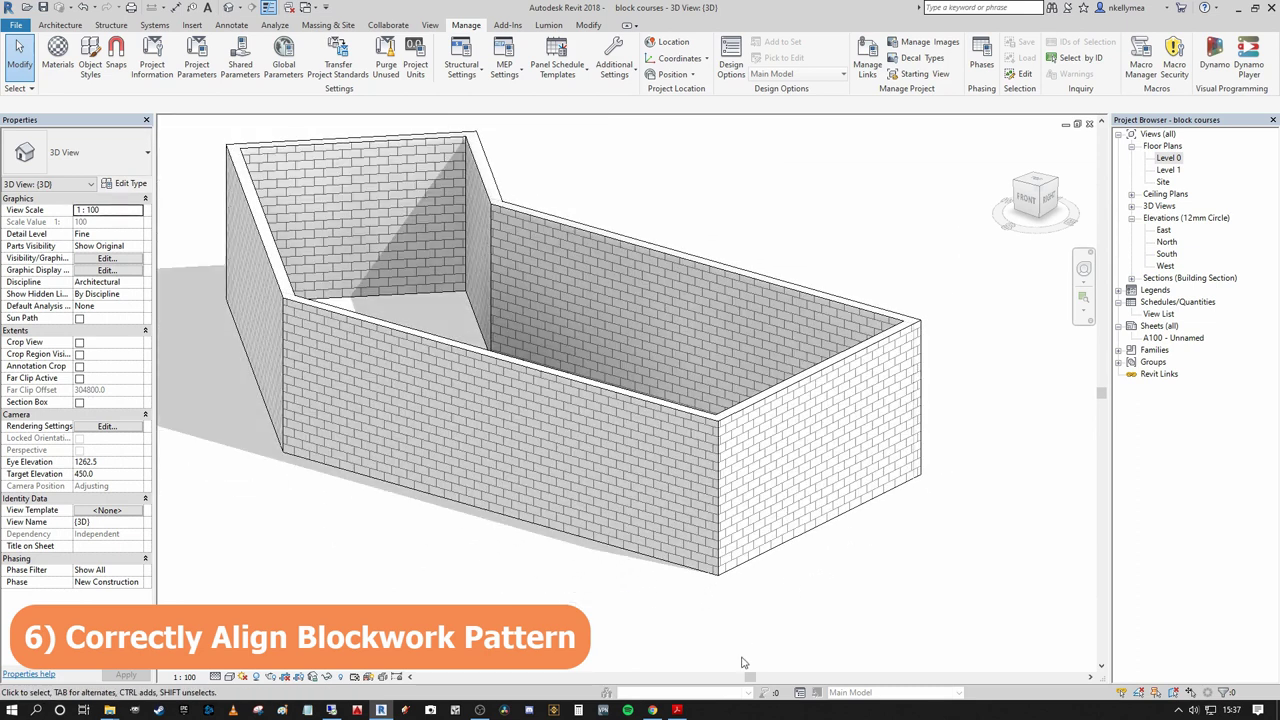
{"action": "scroll", "coordinate": [800, 635], "scroll_direction": "up", "scroll_amount": 2}
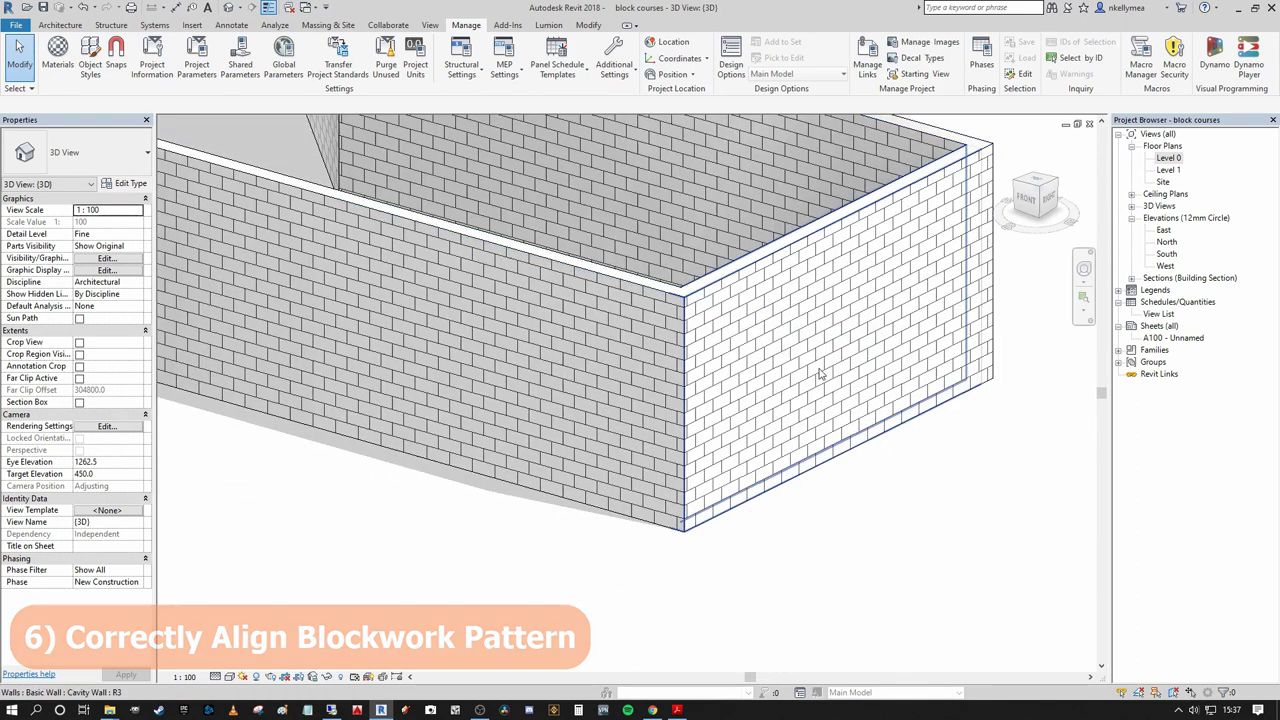
{"action": "scroll", "coordinate": [663, 541], "scroll_direction": "up", "scroll_amount": 1}
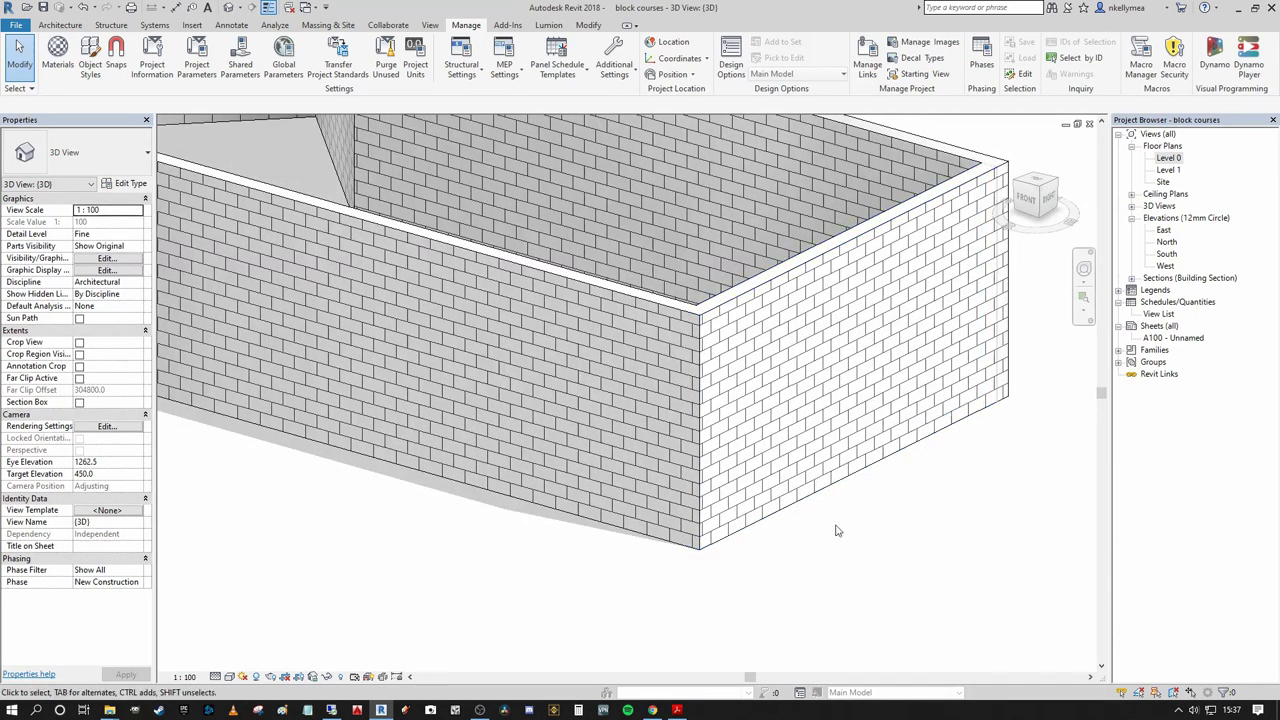
{"action": "scroll", "coordinate": [920, 535], "scroll_direction": "up", "scroll_amount": 1}
{"action": "middle_click_drag", "start_coordinate": [893, 550], "coordinate": [812, 624], "text": "shift"}
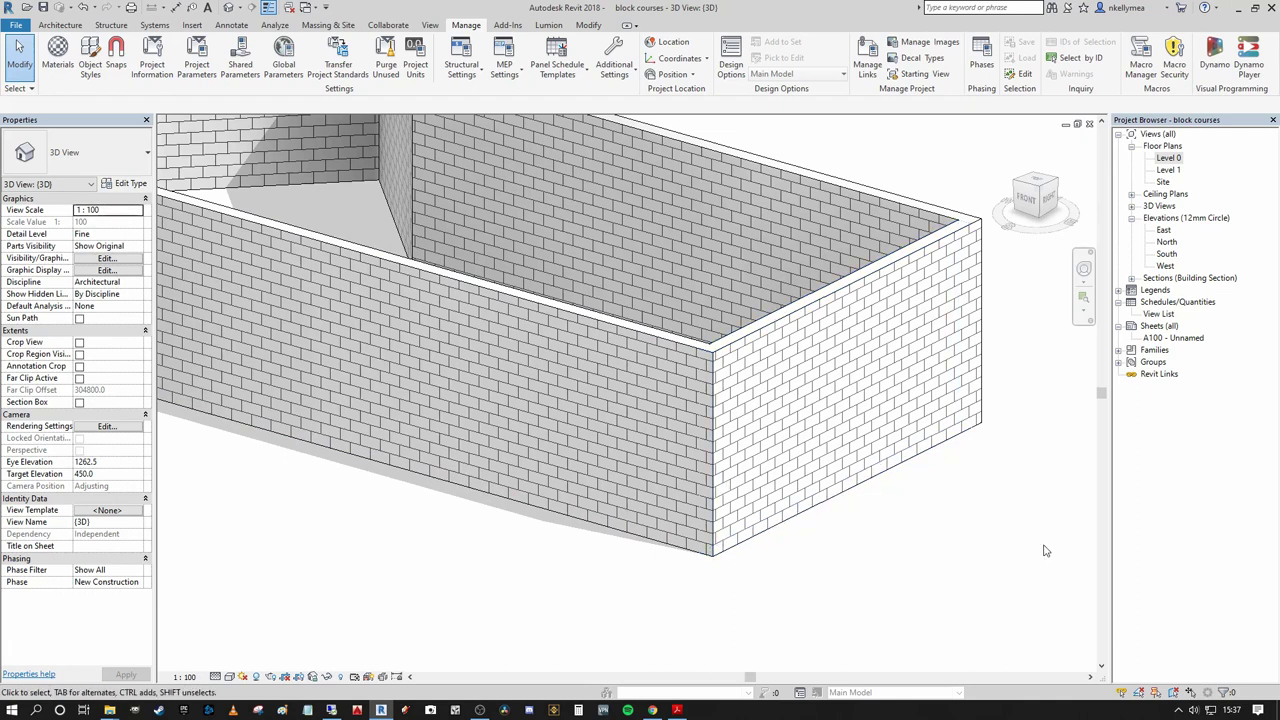
- Open the surface fill pattern of the Concrete Masonry Units material in the Cavity Wall type's outer layer
{"action": "left_click", "coordinate": [745, 338]}
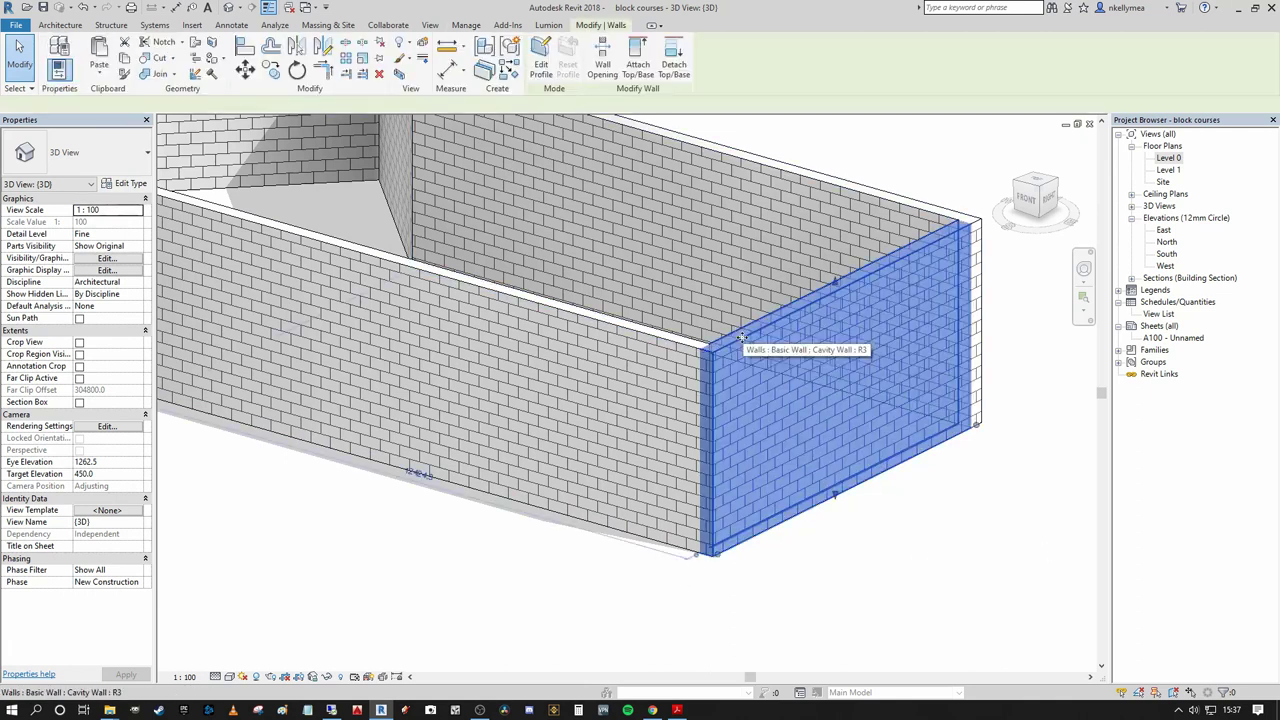
{"action": "left_click", "coordinate": [123, 187]}
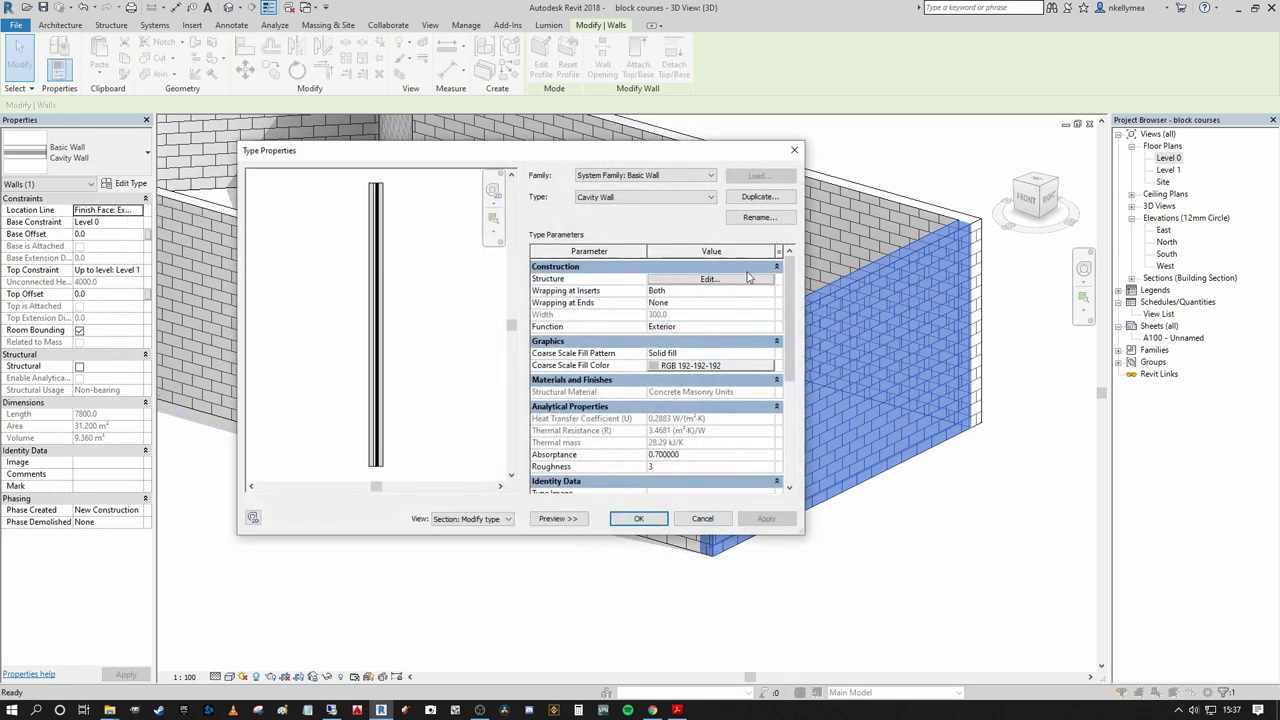
{"action": "left_click", "coordinate": [722, 283]}
{"action": "left_click", "coordinate": [625, 283]}
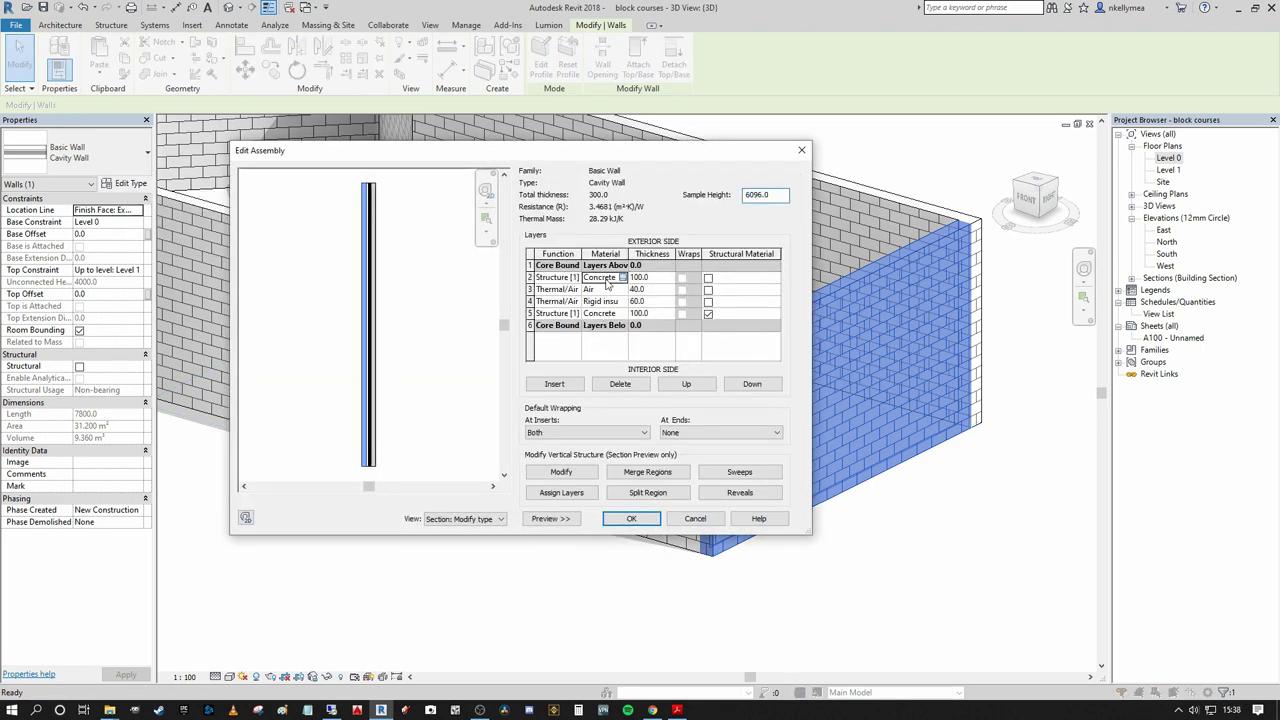
{"action": "left_click", "coordinate": [624, 278]}
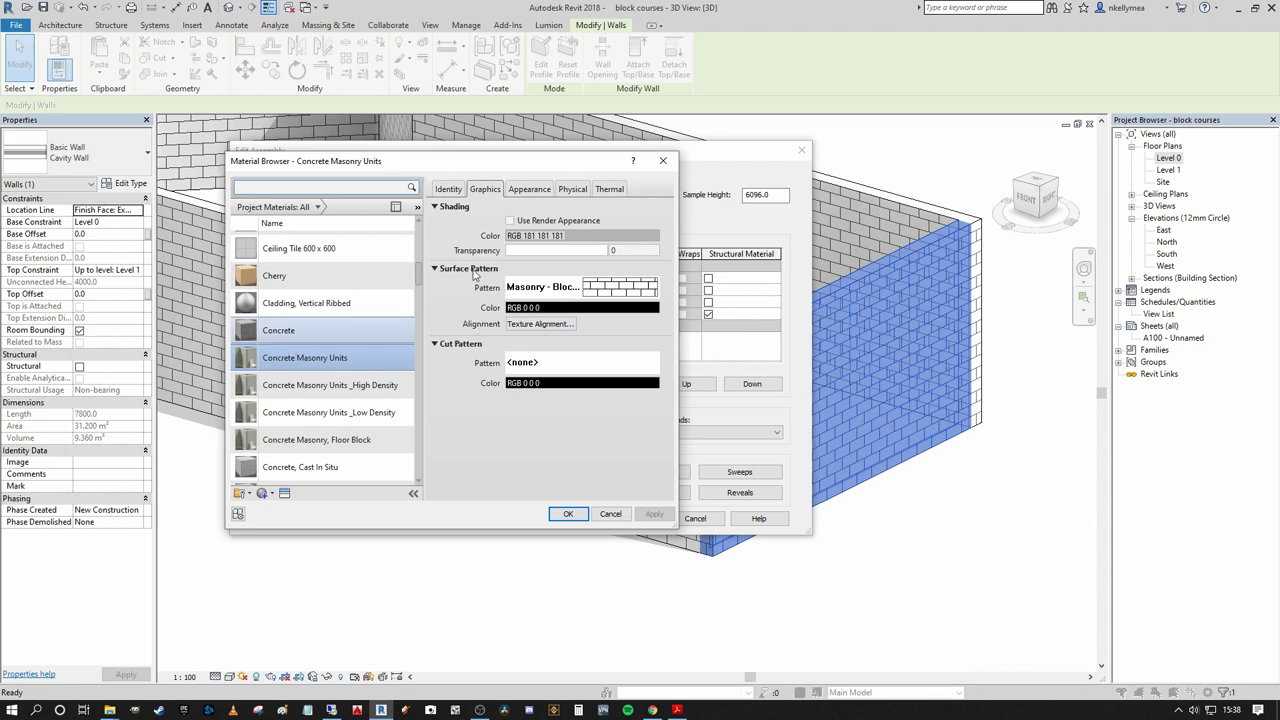
{"action": "left_click", "coordinate": [533, 288]}
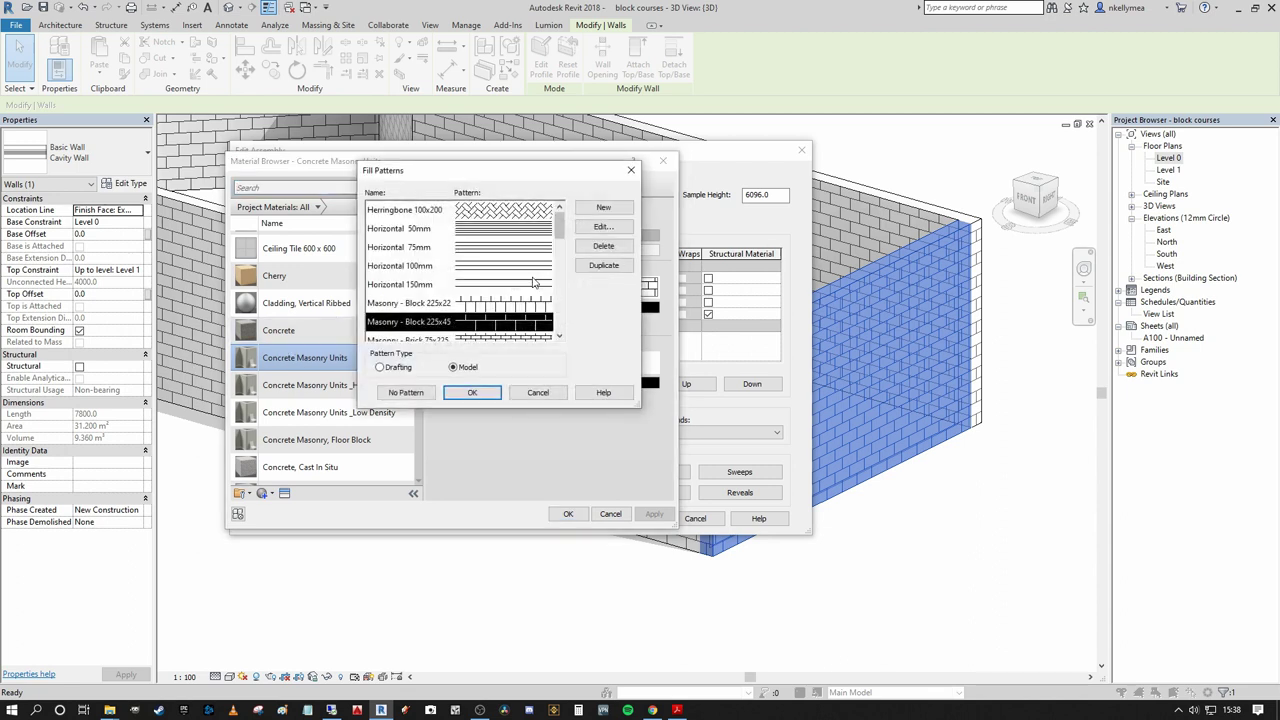
- Compare the Drafting and Model fill patterns, cancel the pattern choice, and close the material and wall type settings
{"action": "left_click", "coordinate": [392, 367]}
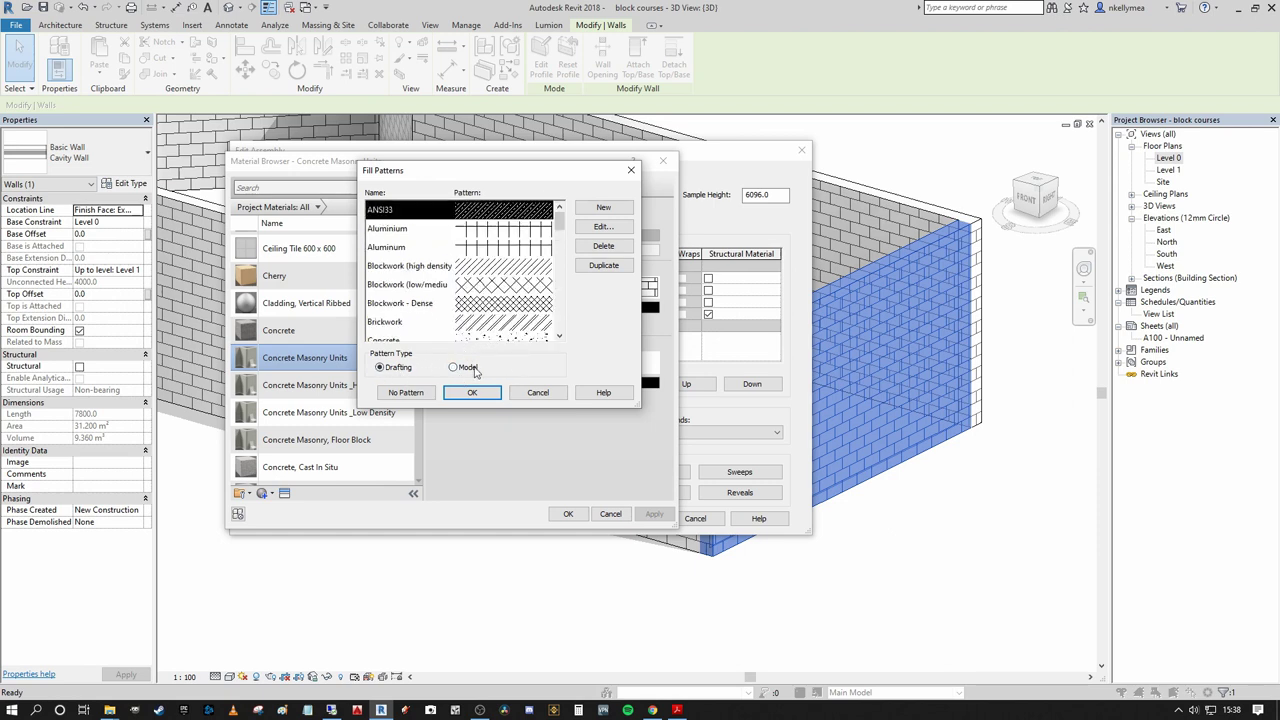
{"action": "left_click", "coordinate": [454, 367]}
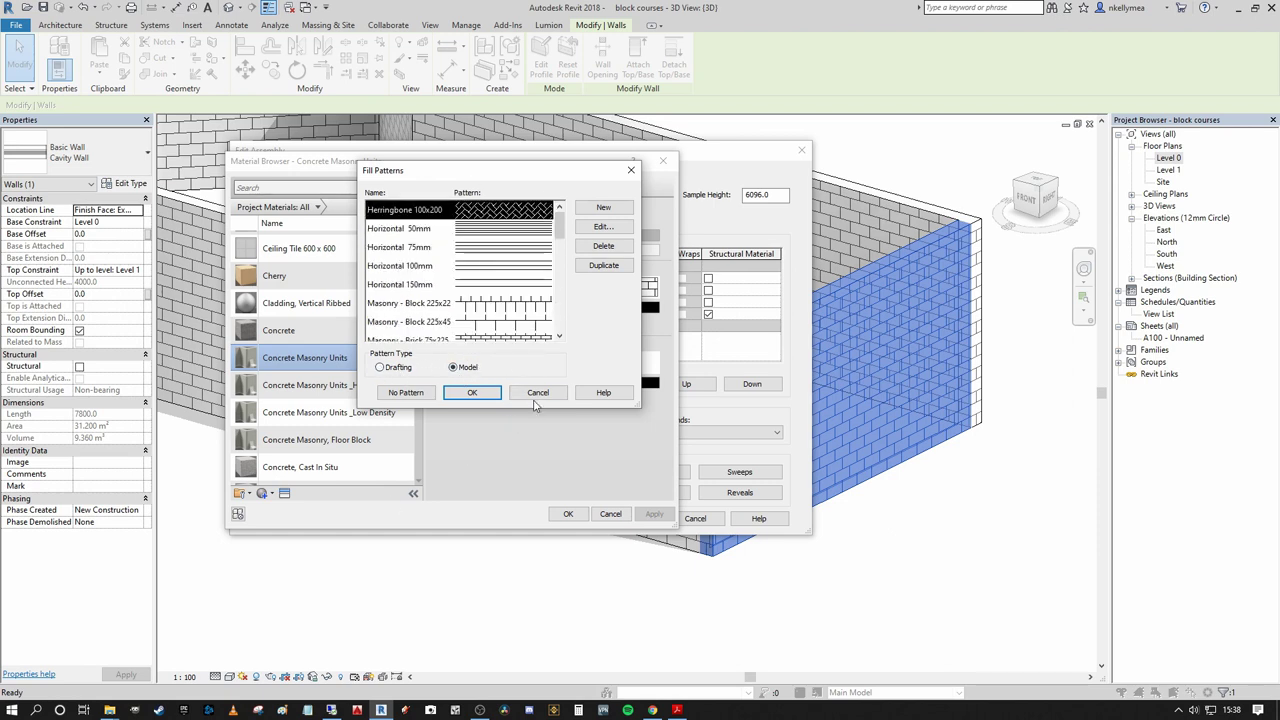
{"action": "left_click", "coordinate": [536, 397]}
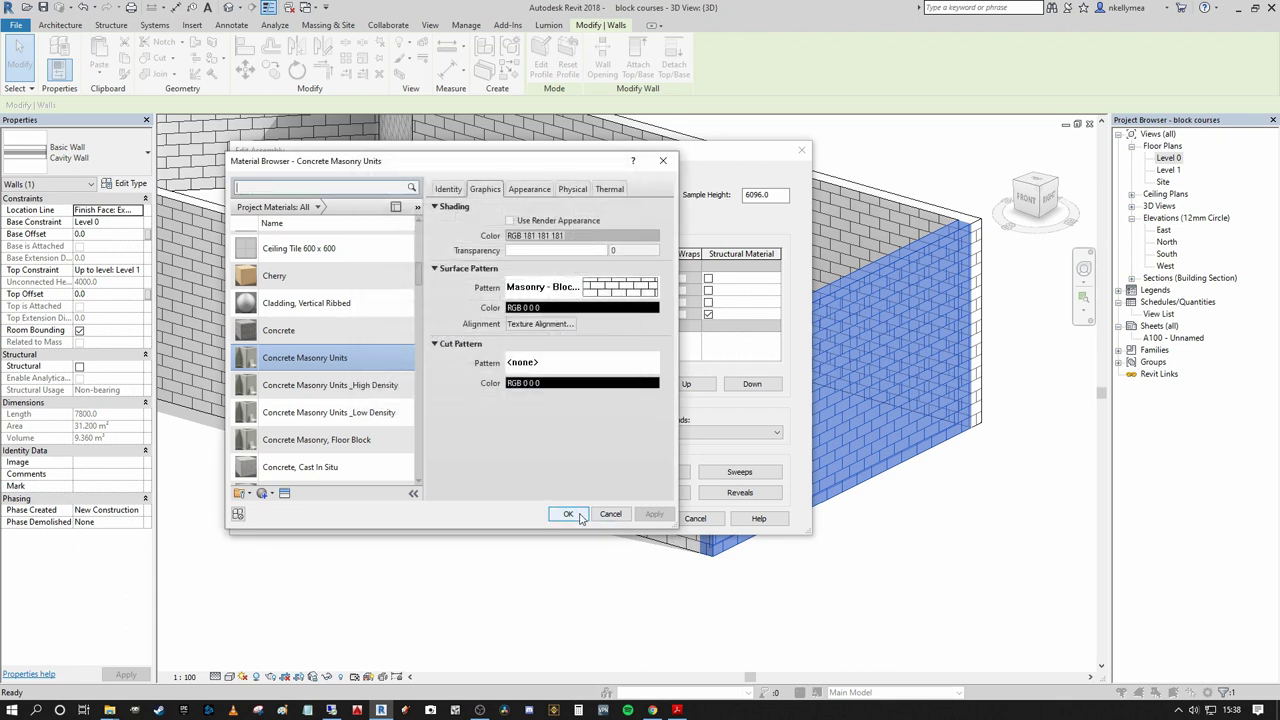
{"action": "left_click", "coordinate": [579, 514]}
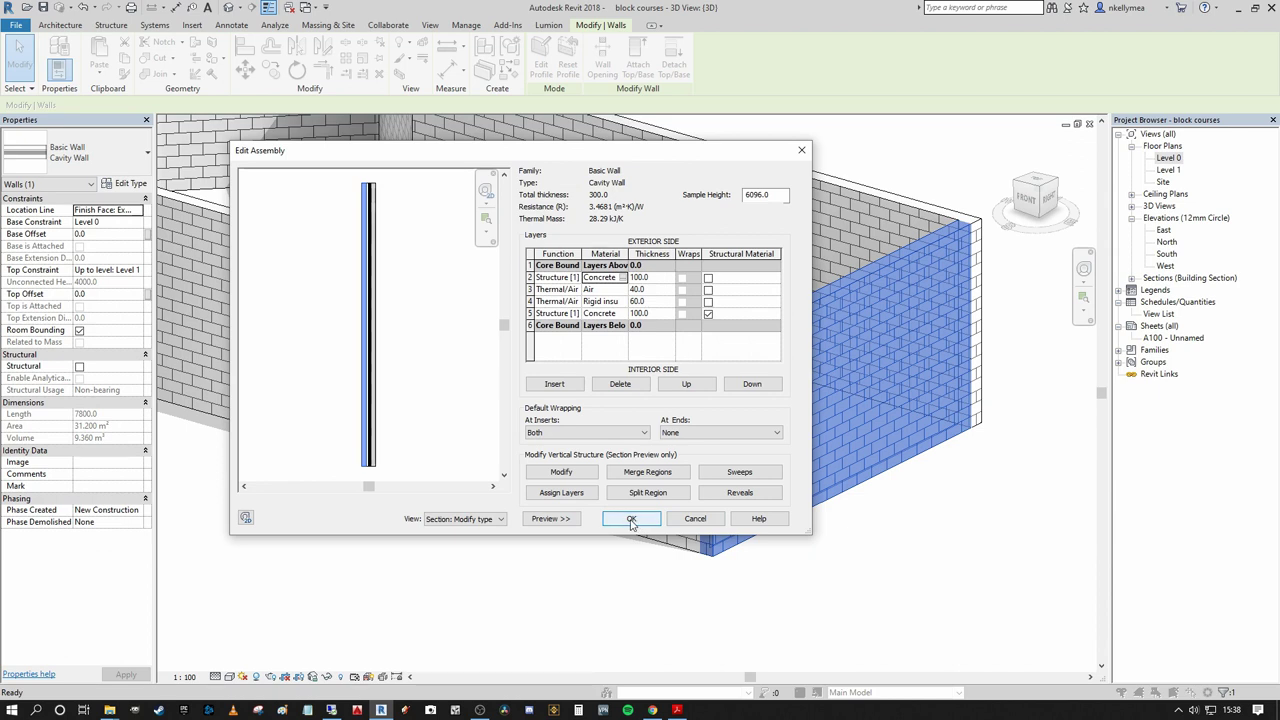
{"action": "left_click", "coordinate": [634, 518]}
{"action": "left_click", "coordinate": [645, 518]}
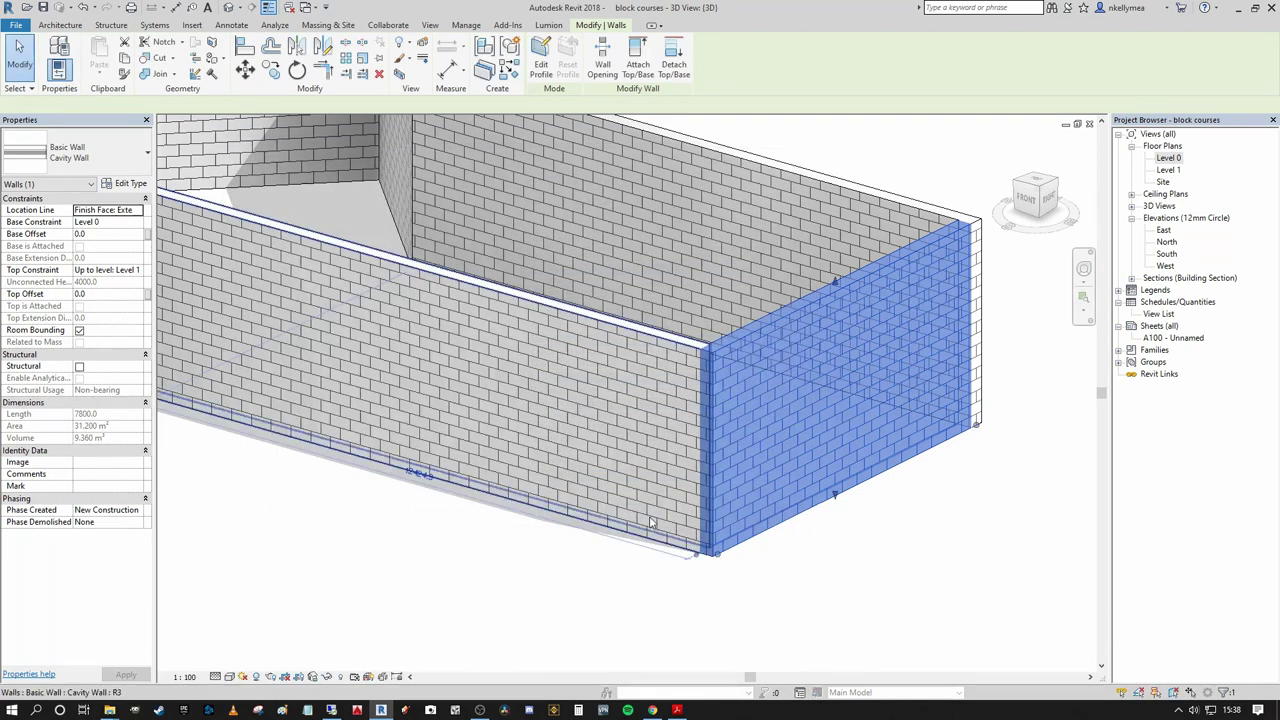
{"action": "left_click", "coordinate": [920, 557]}
- Align a vertical block joint of the north wall's surface pattern with its outer corner at the east wall
{"action": "middle_click_drag", "start_coordinate": [909, 533], "coordinate": [751, 466], "text": "shift"}
{"action": "scroll", "coordinate": [557, 440], "scroll_direction": "up", "scroll_amount": 5}
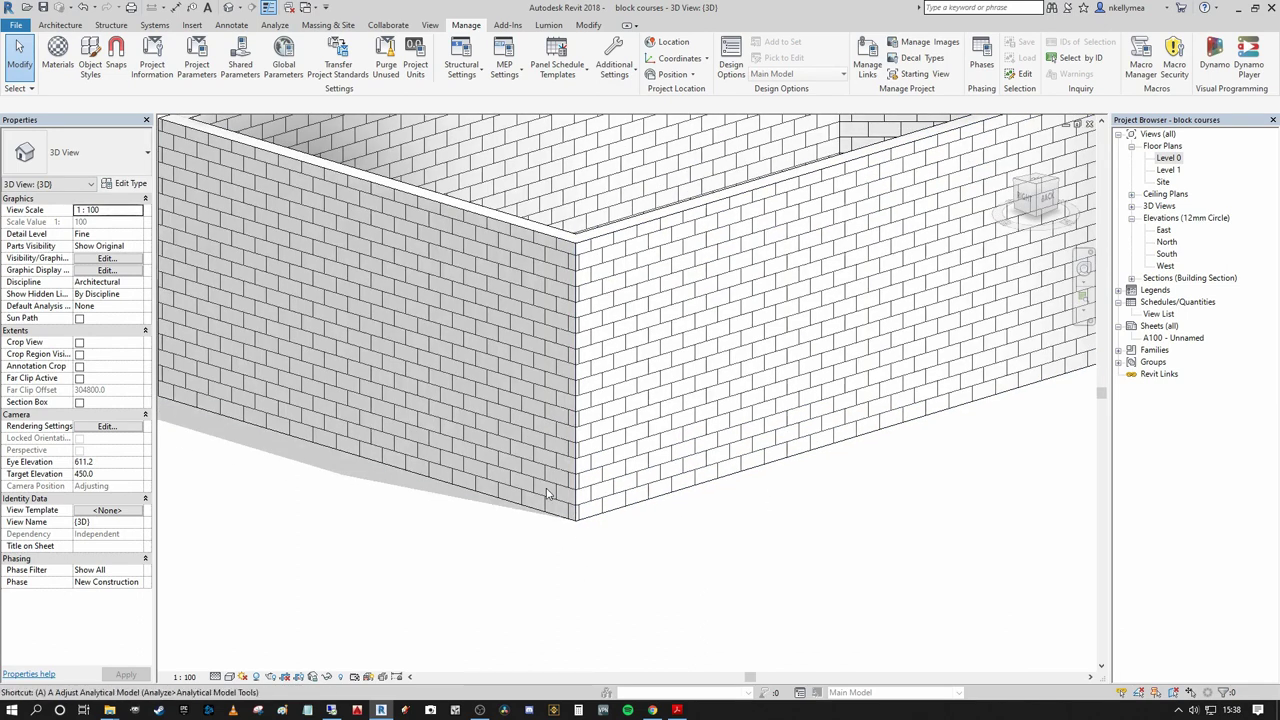
{"action": "left_click", "coordinate": [588, 25]}
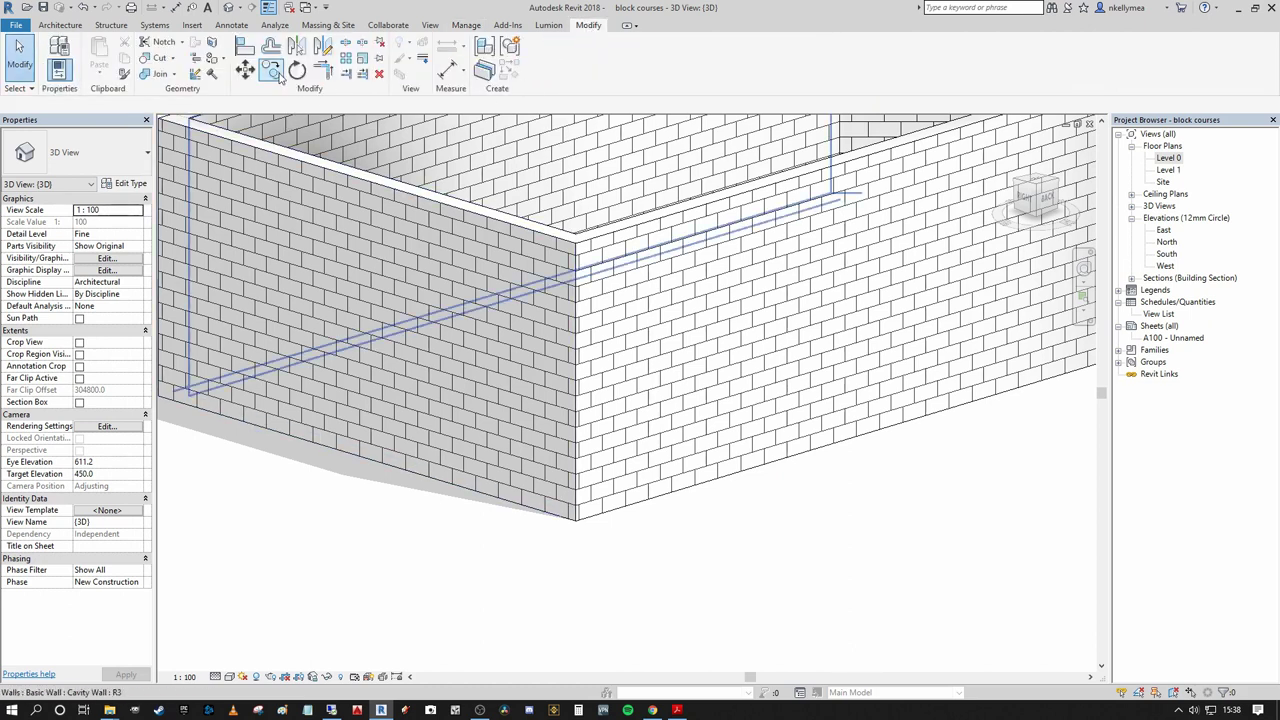
{"action": "left_click", "coordinate": [244, 50]}
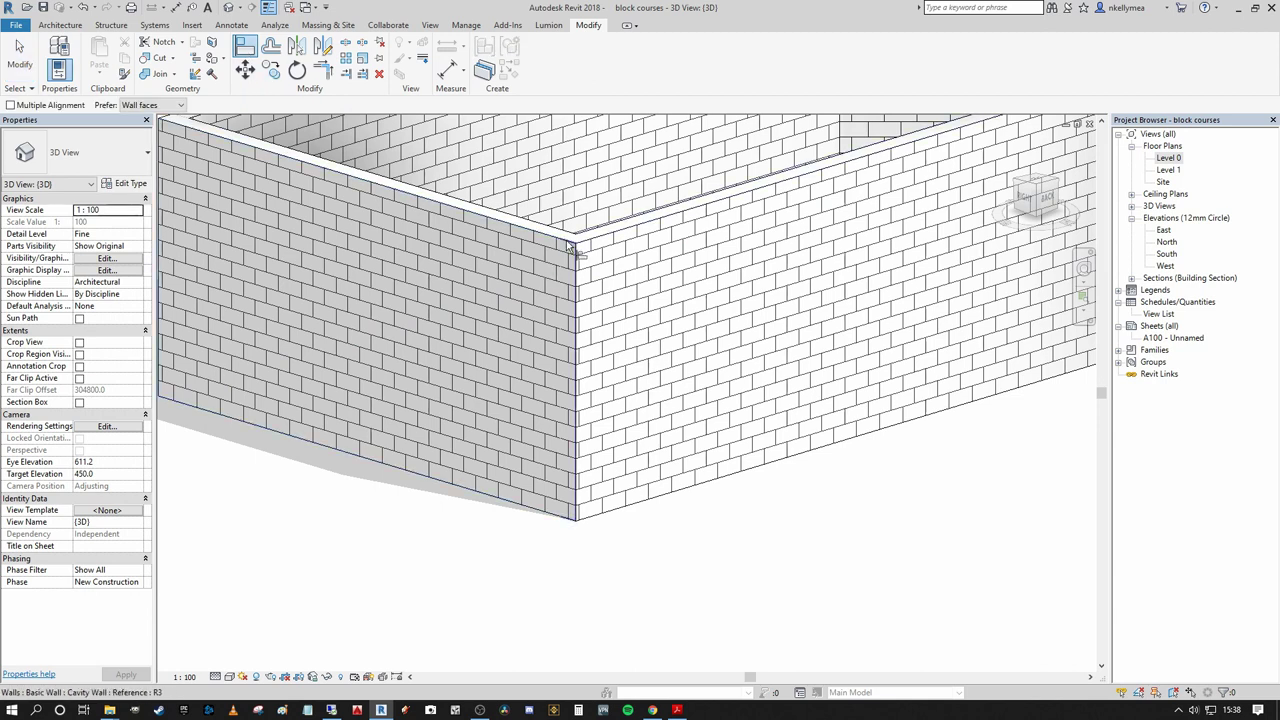
{"action": "left_click", "coordinate": [571, 247]}
{"action": "scroll", "coordinate": [572, 248], "scroll_direction": "up", "scroll_amount": 3}
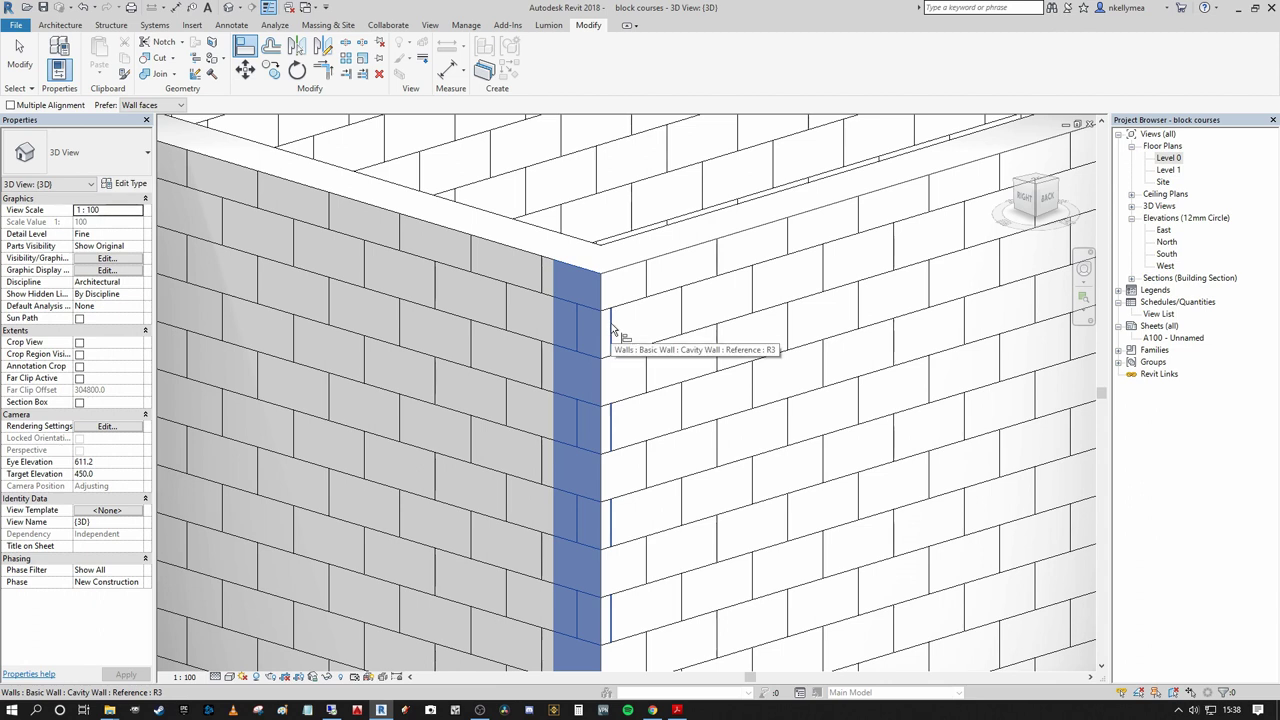
{"action": "left_click", "coordinate": [614, 327]}
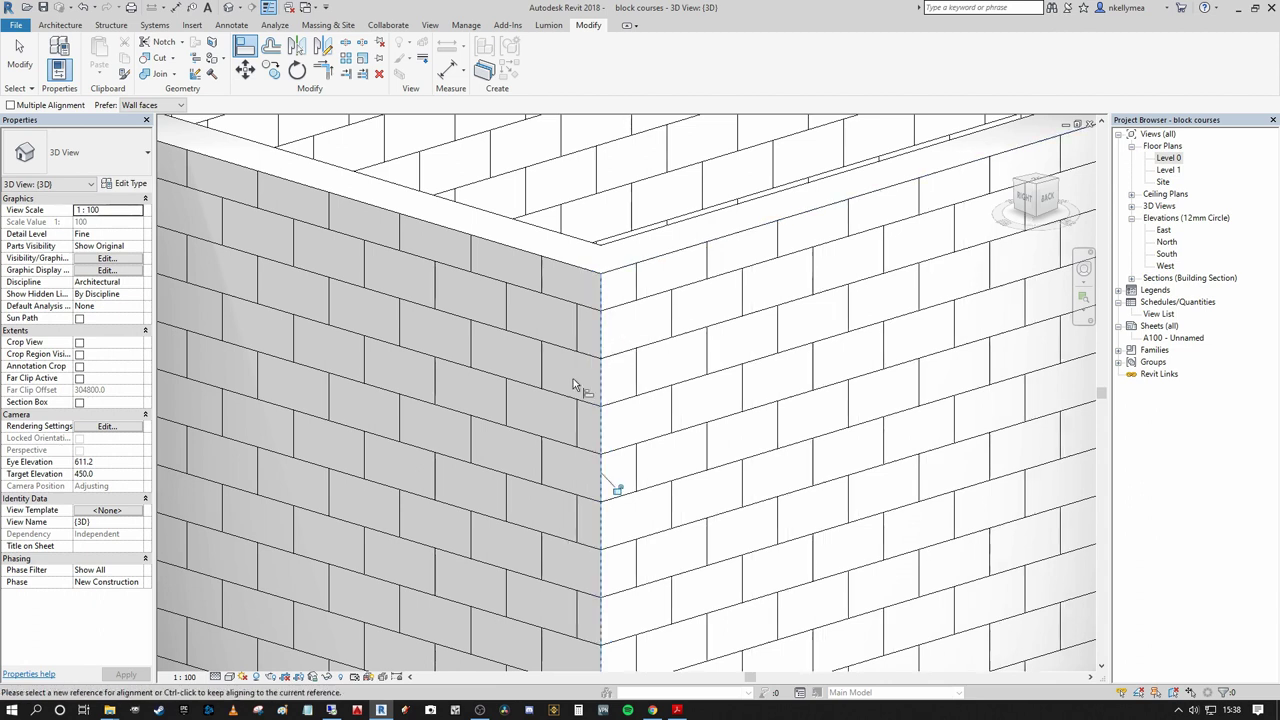
- Examine the north wall's block pattern from the aligned corner along to its junction with the angled wall
{"action": "scroll", "coordinate": [634, 320], "scroll_direction": "up", "scroll_amount": 5}
{"action": "scroll", "coordinate": [600, 340], "scroll_direction": "down", "scroll_amount": 5}
{"action": "scroll", "coordinate": [570, 348], "scroll_direction": "up", "scroll_amount": 5}
{"action": "scroll", "coordinate": [560, 509], "scroll_direction": "down", "scroll_amount": 5}
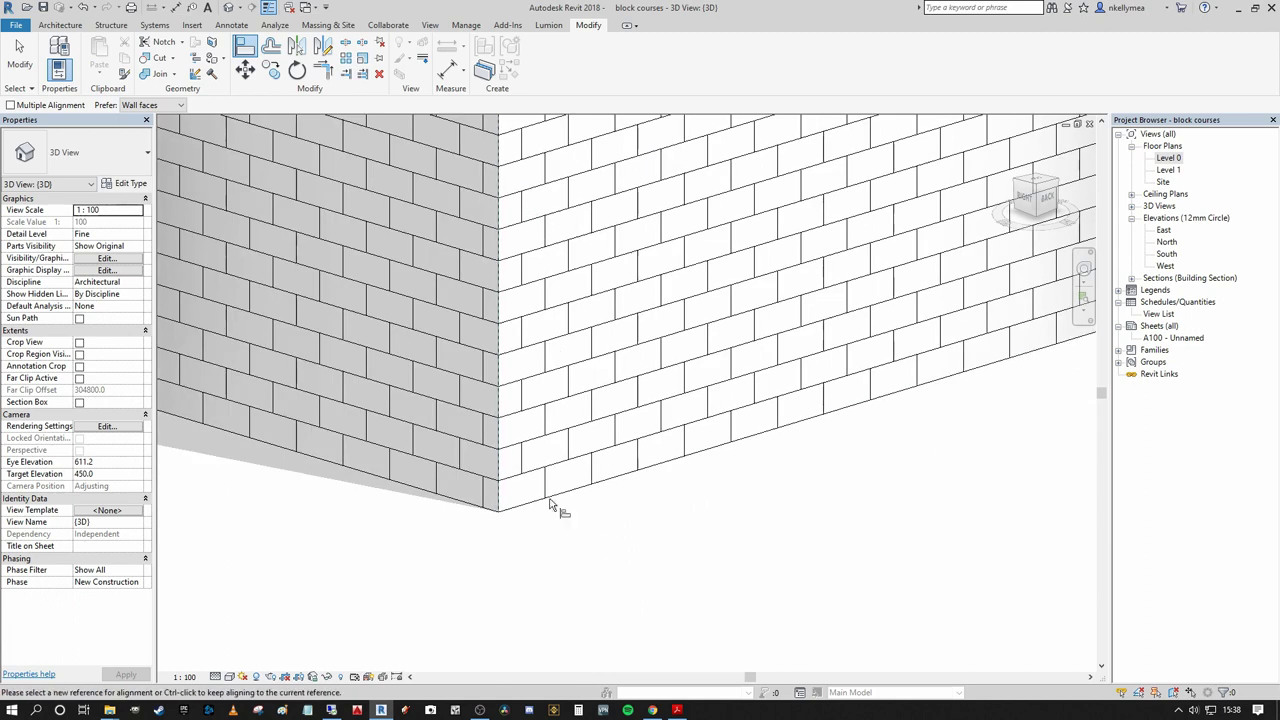
{"action": "scroll", "coordinate": [520, 420], "scroll_direction": "up", "scroll_amount": 5}
{"action": "scroll", "coordinate": [450, 608], "scroll_direction": "down", "scroll_amount": 5}
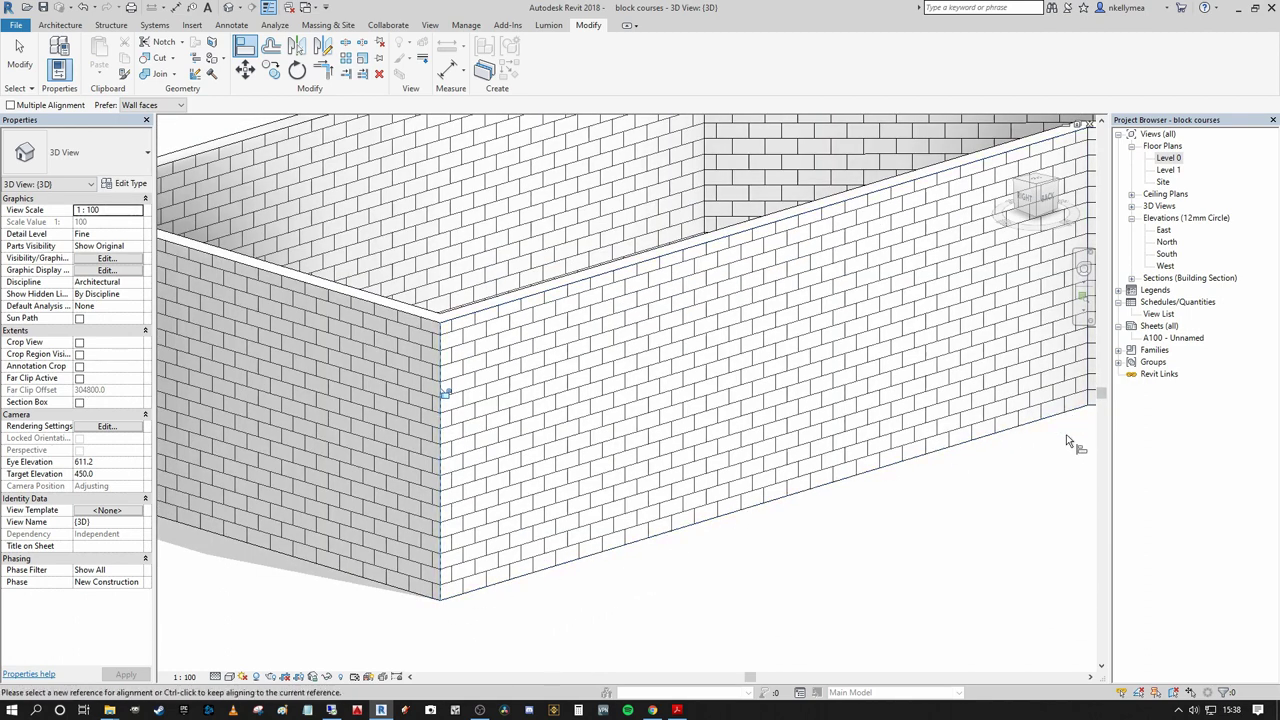
{"action": "middle_click_drag", "start_coordinate": [1050, 472], "coordinate": [913, 480], "text": "shift"}
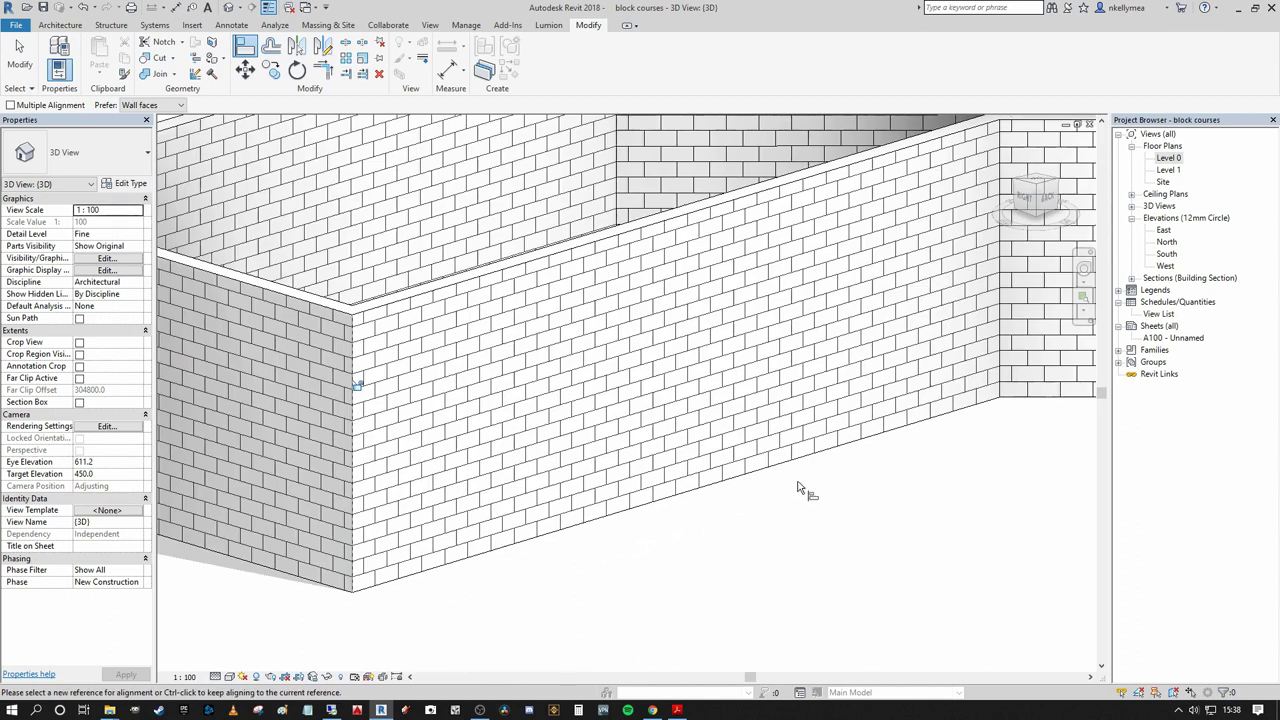
{"action": "scroll", "coordinate": [995, 413], "scroll_direction": "up", "scroll_amount": 3}
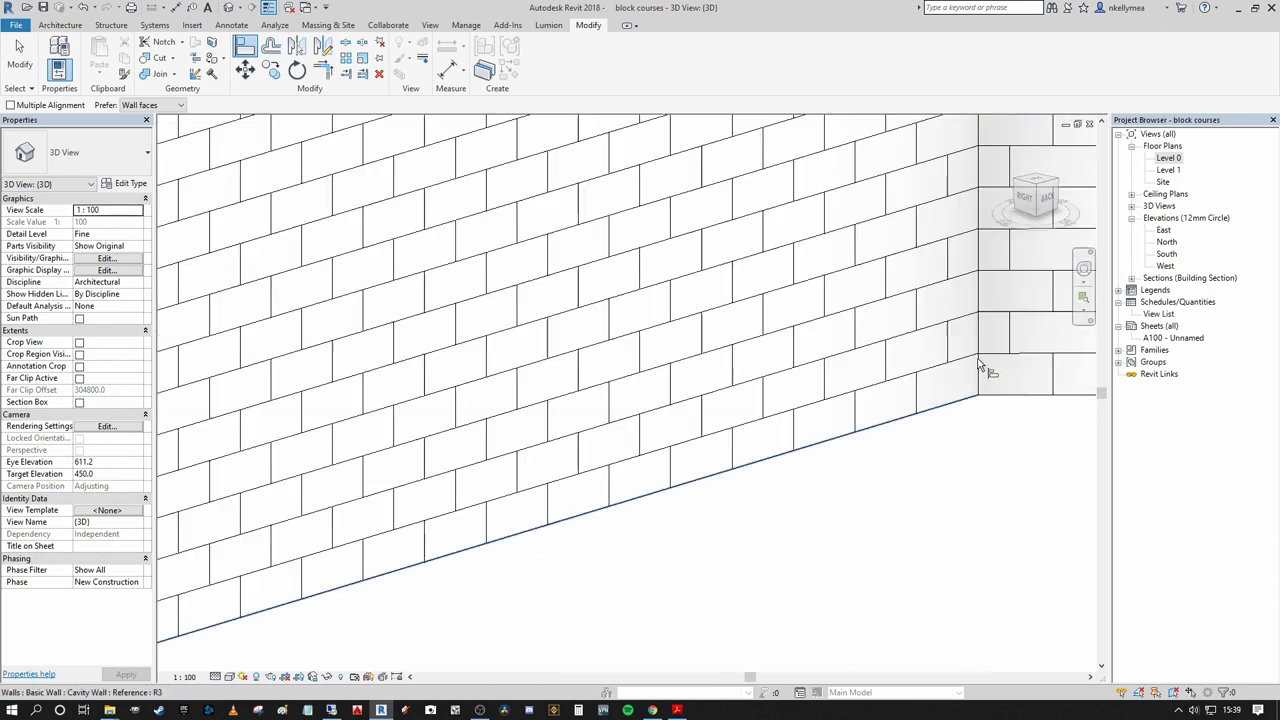
{"action": "scroll", "coordinate": [982, 357], "scroll_direction": "down", "scroll_amount": 5}
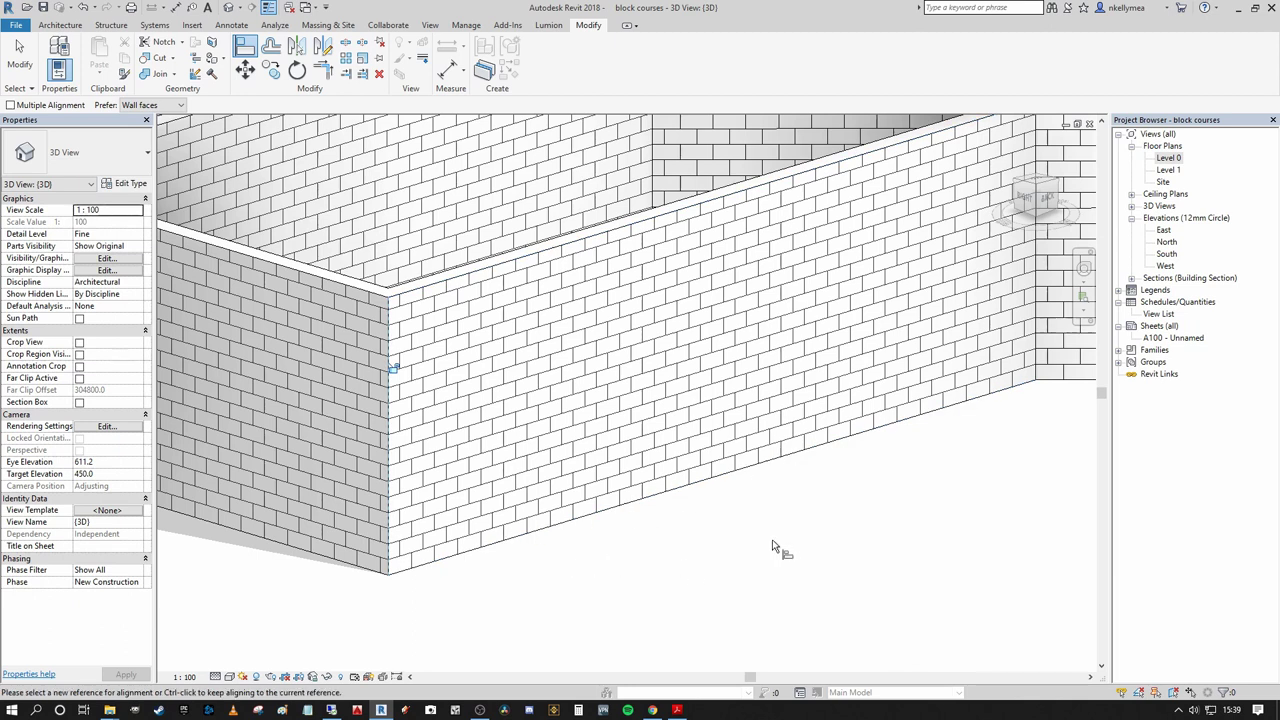
- Align the east wall's block pattern with the shared corner edge at the north wall and finish aligning
{"action": "scroll", "coordinate": [685, 545], "scroll_direction": "up", "scroll_amount": 5}
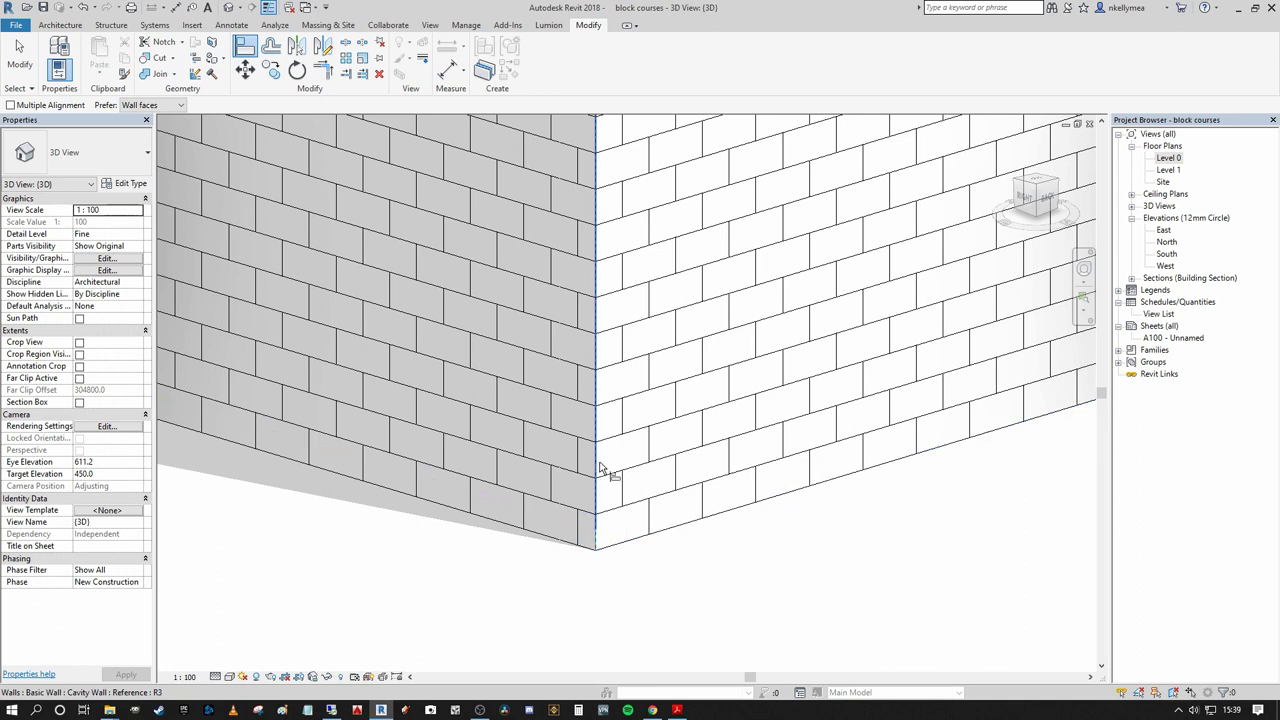
{"action": "left_click", "coordinate": [600, 468]}
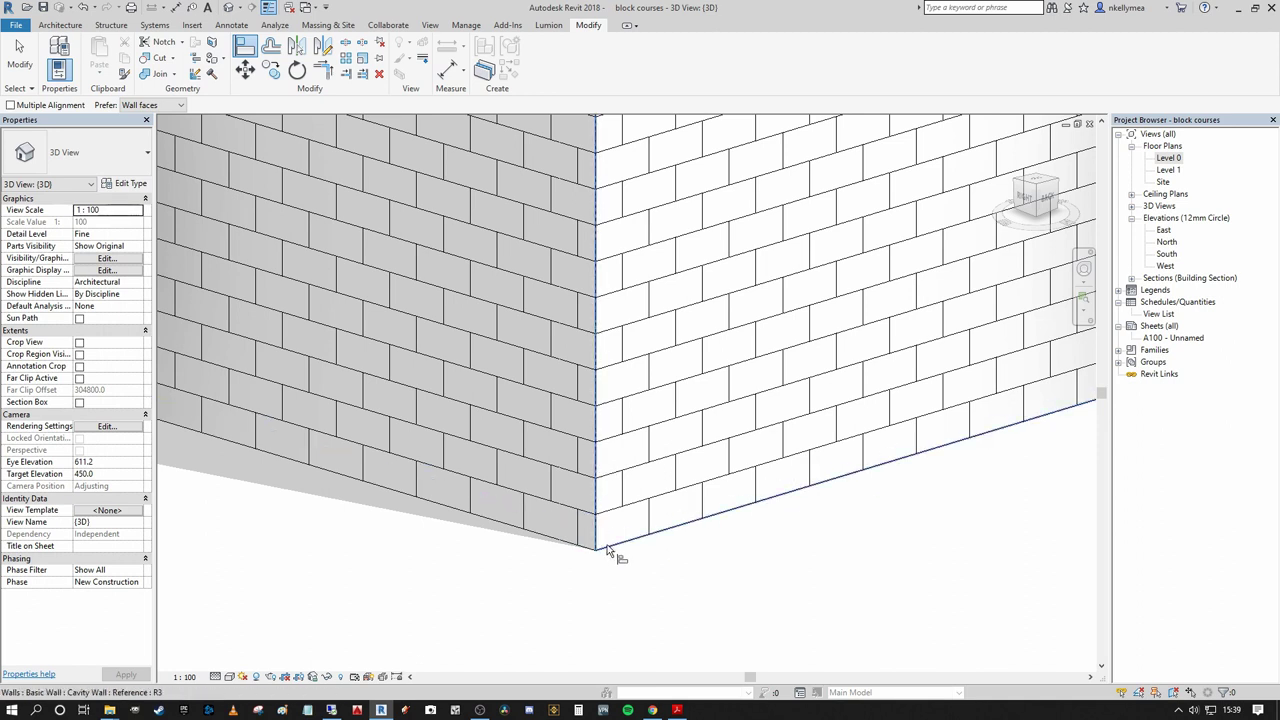
{"action": "left_click", "coordinate": [558, 498]}
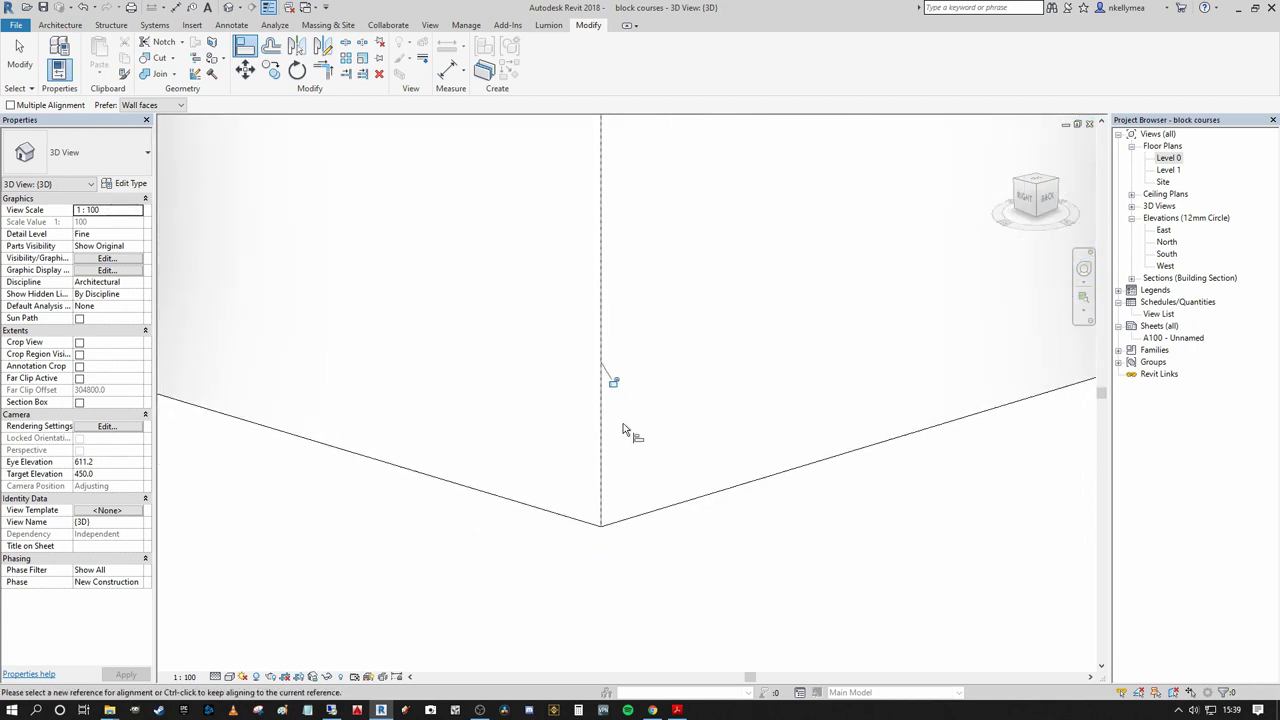
{"action": "key", "text": "Escape"}
{"action": "key", "text": "Escape"}
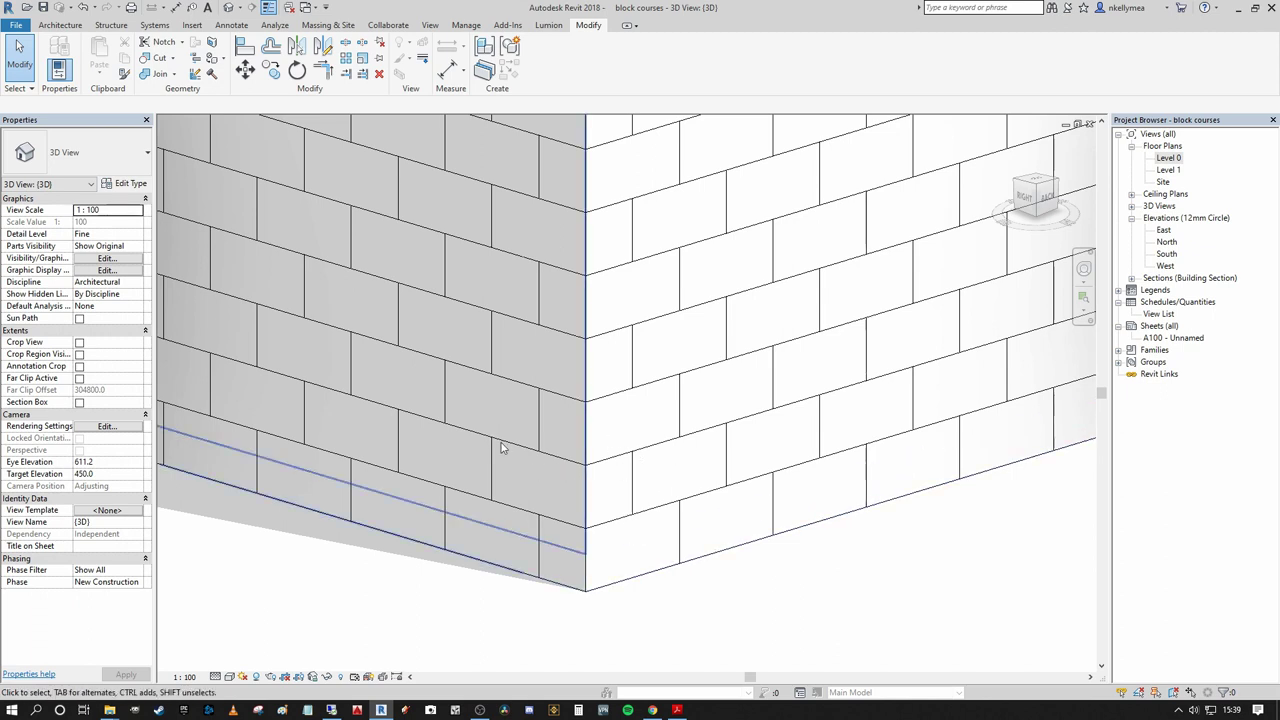
- Check how the east wall's block pattern finishes at its opposite corner and review both walls together
{"action": "scroll", "coordinate": [598, 535], "scroll_direction": "down", "scroll_amount": 5}
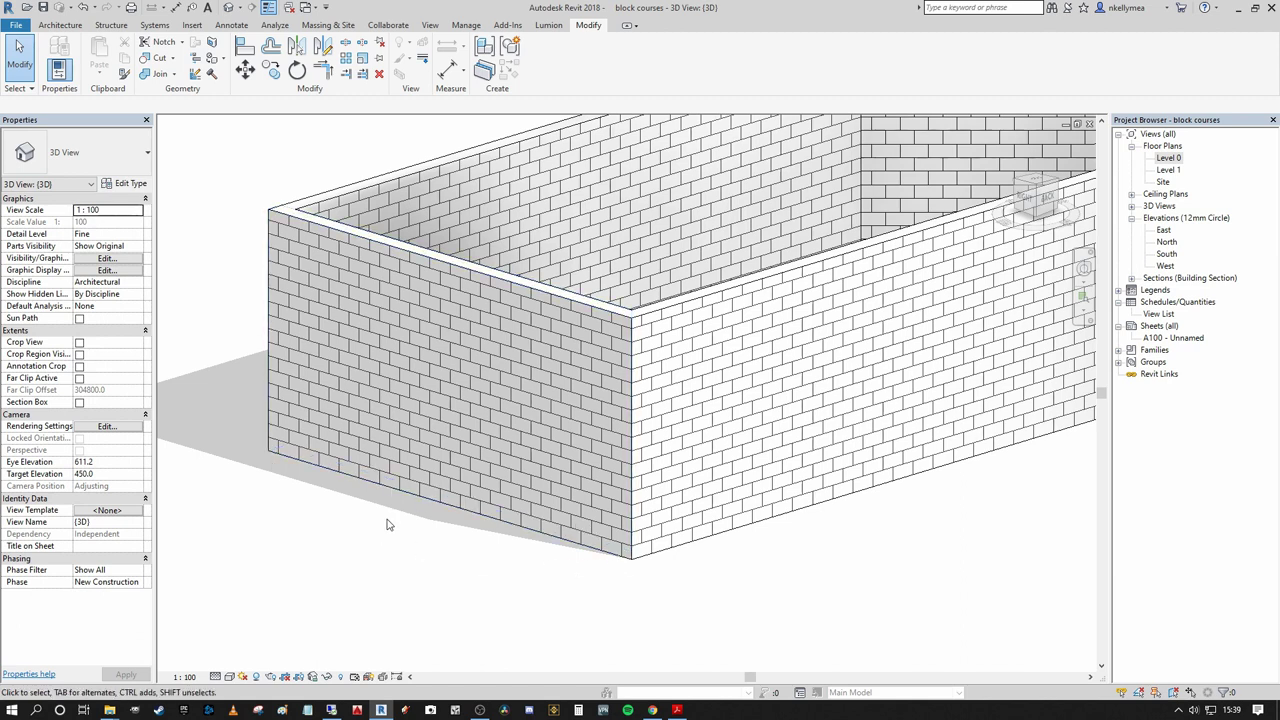
{"action": "scroll", "coordinate": [220, 443], "scroll_direction": "up", "scroll_amount": 4}
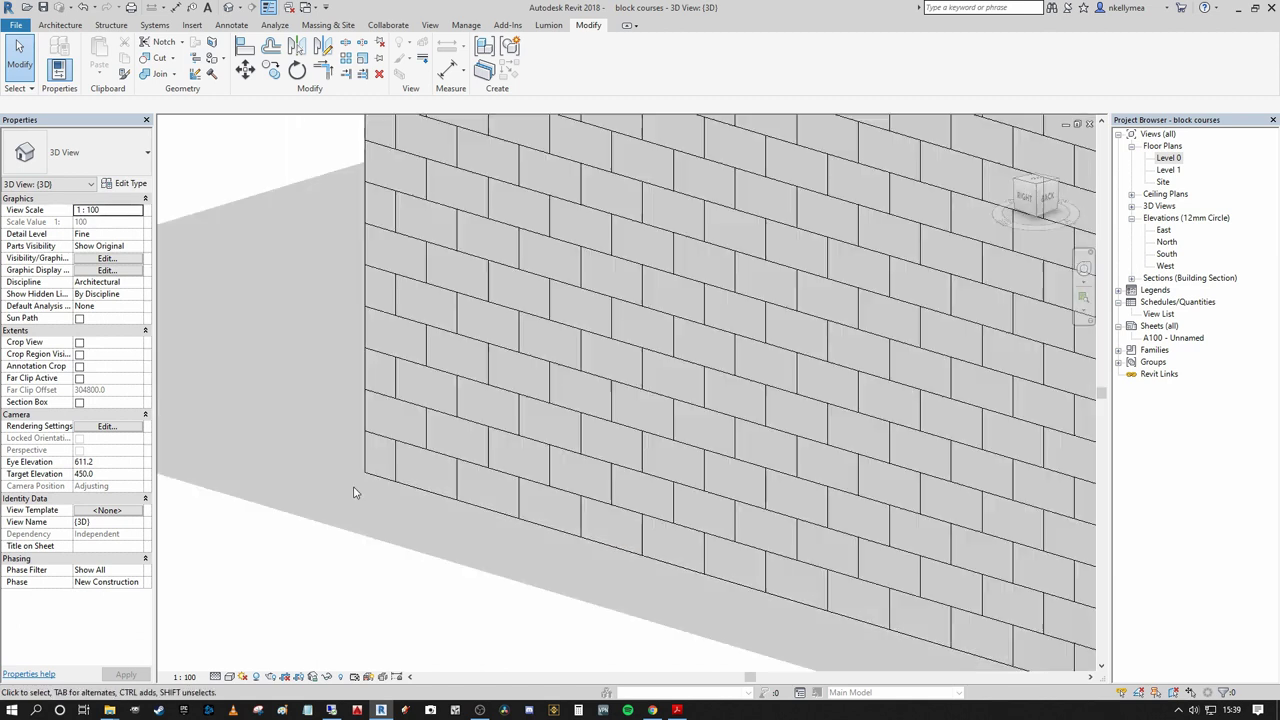
{"action": "right_click", "coordinate": [368, 410]}
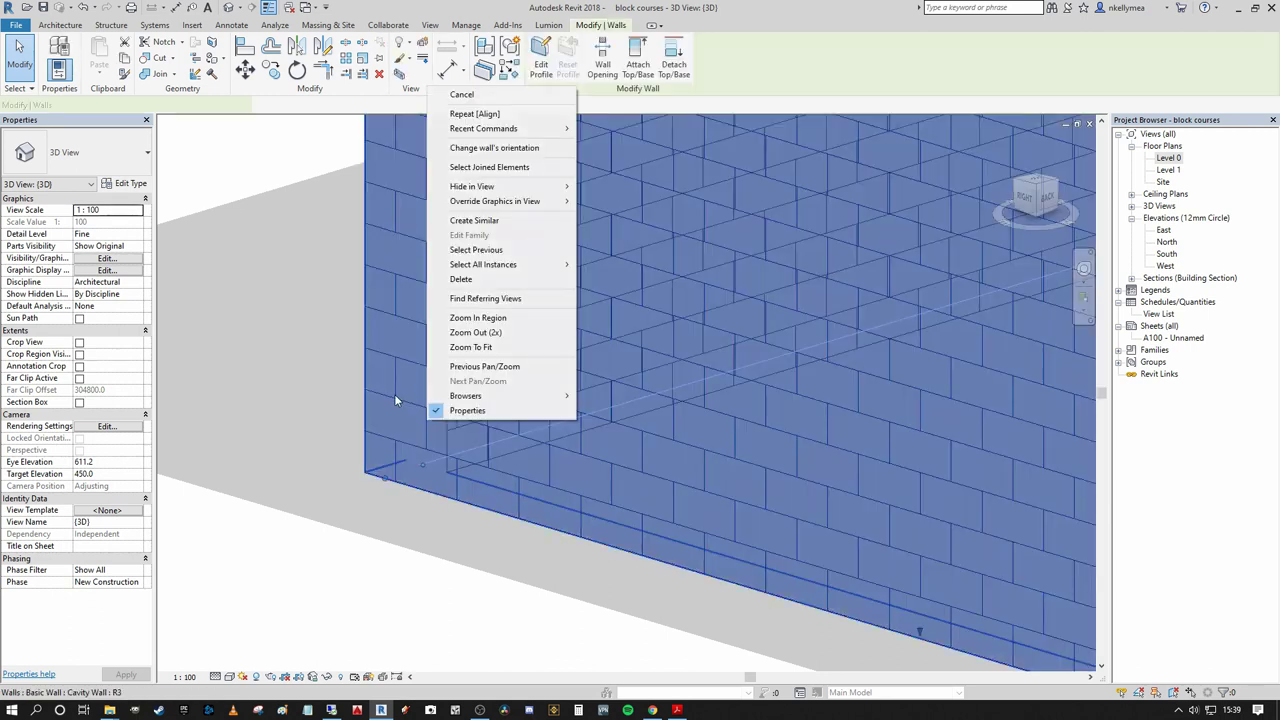
{"action": "left_click", "coordinate": [277, 471]}
{"action": "left_click", "coordinate": [297, 365]}
{"action": "scroll", "coordinate": [283, 366], "scroll_direction": "down", "scroll_amount": 5}
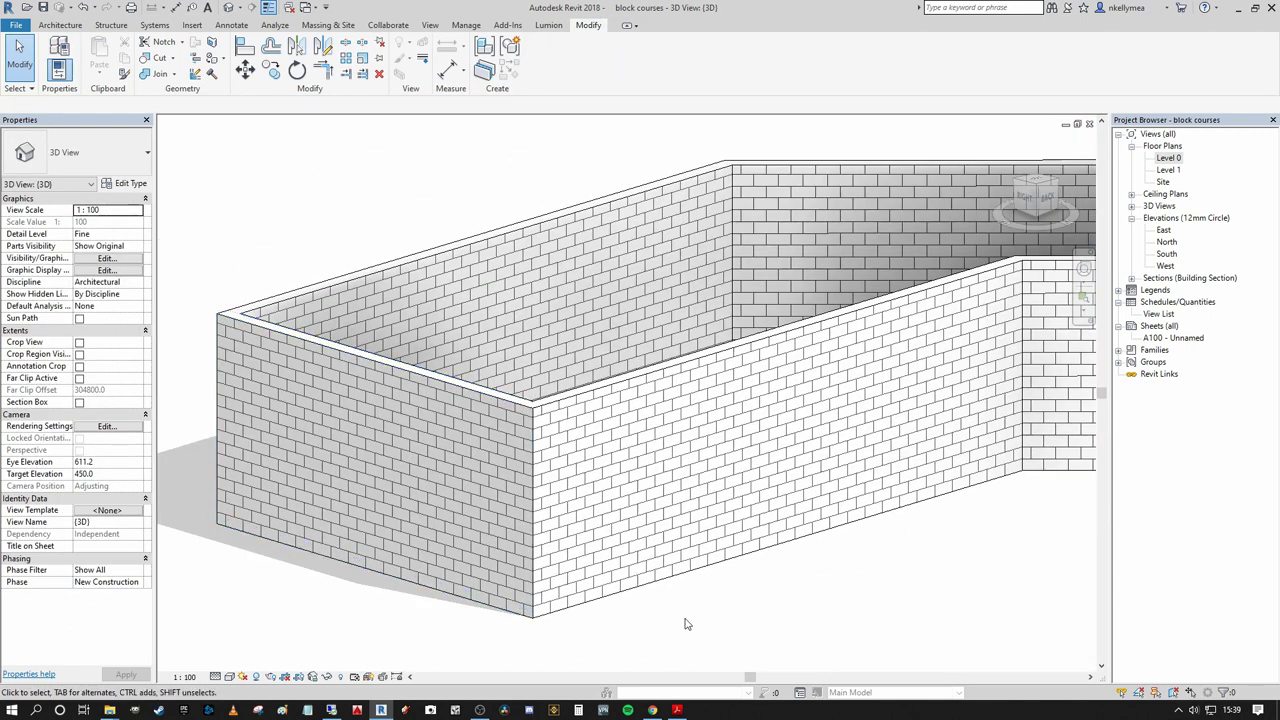
- Align a horizontal block joint of the north wall's surface pattern with the wall's base edge and check the top course at the corner
{"action": "middle_click_drag", "start_coordinate": [685, 624], "coordinate": [694, 557]}
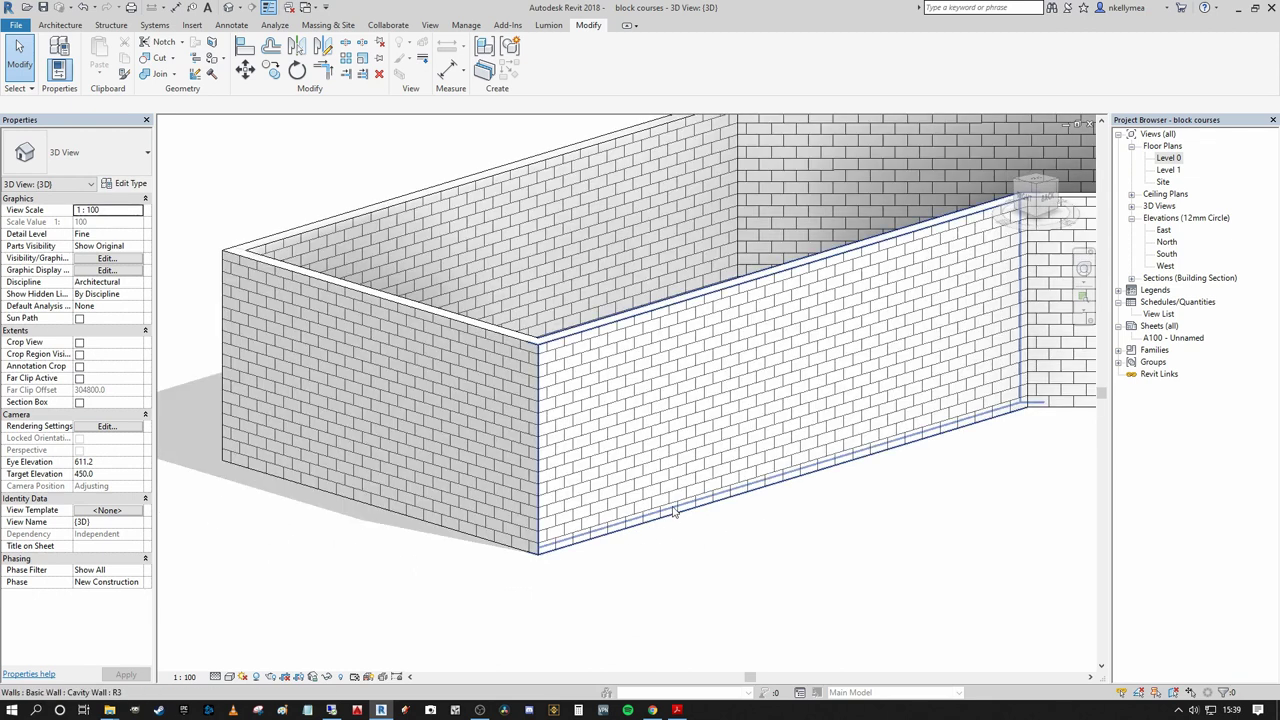
{"action": "key", "text": "a"}
{"action": "key", "text": "l"}
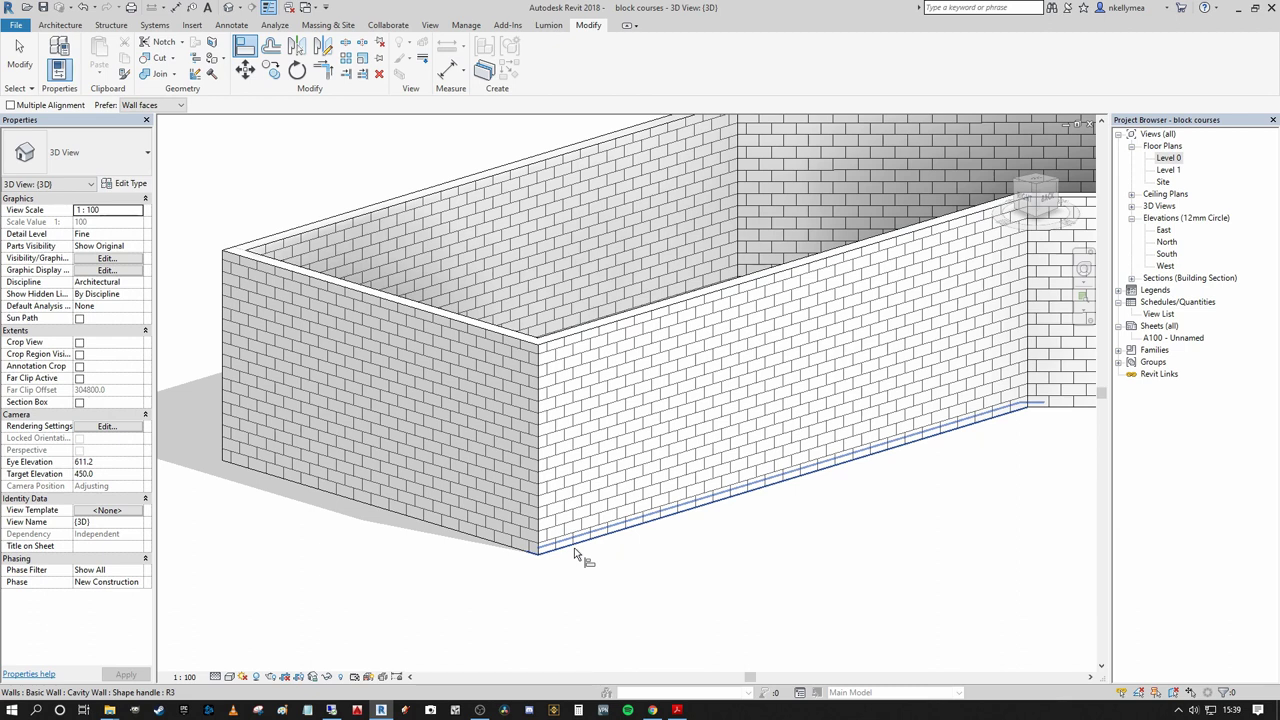
{"action": "scroll", "coordinate": [576, 553], "scroll_direction": "up", "scroll_amount": 3}
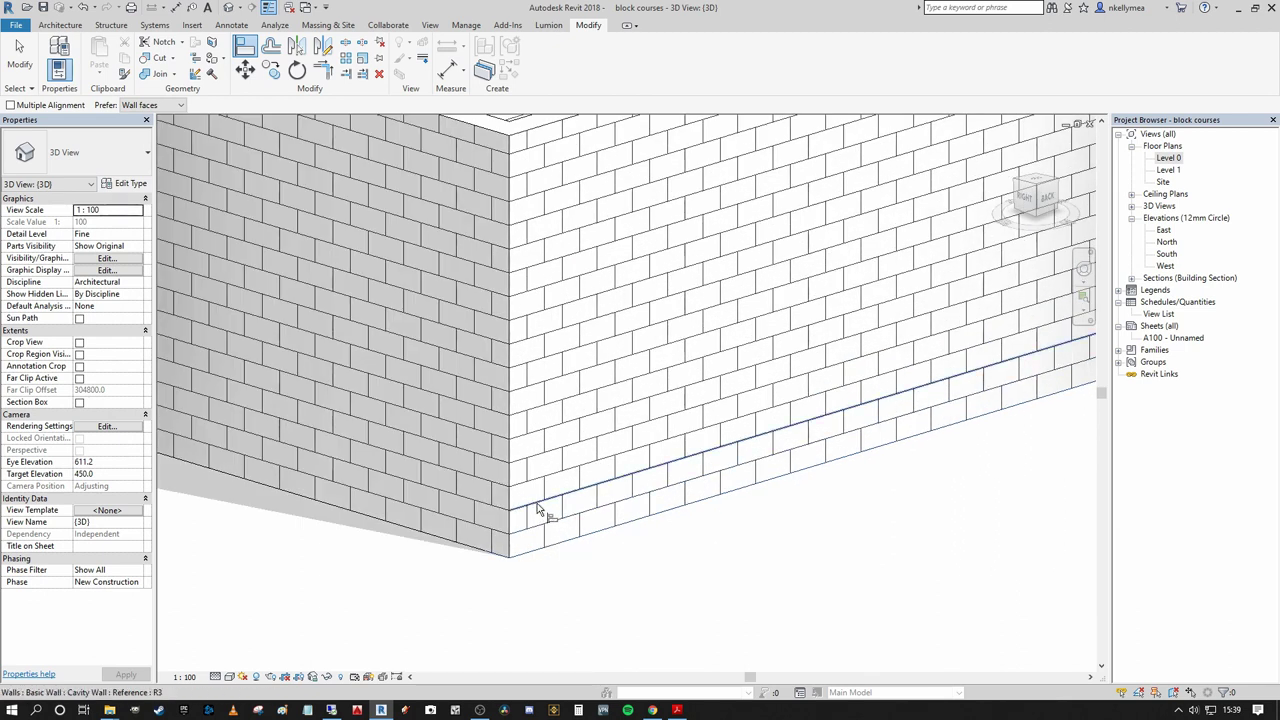
{"action": "left_click", "coordinate": [537, 508]}
{"action": "left_click", "coordinate": [541, 508]}
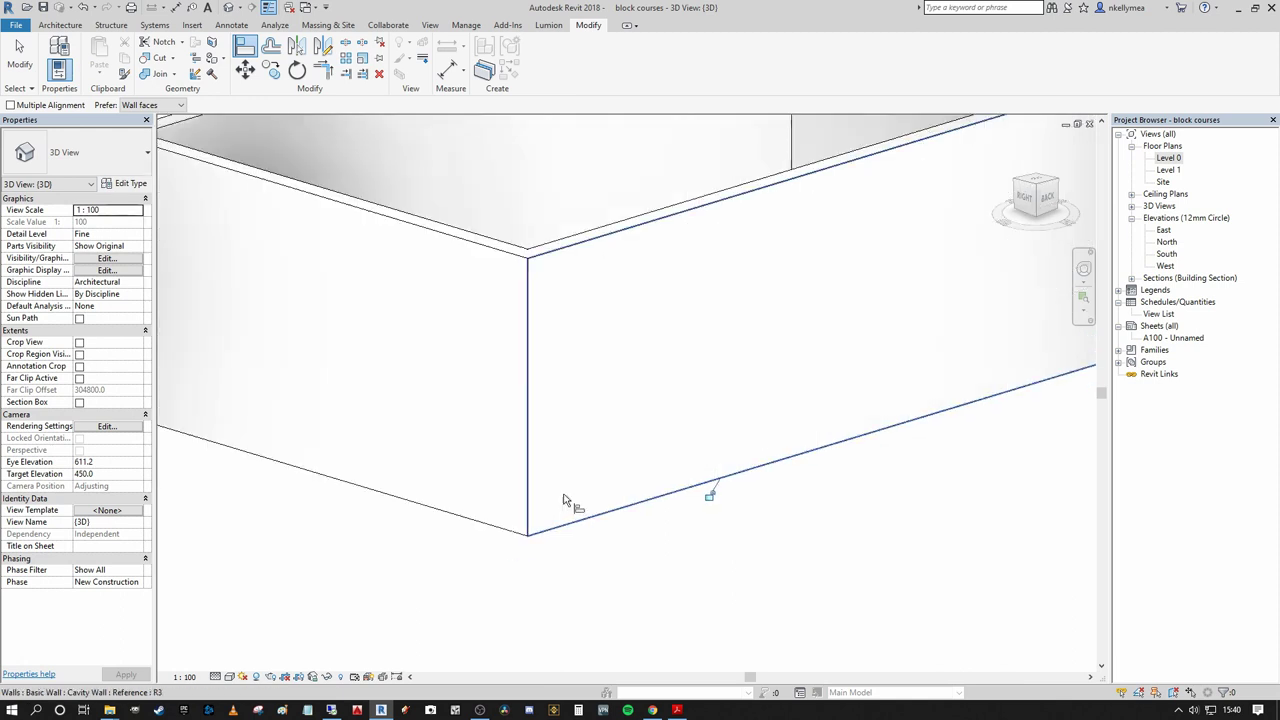
{"action": "scroll", "coordinate": [530, 405], "scroll_direction": "down", "scroll_amount": 3}
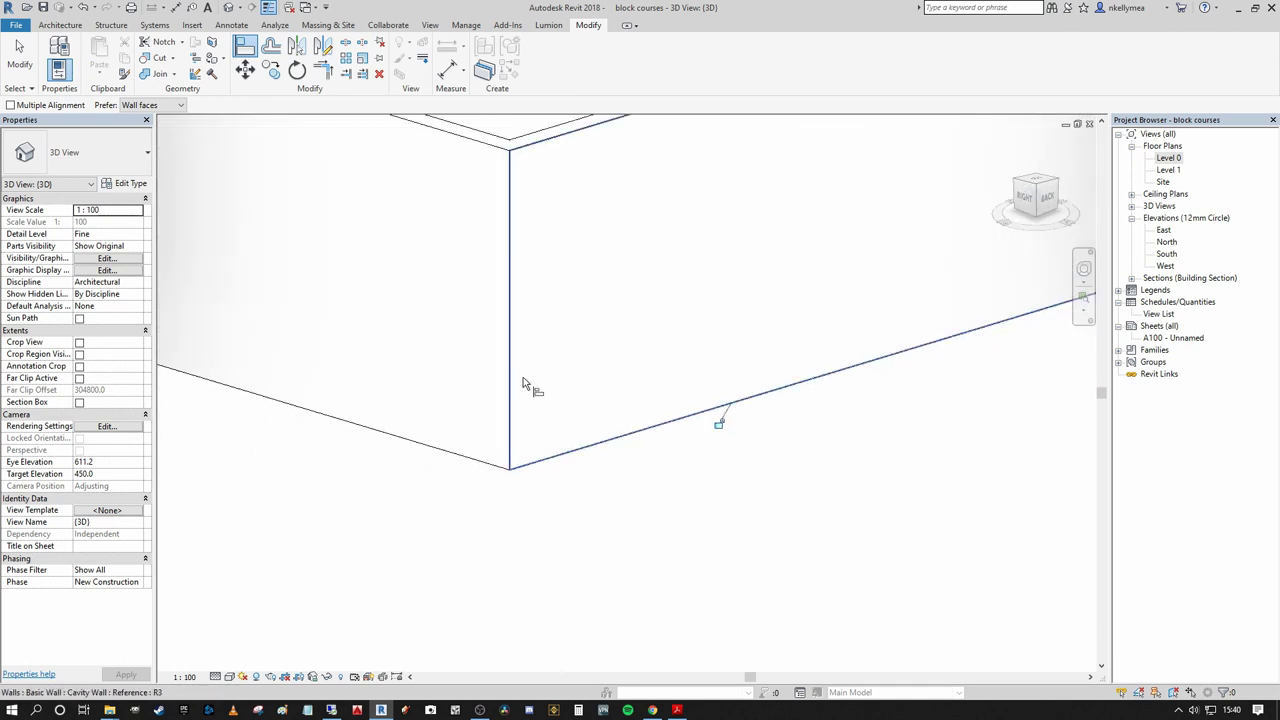
{"action": "scroll", "coordinate": [523, 380], "scroll_direction": "up", "scroll_amount": 2}
{"action": "scroll", "coordinate": [572, 260], "scroll_direction": "up", "scroll_amount": 3}
{"action": "key", "text": "Escape"}
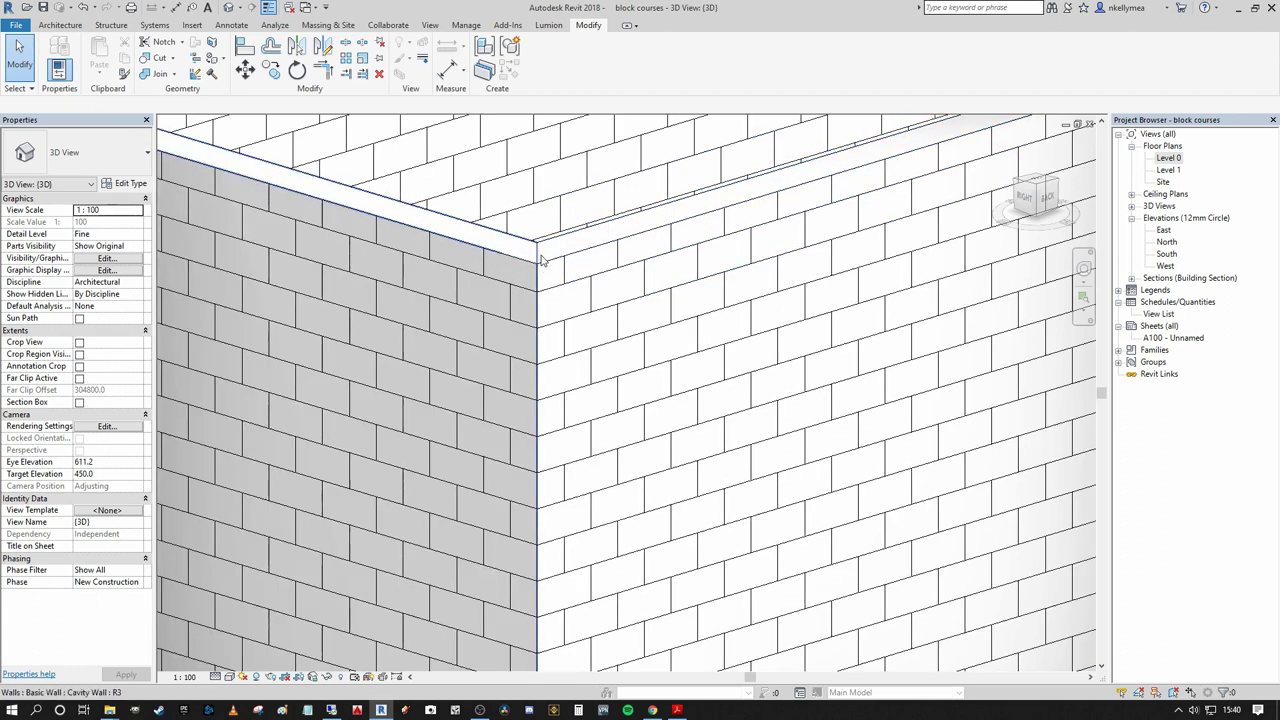
{"action": "scroll", "coordinate": [566, 268], "scroll_direction": "down", "scroll_amount": 4}
{"action": "scroll", "coordinate": [568, 323], "scroll_direction": "down", "scroll_amount": 3}
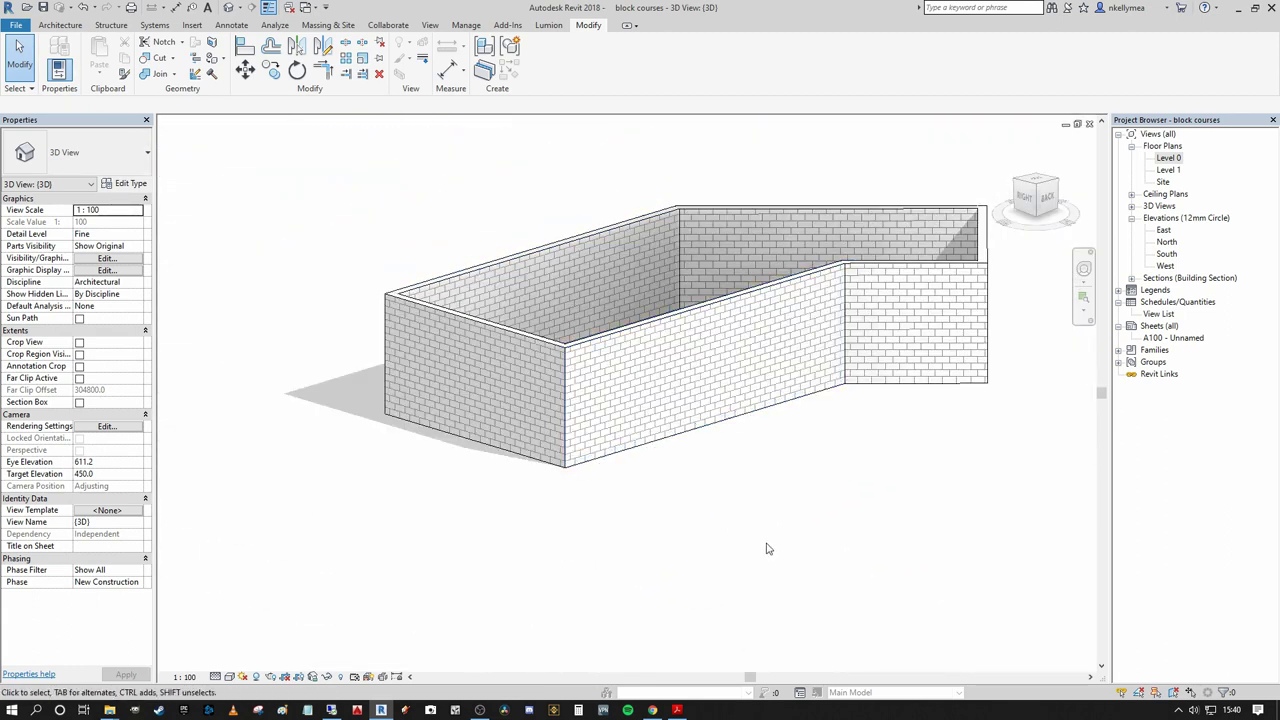
- Open the East elevation and set the Level 1 elevation to 4050
{"action": "double_click", "coordinate": [1163, 230]}
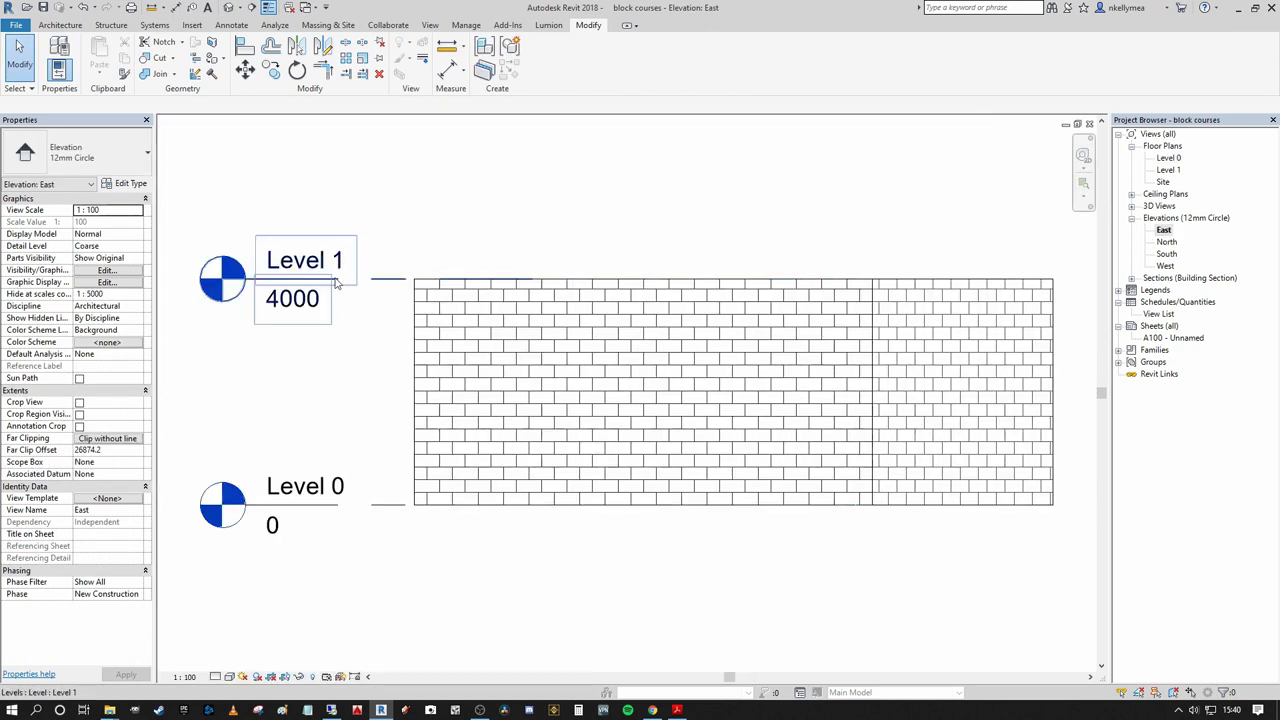
{"action": "left_click", "coordinate": [336, 283]}
{"action": "scroll", "coordinate": [339, 276], "scroll_direction": "up", "scroll_amount": 2}
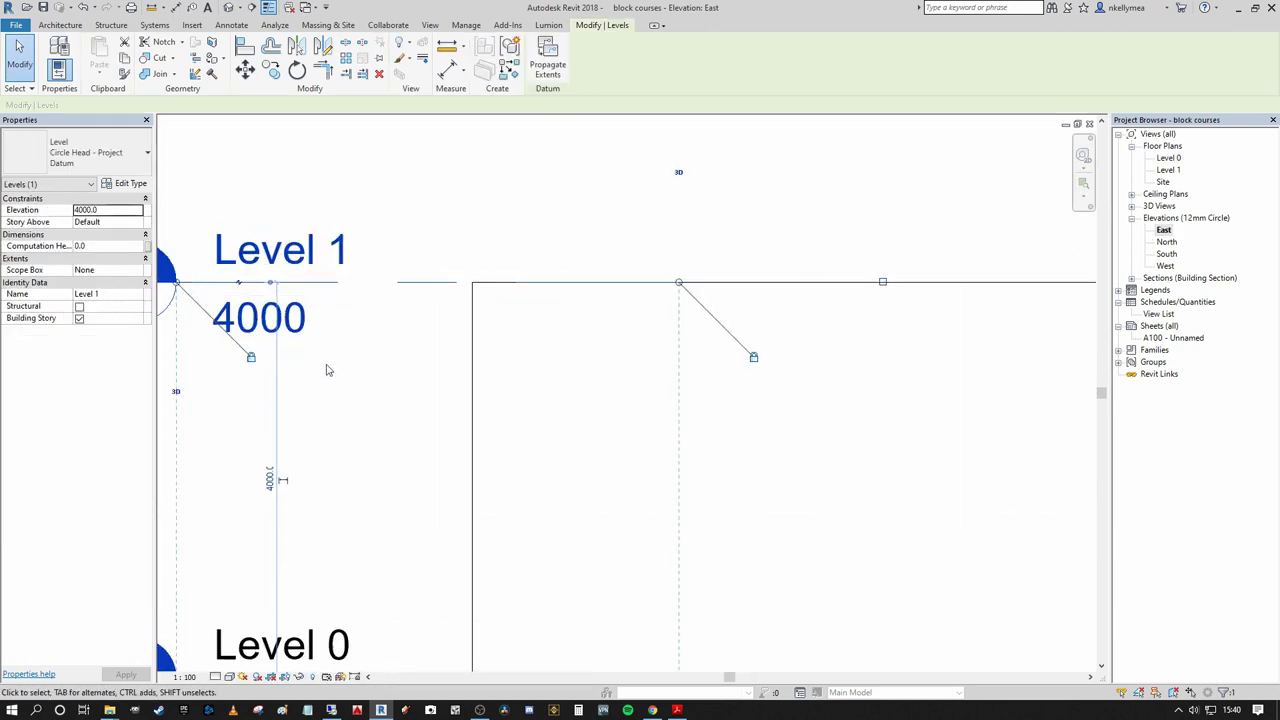
{"action": "left_click", "coordinate": [305, 326]}
{"action": "type", "text": "4050"}
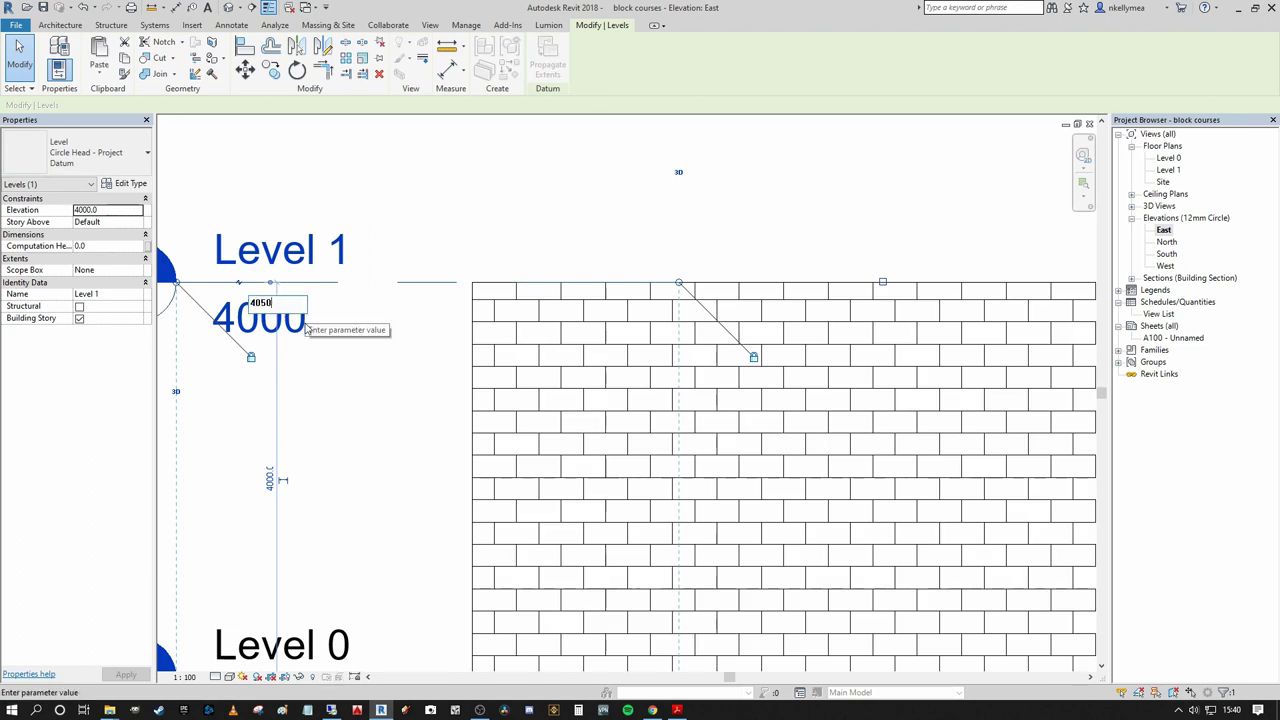
{"action": "key", "text": "Return"}
{"action": "left_click", "coordinate": [500, 211]}
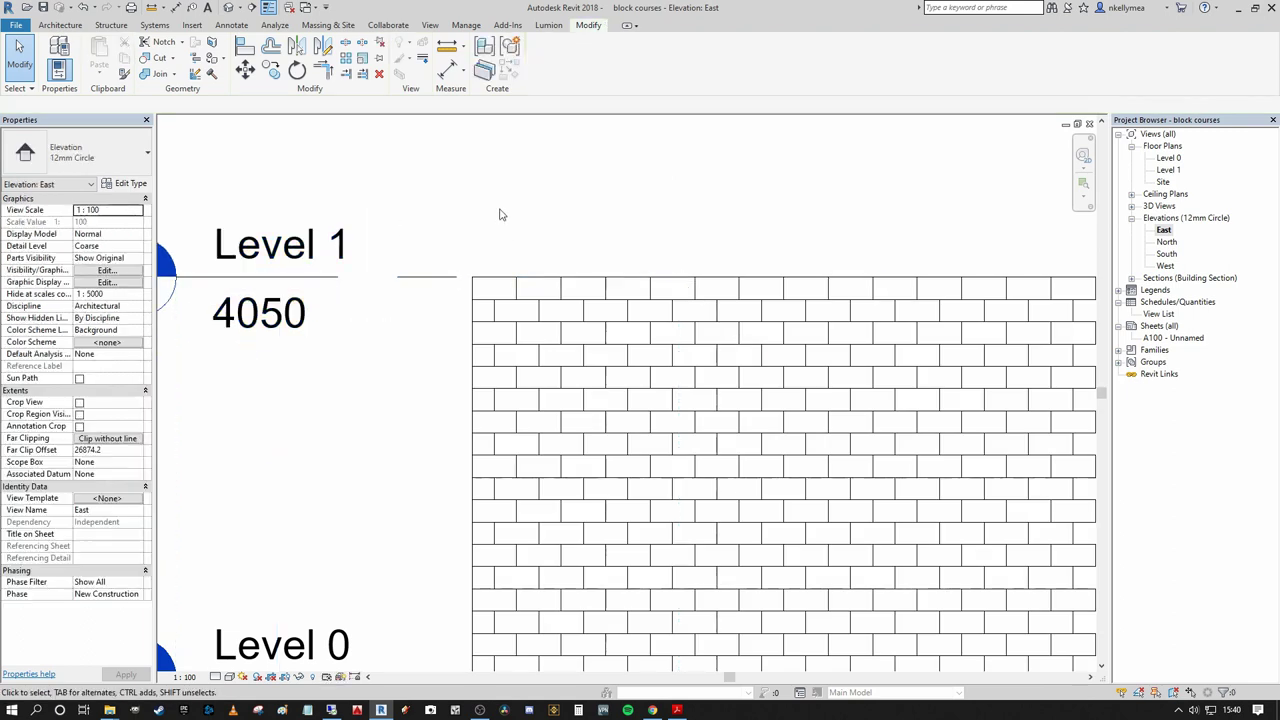
- Measure the height of the top block course below Level 1 with an aligned dimension and delete that dimension
{"action": "scroll", "coordinate": [540, 190], "scroll_direction": "down", "scroll_amount": 1}
{"action": "key", "text": "d"}
{"action": "key", "text": "i"}
{"action": "scroll", "coordinate": [443, 277], "scroll_direction": "up", "scroll_amount": 2}
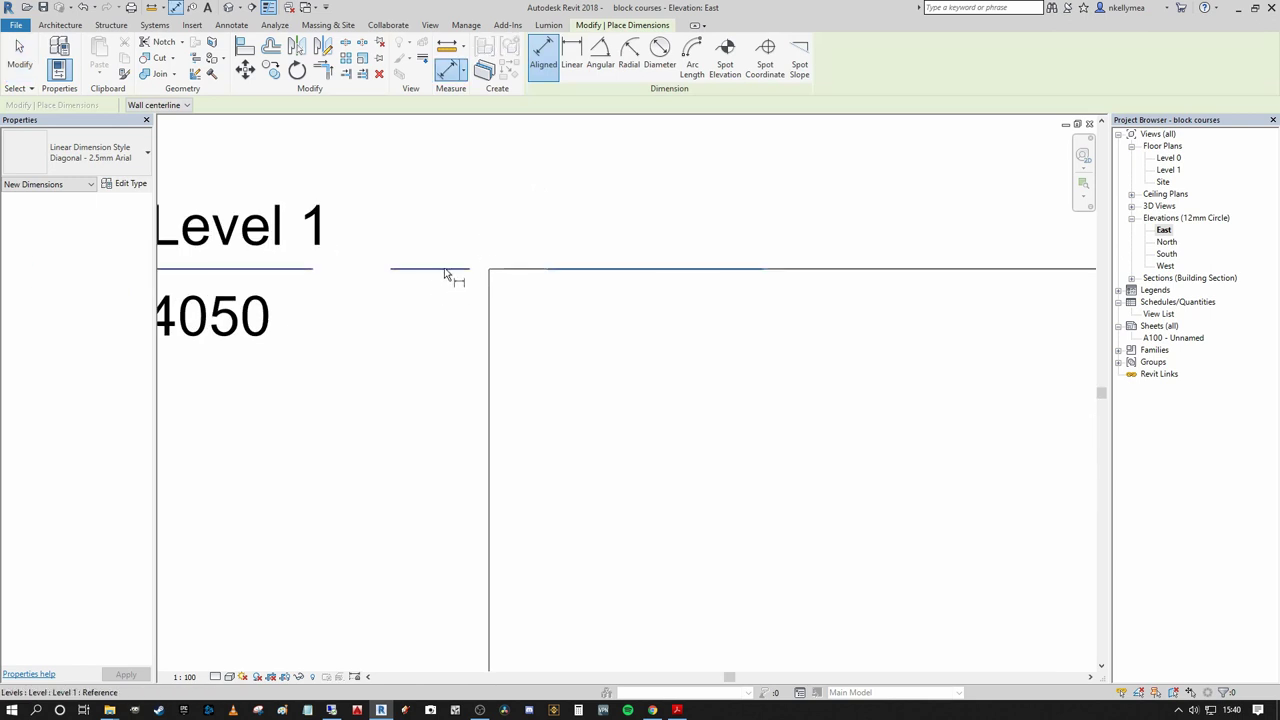
{"action": "left_click", "coordinate": [509, 270]}
{"action": "left_click", "coordinate": [512, 305]}
{"action": "left_click", "coordinate": [440, 285]}
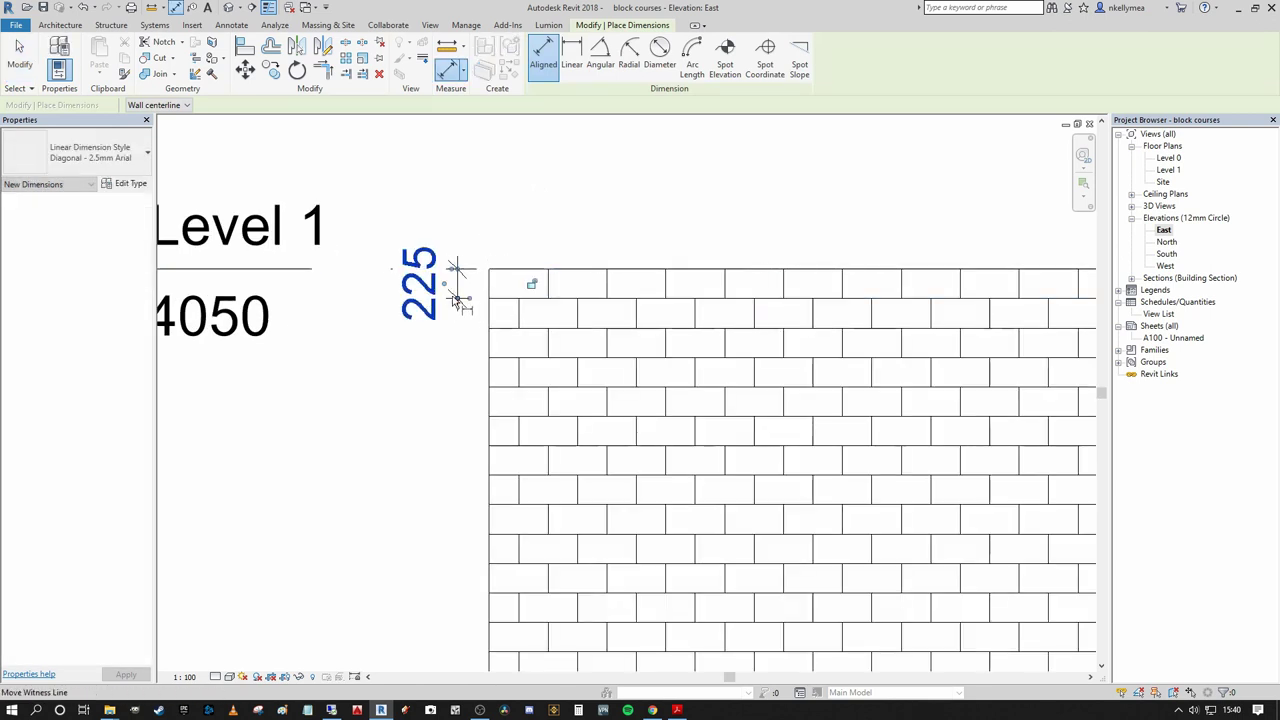
{"action": "key", "text": "Escape"}
{"action": "key", "text": "Escape"}
{"action": "scroll", "coordinate": [471, 220], "scroll_direction": "down", "scroll_amount": 2}
{"action": "left_click", "coordinate": [449, 291]}
{"action": "key", "text": "Delete"}
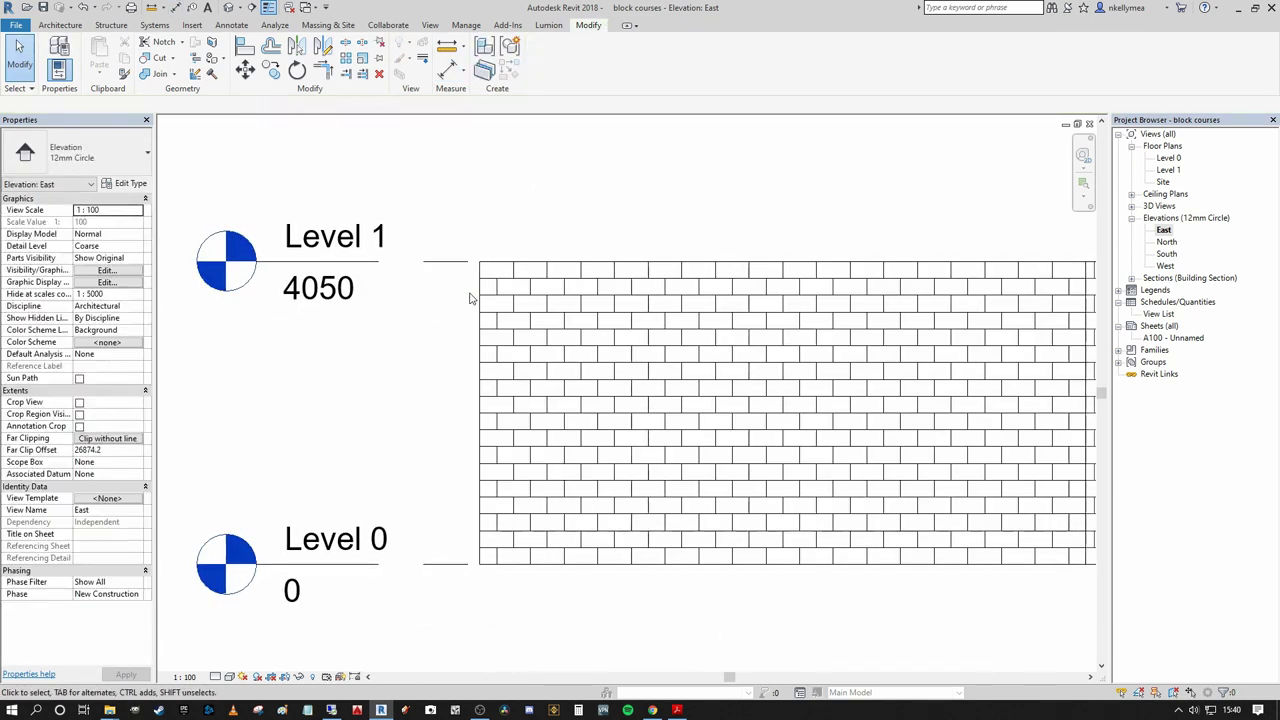
- Return to the 3D view and examine the block courses around the corner of the north and east walls
{"action": "left_click", "coordinate": [226, 7]}
{"action": "scroll", "coordinate": [657, 429], "scroll_direction": "up", "scroll_amount": 3}
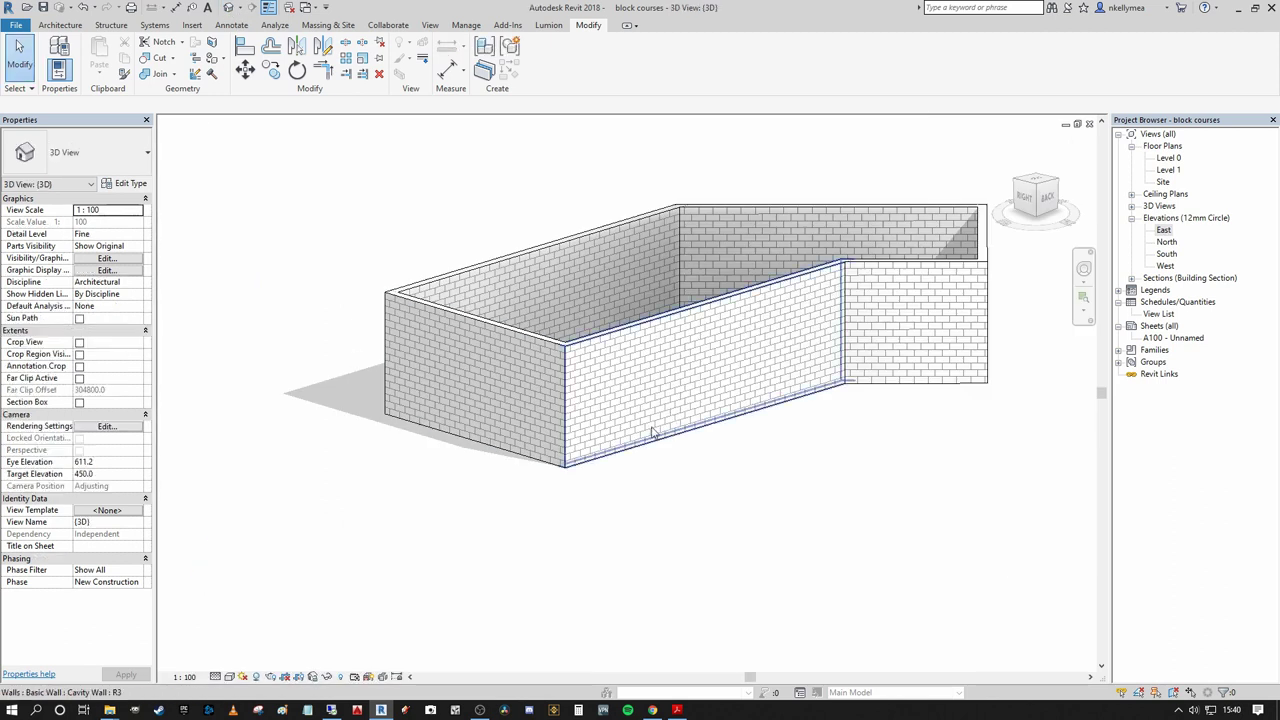
{"action": "middle_click_drag", "start_coordinate": [660, 520], "coordinate": [670, 521]}
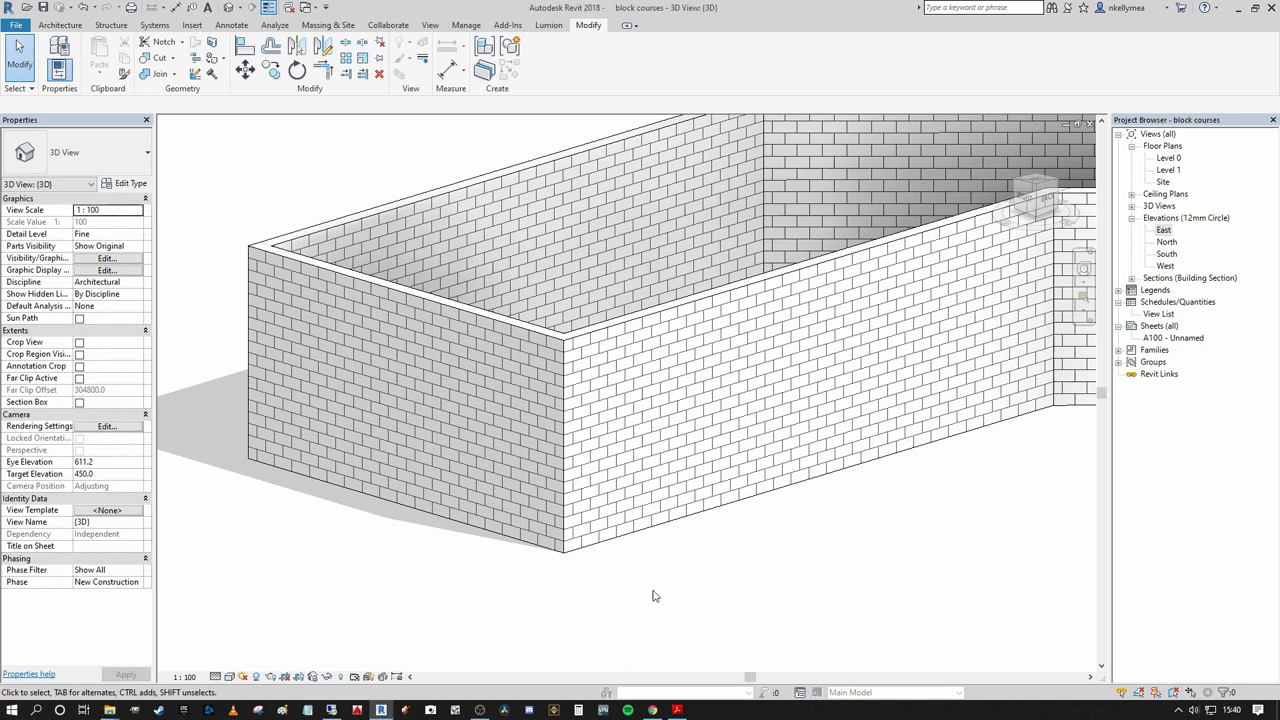
{"action": "scroll", "coordinate": [642, 613], "scroll_direction": "up", "scroll_amount": 5}
{"action": "scroll", "coordinate": [617, 584], "scroll_direction": "down", "scroll_amount": 3}
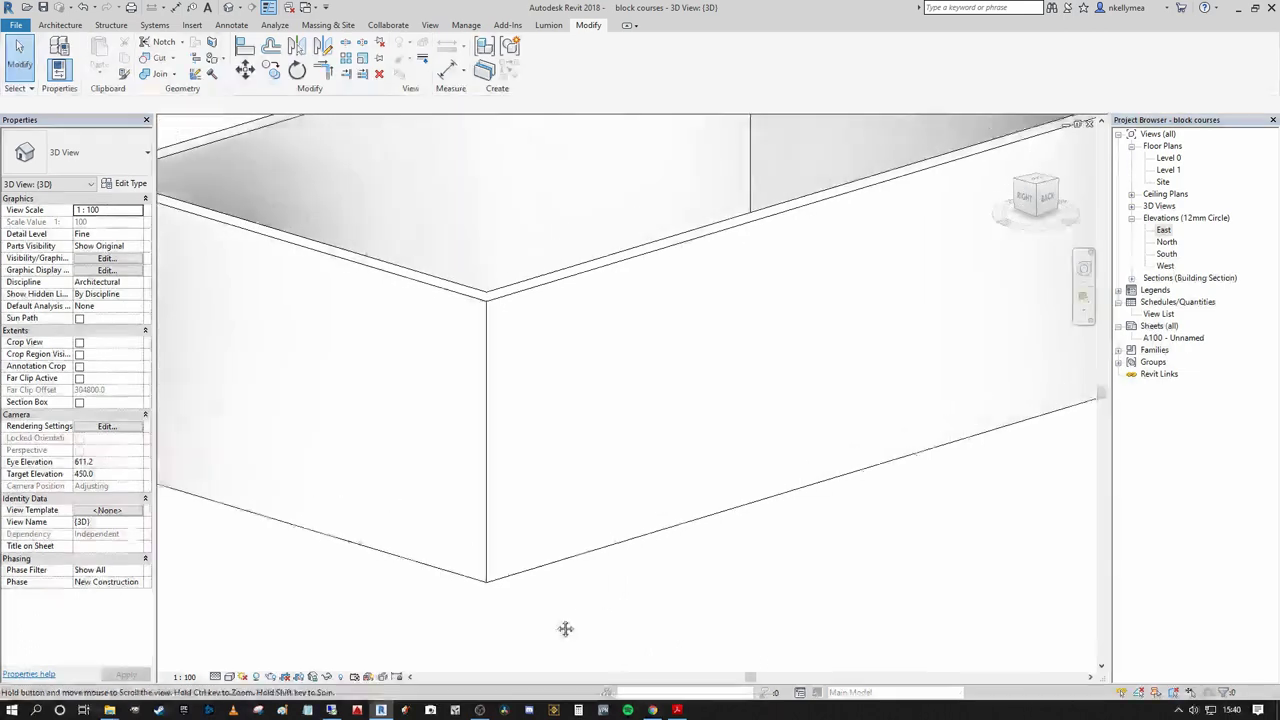
{"action": "scroll", "coordinate": [480, 606], "scroll_direction": "up", "scroll_amount": 4}
{"action": "scroll", "coordinate": [492, 591], "scroll_direction": "down", "scroll_amount": 3}
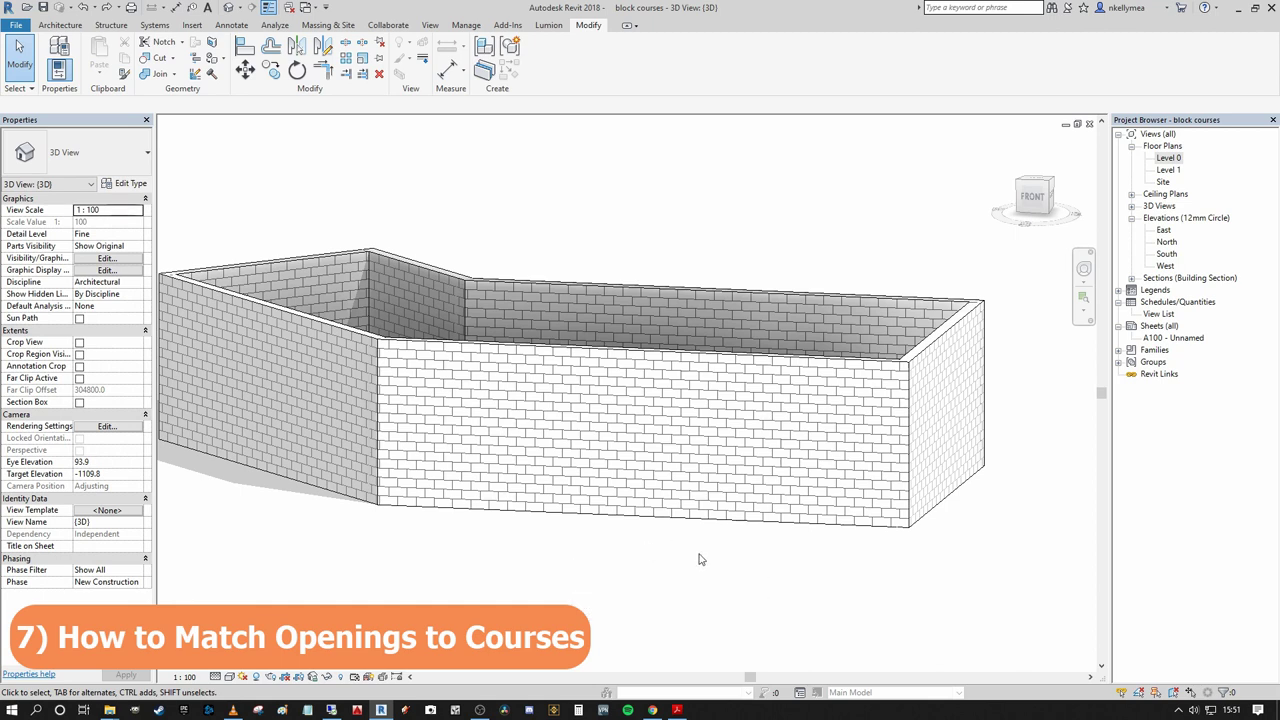
- Inspect the south wall's block pattern and its corner with the east wall in the 3D view
{"action": "middle_click_drag", "start_coordinate": [697, 557], "coordinate": [924, 527], "text": "shift"}
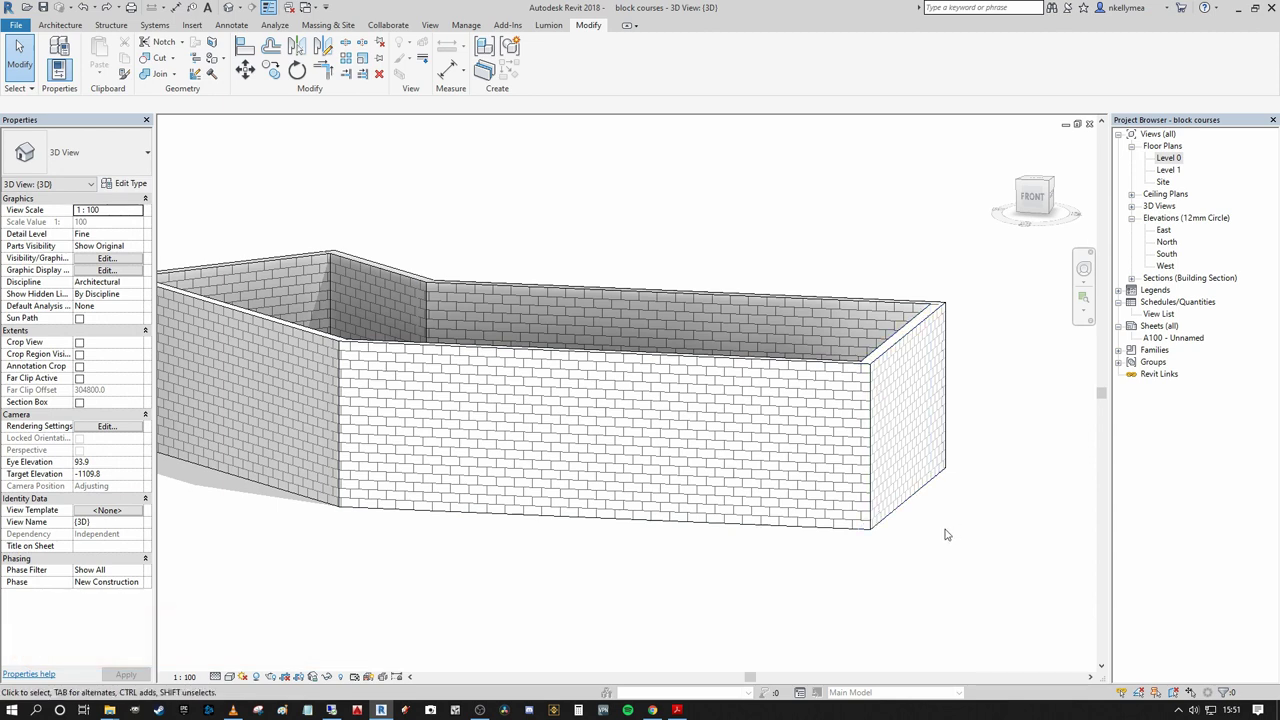
{"action": "middle_click_drag", "start_coordinate": [1103, 528], "coordinate": [1046, 600], "text": "shift"}
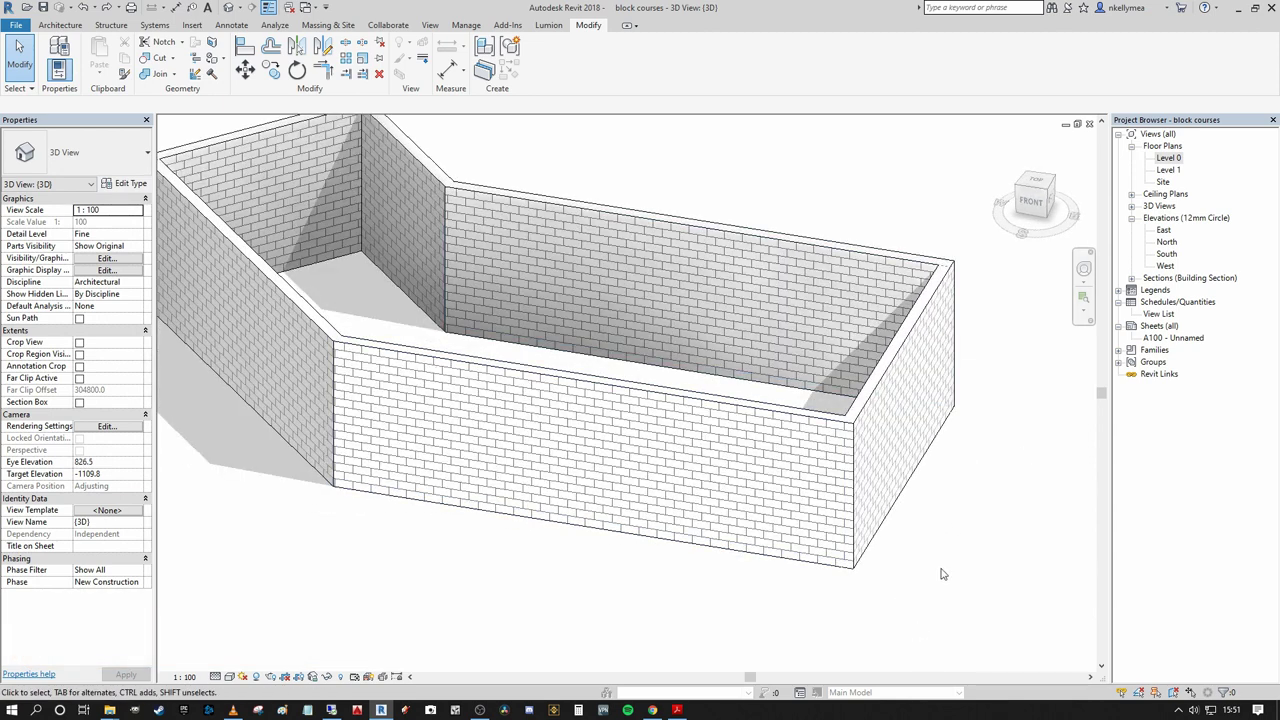
{"action": "middle_click_drag", "start_coordinate": [945, 568], "coordinate": [937, 520]}
{"action": "middle_click_drag", "start_coordinate": [937, 465], "coordinate": [949, 383], "text": "shift"}
{"action": "scroll", "coordinate": [778, 605], "scroll_direction": "up", "scroll_amount": 5}
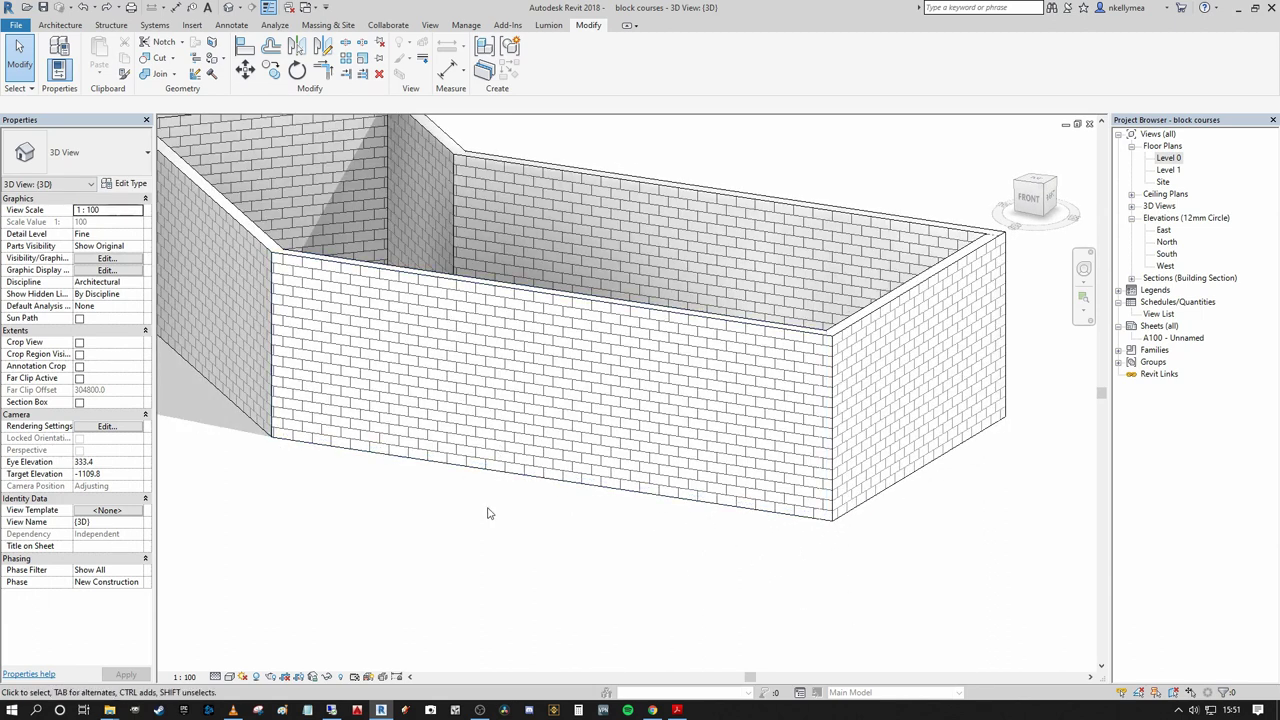
{"action": "middle_click_drag", "start_coordinate": [565, 581], "coordinate": [595, 581]}
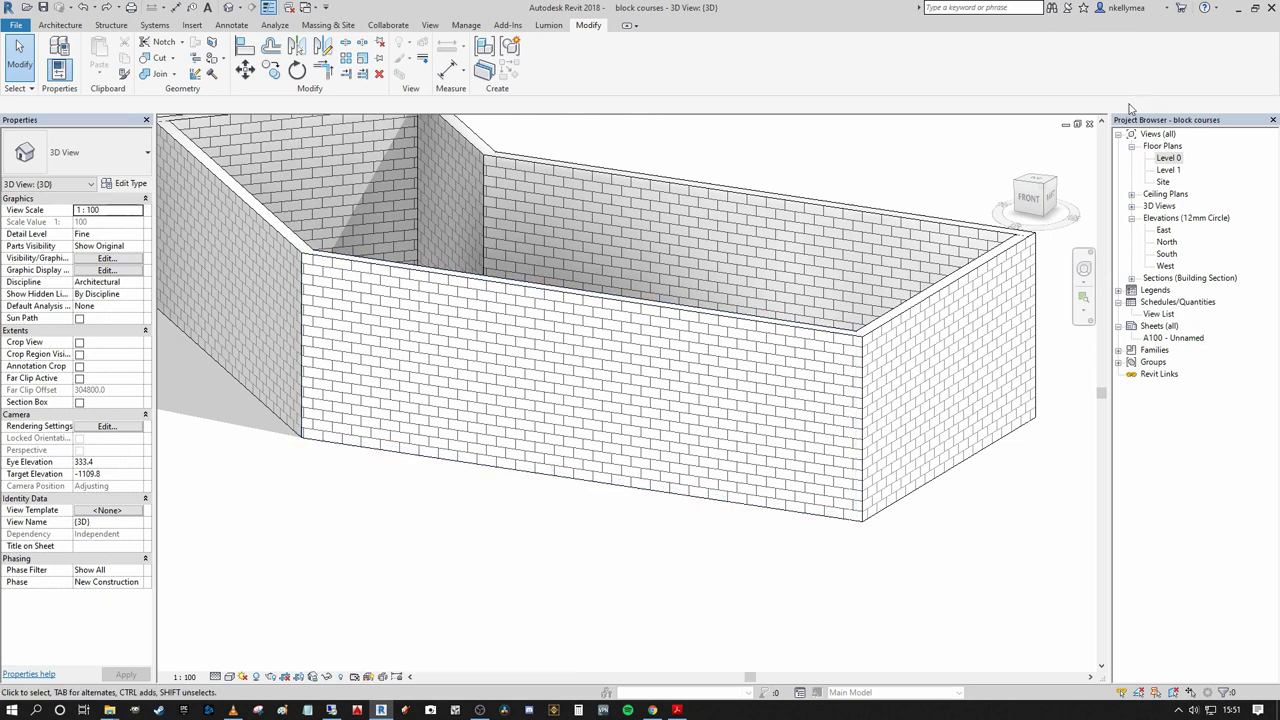
- Open the Level 0 floor plan and place a Doors_IntSgl 910x2110mm door in the south wall, just east of the section line
{"action": "double_click", "coordinate": [1166, 158]}
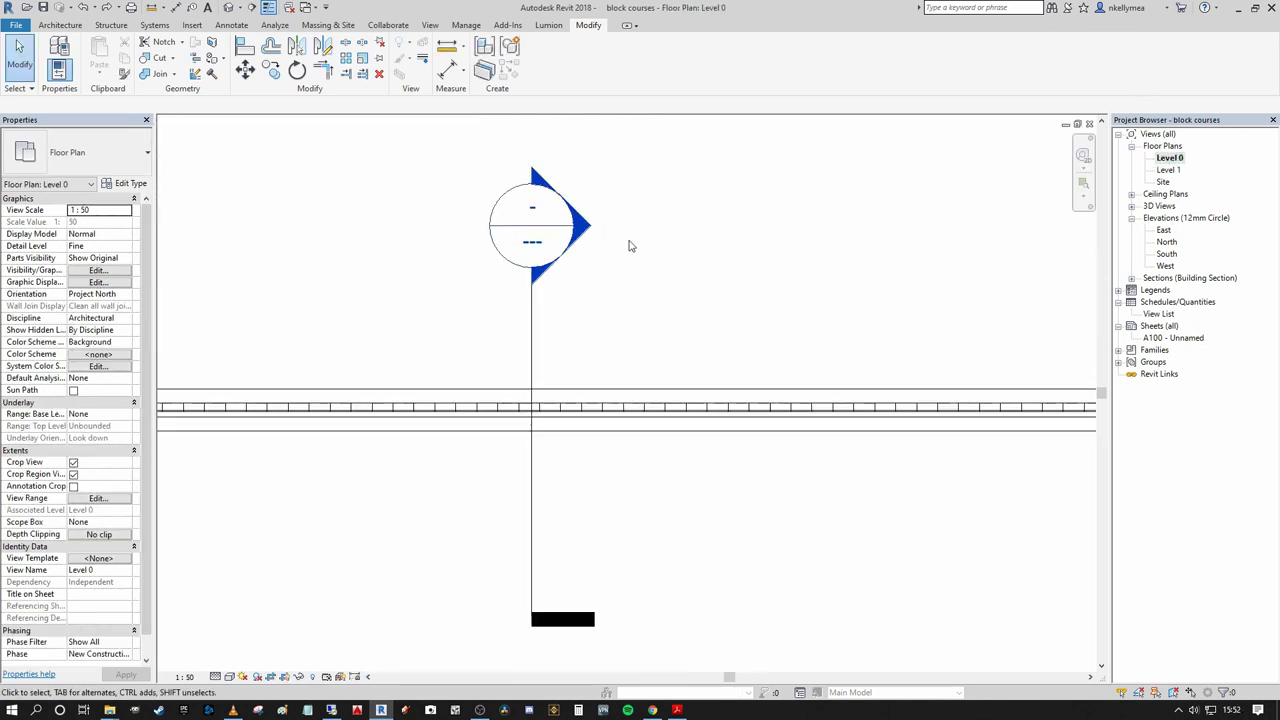
{"action": "scroll", "coordinate": [735, 293], "scroll_direction": "down", "scroll_amount": 5}
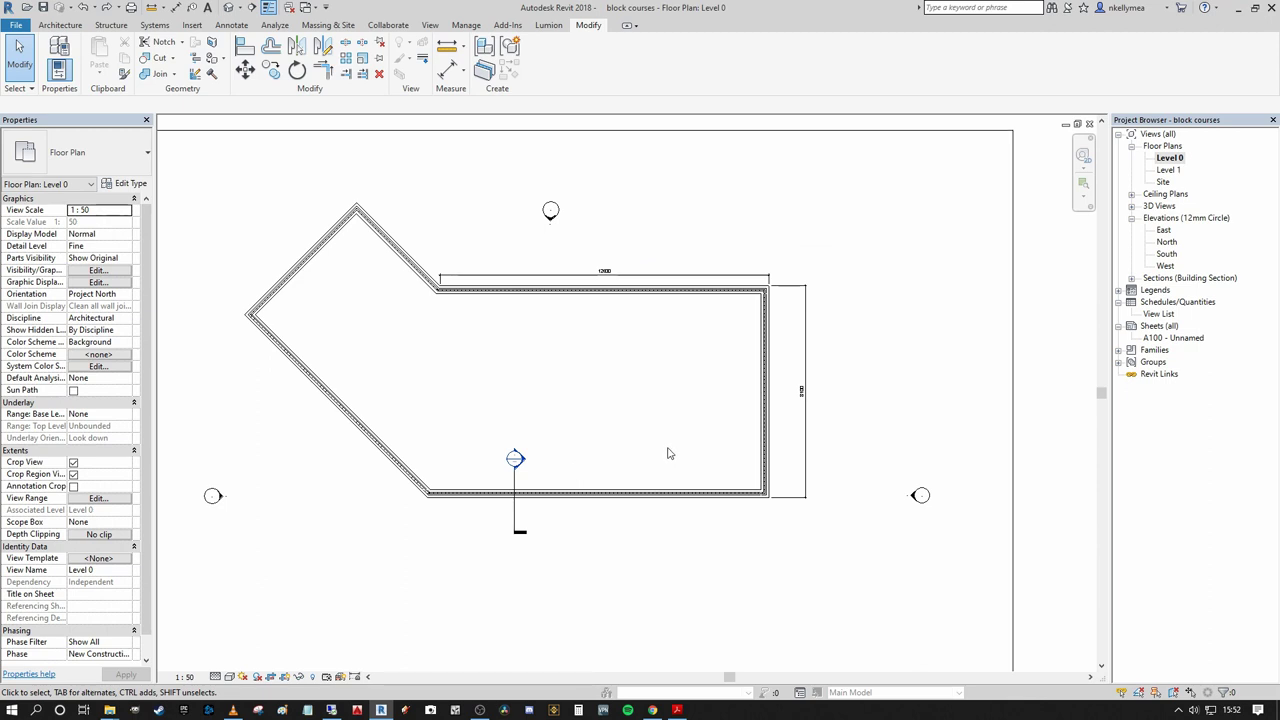
{"action": "key", "text": "d"}
{"action": "key", "text": "r"}
{"action": "scroll", "coordinate": [560, 517], "scroll_direction": "up", "scroll_amount": 2}
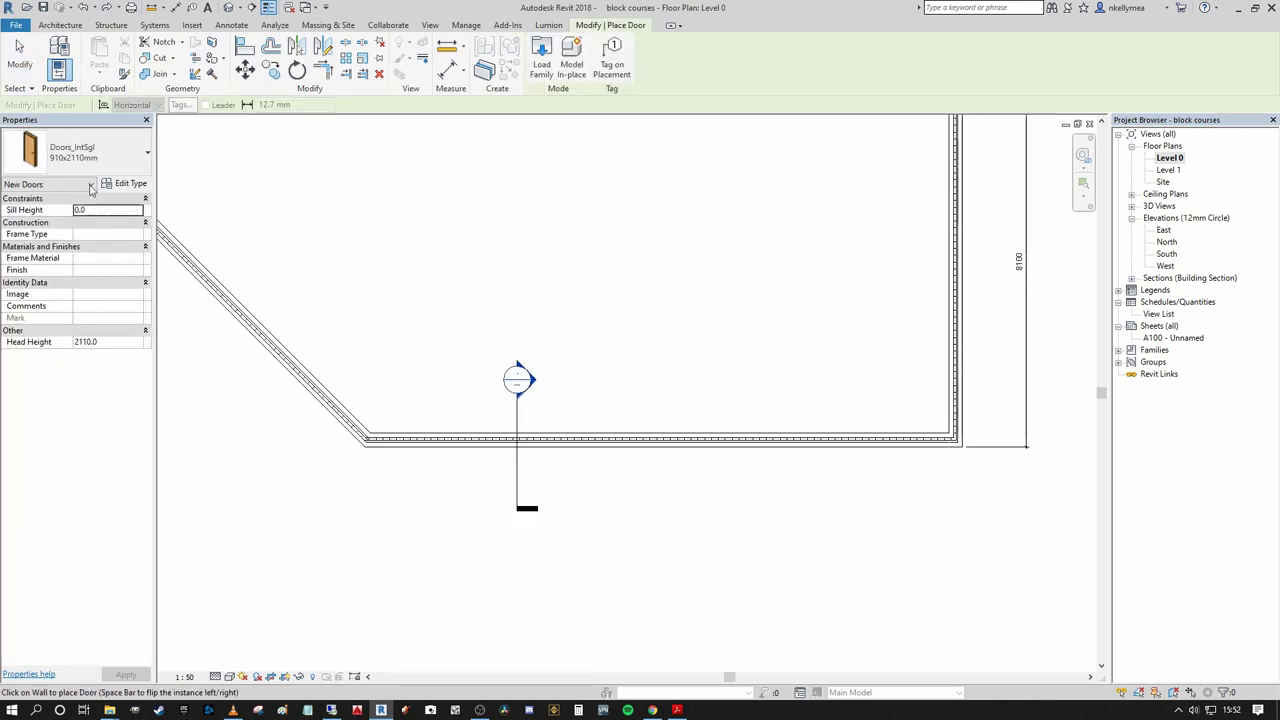
{"action": "left_click", "coordinate": [100, 157]}
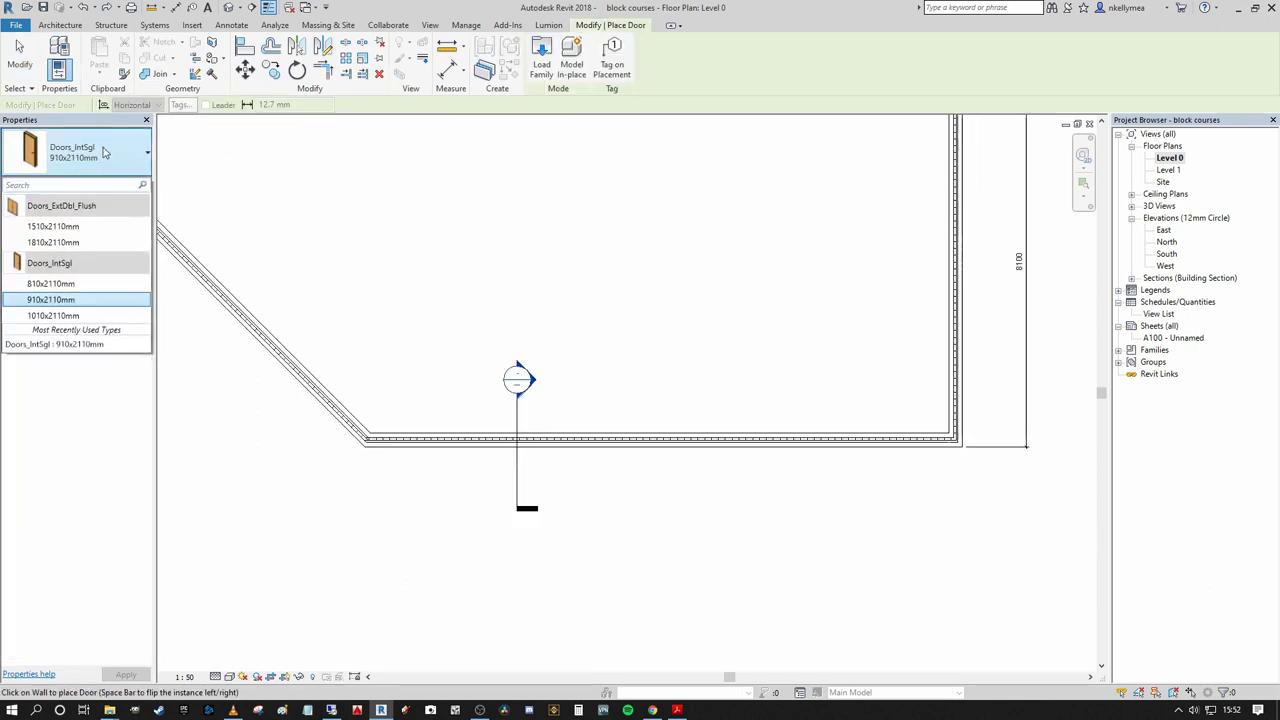
{"action": "left_click", "coordinate": [97, 153]}
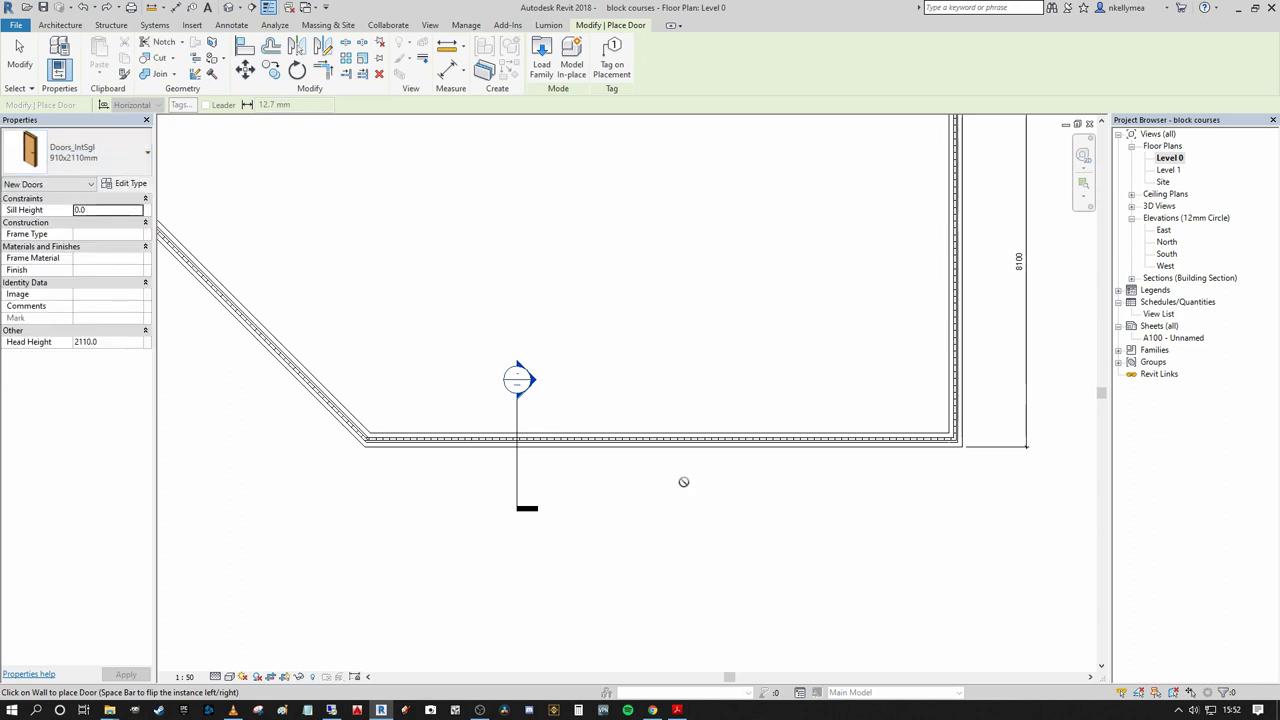
{"action": "scroll", "coordinate": [683, 482], "scroll_direction": "up", "scroll_amount": 2}
{"action": "left_click", "coordinate": [463, 417]}
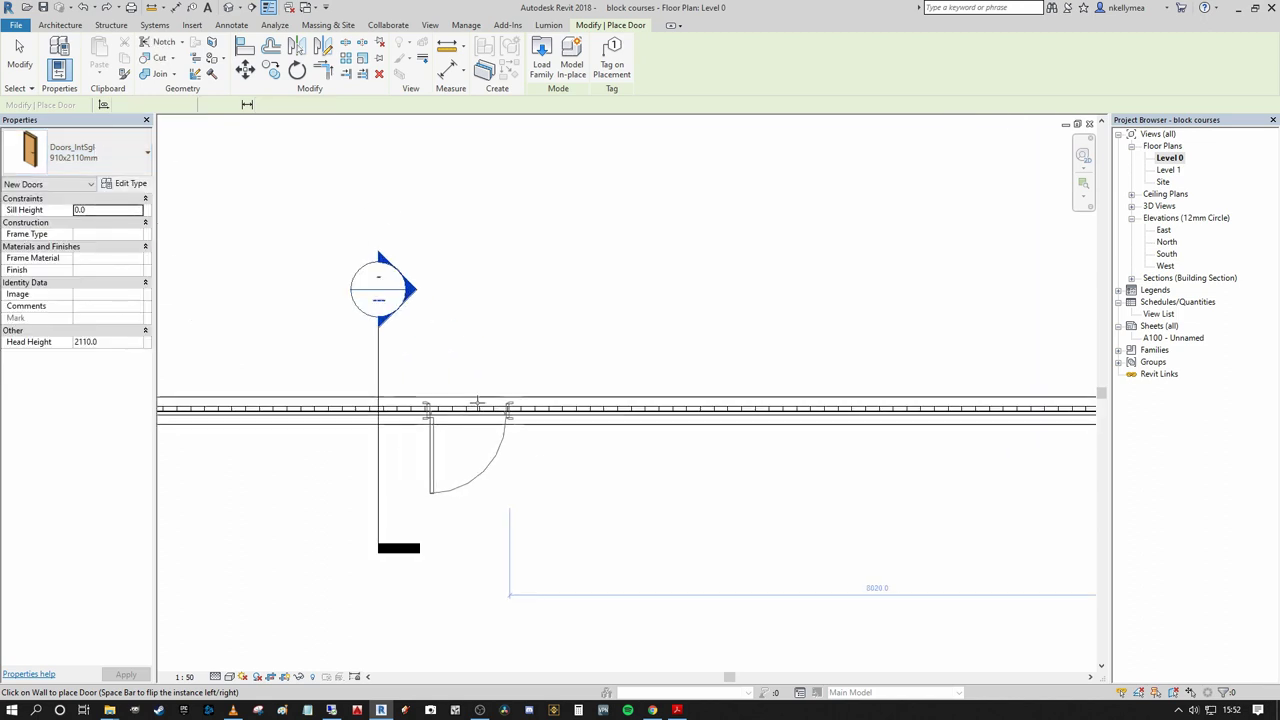
{"action": "scroll", "coordinate": [463, 417], "scroll_direction": "down", "scroll_amount": 3}
{"action": "left_click", "coordinate": [147, 160]}
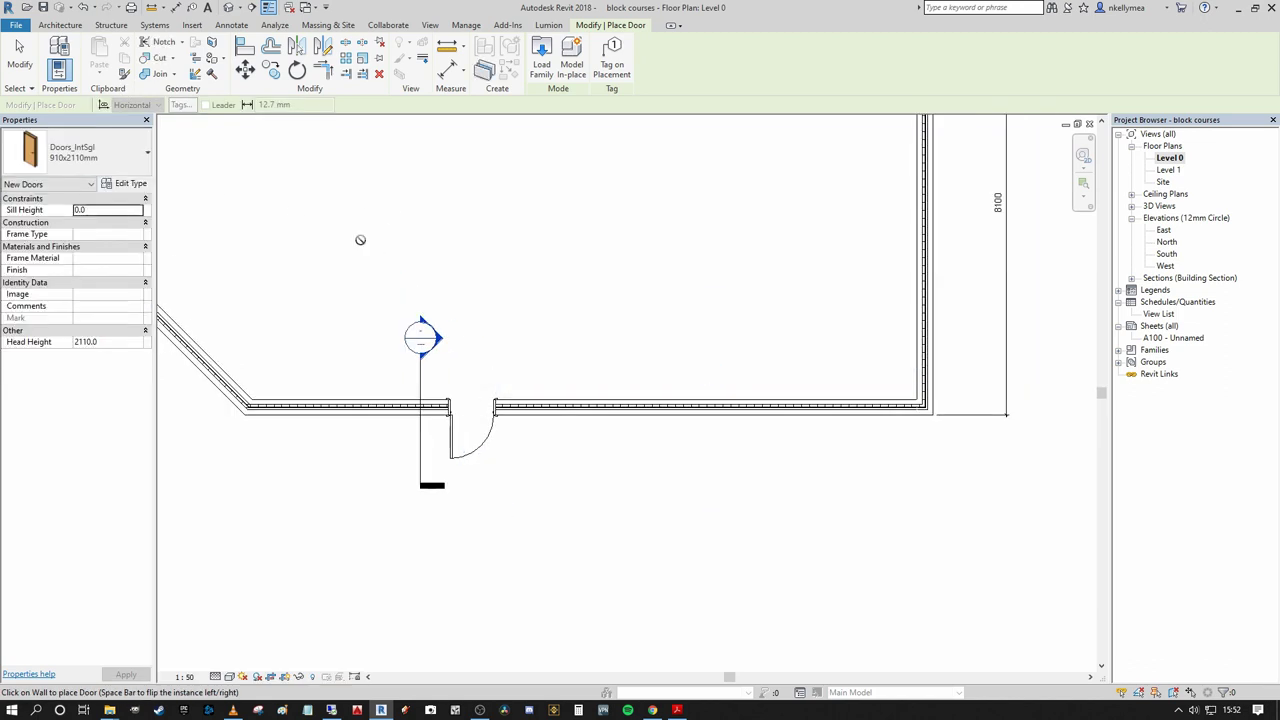
- Place two Windows_Sgl_Plain 910x910mm windows in the south wall between the door and the east corner
{"action": "key", "text": "w"}
{"action": "key", "text": "n"}
{"action": "middle_click_drag", "start_coordinate": [523, 223], "coordinate": [468, 199]}
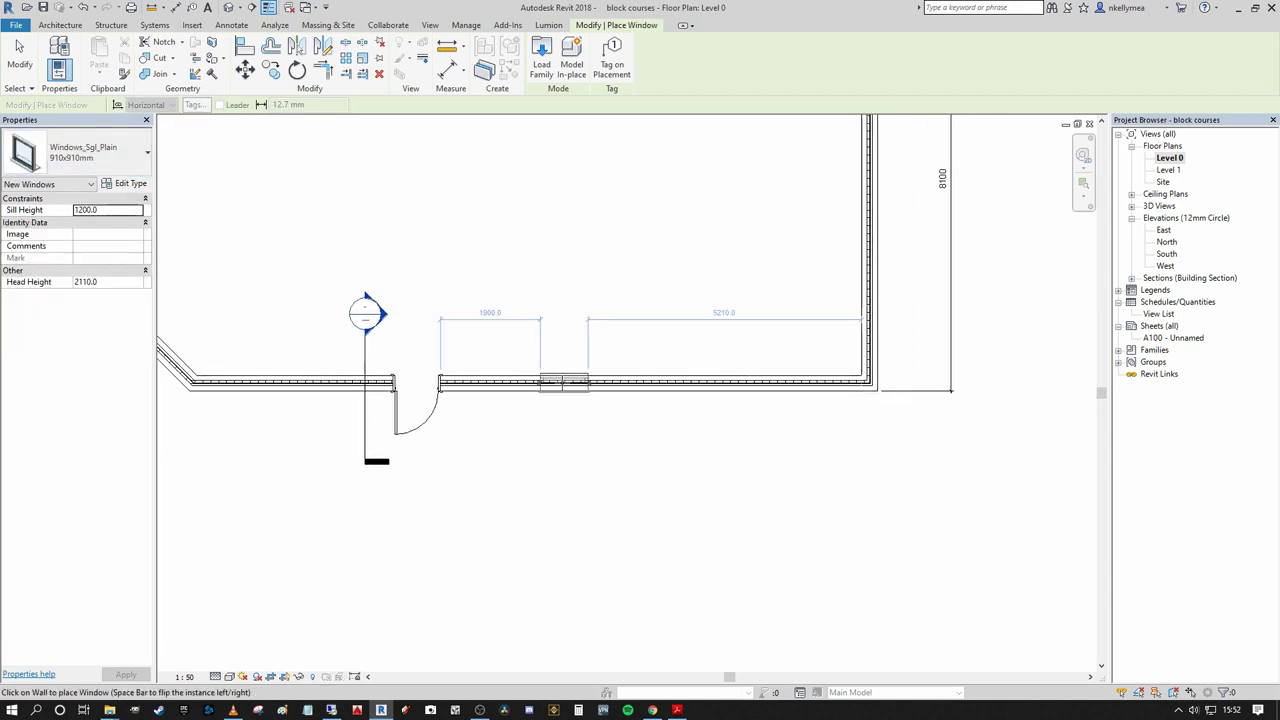
{"action": "left_click", "coordinate": [564, 382]}
{"action": "left_click", "coordinate": [716, 382]}
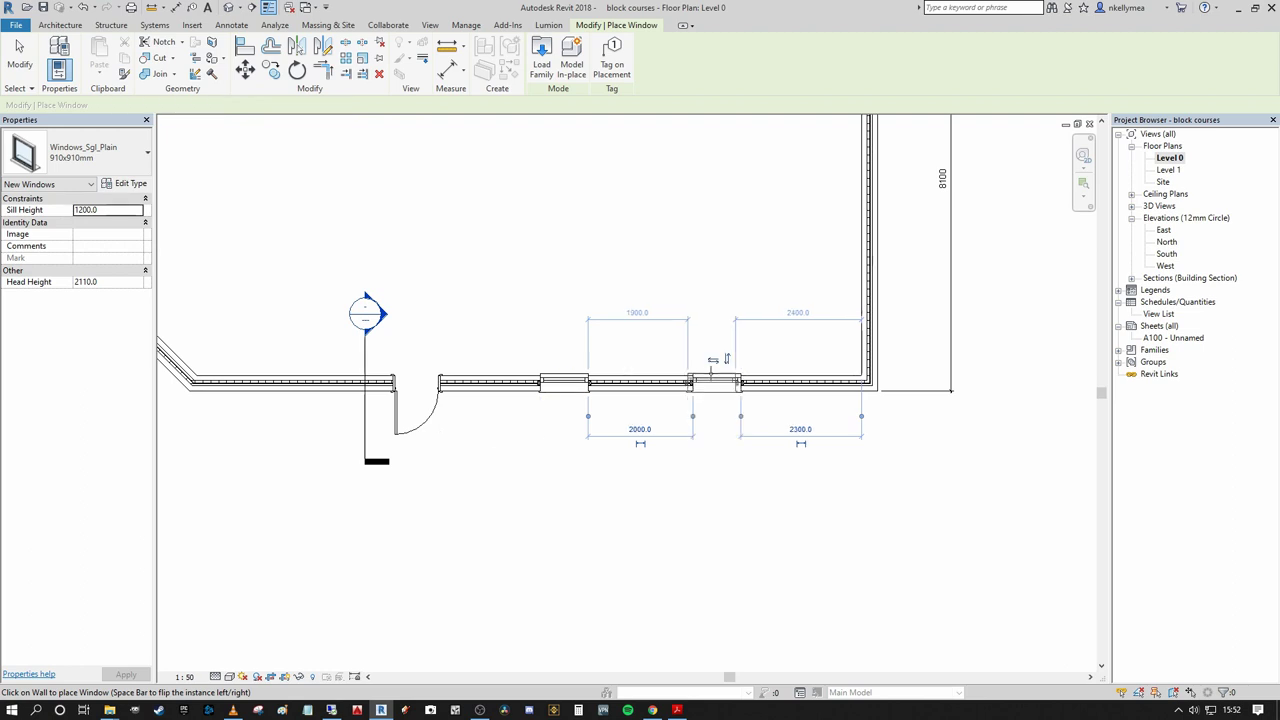
{"action": "key", "text": "Escape"}
{"action": "key", "text": "Escape"}
- Open the South elevation to view the door and windows against the block courses
{"action": "middle_click_drag", "start_coordinate": [565, 301], "coordinate": [632, 308]}
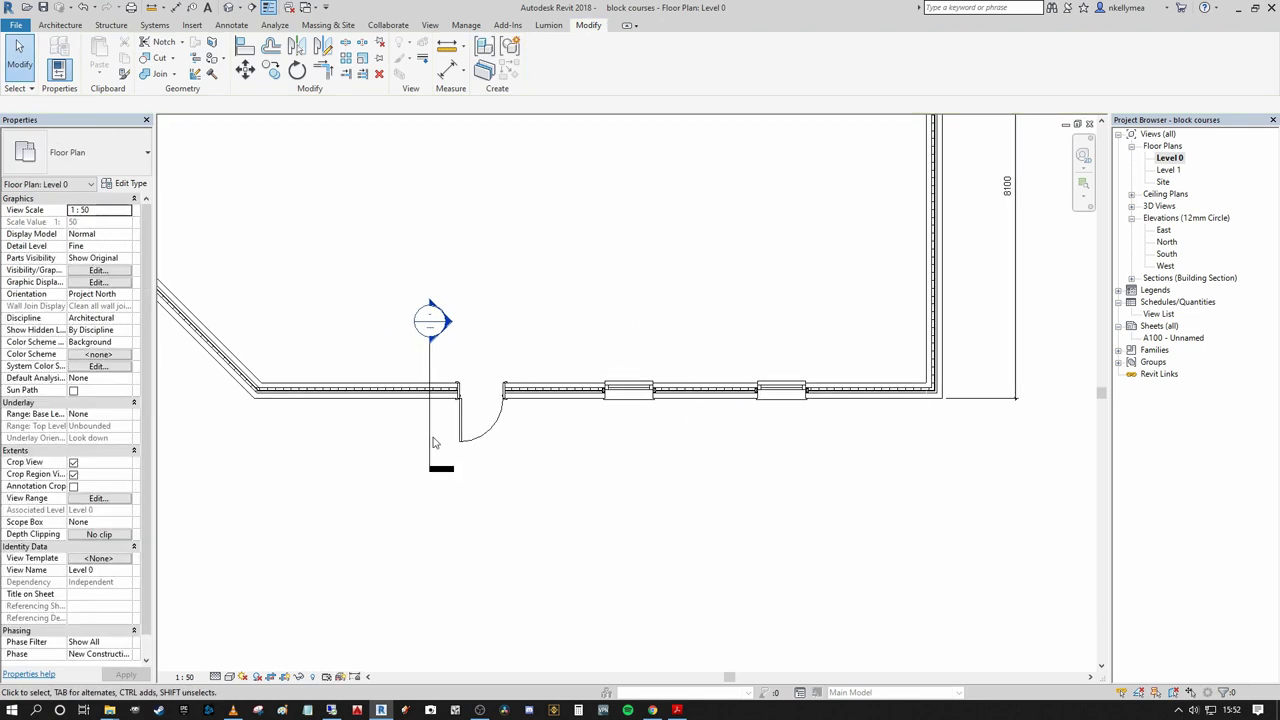
{"action": "scroll", "coordinate": [487, 427], "scroll_direction": "down", "scroll_amount": 5}
{"action": "scroll", "coordinate": [563, 394], "scroll_direction": "up", "scroll_amount": 4}
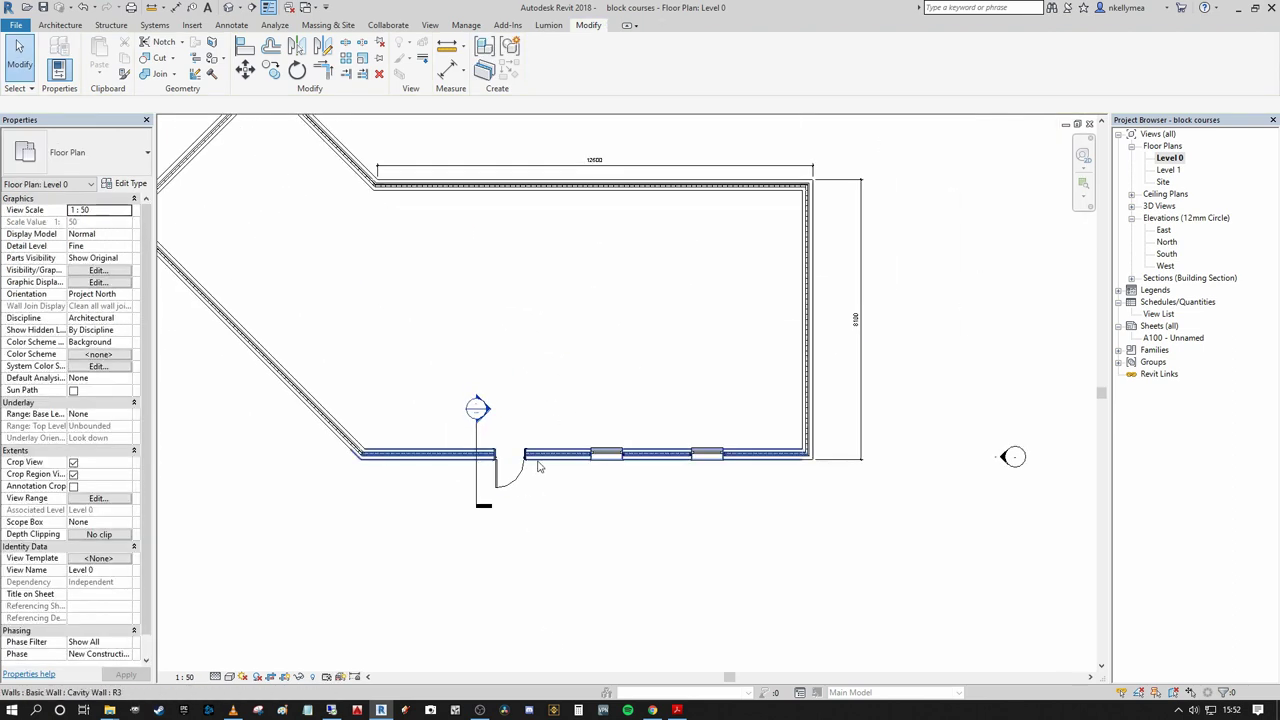
{"action": "scroll", "coordinate": [700, 495], "scroll_direction": "up", "scroll_amount": 2}
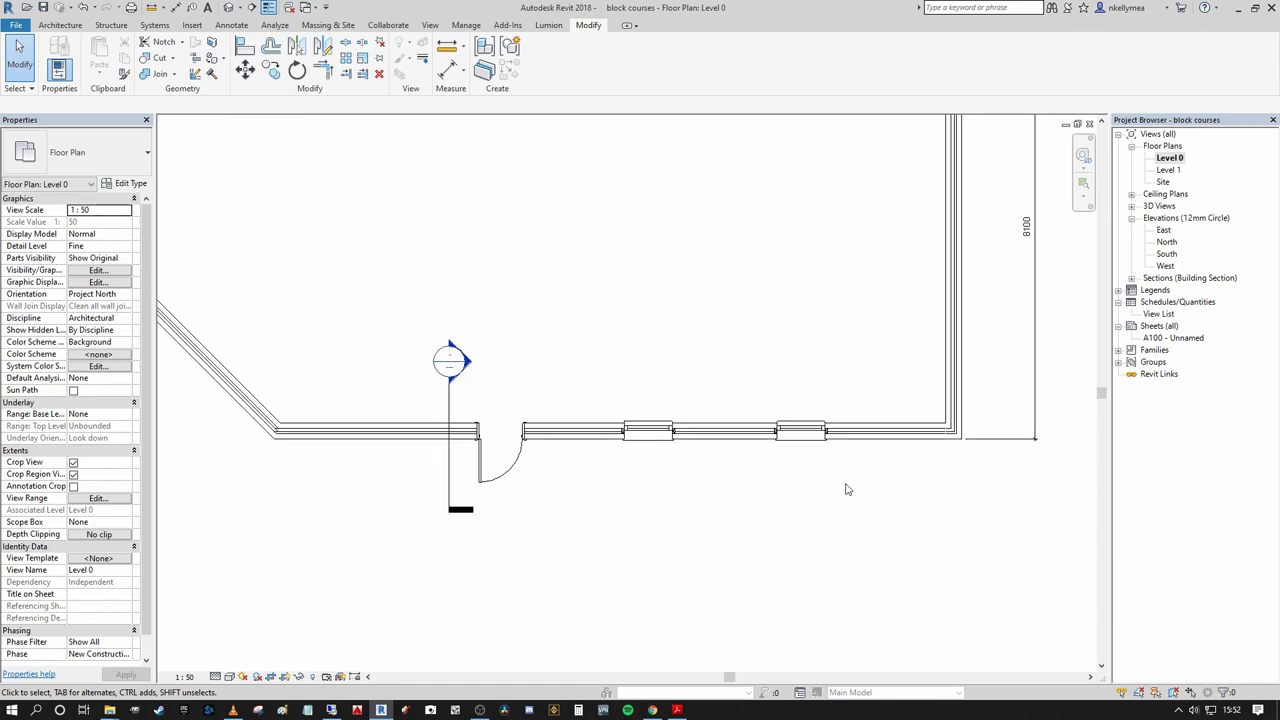
{"action": "scroll", "coordinate": [800, 475], "scroll_direction": "down", "scroll_amount": 1}
{"action": "left_click", "coordinate": [1166, 254]}
{"action": "double_click", "coordinate": [1166, 254]}
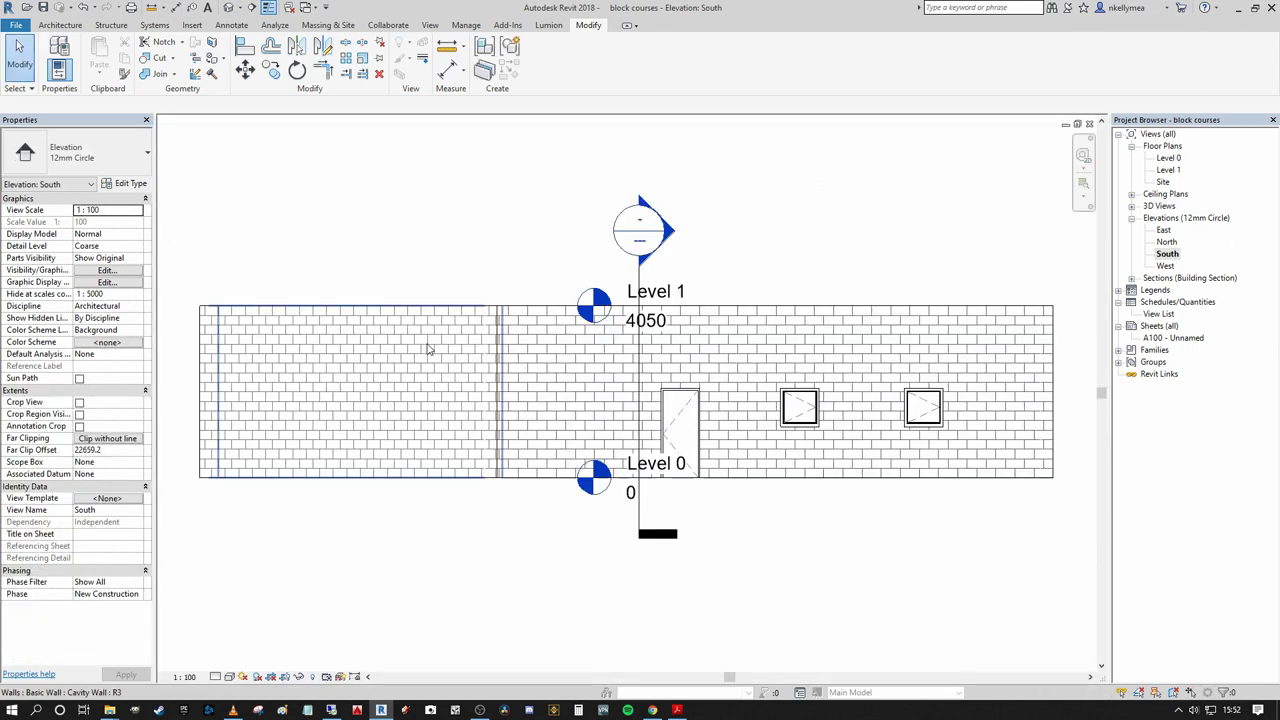
- Extend the Level 0 and Level 1 lines so their heads sit clear beyond the wall's west end
{"action": "left_click", "coordinate": [617, 292]}
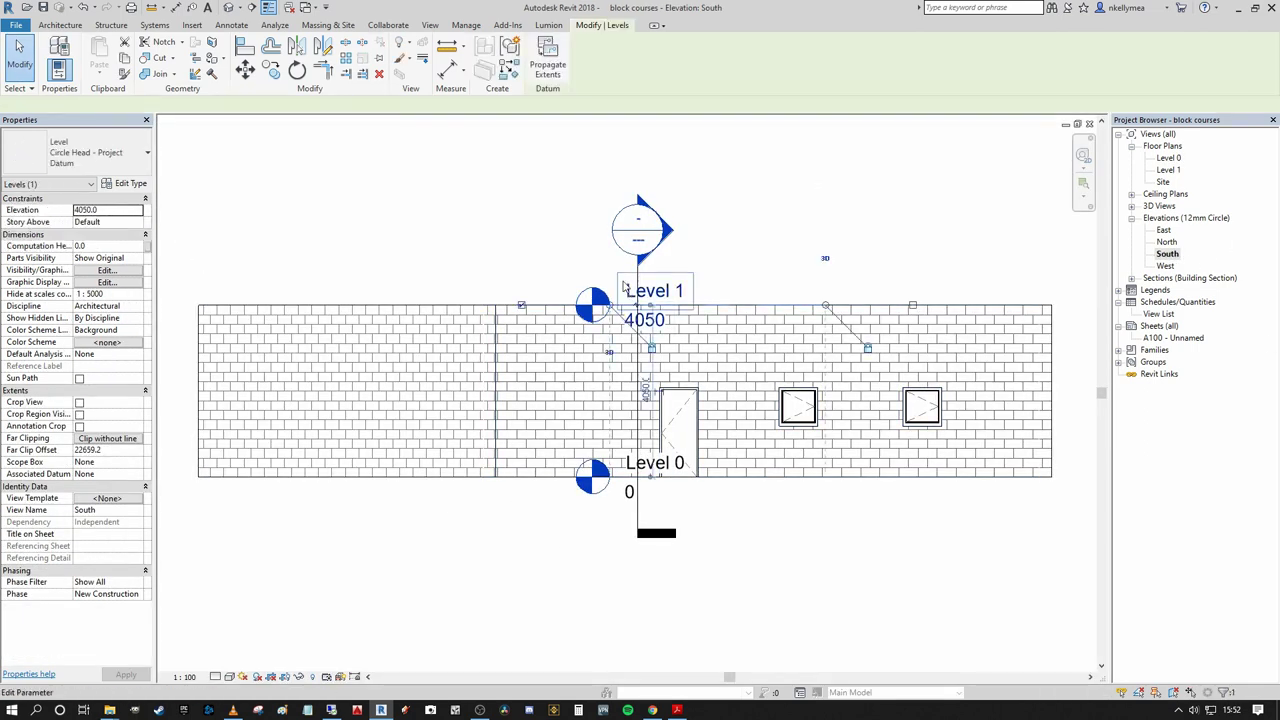
{"action": "scroll", "coordinate": [813, 300], "scroll_direction": "down", "scroll_amount": 3}
{"action": "left_click_drag", "start_coordinate": [695, 305], "coordinate": [352, 304]}
- Hide the section marker in the South elevation by category
{"action": "left_click", "coordinate": [716, 290]}
{"action": "right_click", "coordinate": [716, 290]}
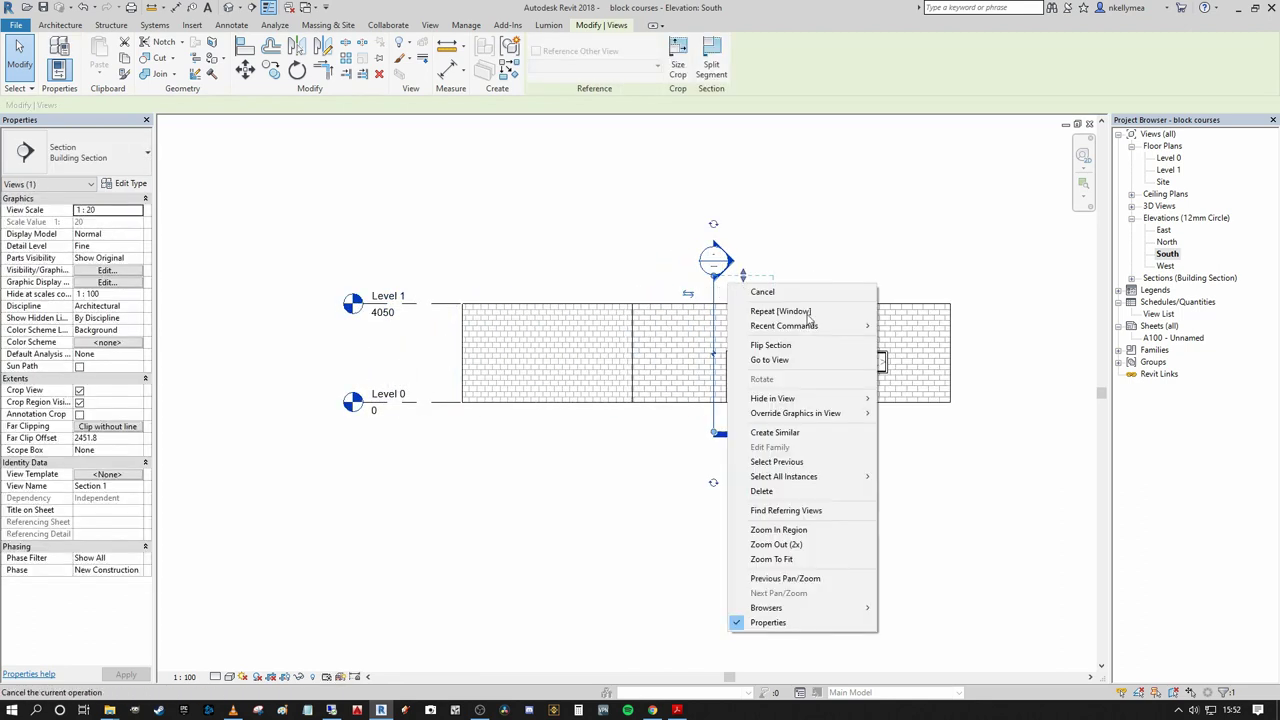
{"action": "mouse_move", "coordinate": [840, 398]}
{"action": "left_click", "coordinate": [921, 413]}
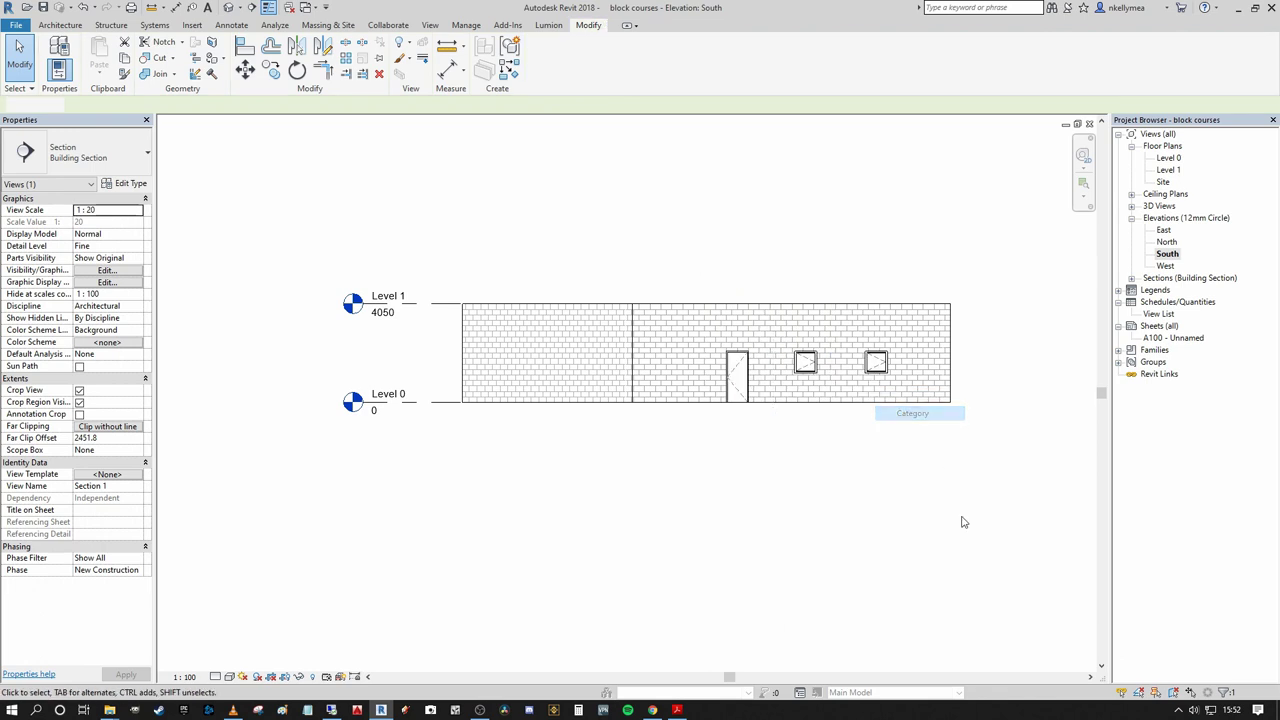
- Set the South elevation's detail level to Fine
{"action": "scroll", "coordinate": [577, 437], "scroll_direction": "up", "scroll_amount": 5}
{"action": "scroll", "coordinate": [600, 487], "scroll_direction": "up", "scroll_amount": 2}
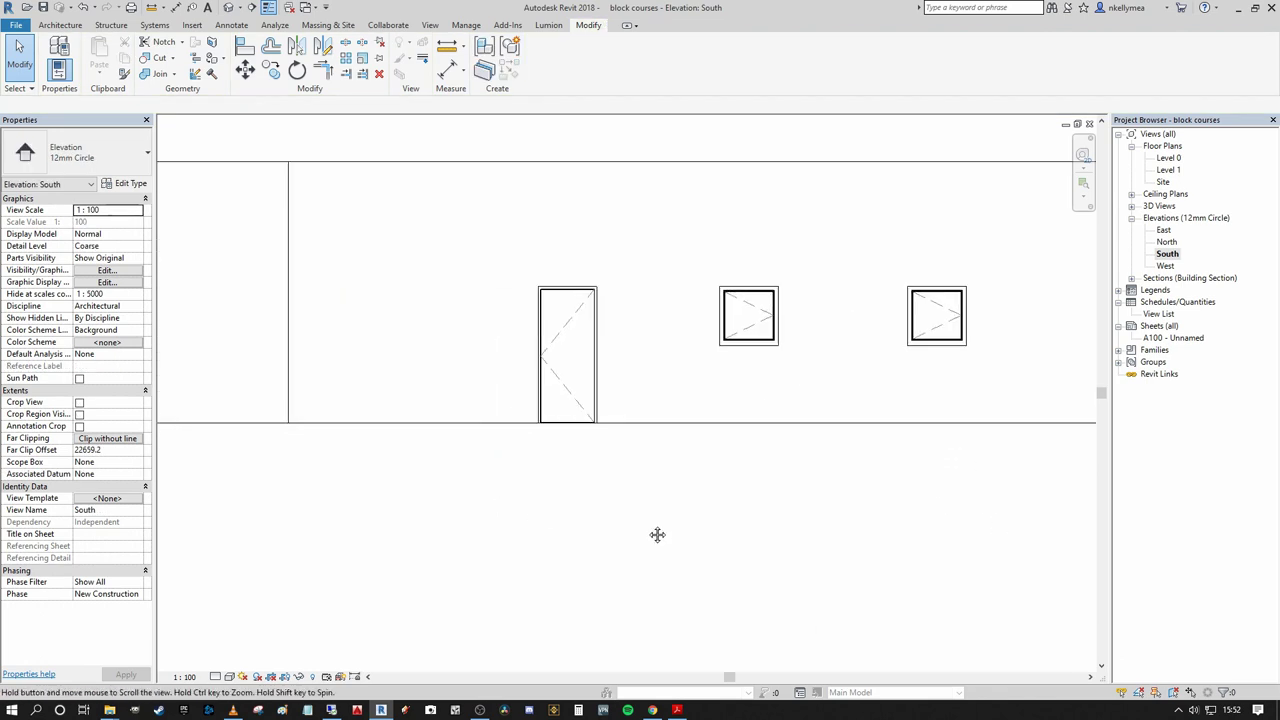
{"action": "scroll", "coordinate": [705, 522], "scroll_direction": "down", "scroll_amount": 3}
{"action": "scroll", "coordinate": [703, 543], "scroll_direction": "up", "scroll_amount": 3}
{"action": "scroll", "coordinate": [660, 520], "scroll_direction": "down", "scroll_amount": 1}
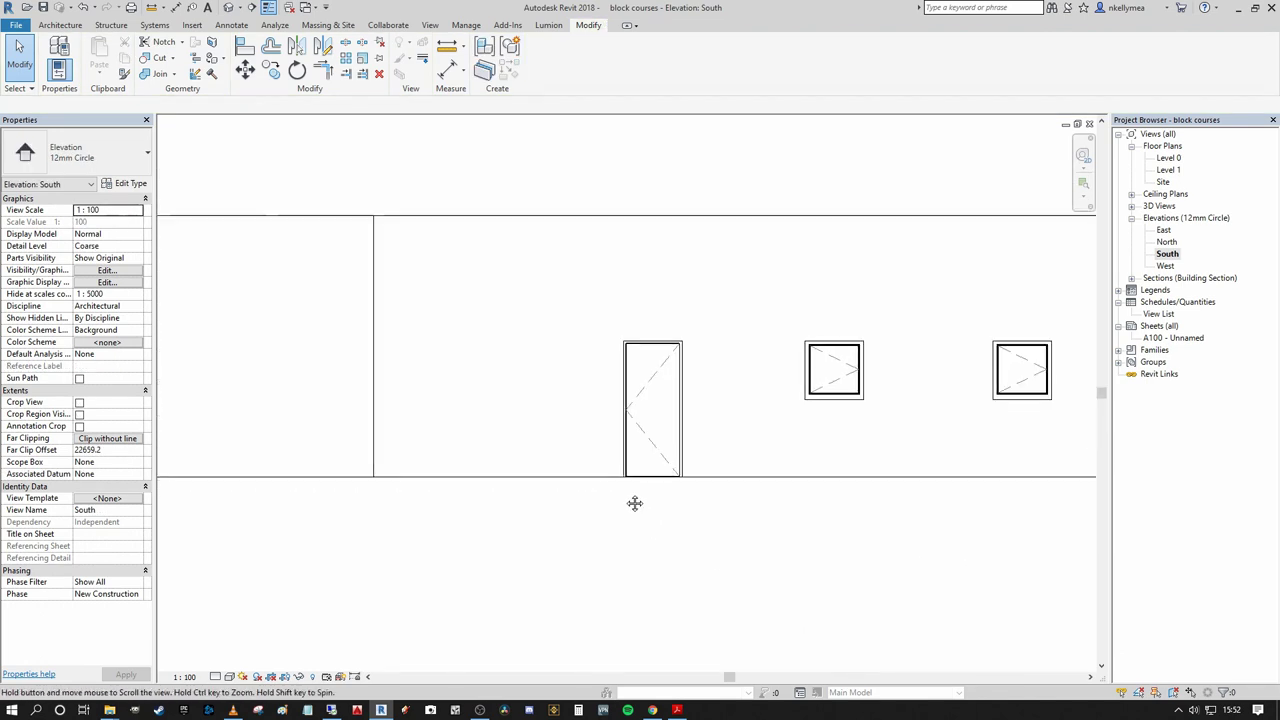
{"action": "middle_click_drag", "start_coordinate": [611, 489], "coordinate": [555, 513]}
{"action": "scroll", "coordinate": [654, 549], "scroll_direction": "down", "scroll_amount": 2}
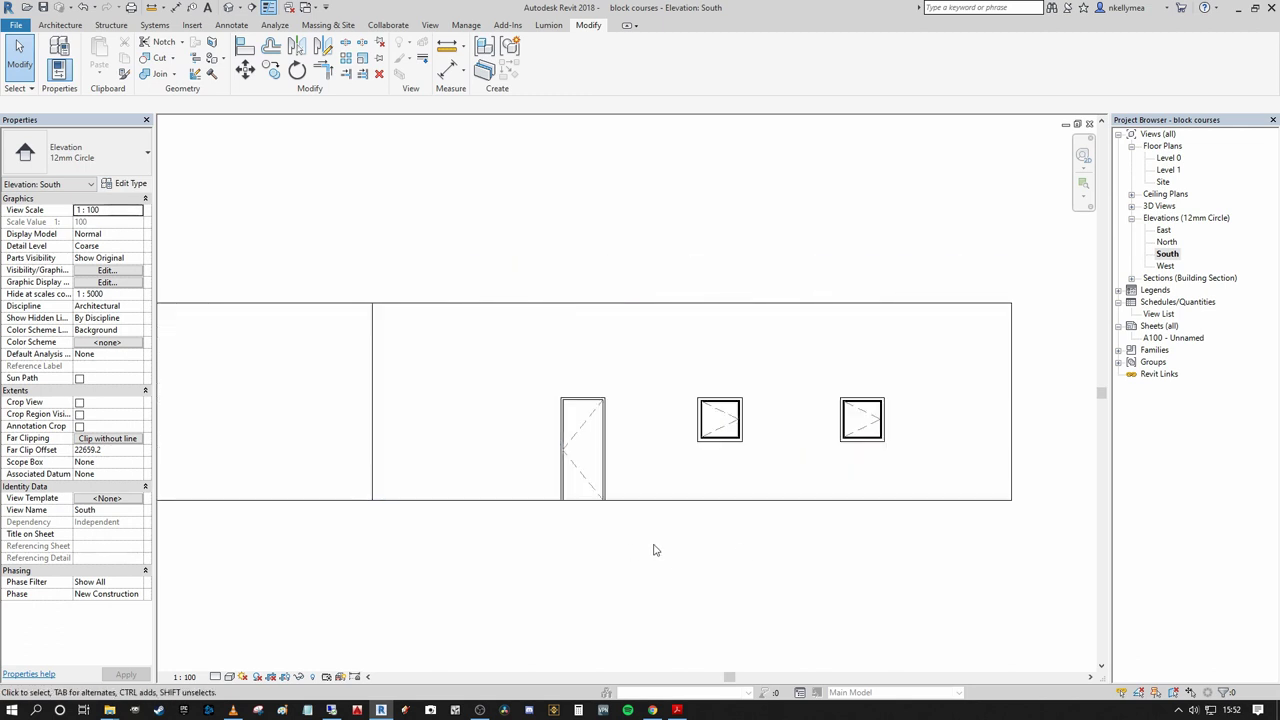
{"action": "left_click", "coordinate": [215, 677]}
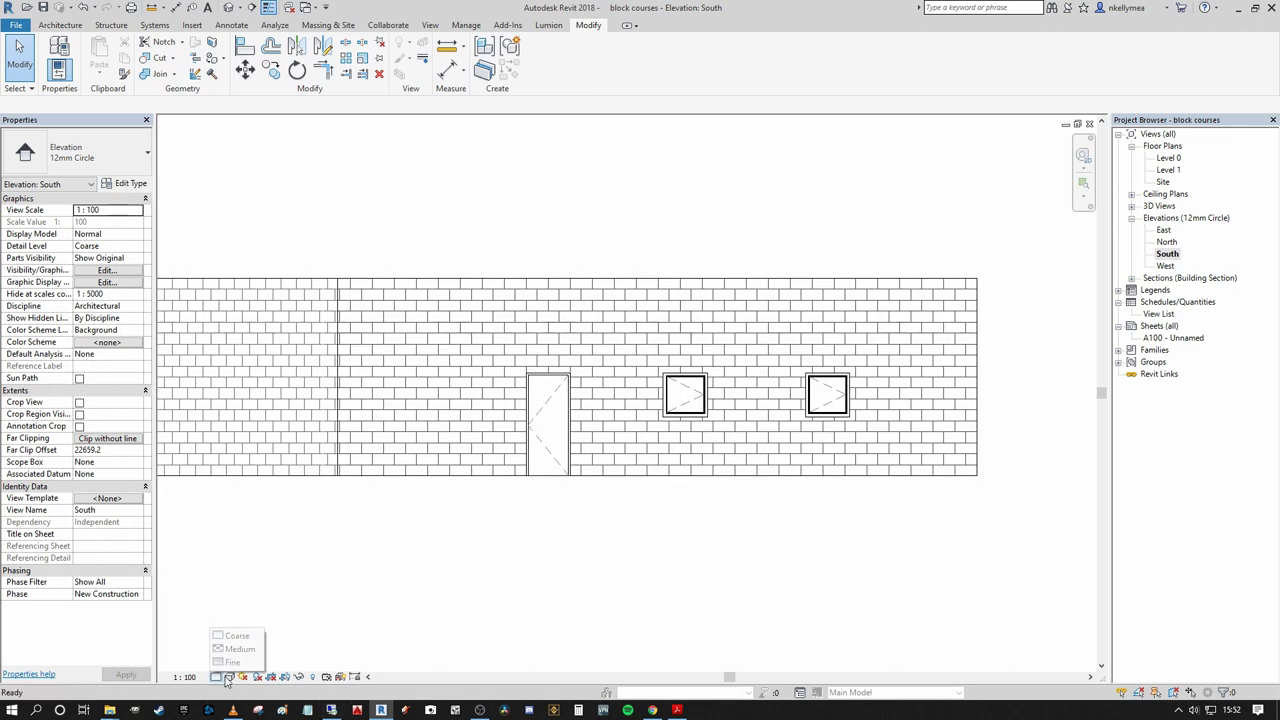
{"action": "left_click", "coordinate": [236, 667]}
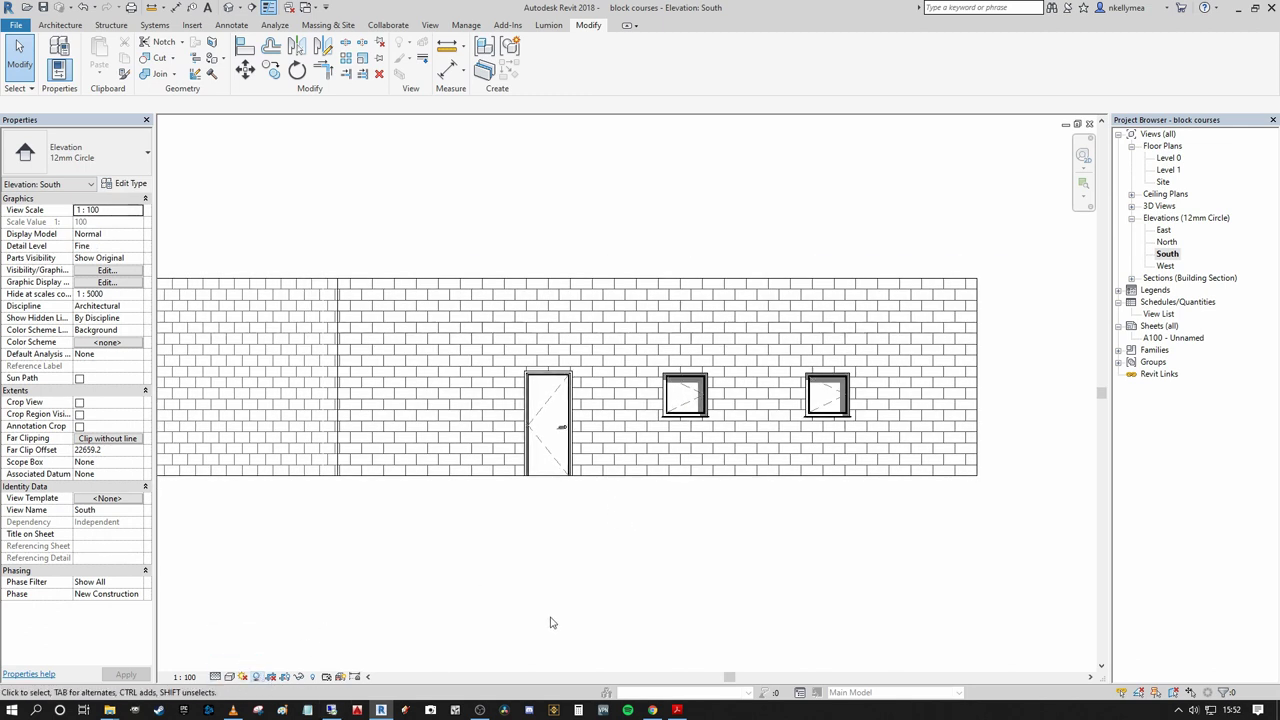
- Examine how the door and both windows sit against the block courses in the South elevation
{"action": "scroll", "coordinate": [629, 503], "scroll_direction": "up", "scroll_amount": 2}
{"action": "middle_click_drag", "start_coordinate": [671, 580], "coordinate": [671, 621]}
{"action": "scroll", "coordinate": [651, 614], "scroll_direction": "down", "scroll_amount": 2}
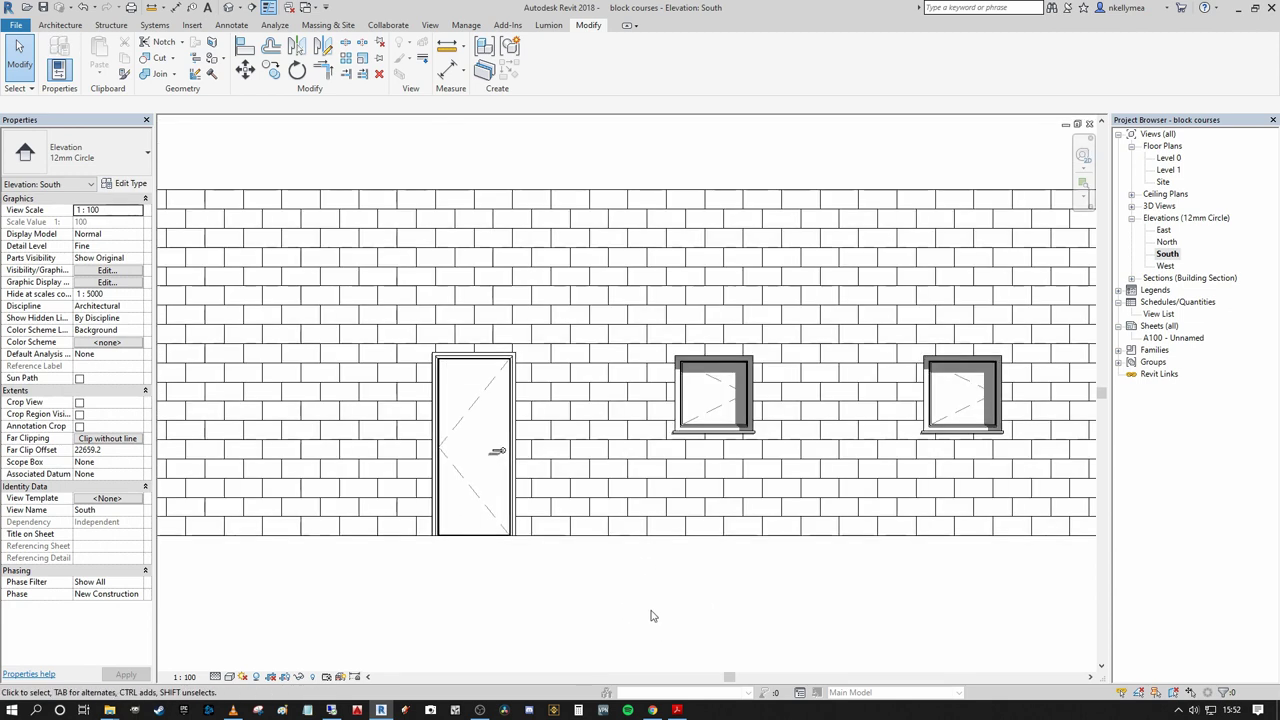
{"action": "scroll", "coordinate": [643, 600], "scroll_direction": "up", "scroll_amount": 1}
{"action": "middle_click_drag", "start_coordinate": [506, 657], "coordinate": [546, 565]}
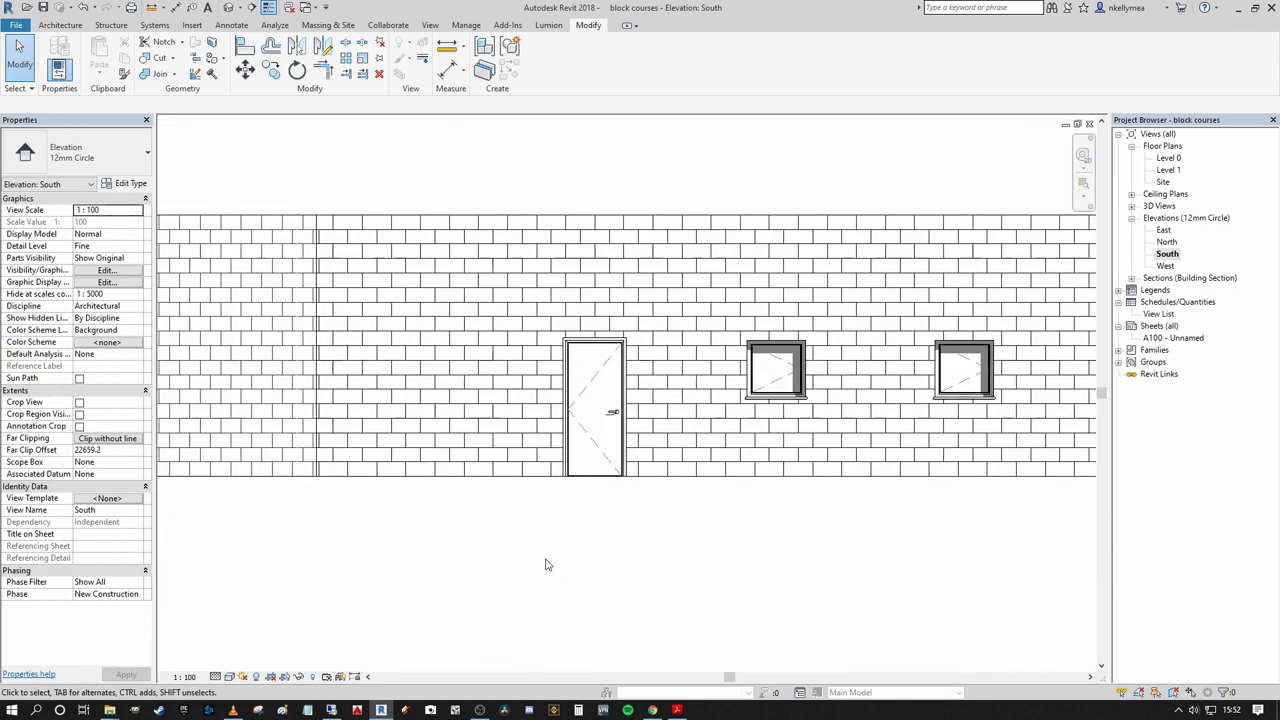
{"action": "scroll", "coordinate": [854, 606], "scroll_direction": "up", "scroll_amount": 1}
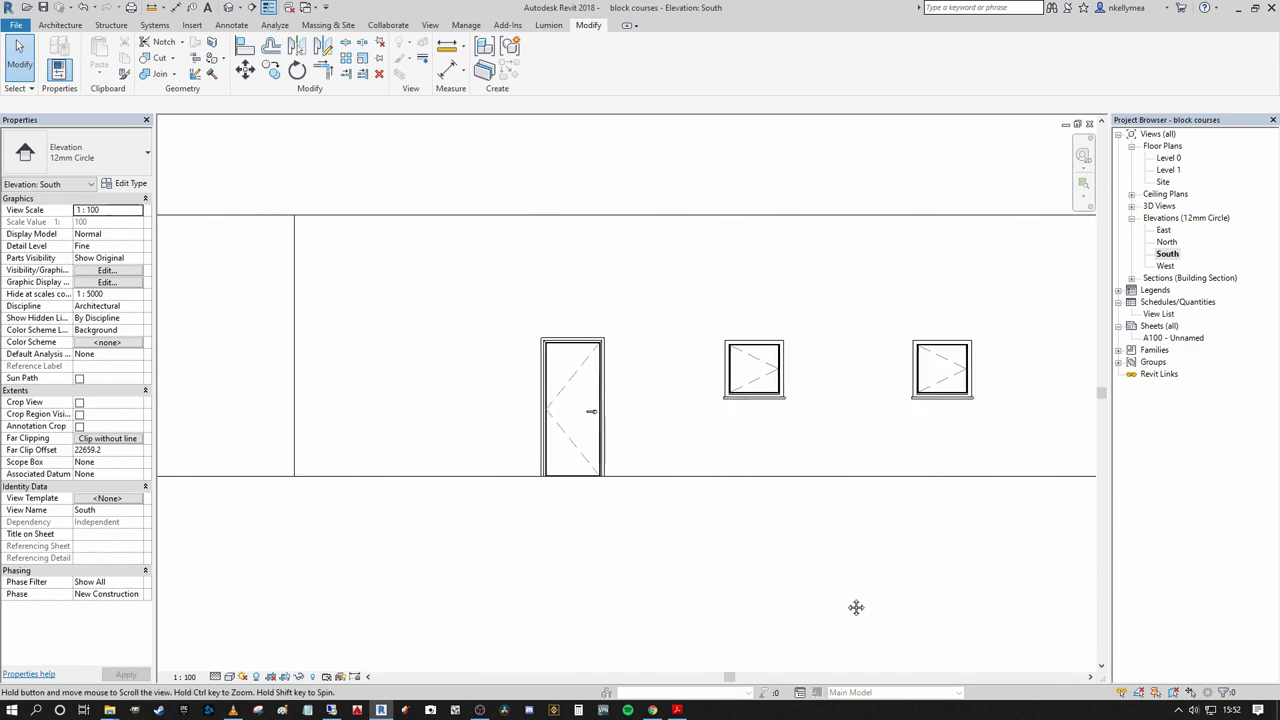
{"action": "scroll", "coordinate": [826, 610], "scroll_direction": "down", "scroll_amount": 1}
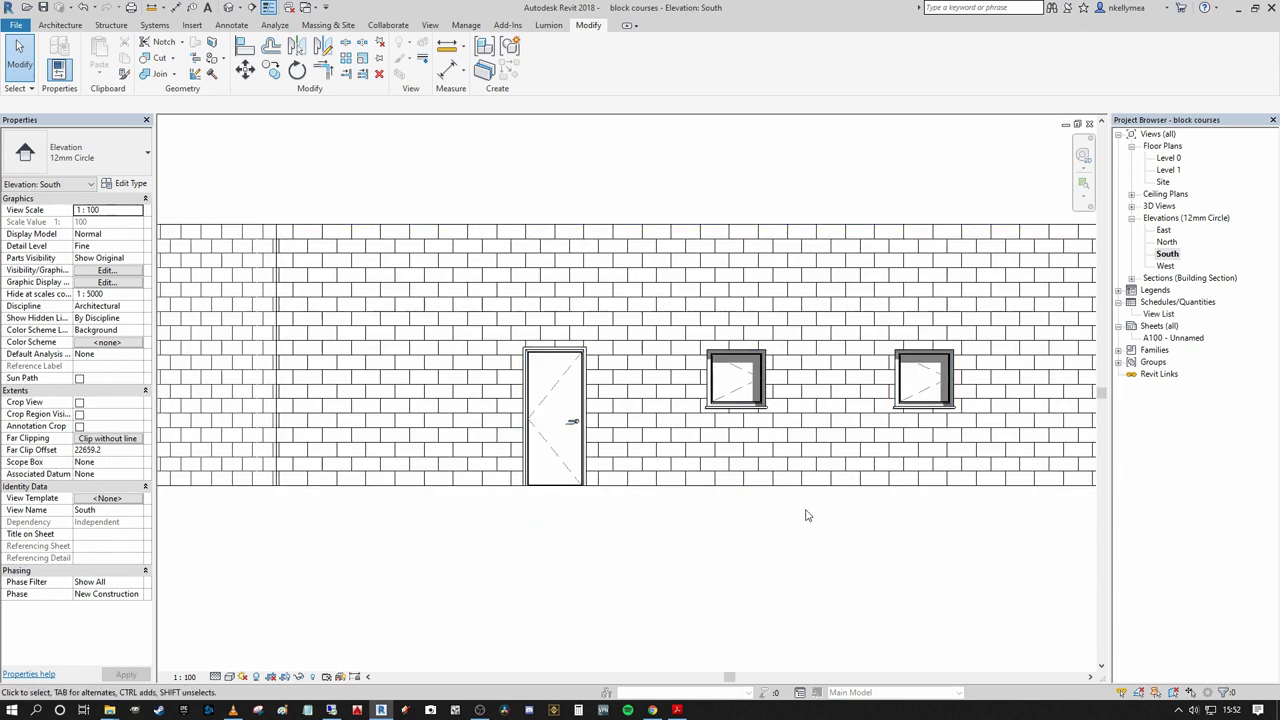
{"action": "scroll", "coordinate": [597, 571], "scroll_direction": "up", "scroll_amount": 2}
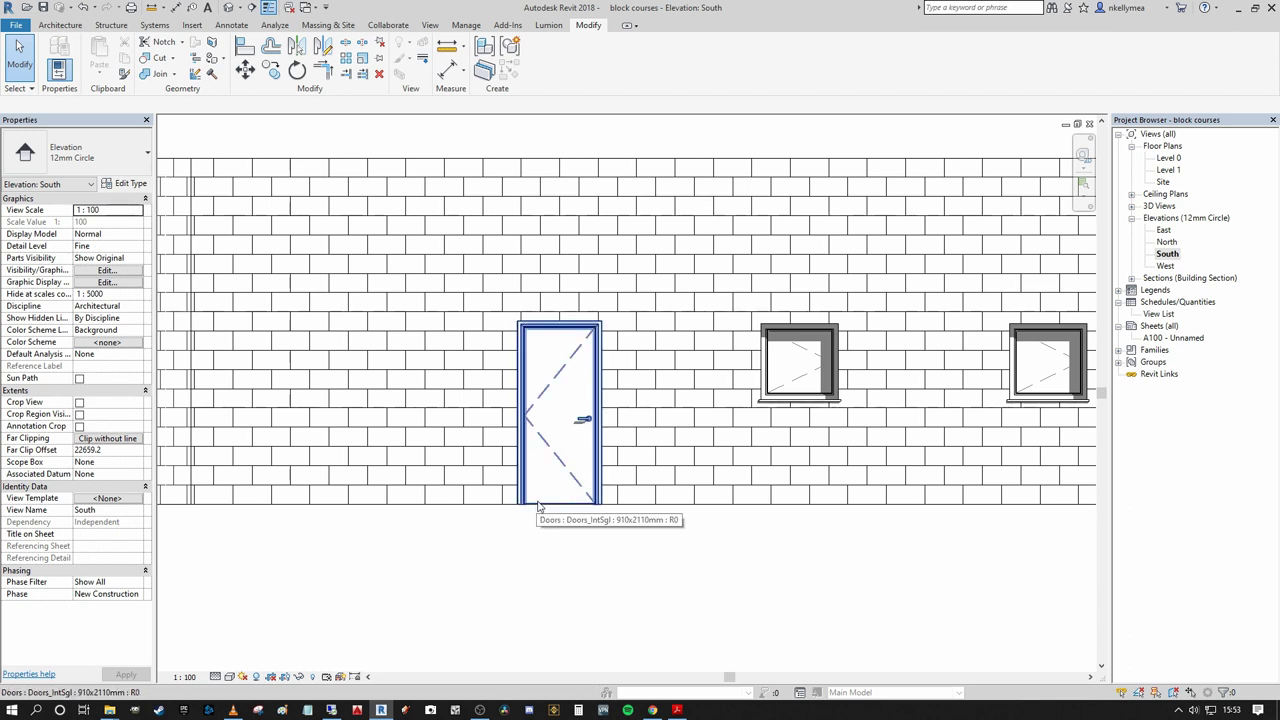
- Select the door and check its head and jambs against the surrounding block joints
{"action": "left_click", "coordinate": [560, 475]}
{"action": "scroll", "coordinate": [554, 540], "scroll_direction": "up", "scroll_amount": 3}
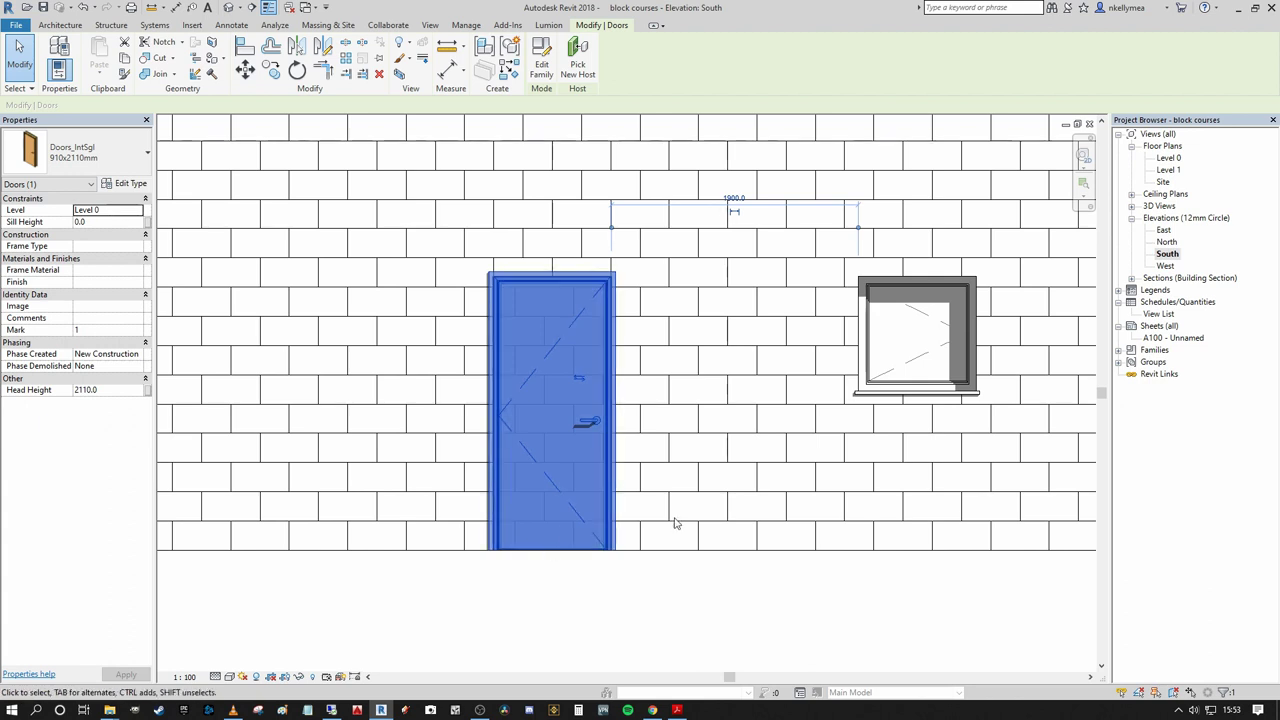
{"action": "middle_click_drag", "start_coordinate": [660, 563], "coordinate": [575, 568]}
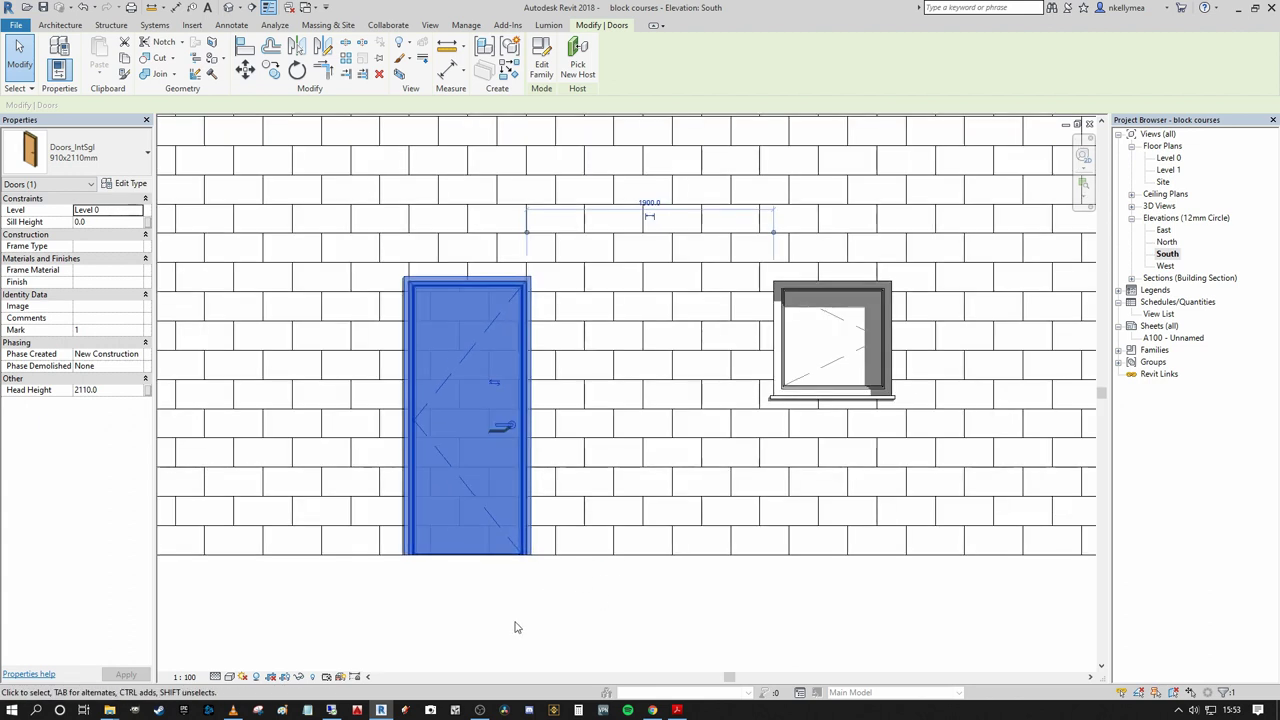
{"action": "scroll", "coordinate": [580, 588], "scroll_direction": "down", "scroll_amount": 2}
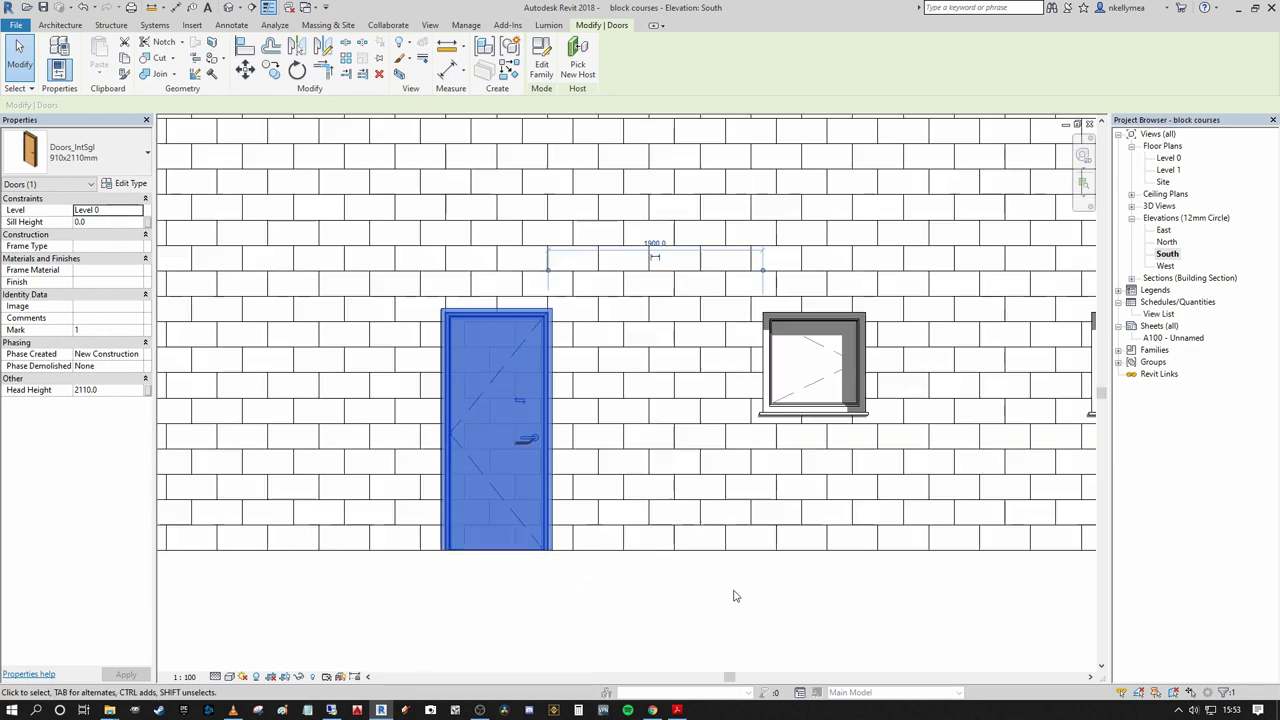
{"action": "middle_click_drag", "start_coordinate": [760, 597], "coordinate": [660, 594]}
{"action": "left_click", "coordinate": [589, 597]}
{"action": "scroll", "coordinate": [580, 600], "scroll_direction": "down", "scroll_amount": 1}
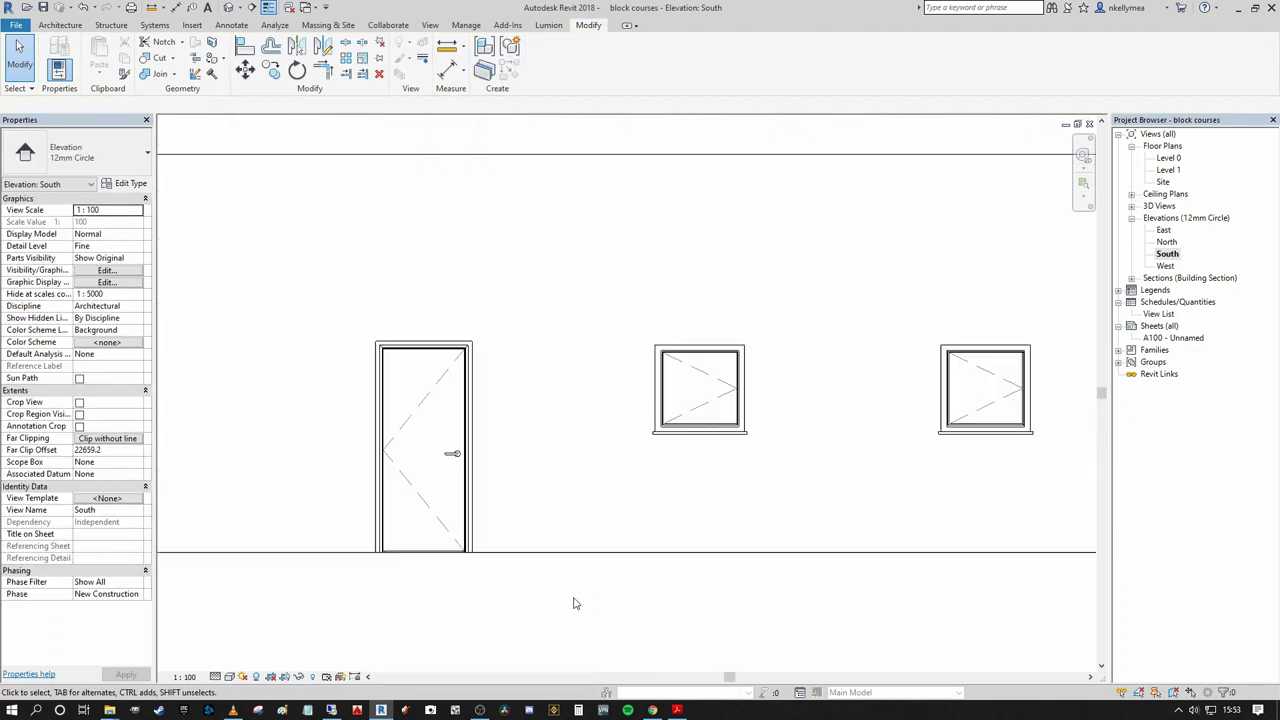
{"action": "middle_click_drag", "start_coordinate": [574, 603], "coordinate": [567, 528]}
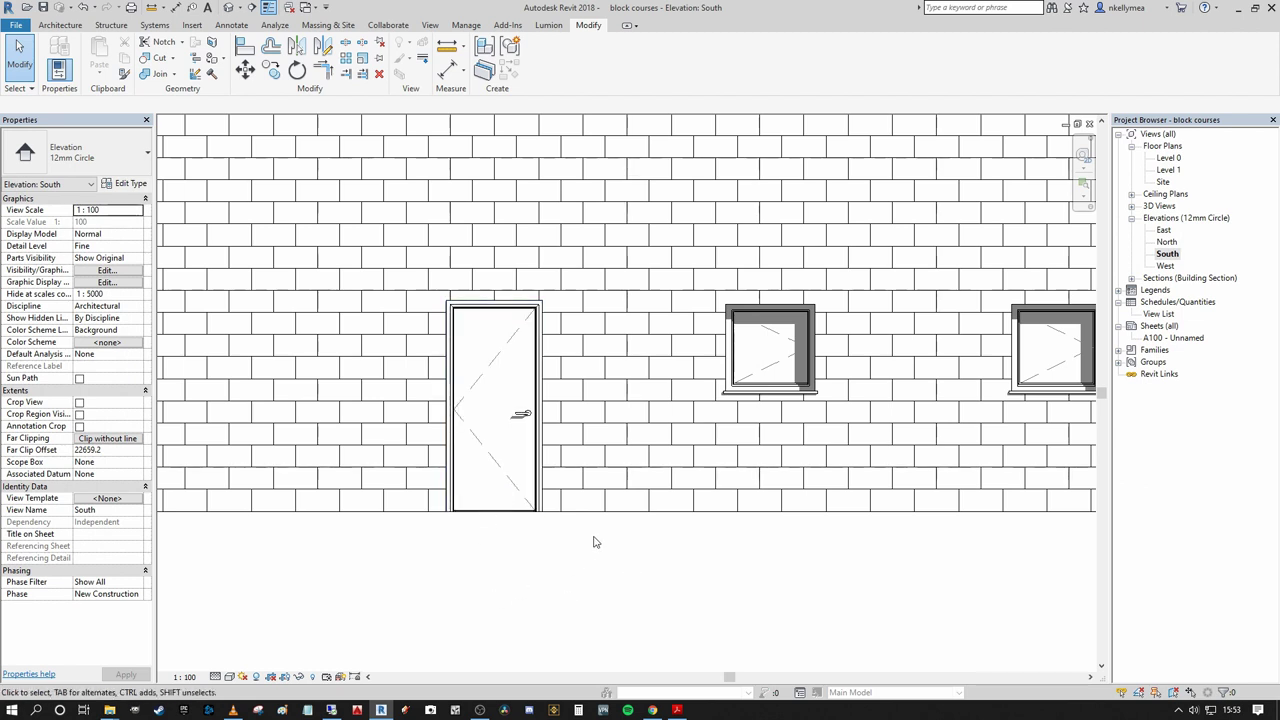
- Duplicate the door's type as a new Doors_IntSgl type named 1125*2250
{"action": "middle_click_drag", "start_coordinate": [586, 537], "coordinate": [600, 550]}
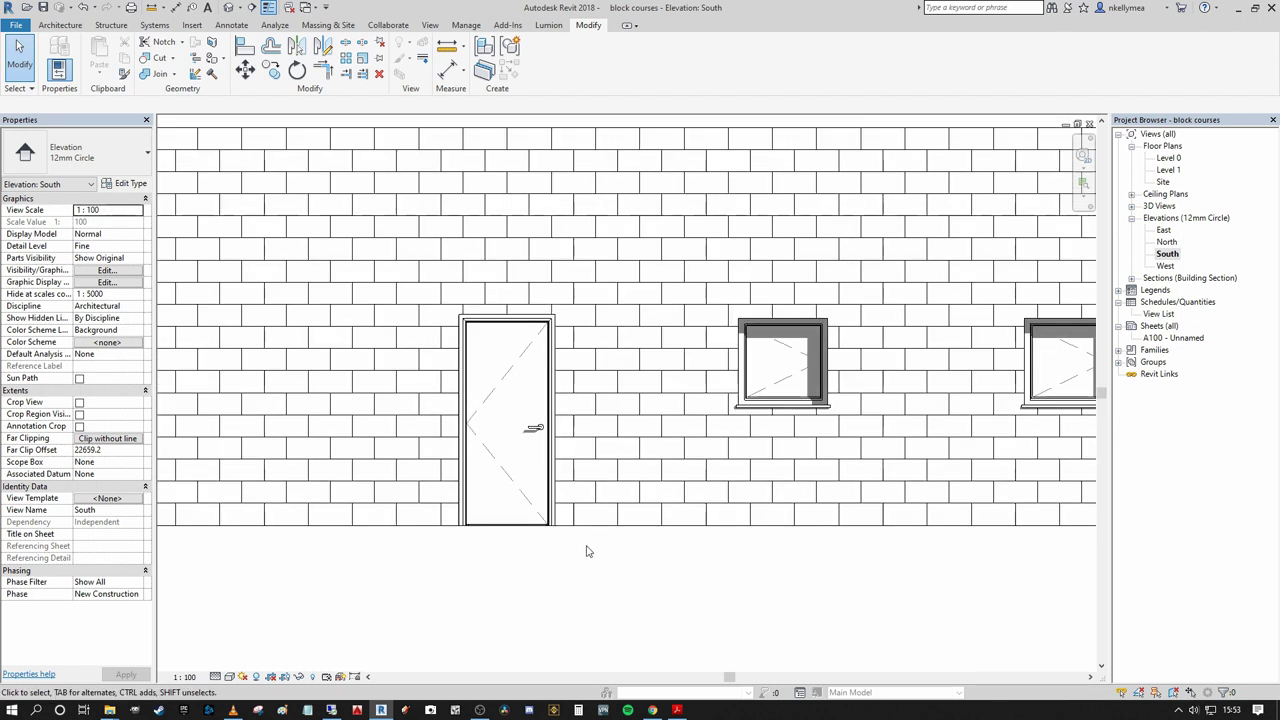
{"action": "left_click", "coordinate": [526, 488]}
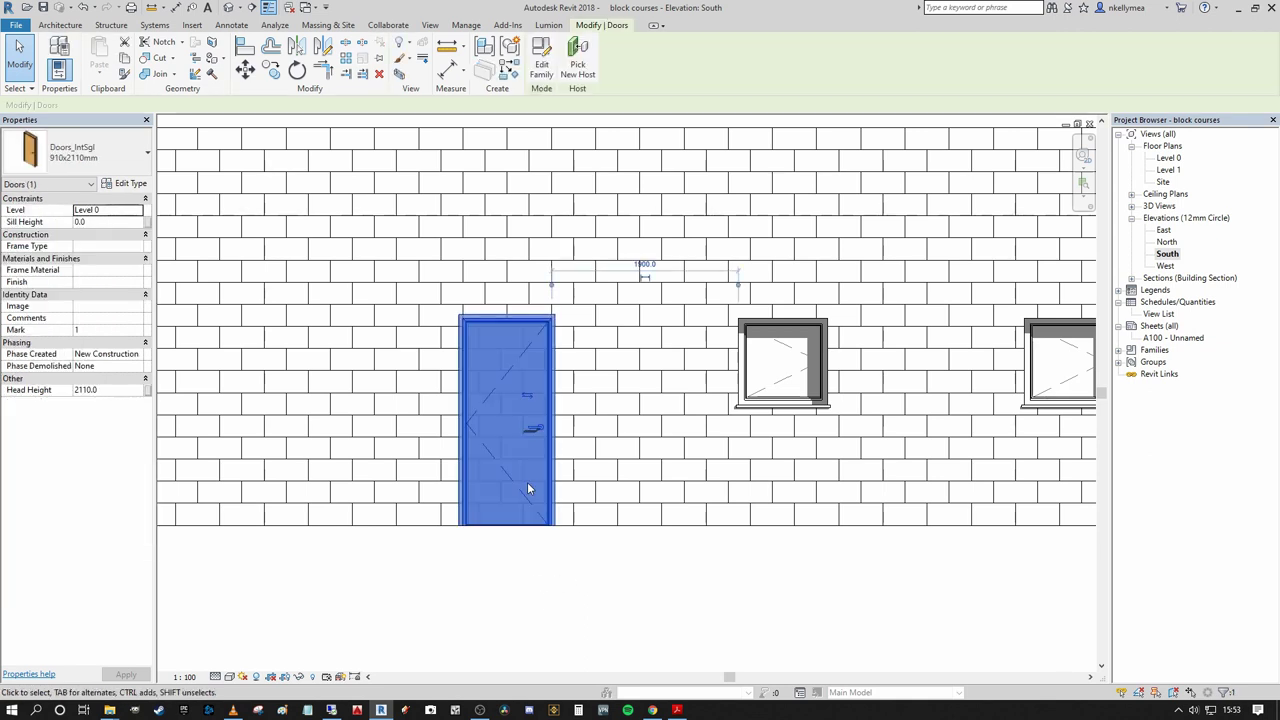
{"action": "left_click", "coordinate": [128, 186]}
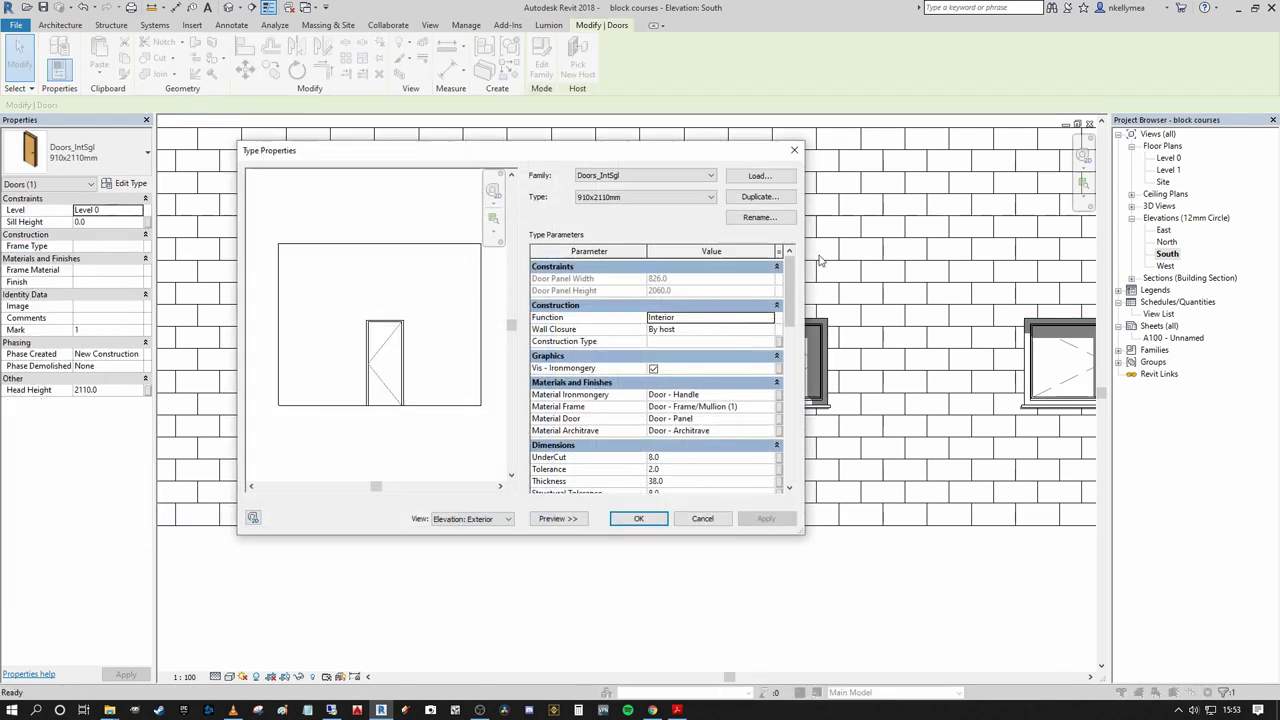
{"action": "left_click", "coordinate": [760, 196]}
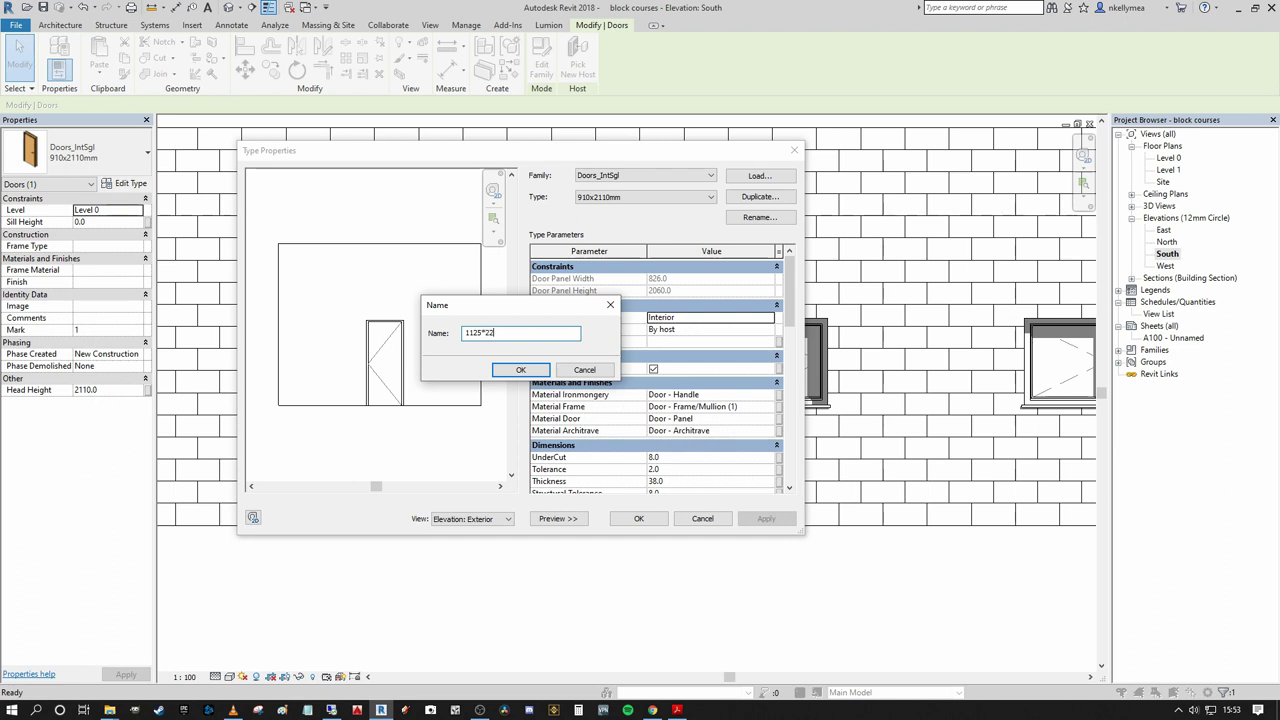
{"action": "left_click", "coordinate": [520, 369]}
- Set the new door type's Rough Width to 1125 and Rough Height to 2250, and apply it to the door
{"action": "left_click_drag", "start_coordinate": [789, 278], "coordinate": [789, 342]}
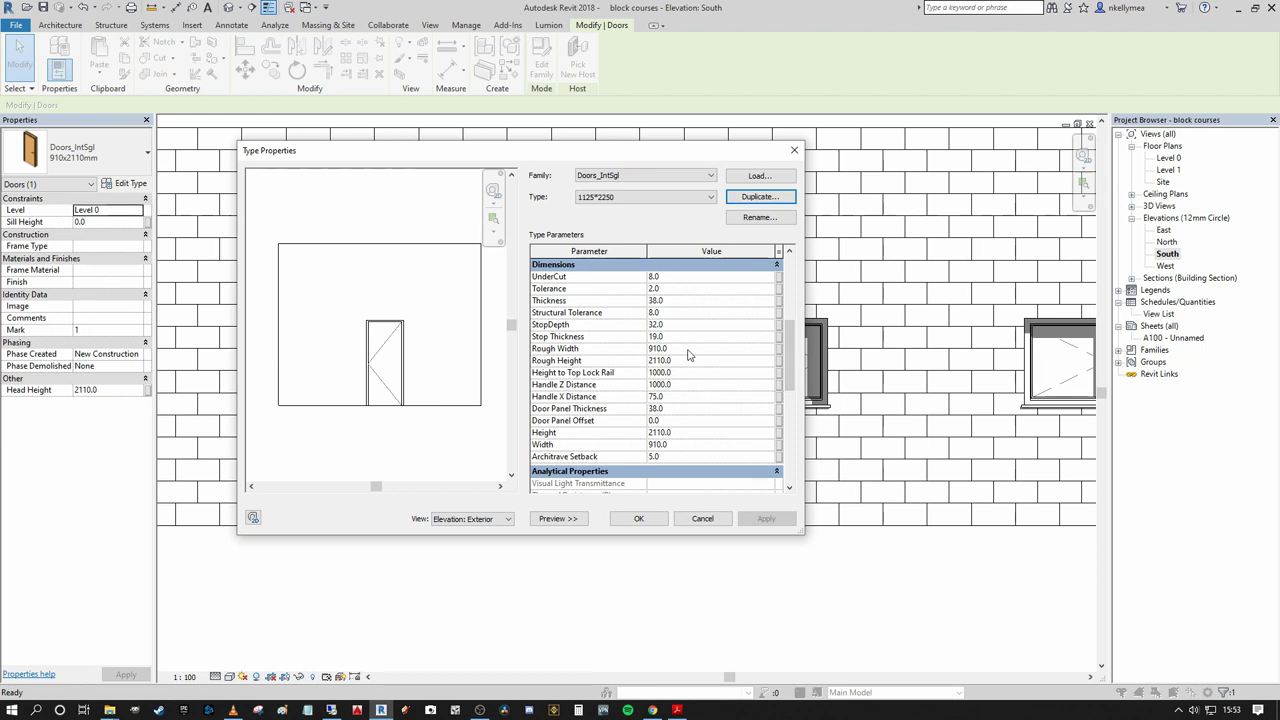
{"action": "left_click", "coordinate": [692, 348]}
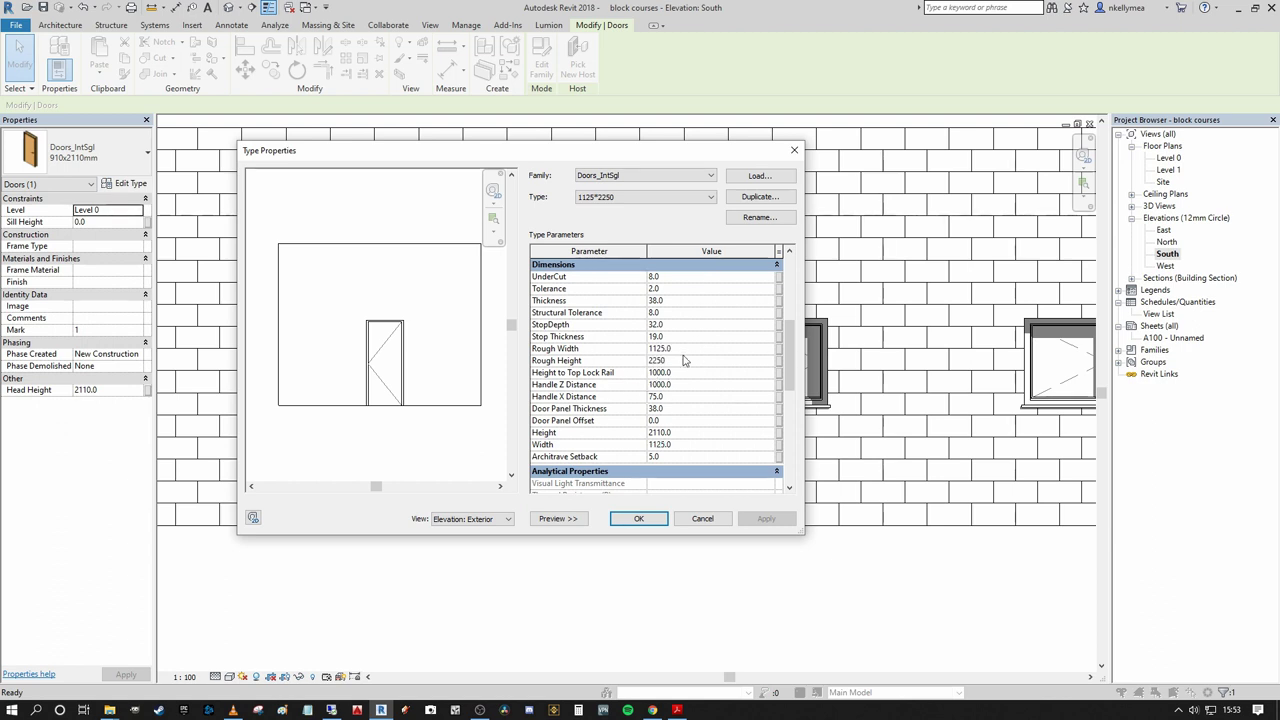
{"action": "left_click", "coordinate": [684, 348]}
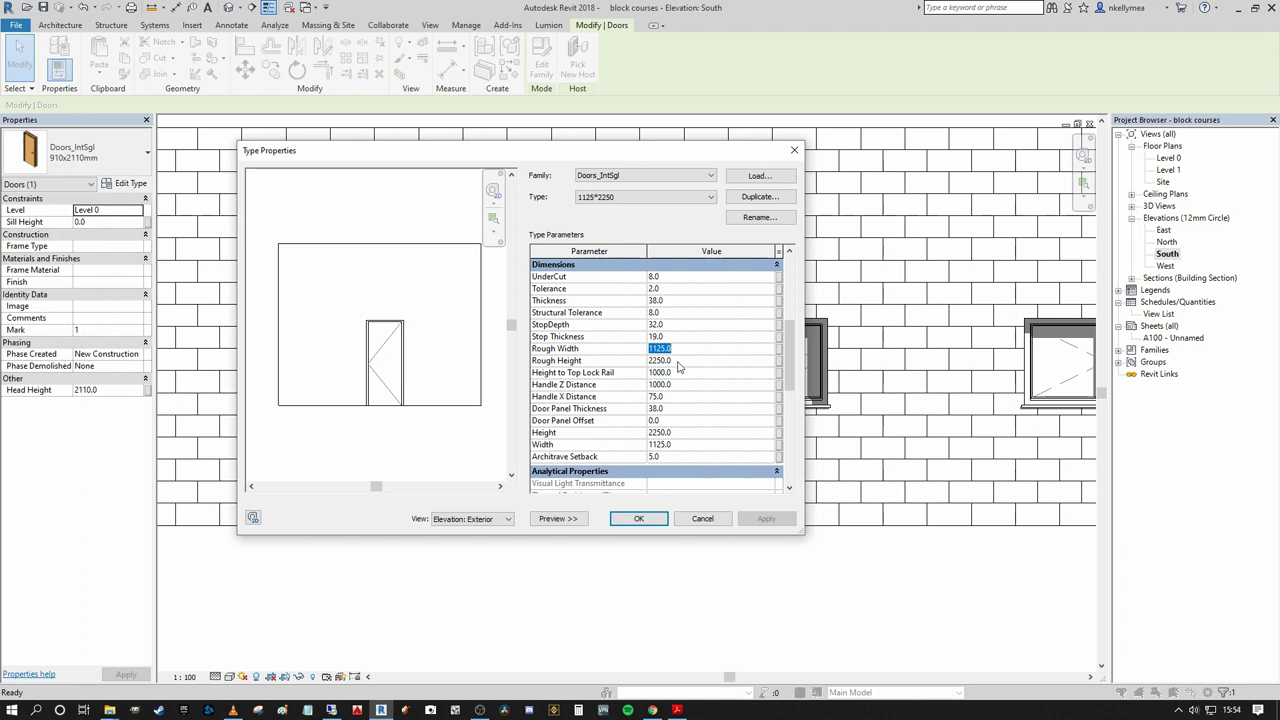
{"action": "left_click", "coordinate": [640, 518]}
{"action": "left_click", "coordinate": [549, 557]}
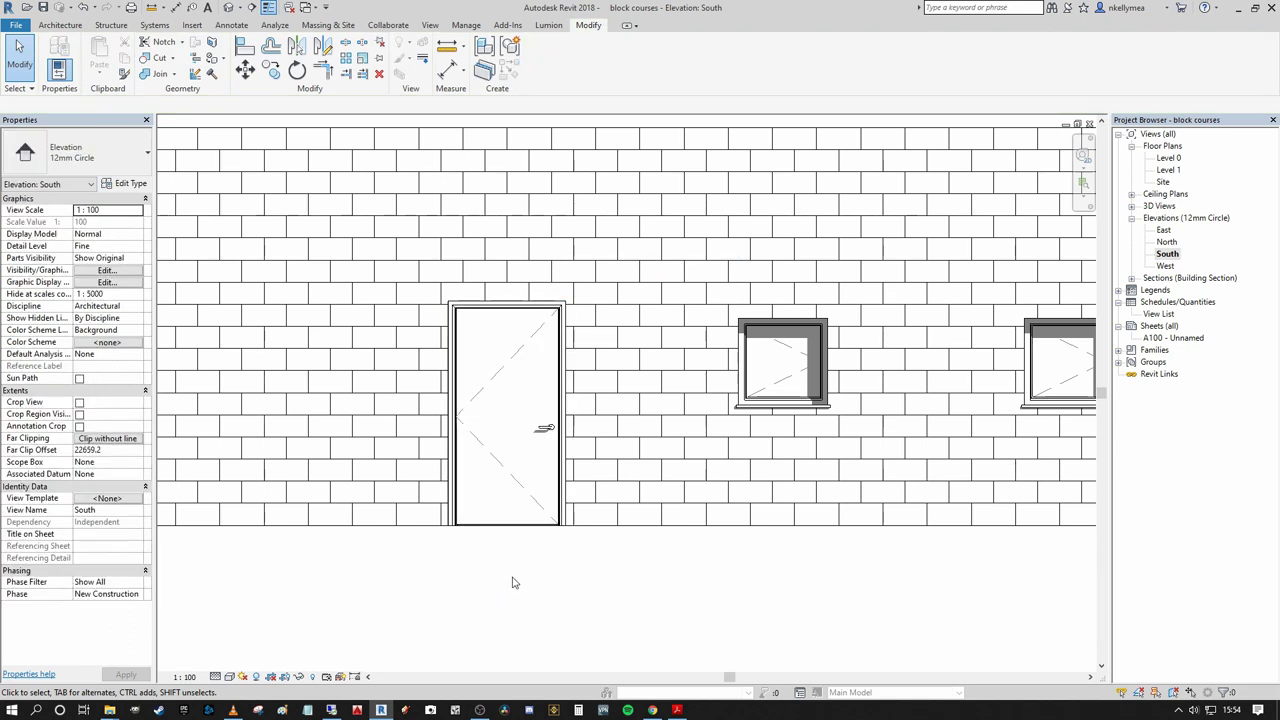
- Examine the resized door's head and jambs against the block courses and vertical joints
{"action": "middle_click_drag", "start_coordinate": [514, 583], "coordinate": [560, 589]}
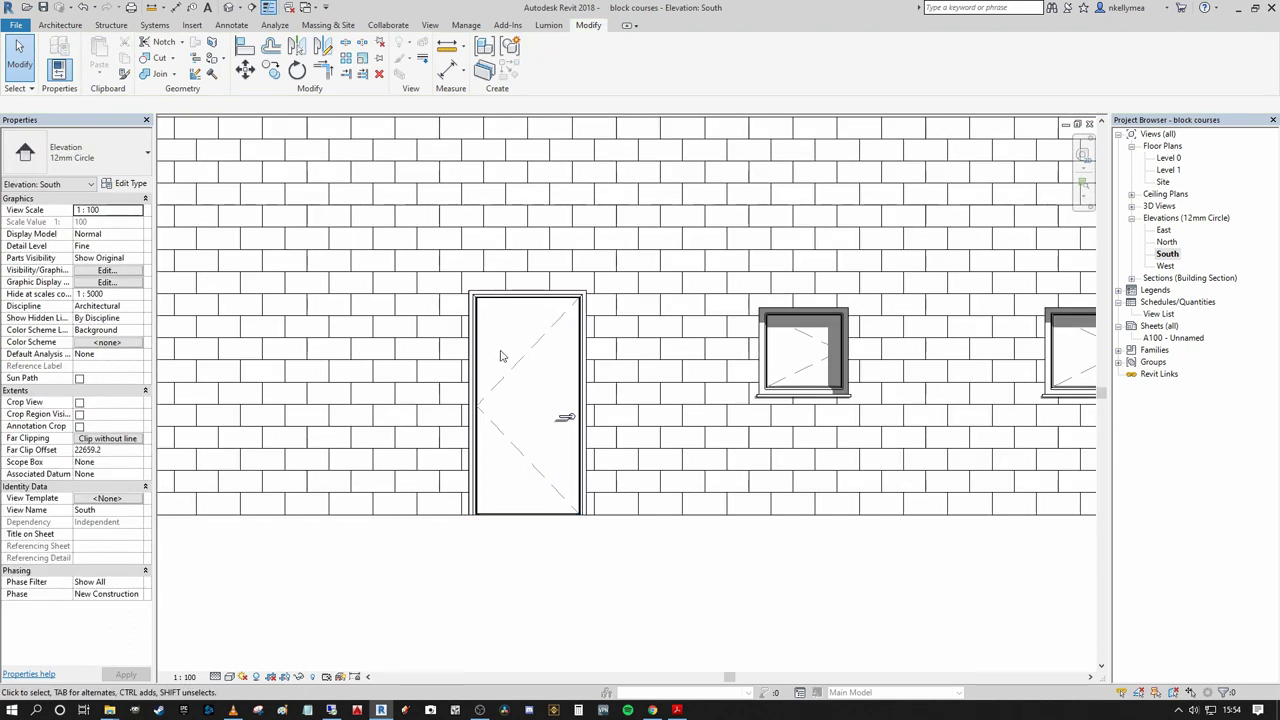
{"action": "scroll", "coordinate": [563, 440], "scroll_direction": "up", "scroll_amount": 2}
{"action": "scroll", "coordinate": [505, 277], "scroll_direction": "down", "scroll_amount": 2}
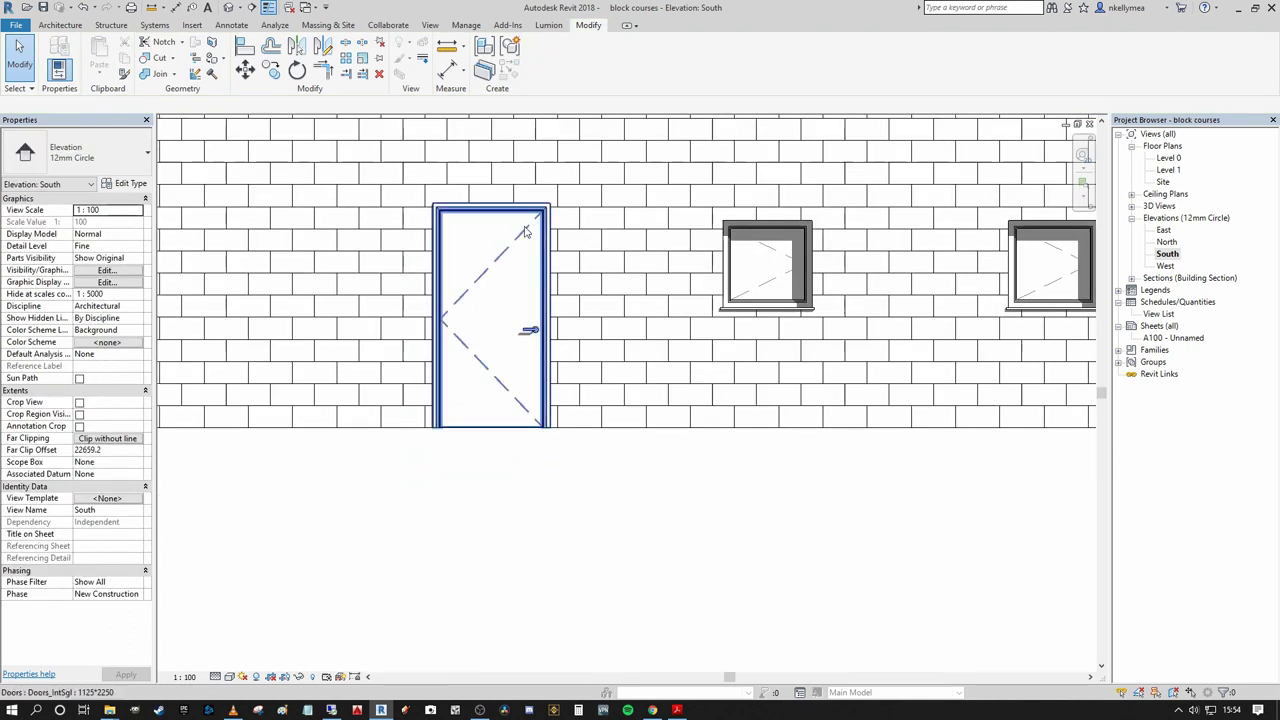
{"action": "scroll", "coordinate": [550, 283], "scroll_direction": "up", "scroll_amount": 2}
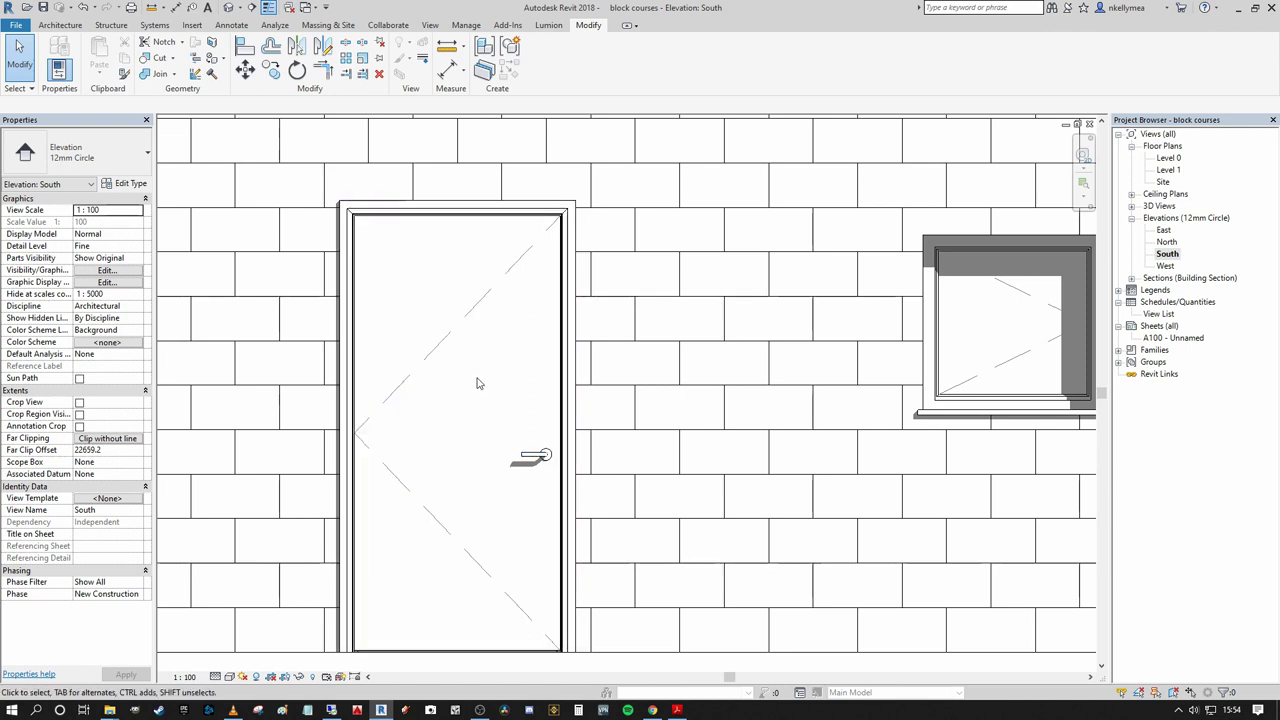
{"action": "scroll", "coordinate": [440, 345], "scroll_direction": "down", "scroll_amount": 2}
{"action": "scroll", "coordinate": [495, 340], "scroll_direction": "up", "scroll_amount": 2}
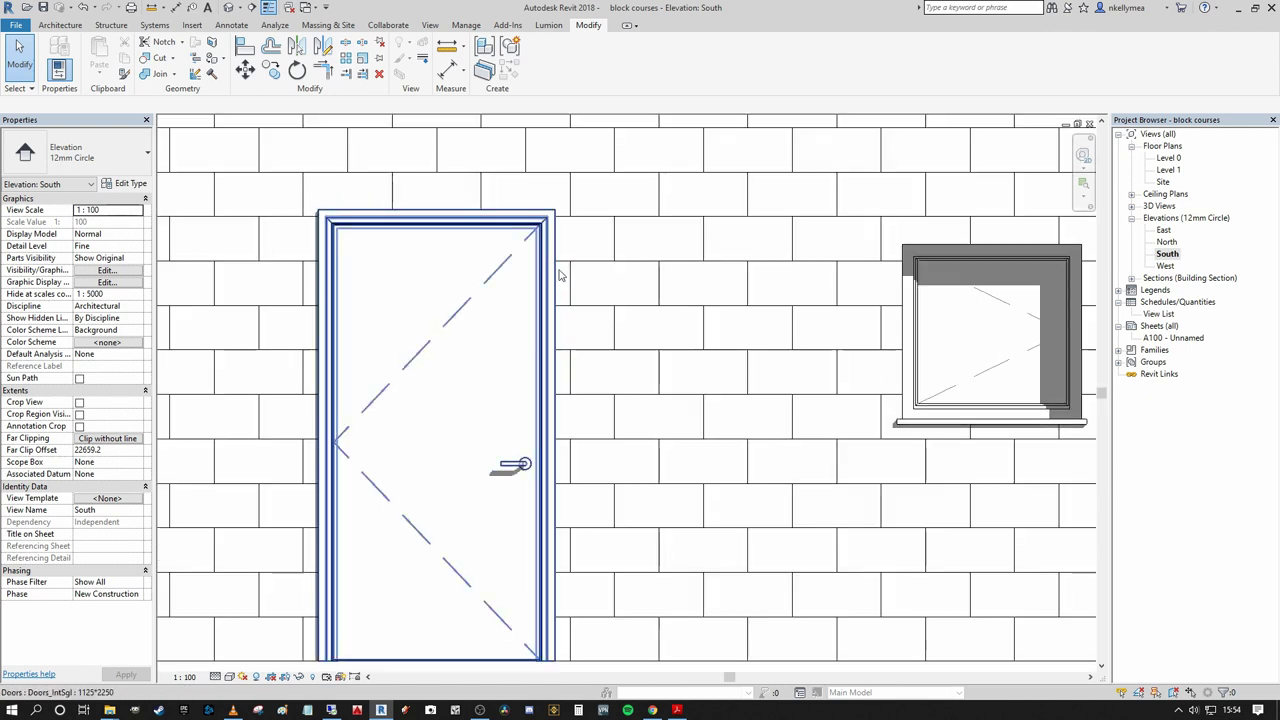
{"action": "scroll", "coordinate": [560, 465], "scroll_direction": "down", "scroll_amount": 2}
{"action": "scroll", "coordinate": [424, 333], "scroll_direction": "up", "scroll_amount": 1}
{"action": "scroll", "coordinate": [411, 537], "scroll_direction": "down", "scroll_amount": 2}
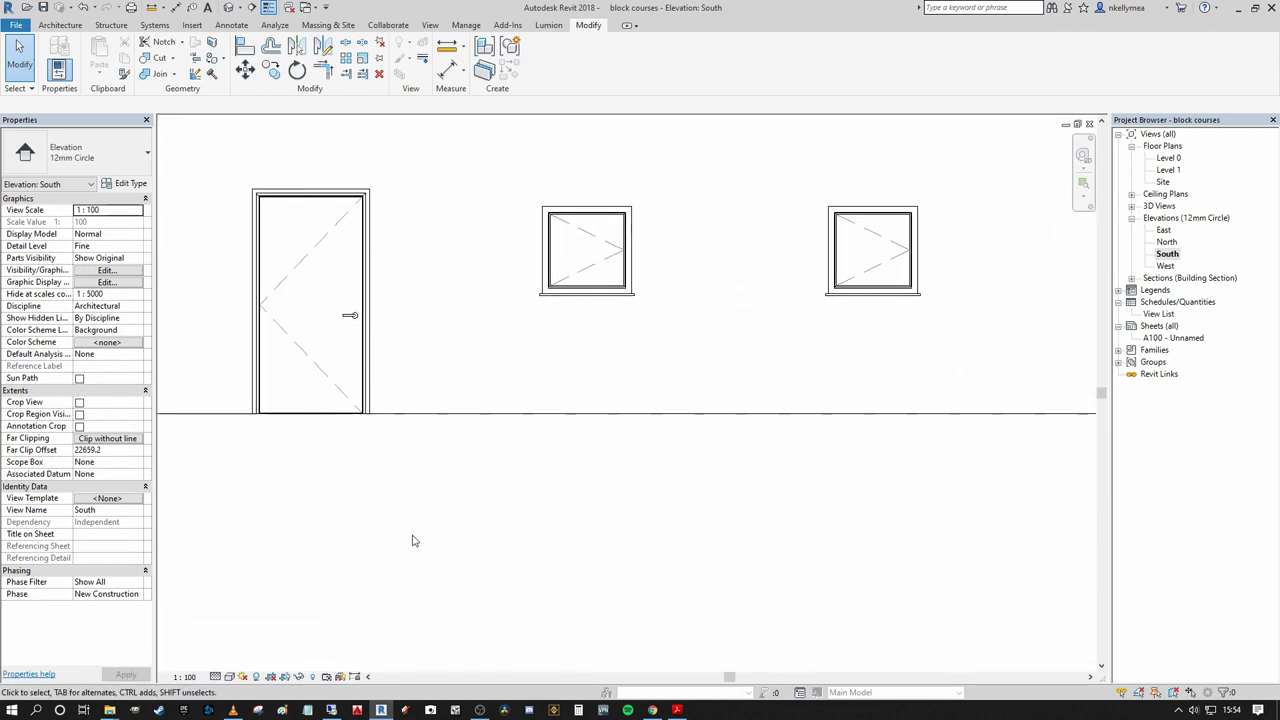
- Select both windows and duplicate their type as a new Windows_Sgl_Plain type named 1125*1125
{"action": "scroll", "coordinate": [537, 540], "scroll_direction": "down", "scroll_amount": 1}
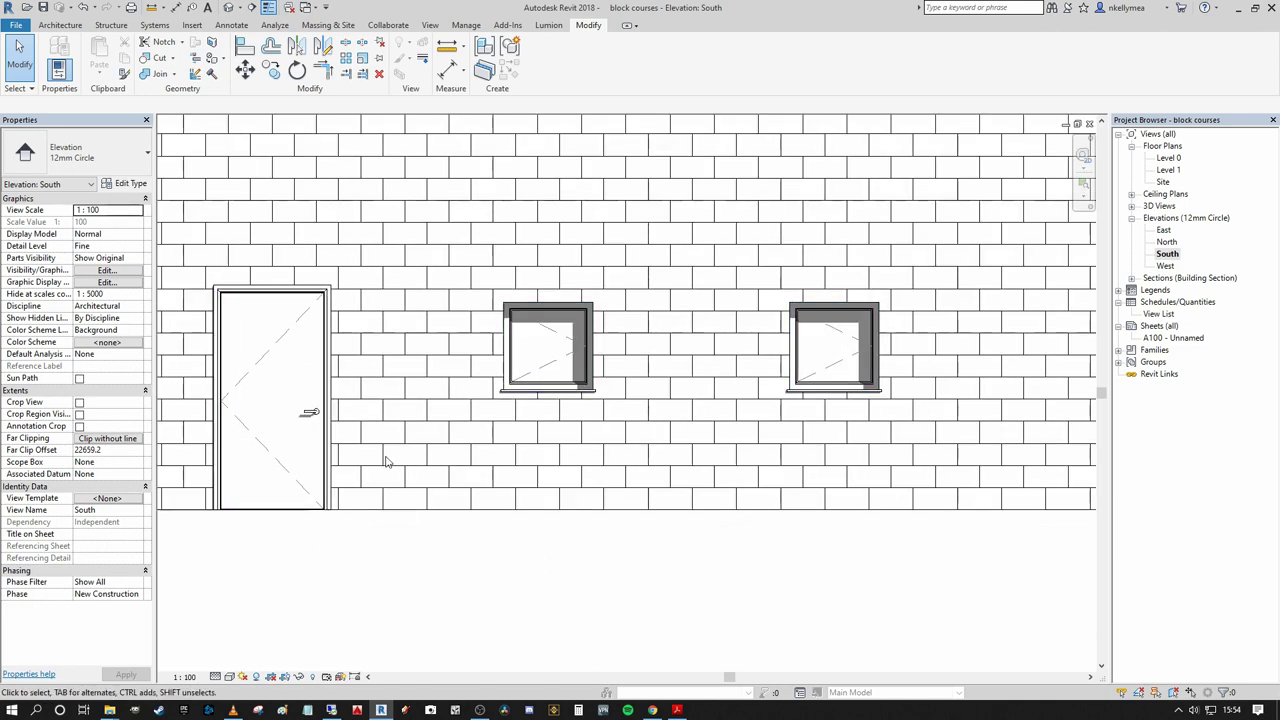
{"action": "left_click", "coordinate": [535, 383]}
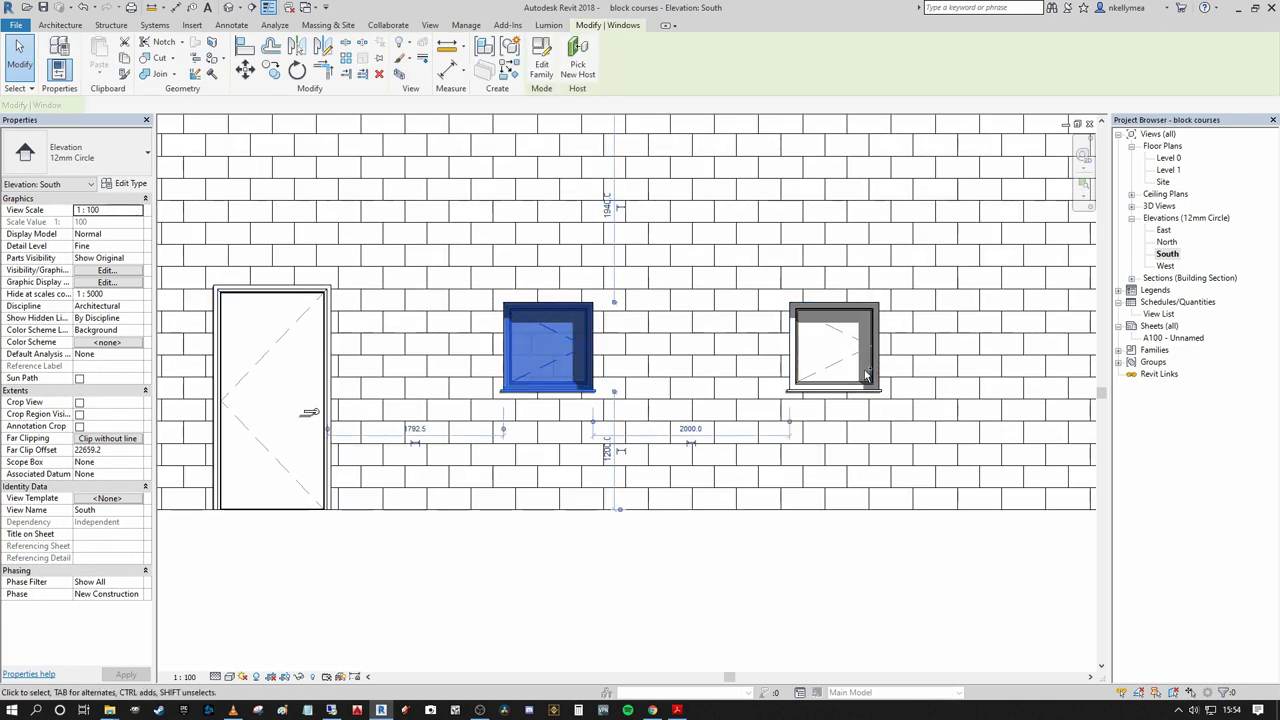
{"action": "left_click", "coordinate": [829, 330], "text": "ctrl"}
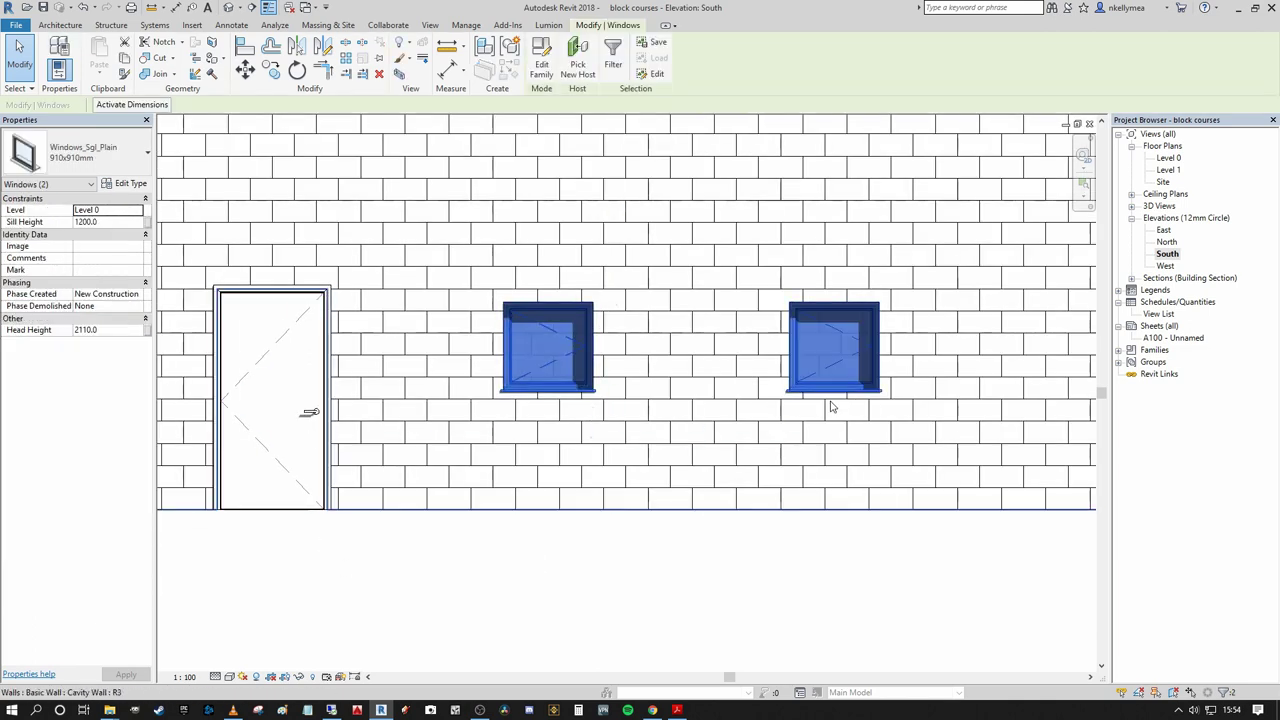
{"action": "left_click", "coordinate": [130, 184]}
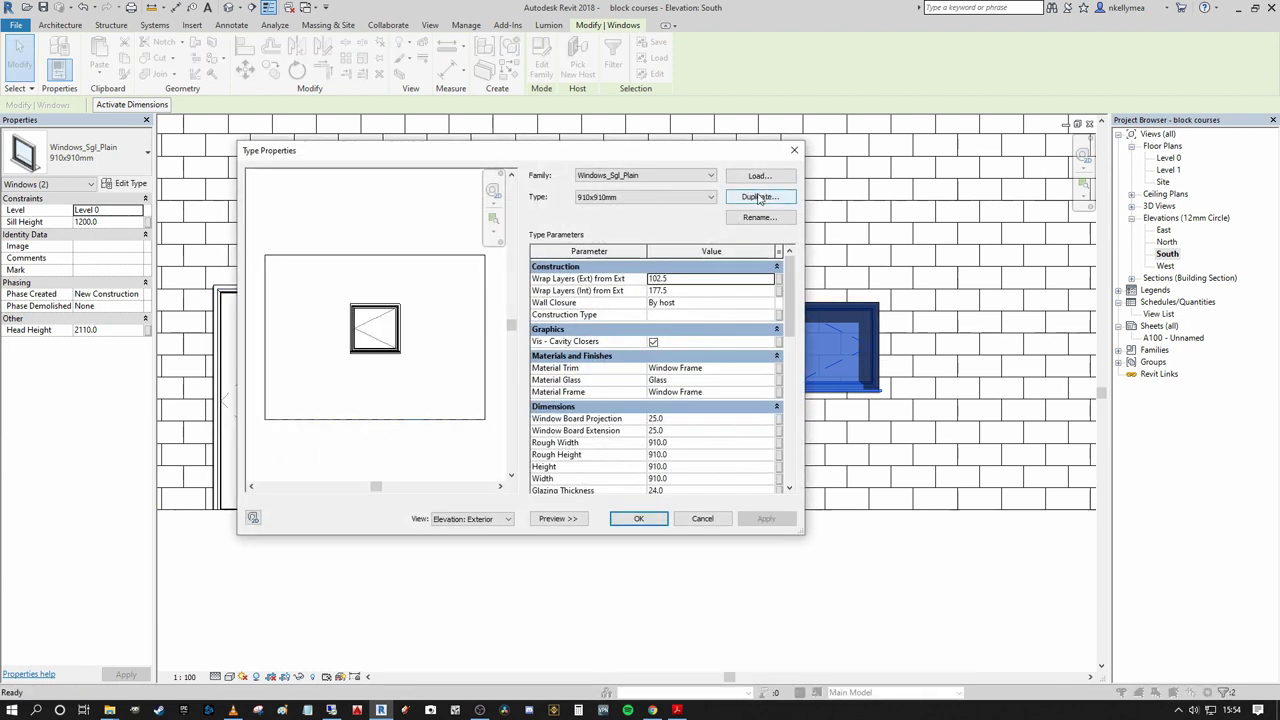
{"action": "left_click", "coordinate": [790, 197]}
{"action": "type", "text": "1125"}
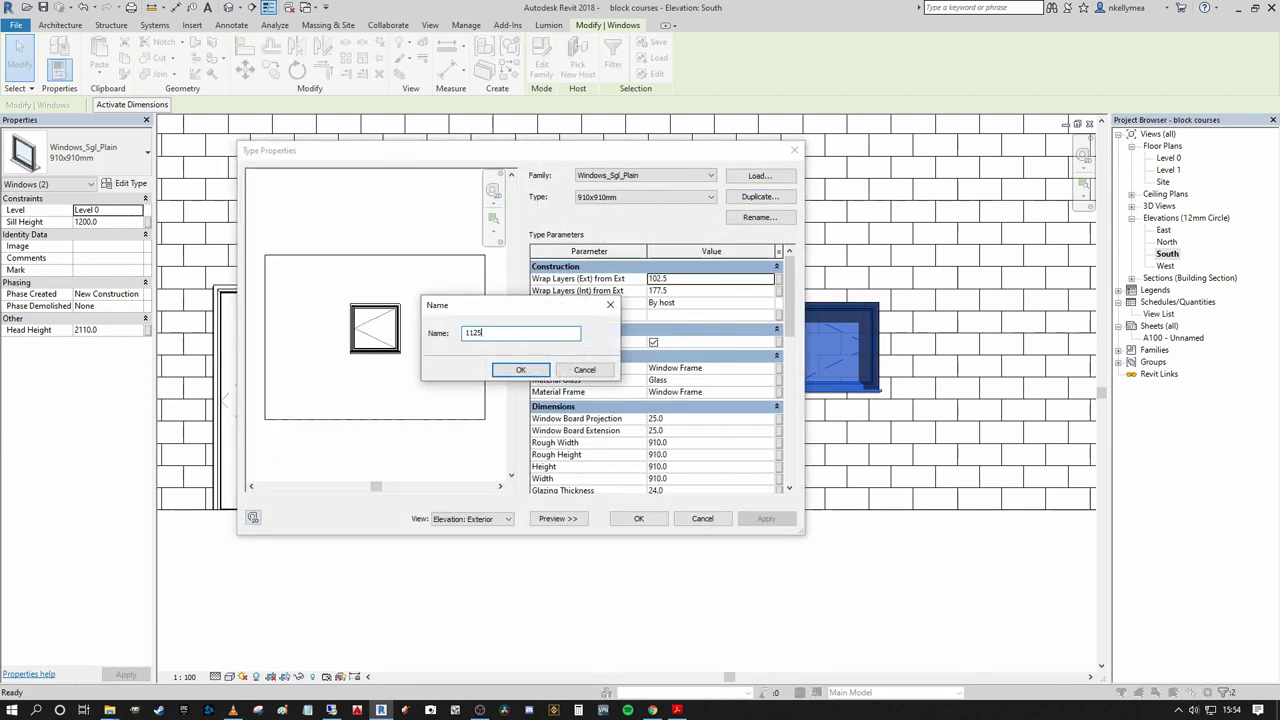
{"action": "type", "text": "*1125"}
{"action": "left_click", "coordinate": [543, 371]}
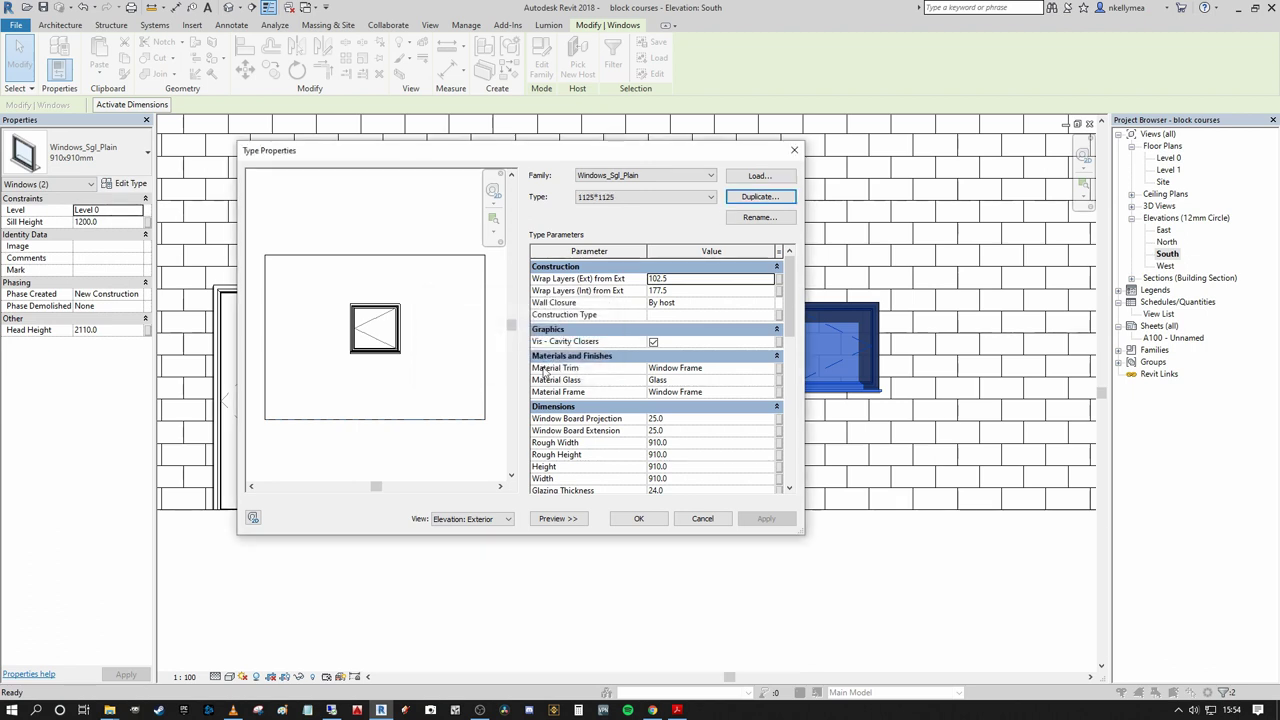
- Set the new window type's Rough Width and Rough Height to 1125, and apply it to both windows
{"action": "scroll", "coordinate": [555, 345], "scroll_direction": "down", "scroll_amount": 3}
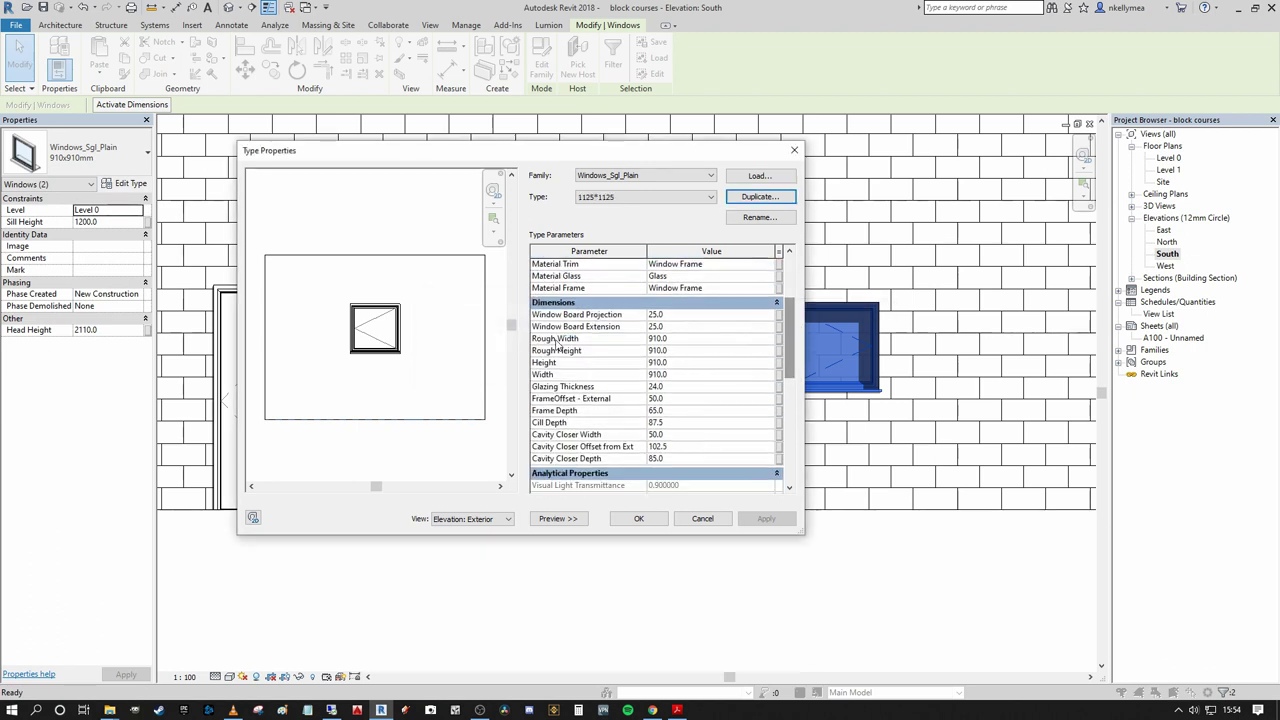
{"action": "left_click", "coordinate": [697, 343]}
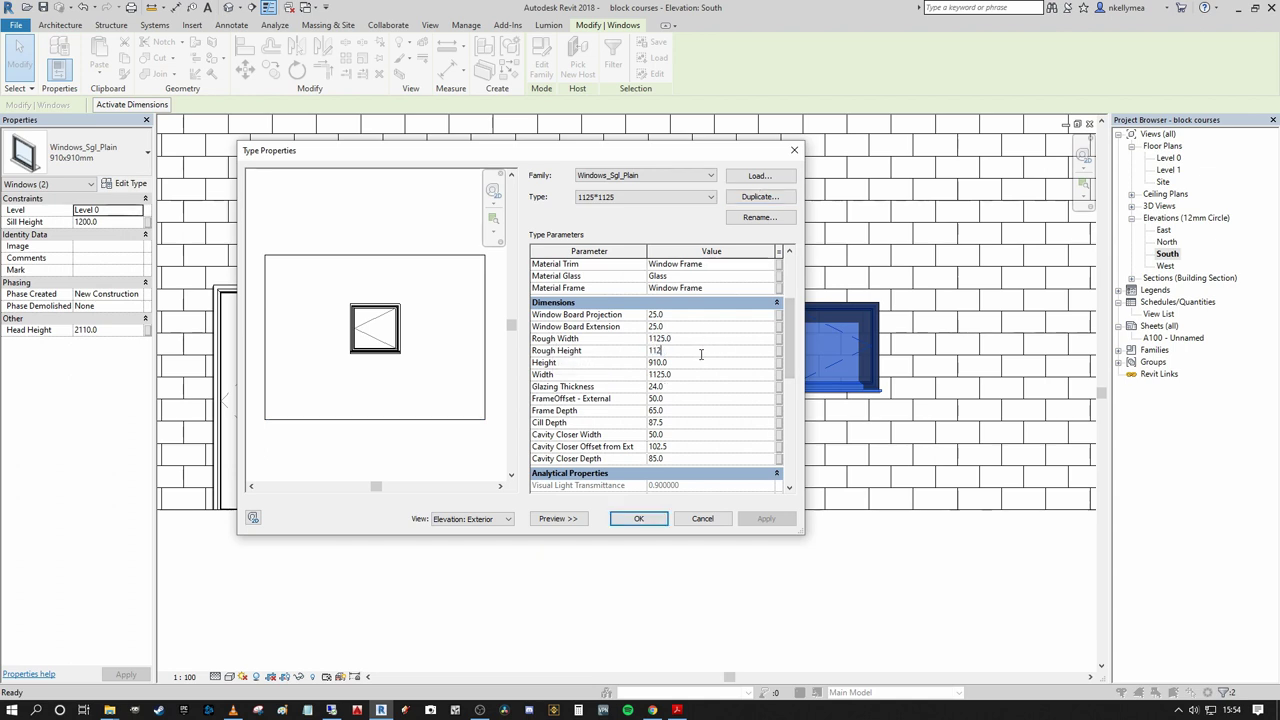
{"action": "left_click", "coordinate": [655, 521]}
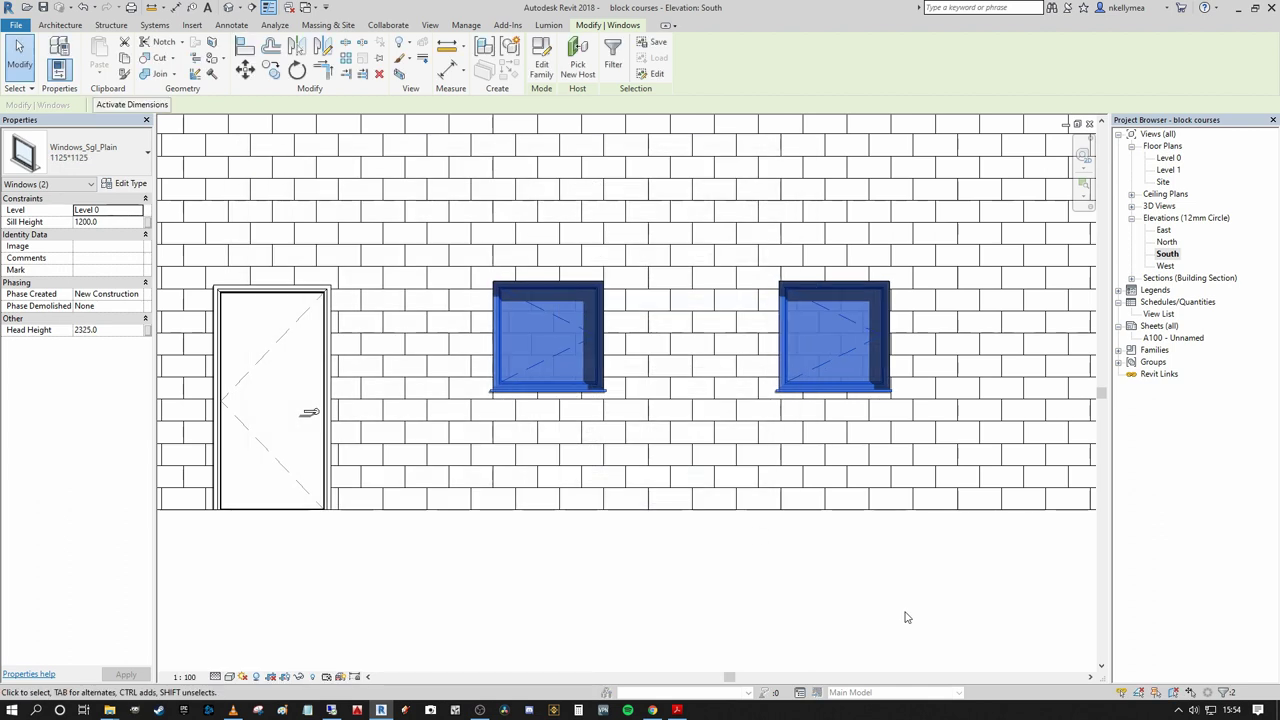
{"action": "left_click", "coordinate": [843, 571]}
- Examine the resized windows' heads, sills and jambs against the surrounding block courses and the door head
{"action": "middle_click_drag", "start_coordinate": [843, 571], "coordinate": [891, 439]}
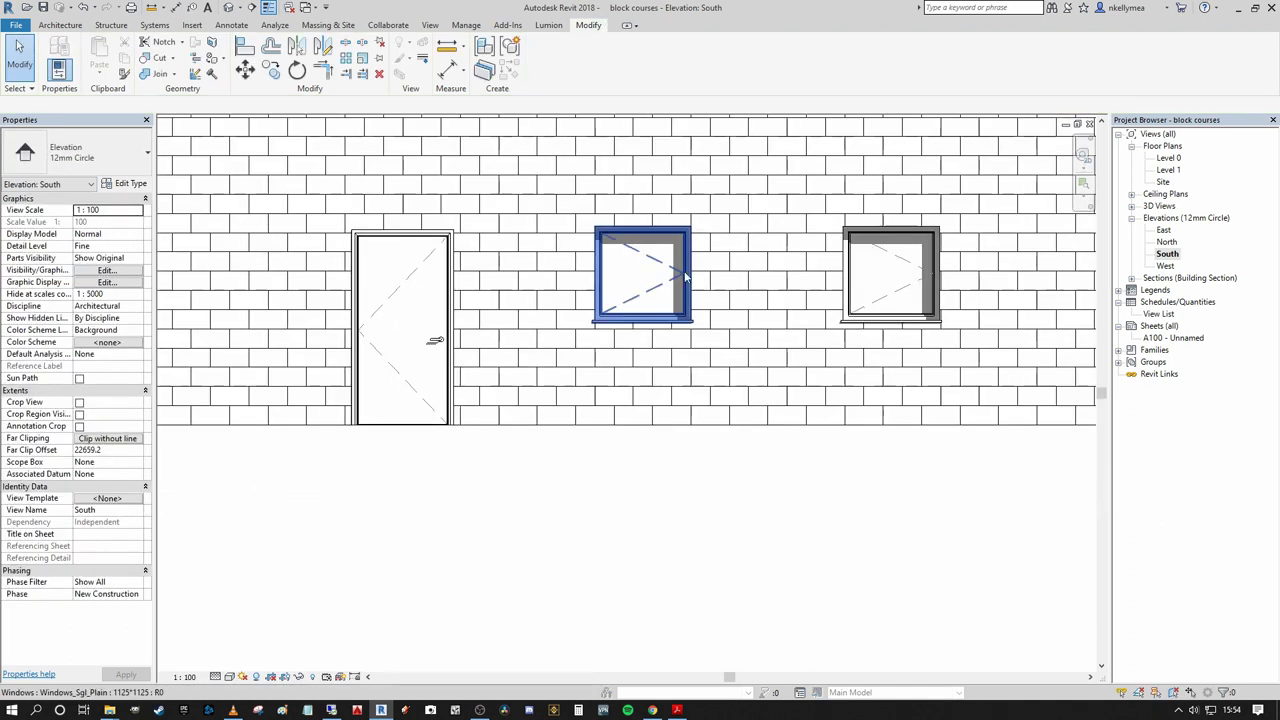
{"action": "middle_click_drag", "start_coordinate": [848, 322], "coordinate": [825, 348]}
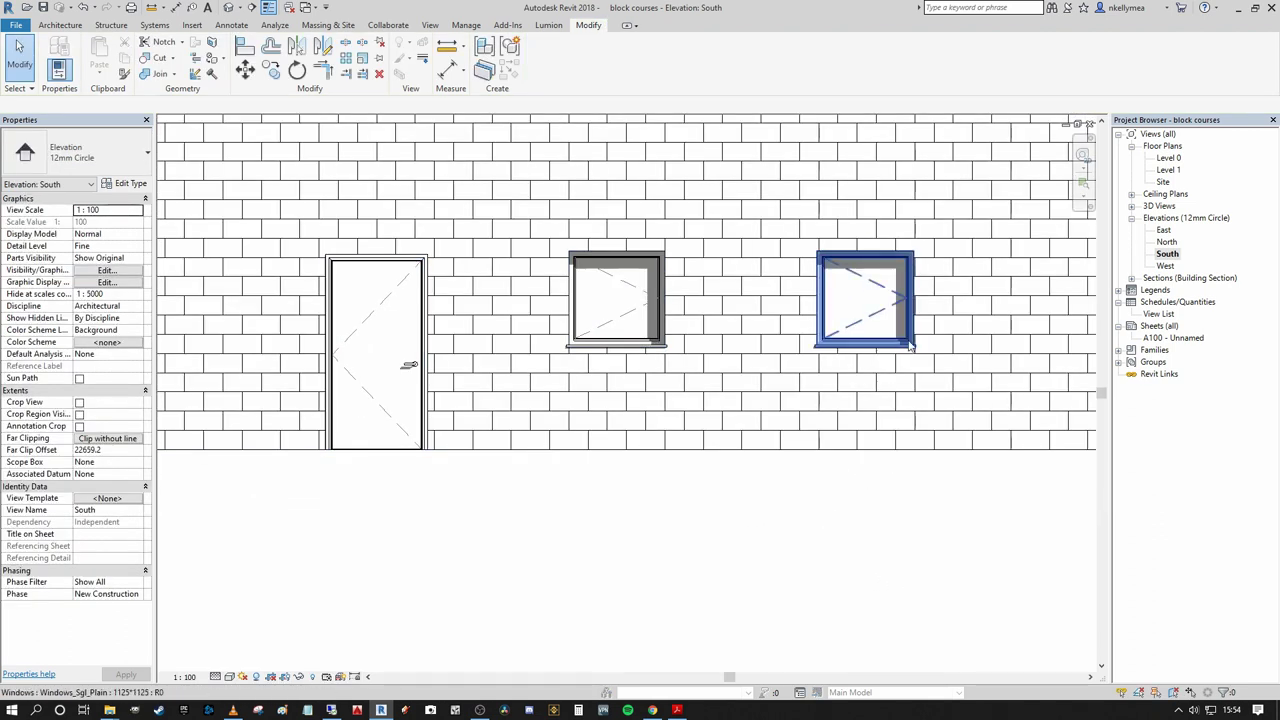
{"action": "middle_click_drag", "start_coordinate": [426, 383], "coordinate": [428, 383]}
{"action": "scroll", "coordinate": [694, 331], "scroll_direction": "up", "scroll_amount": 1}
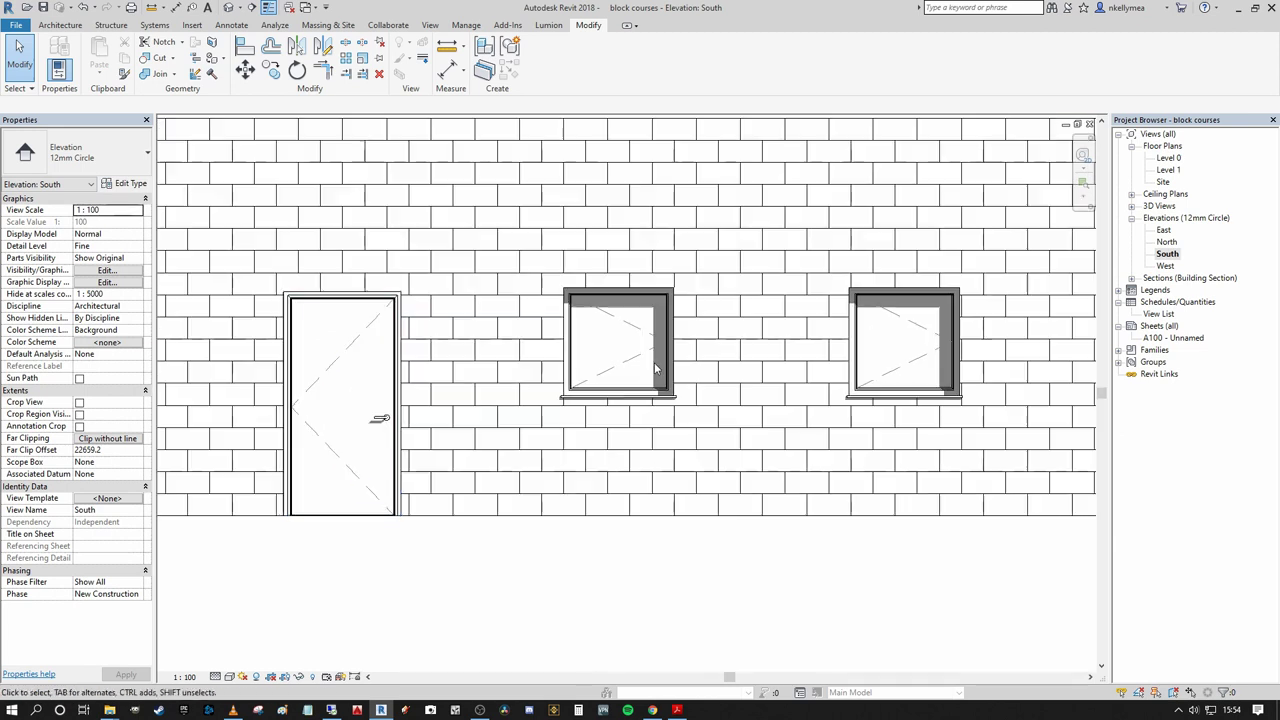
{"action": "scroll", "coordinate": [751, 466], "scroll_direction": "down", "scroll_amount": 3}
{"action": "scroll", "coordinate": [612, 507], "scroll_direction": "up", "scroll_amount": 2}
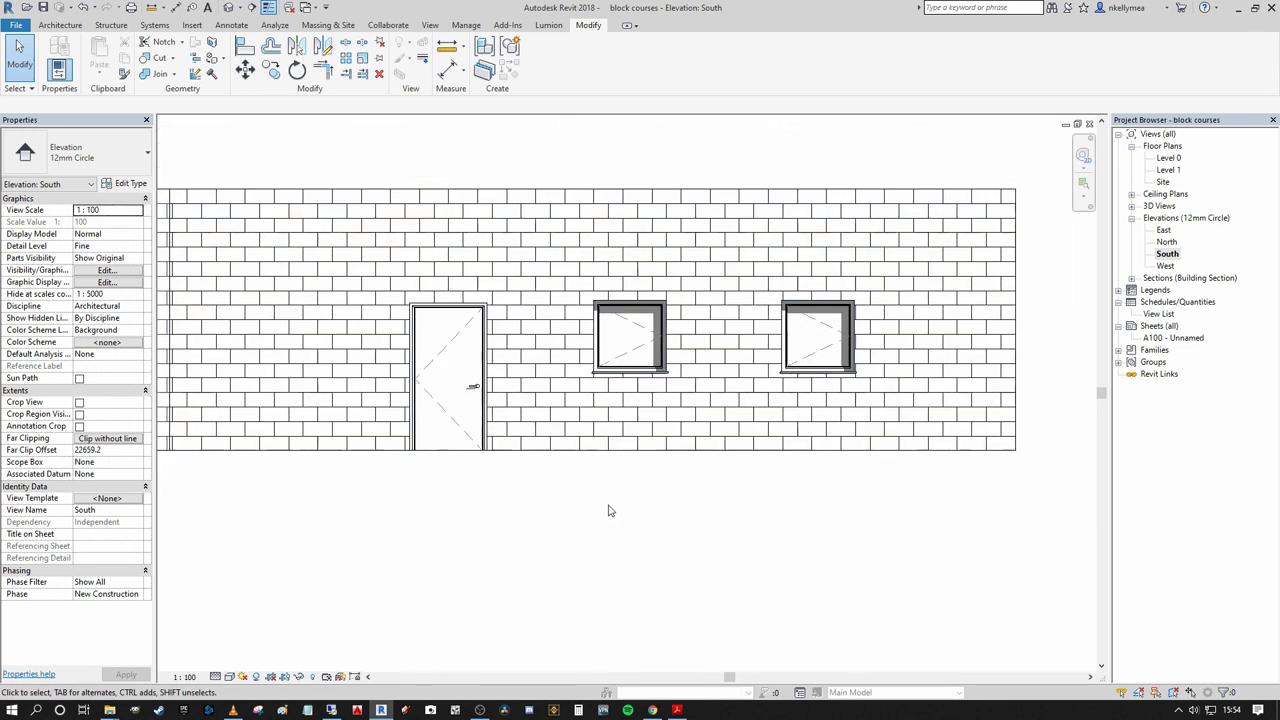
{"action": "scroll", "coordinate": [621, 485], "scroll_direction": "up", "scroll_amount": 2}
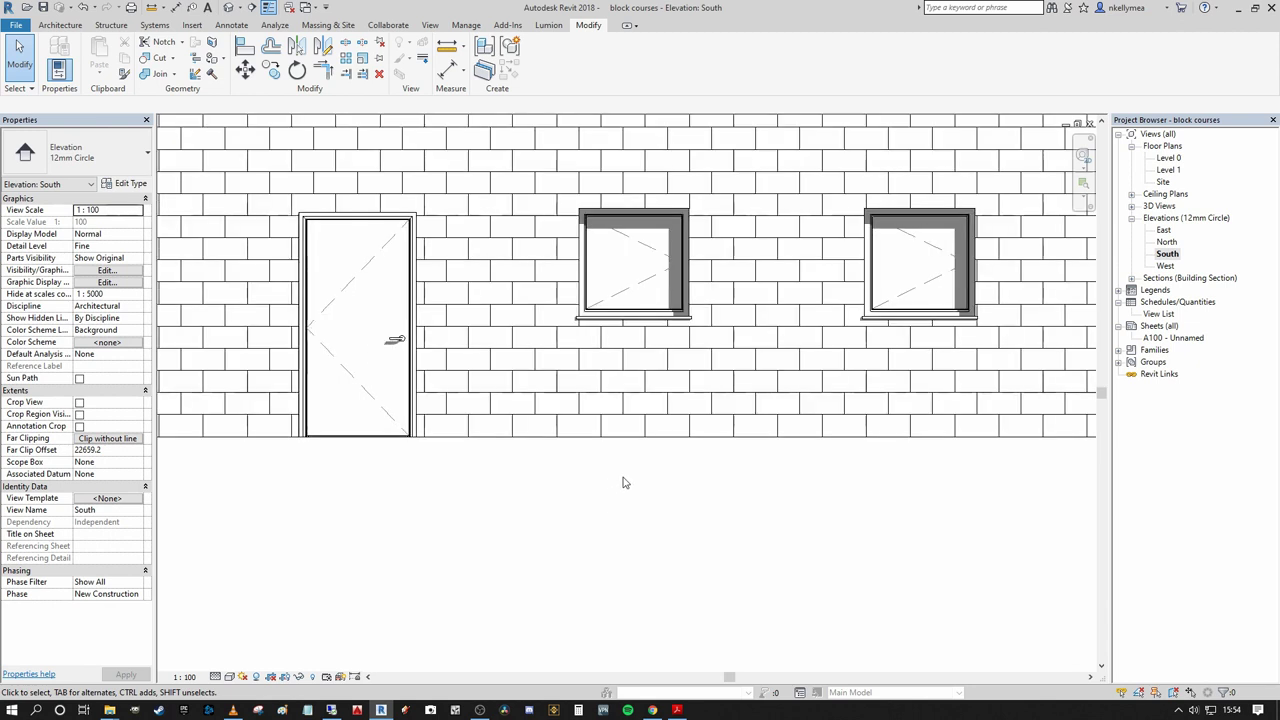
- Align the heads of both windows to the horizontal block joint level with the door head
{"action": "key", "text": "a"}
{"action": "key", "text": "l"}
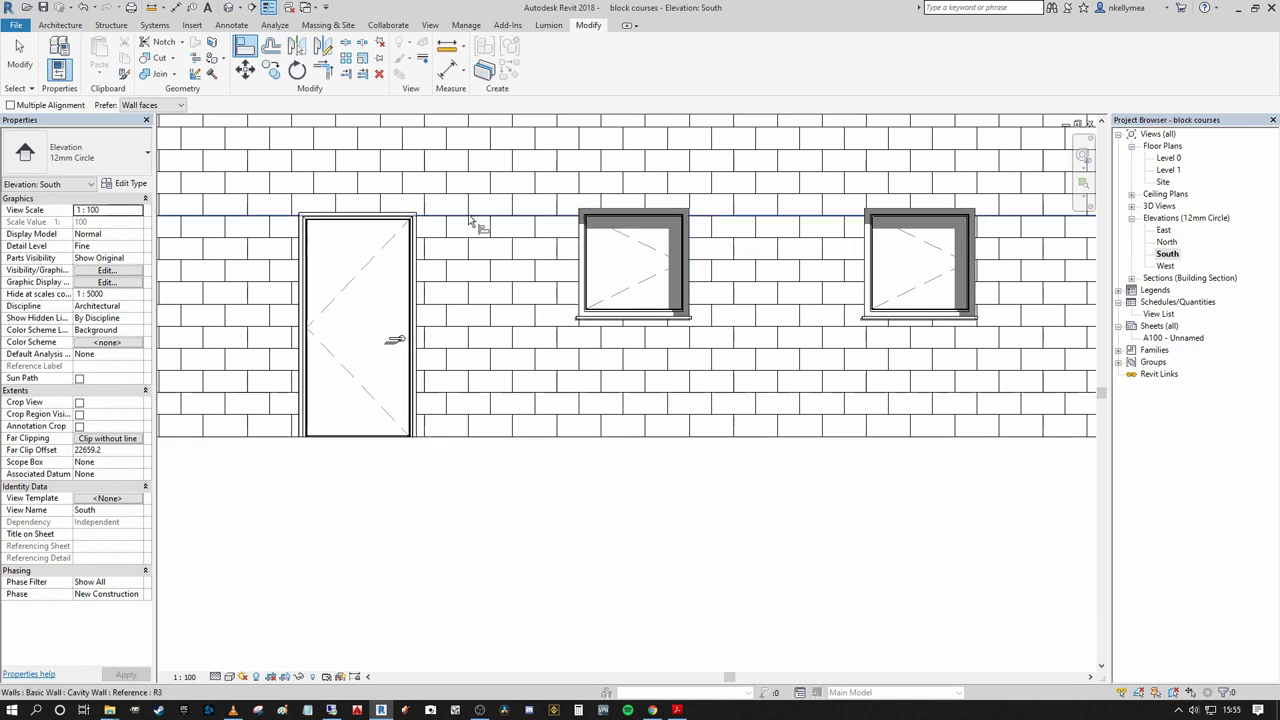
{"action": "left_click", "coordinate": [411, 218]}
{"action": "scroll", "coordinate": [675, 212], "scroll_direction": "up", "scroll_amount": 3}
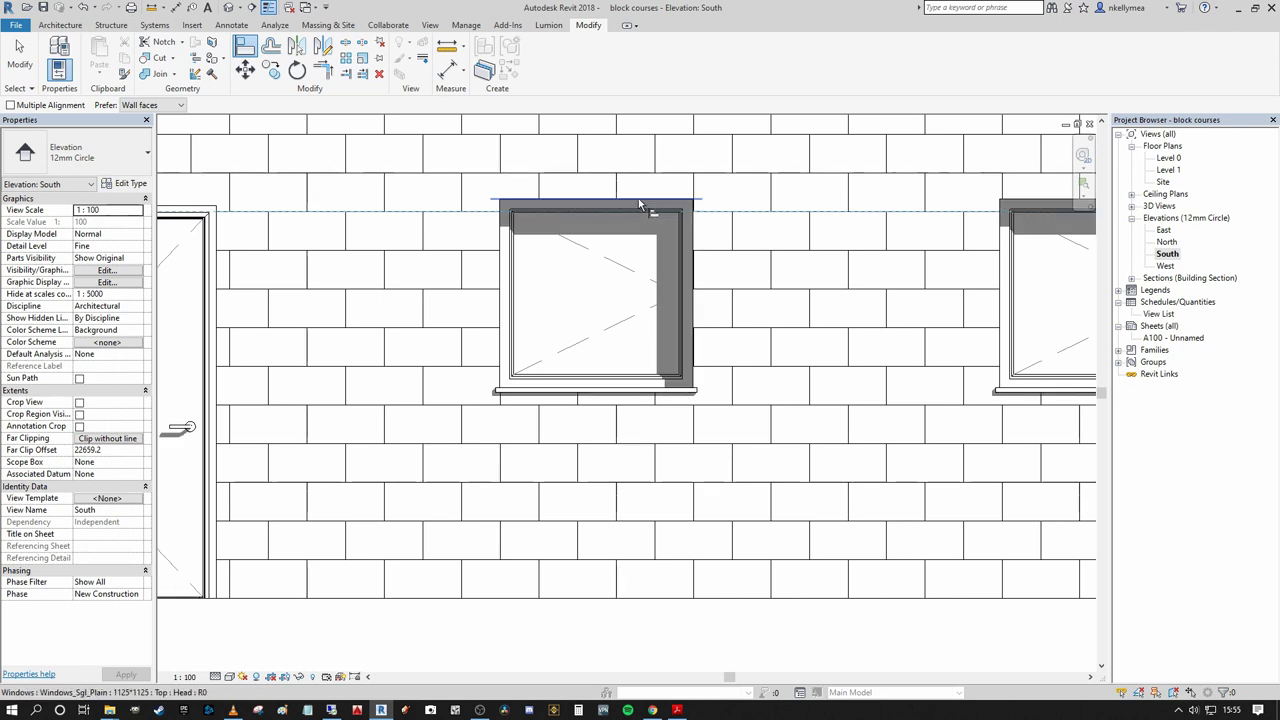
{"action": "left_click", "coordinate": [641, 205]}
{"action": "scroll", "coordinate": [600, 220], "scroll_direction": "down", "scroll_amount": 3}
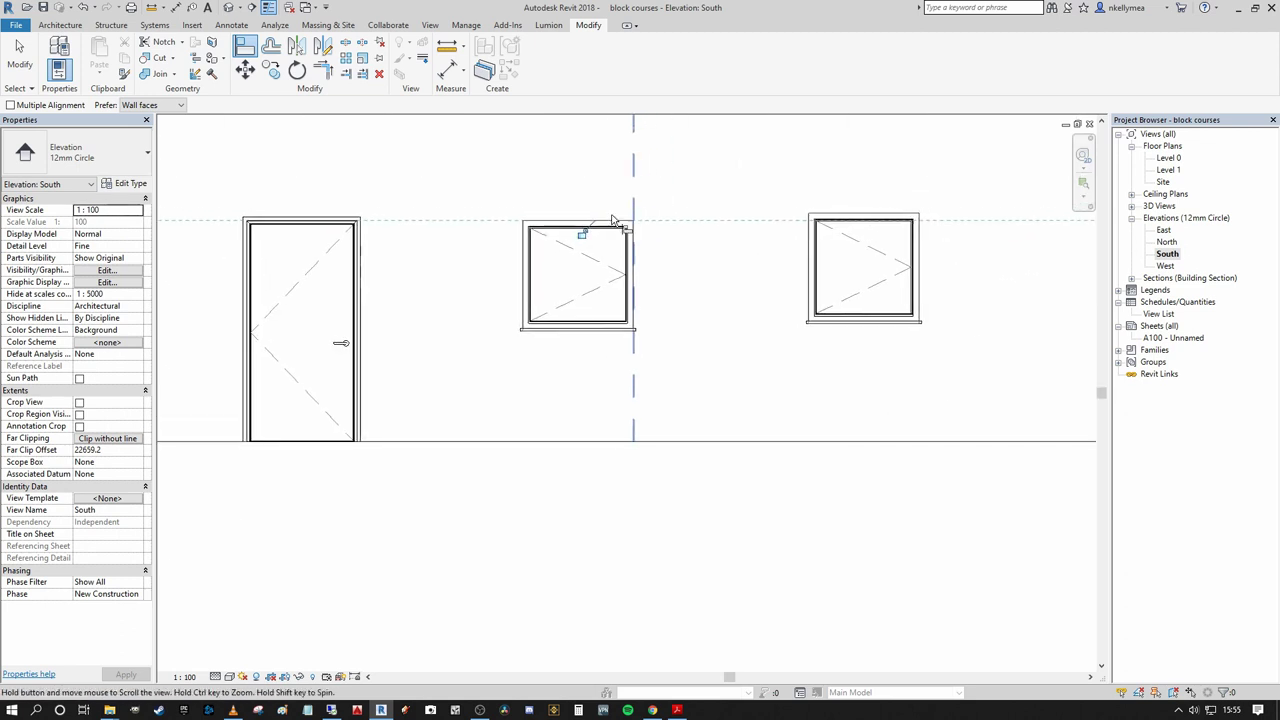
{"action": "scroll", "coordinate": [797, 221], "scroll_direction": "up", "scroll_amount": 2}
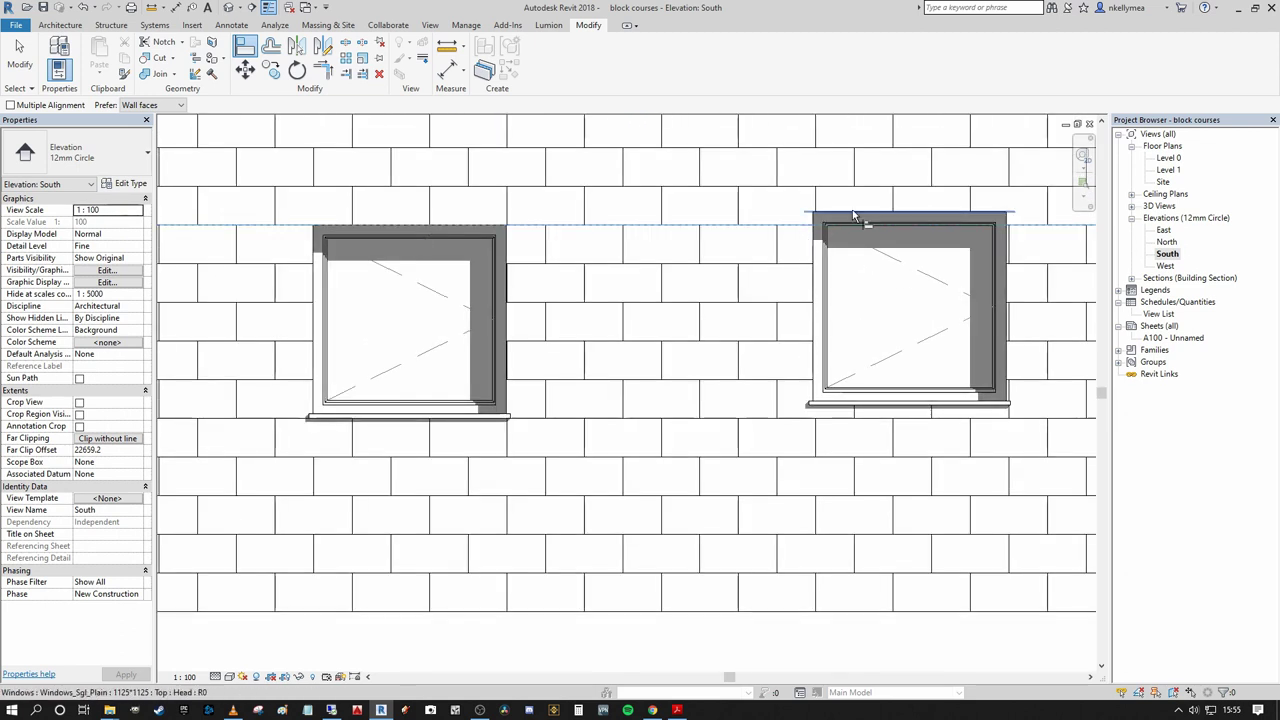
{"action": "scroll", "coordinate": [850, 213], "scroll_direction": "down", "scroll_amount": 2}
{"action": "middle_click_drag", "start_coordinate": [993, 305], "coordinate": [843, 335]}
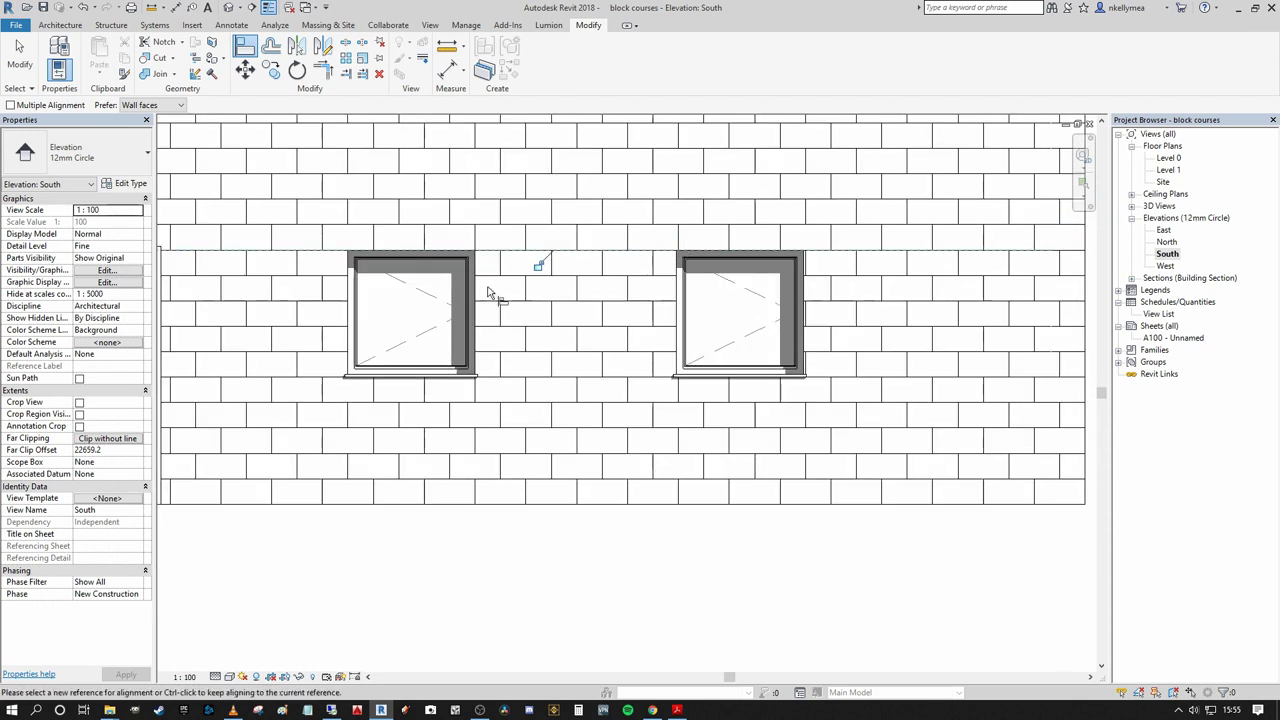
- Align the left jamb of the window farther from the door to the adjacent vertical block joint
{"action": "scroll", "coordinate": [825, 275], "scroll_direction": "up", "scroll_amount": 5}
{"action": "scroll", "coordinate": [771, 200], "scroll_direction": "down", "scroll_amount": 4}
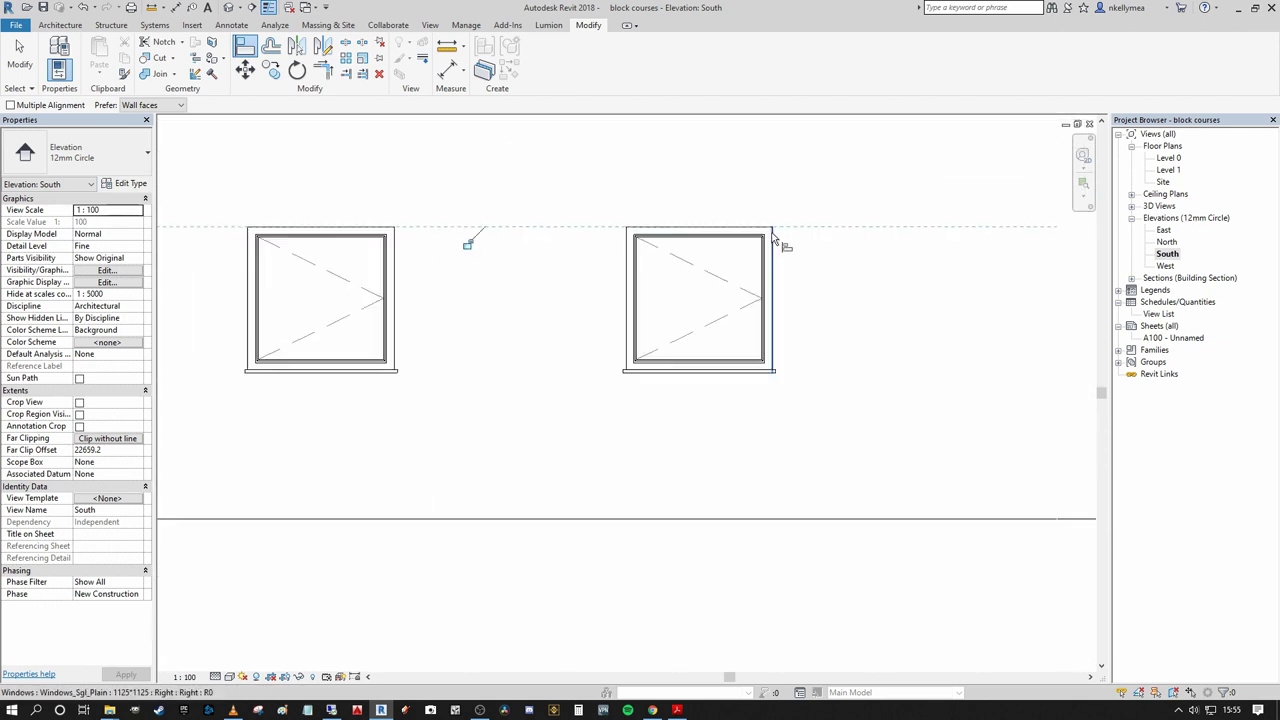
{"action": "scroll", "coordinate": [858, 277], "scroll_direction": "up", "scroll_amount": 3}
{"action": "scroll", "coordinate": [600, 209], "scroll_direction": "down", "scroll_amount": 2}
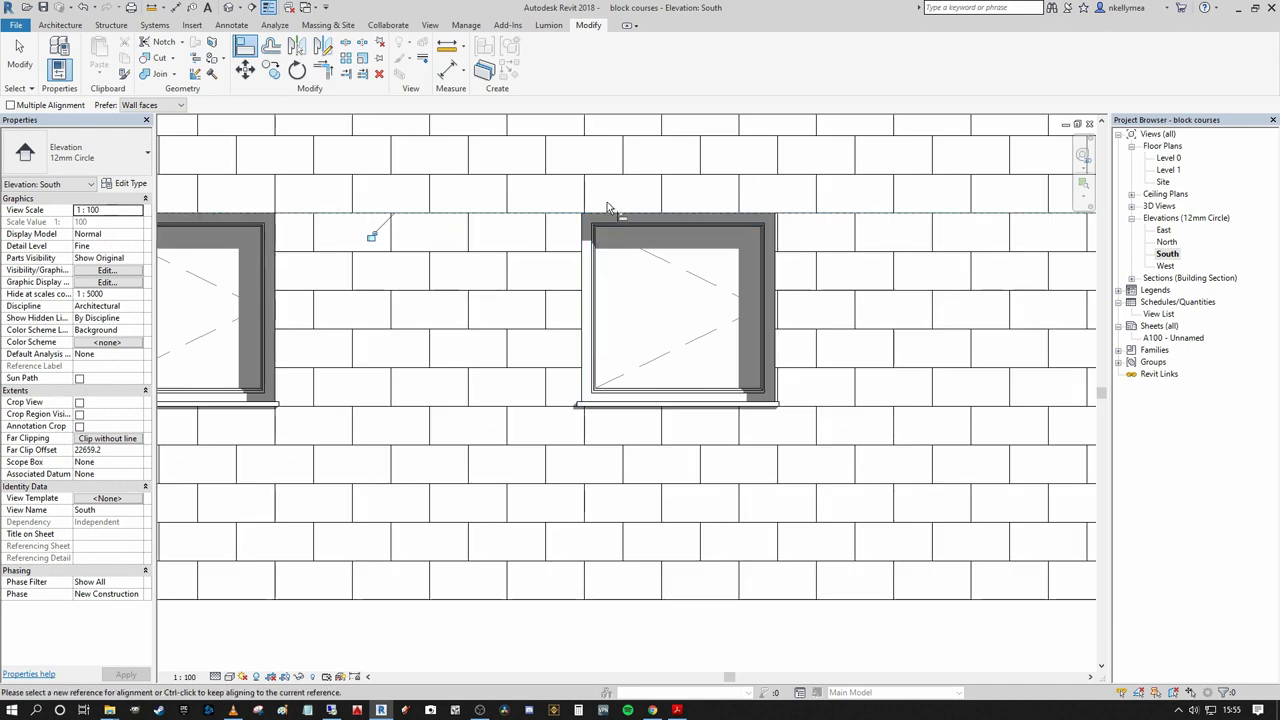
{"action": "left_click", "coordinate": [586, 195]}
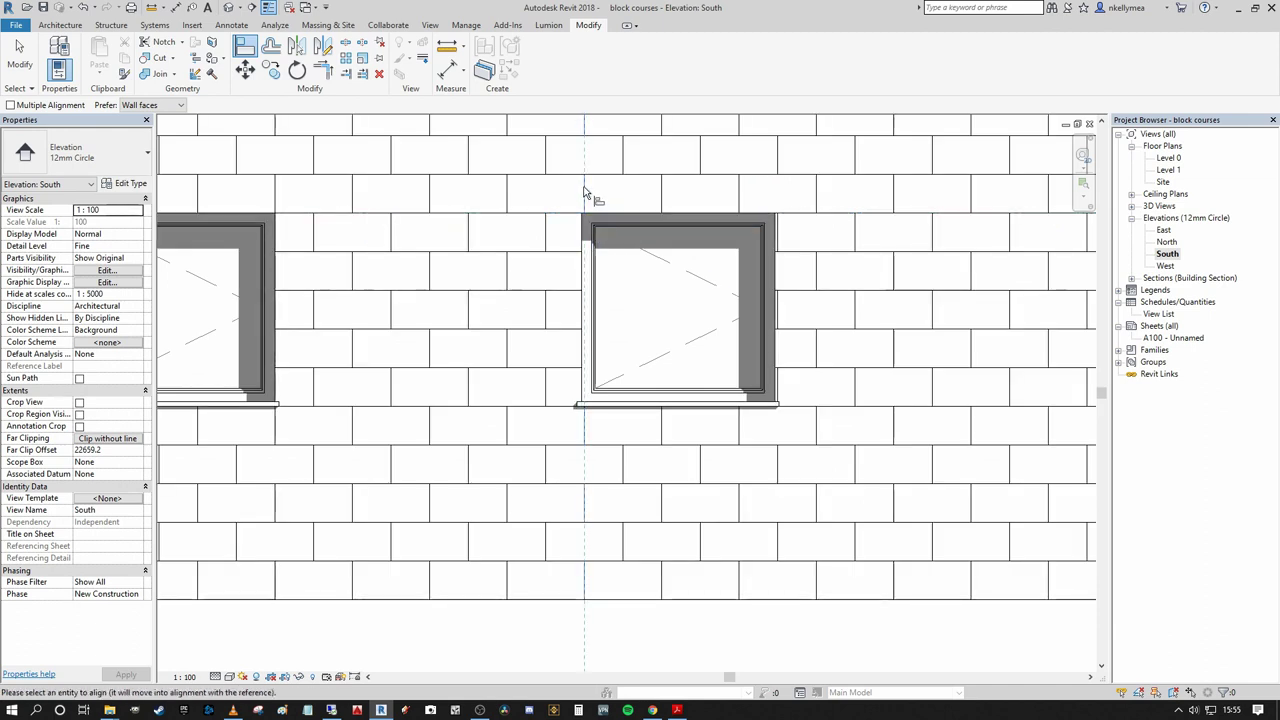
{"action": "scroll", "coordinate": [610, 212], "scroll_direction": "up", "scroll_amount": 2}
{"action": "scroll", "coordinate": [609, 213], "scroll_direction": "down", "scroll_amount": 2}
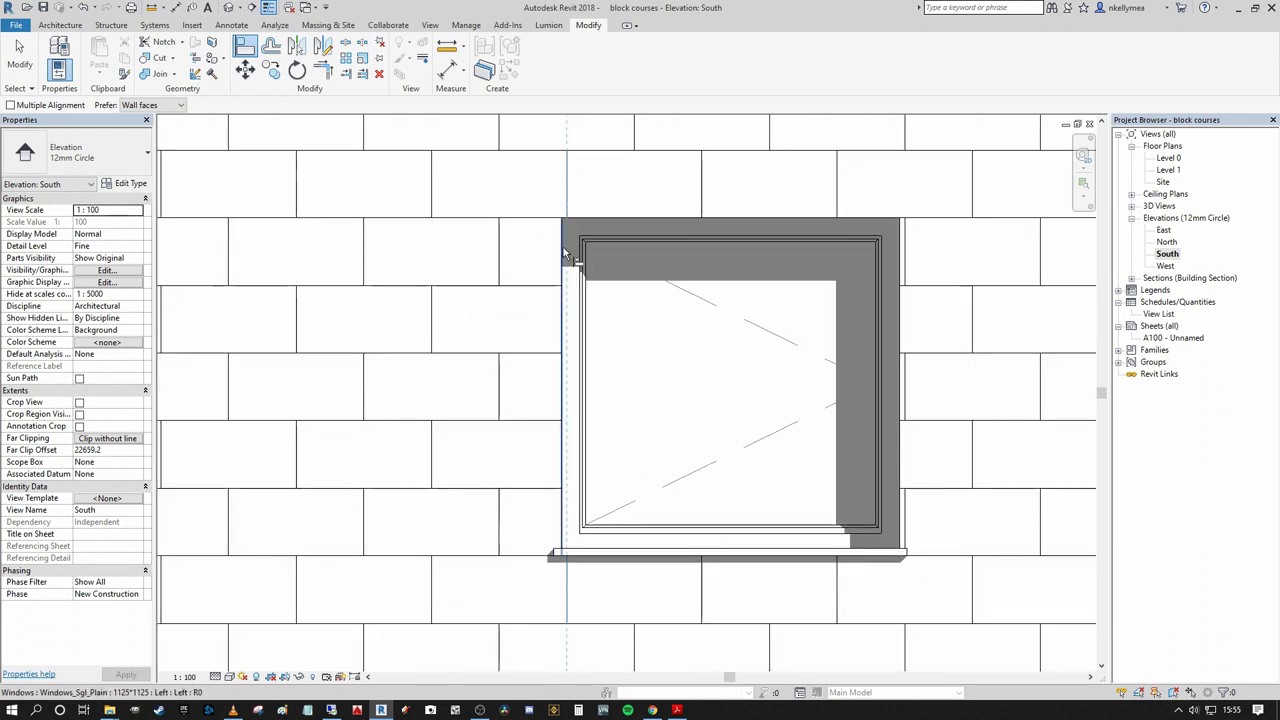
{"action": "left_click", "coordinate": [568, 250]}
- Align the right jamb of the window nearer the door to the vertical block joint above its corner
{"action": "scroll", "coordinate": [520, 275], "scroll_direction": "down", "scroll_amount": 1}
{"action": "scroll", "coordinate": [466, 237], "scroll_direction": "up", "scroll_amount": 2}
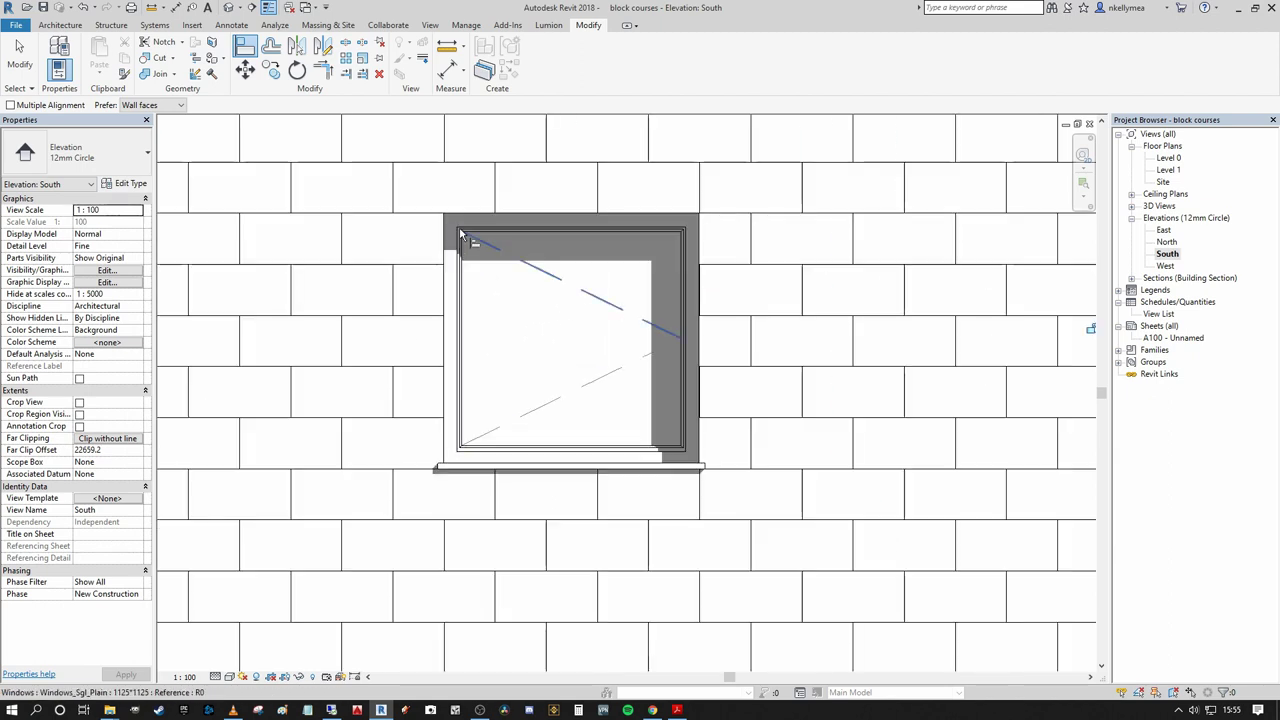
{"action": "scroll", "coordinate": [500, 193], "scroll_direction": "up", "scroll_amount": 1}
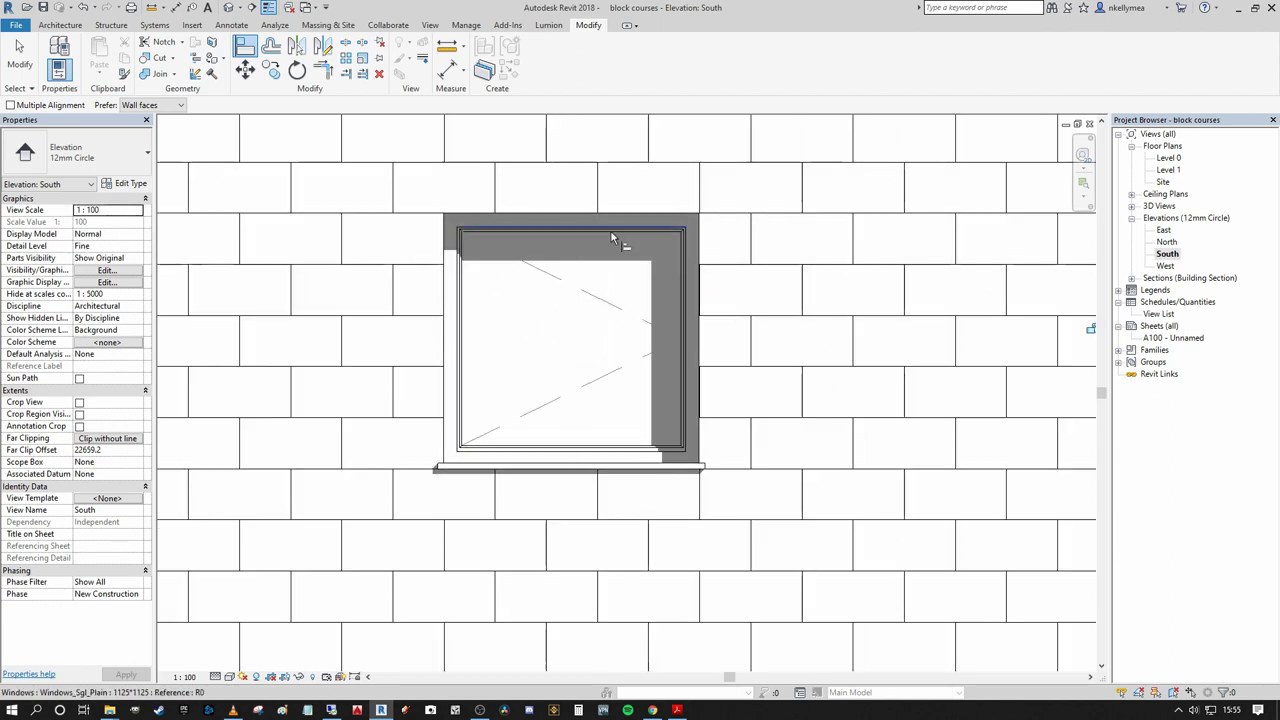
{"action": "left_click", "coordinate": [700, 198]}
{"action": "left_click", "coordinate": [703, 222]}
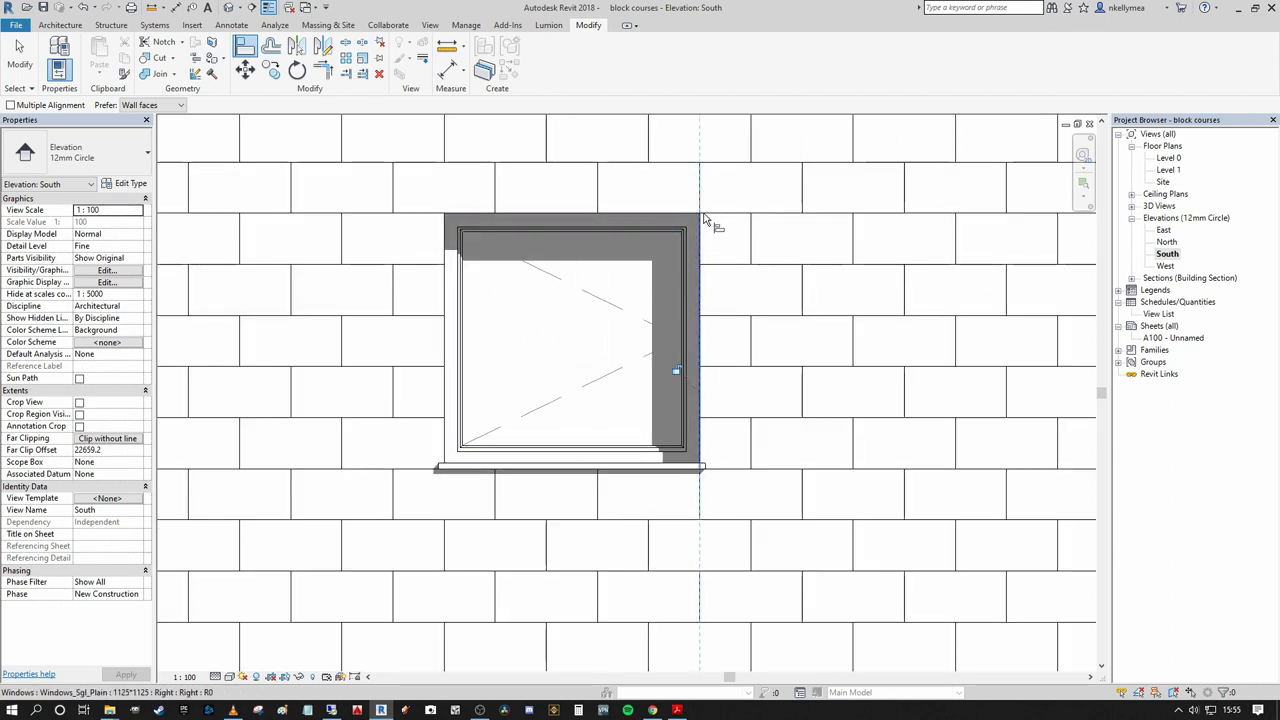
- Check the edges of both aligned windows against the surrounding block courses and vertical joints
{"action": "scroll", "coordinate": [586, 243], "scroll_direction": "down", "scroll_amount": 2}
{"action": "scroll", "coordinate": [849, 340], "scroll_direction": "up", "scroll_amount": 1}
{"action": "scroll", "coordinate": [849, 340], "scroll_direction": "up", "scroll_amount": 1}
{"action": "middle_click_drag", "start_coordinate": [908, 277], "coordinate": [714, 271]}
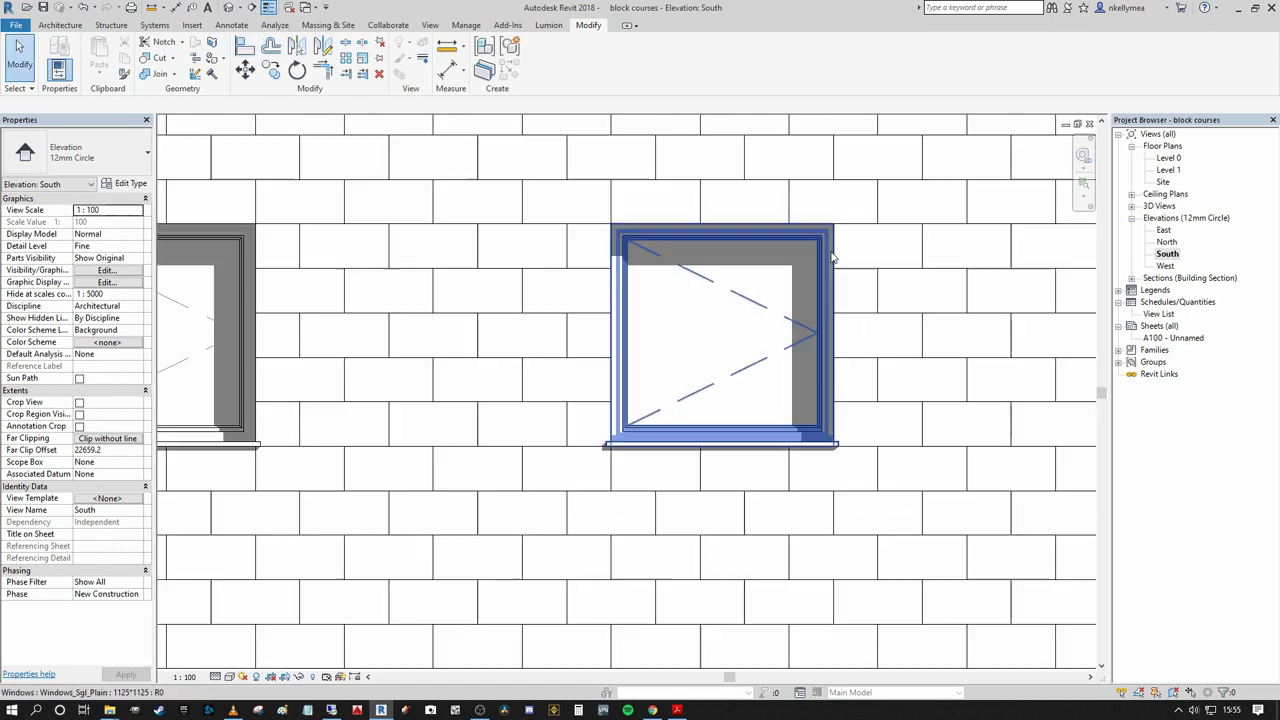
{"action": "key", "text": "Escape"}
{"action": "scroll", "coordinate": [820, 369], "scroll_direction": "down", "scroll_amount": 1}
{"action": "scroll", "coordinate": [780, 305], "scroll_direction": "up", "scroll_amount": 1}
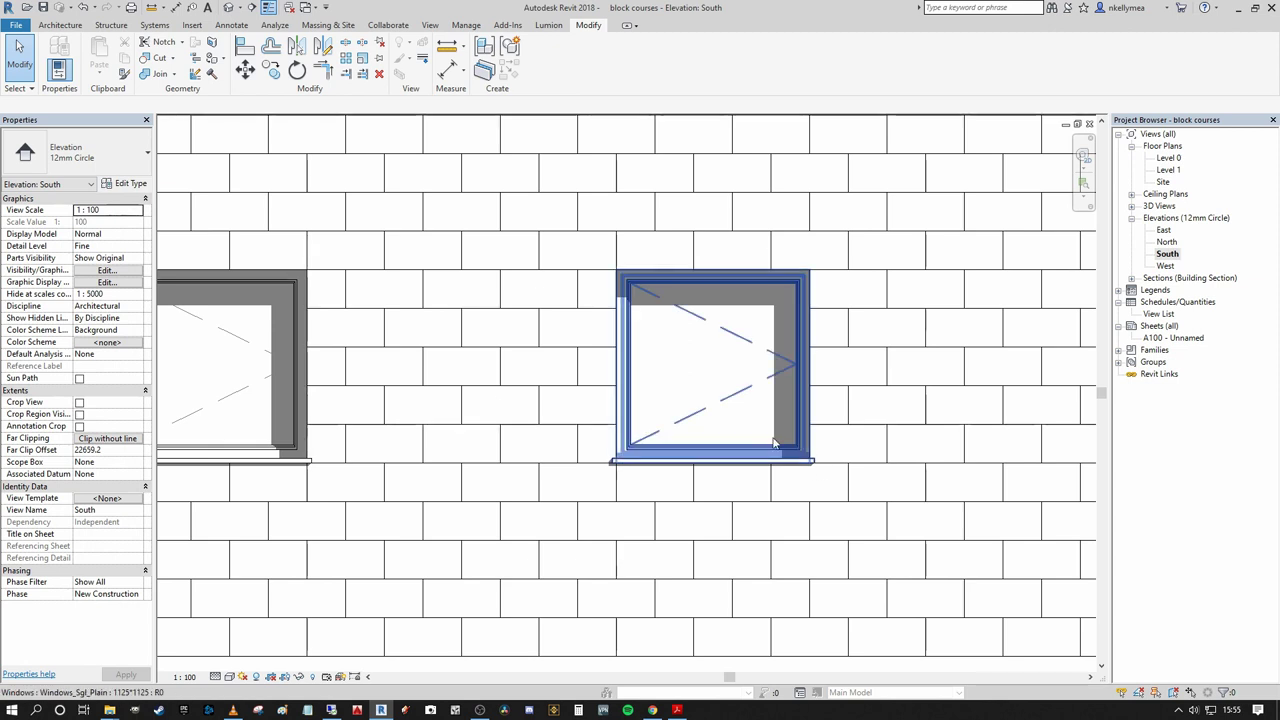
{"action": "scroll", "coordinate": [580, 494], "scroll_direction": "down", "scroll_amount": 3}
{"action": "scroll", "coordinate": [629, 377], "scroll_direction": "up", "scroll_amount": 3}
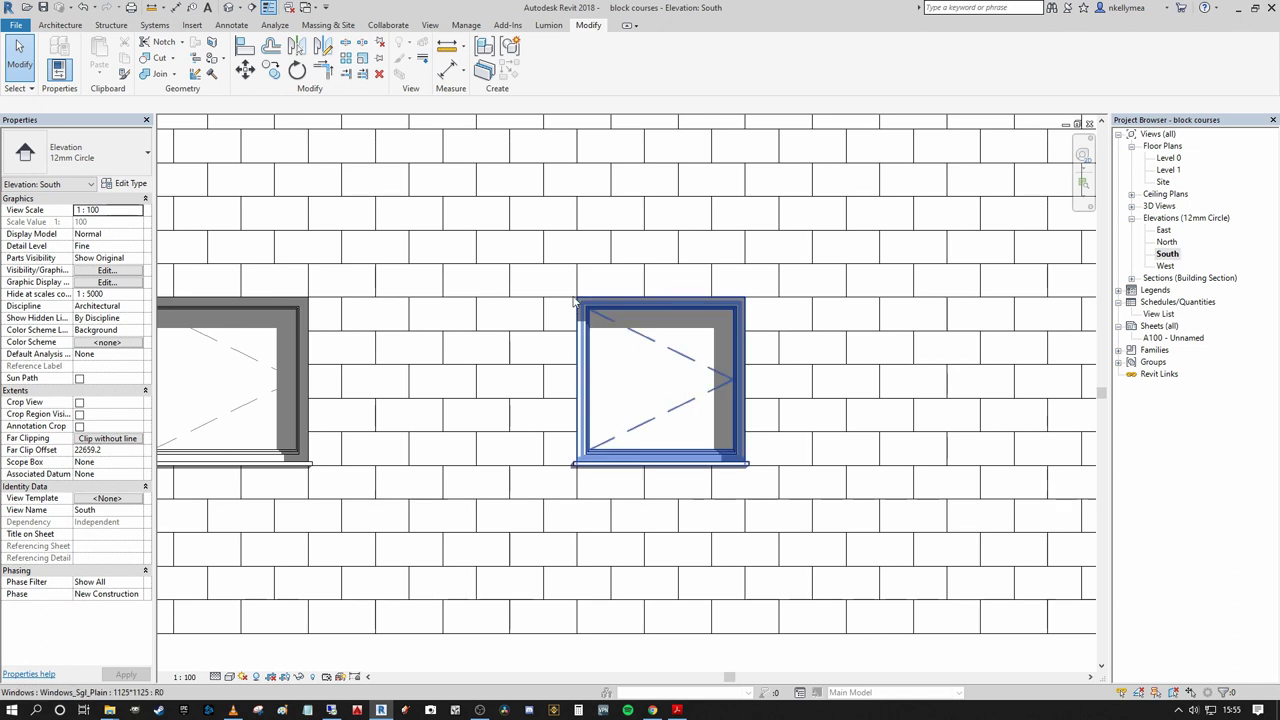
{"action": "scroll", "coordinate": [943, 294], "scroll_direction": "down", "scroll_amount": 3}
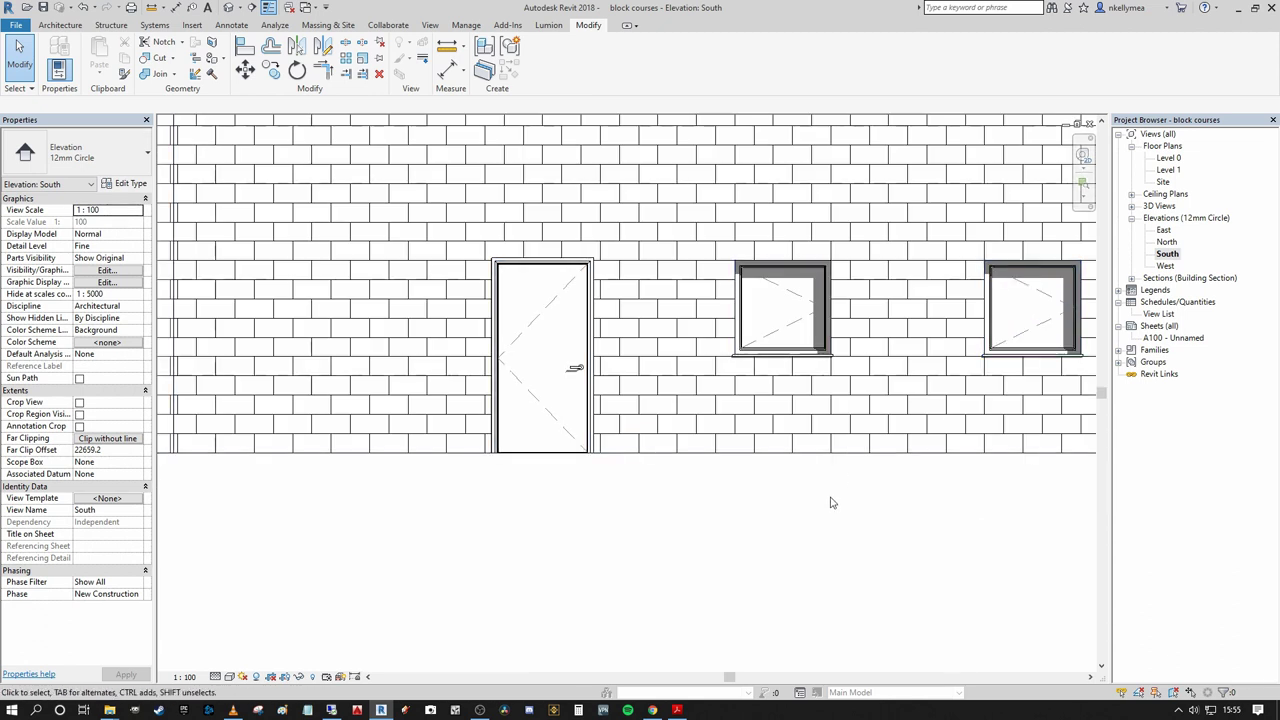
- Select the door and inspect its frame, head and jambs against the surrounding block joints
{"action": "scroll", "coordinate": [540, 275], "scroll_direction": "up", "scroll_amount": 3}
{"action": "left_click", "coordinate": [610, 270]}
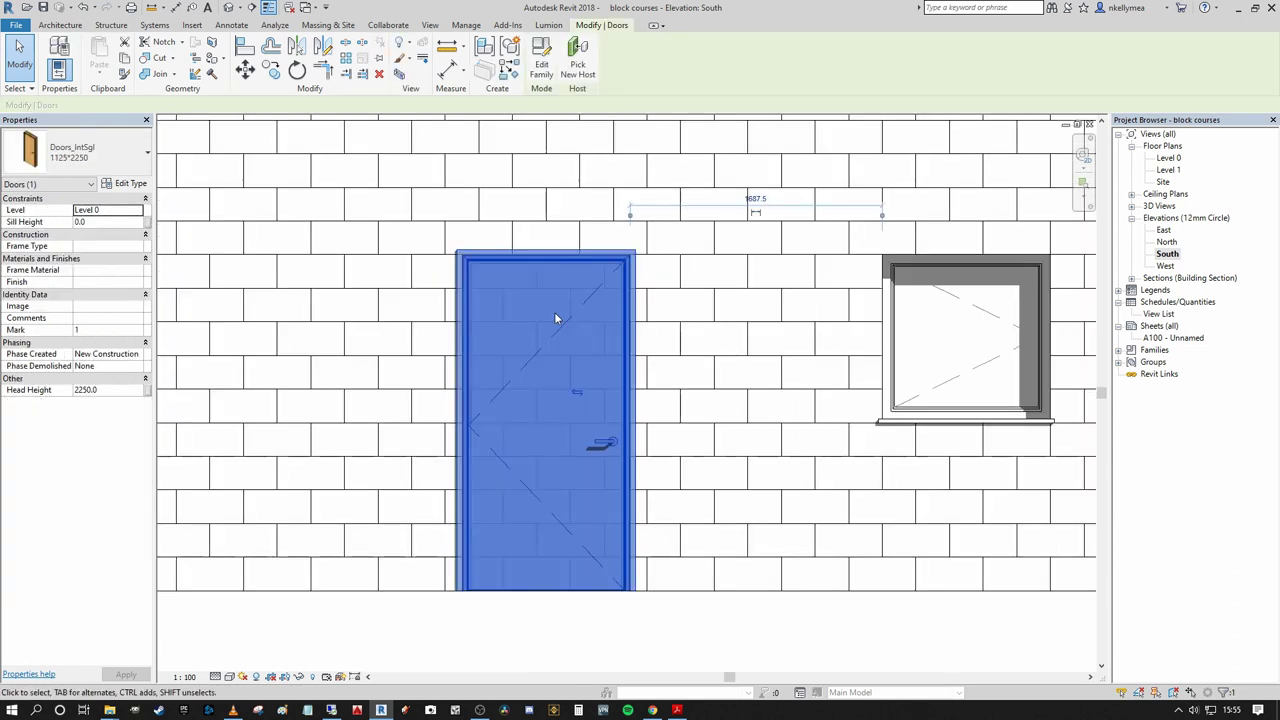
{"action": "scroll", "coordinate": [645, 253], "scroll_direction": "up", "scroll_amount": 1}
{"action": "scroll", "coordinate": [686, 229], "scroll_direction": "down", "scroll_amount": 1}
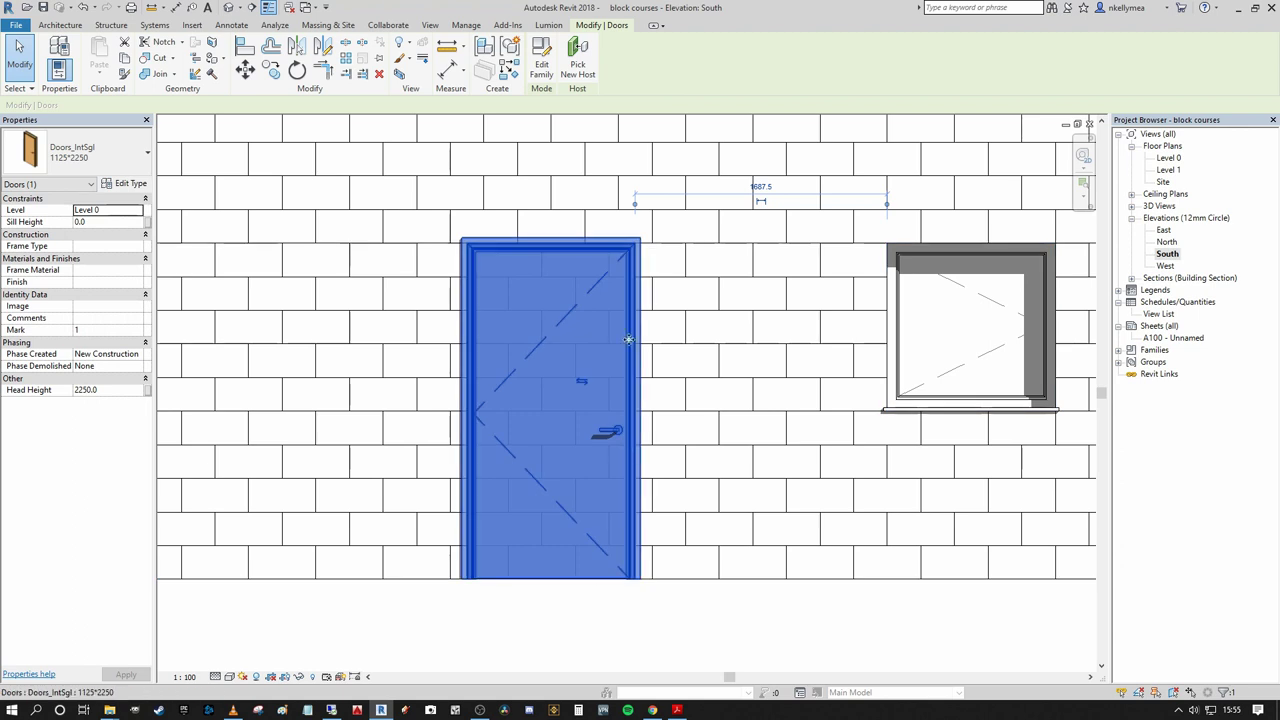
{"action": "scroll", "coordinate": [550, 370], "scroll_direction": "down", "scroll_amount": 1}
{"action": "scroll", "coordinate": [590, 420], "scroll_direction": "up", "scroll_amount": 1}
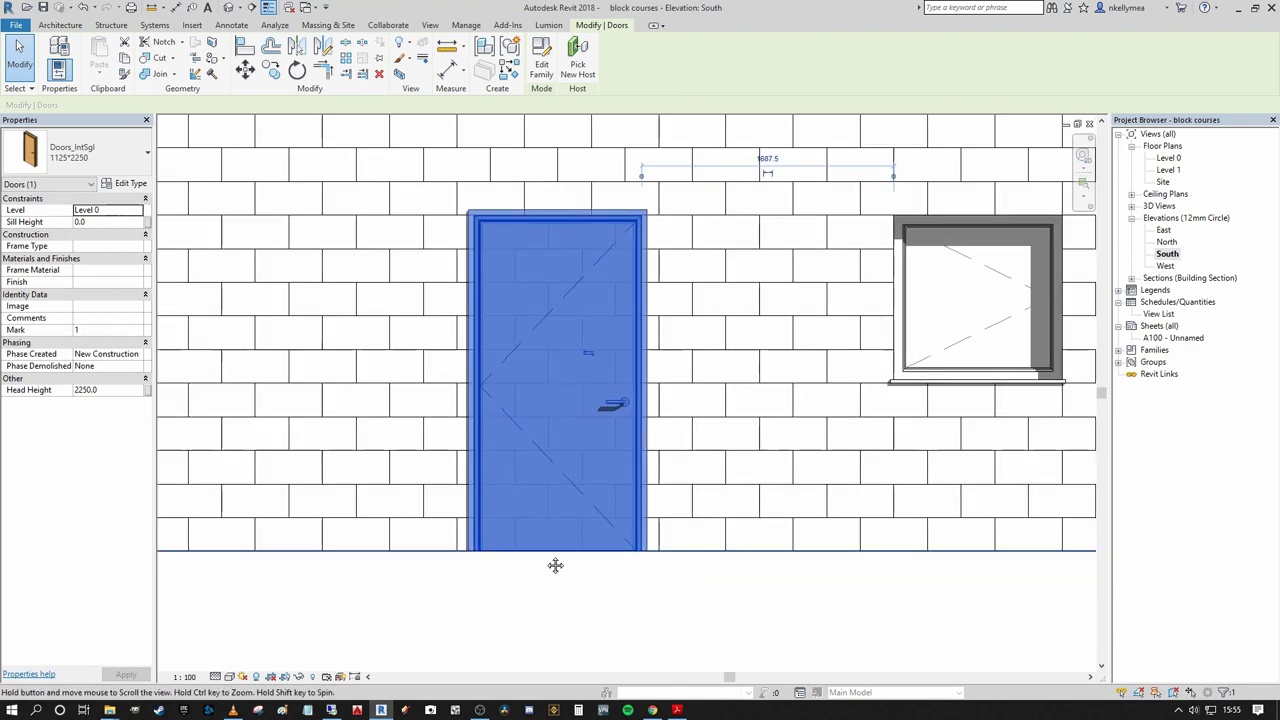
{"action": "scroll", "coordinate": [420, 310], "scroll_direction": "up", "scroll_amount": 1}
{"action": "scroll", "coordinate": [505, 240], "scroll_direction": "down", "scroll_amount": 2}
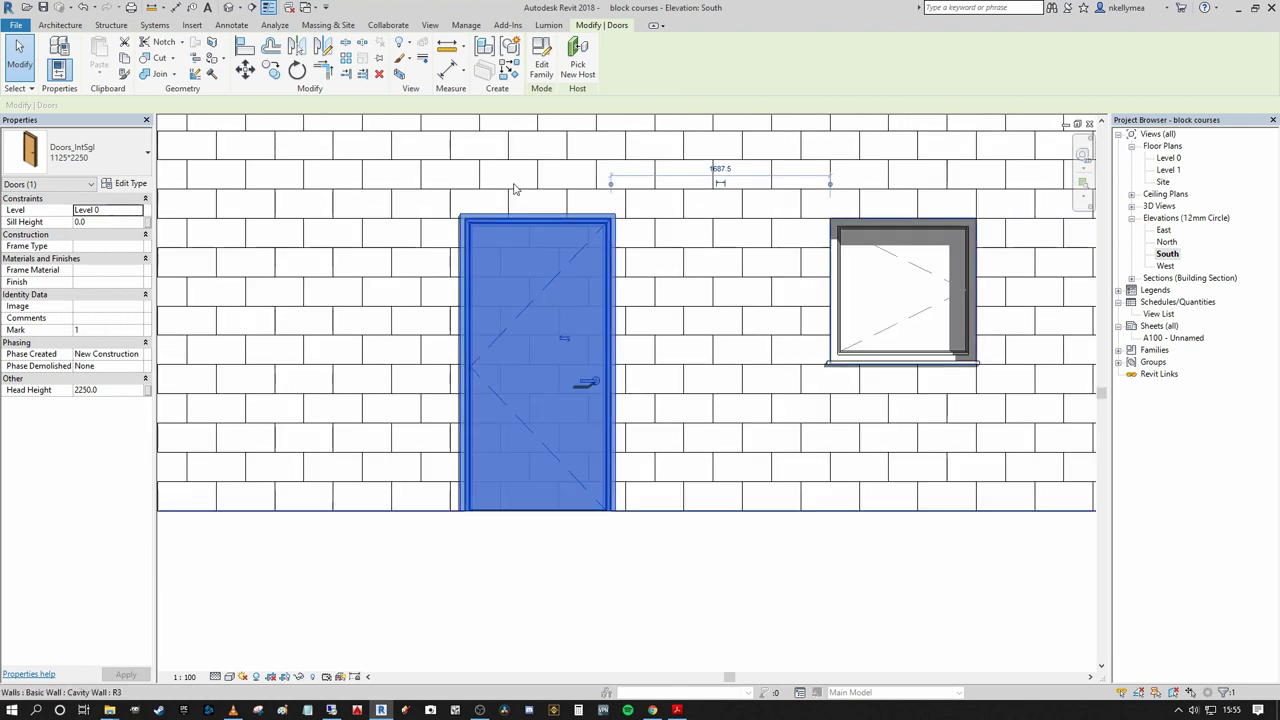
{"action": "scroll", "coordinate": [590, 195], "scroll_direction": "down", "scroll_amount": 1}
{"action": "middle_click_drag", "start_coordinate": [594, 183], "coordinate": [581, 221]}
{"action": "left_click", "coordinate": [645, 545]}
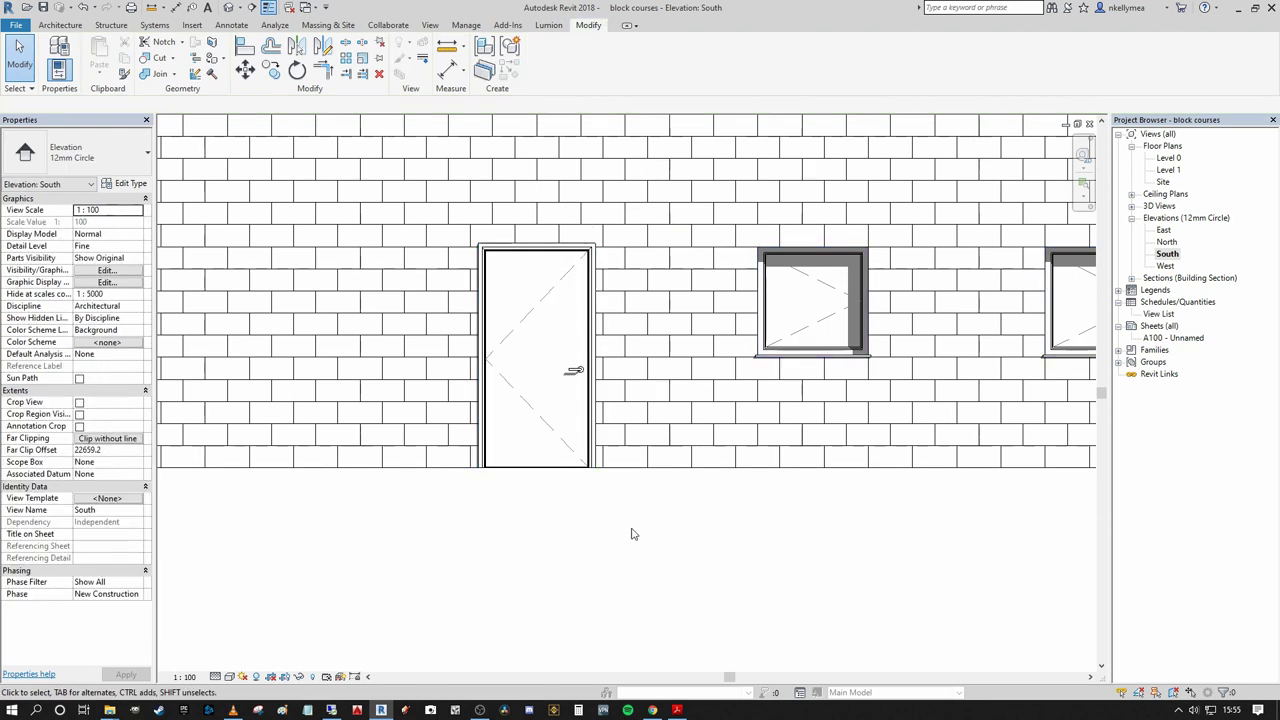
- Align the door's hinge-side edge to the vertical block joint just above the door's upper corner
{"action": "middle_click_drag", "start_coordinate": [632, 532], "coordinate": [642, 530]}
{"action": "key", "text": "l"}
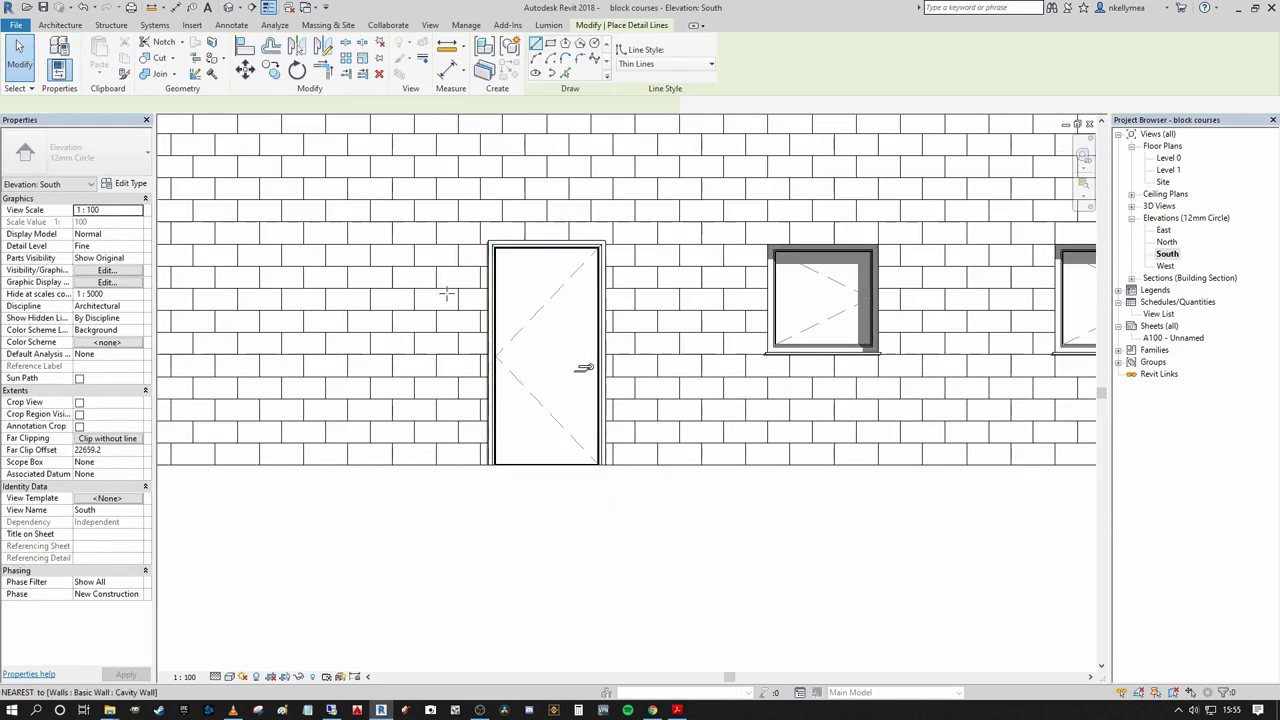
{"action": "scroll", "coordinate": [517, 200], "scroll_direction": "up", "scroll_amount": 1}
{"action": "key", "text": "Escape"}
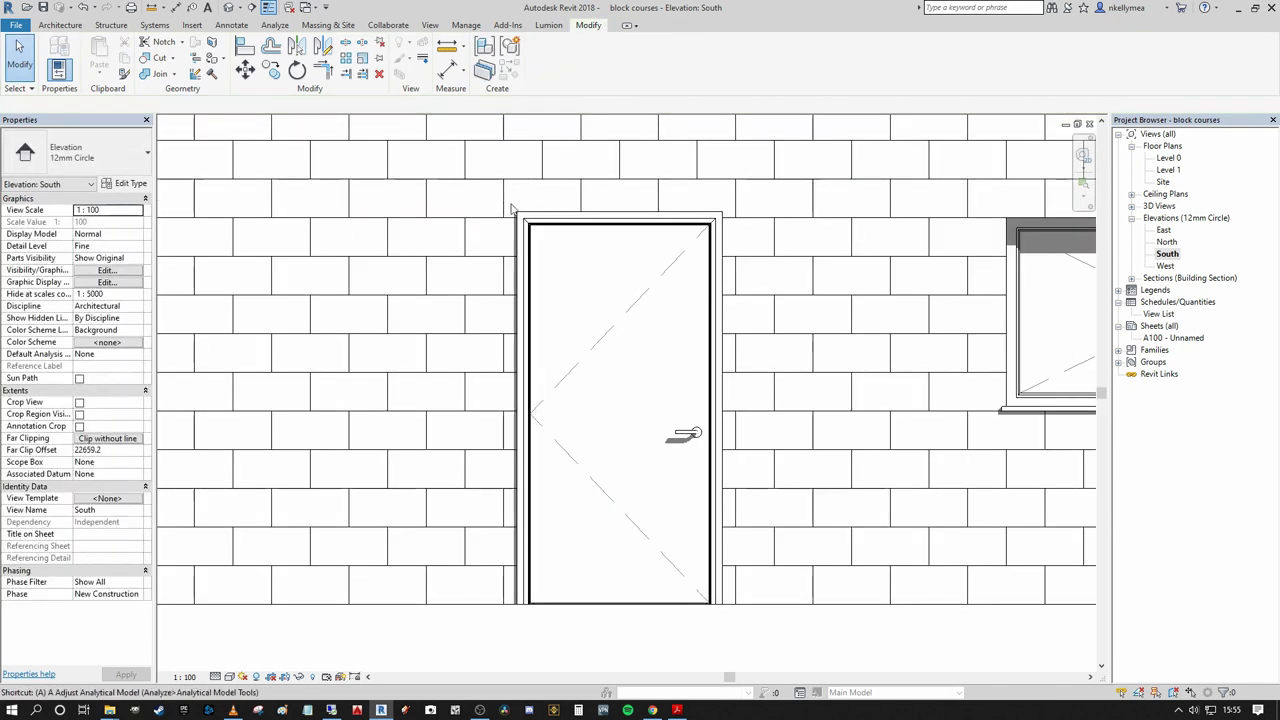
{"action": "key", "text": "a"}
{"action": "key", "text": "l"}
{"action": "left_click", "coordinate": [504, 205]}
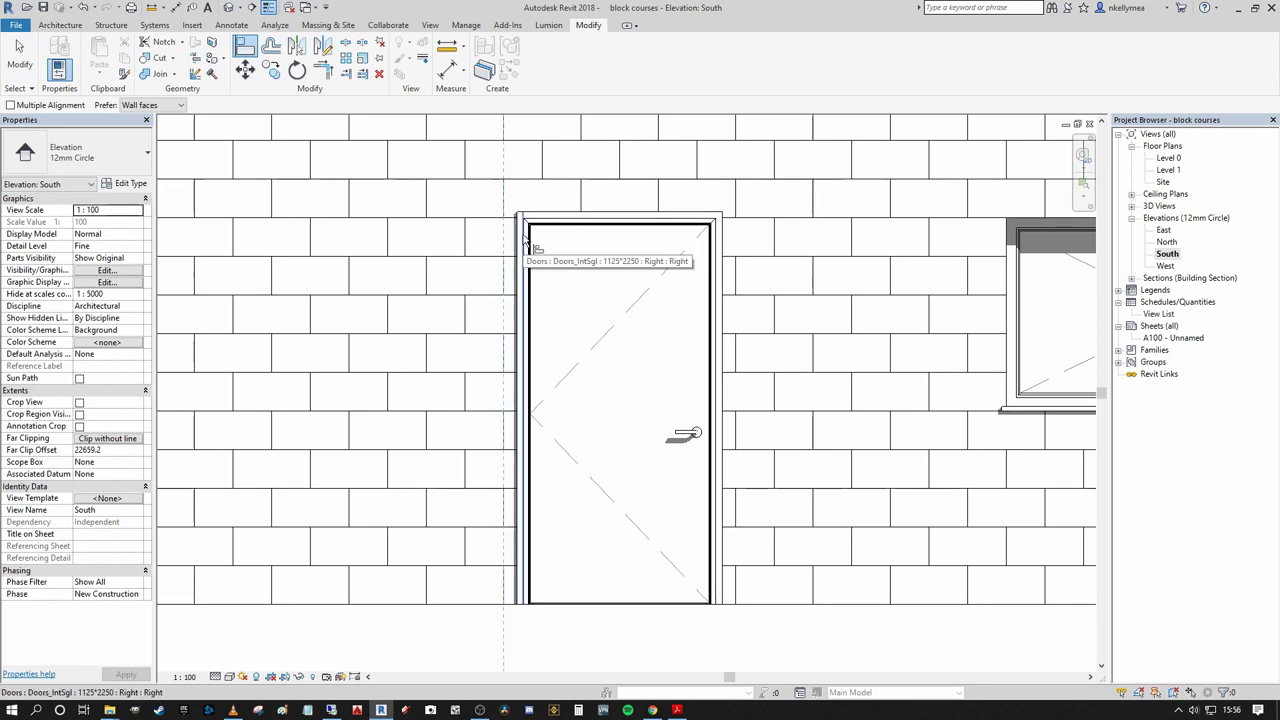
{"action": "left_click", "coordinate": [522, 240]}
{"action": "scroll", "coordinate": [522, 240], "scroll_direction": "down", "scroll_amount": 1}
{"action": "key", "text": "Escape"}
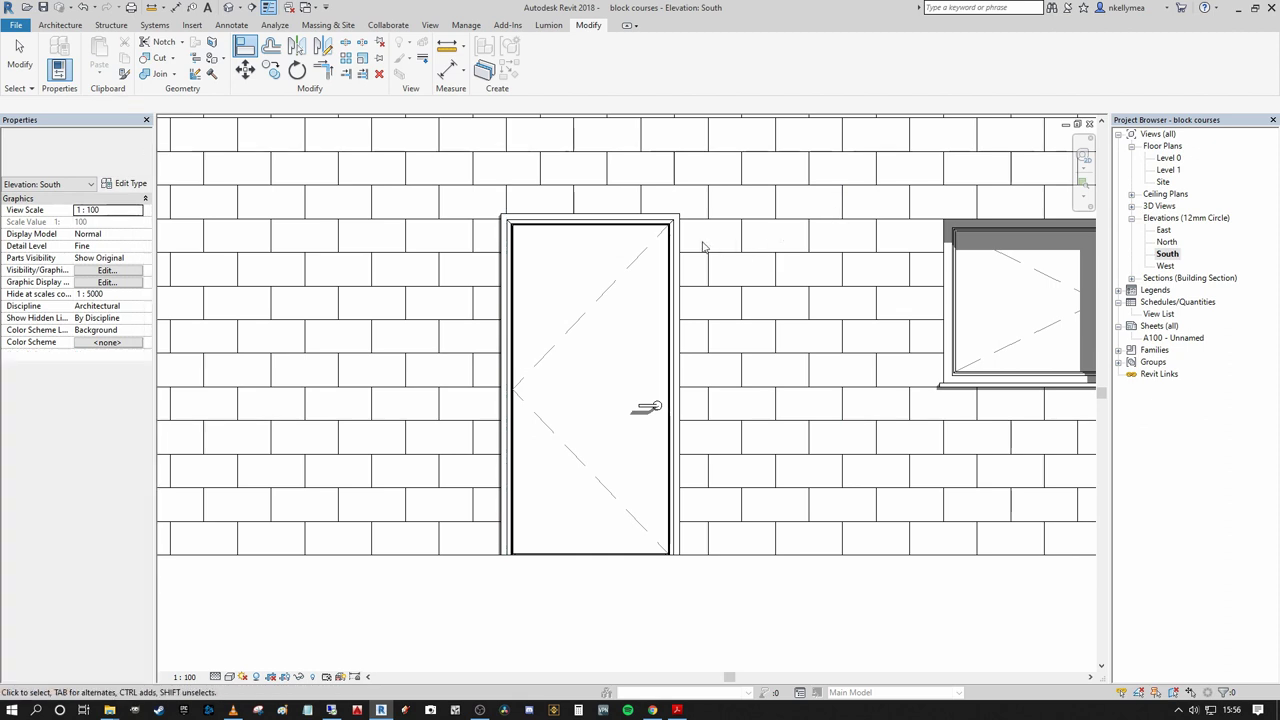
- Turn off the visibility of the Doors category in the South elevation's graphic overrides
{"action": "left_click", "coordinate": [676, 248]}
{"action": "scroll", "coordinate": [691, 240], "scroll_direction": "up", "scroll_amount": 2}
{"action": "scroll", "coordinate": [735, 227], "scroll_direction": "down", "scroll_amount": 2}
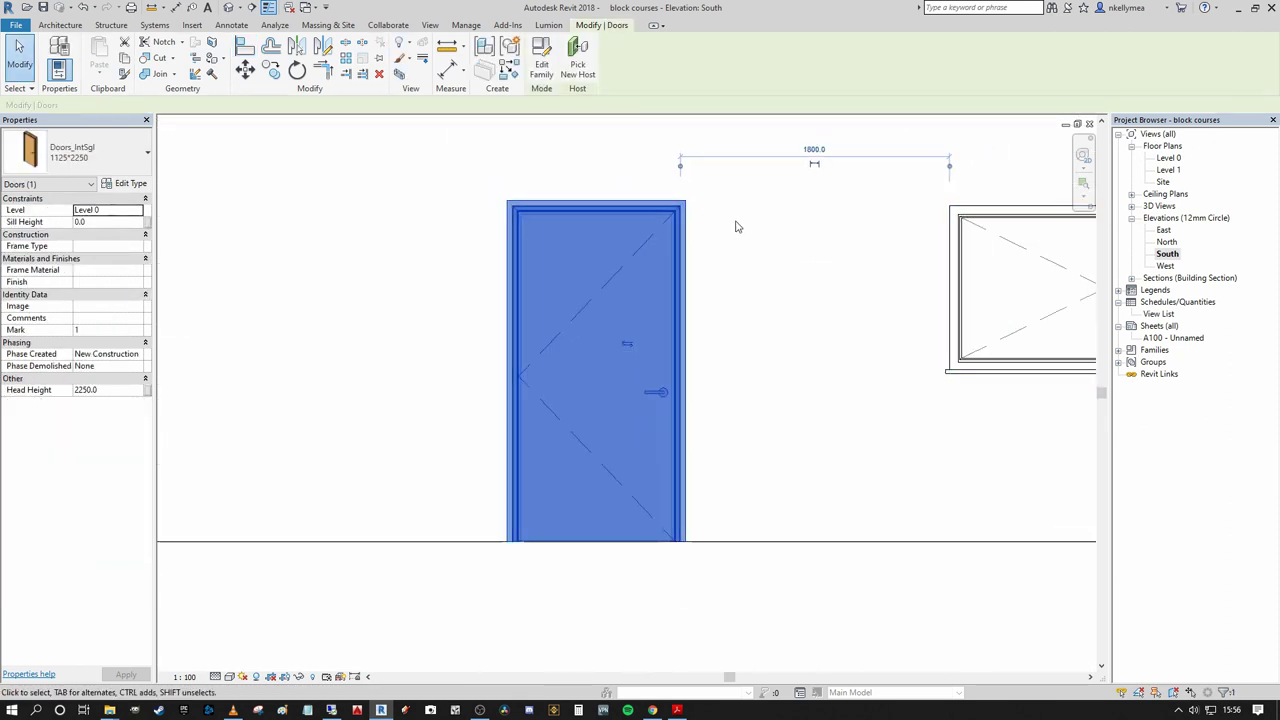
{"action": "key", "text": "Escape"}
{"action": "key", "text": "v"}
{"action": "key", "text": "g"}
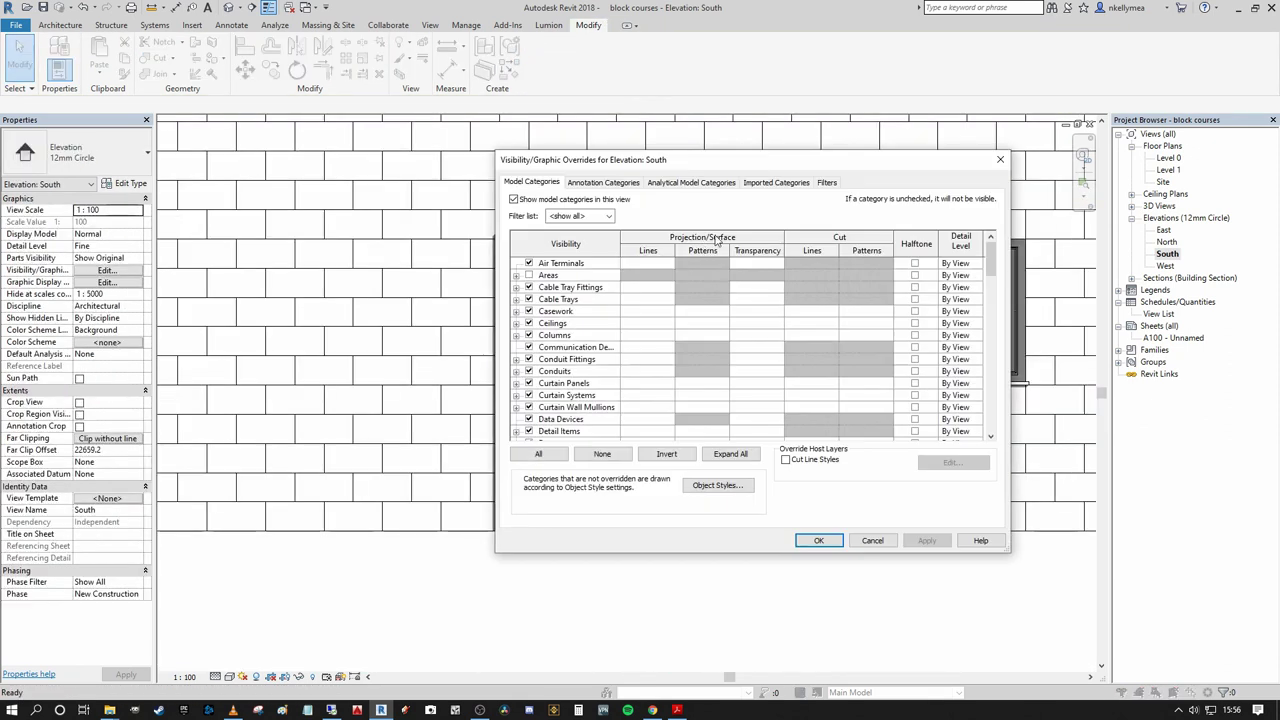
{"action": "key", "text": "d"}
{"action": "scroll", "coordinate": [590, 380], "scroll_direction": "down", "scroll_amount": 1}
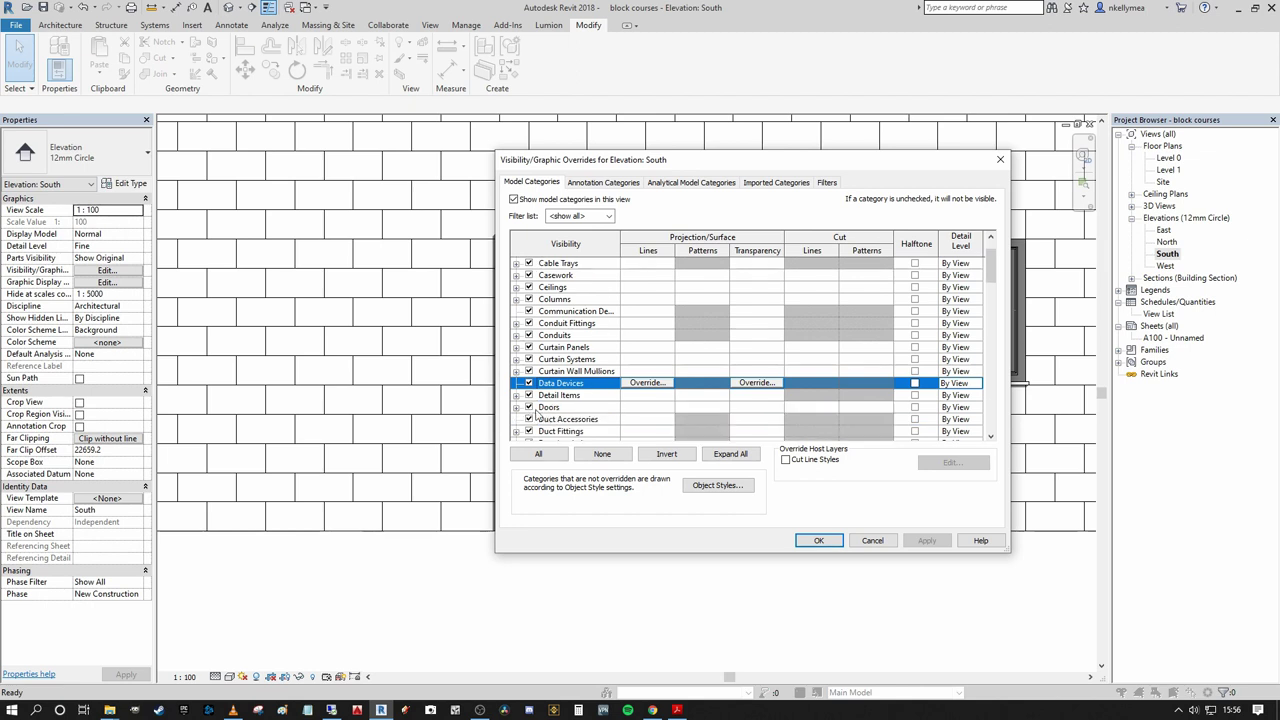
{"action": "left_click", "coordinate": [529, 407]}
{"action": "left_click", "coordinate": [820, 540]}
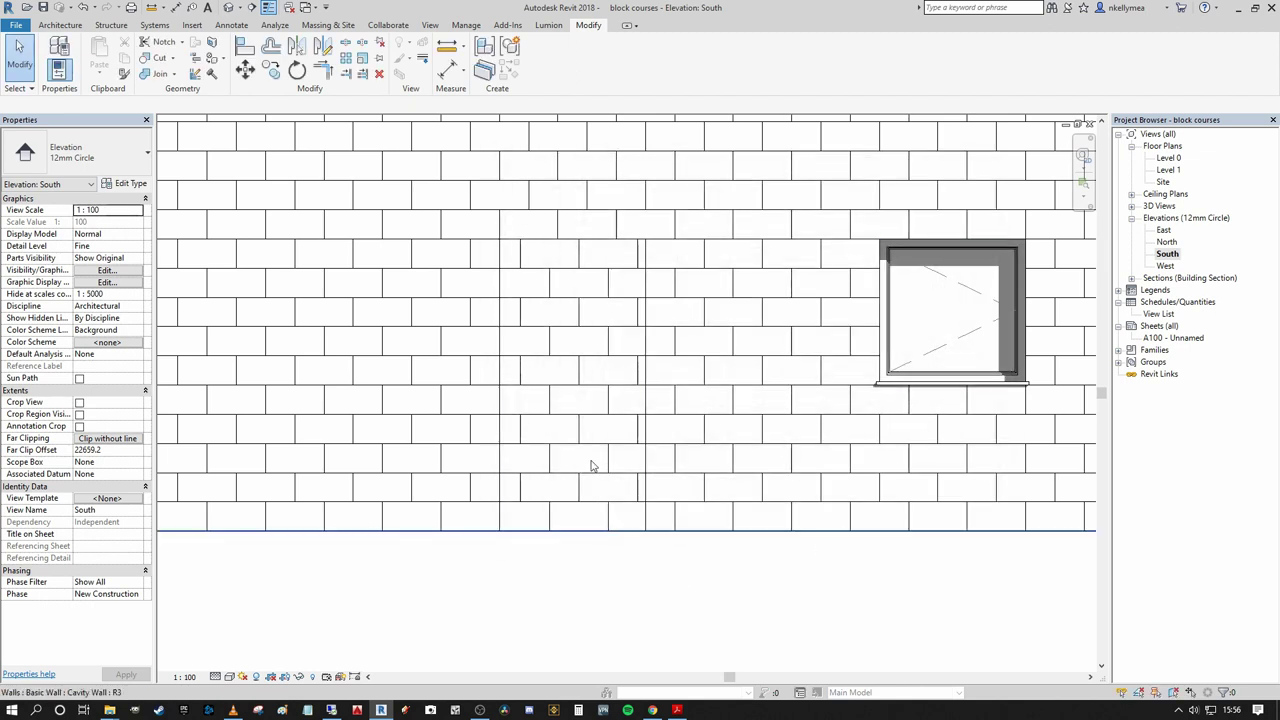
- Select and inspect the front cavity wall around the door opening, and hide the wall behind it in the view
{"action": "scroll", "coordinate": [634, 209], "scroll_direction": "up", "scroll_amount": 2}
{"action": "scroll", "coordinate": [663, 286], "scroll_direction": "down", "scroll_amount": 2}
{"action": "left_click", "coordinate": [663, 288]}
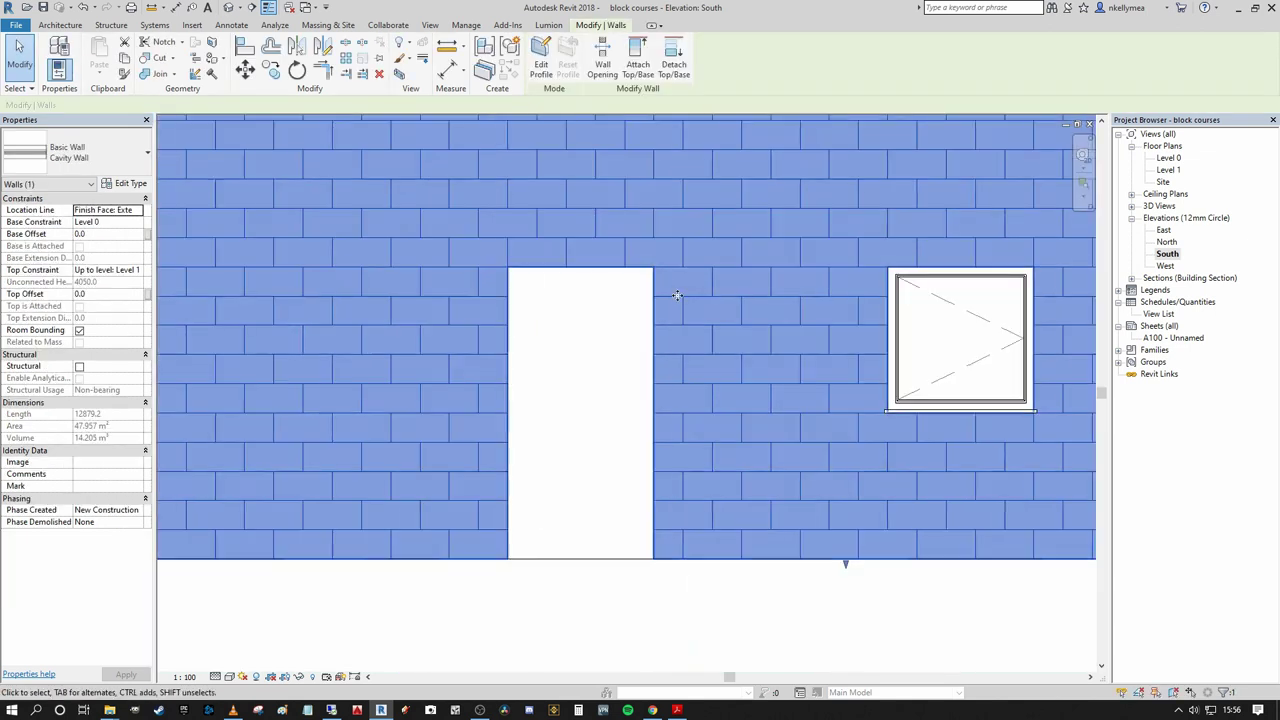
{"action": "scroll", "coordinate": [560, 274], "scroll_direction": "up", "scroll_amount": 2}
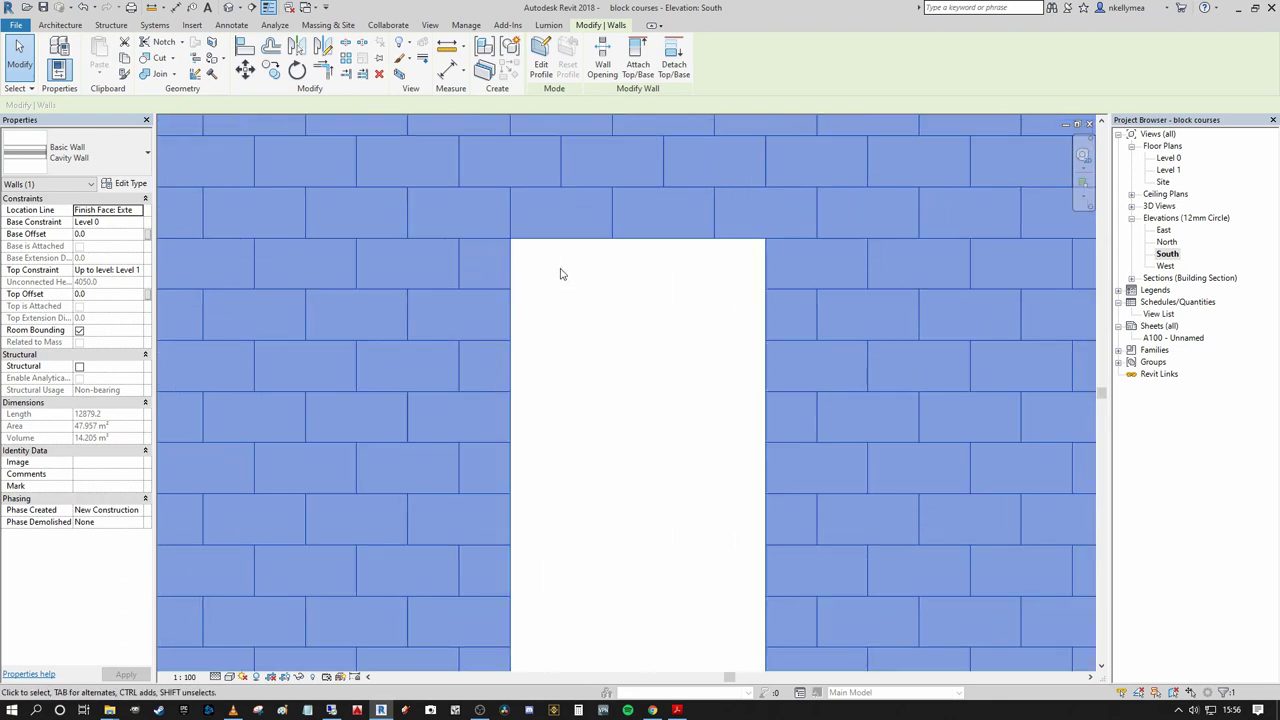
{"action": "scroll", "coordinate": [569, 274], "scroll_direction": "down", "scroll_amount": 2}
{"action": "left_click", "coordinate": [569, 274]}
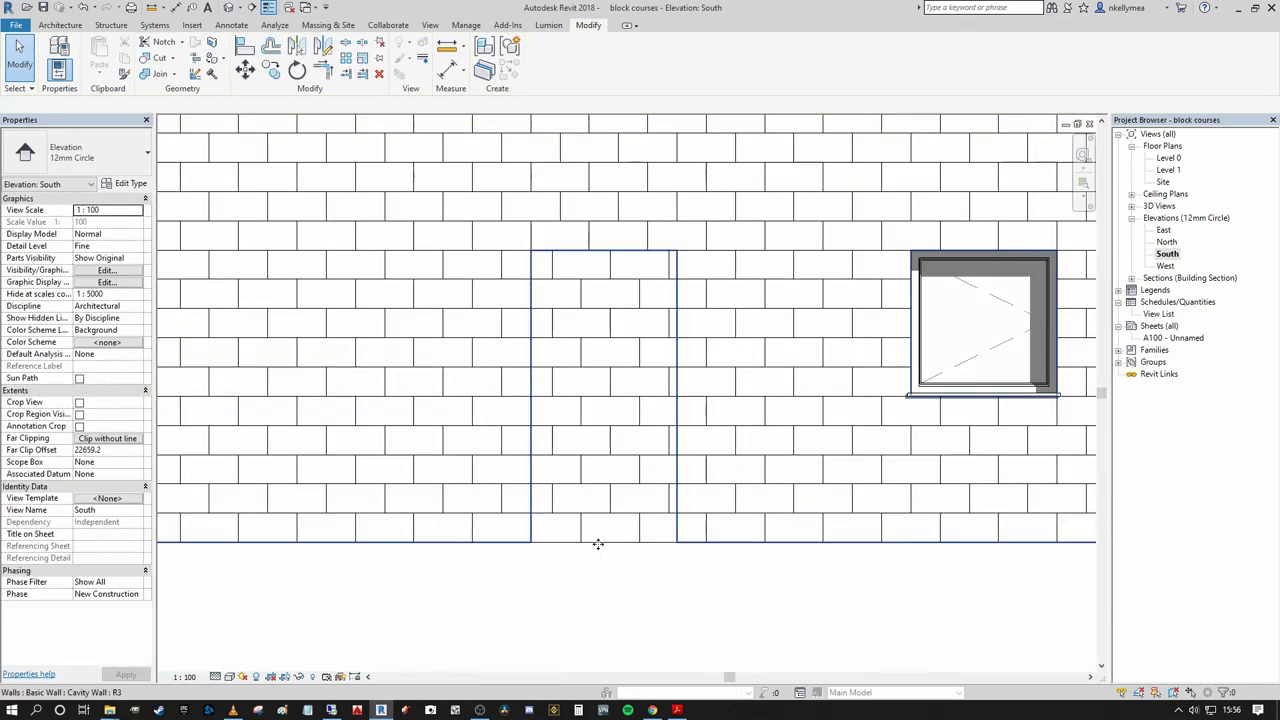
{"action": "left_click", "coordinate": [600, 541]}
{"action": "key", "text": "e"}
{"action": "key", "text": "h"}
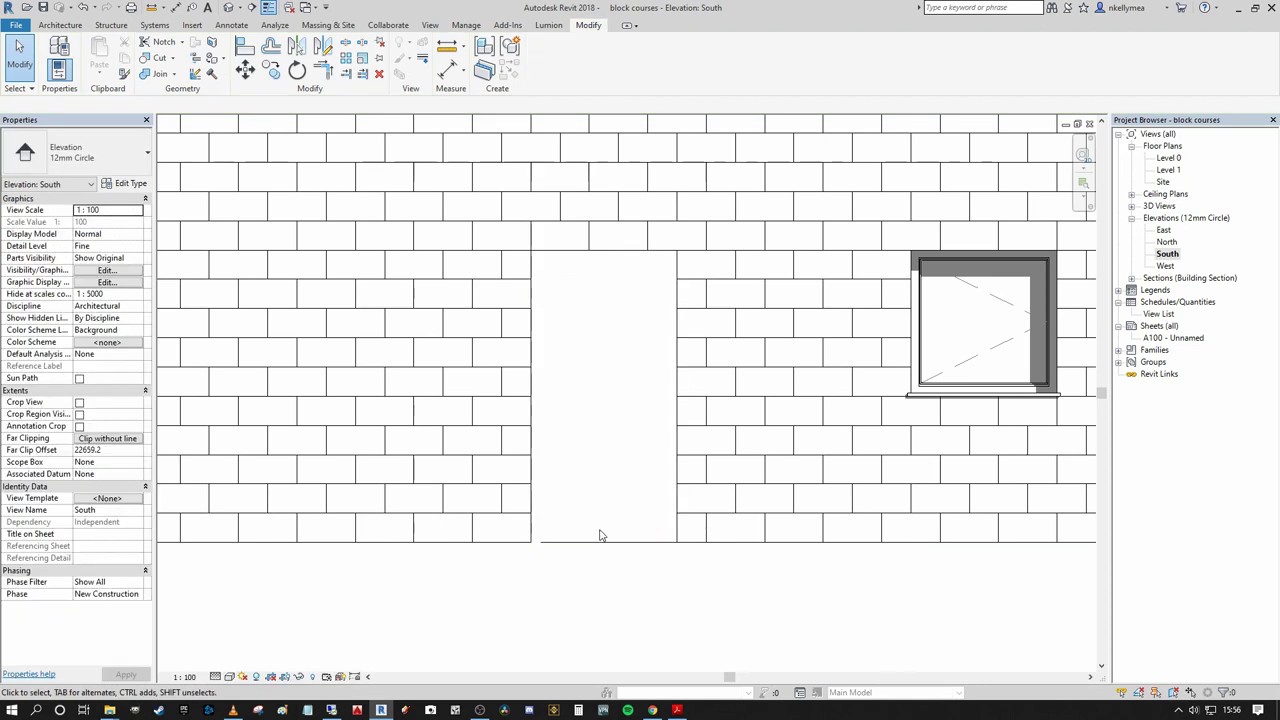
- Examine the head and jambs of the empty door opening against the surrounding block courses and vertical joints
{"action": "scroll", "coordinate": [578, 327], "scroll_direction": "up", "scroll_amount": 2}
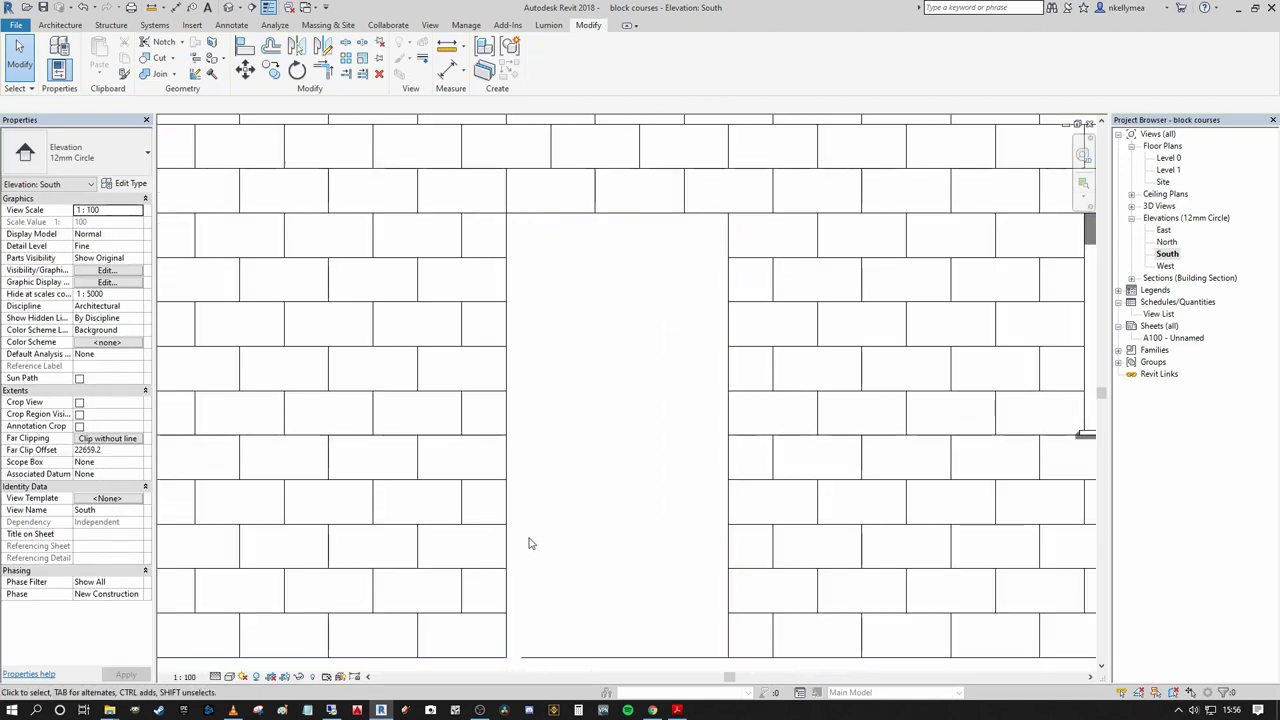
{"action": "scroll", "coordinate": [540, 398], "scroll_direction": "down", "scroll_amount": 1}
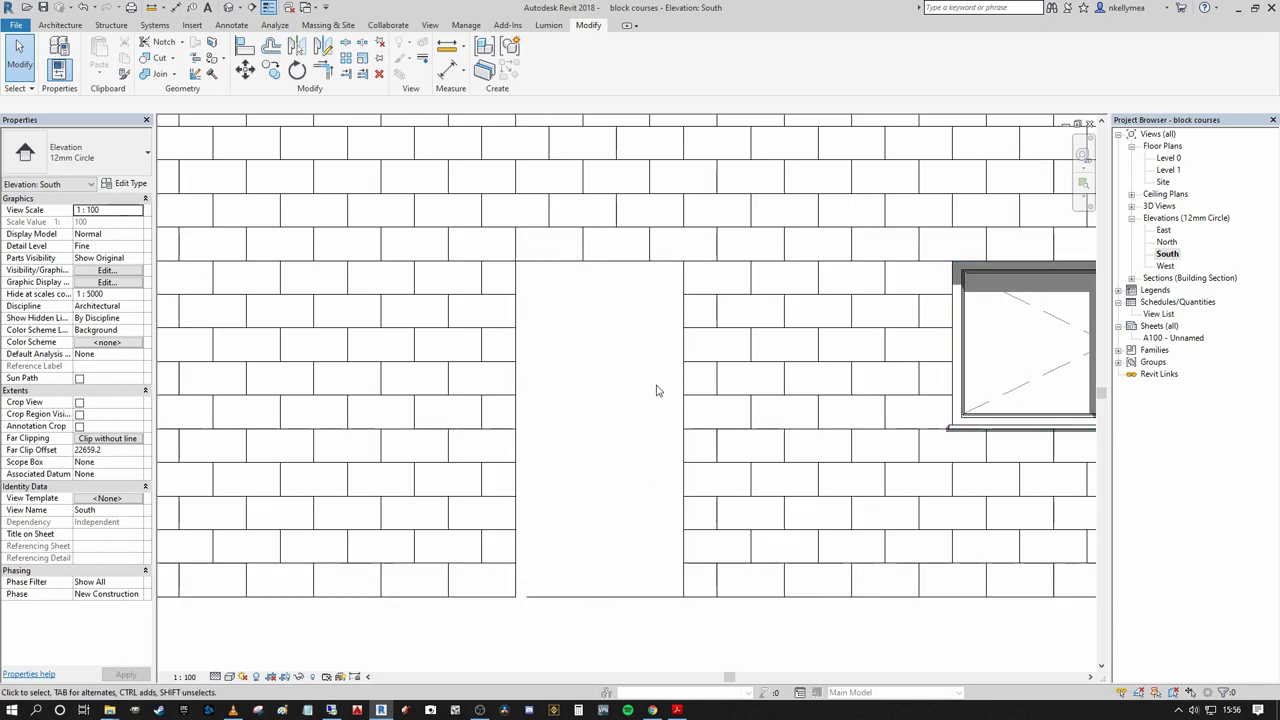
{"action": "scroll", "coordinate": [527, 318], "scroll_direction": "down", "scroll_amount": 1}
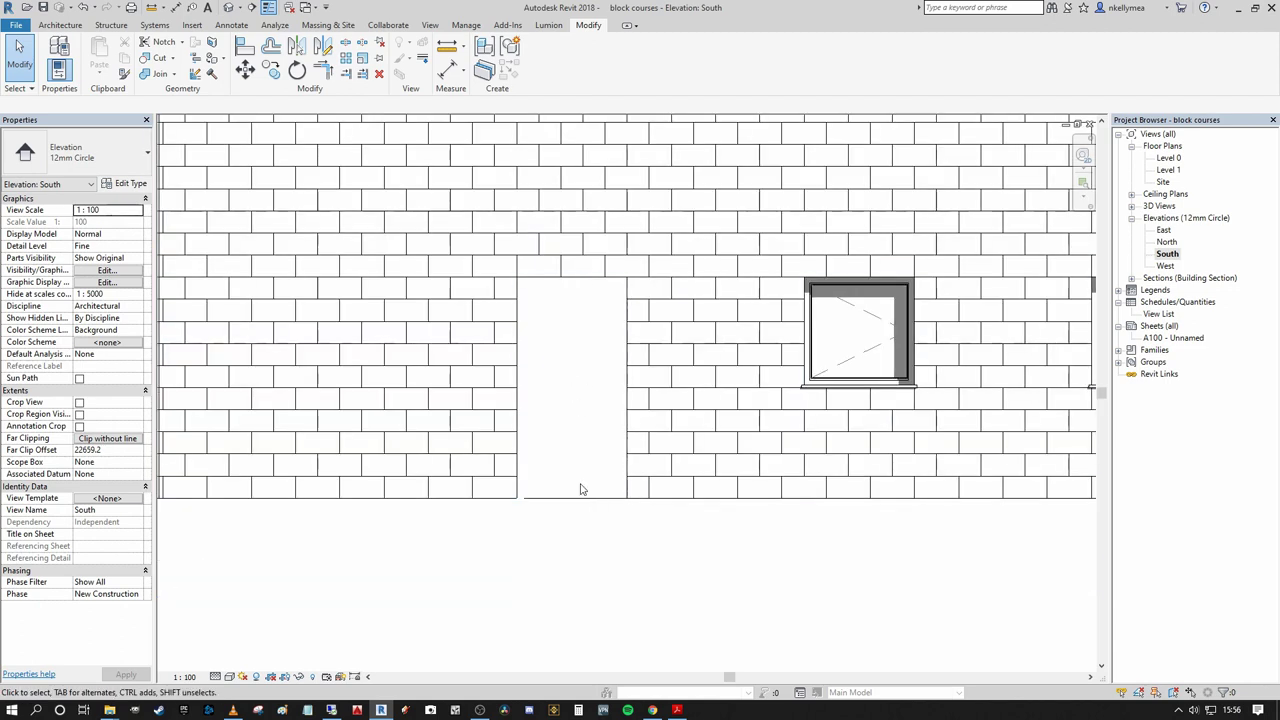
{"action": "scroll", "coordinate": [589, 277], "scroll_direction": "up", "scroll_amount": 2}
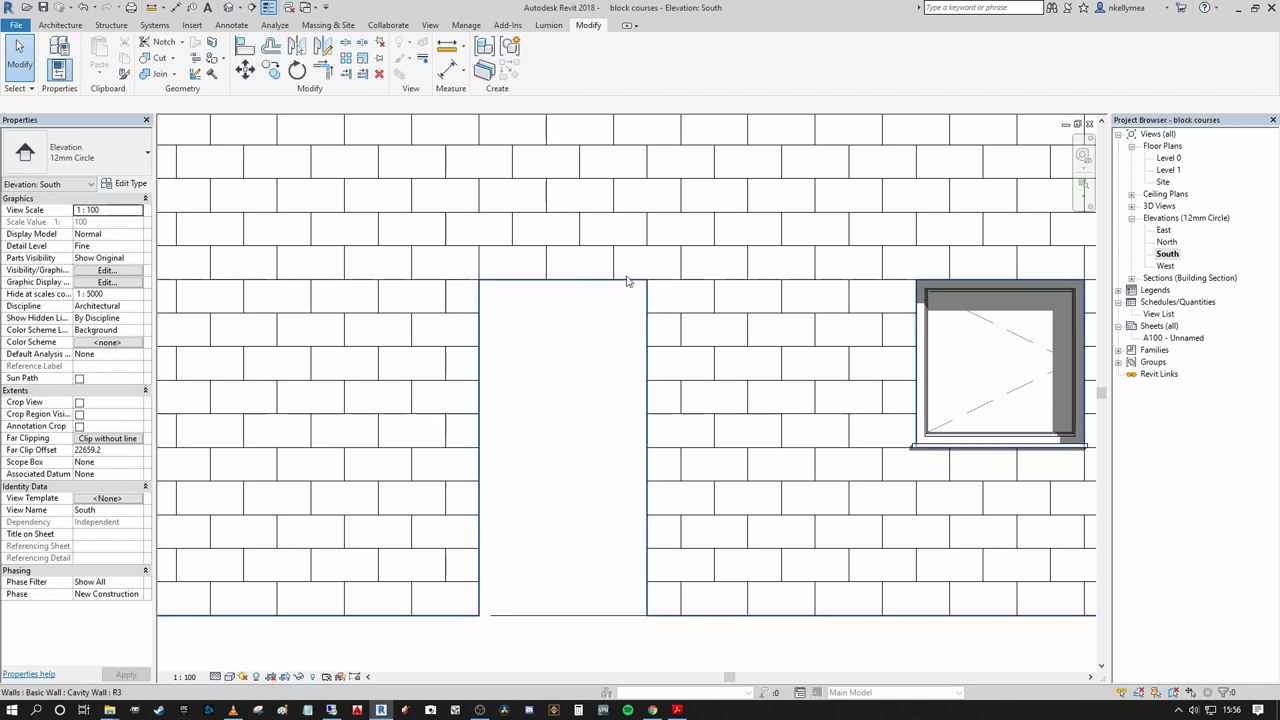
{"action": "scroll", "coordinate": [586, 343], "scroll_direction": "down", "scroll_amount": 1}
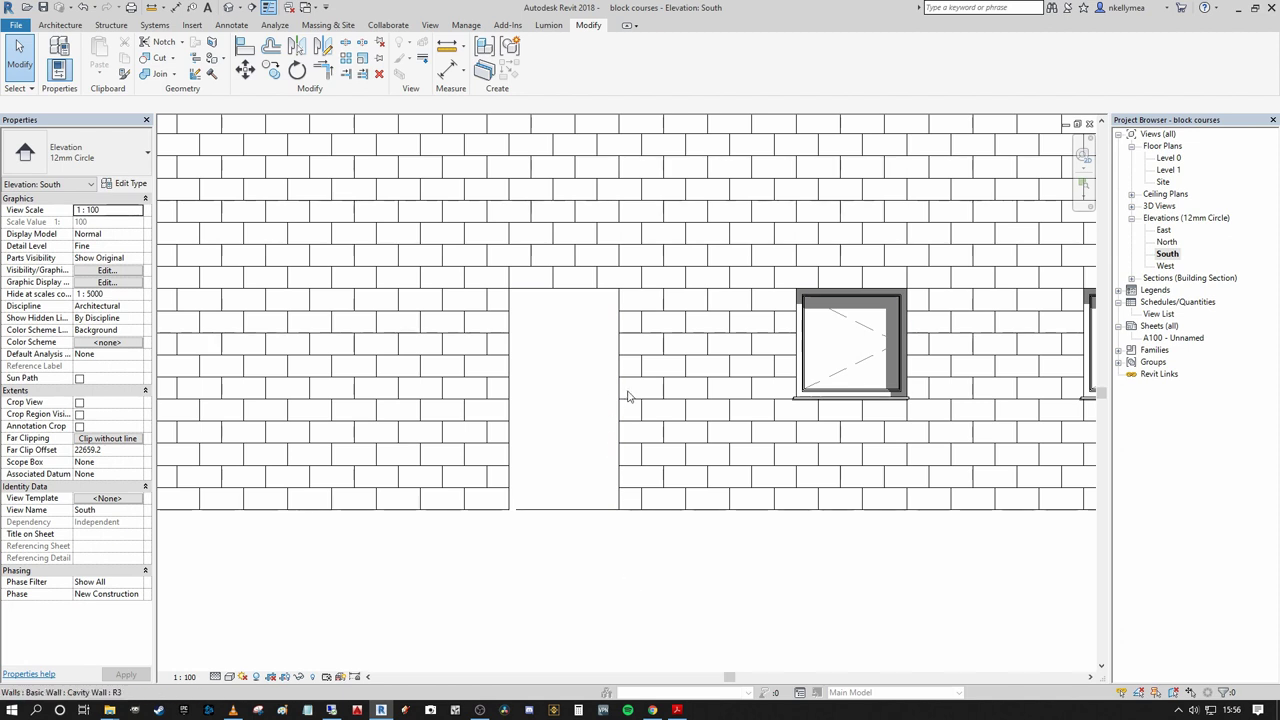
{"action": "scroll", "coordinate": [592, 468], "scroll_direction": "up", "scroll_amount": 2}
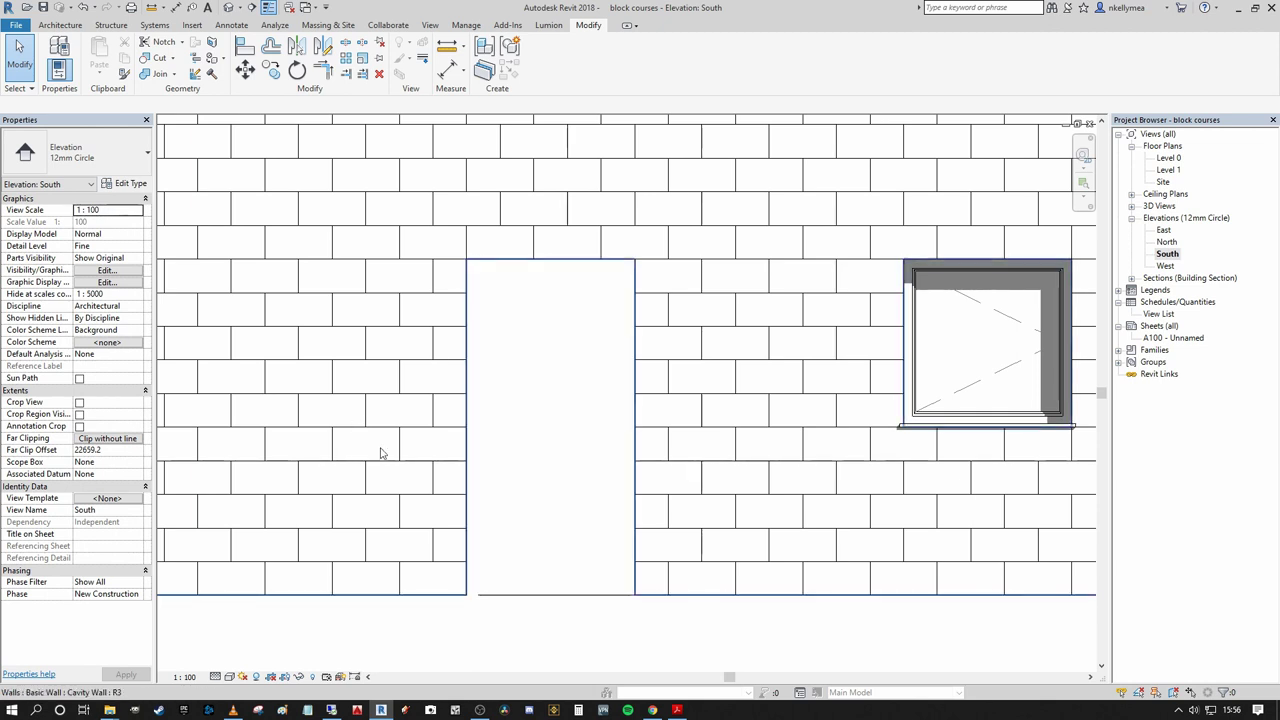
{"action": "scroll", "coordinate": [410, 577], "scroll_direction": "down", "scroll_amount": 2}
{"action": "middle_click_drag", "start_coordinate": [457, 531], "coordinate": [492, 471]}
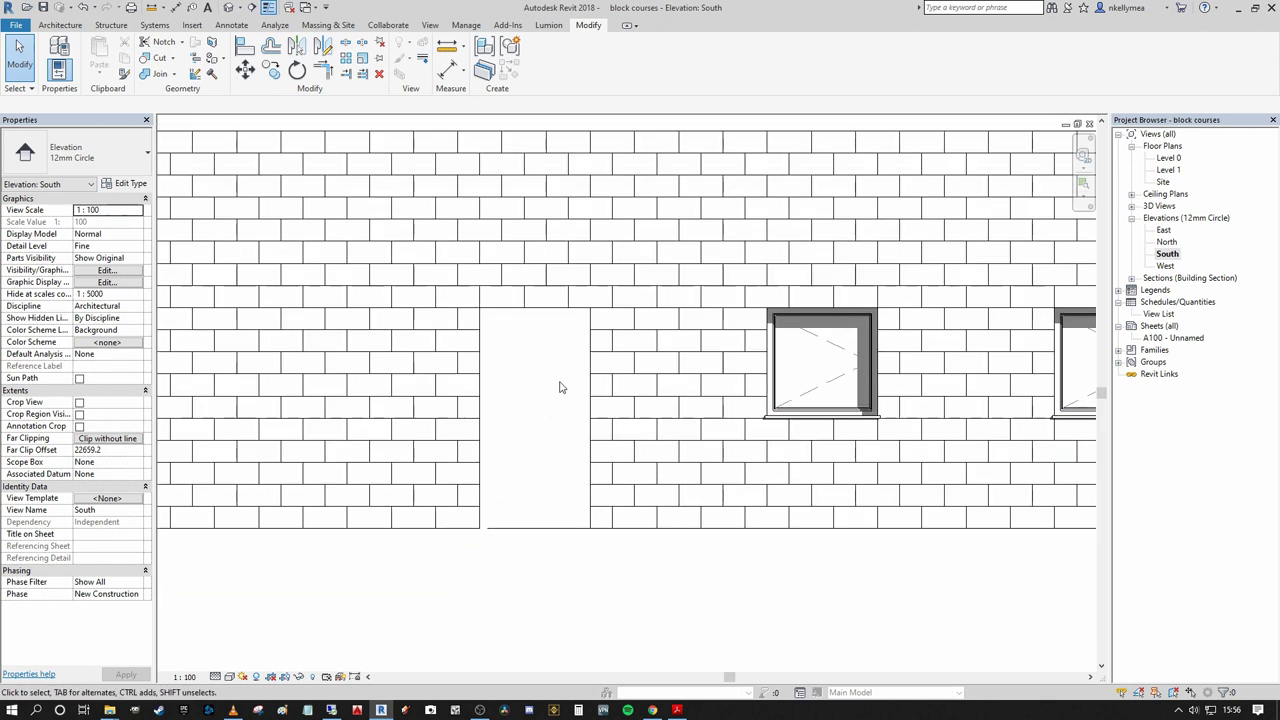
{"action": "scroll", "coordinate": [560, 384], "scroll_direction": "up", "scroll_amount": 1}
{"action": "scroll", "coordinate": [631, 366], "scroll_direction": "down", "scroll_amount": 2}
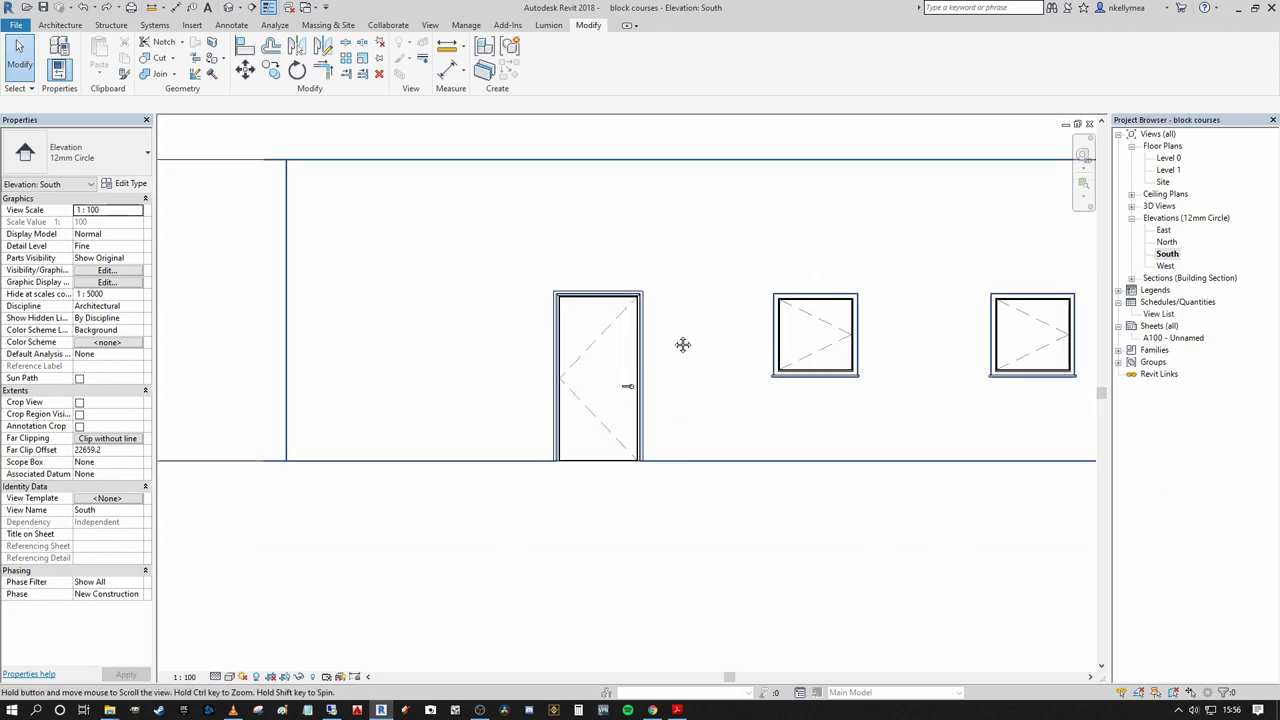
- Open the 3D view and view the blockwork around the door, windows and wall corners from several angles
{"action": "scroll", "coordinate": [690, 540], "scroll_direction": "down", "scroll_amount": 1}
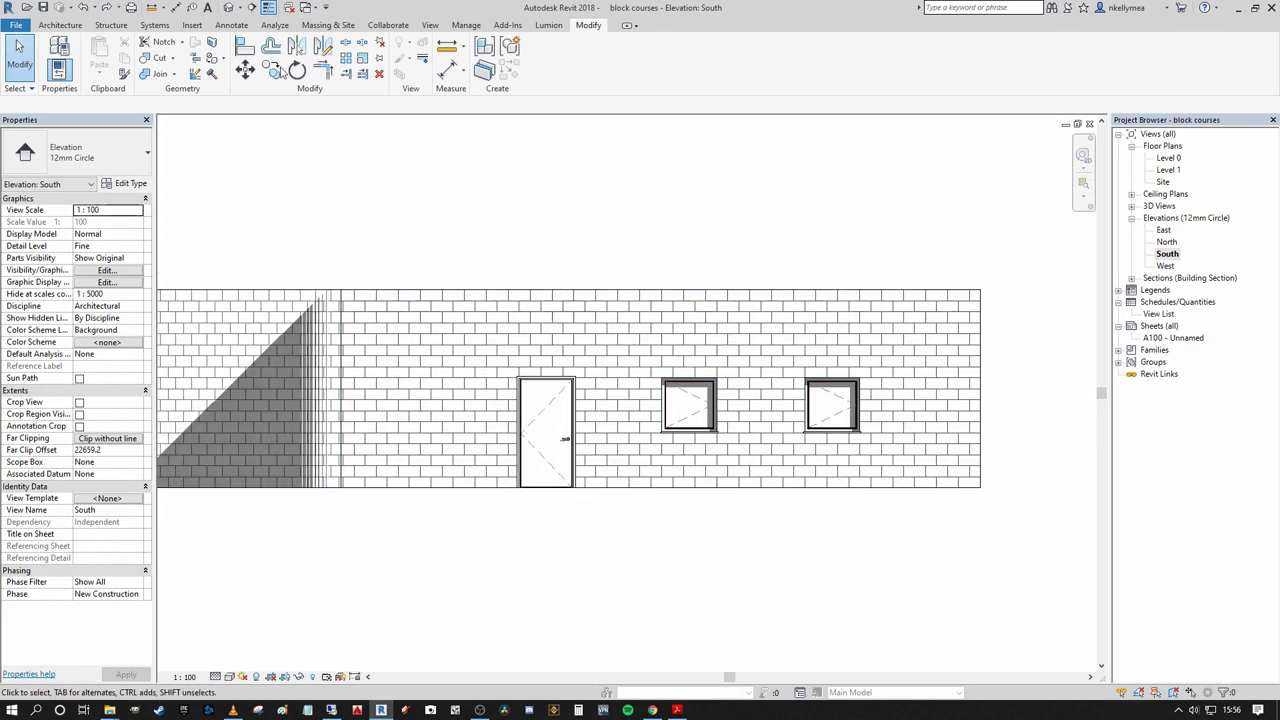
{"action": "left_click", "coordinate": [229, 8]}
{"action": "middle_click_drag", "start_coordinate": [740, 620], "coordinate": [814, 651], "text": "shift"}
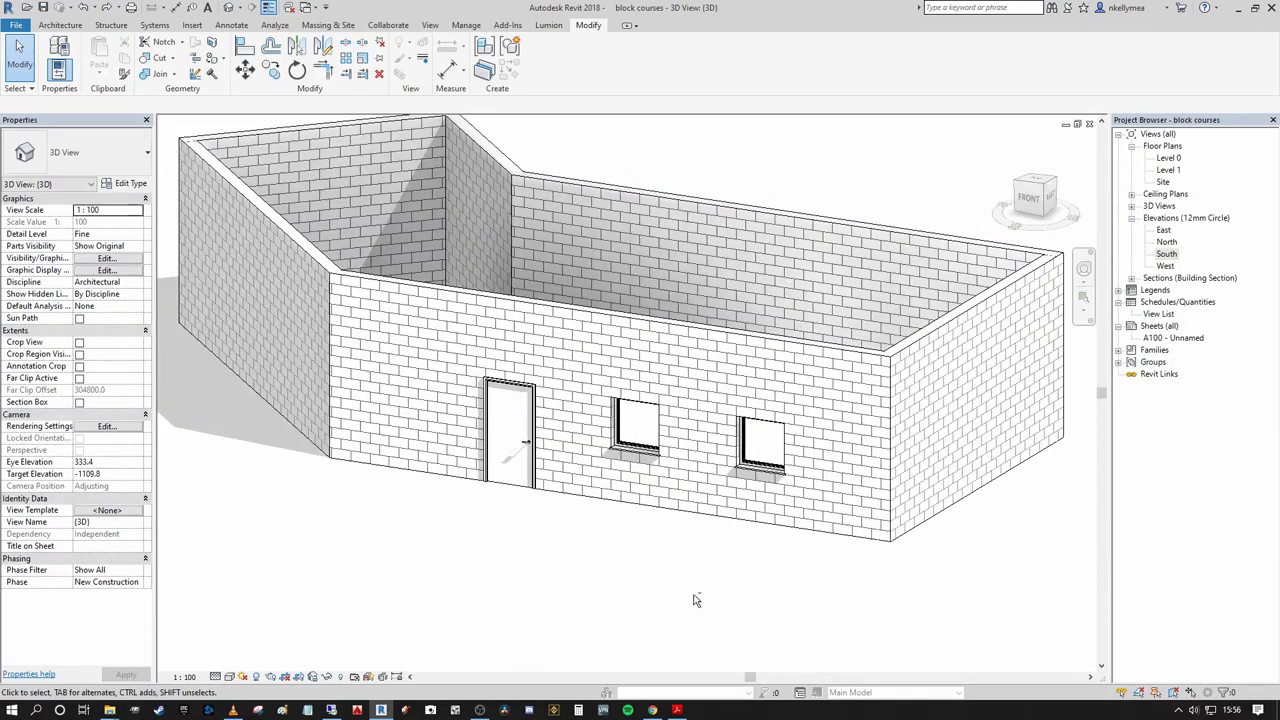
{"action": "mouse_move", "coordinate": [694, 597]}
{"action": "middle_mouse_down", "text": "shift"}
{"action": "mouse_move", "coordinate": [784, 615]}
{"action": "mouse_move", "coordinate": [699, 615]}
{"action": "middle_mouse_up", "text": "shift"}
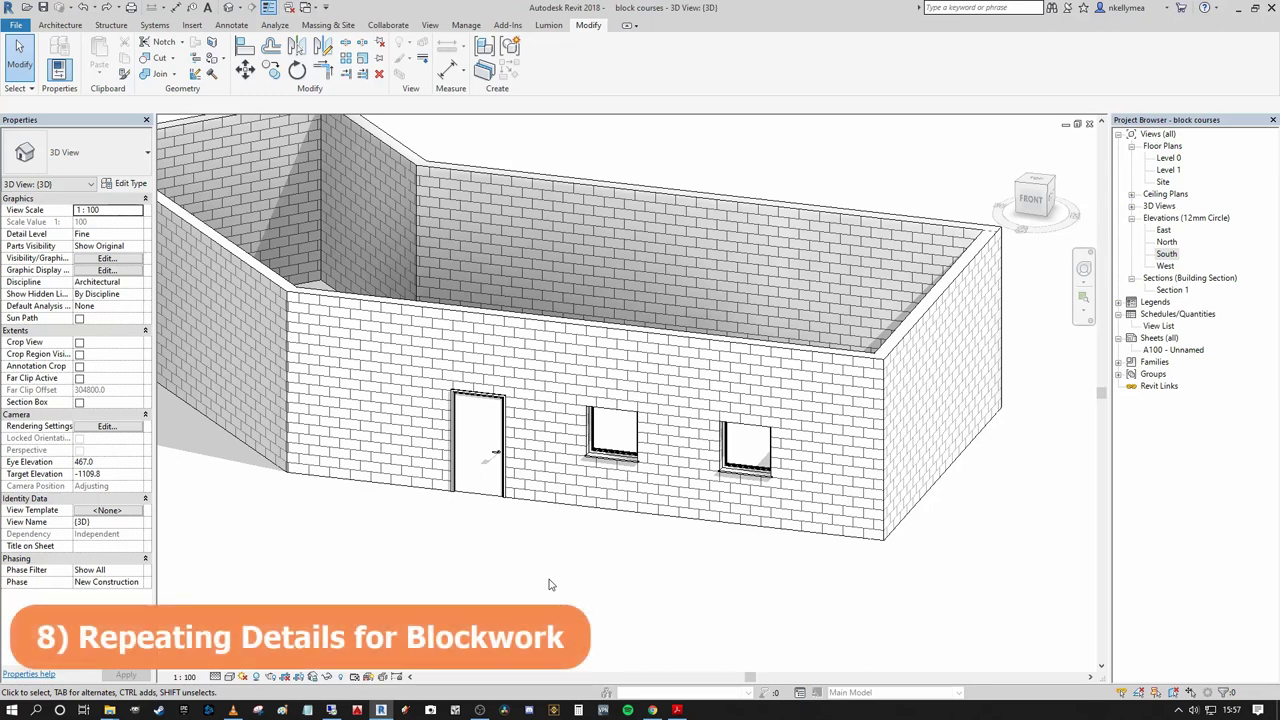
{"action": "mouse_move", "coordinate": [565, 568]}
{"action": "middle_mouse_down", "text": "shift"}
{"action": "mouse_move", "coordinate": [607, 503]}
{"action": "mouse_move", "coordinate": [723, 491]}
{"action": "mouse_move", "coordinate": [683, 526]}
{"action": "mouse_move", "coordinate": [703, 548]}
{"action": "middle_mouse_up", "text": "shift"}
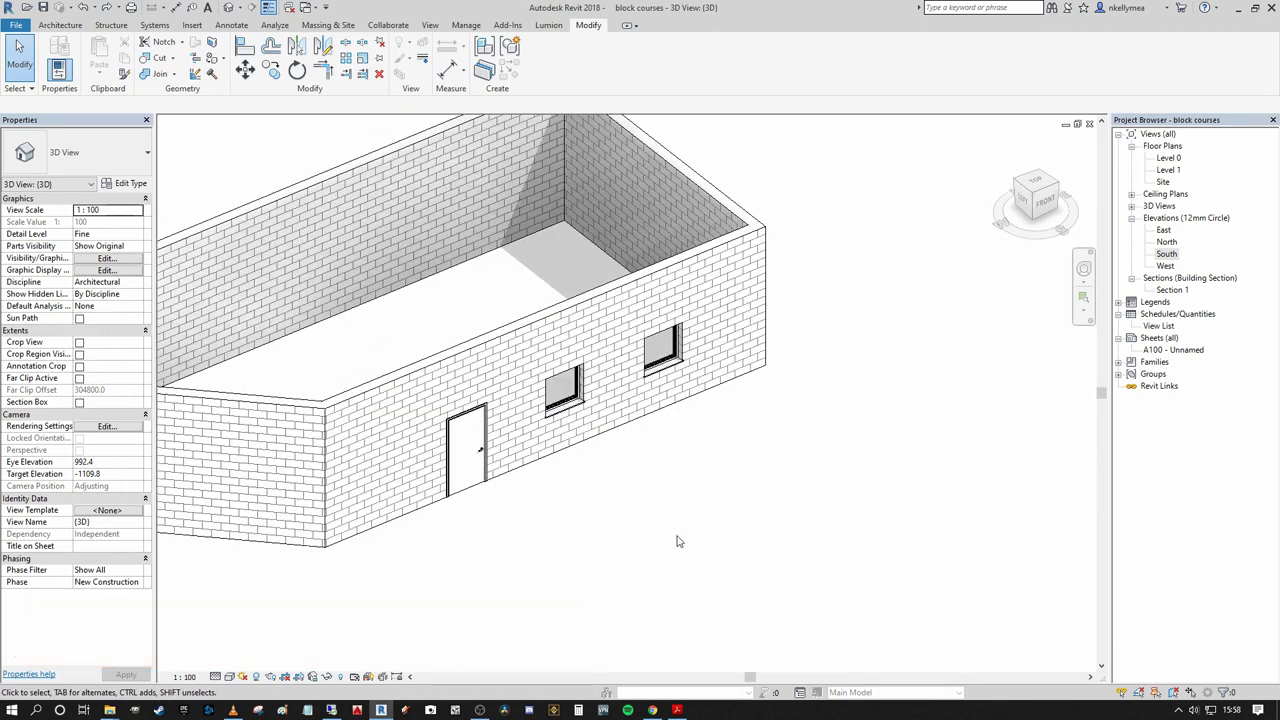
{"action": "middle_click_drag", "start_coordinate": [660, 551], "coordinate": [683, 570]}
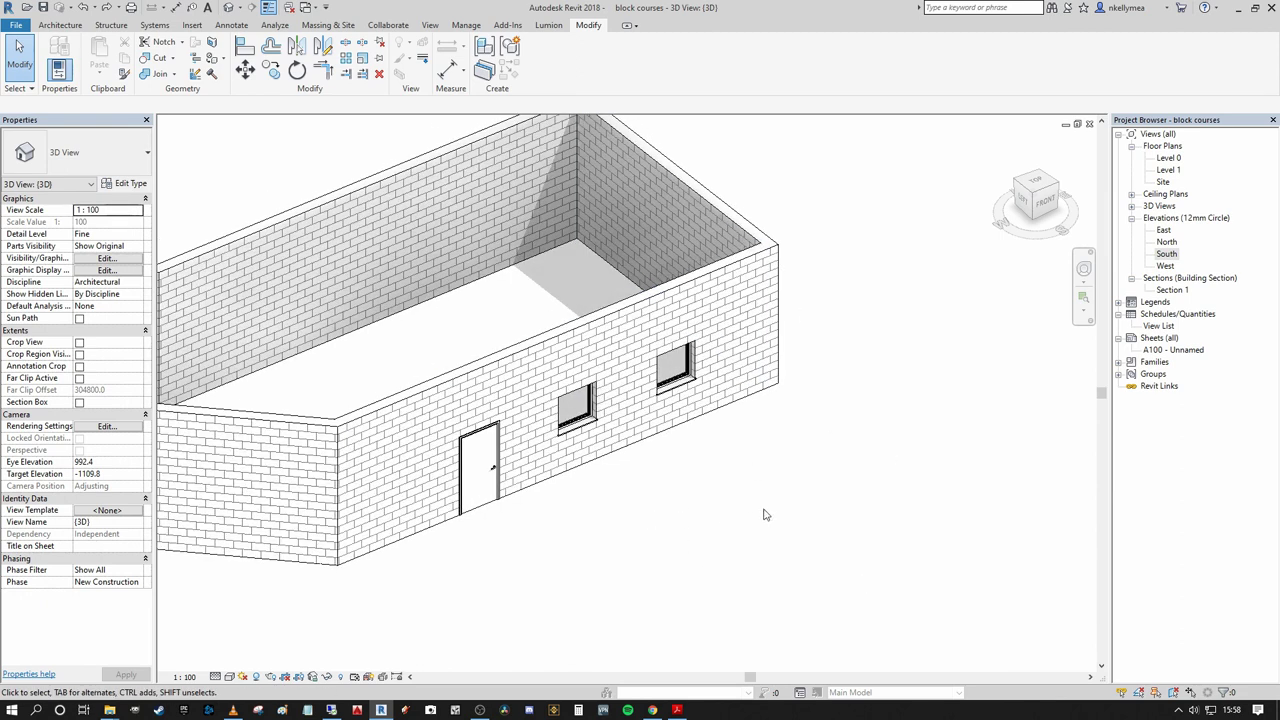
- Open Section 1 and delete the coursing lines detail item placed over the cavity wall
{"action": "double_click", "coordinate": [1182, 290]}
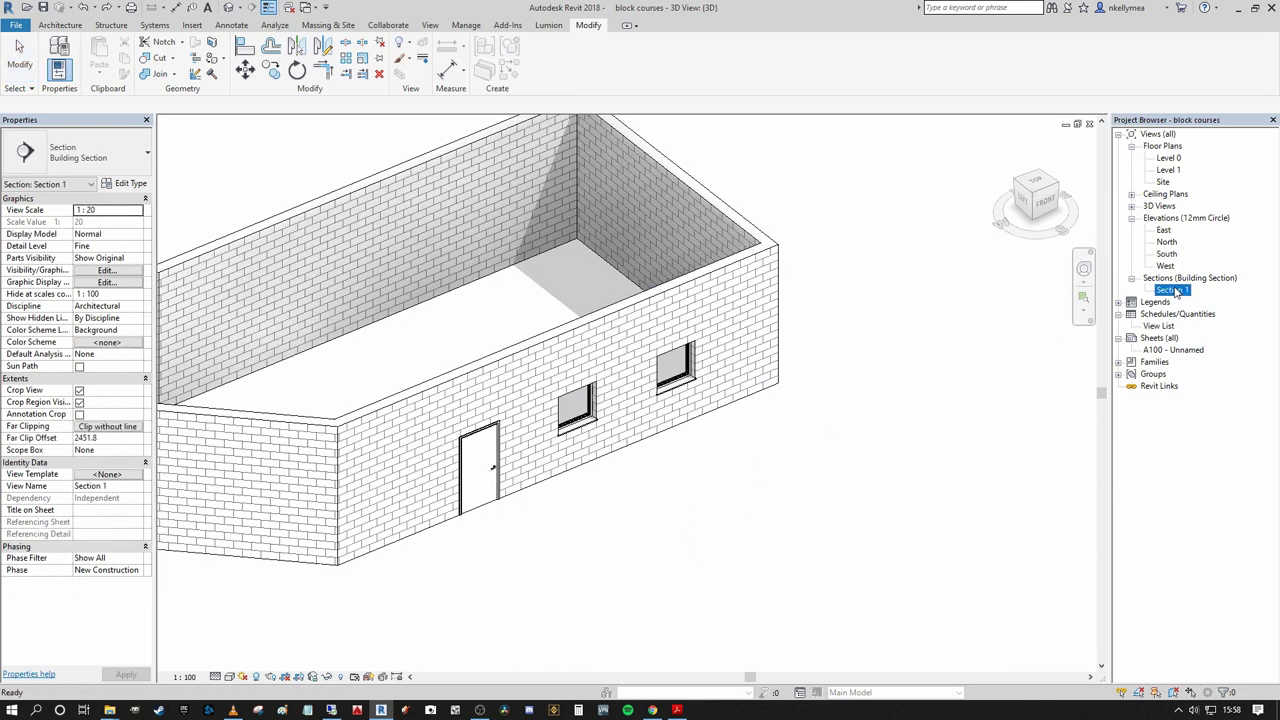
{"action": "left_click", "coordinate": [618, 270]}
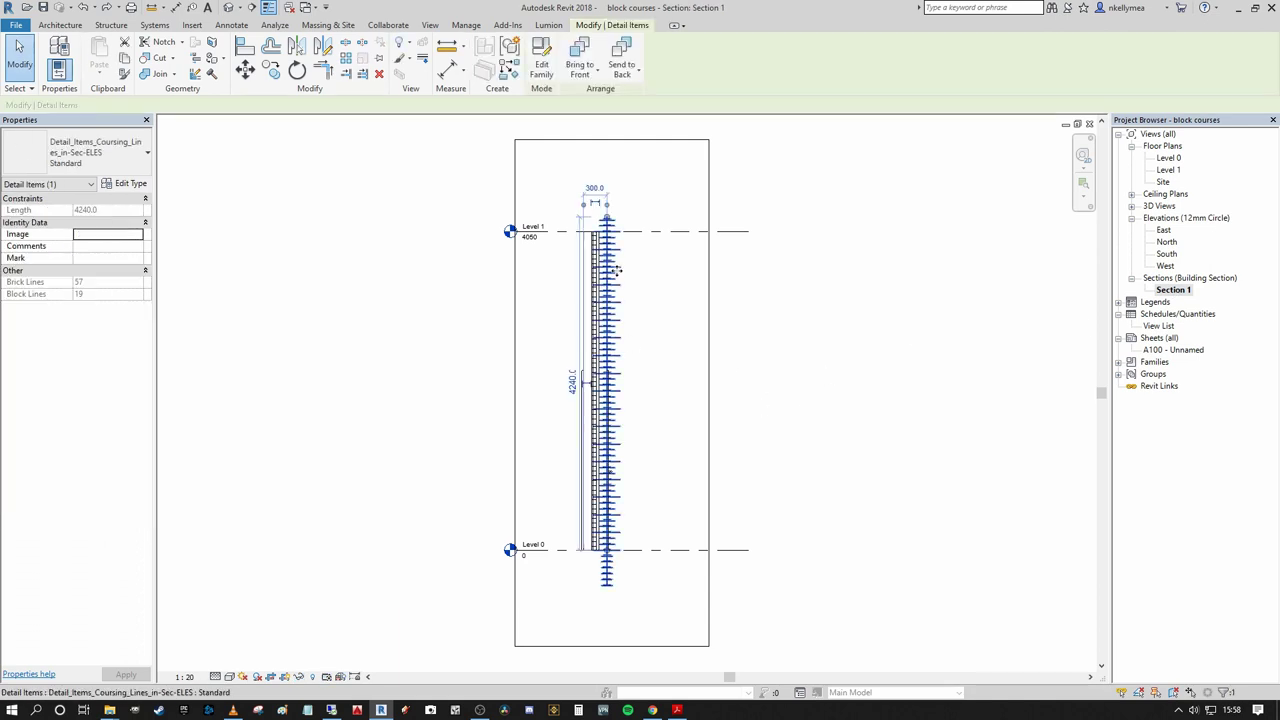
{"action": "key", "text": "Escape"}
- Examine the cavity wall's layers in section over the full height between Level 1 and Level 0
{"action": "scroll", "coordinate": [575, 250], "scroll_direction": "up", "scroll_amount": 4}
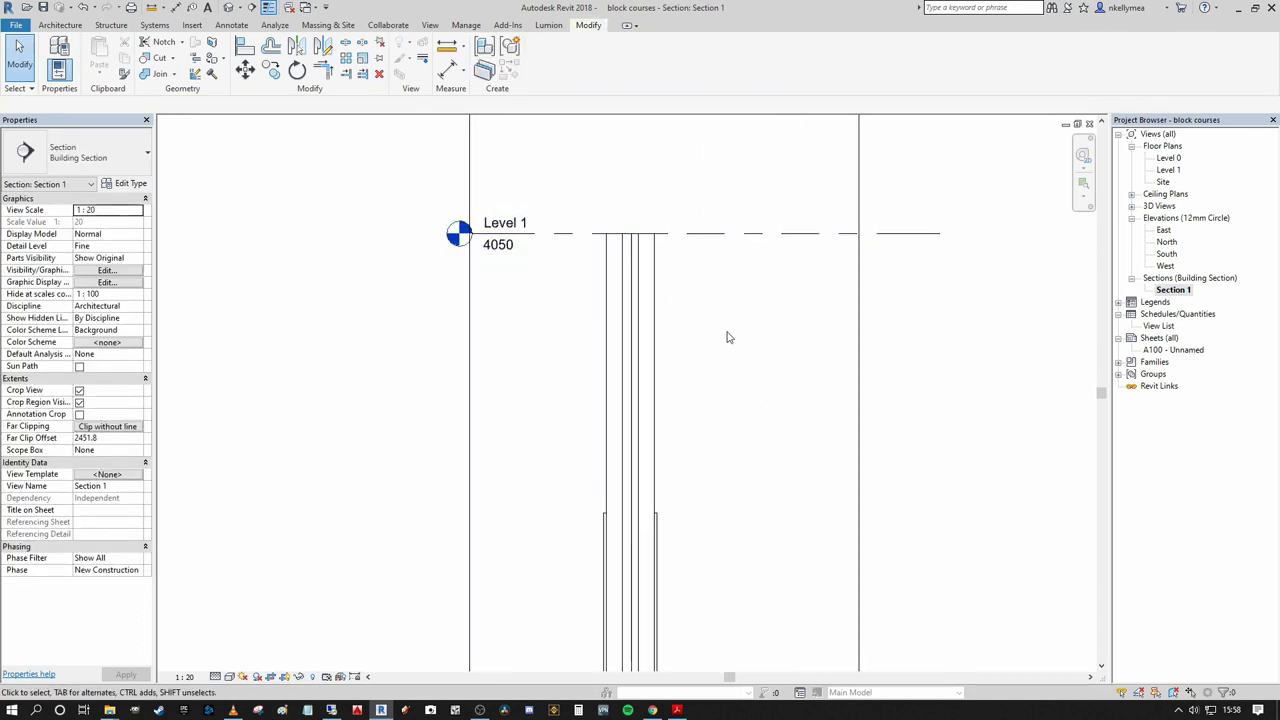
{"action": "scroll", "coordinate": [667, 356], "scroll_direction": "up", "scroll_amount": 3}
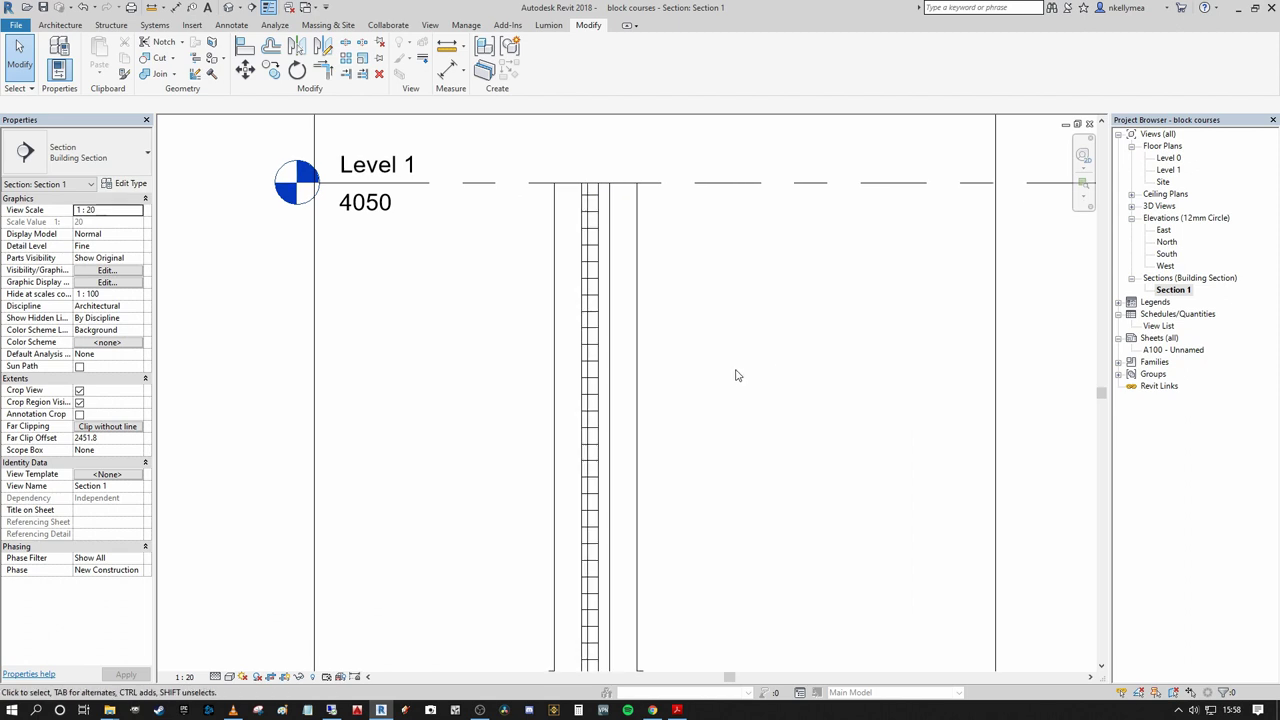
{"action": "scroll", "coordinate": [611, 146], "scroll_direction": "up", "scroll_amount": 3}
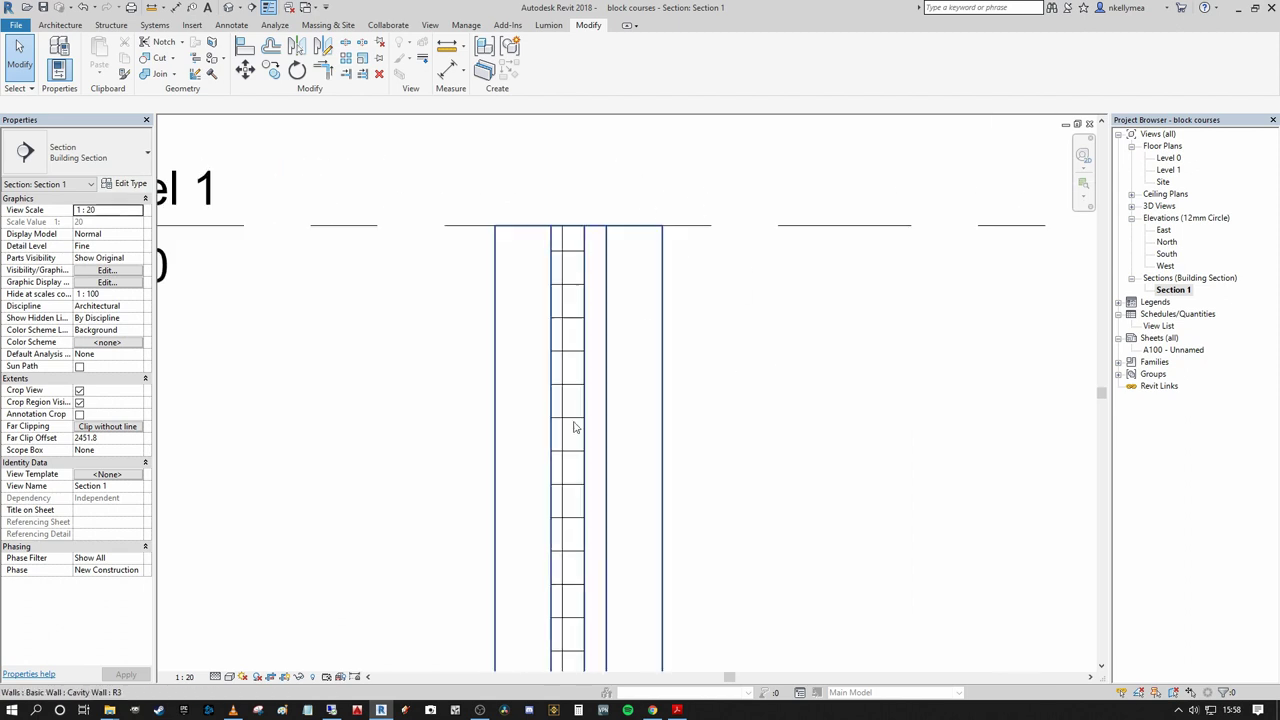
{"action": "scroll", "coordinate": [797, 465], "scroll_direction": "down", "scroll_amount": 2}
{"action": "mouse_move", "coordinate": [797, 465]}
{"action": "middle_mouse_down"}
{"action": "mouse_move", "coordinate": [666, 386]}
{"action": "mouse_move", "coordinate": [683, 431]}
{"action": "mouse_move", "coordinate": [636, 350]}
{"action": "middle_mouse_up"}
{"action": "scroll", "coordinate": [660, 340], "scroll_direction": "down", "scroll_amount": 3}
{"action": "mouse_move", "coordinate": [640, 650]}
{"action": "middle_mouse_down"}
{"action": "mouse_move", "coordinate": [637, 363]}
{"action": "mouse_move", "coordinate": [558, 397]}
{"action": "middle_mouse_up"}
{"action": "mouse_move", "coordinate": [670, 474]}
{"action": "middle_mouse_down"}
{"action": "mouse_move", "coordinate": [674, 440]}
{"action": "mouse_move", "coordinate": [693, 456]}
{"action": "middle_mouse_up"}
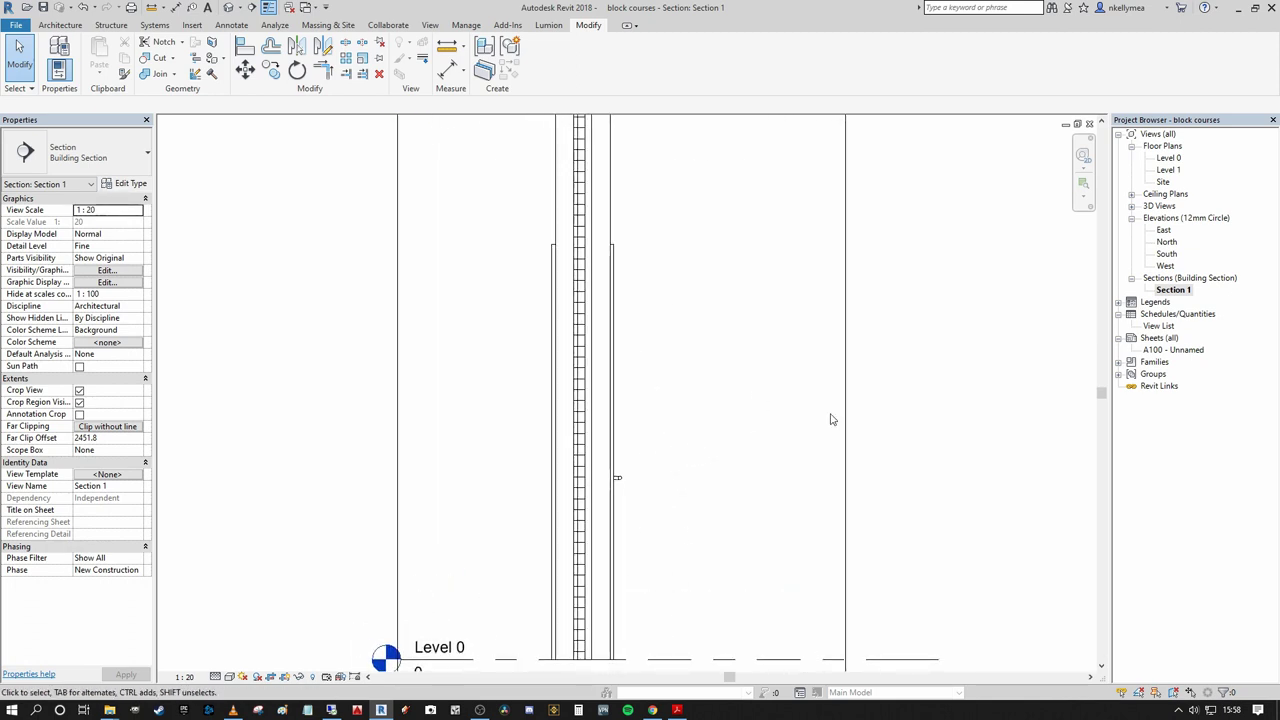
{"action": "scroll", "coordinate": [728, 408], "scroll_direction": "down", "scroll_amount": 2}
{"action": "mouse_move", "coordinate": [757, 363]}
{"action": "middle_mouse_down"}
{"action": "mouse_move", "coordinate": [726, 480]}
{"action": "mouse_move", "coordinate": [708, 495]}
{"action": "middle_mouse_up"}
{"action": "scroll", "coordinate": [613, 205], "scroll_direction": "up", "scroll_amount": 1}
{"action": "scroll", "coordinate": [648, 194], "scroll_direction": "down", "scroll_amount": 2}
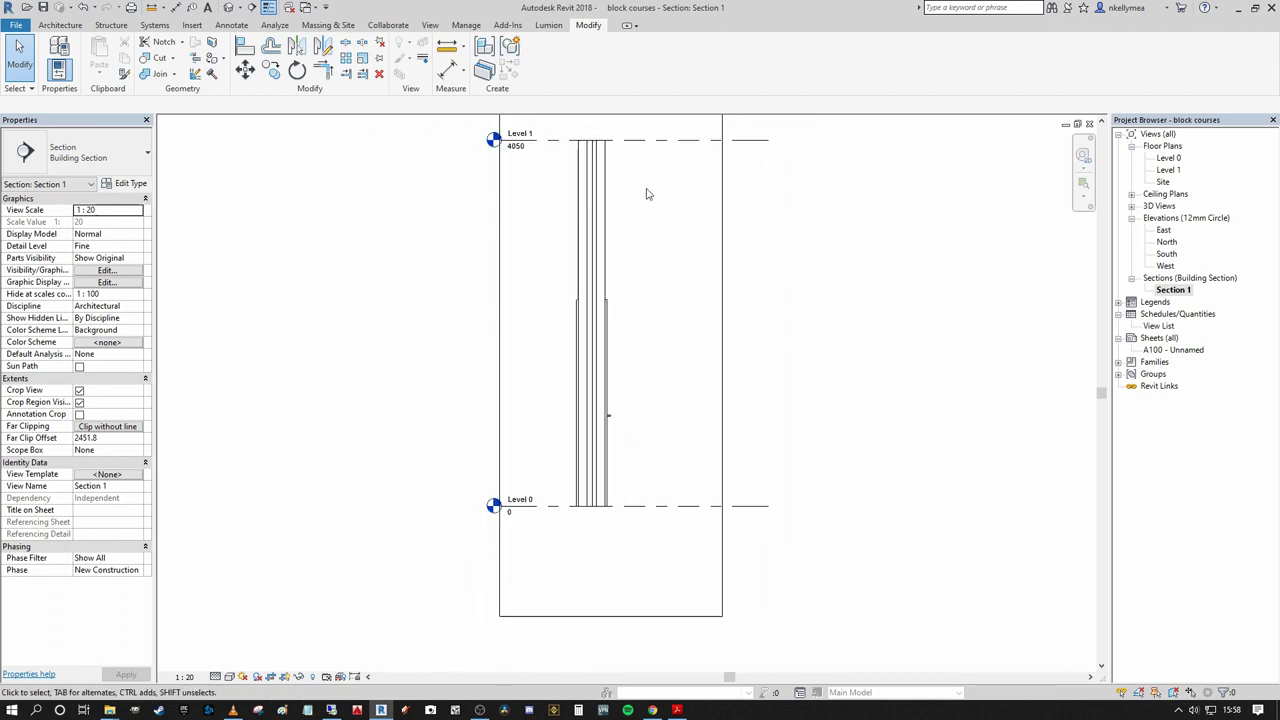
{"action": "middle_click_drag", "start_coordinate": [648, 194], "coordinate": [642, 302]}
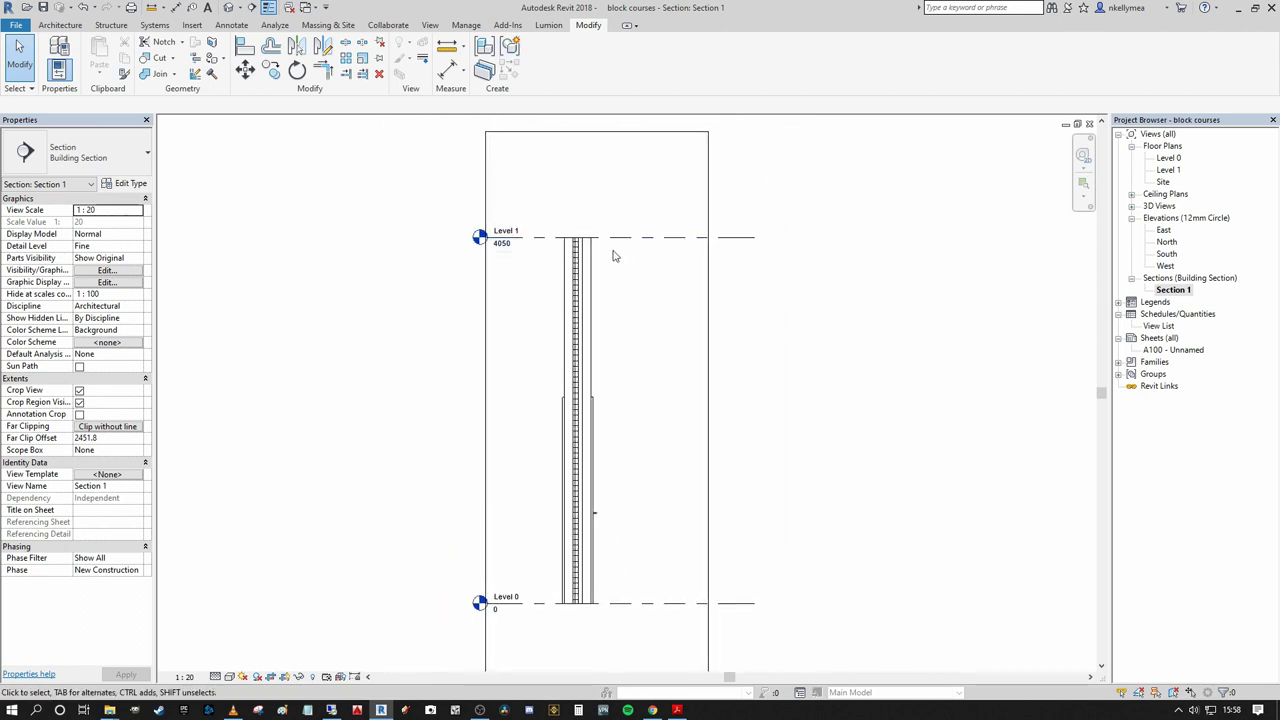
{"action": "middle_click_drag", "start_coordinate": [590, 180], "coordinate": [507, 181]}
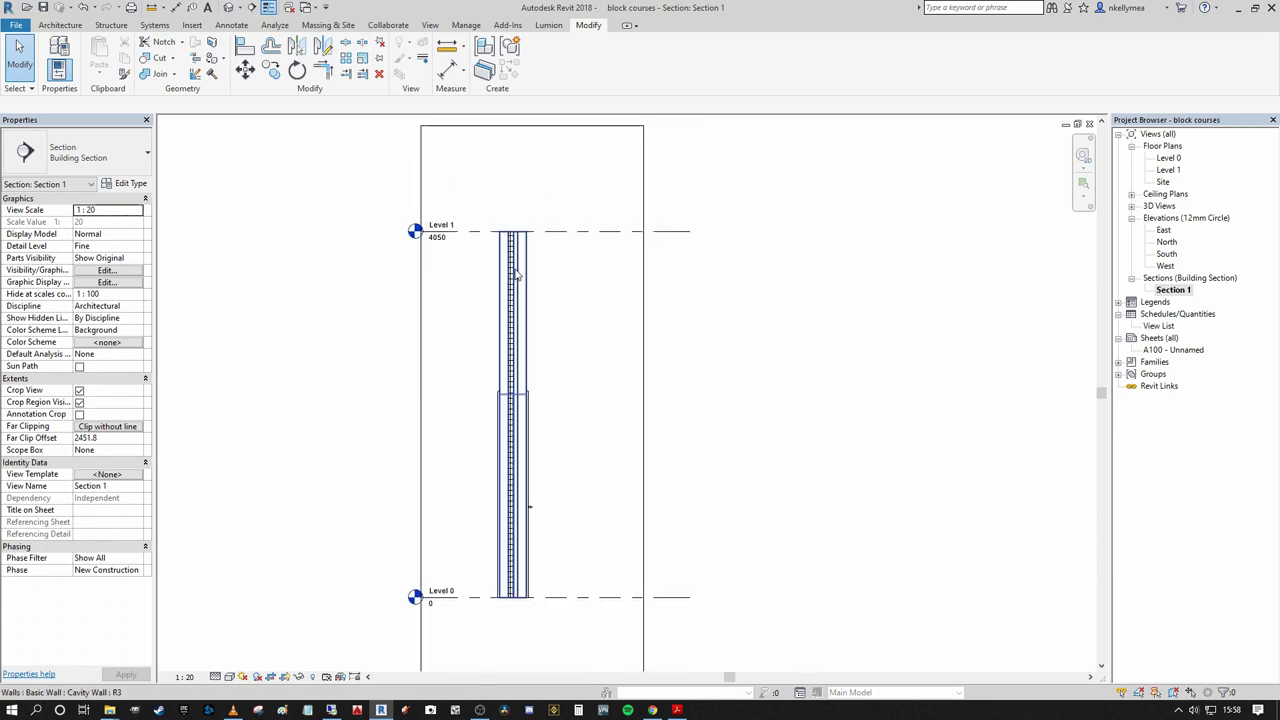
{"action": "scroll", "coordinate": [552, 472], "scroll_direction": "up", "scroll_amount": 4}
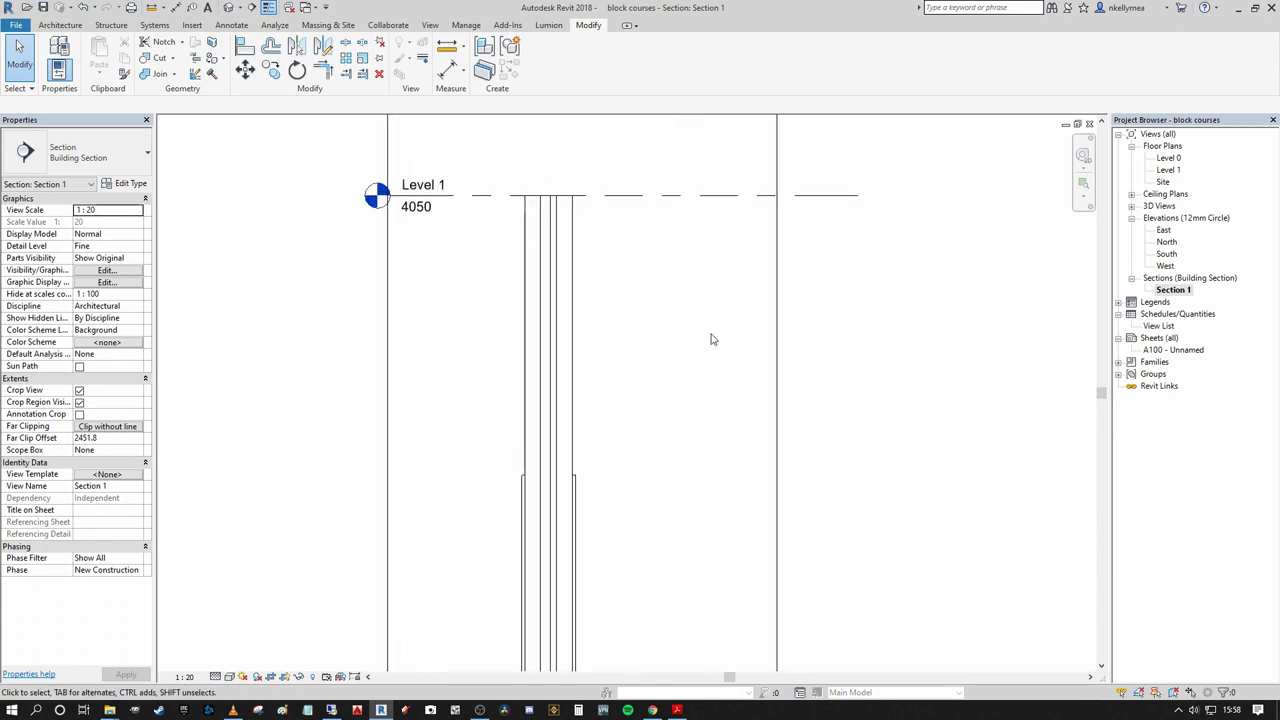
- Examine where the door sits in the cavity wall section, from its base at Level 0 up to the wall top at Level 1
{"action": "scroll", "coordinate": [660, 305], "scroll_direction": "down", "scroll_amount": 2}
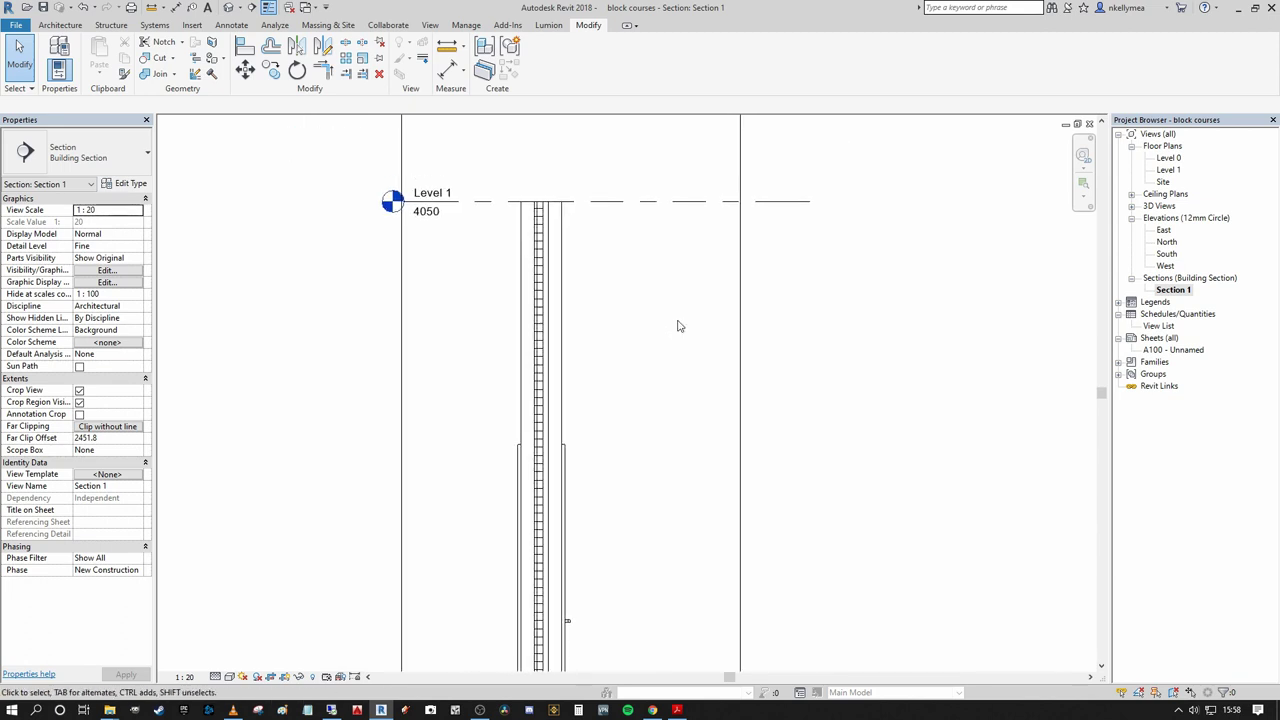
{"action": "middle_click_drag", "start_coordinate": [680, 323], "coordinate": [663, 286]}
{"action": "middle_click_drag", "start_coordinate": [620, 511], "coordinate": [640, 411]}
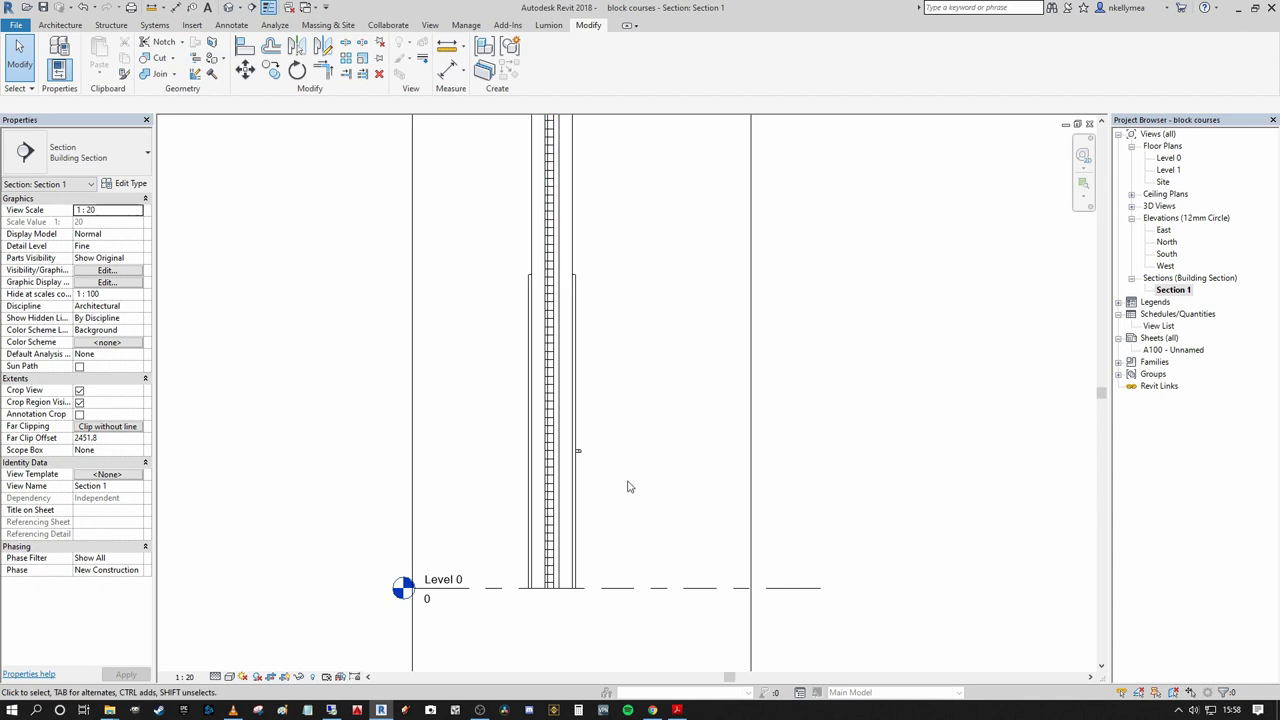
{"action": "scroll", "coordinate": [622, 500], "scroll_direction": "up", "scroll_amount": 2}
{"action": "scroll", "coordinate": [618, 536], "scroll_direction": "down", "scroll_amount": 2}
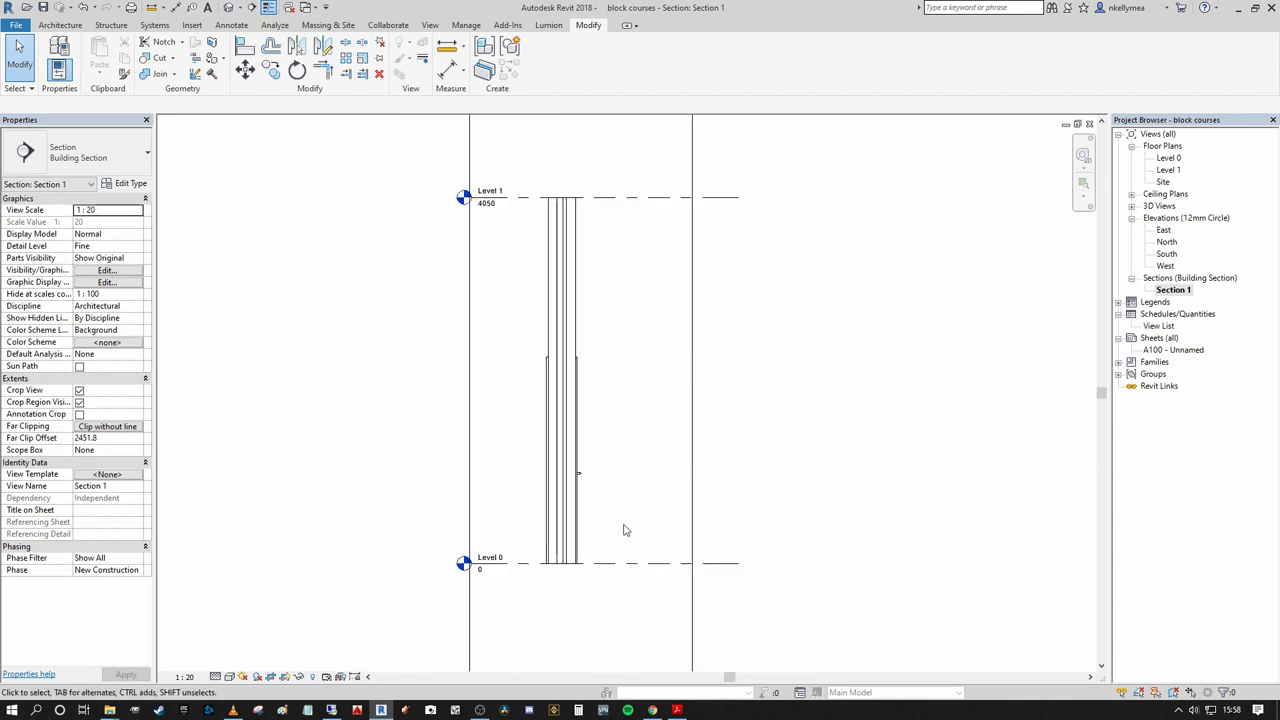
{"action": "scroll", "coordinate": [619, 528], "scroll_direction": "up", "scroll_amount": 3}
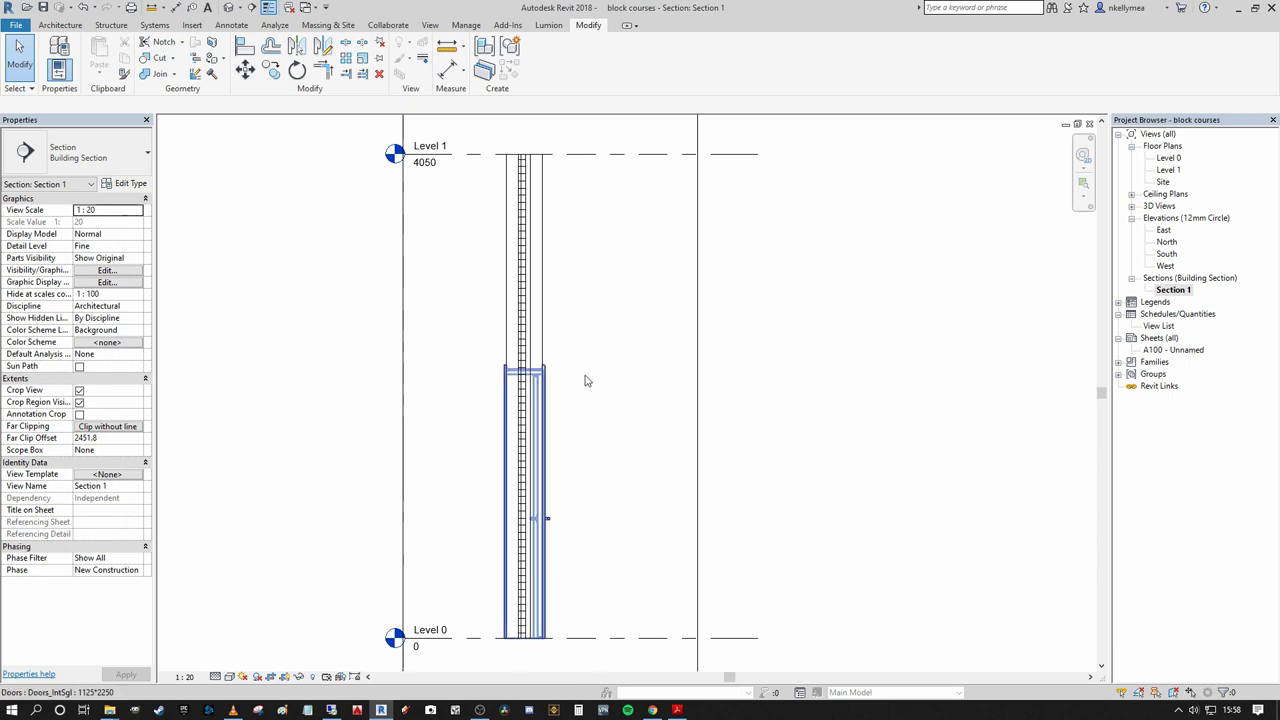
{"action": "scroll", "coordinate": [600, 331], "scroll_direction": "up", "scroll_amount": 1}
{"action": "scroll", "coordinate": [589, 341], "scroll_direction": "down", "scroll_amount": 1}
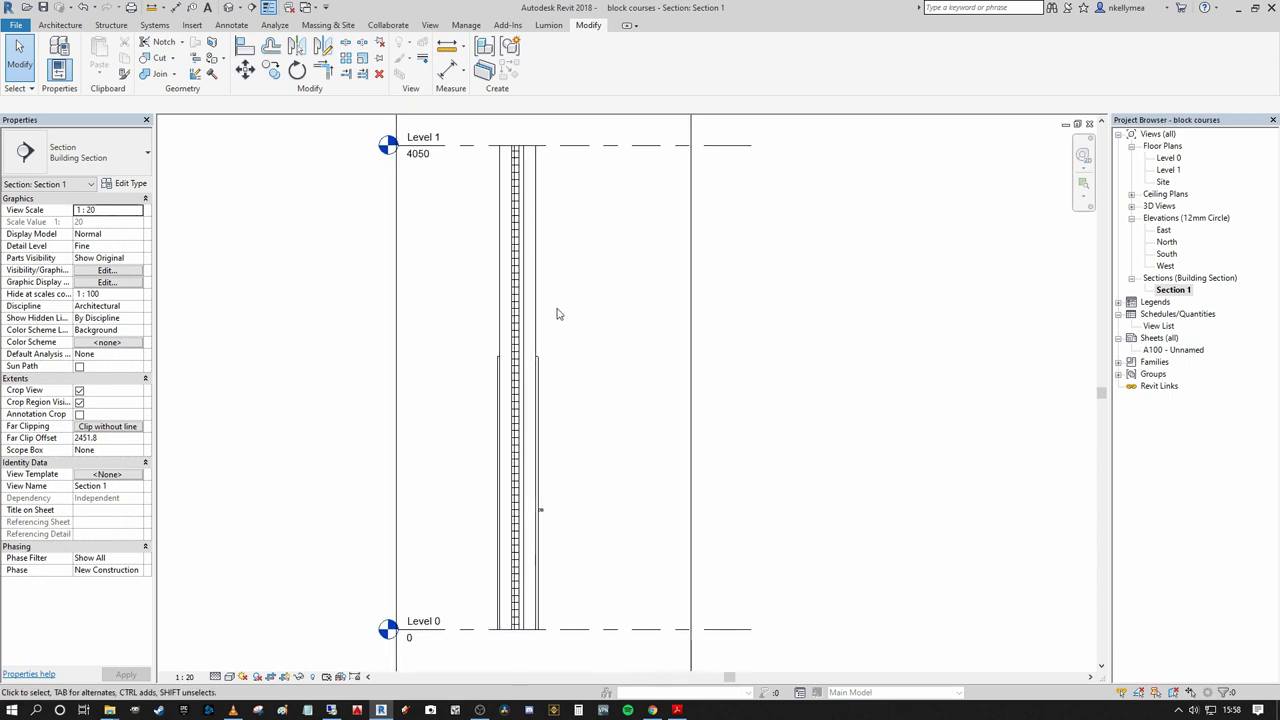
{"action": "middle_click_drag", "start_coordinate": [557, 314], "coordinate": [542, 294]}
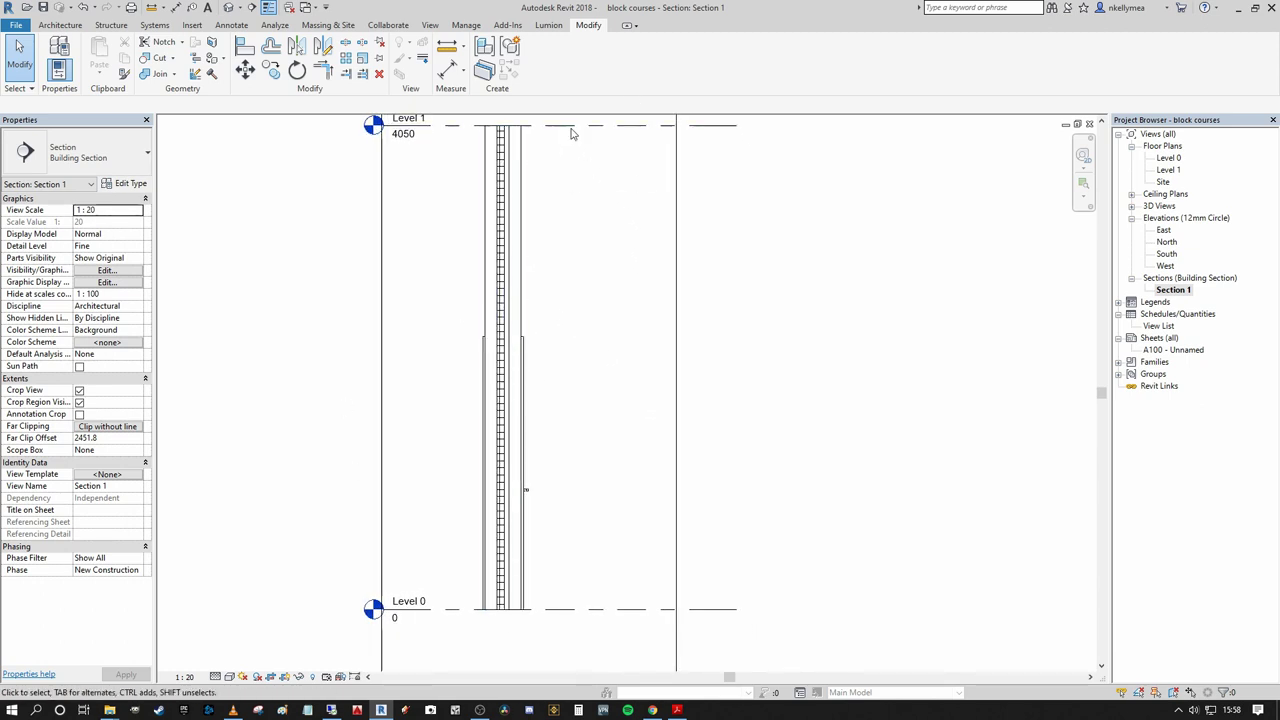
{"action": "mouse_move", "coordinate": [560, 400]}
{"action": "middle_mouse_down"}
{"action": "mouse_move", "coordinate": [547, 409]}
{"action": "mouse_move", "coordinate": [565, 420]}
{"action": "middle_mouse_up"}
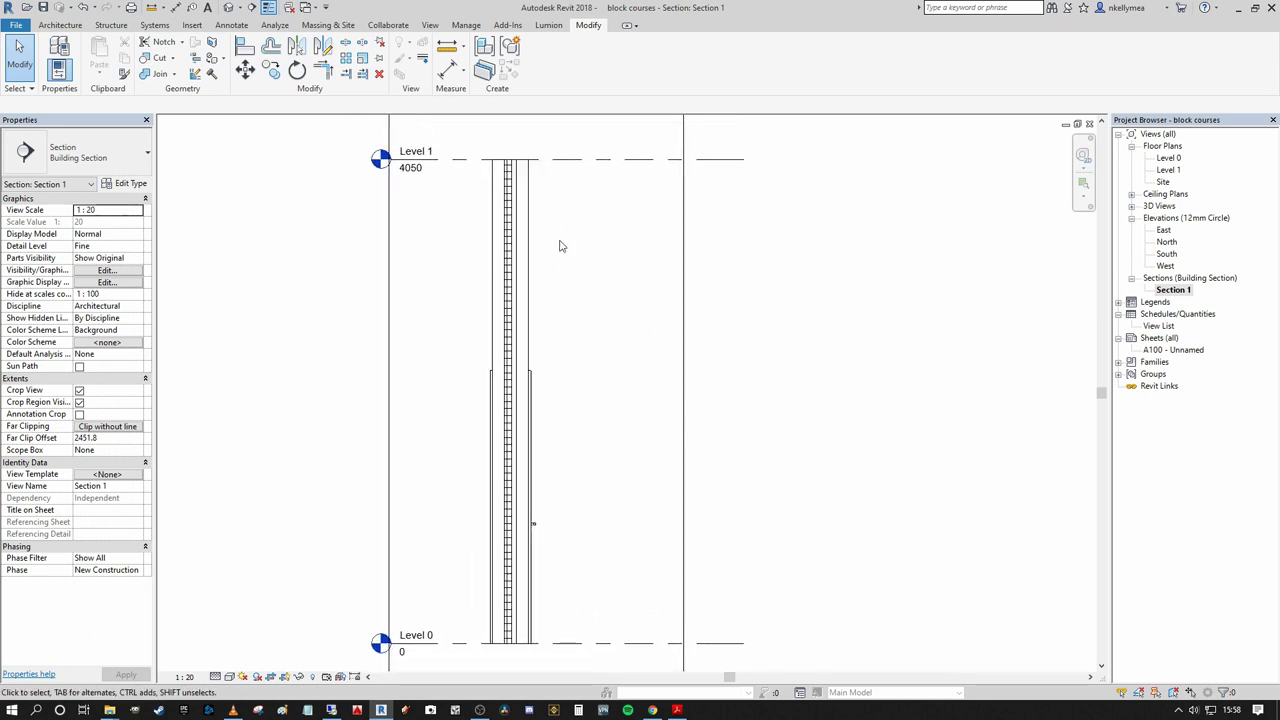
{"action": "middle_click_drag", "start_coordinate": [647, 306], "coordinate": [659, 279]}
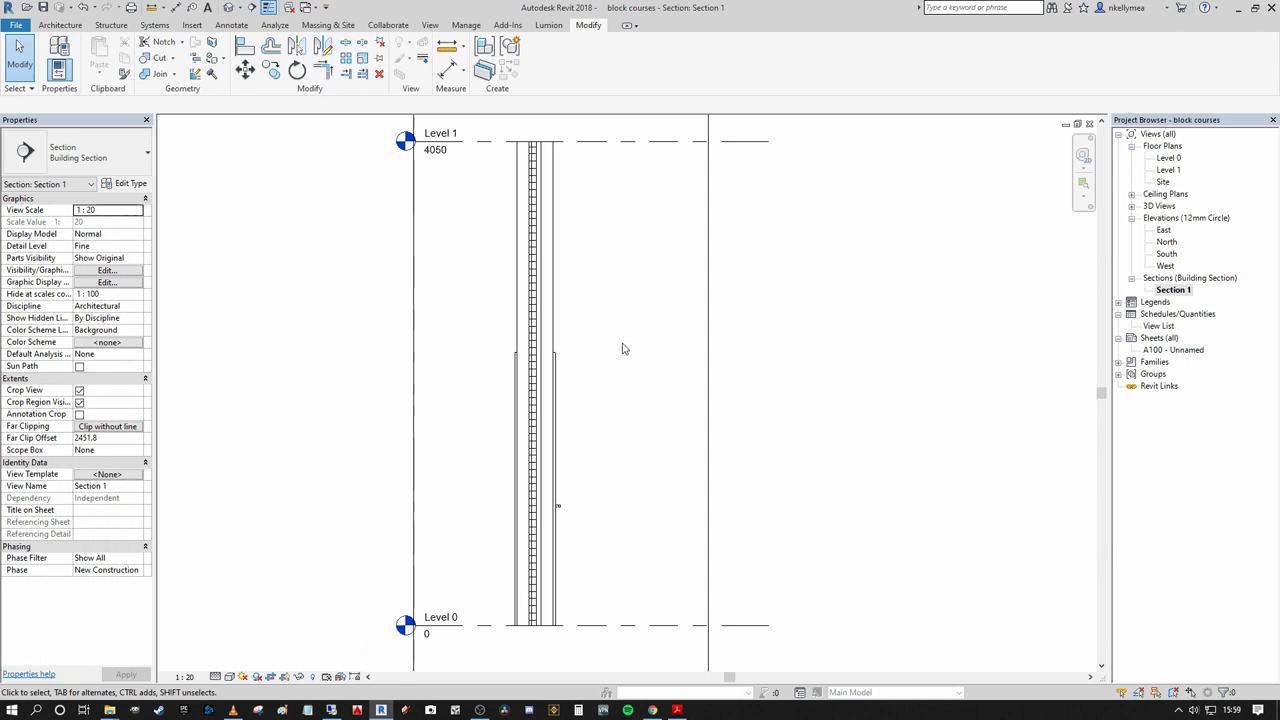
- Browse the family library for loading to the Detail Items folder F - Masonry, F10 - Brick, Block Walling
{"action": "left_click", "coordinate": [191, 25]}
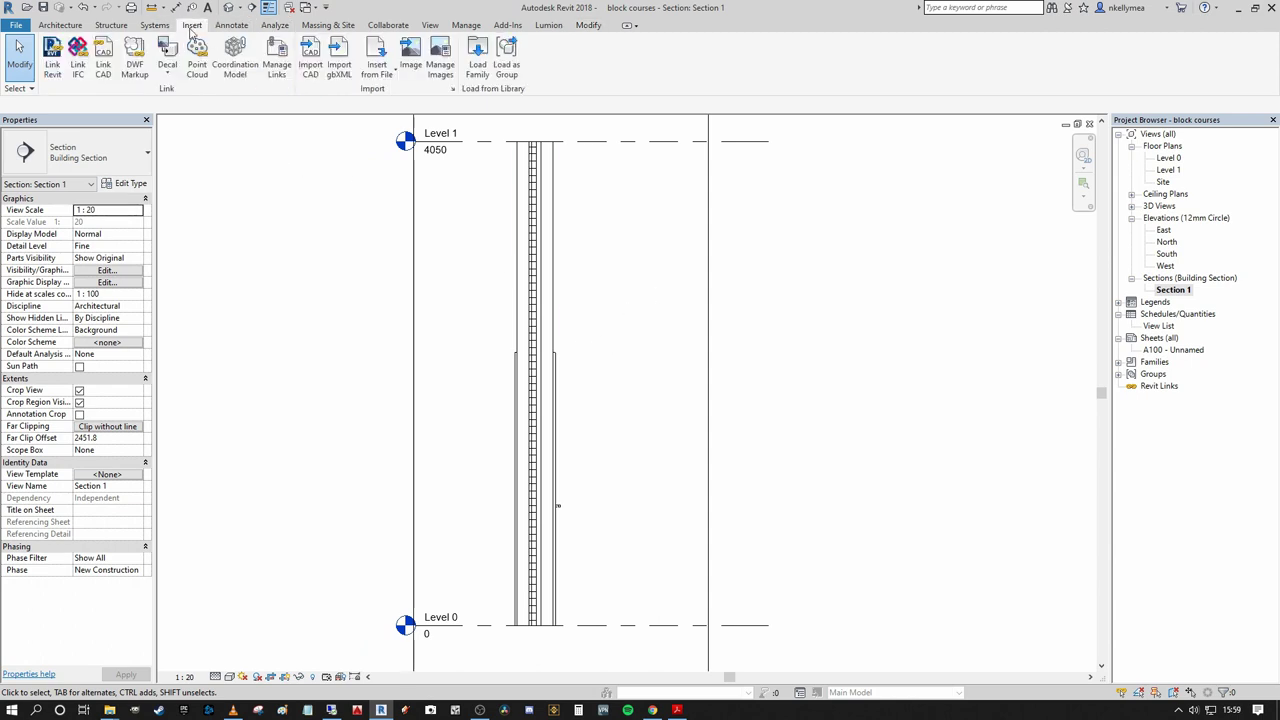
{"action": "left_click", "coordinate": [477, 60]}
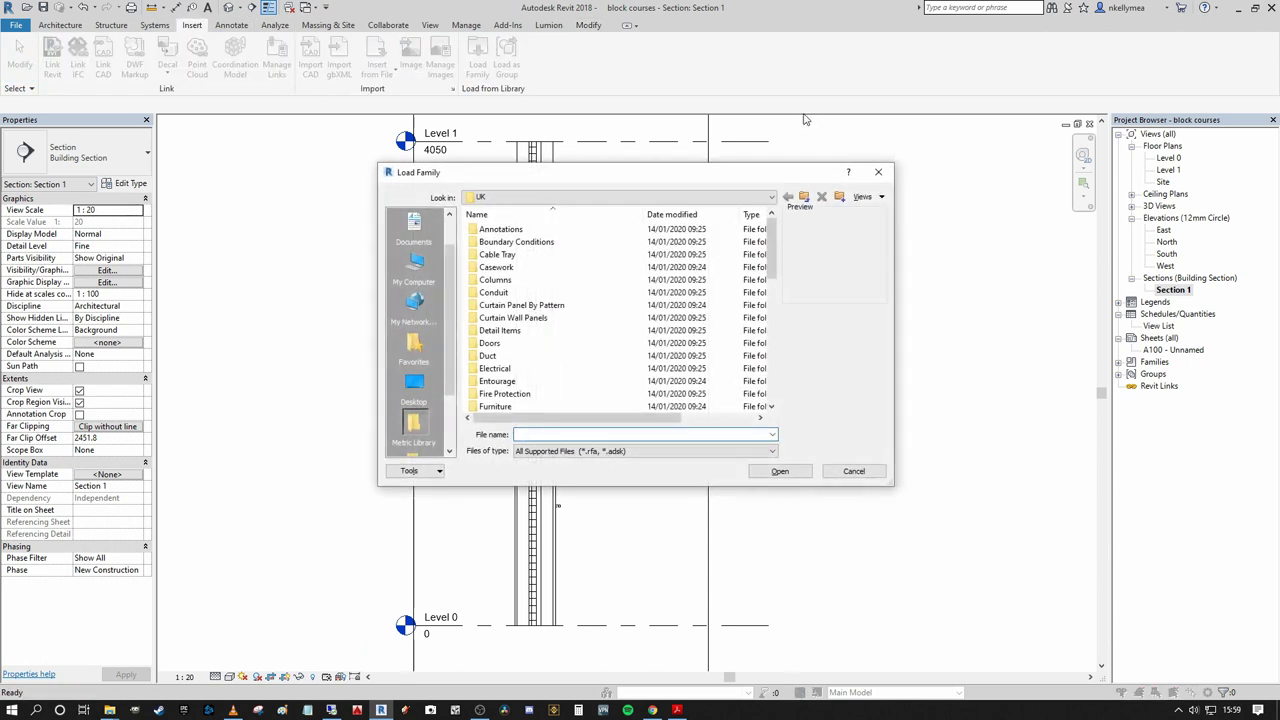
{"action": "scroll", "coordinate": [773, 248], "scroll_direction": "down", "scroll_amount": 1}
{"action": "double_click", "coordinate": [695, 292]}
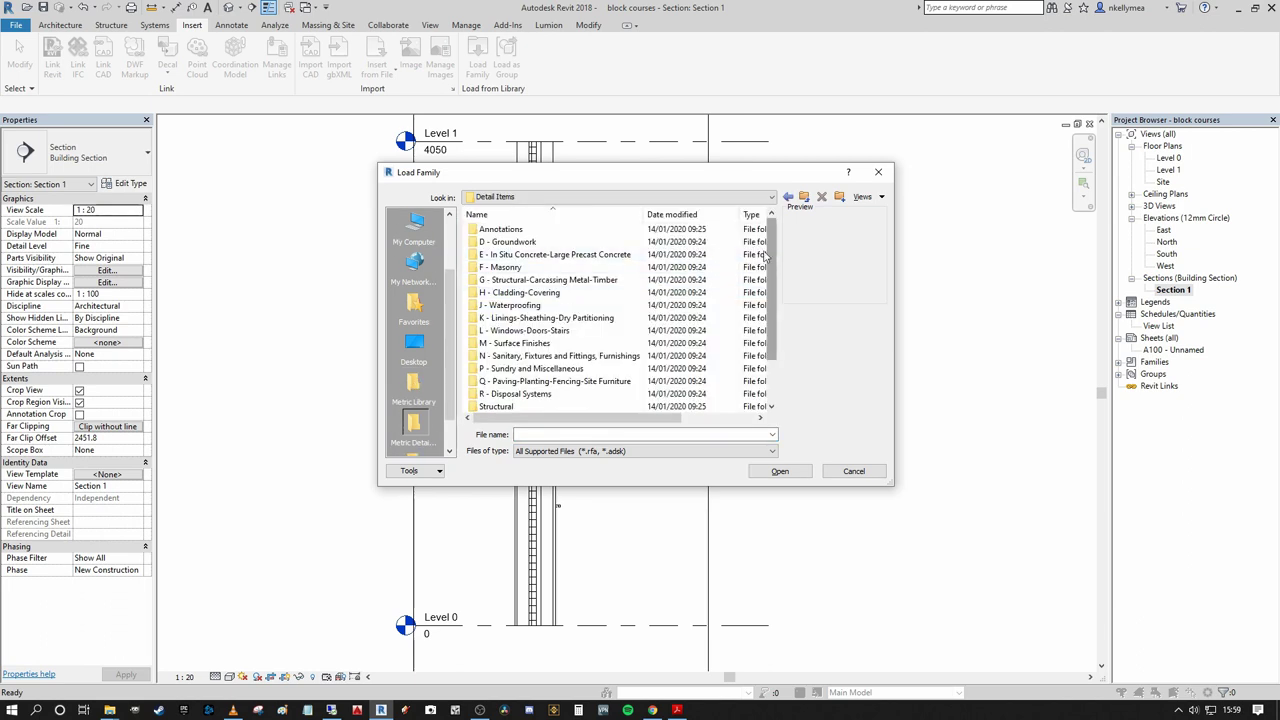
{"action": "double_click", "coordinate": [508, 268]}
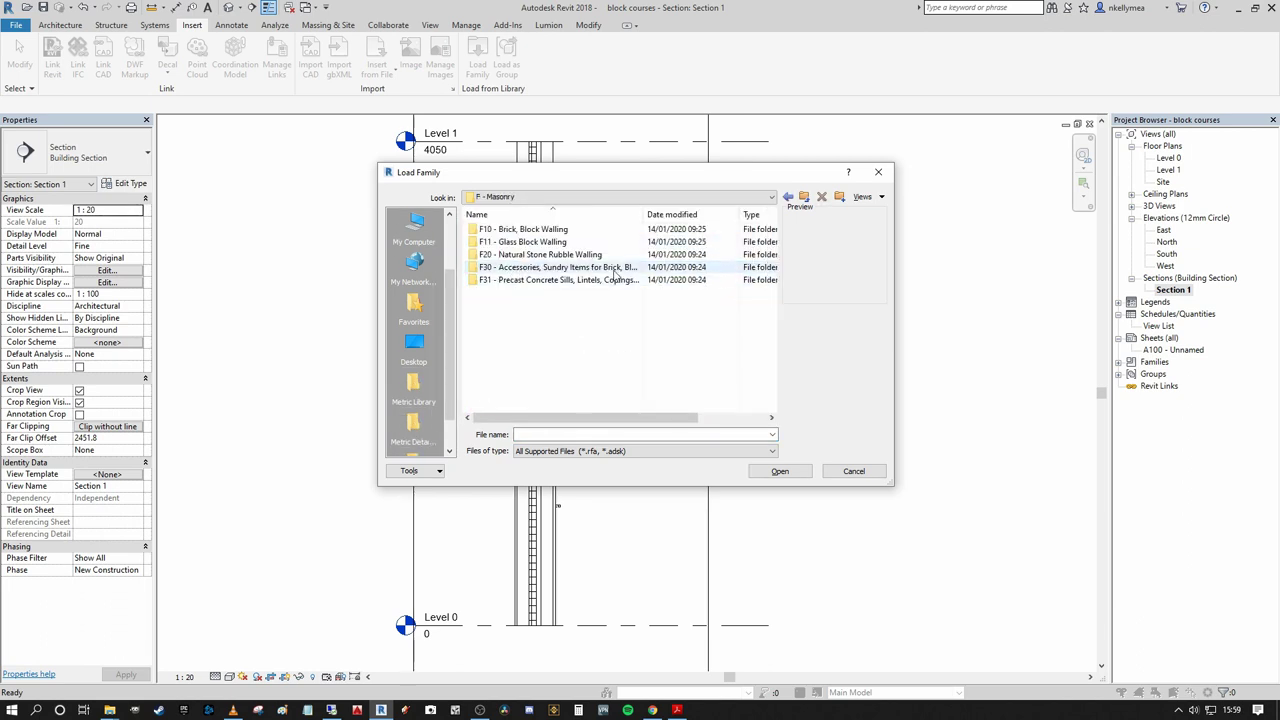
{"action": "double_click", "coordinate": [538, 231]}
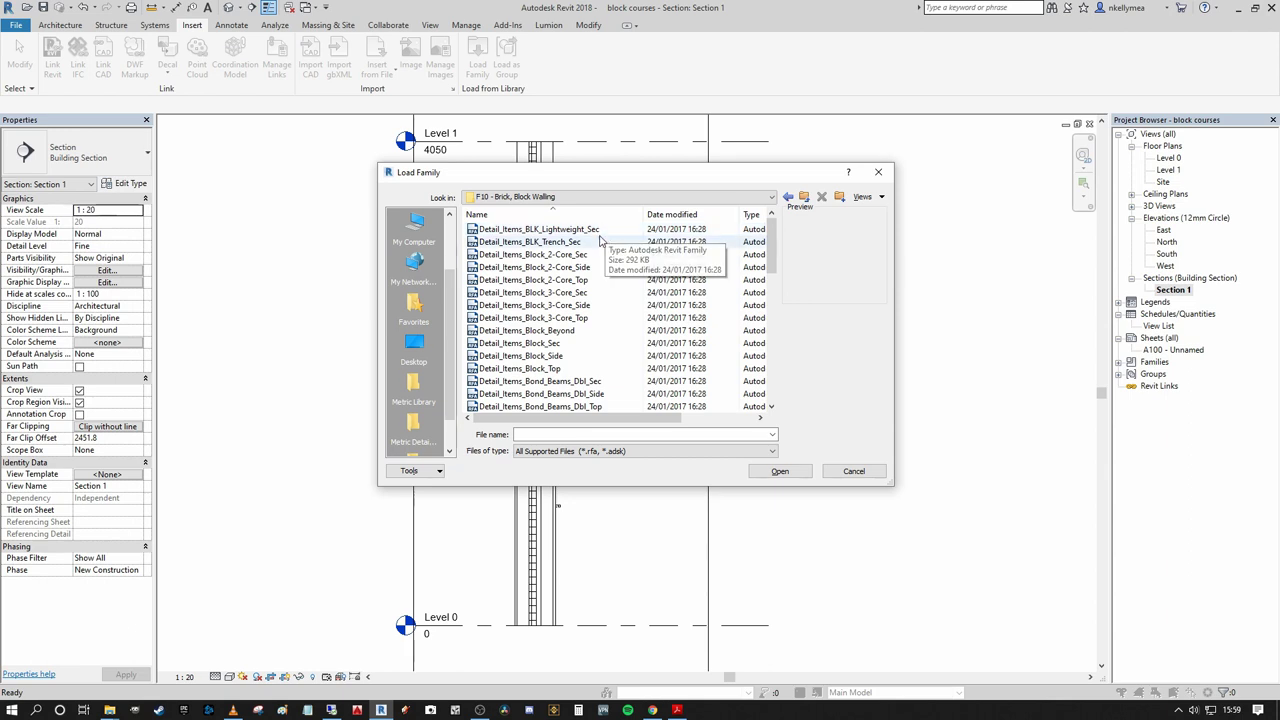
- Compare the plain block section, side and top previews, and load Detail_Items_Block_Sec with all types from 90mm_Block to 215mm_Block
{"action": "left_click", "coordinate": [571, 345]}
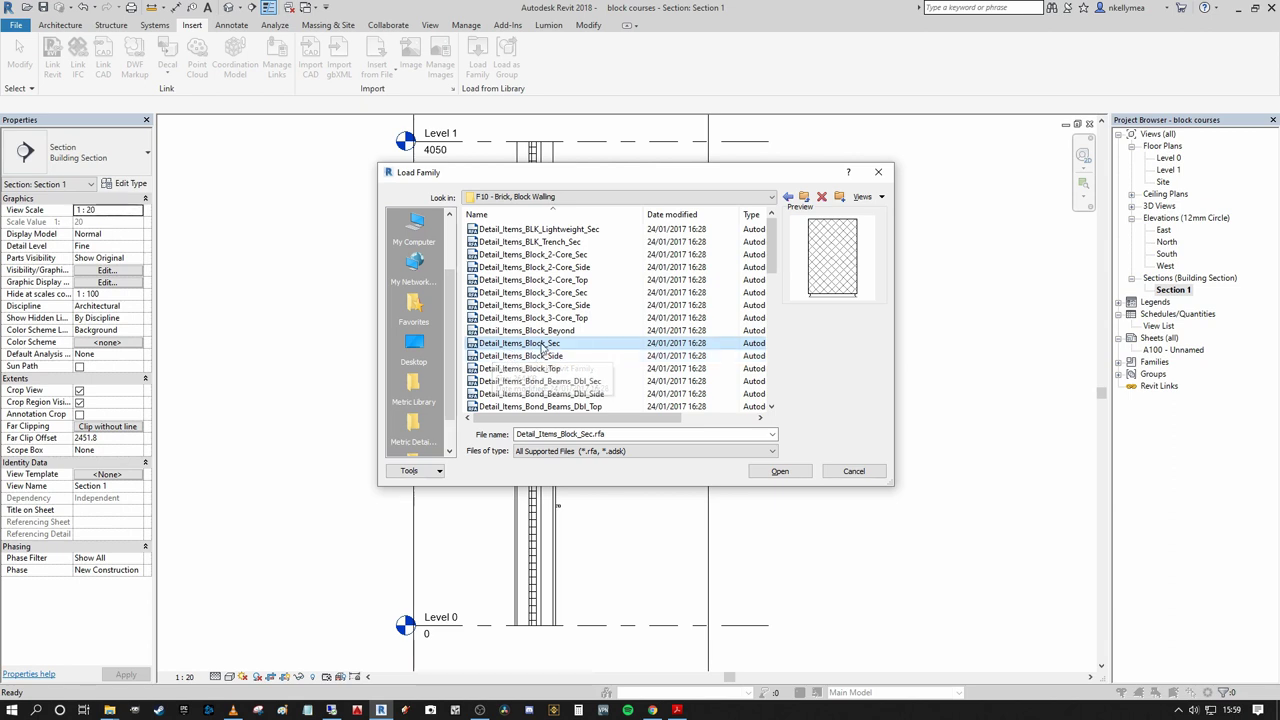
{"action": "left_click", "coordinate": [590, 357]}
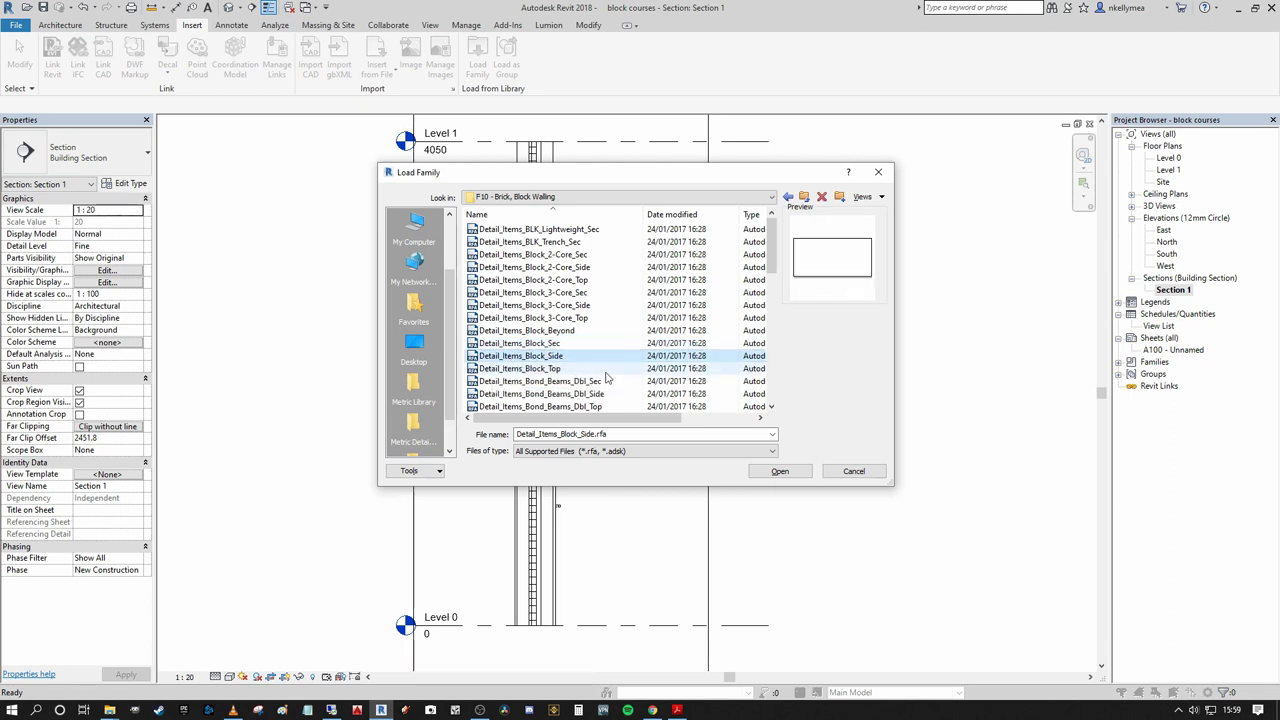
{"action": "left_click", "coordinate": [562, 369]}
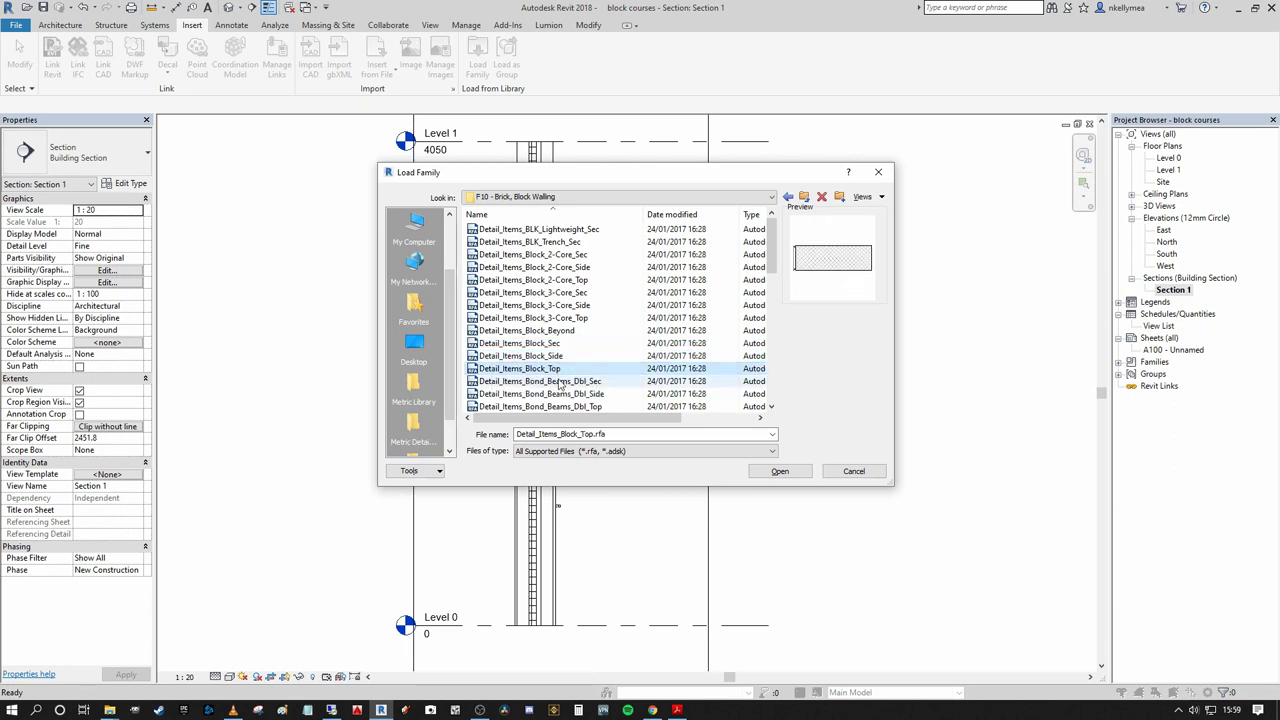
{"action": "left_click", "coordinate": [520, 343]}
{"action": "left_click", "coordinate": [787, 476]}
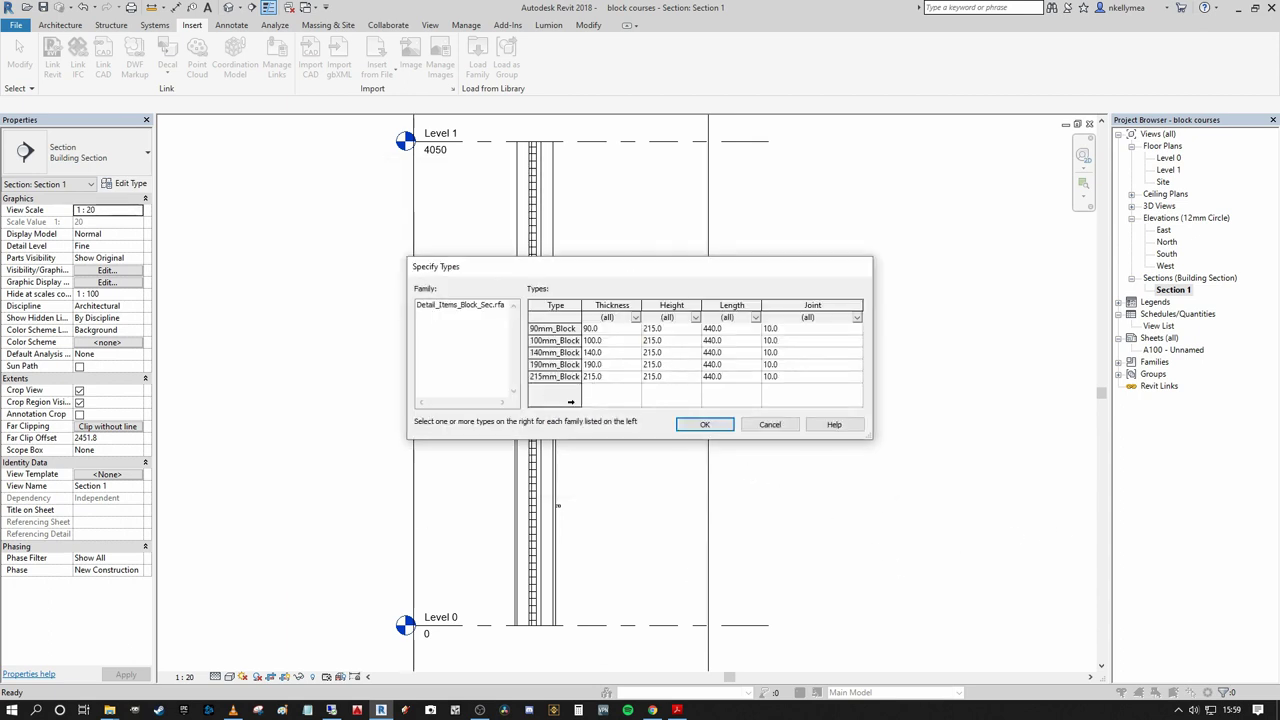
{"action": "left_click", "coordinate": [557, 329]}
{"action": "left_click", "coordinate": [559, 377], "text": "shift"}
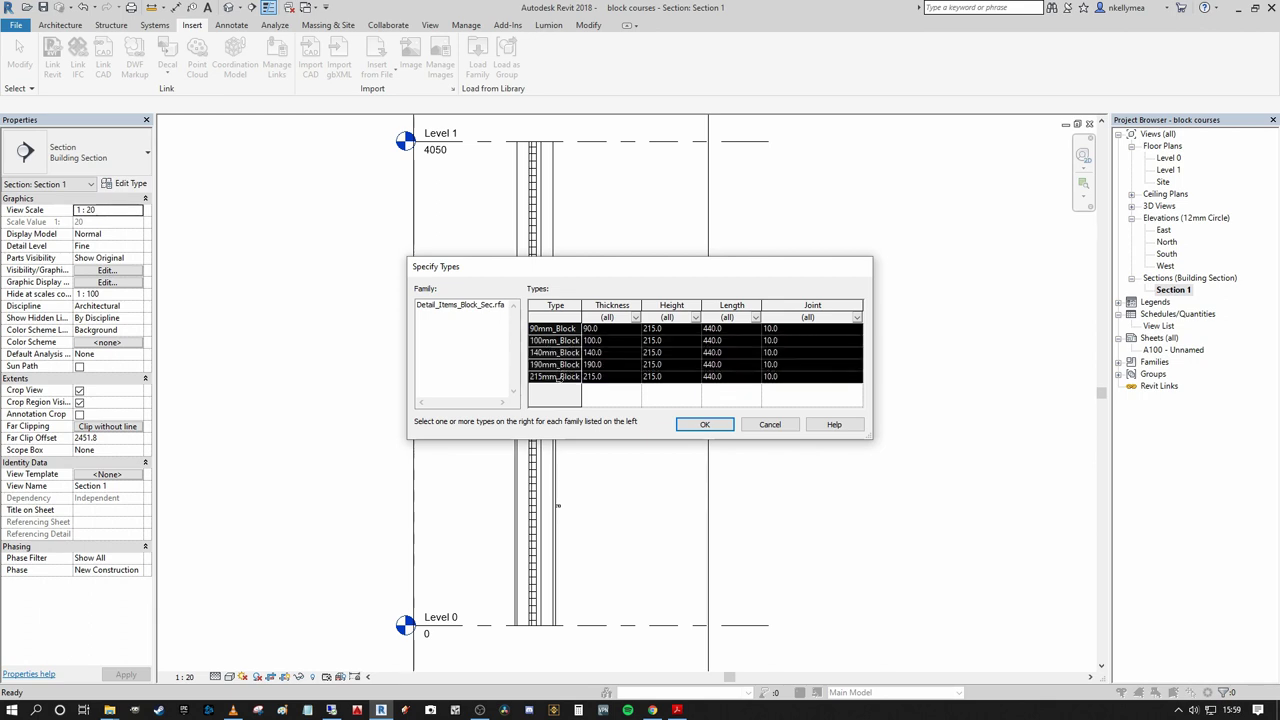
{"action": "left_click", "coordinate": [703, 425]}
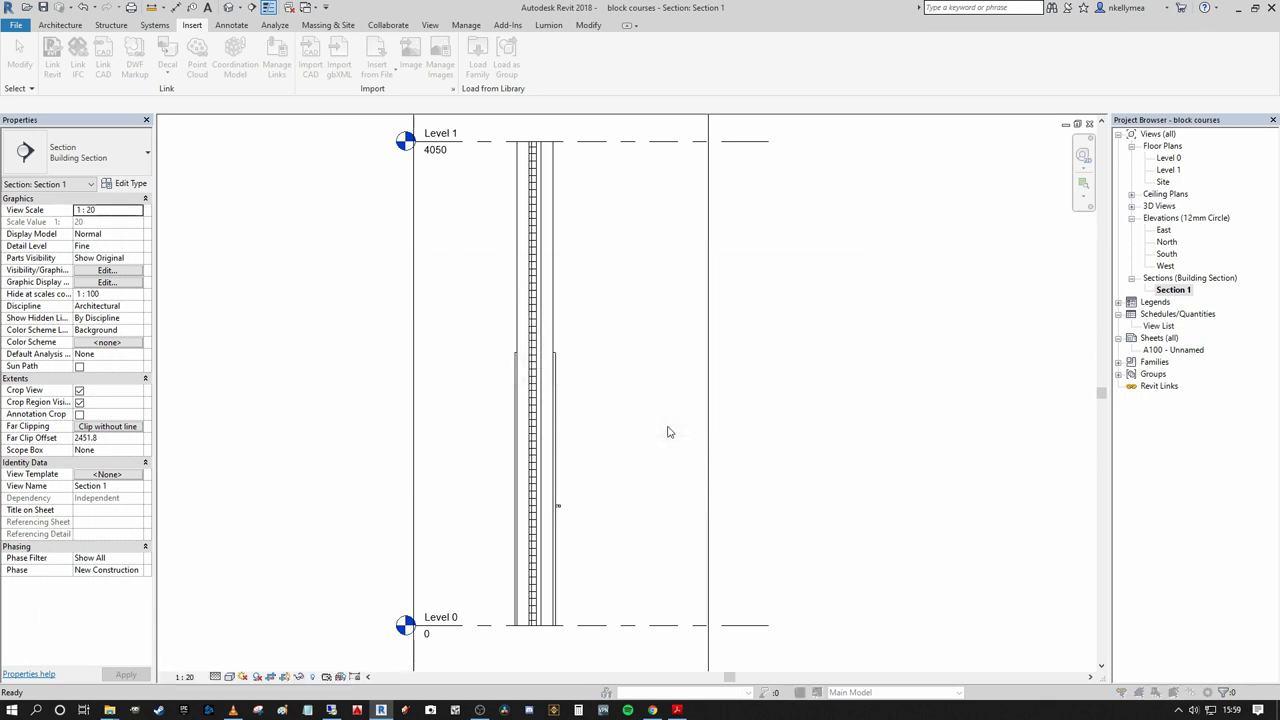
{"action": "left_click", "coordinate": [645, 358]}
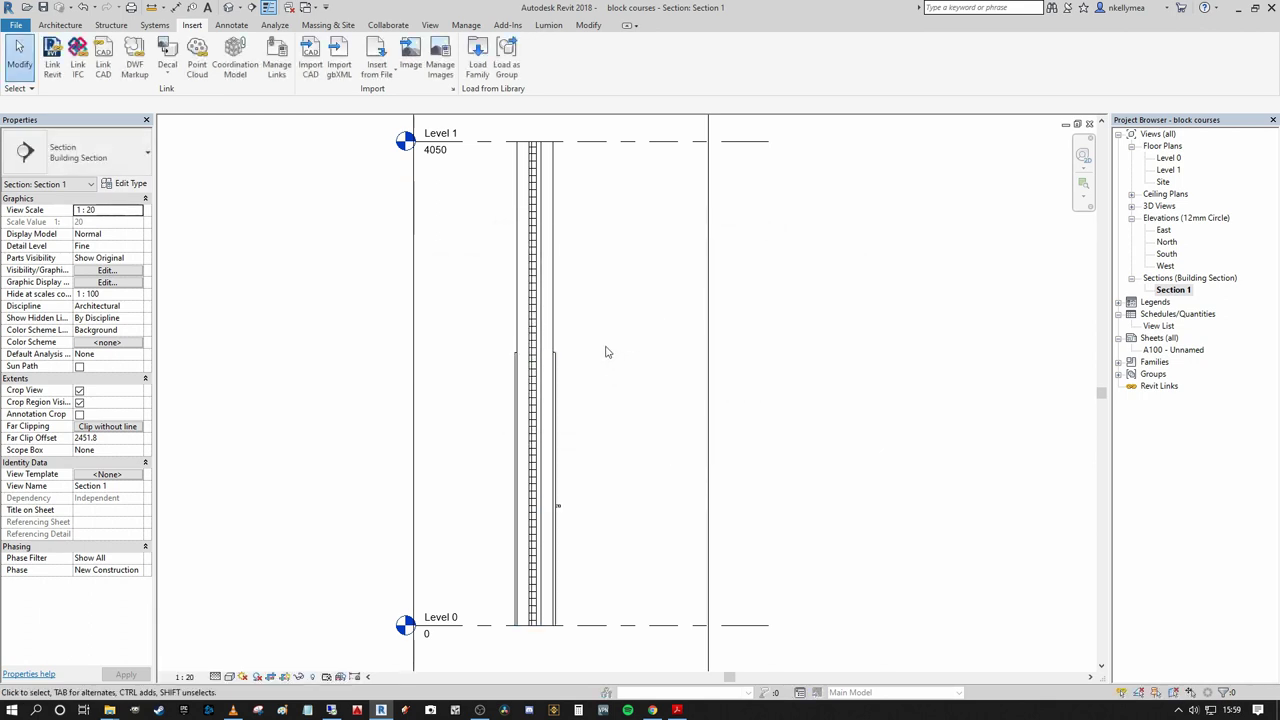
- Start a repeating detail component in Section 1 with the type Blockwork - 100mmTk
{"action": "mouse_move", "coordinate": [651, 328]}
{"action": "middle_mouse_down"}
{"action": "mouse_move", "coordinate": [763, 320]}
{"action": "mouse_move", "coordinate": [793, 343]}
{"action": "middle_mouse_up"}
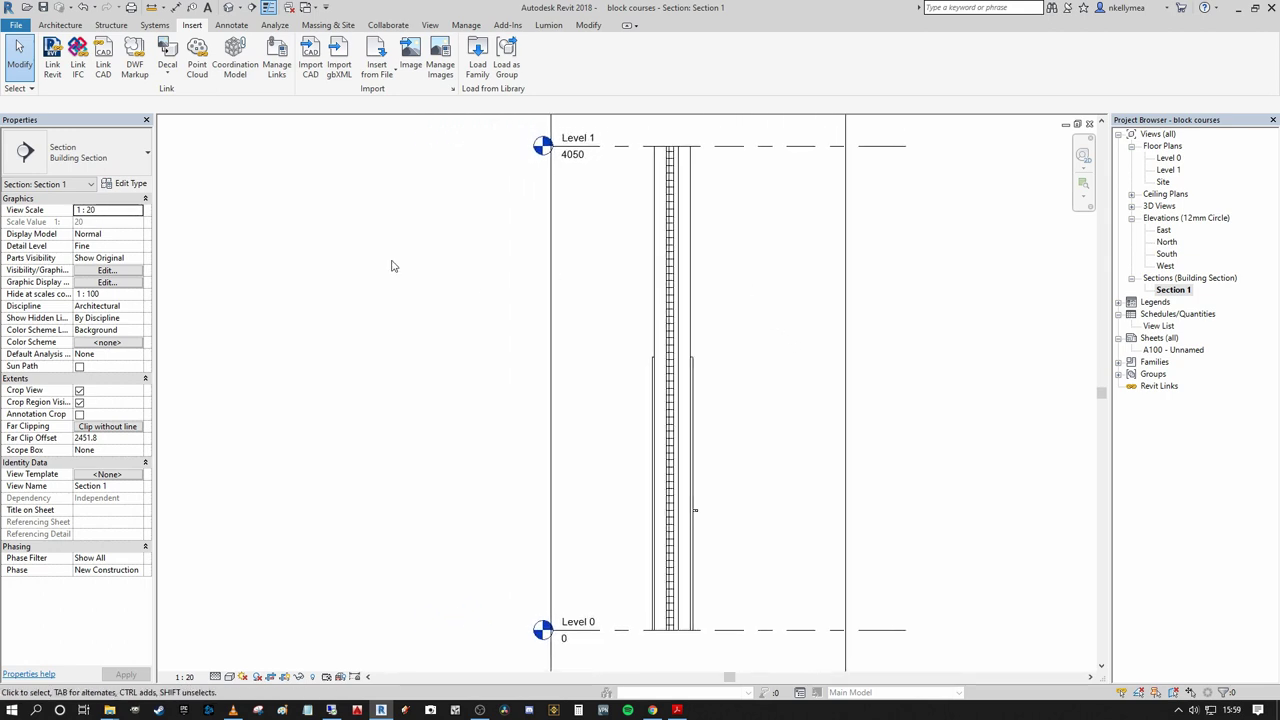
{"action": "left_click", "coordinate": [233, 25]}
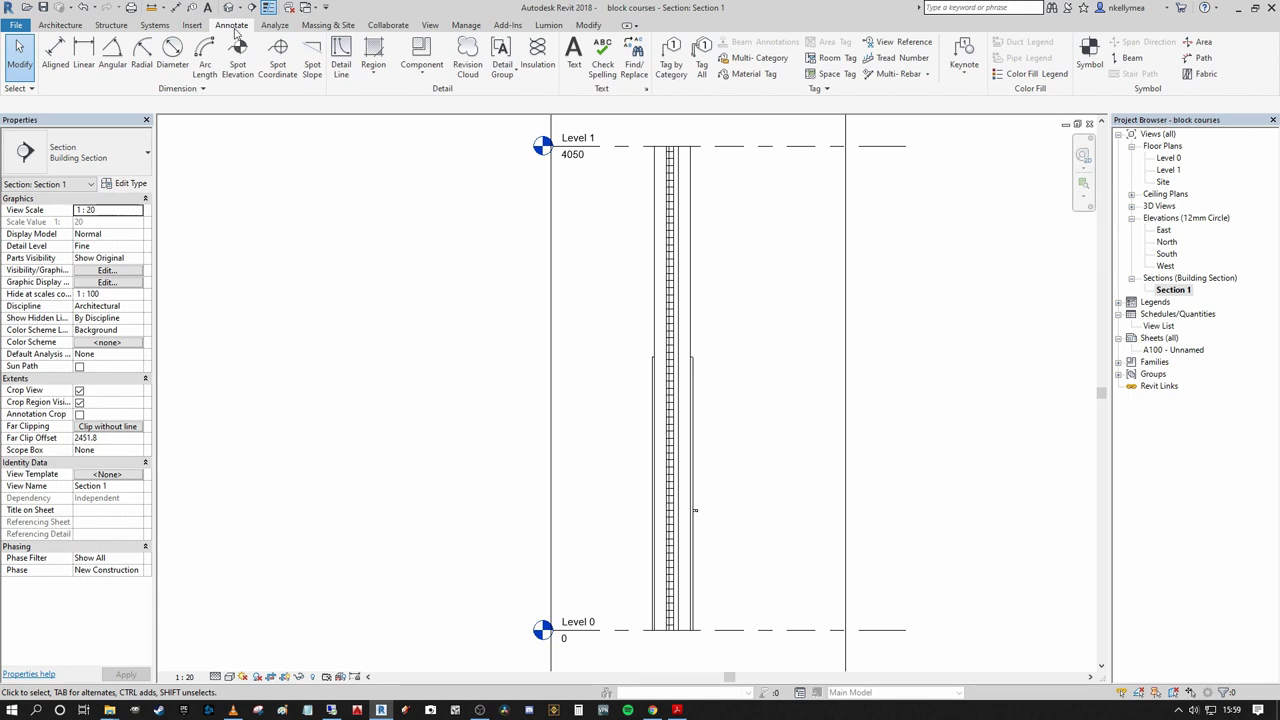
{"action": "left_click", "coordinate": [421, 68]}
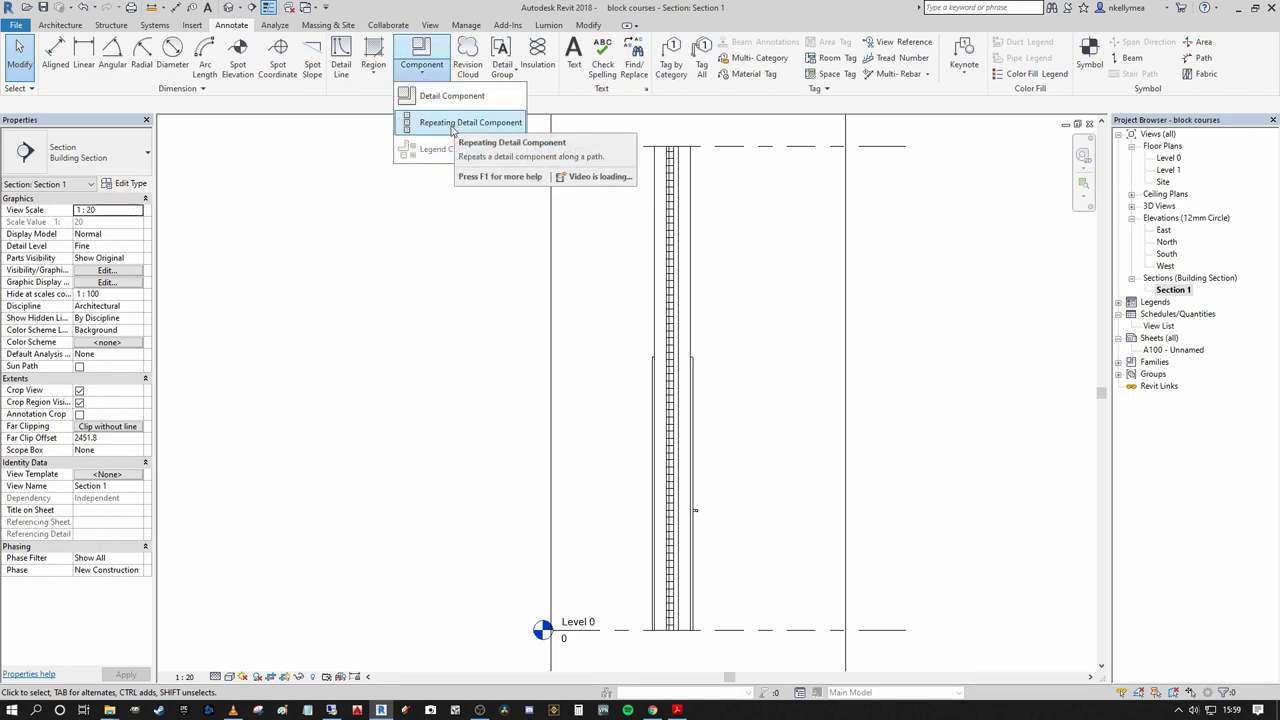
{"action": "left_click", "coordinate": [458, 121]}
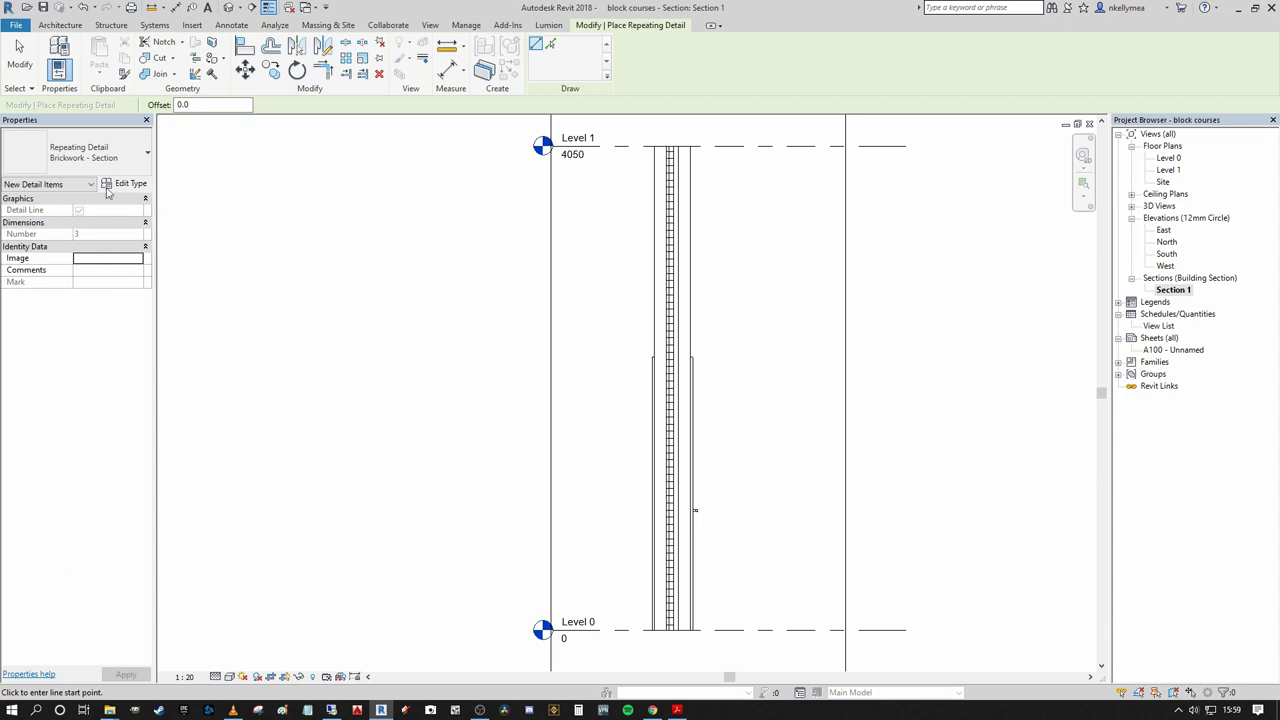
{"action": "left_click", "coordinate": [122, 158]}
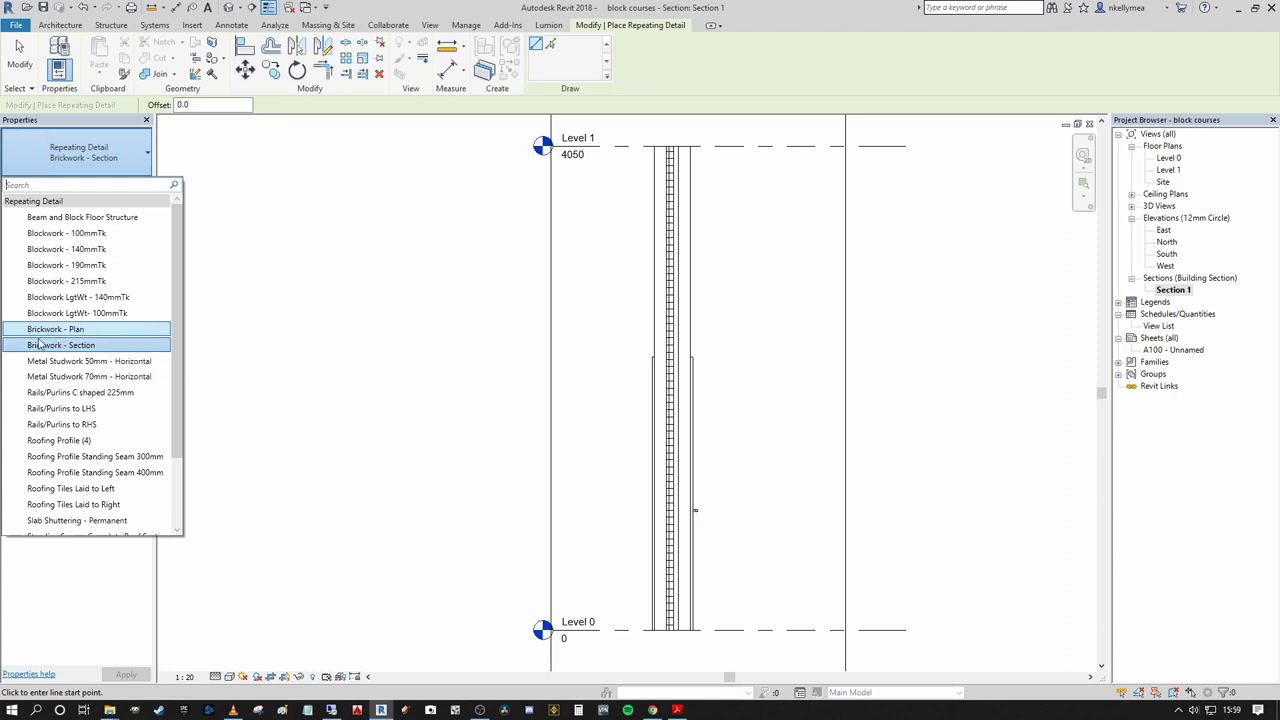
{"action": "left_click", "coordinate": [83, 236]}
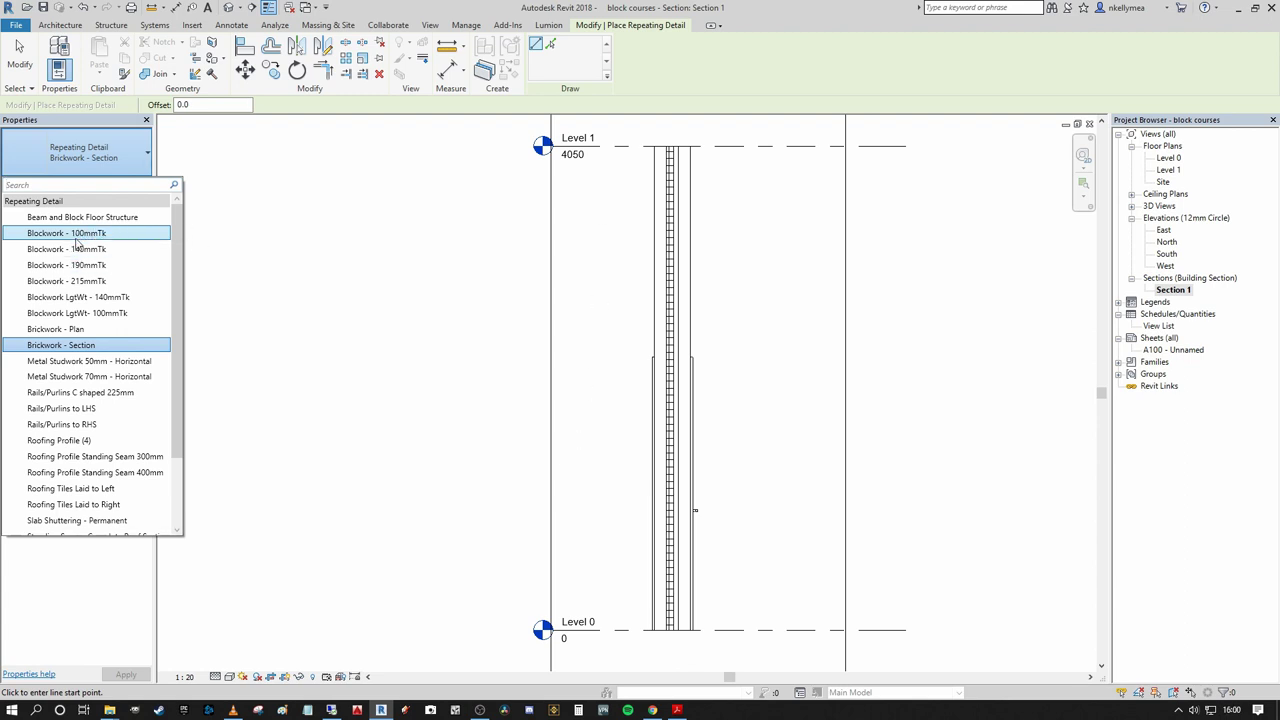
- Place the blockwork repeating detail up the cavity face of the wall's right-hand leaf, from Level 0 to just below Level 1
{"action": "middle_click_drag", "start_coordinate": [776, 389], "coordinate": [697, 306]}
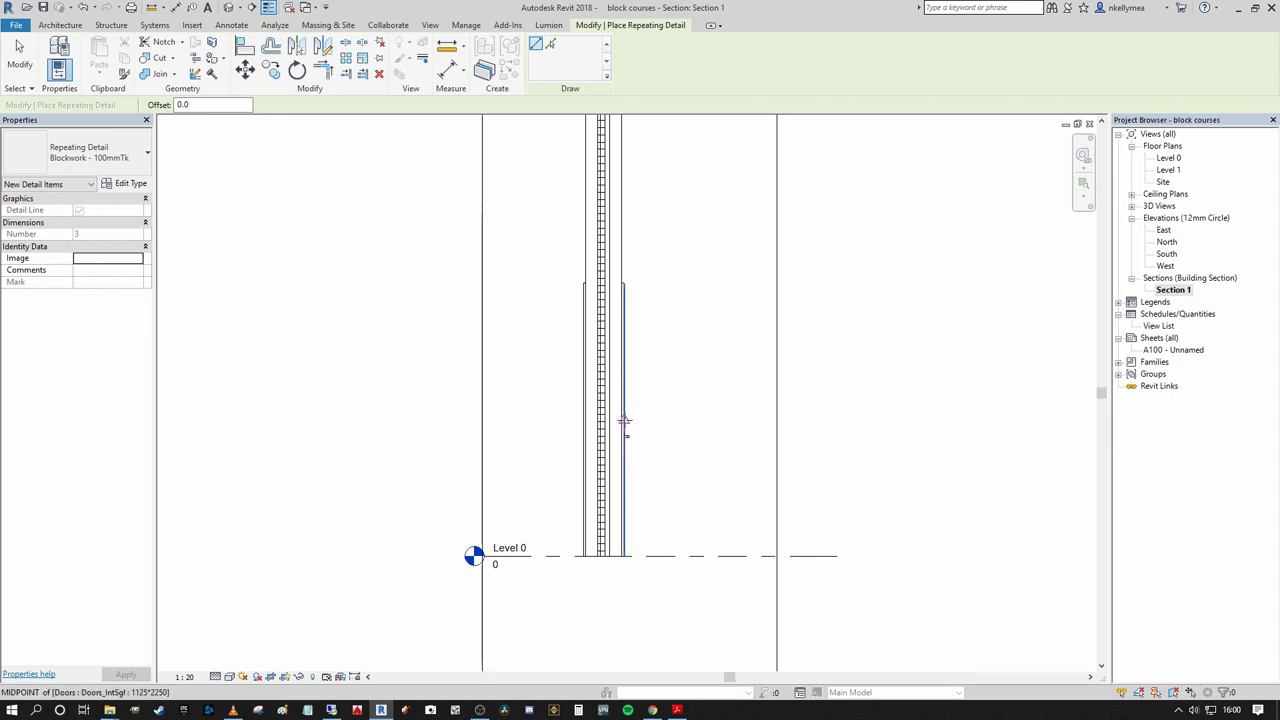
{"action": "scroll", "coordinate": [623, 423], "scroll_direction": "up", "scroll_amount": 2}
{"action": "middle_click_drag", "start_coordinate": [651, 630], "coordinate": [604, 543]}
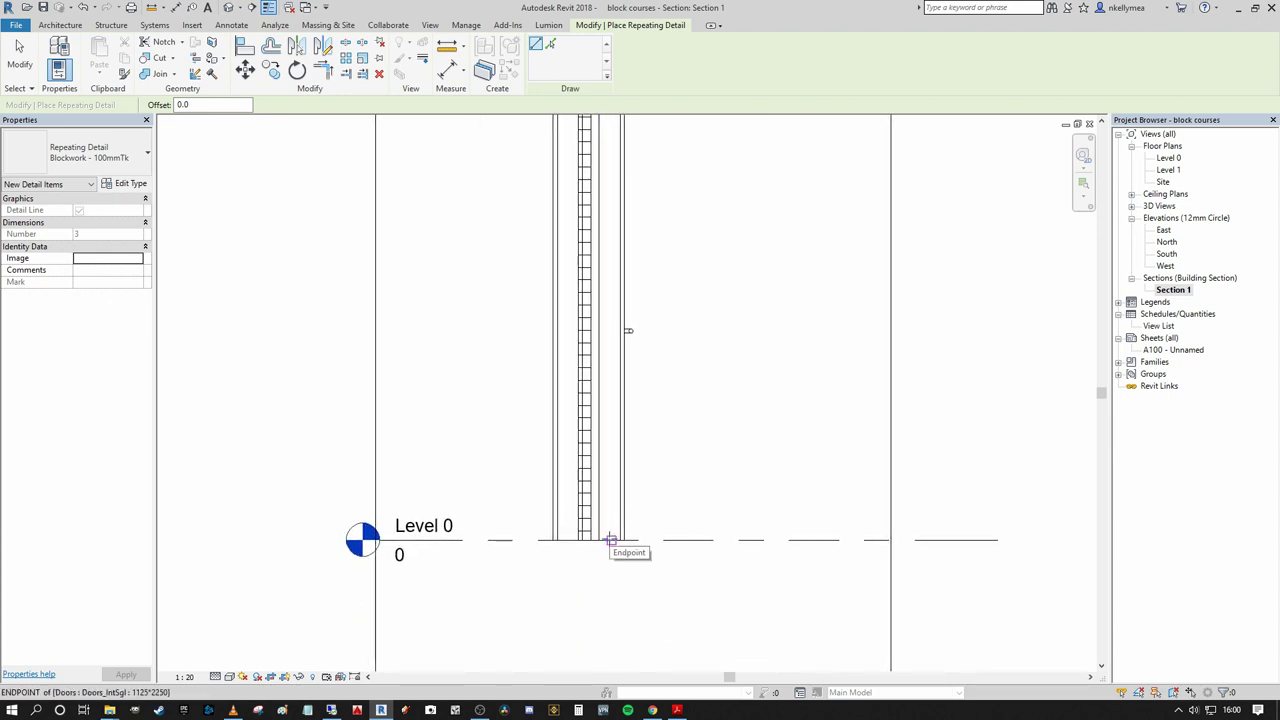
{"action": "scroll", "coordinate": [604, 540], "scroll_direction": "up", "scroll_amount": 2}
{"action": "left_click", "coordinate": [597, 540]}
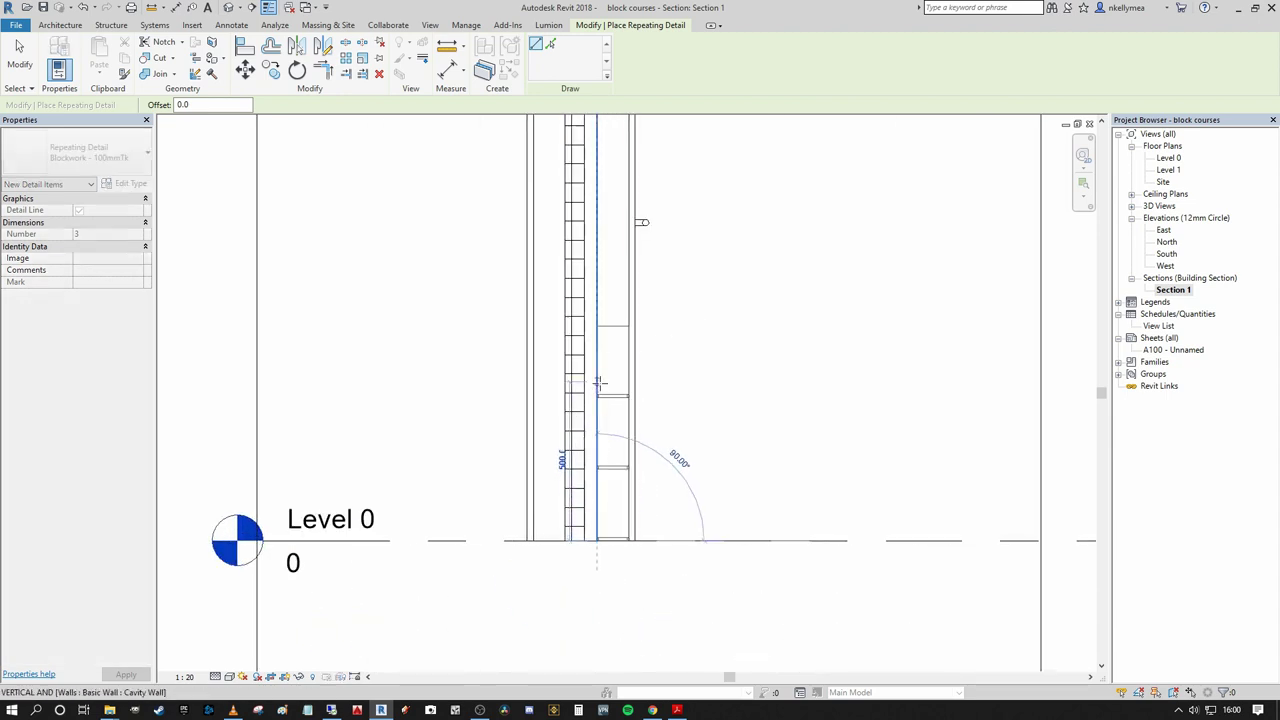
{"action": "scroll", "coordinate": [597, 486], "scroll_direction": "down", "scroll_amount": 3}
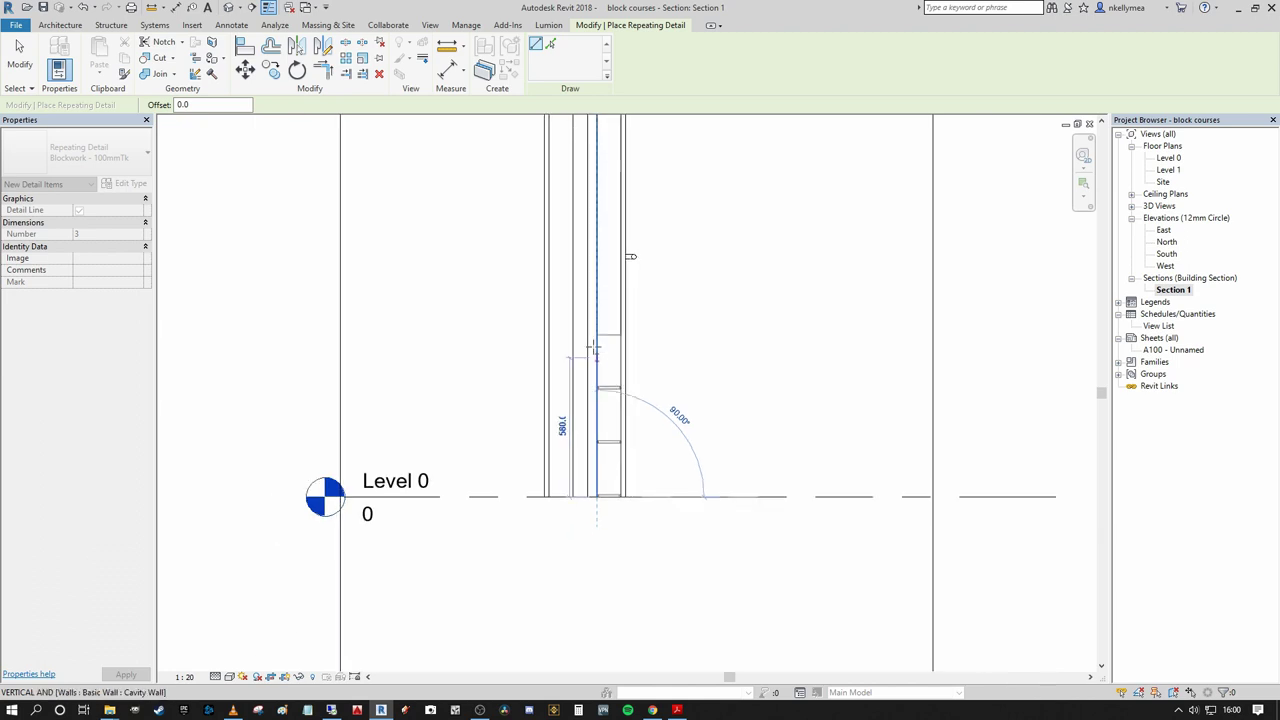
{"action": "middle_click_drag", "start_coordinate": [603, 286], "coordinate": [640, 594]}
{"action": "scroll", "coordinate": [640, 594], "scroll_direction": "up", "scroll_amount": 1}
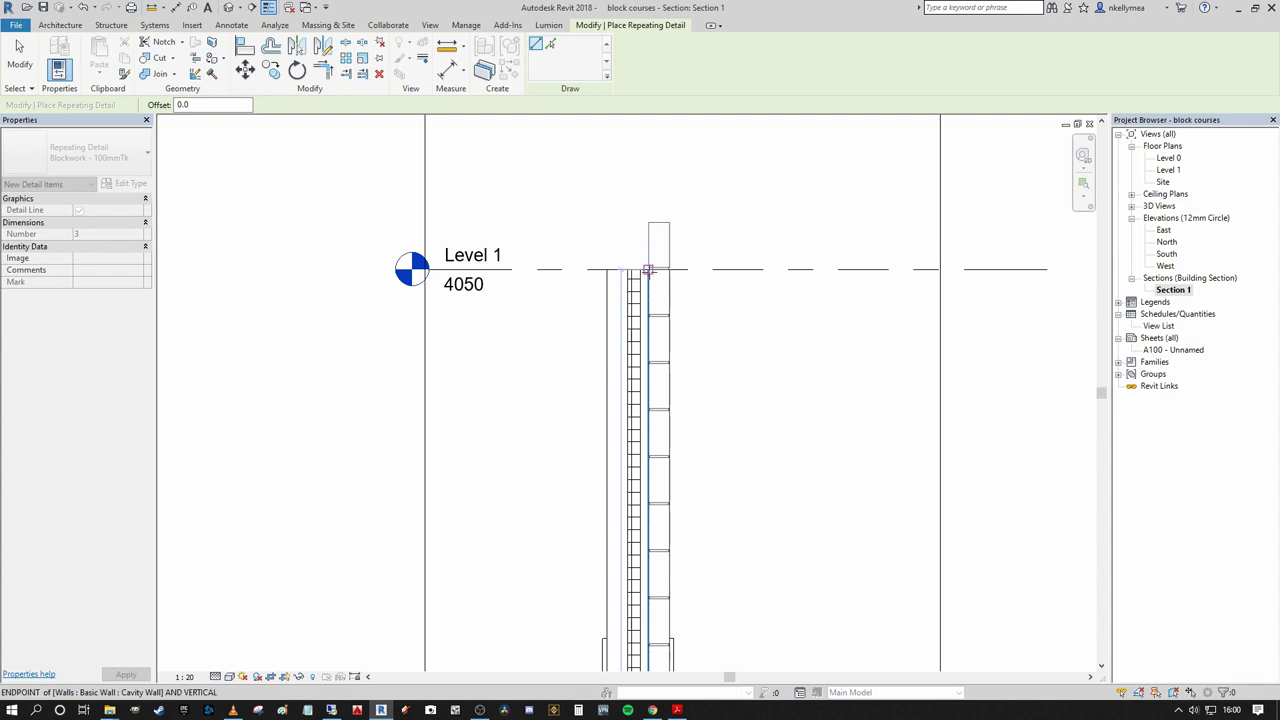
{"action": "scroll", "coordinate": [648, 270], "scroll_direction": "up", "scroll_amount": 2}
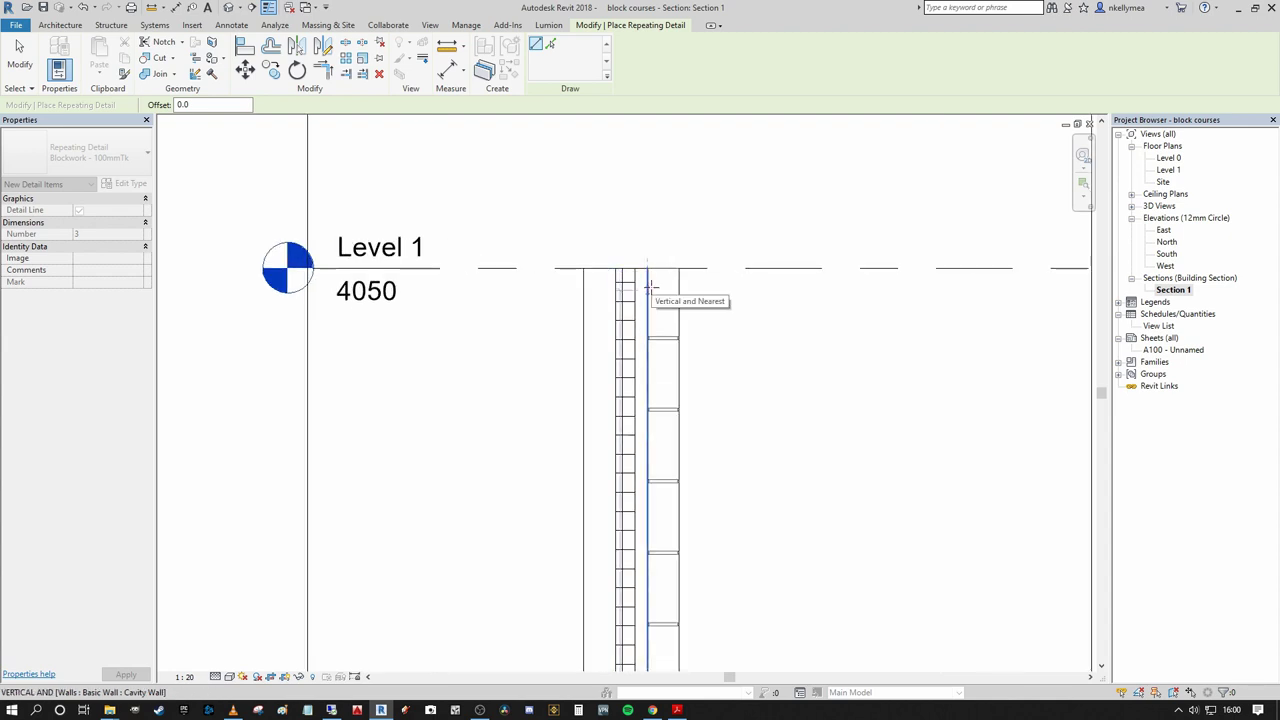
{"action": "left_click", "coordinate": [649, 287]}
{"action": "scroll", "coordinate": [826, 340], "scroll_direction": "down", "scroll_amount": 1}
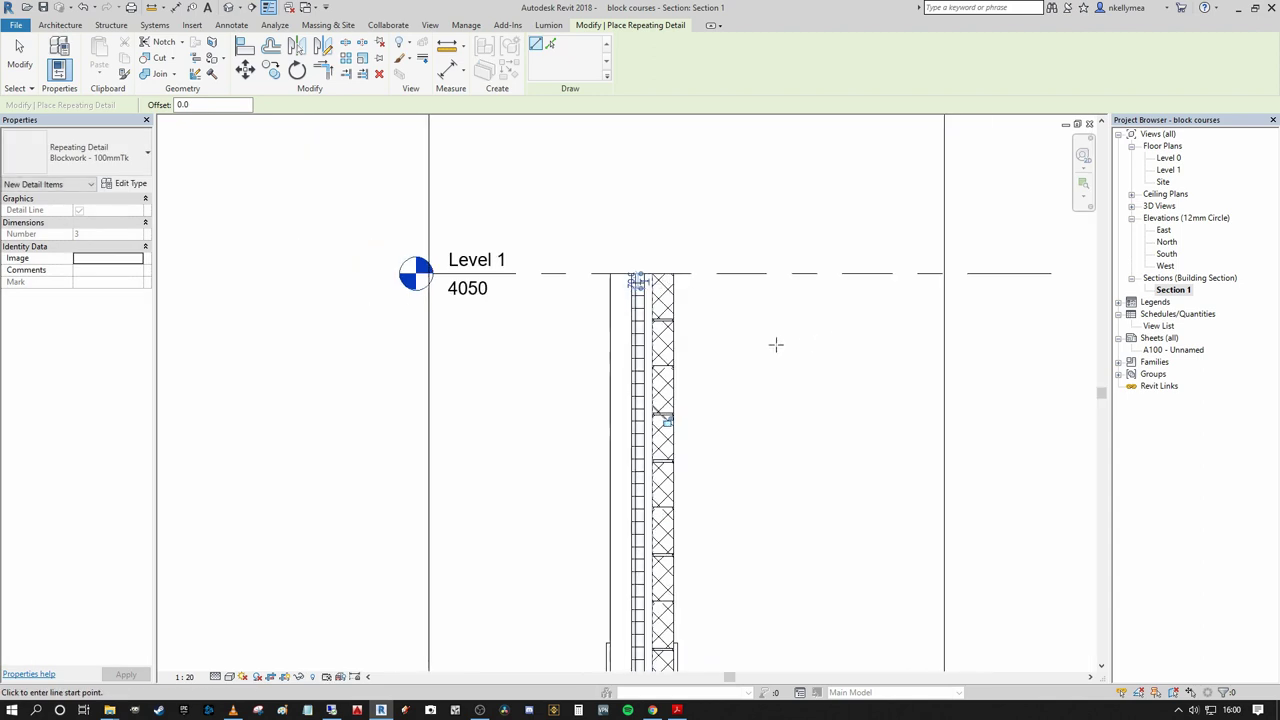
{"action": "key", "text": "Escape"}
{"action": "key", "text": "Escape"}
{"action": "scroll", "coordinate": [660, 290], "scroll_direction": "up", "scroll_amount": 4}
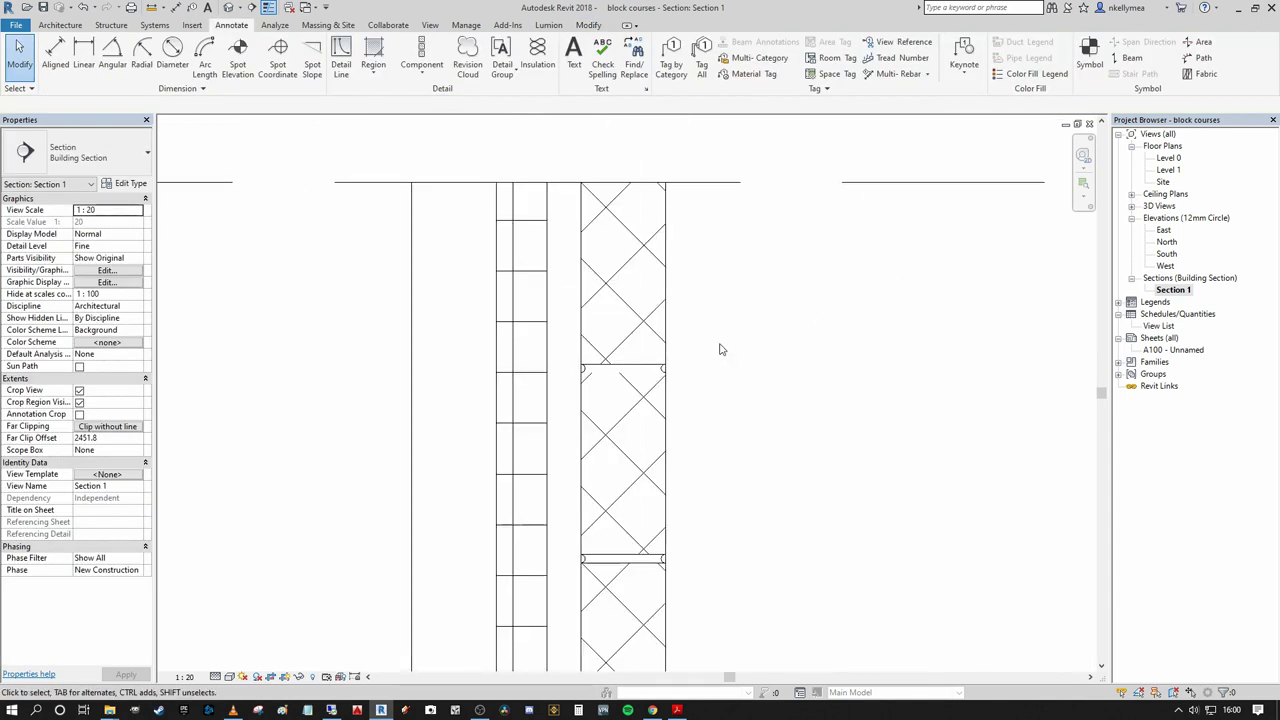
{"action": "scroll", "coordinate": [668, 375], "scroll_direction": "up", "scroll_amount": 2}
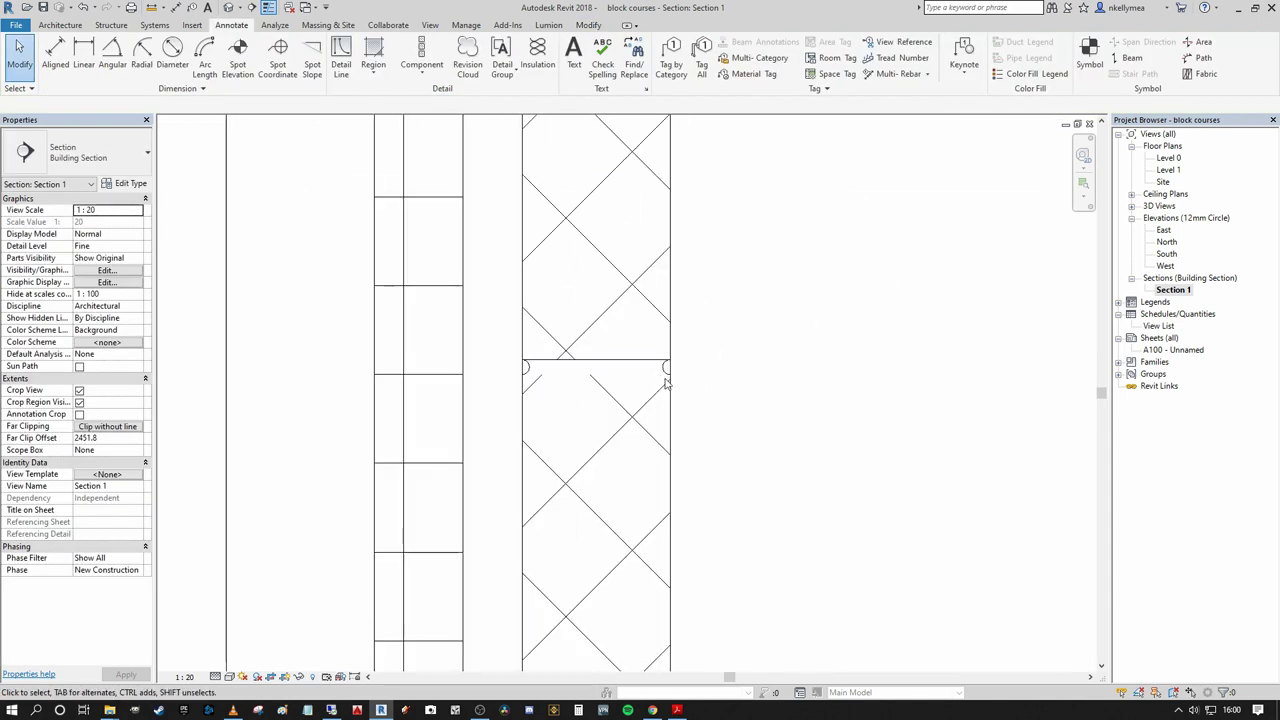
- Copy the blockwork repeating detail 200 mm horizontally from the cavity wall's right-hand leaf to its left-hand leaf, using the wall endpoints at Level 0
{"action": "left_click", "coordinate": [671, 377]}
{"action": "scroll", "coordinate": [703, 371], "scroll_direction": "down", "scroll_amount": 2}
{"action": "scroll", "coordinate": [689, 240], "scroll_direction": "up", "scroll_amount": 2}
{"action": "scroll", "coordinate": [740, 381], "scroll_direction": "down", "scroll_amount": 1}
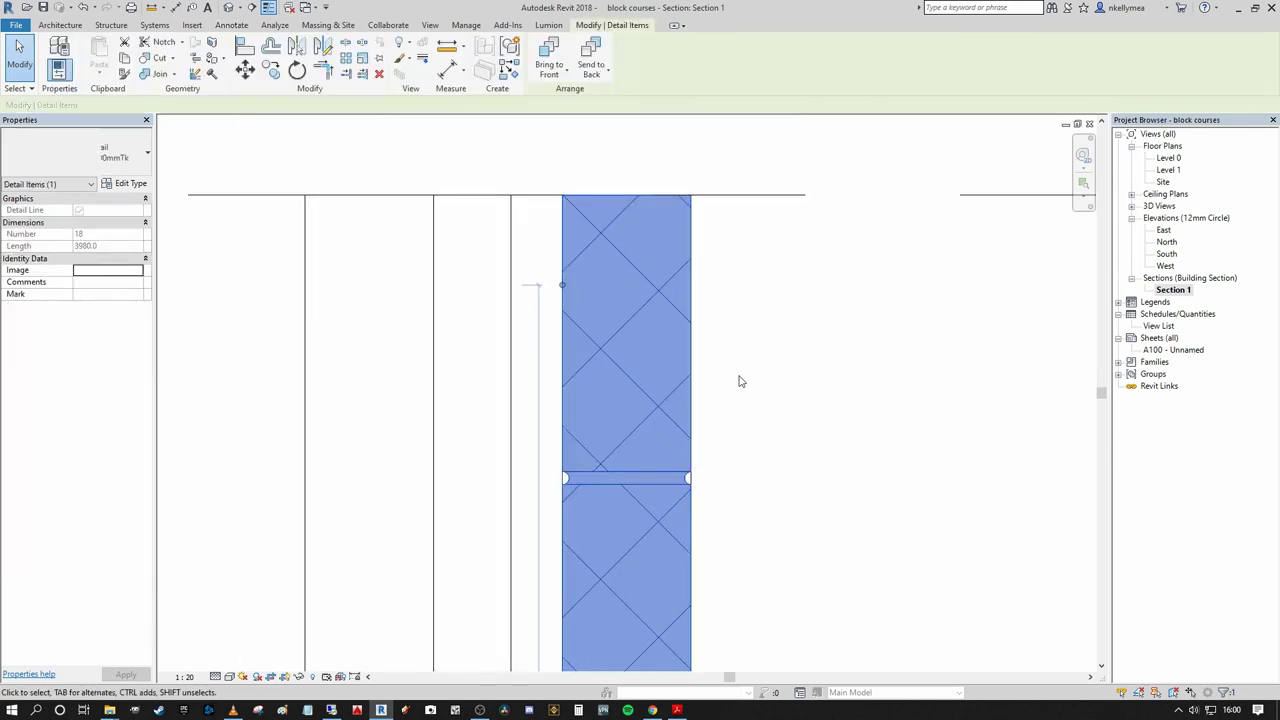
{"action": "scroll", "coordinate": [560, 285], "scroll_direction": "up", "scroll_amount": 3}
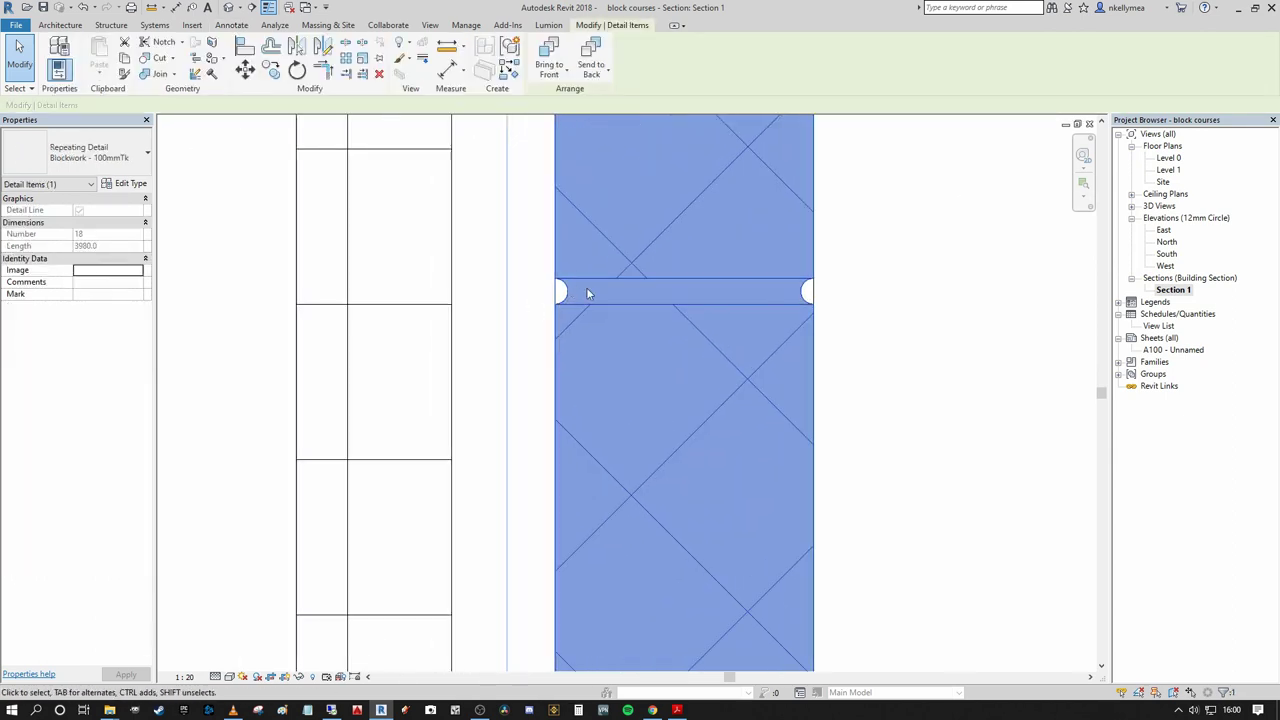
{"action": "scroll", "coordinate": [791, 374], "scroll_direction": "down", "scroll_amount": 5}
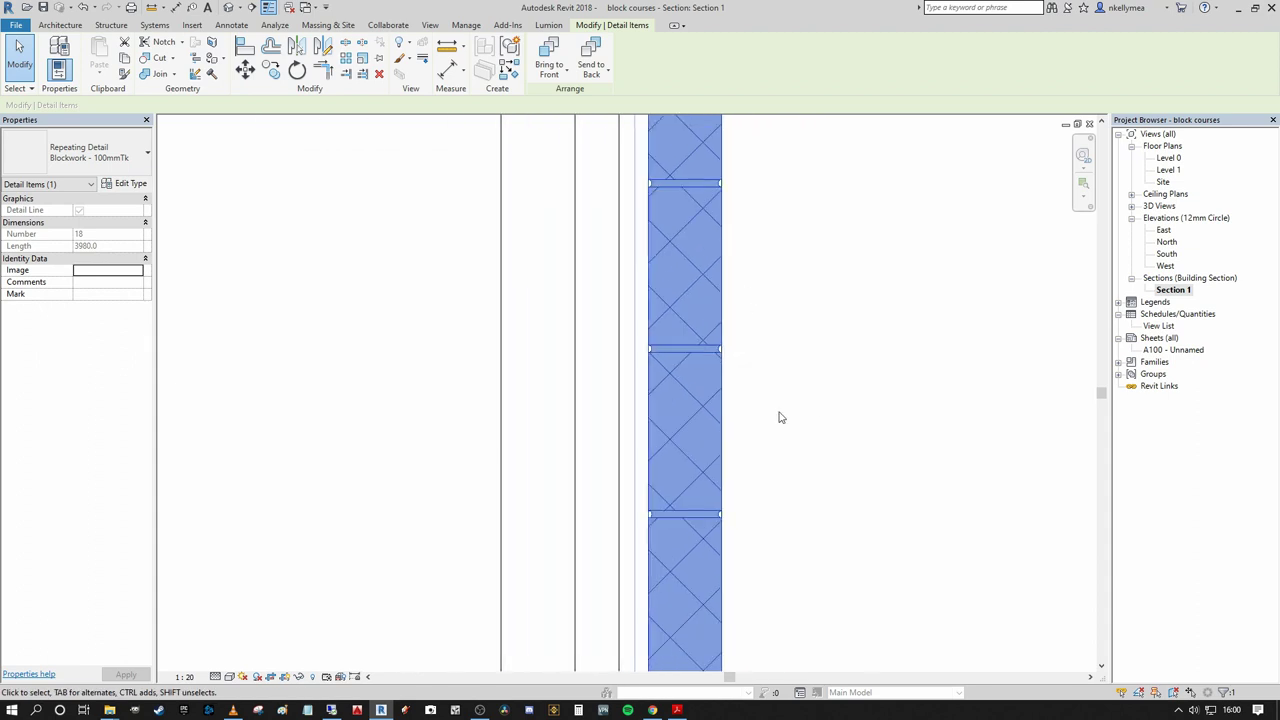
{"action": "scroll", "coordinate": [743, 327], "scroll_direction": "down", "scroll_amount": 3}
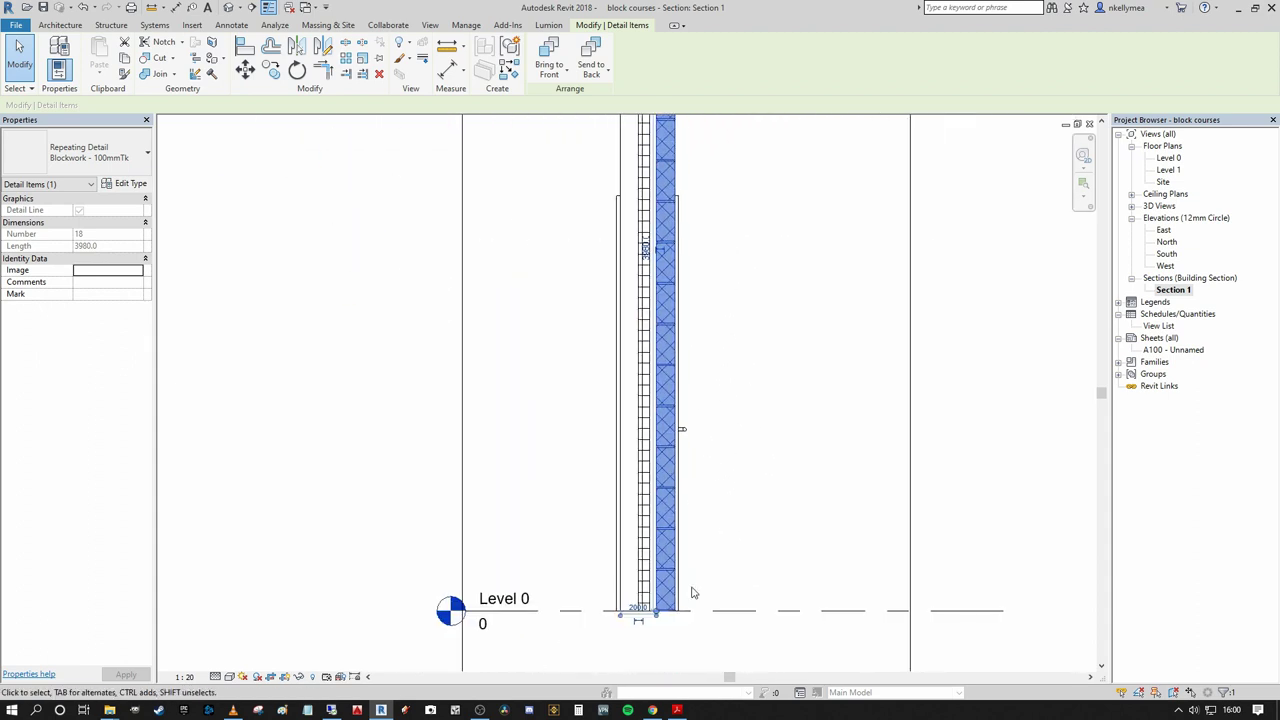
{"action": "scroll", "coordinate": [689, 591], "scroll_direction": "up", "scroll_amount": 4}
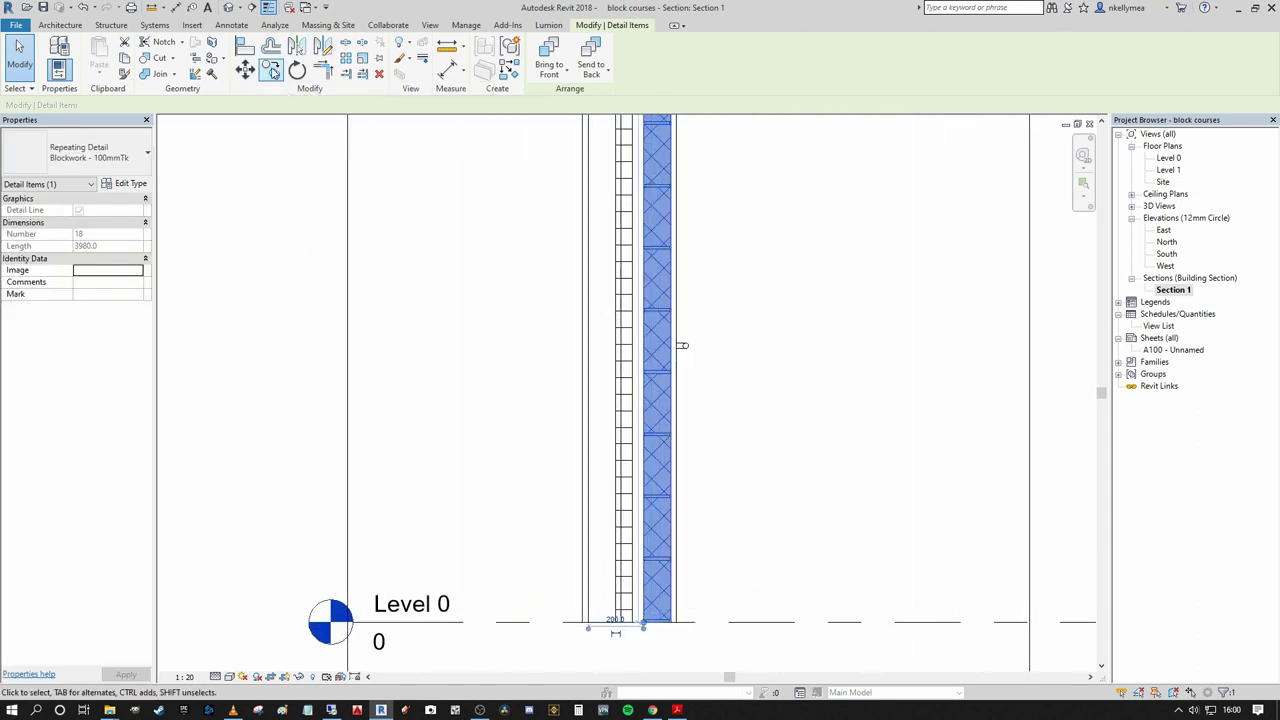
{"action": "left_click", "coordinate": [272, 72]}
{"action": "scroll", "coordinate": [645, 620], "scroll_direction": "up", "scroll_amount": 3}
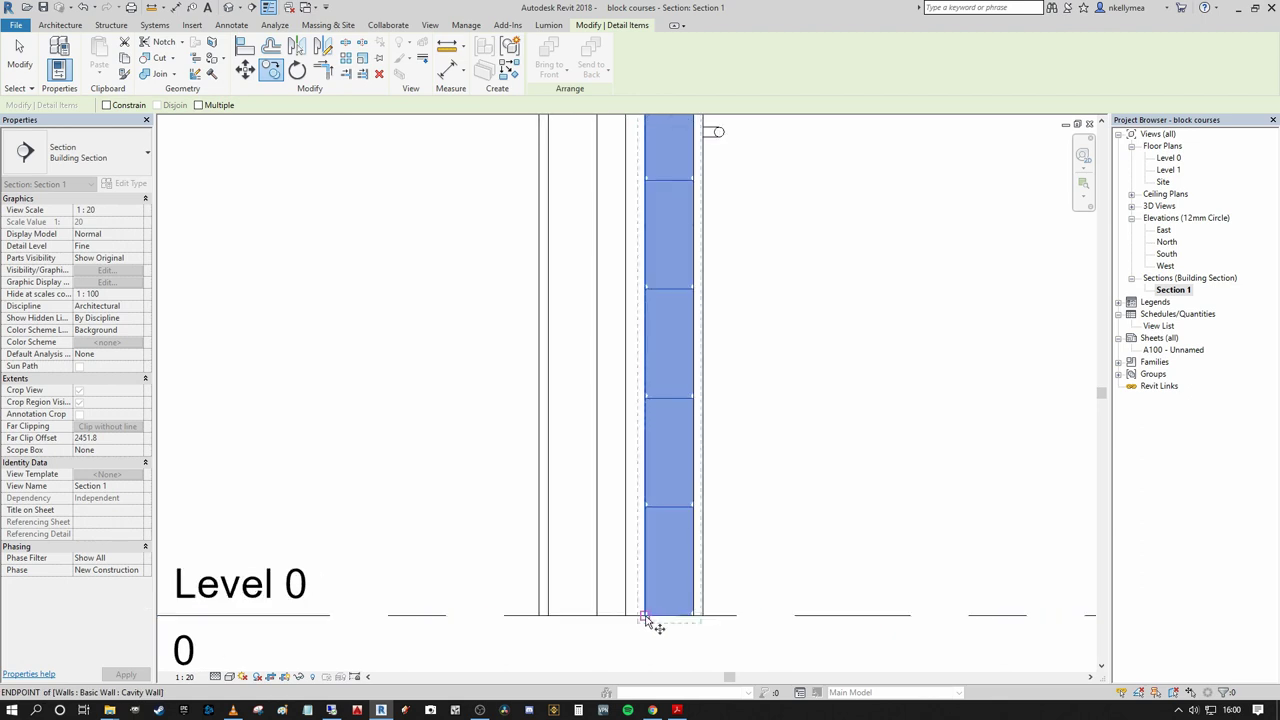
{"action": "left_click", "coordinate": [645, 616]}
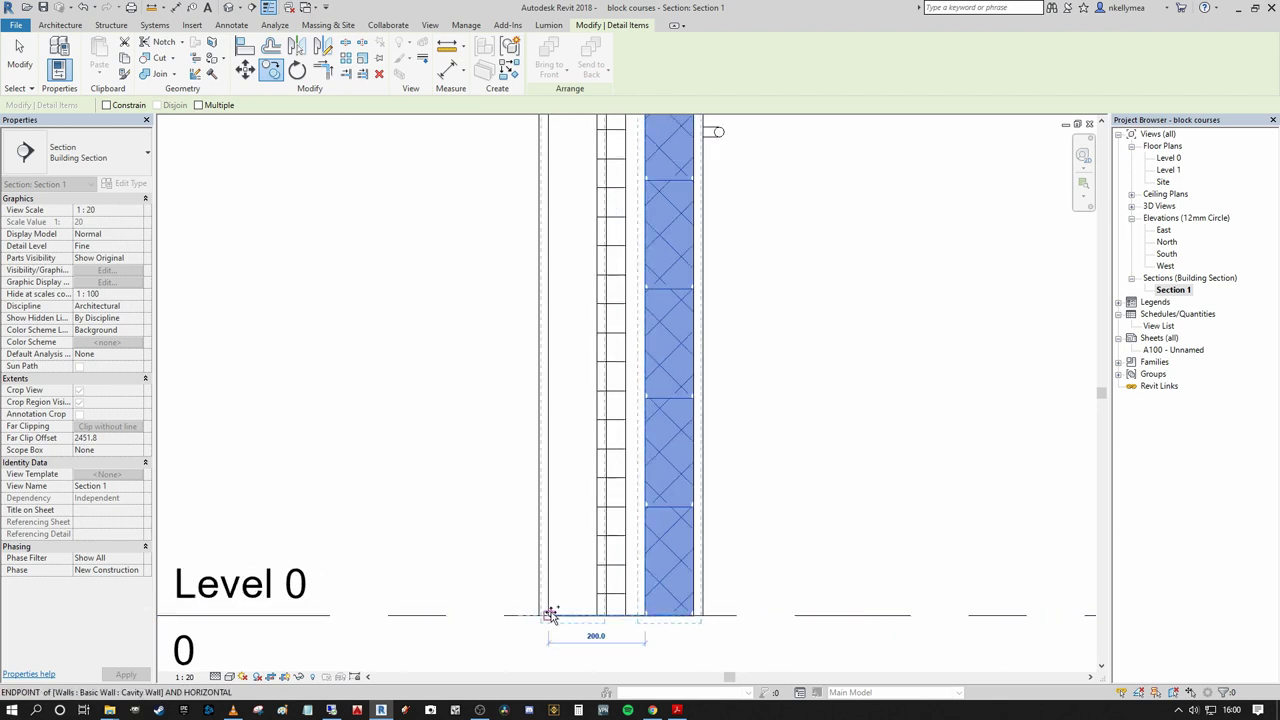
{"action": "left_click", "coordinate": [551, 614]}
{"action": "key", "text": "Escape"}
- Examine the block coursing in both leaves of the cavity wall where they meet Level 1
{"action": "scroll", "coordinate": [610, 552], "scroll_direction": "down", "scroll_amount": 3}
{"action": "middle_click_drag", "start_coordinate": [680, 310], "coordinate": [677, 637]}
{"action": "scroll", "coordinate": [680, 297], "scroll_direction": "up", "scroll_amount": 1}
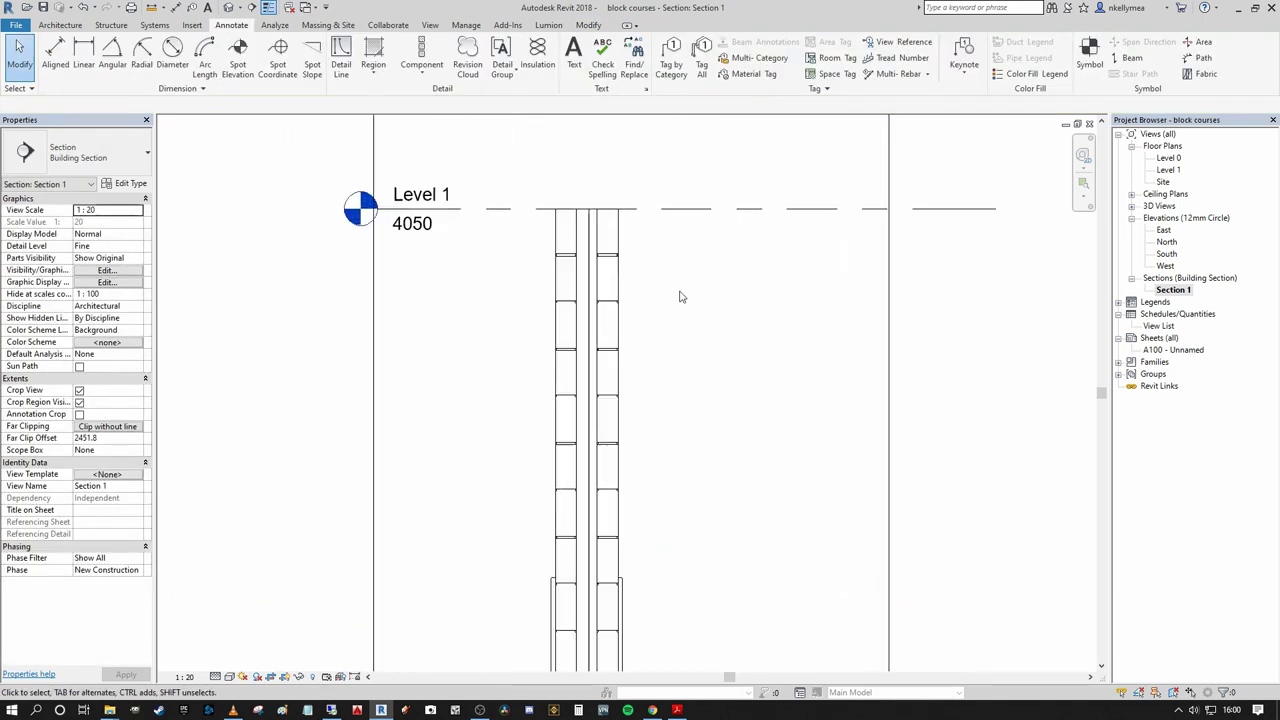
{"action": "scroll", "coordinate": [706, 318], "scroll_direction": "up", "scroll_amount": 2}
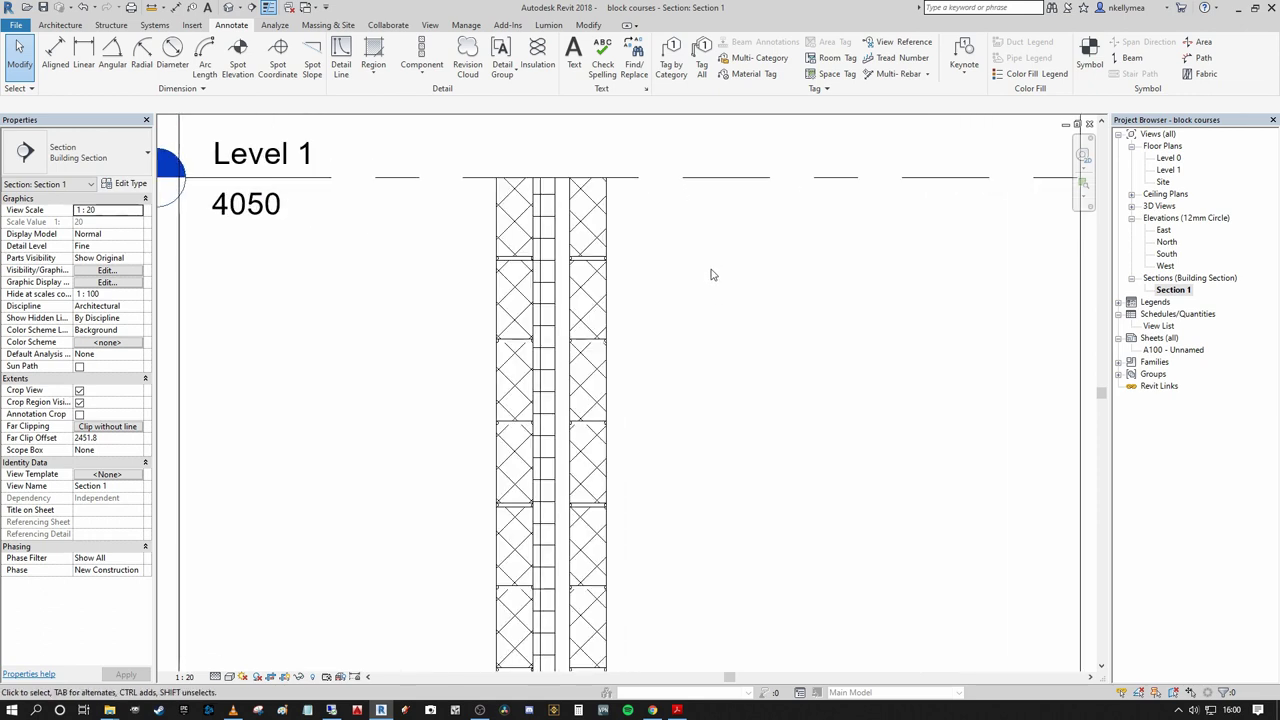
{"action": "scroll", "coordinate": [740, 350], "scroll_direction": "up", "scroll_amount": 1}
{"action": "mouse_move", "coordinate": [777, 354]}
{"action": "middle_mouse_down"}
{"action": "mouse_move", "coordinate": [811, 343]}
{"action": "mouse_move", "coordinate": [813, 325]}
{"action": "middle_mouse_up"}
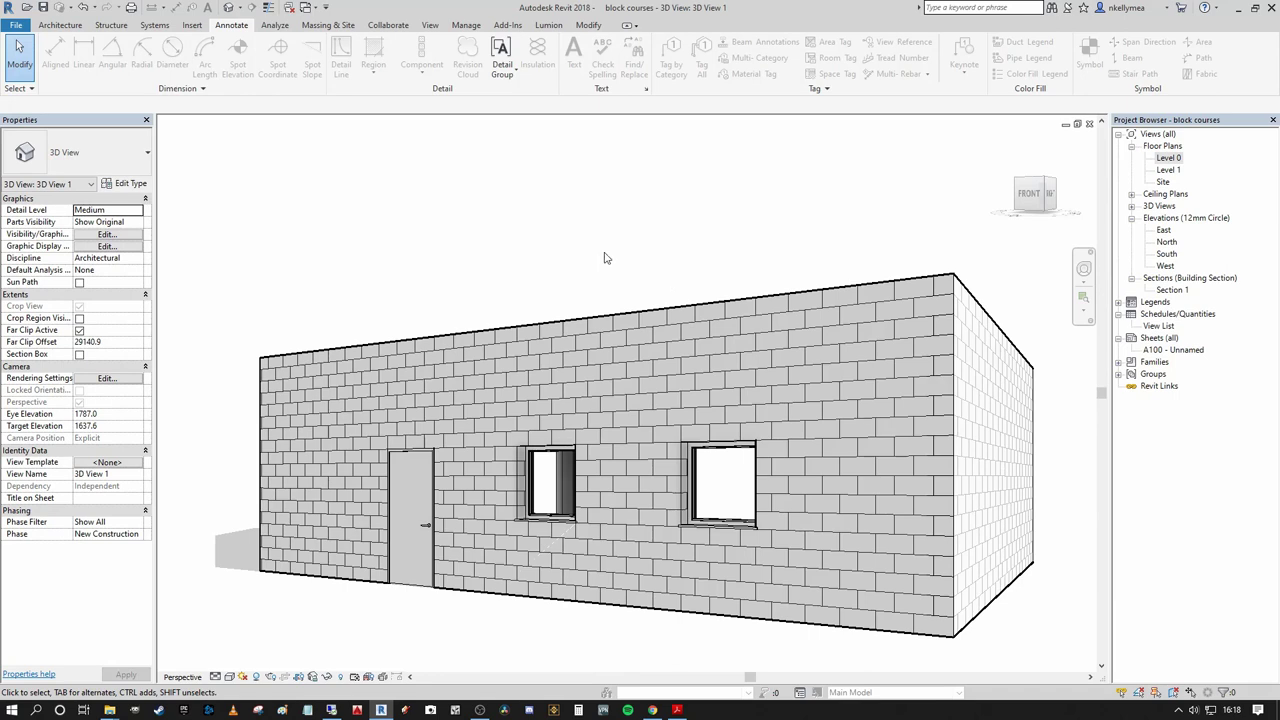
{"action": "mouse_move", "coordinate": [604, 258]}
{"action": "middle_mouse_down", "text": "shift"}
{"action": "mouse_move", "coordinate": [600, 277]}
{"action": "mouse_move", "coordinate": [623, 263]}
{"action": "mouse_move", "coordinate": [618, 238]}
{"action": "middle_mouse_up", "text": "shift"}
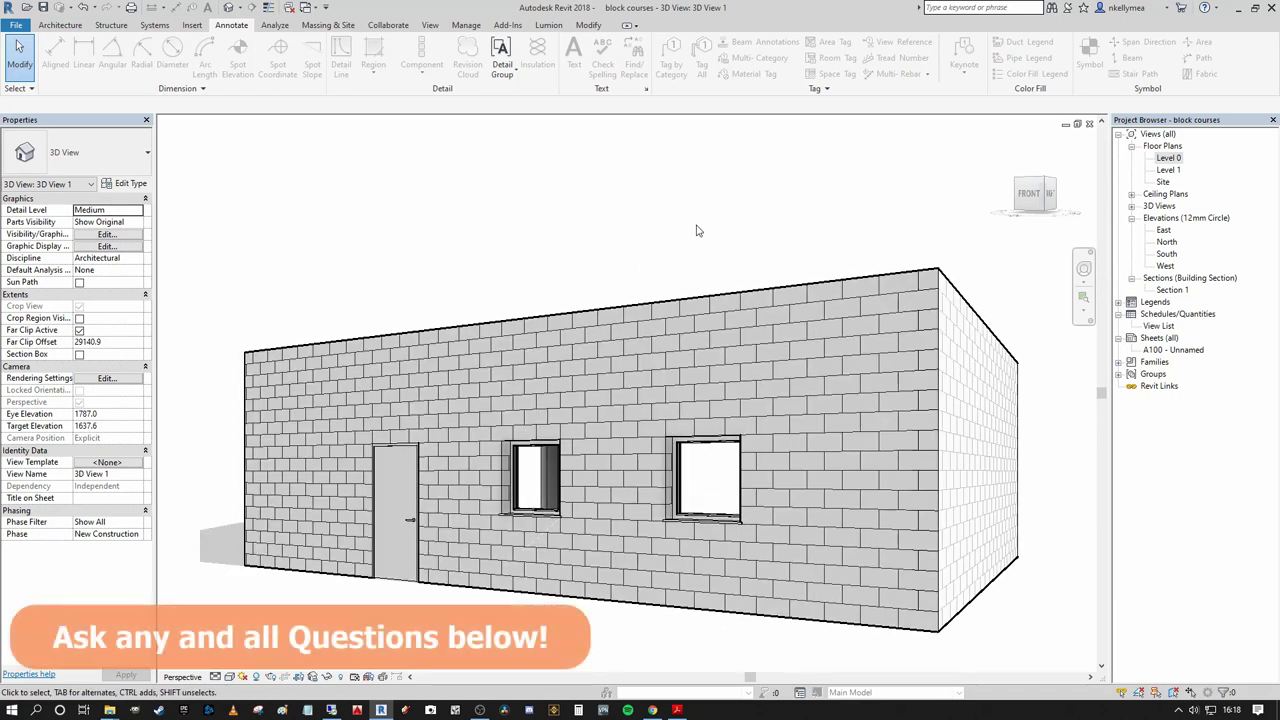
{"action": "middle_click_drag", "start_coordinate": [825, 270], "coordinate": [783, 232]}
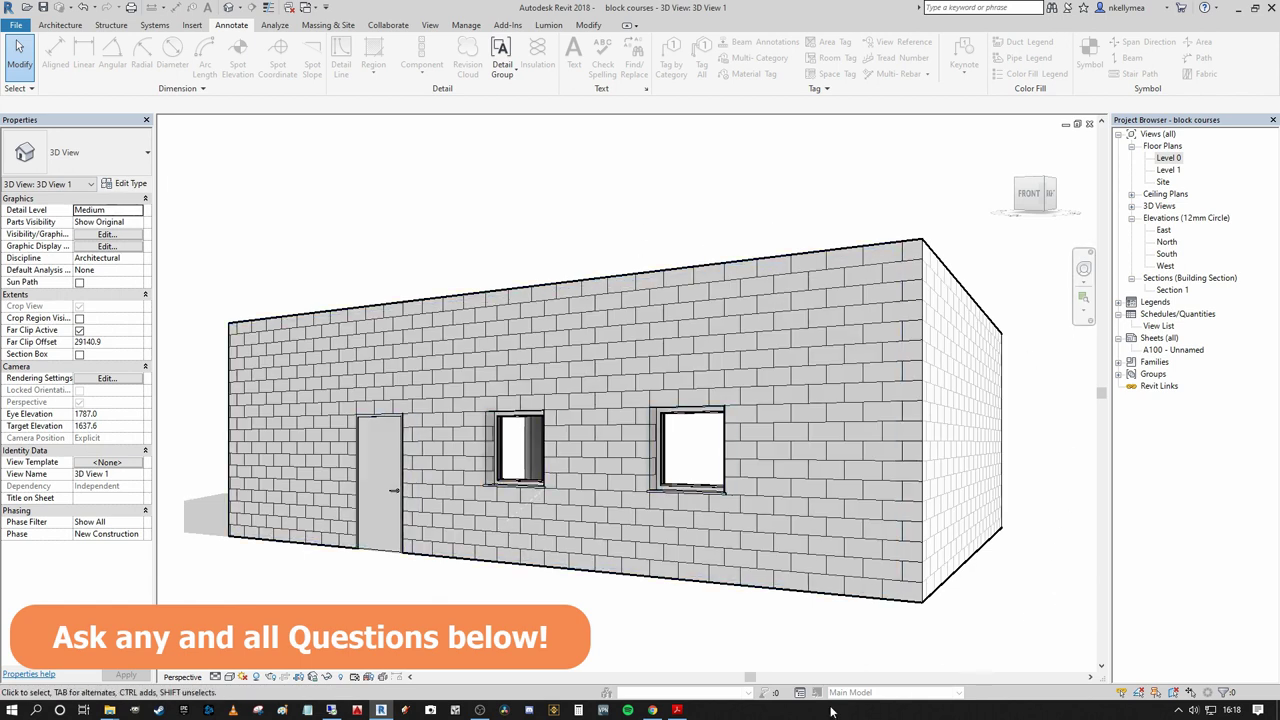
{"action": "mouse_move", "coordinate": [660, 651]}
{"action": "middle_mouse_down"}
{"action": "mouse_move", "coordinate": [647, 627]}
{"action": "mouse_move", "coordinate": [663, 629]}
{"action": "mouse_move", "coordinate": [651, 628]}
{"action": "middle_mouse_up"}
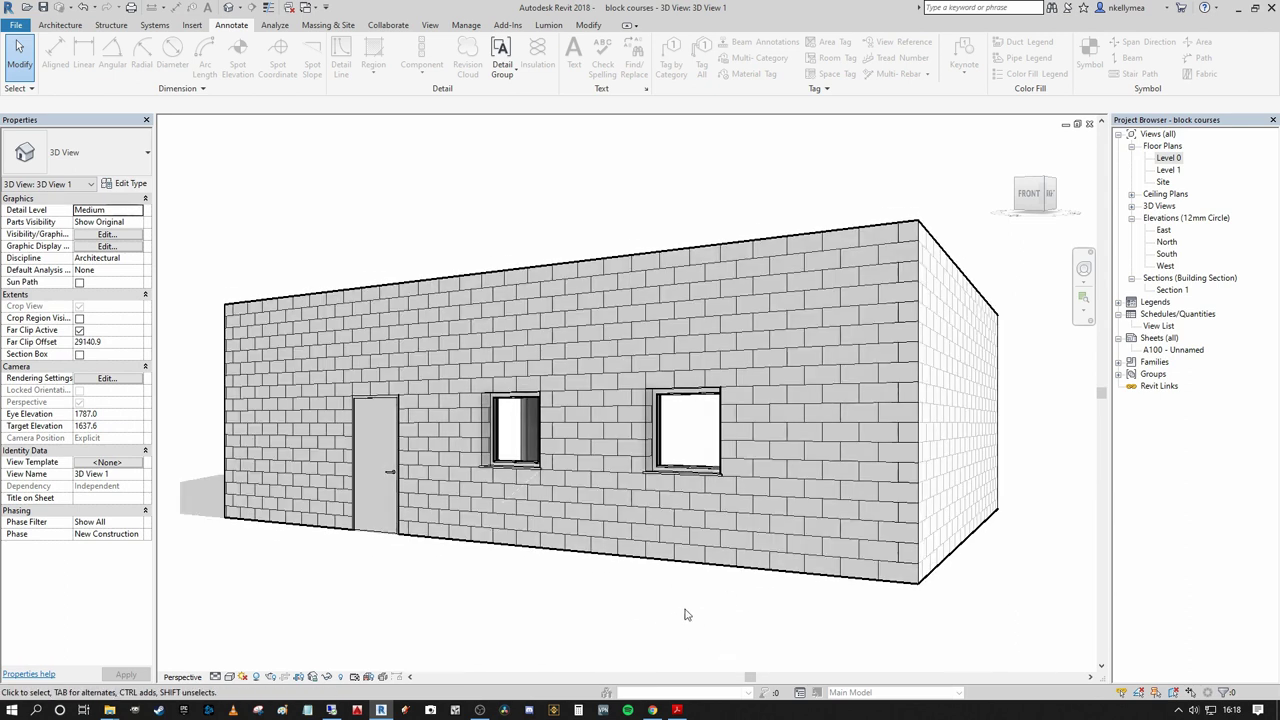
{"action": "middle_click_drag", "start_coordinate": [686, 614], "coordinate": [755, 612]}
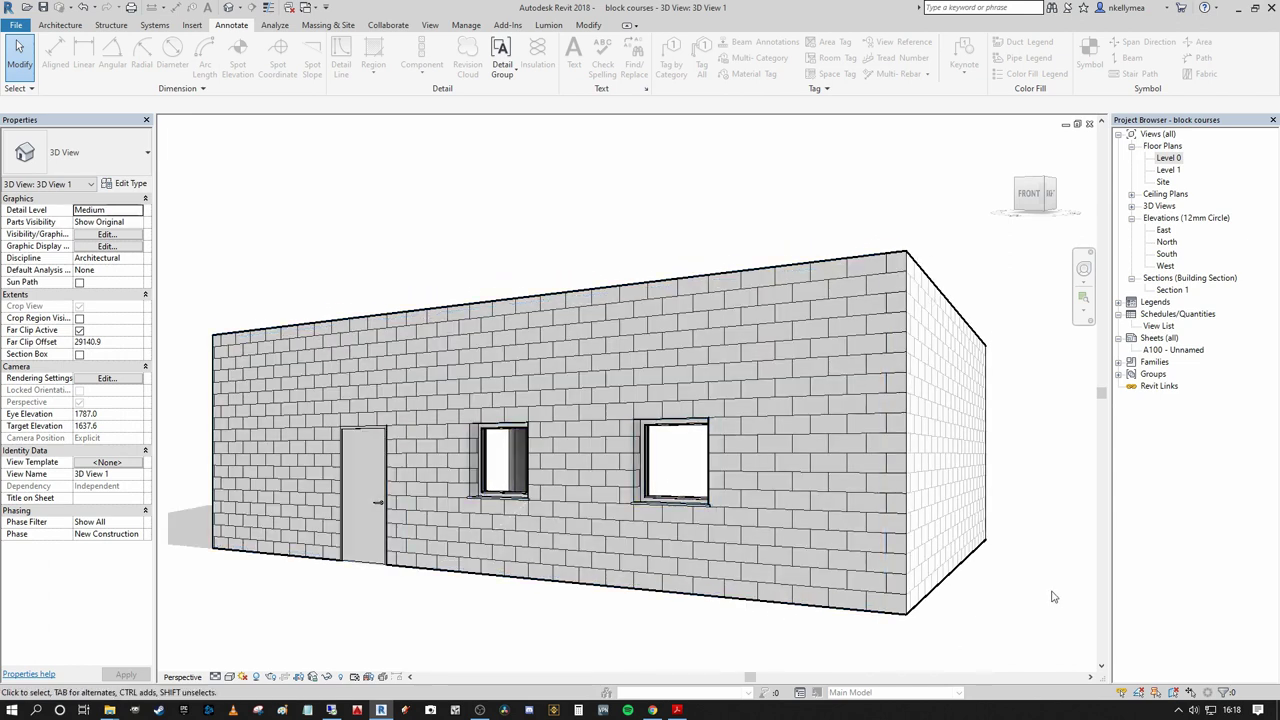